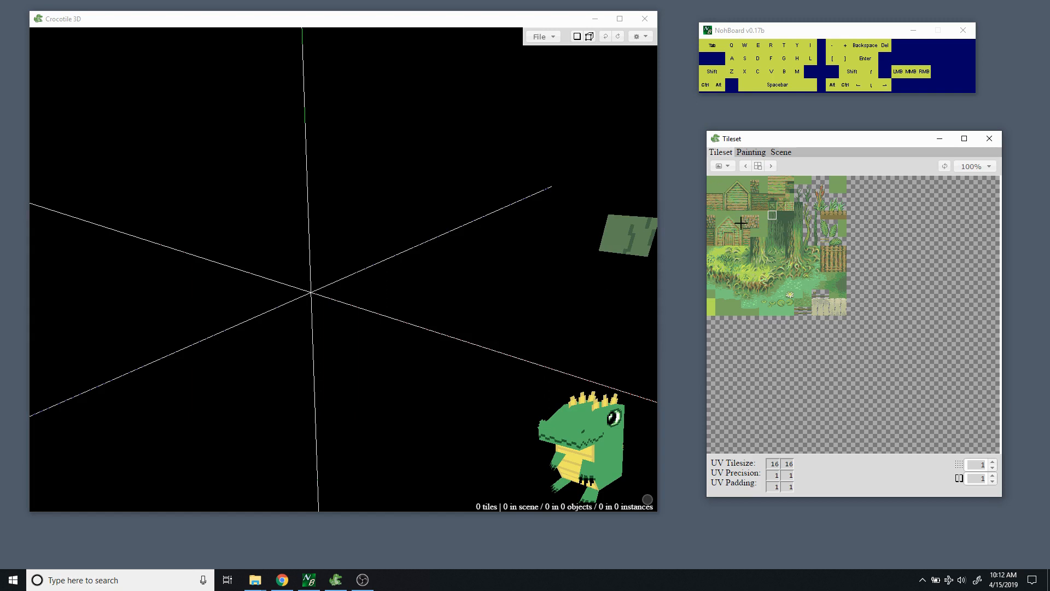
# Try a few tiles in the tileset and select the cobblestone roof tile as the drawing brush.
pyautogui.click(754, 231)
pyautogui.click(766, 223)
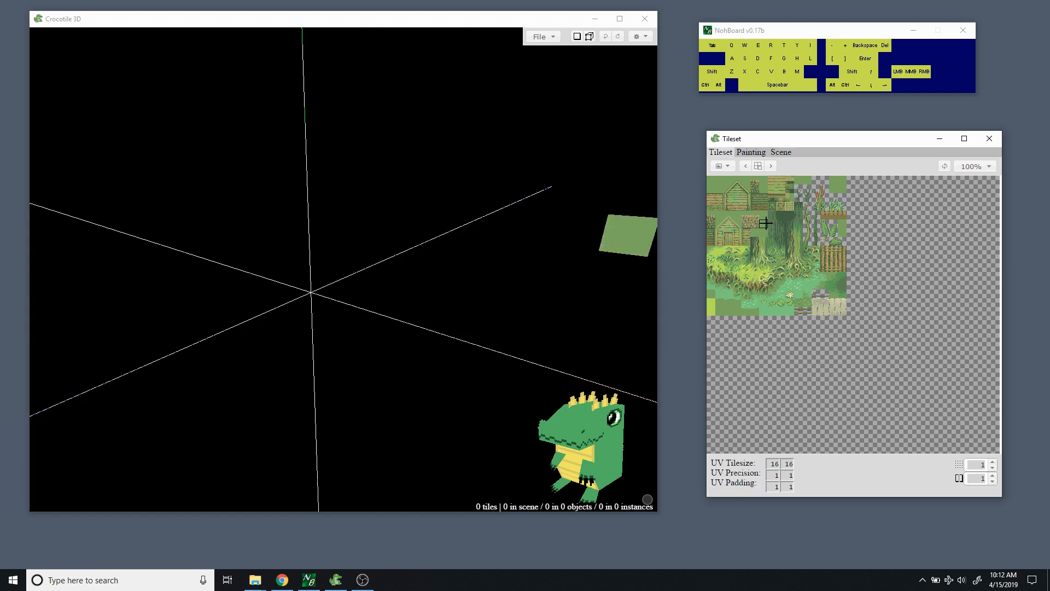
pyautogui.click(754, 222)
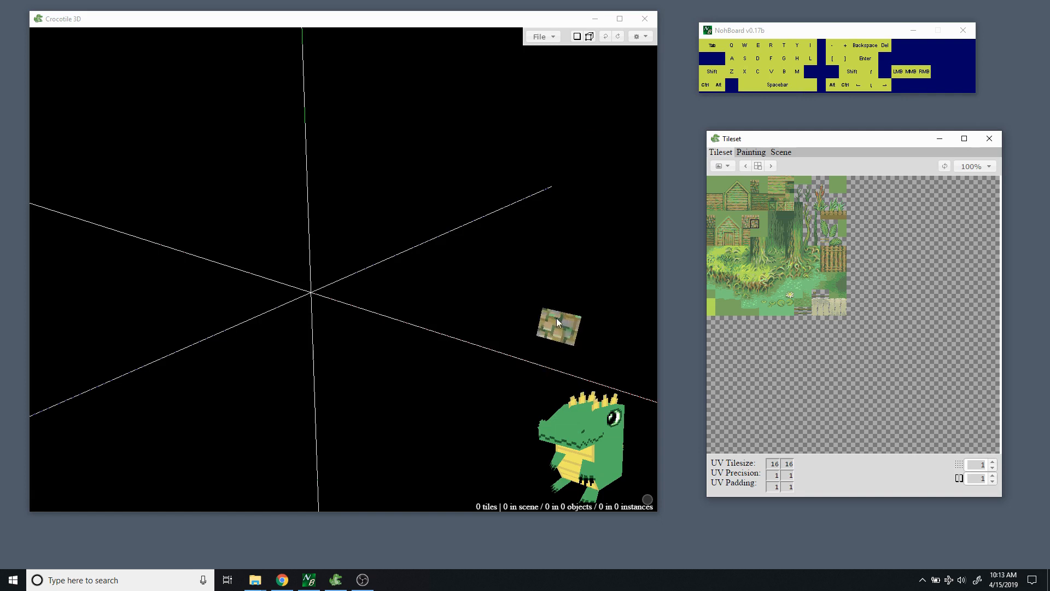
# Rotate the camera around the empty scene to view the axes from a different angle.
pyautogui.press('space')
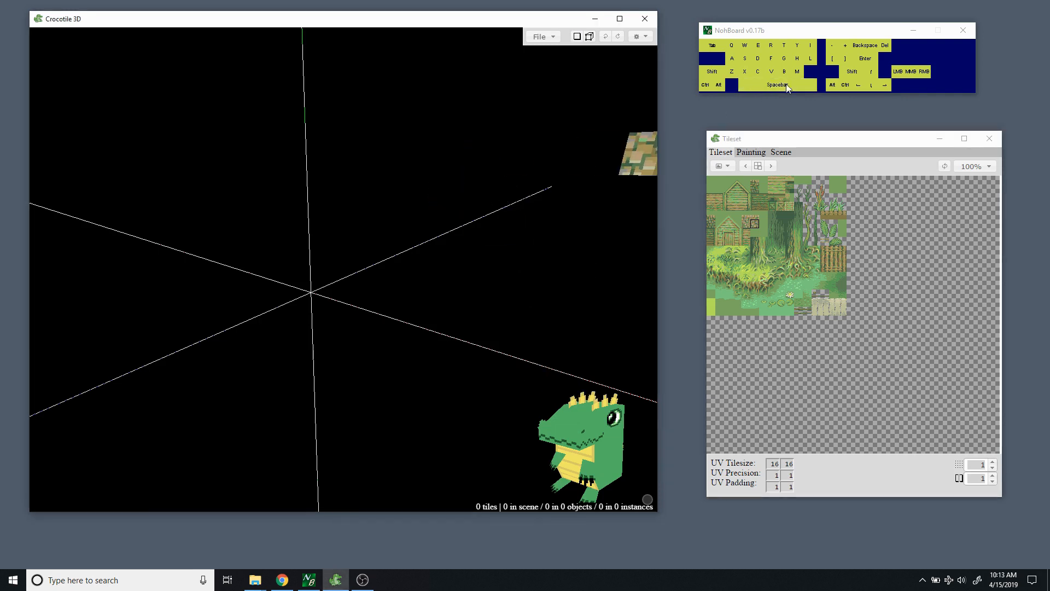
pyautogui.press('space')
pyautogui.press('space')
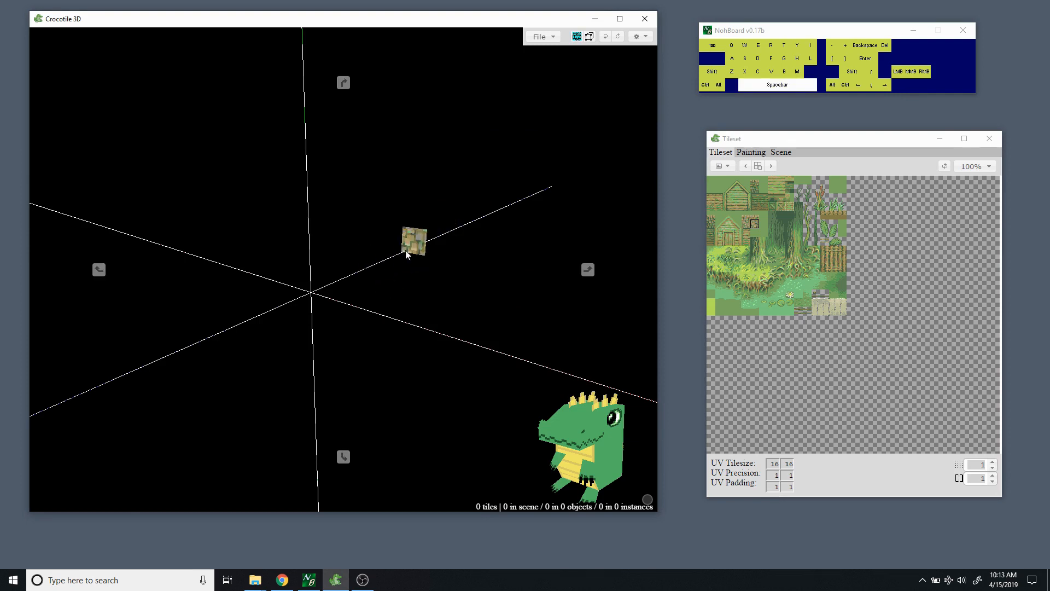
pyautogui.moveTo(372, 260)
pyautogui.mouseDown()
pyautogui.moveTo(427, 238)
pyautogui.moveTo(366, 260)
pyautogui.mouseUp()
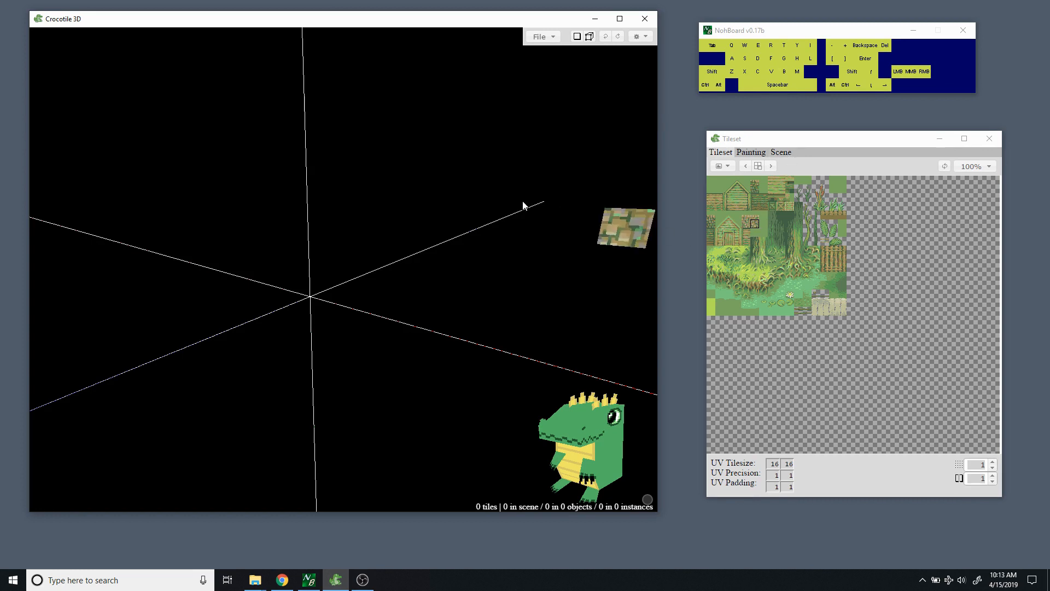
pyautogui.press('space')
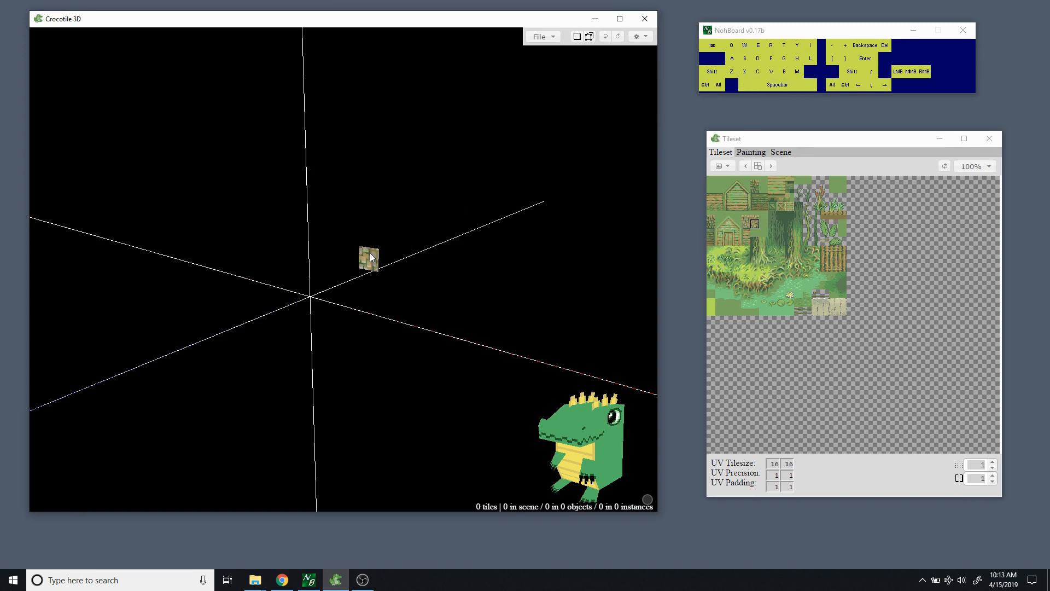
pyautogui.press('space')
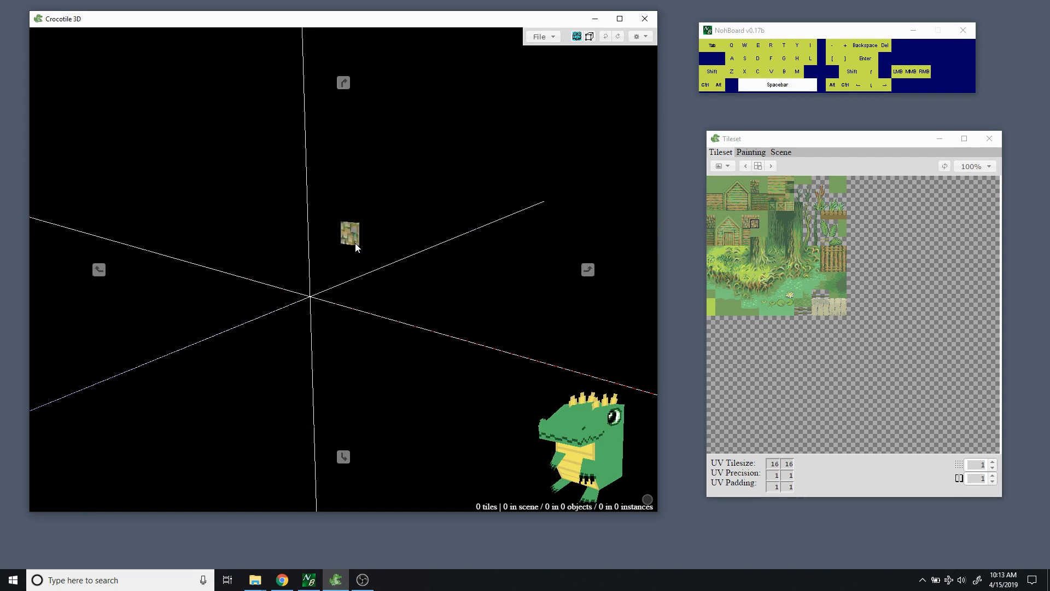
pyautogui.moveTo(356, 243)
pyautogui.mouseDown()
pyautogui.moveTo(331, 234)
pyautogui.moveTo(349, 251)
pyautogui.moveTo(363, 230)
pyautogui.moveTo(356, 236)
pyautogui.mouseUp()
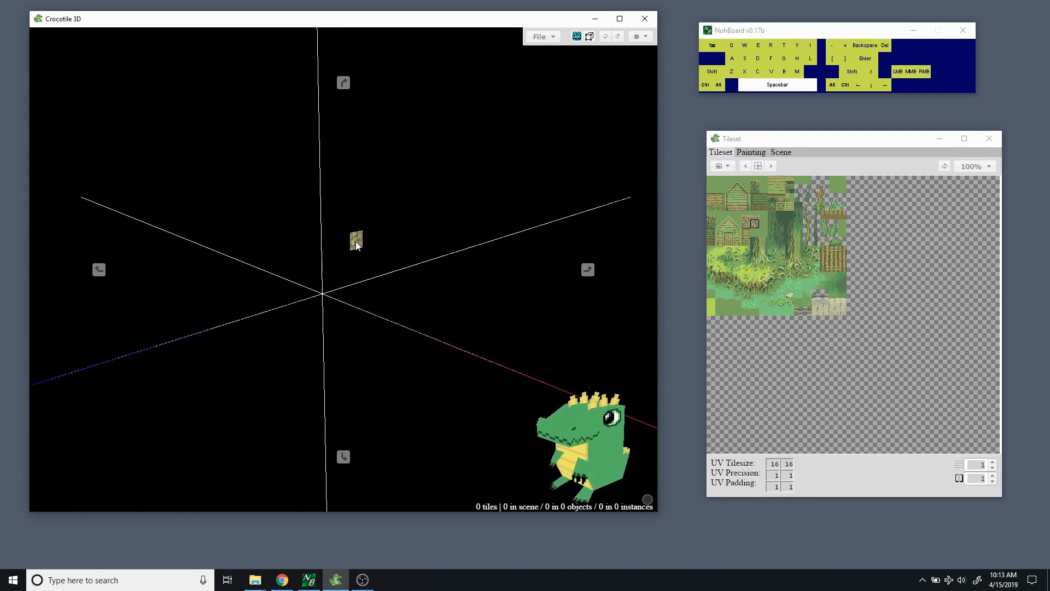
# Pan and zoom the camera in the empty scene and rotate it with the crocodile view cube.
pyautogui.press('space')
pyautogui.moveTo(372, 237)
pyautogui.mouseDown(button='right')
pyautogui.moveTo(382, 249)
pyautogui.moveTo(463, 246)
pyautogui.moveTo(391, 240)
pyautogui.moveTo(377, 210)
pyautogui.moveTo(375, 228)
pyautogui.mouseUp(button='right')
pyautogui.press('space')
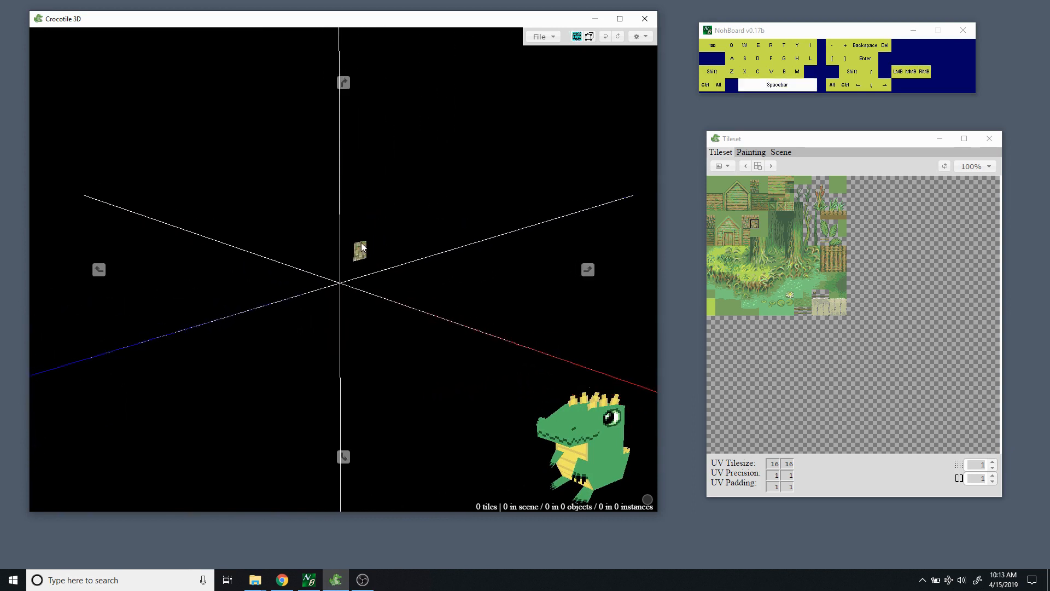
pyautogui.moveTo(359, 240)
pyautogui.mouseDown(button='middle')
pyautogui.moveTo(359, 210)
pyautogui.moveTo(359, 252)
pyautogui.moveTo(360, 235)
pyautogui.mouseUp(button='middle')
pyautogui.press('space')
pyautogui.moveTo(361, 249); pyautogui.dragTo(378, 235)
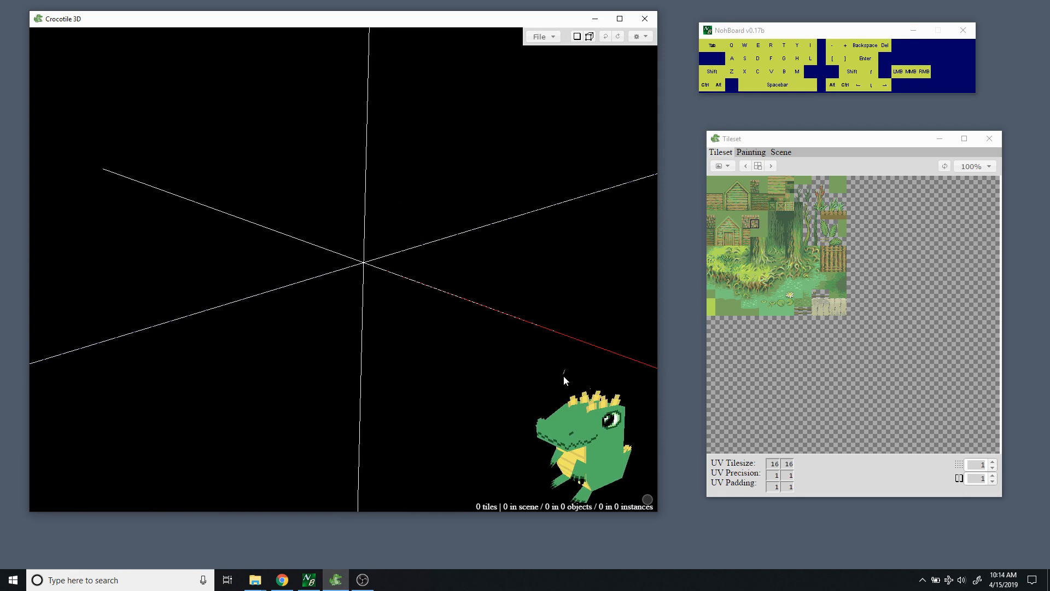
pyautogui.moveTo(592, 443)
pyautogui.mouseDown()
pyautogui.moveTo(602, 440)
pyautogui.moveTo(587, 443)
pyautogui.mouseUp()
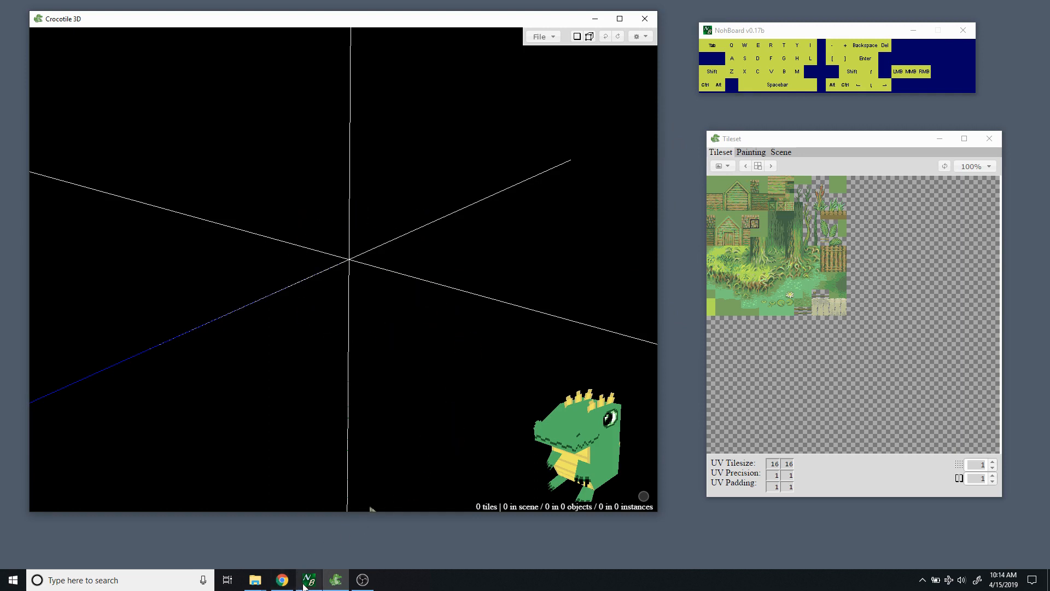
# Switch to Chrome and look through the Commands section of the How to use Crocotile 3D page.
pyautogui.click(280, 581)
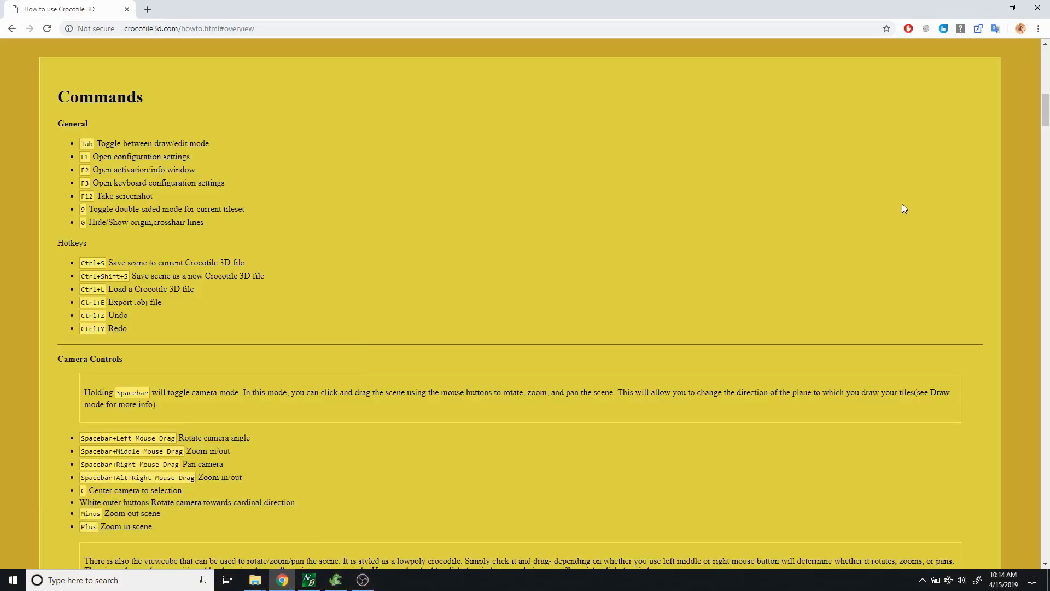
pyautogui.scroll(8, 903, 204)
pyautogui.moveTo(1048, 91)
pyautogui.mouseDown()
pyautogui.moveTo(1047, 52)
pyautogui.moveTo(1046, 228)
pyautogui.moveTo(1046, 217)
pyautogui.mouseUp()
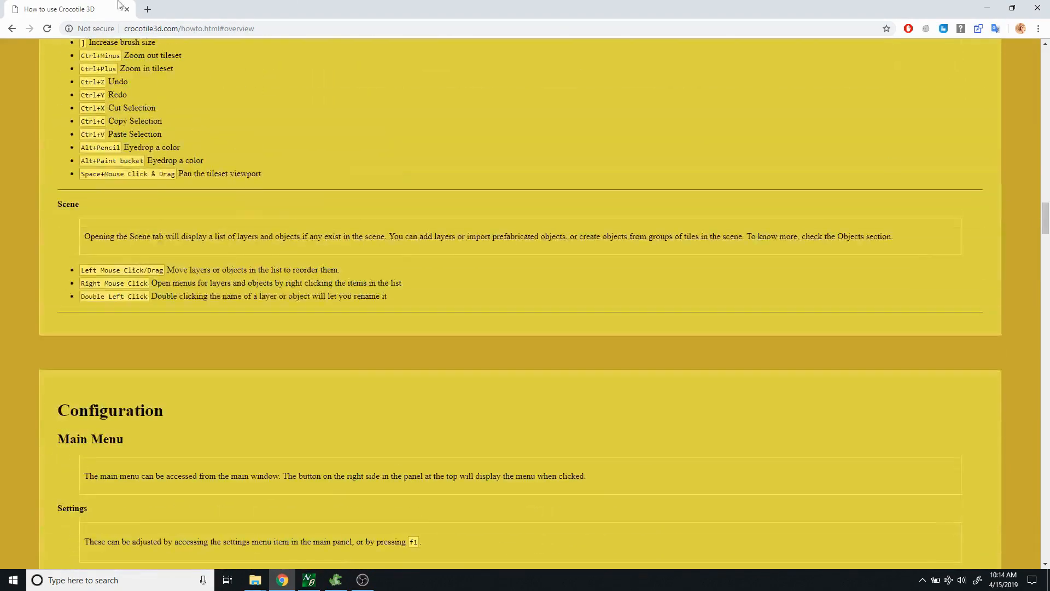
# Reopen the How to Use overview from the Crocotile 3D home page, examine Getting Started, and return to Crocotile 3D.
pyautogui.click(12, 28)
pyautogui.scroll(12, 412, 145)
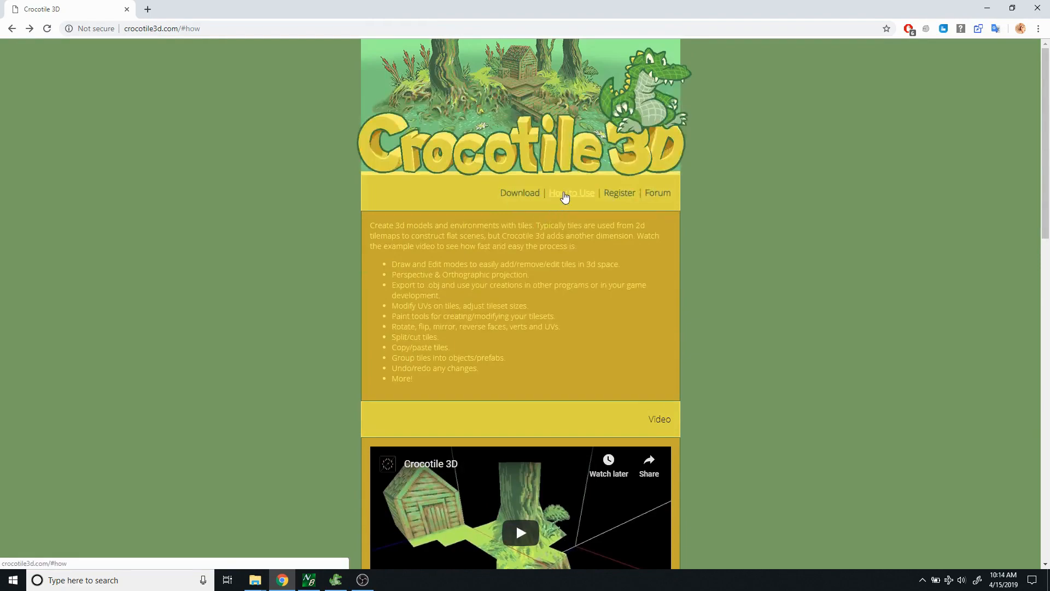
pyautogui.click(569, 196)
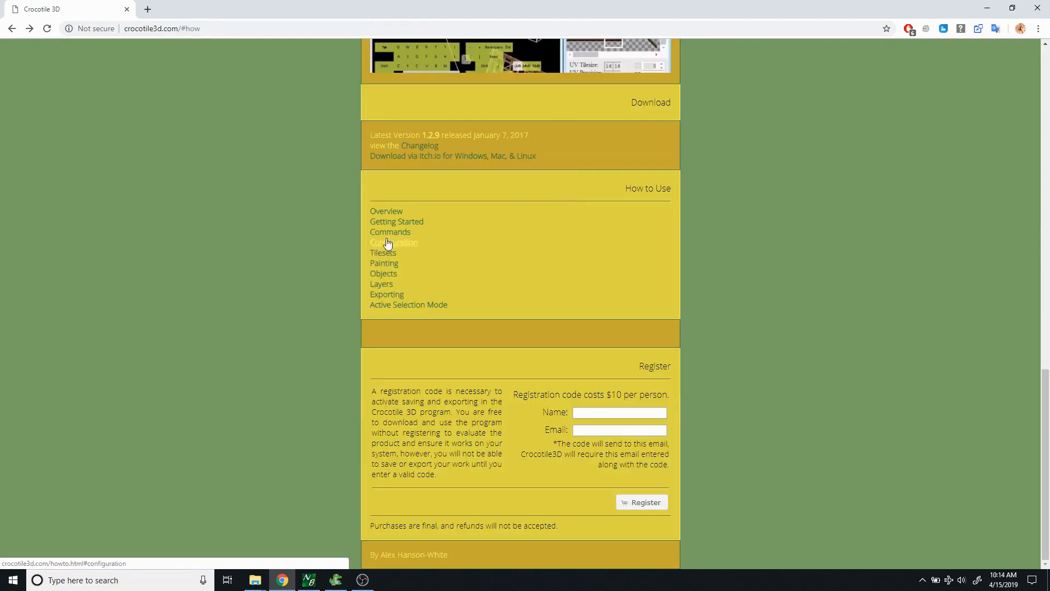
pyautogui.click(389, 213)
pyautogui.scroll(-4, 225, 213)
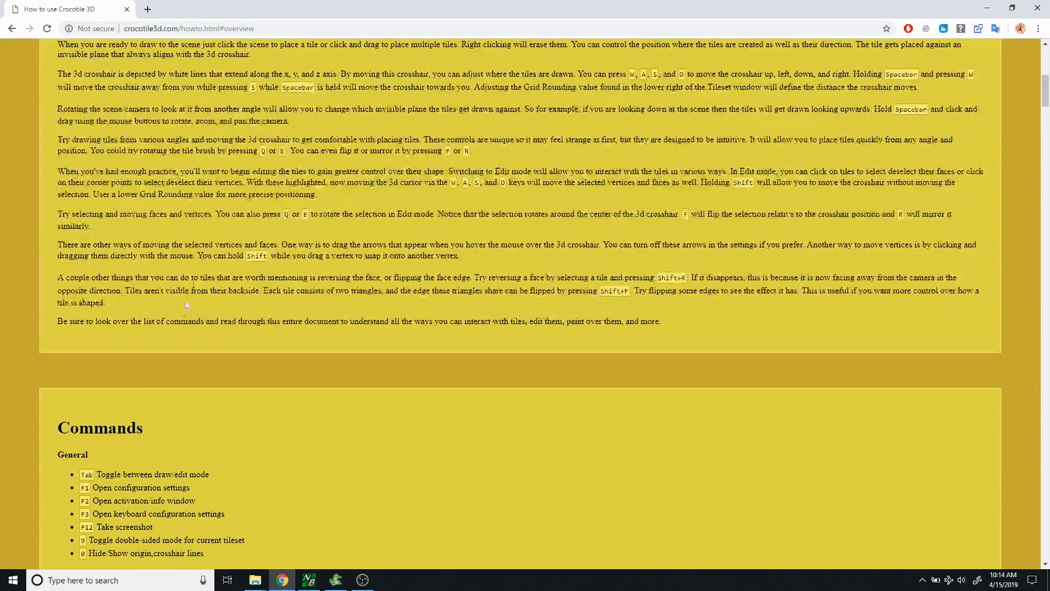
pyautogui.scroll(3, 225, 213)
pyautogui.moveTo(1049, 94)
pyautogui.mouseDown()
pyautogui.moveTo(1049, 76)
pyautogui.moveTo(1049, 98)
pyautogui.mouseUp()
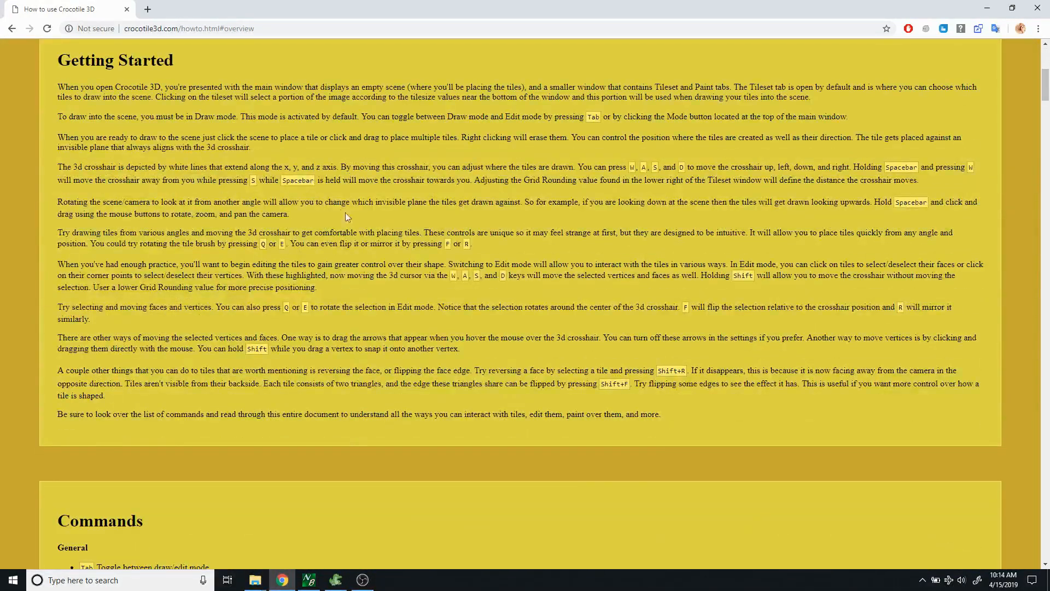
pyautogui.click(282, 580)
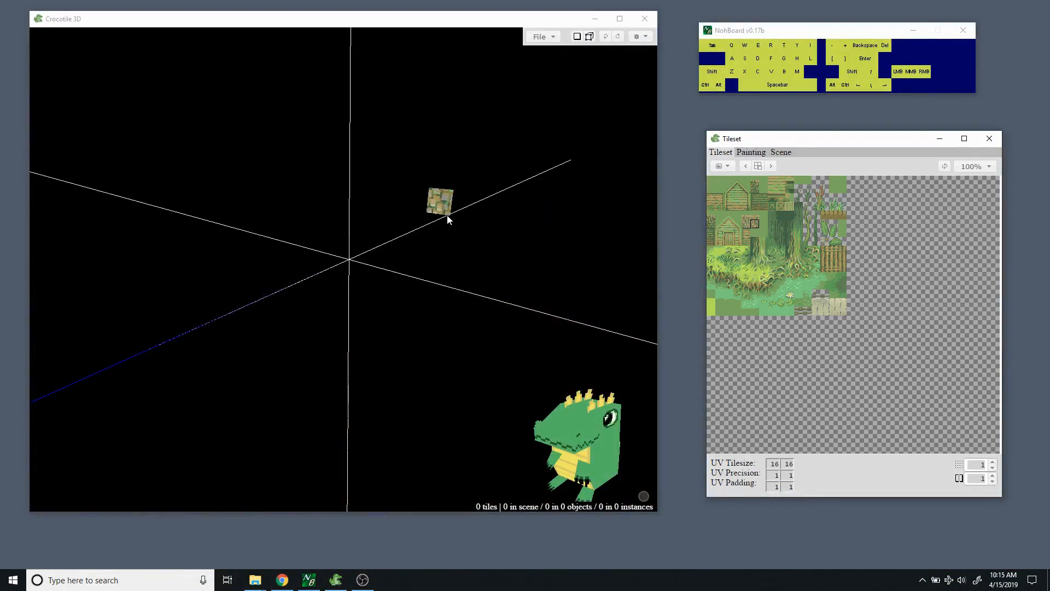
# Practise rotating, panning and zooming the camera around the scene's crosshair.
pyautogui.press('space')
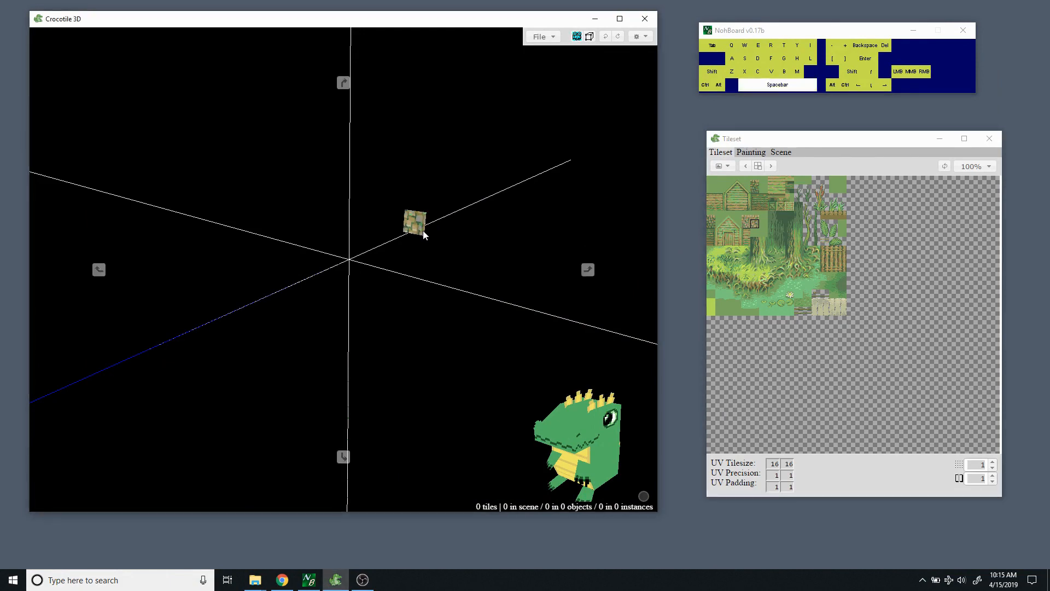
pyautogui.moveTo(443, 235); pyautogui.dragTo(421, 244)
pyautogui.moveTo(421, 244); pyautogui.dragTo(448, 247, button='right')
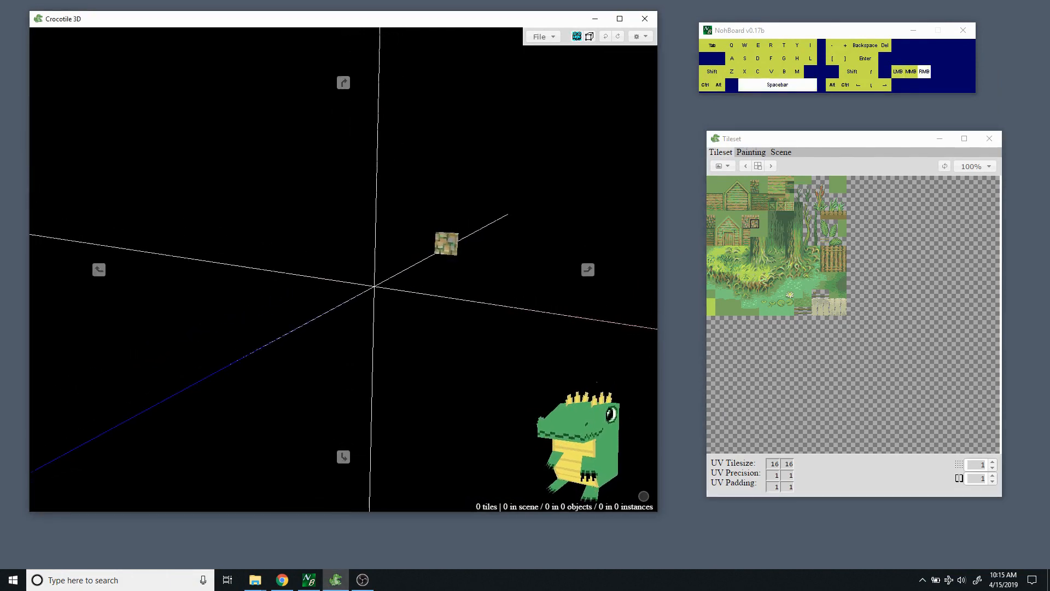
pyautogui.press('space')
pyautogui.moveTo(406, 250); pyautogui.dragTo(397, 248)
pyautogui.moveTo(398, 251); pyautogui.dragTo(416, 250, button='middle')
pyautogui.moveTo(416, 251); pyautogui.dragTo(425, 249, button='right')
pyautogui.press('space')
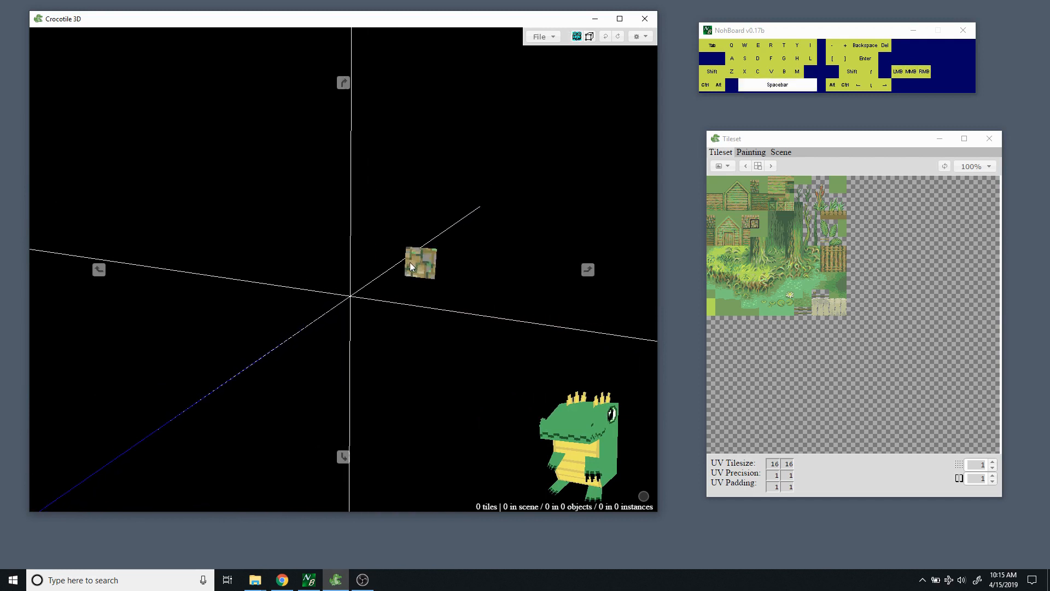
pyautogui.moveTo(410, 261); pyautogui.dragTo(426, 277)
pyautogui.press('space')
pyautogui.moveTo(426, 277); pyautogui.dragTo(427, 280, button='right')
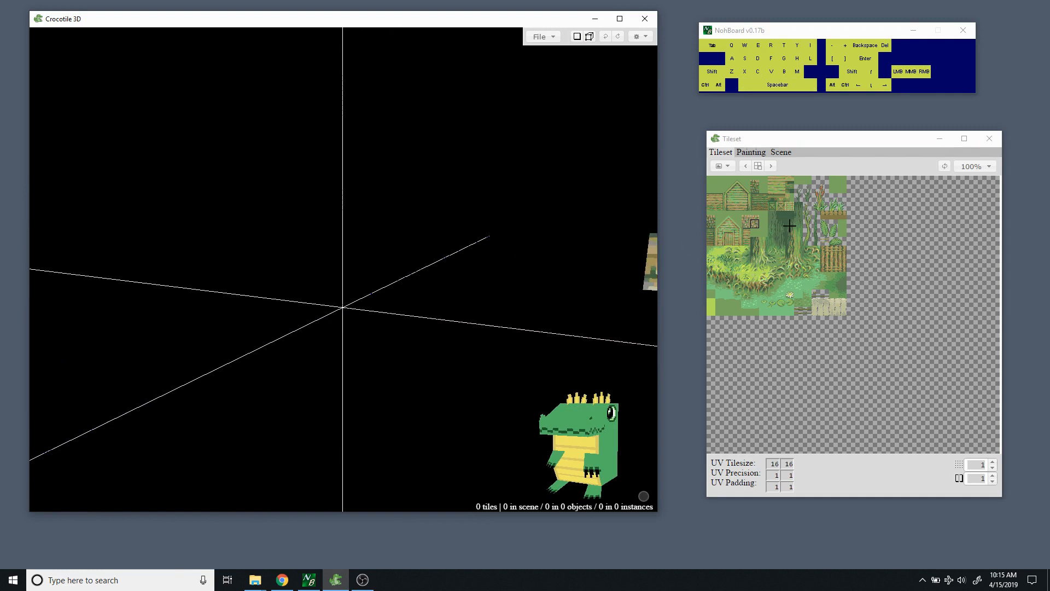
# Select a square block of several tiles in the tileset, and replace it with a single dark green trunk tile.
pyautogui.click(765, 246)
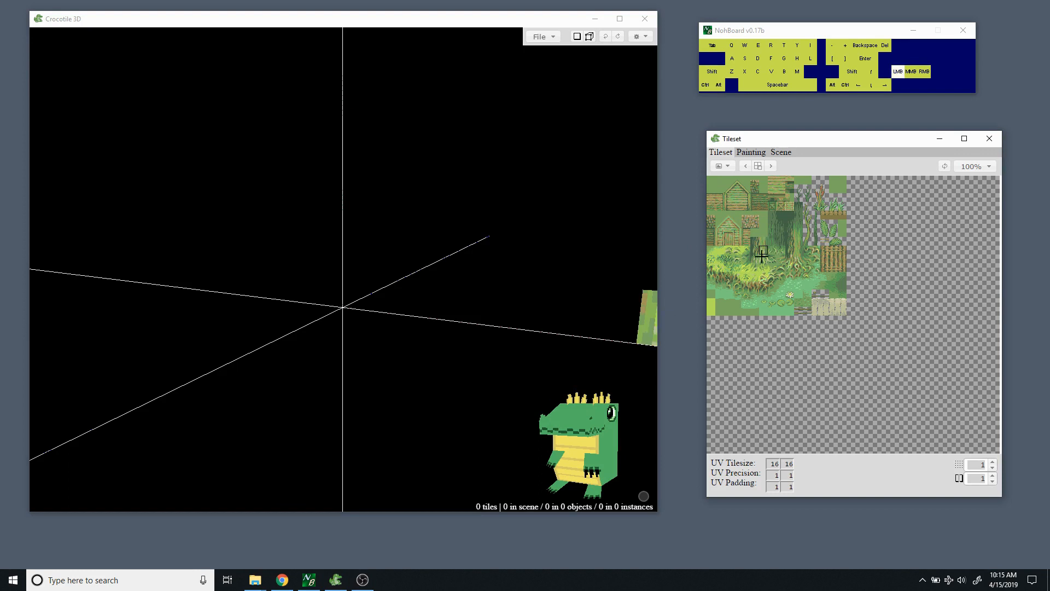
pyautogui.moveTo(741, 220); pyautogui.dragTo(776, 254)
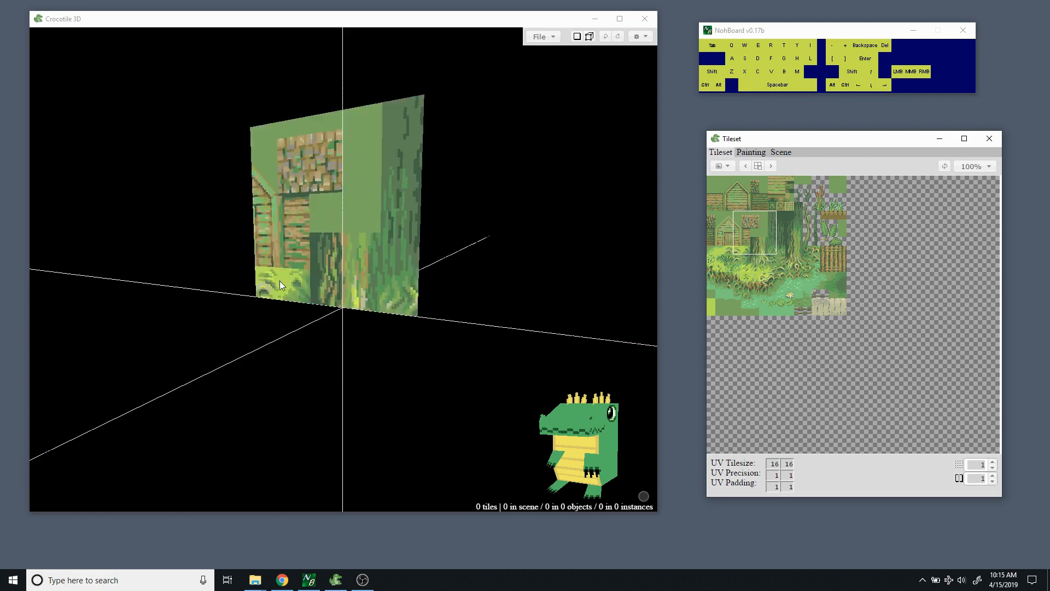
pyautogui.click(772, 233)
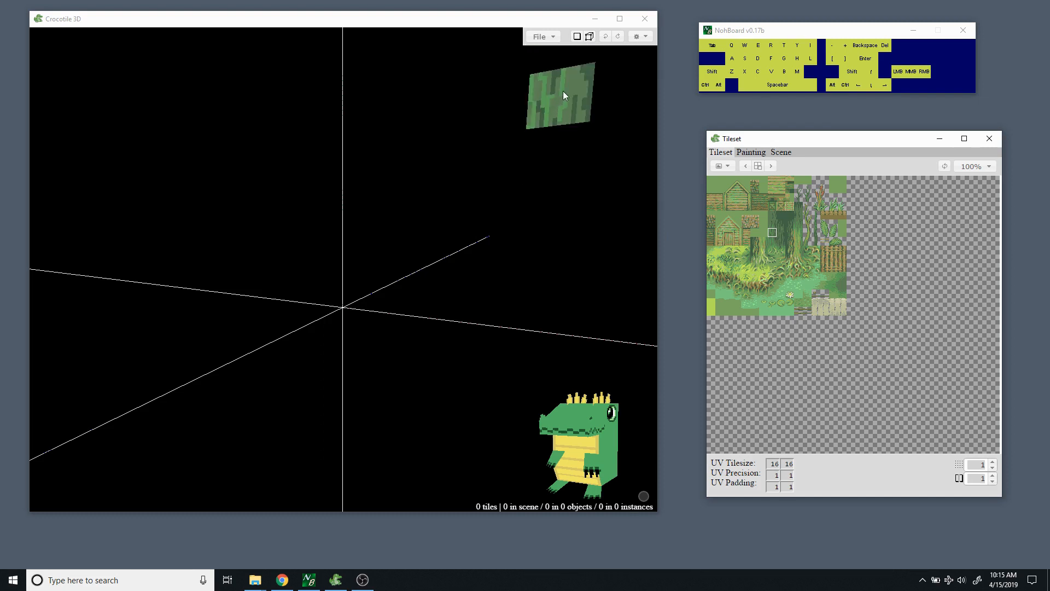
# Toggle from Draw mode to Edit mode and back to Draw mode.
pyautogui.click(577, 38)
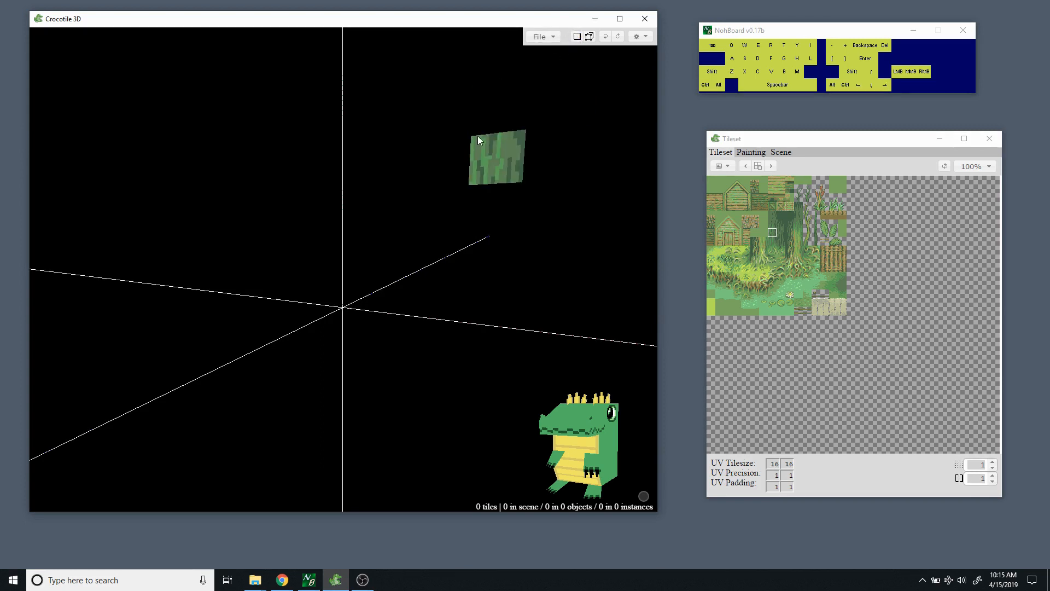
pyautogui.press('Tab')
pyautogui.press('Tab')
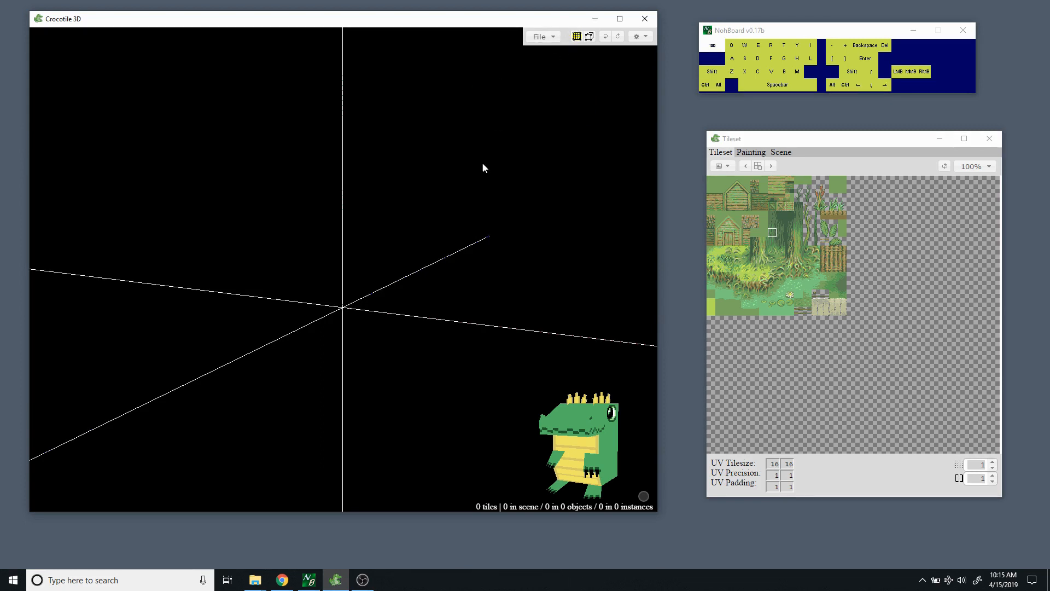
pyautogui.press('Tab')
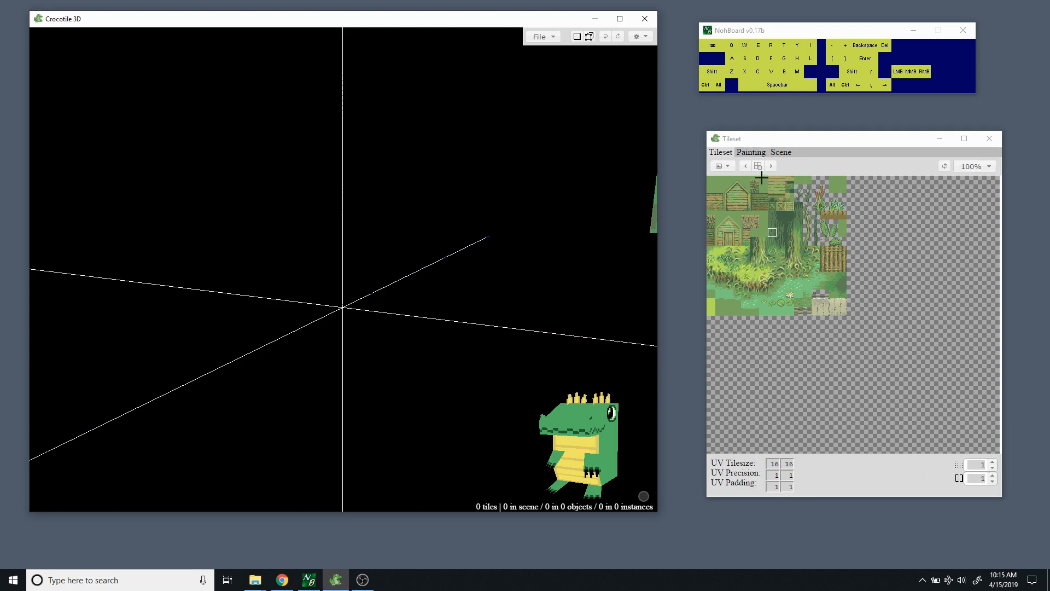
pyautogui.press('space')
pyautogui.moveTo(441, 245); pyautogui.dragTo(440, 249)
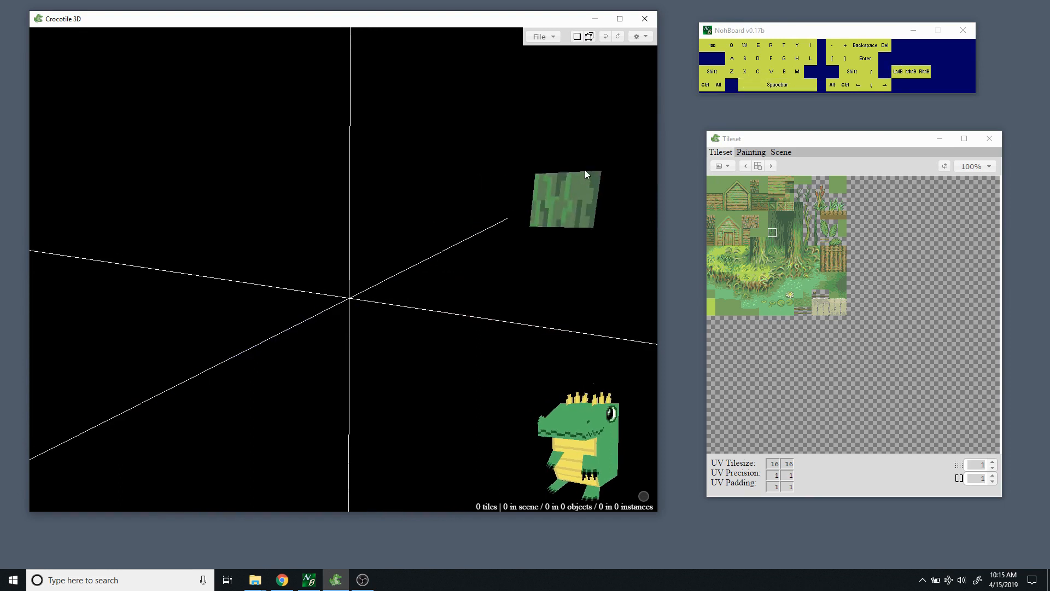
# Try tileset zoom levels of 150% and 200%, and set the zoom to 150%.
pyautogui.click(978, 166)
pyautogui.click(980, 220)
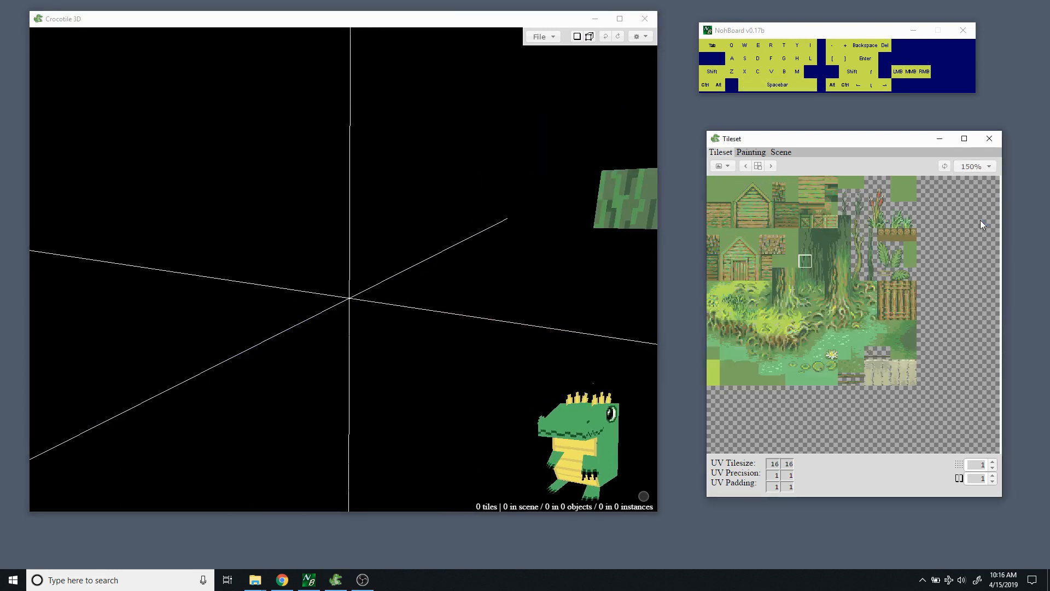
pyautogui.click(974, 166)
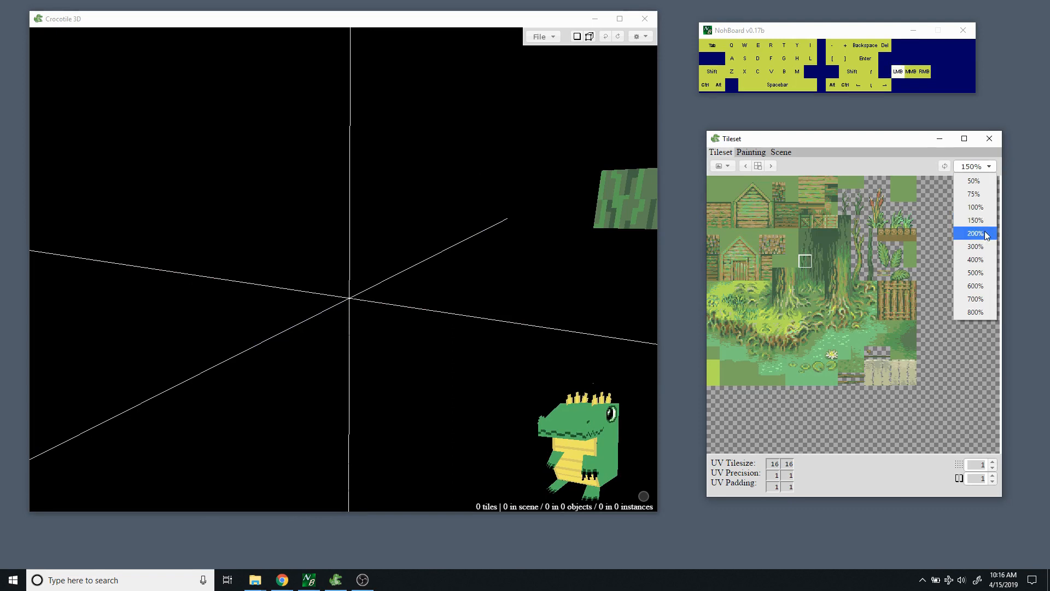
pyautogui.click(985, 231)
pyautogui.click(969, 167)
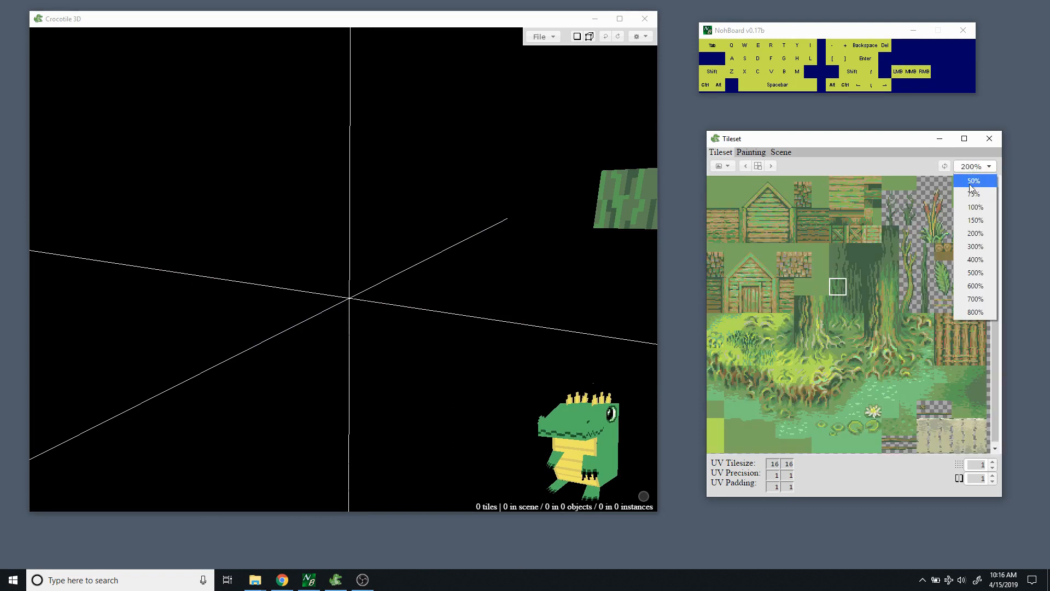
pyautogui.click(975, 228)
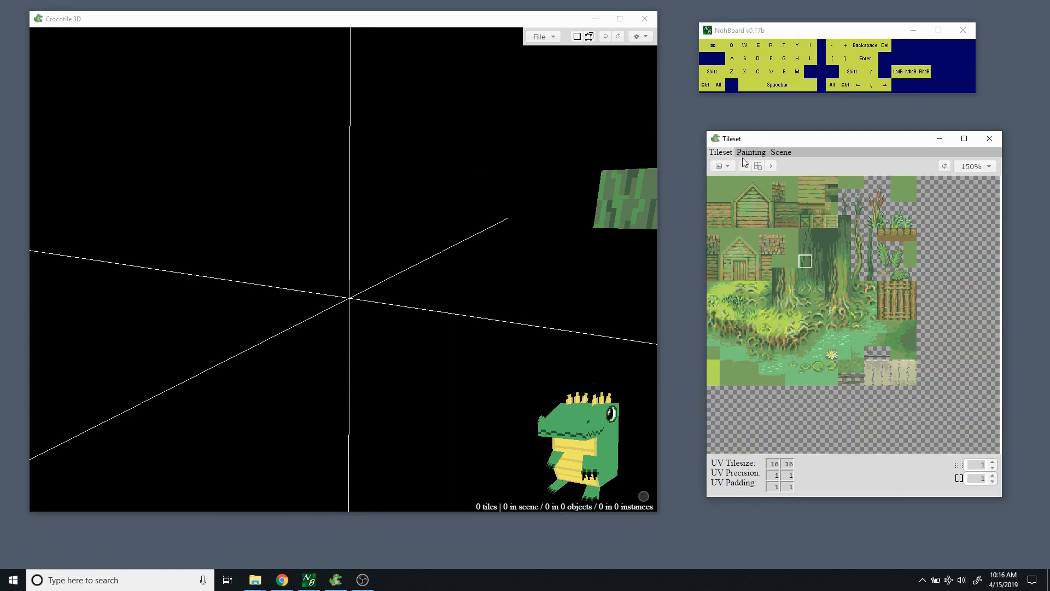
# Look at the Painting tools and the Scene list in the Tileset window.
pyautogui.click(760, 153)
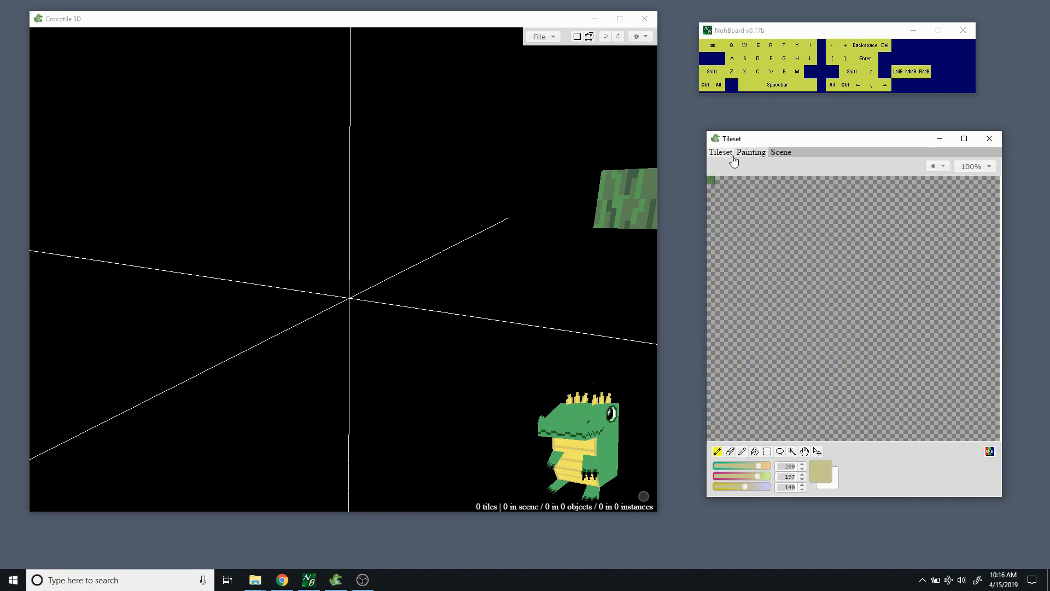
pyautogui.click(782, 154)
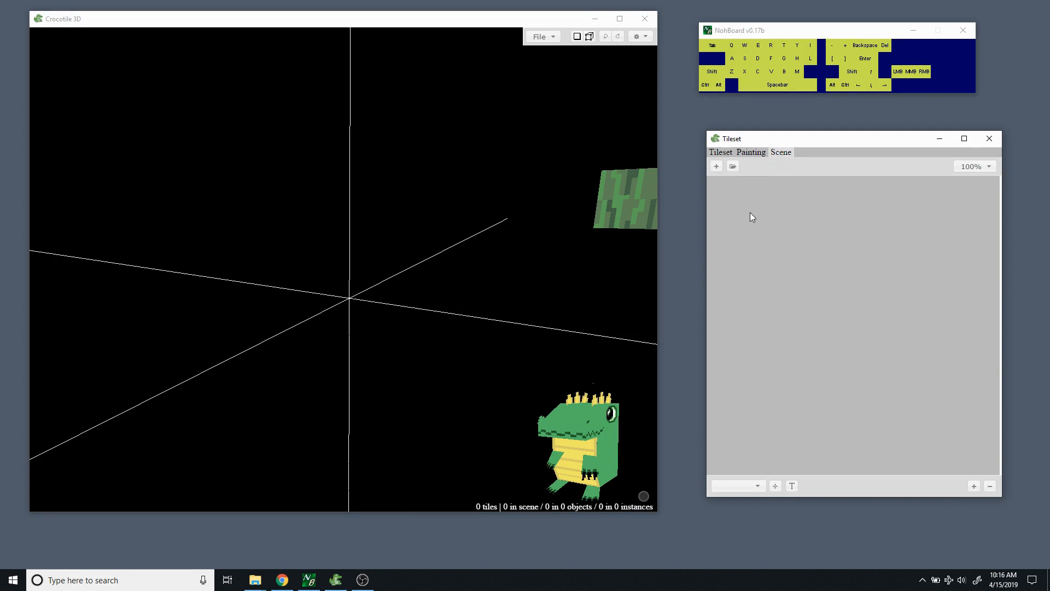
# Return to the Tileset view and select the entire tileset image as the drawing tile.
pyautogui.click(721, 152)
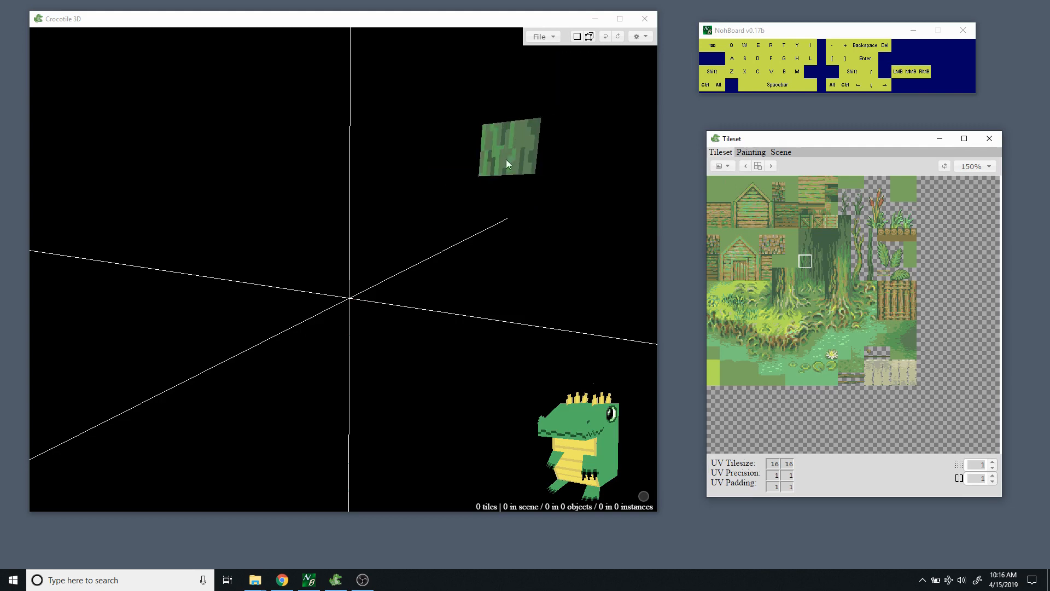
pyautogui.moveTo(716, 185); pyautogui.dragTo(909, 379)
pyautogui.click(789, 232)
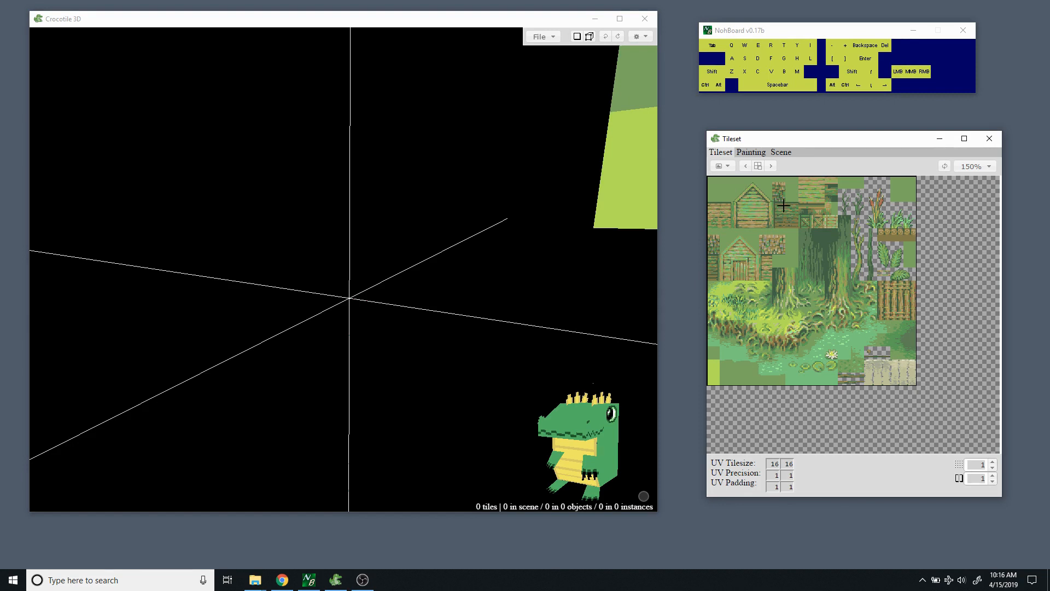
pyautogui.moveTo(727, 190); pyautogui.dragTo(910, 373)
# Look at the Painting view and at the tileset management options for adding, replacing, removing, combining, resizing and exporting.
pyautogui.click(755, 157)
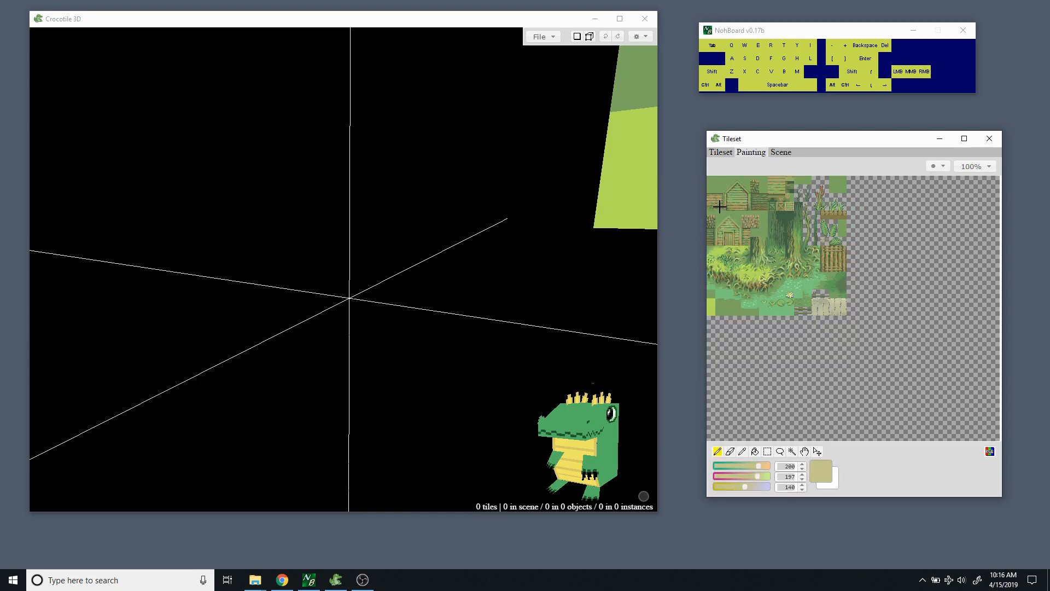
pyautogui.click(717, 153)
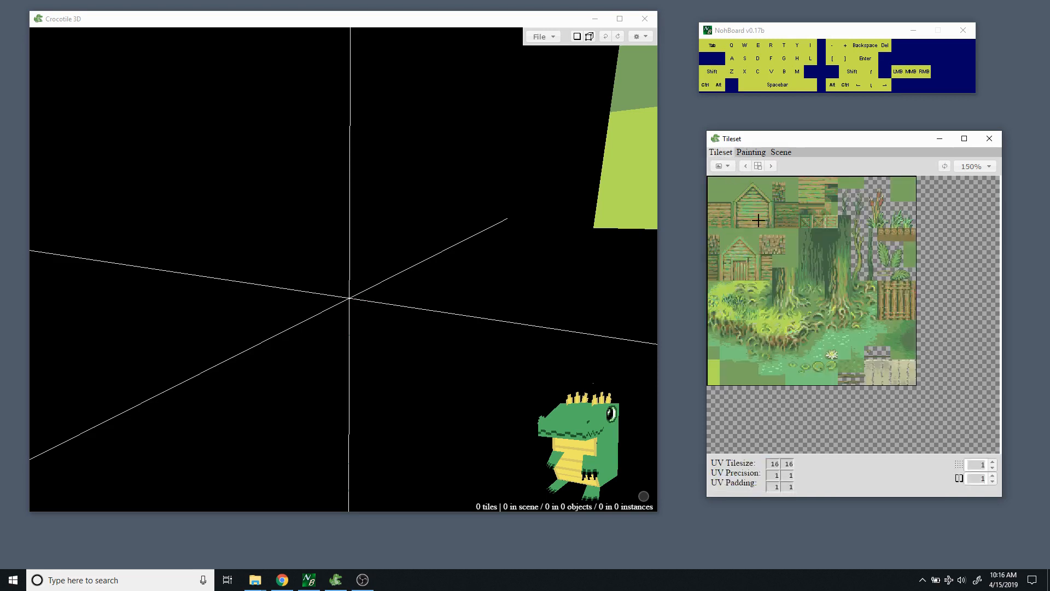
pyautogui.click(734, 170)
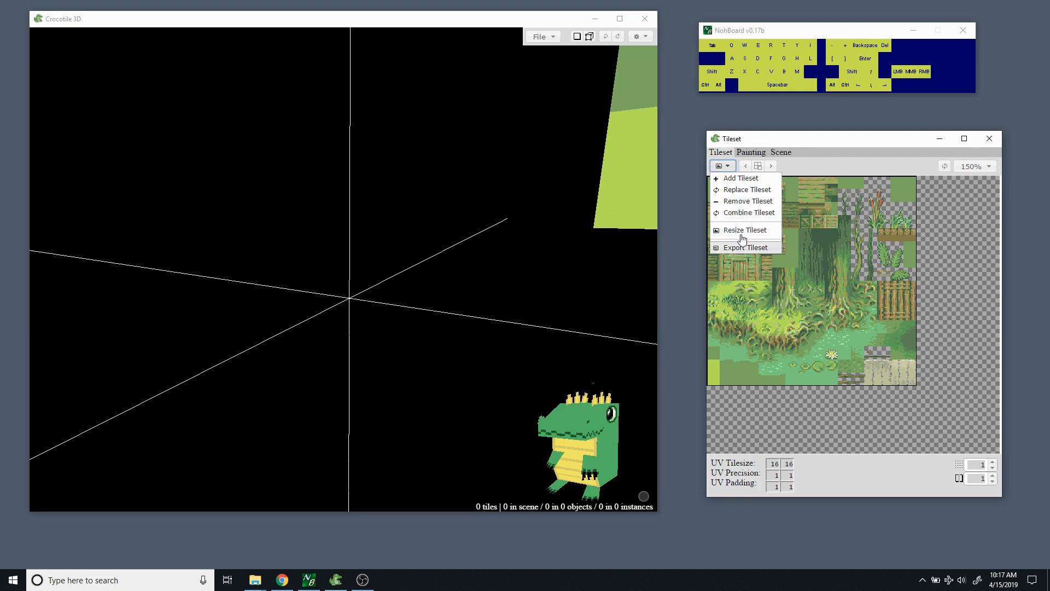
pyautogui.click(784, 167)
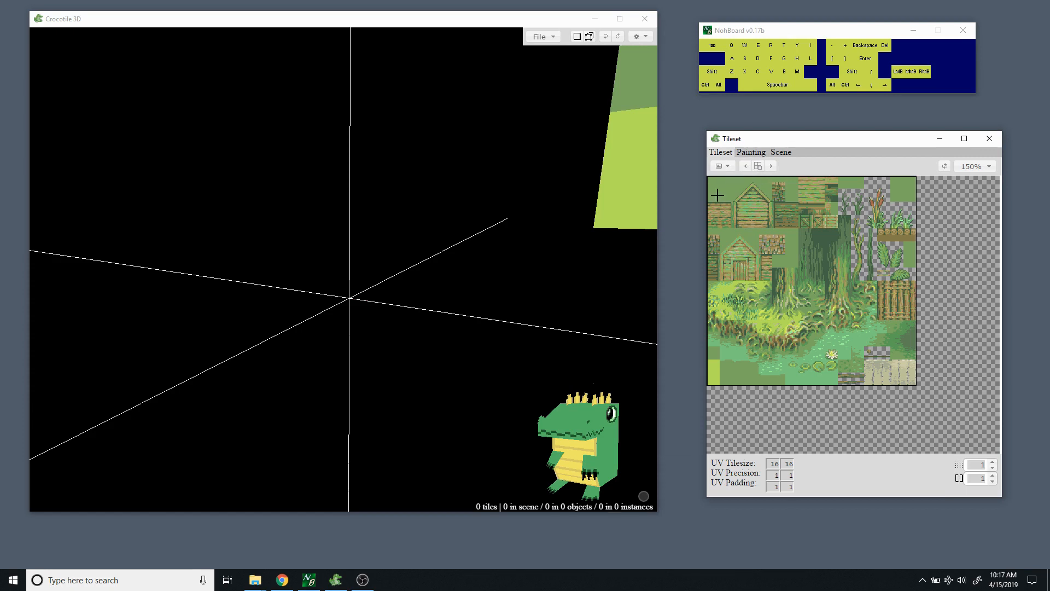
# In Painting, select and delete the entire tileset image, and fill the blank canvas with tan (200, 197, 140).
pyautogui.click(744, 153)
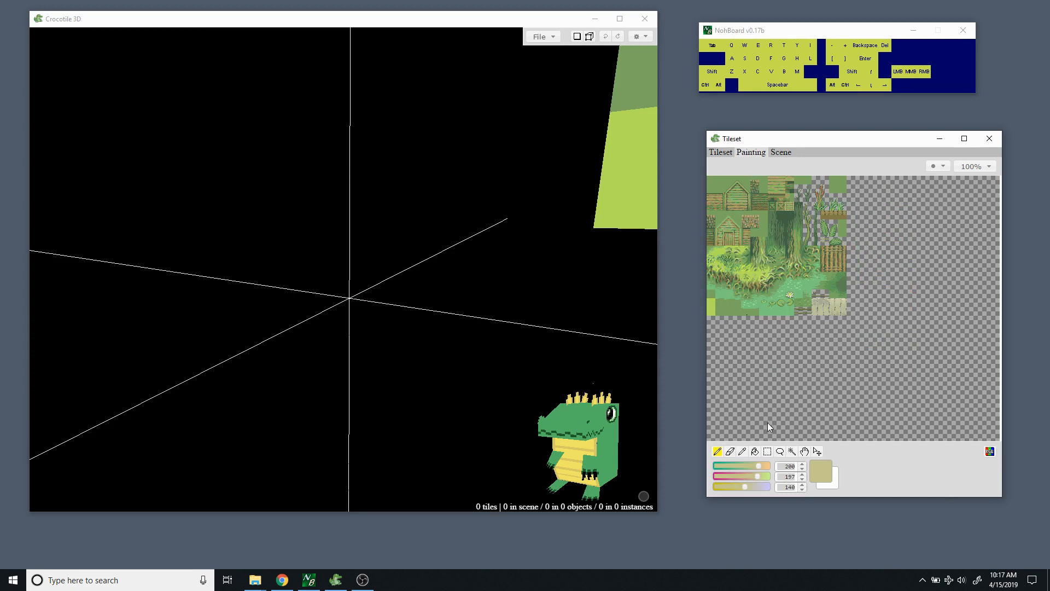
pyautogui.click(768, 452)
pyautogui.moveTo(708, 180); pyautogui.dragTo(846, 315)
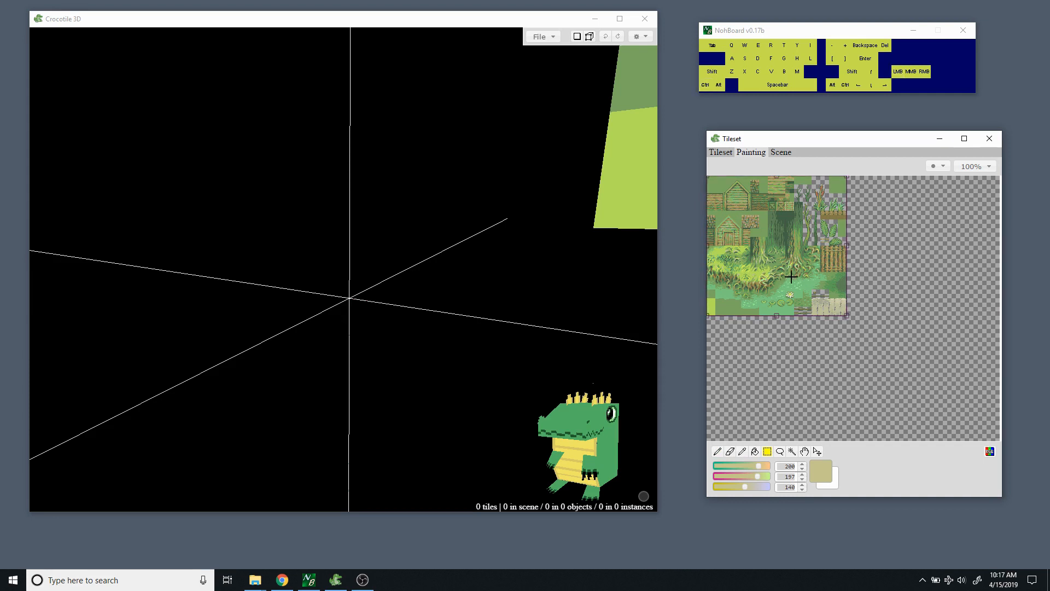
pyautogui.press('ctrl')
pyautogui.keyDown('ctrl'); pyautogui.moveTo(766, 249); pyautogui.dragTo(774, 284); pyautogui.keyUp('ctrl')
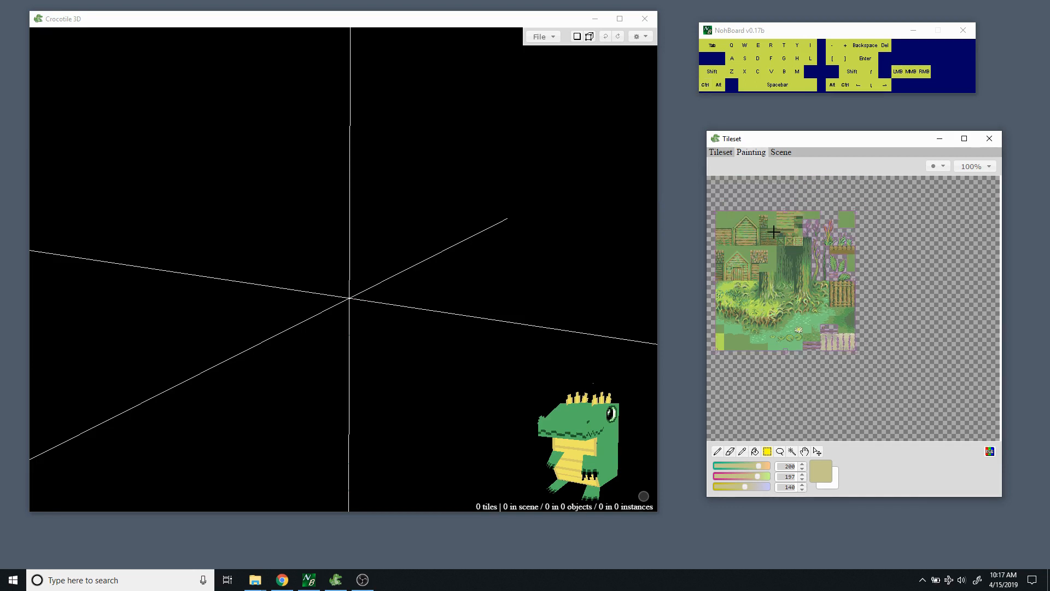
pyautogui.press('Delete')
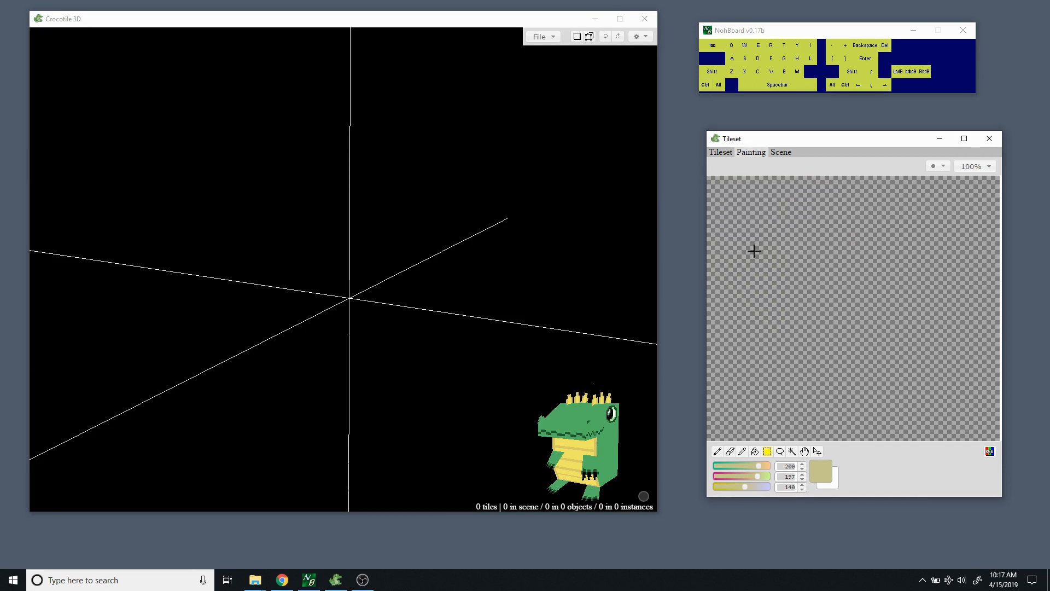
pyautogui.click(755, 451)
pyautogui.click(762, 231)
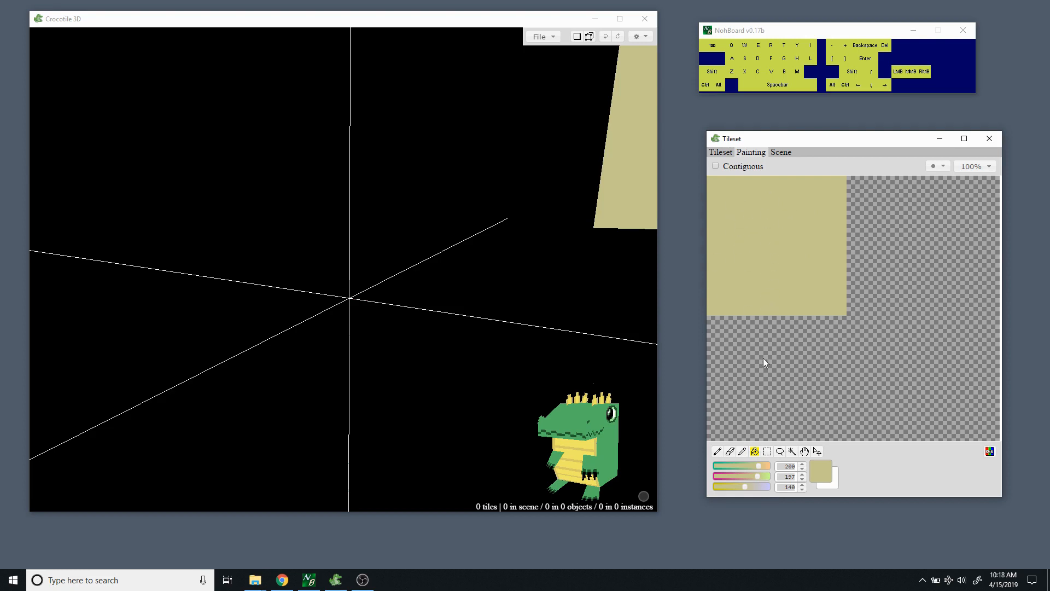
# Mark out a small rectangular selection wider than tall near the middle of the tan canvas.
pyautogui.click(769, 451)
pyautogui.moveTo(759, 228); pyautogui.dragTo(785, 272)
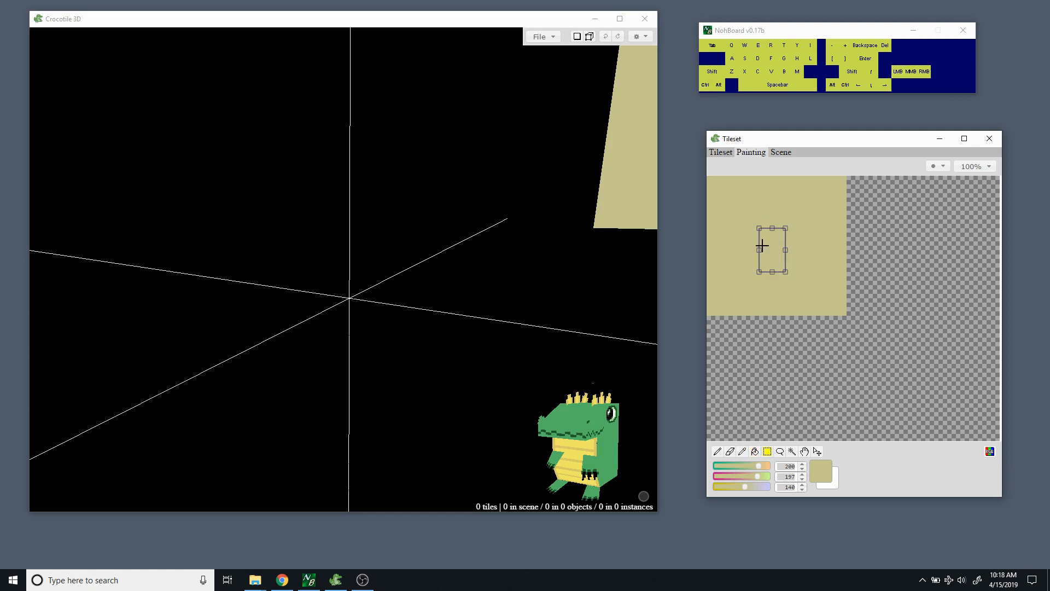
pyautogui.click(797, 246)
pyautogui.moveTo(801, 216); pyautogui.dragTo(765, 244)
# Set the pencil colour to red (200, 77, 70) and scribble strokes inside the rectangular selection.
pyautogui.click(718, 452)
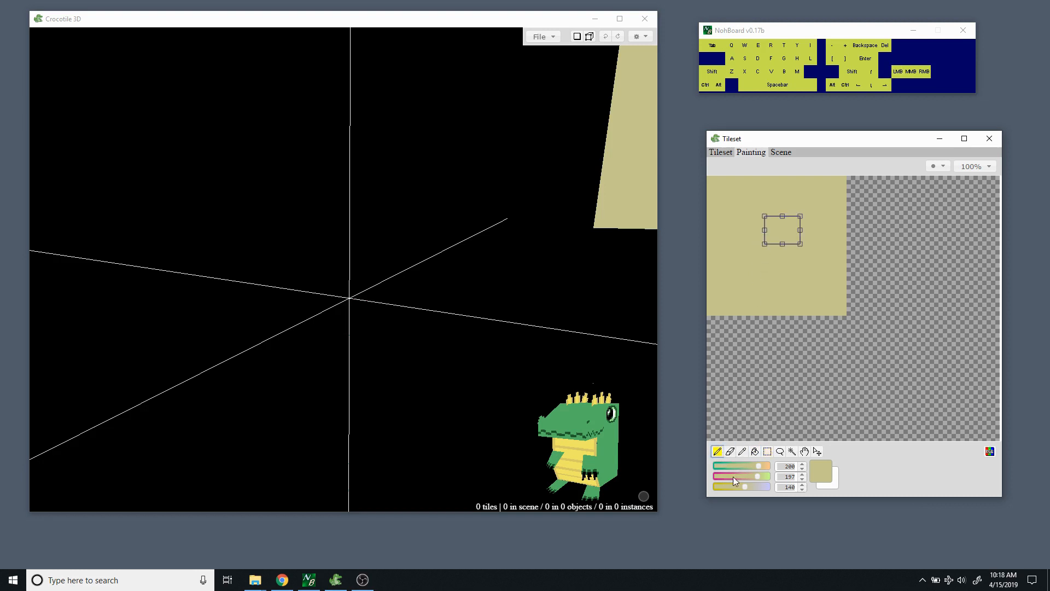
pyautogui.click(732, 477)
pyautogui.click(730, 478)
pyautogui.click(730, 486)
pyautogui.moveTo(774, 223)
pyautogui.mouseDown()
pyautogui.moveTo(774, 241)
pyautogui.moveTo(774, 215)
pyautogui.moveTo(838, 223)
pyautogui.mouseUp()
# Set the pencil colour to dark brown (91, 77, 70) and scribble loops and a zigzag across the red strokes.
pyautogui.click(975, 166)
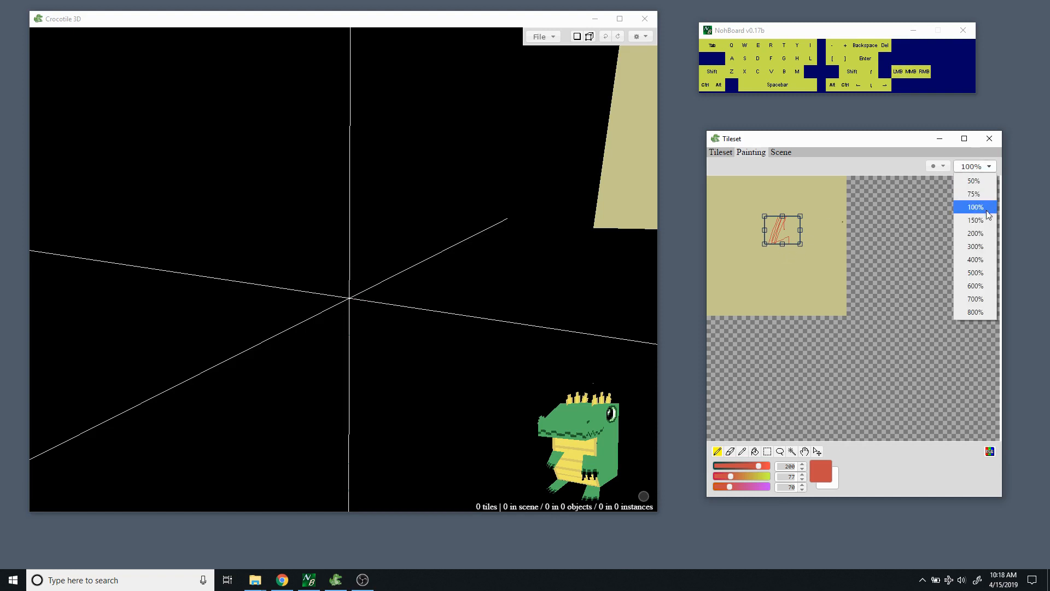
pyautogui.click(983, 218)
pyautogui.click(976, 166)
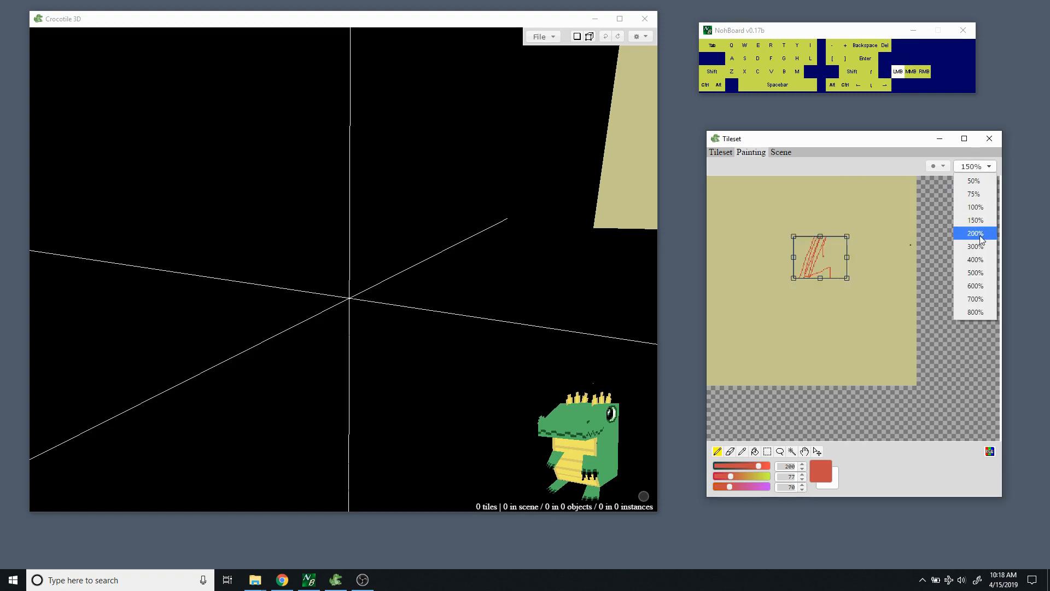
pyautogui.click(983, 232)
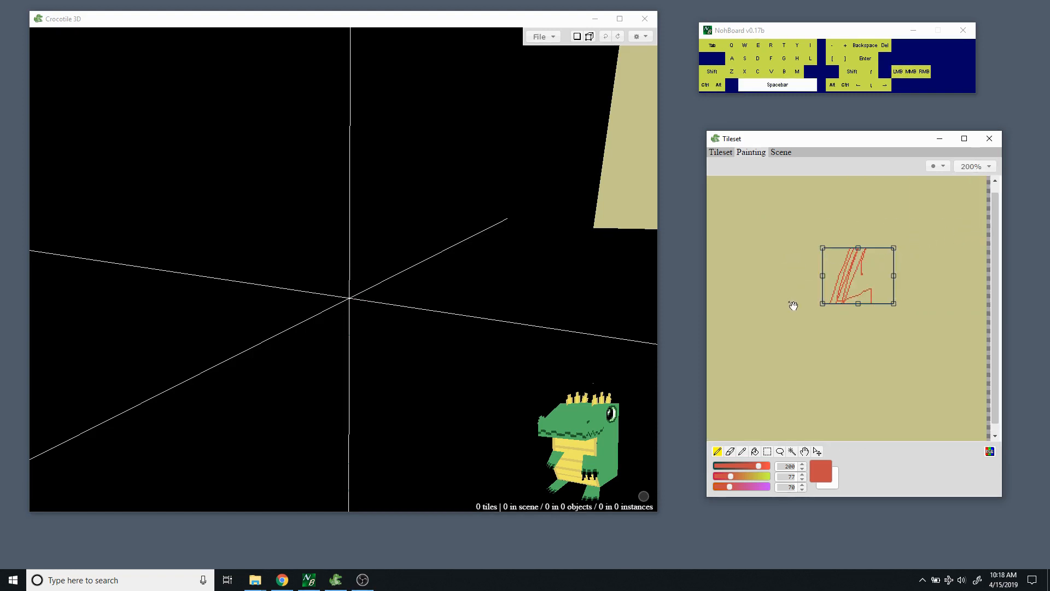
pyautogui.moveTo(795, 327); pyautogui.dragTo(835, 307)
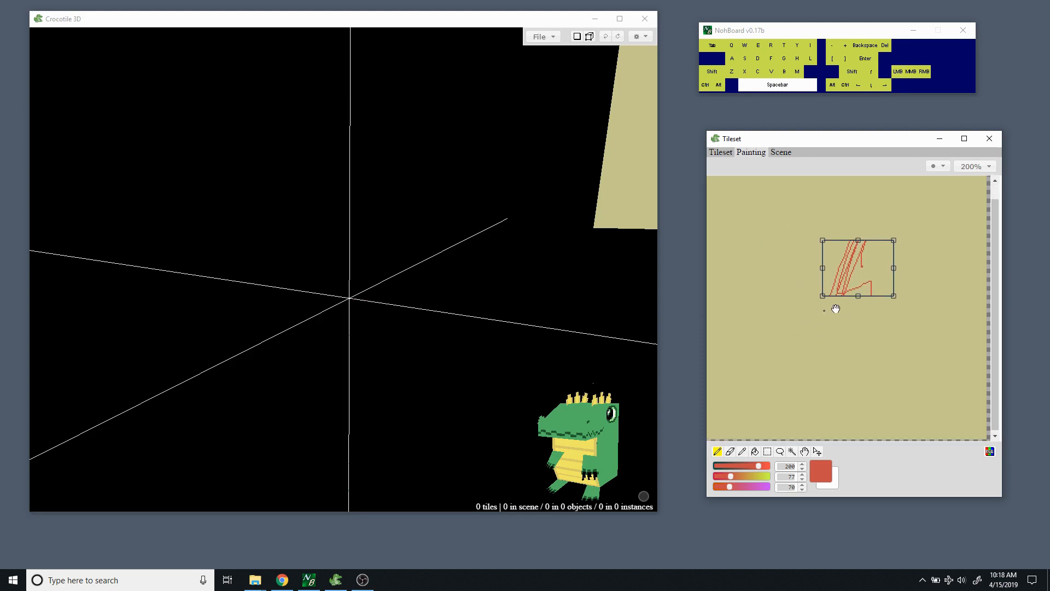
pyautogui.click(977, 171)
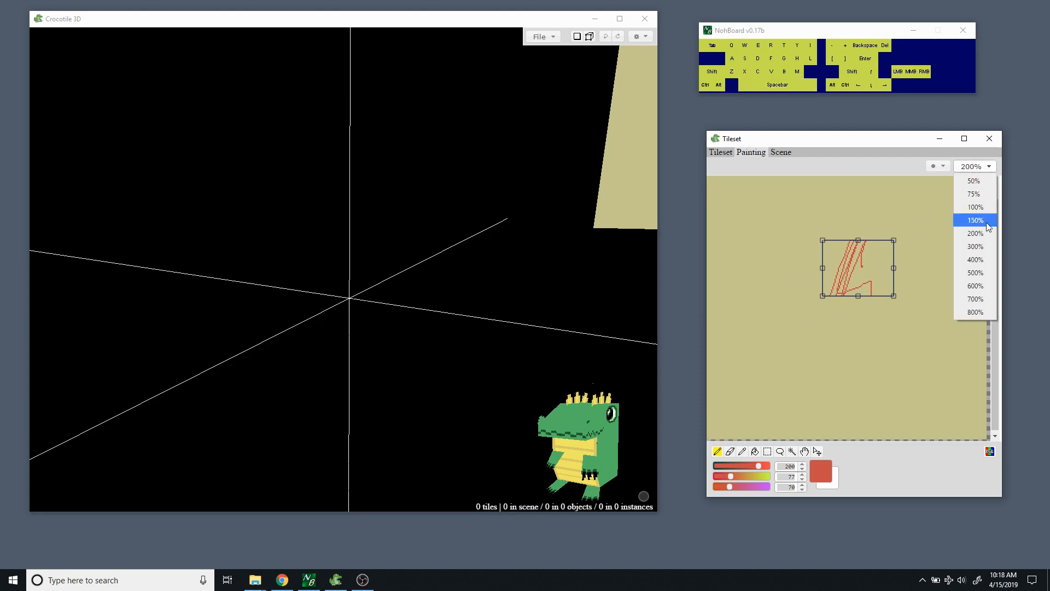
pyautogui.click(979, 269)
pyautogui.moveTo(869, 248)
pyautogui.mouseDown()
pyautogui.moveTo(802, 310)
pyautogui.moveTo(832, 352)
pyautogui.moveTo(862, 308)
pyautogui.mouseUp()
pyautogui.click(734, 466)
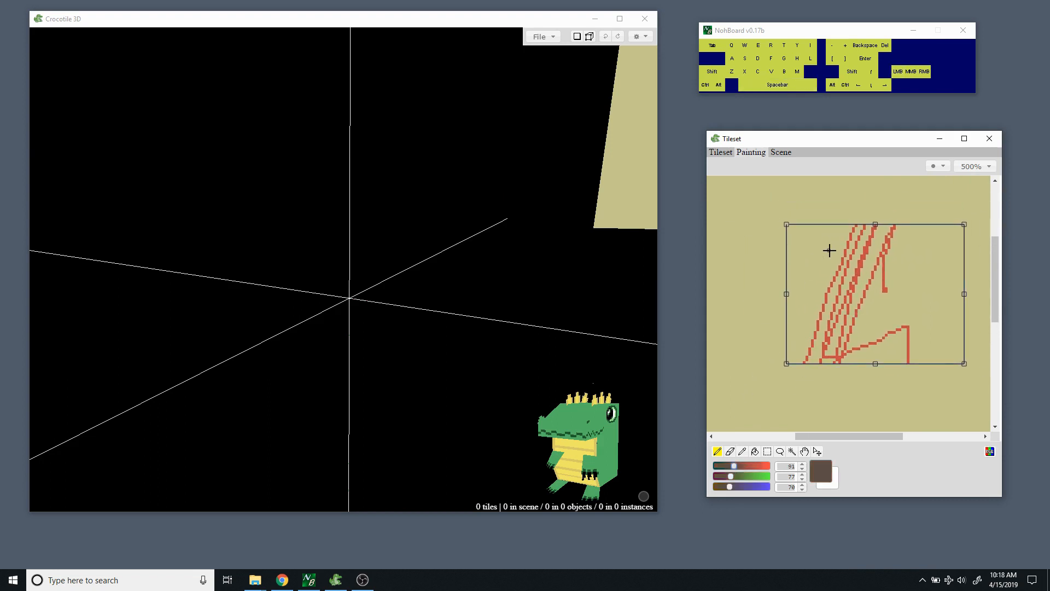
pyautogui.moveTo(828, 248)
pyautogui.mouseDown()
pyautogui.moveTo(840, 257)
pyautogui.moveTo(799, 278)
pyautogui.moveTo(939, 315)
pyautogui.mouseUp()
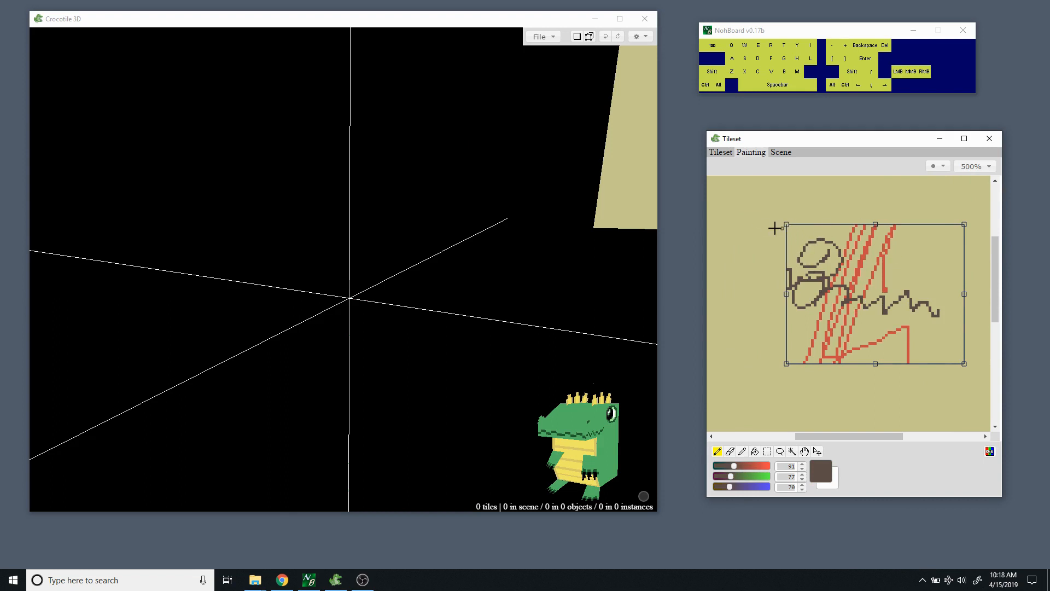
# Return to the Tileset view and select the tile containing the brown circular scribble.
pyautogui.click(727, 156)
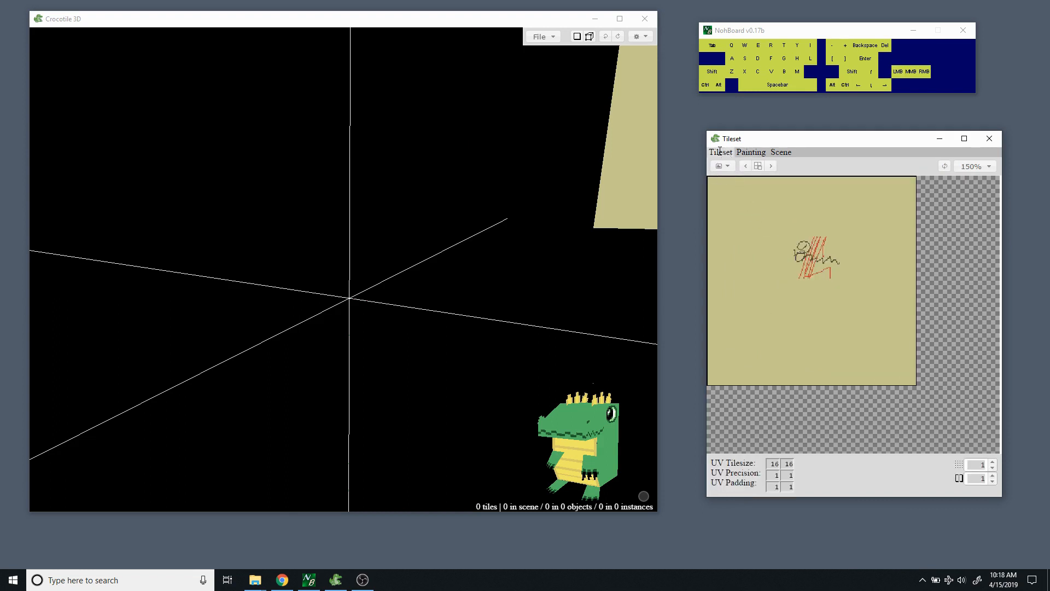
pyautogui.click(799, 254)
pyautogui.click(819, 261)
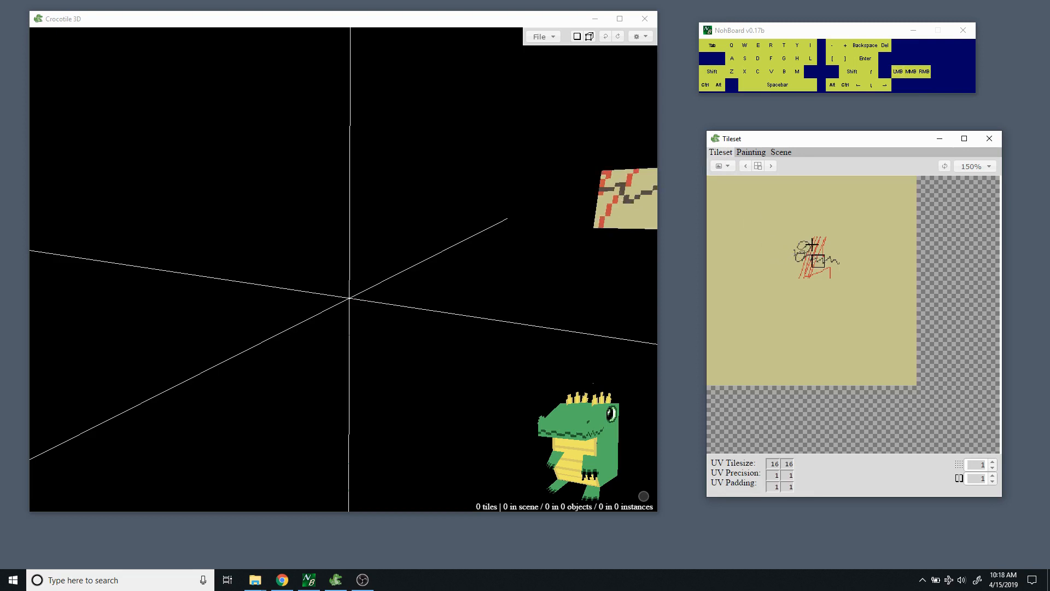
pyautogui.click(813, 246)
pyautogui.click(799, 251)
pyautogui.click(804, 251)
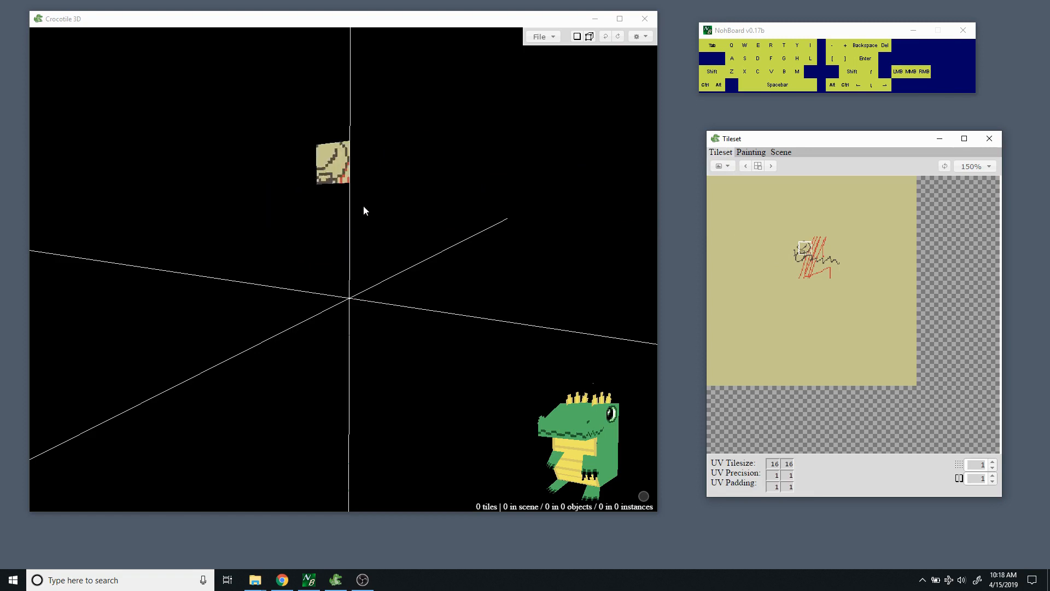
# Draw a cluster of scribble tiles in the 3D scene, and erase all of them.
pyautogui.moveTo(420, 201)
pyautogui.mouseDown()
pyautogui.moveTo(449, 209)
pyautogui.moveTo(411, 160)
pyautogui.mouseUp()
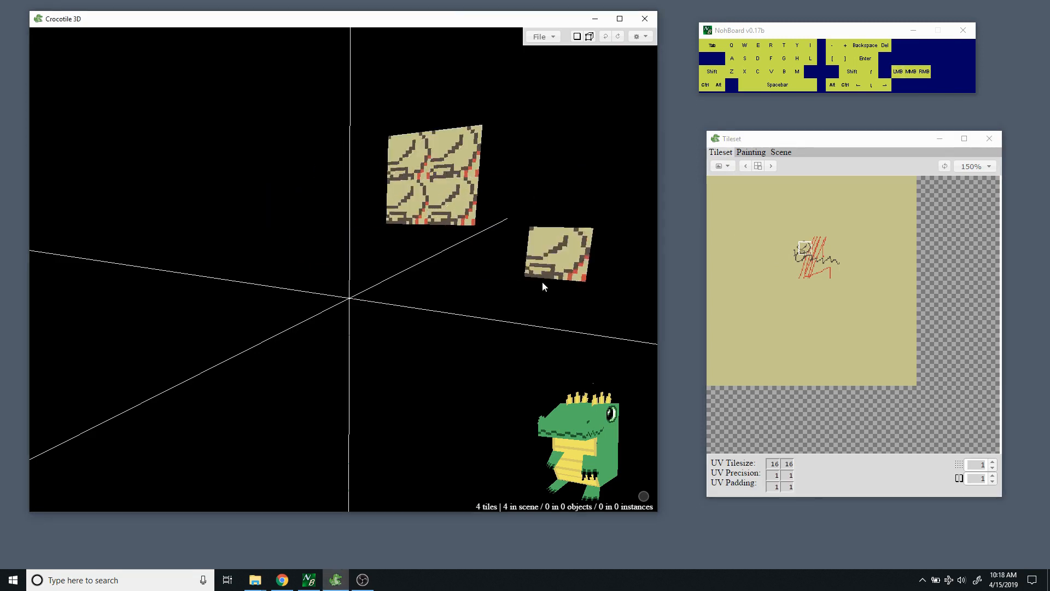
pyautogui.press('space')
pyautogui.moveTo(543, 281)
pyautogui.mouseDown()
pyautogui.moveTo(476, 283)
pyautogui.moveTo(487, 235)
pyautogui.mouseUp()
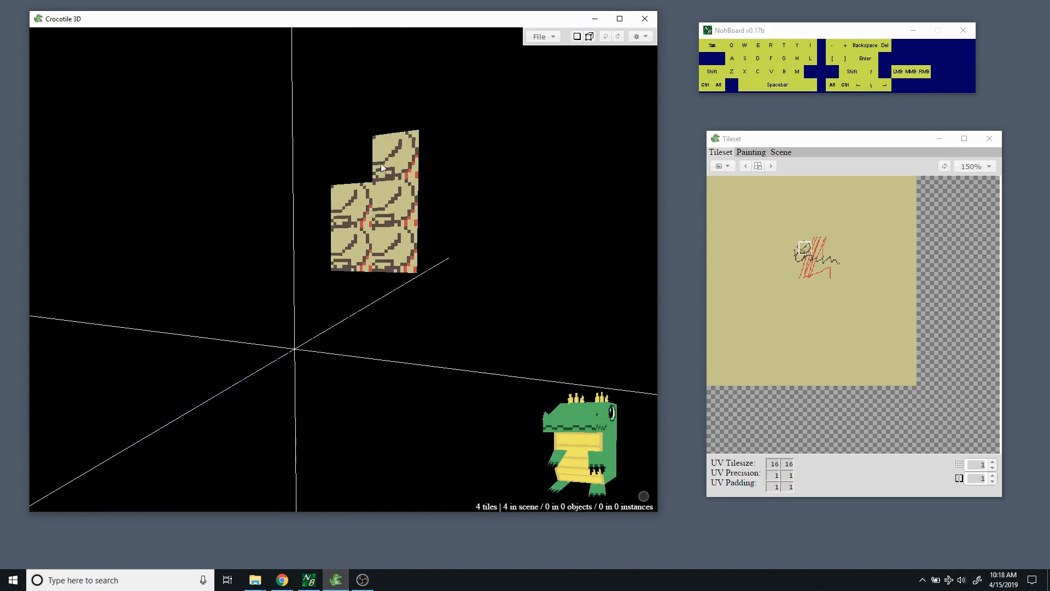
pyautogui.click(420, 158)
pyautogui.moveTo(420, 163); pyautogui.dragTo(435, 201)
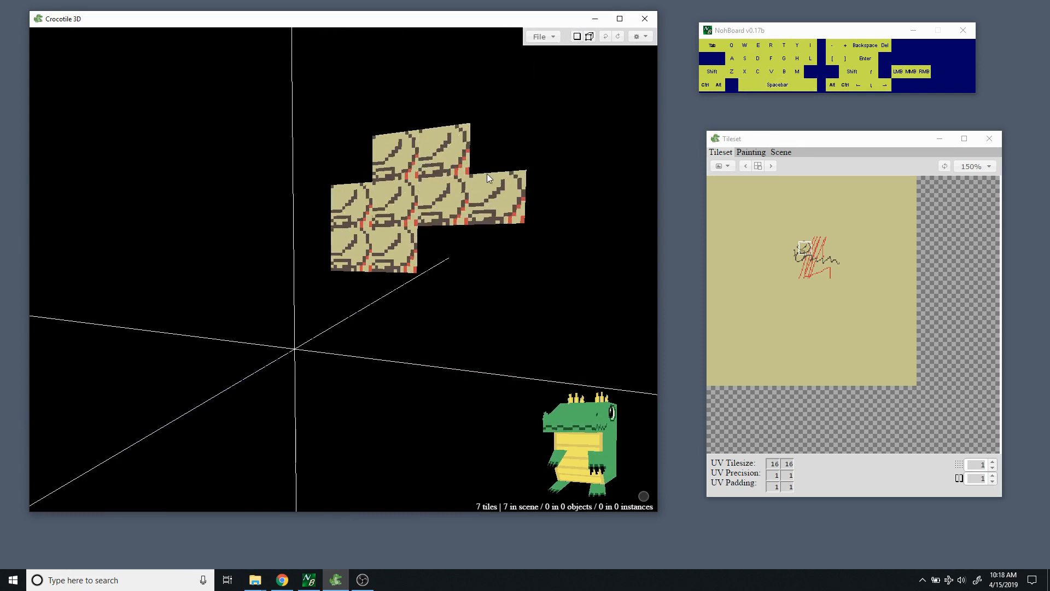
pyautogui.moveTo(400, 202)
pyautogui.mouseDown(button='right')
pyautogui.moveTo(406, 166)
pyautogui.moveTo(448, 192)
pyautogui.moveTo(375, 212)
pyautogui.moveTo(404, 259)
pyautogui.moveTo(438, 208)
pyautogui.mouseUp(button='right')
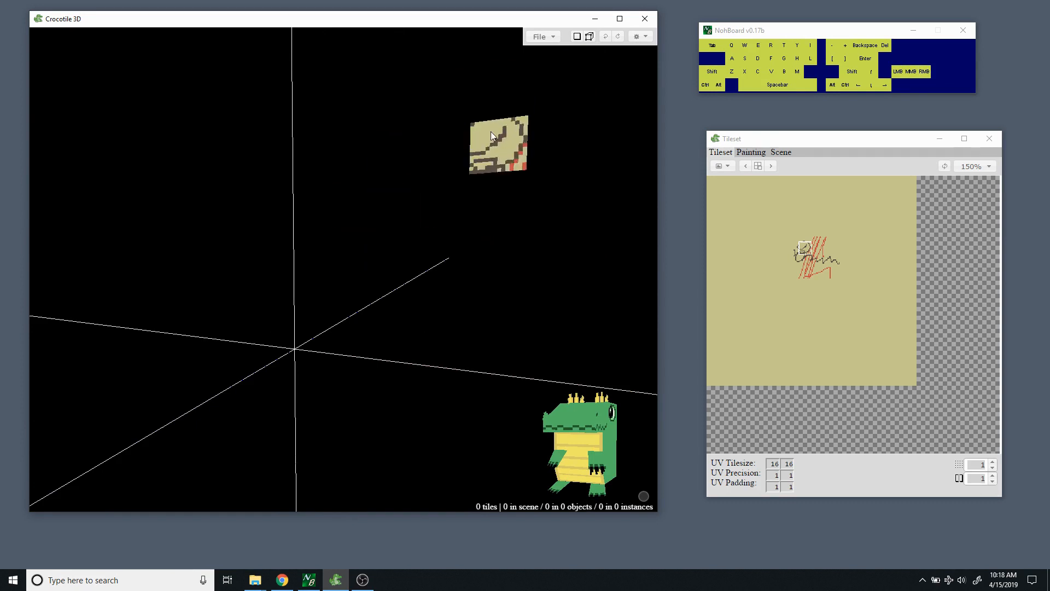
# Draw a two-by-two block of scribble tiles just above the ground axes in the scene.
pyautogui.click(364, 219)
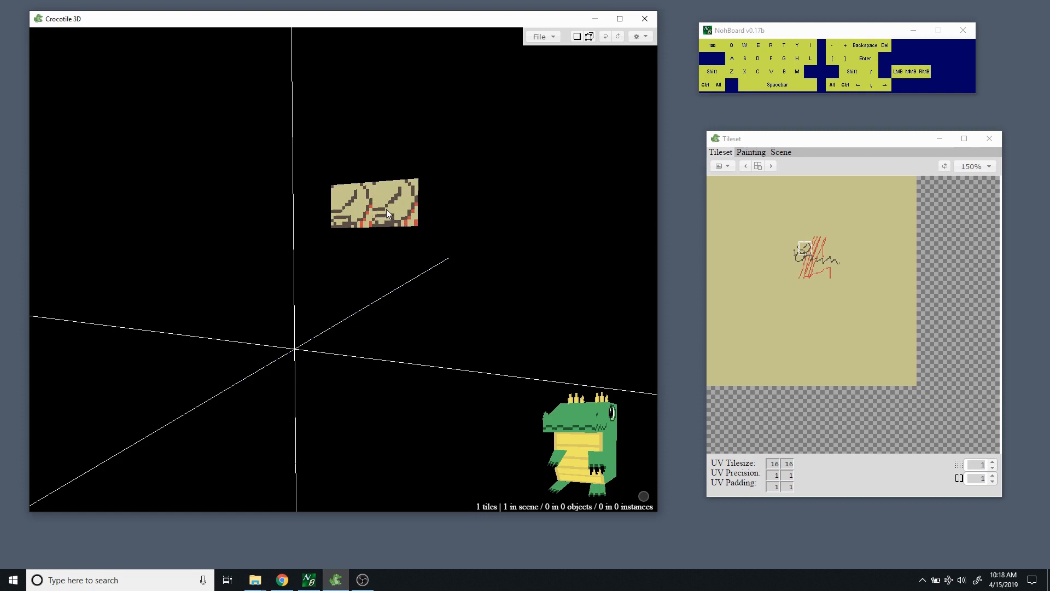
pyautogui.moveTo(383, 252)
pyautogui.mouseDown()
pyautogui.moveTo(395, 209)
pyautogui.moveTo(408, 206)
pyautogui.mouseUp()
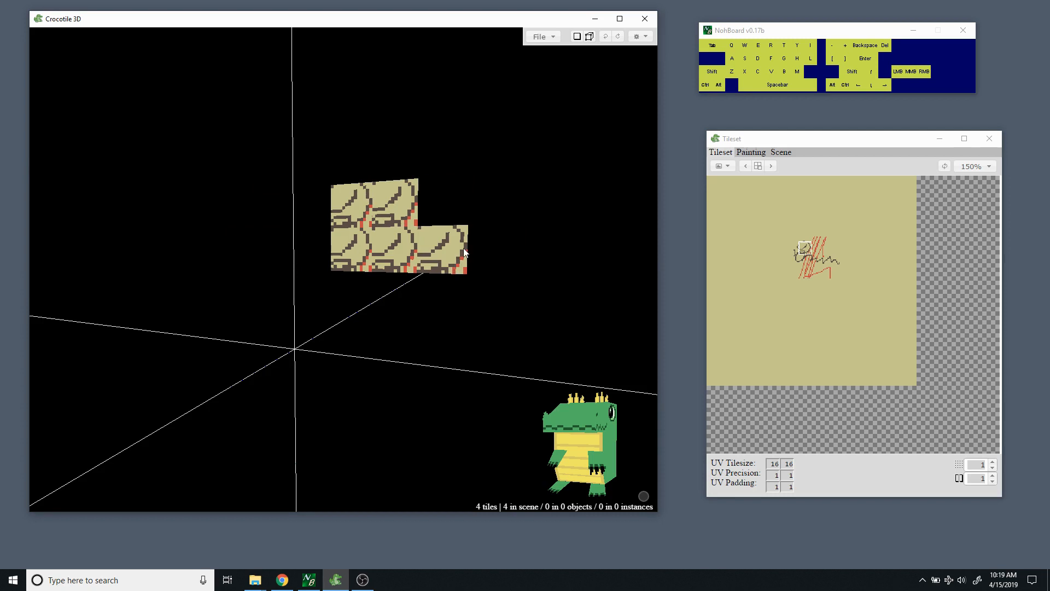
# Draw a wall of eight scribble tiles on a vertical plane perpendicular to the two-by-two block.
pyautogui.press('space')
pyautogui.moveTo(496, 254)
pyautogui.mouseDown()
pyautogui.moveTo(329, 254)
pyautogui.moveTo(485, 259)
pyautogui.mouseUp()
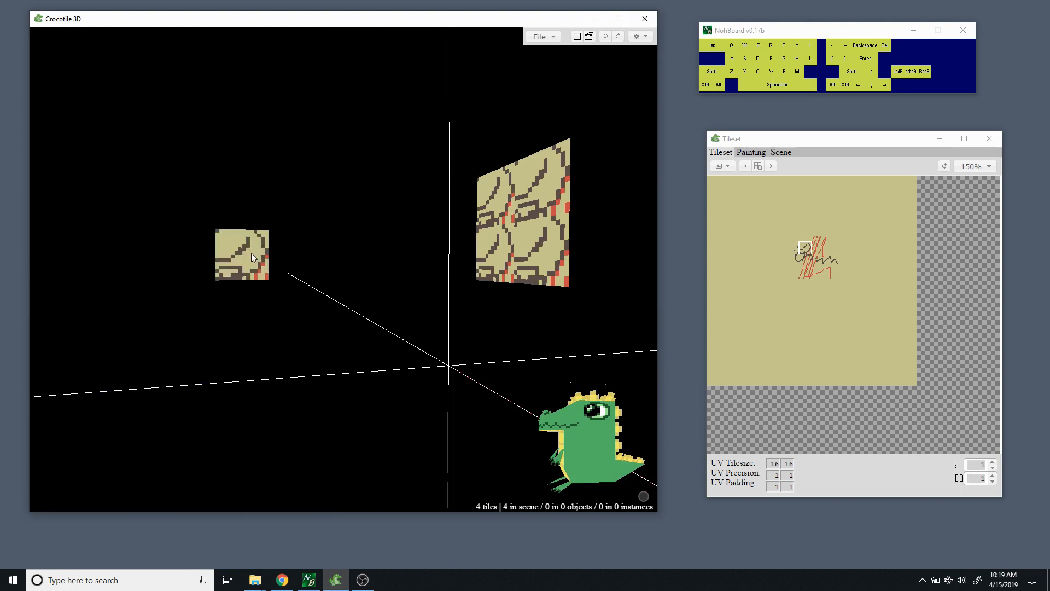
pyautogui.press('space')
pyautogui.moveTo(296, 261)
pyautogui.mouseDown()
pyautogui.moveTo(317, 261)
pyautogui.moveTo(306, 261)
pyautogui.mouseUp()
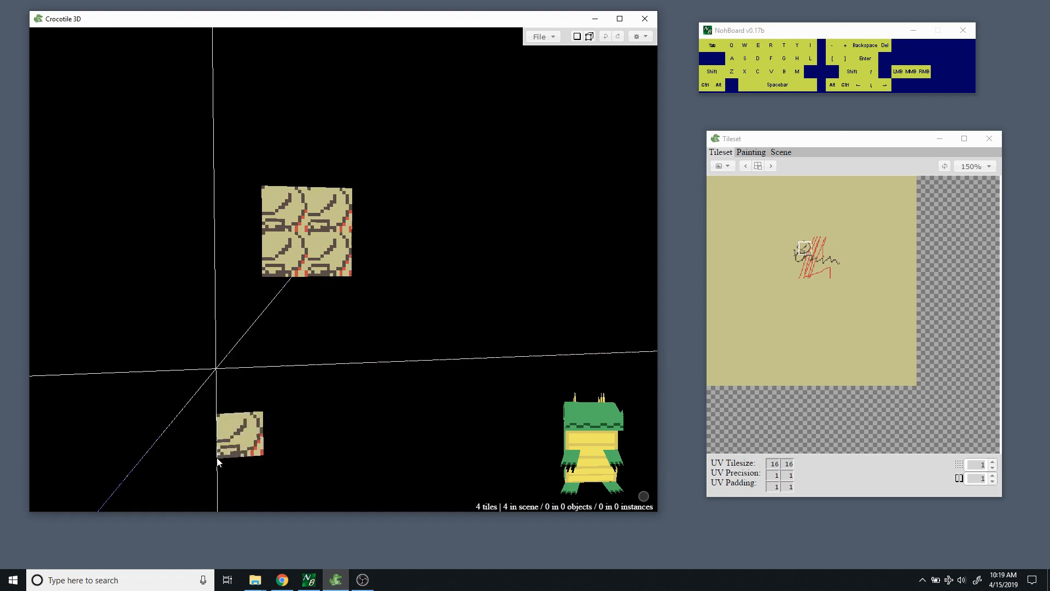
pyautogui.press('space')
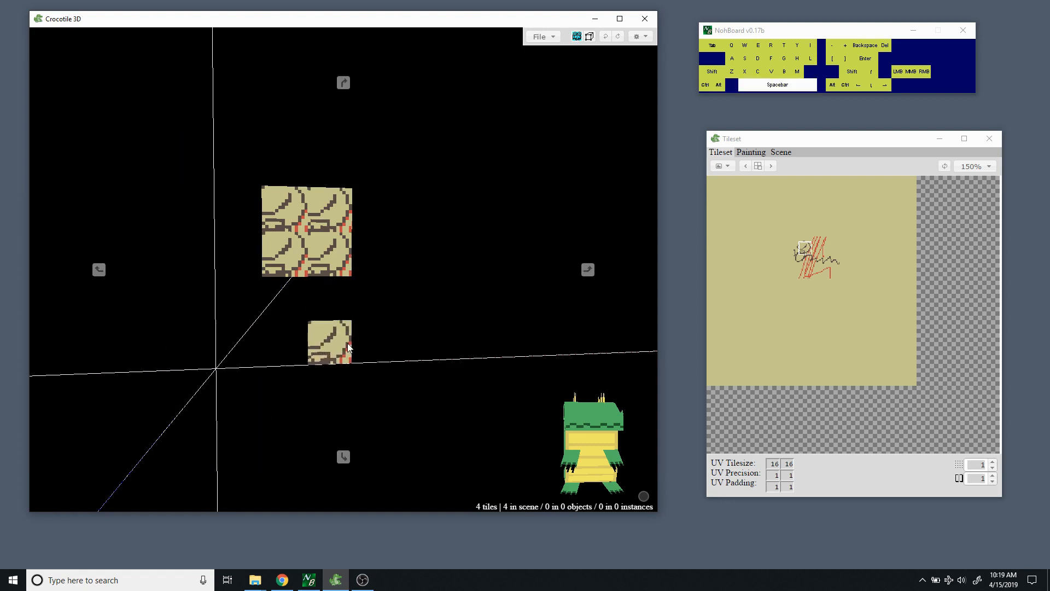
pyautogui.moveTo(365, 345); pyautogui.dragTo(405, 345)
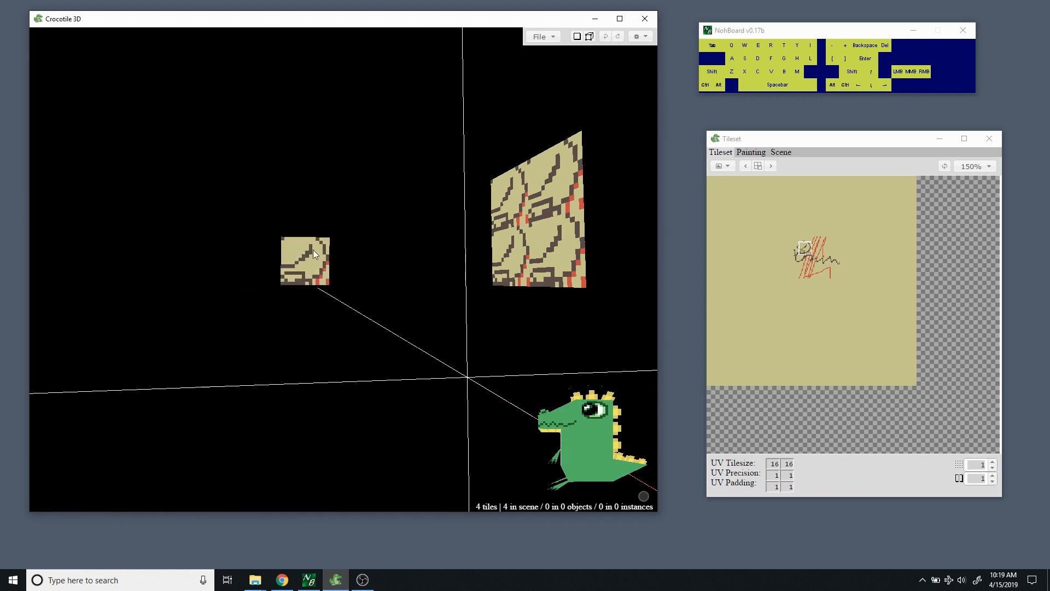
pyautogui.moveTo(250, 192)
pyautogui.mouseDown()
pyautogui.moveTo(306, 257)
pyautogui.moveTo(276, 198)
pyautogui.mouseUp()
# Switch to the horizontal drawing plane and draw a floor patch of eight scribble tiles between the two walls.
pyautogui.press('space')
pyautogui.moveTo(340, 149)
pyautogui.mouseDown()
pyautogui.moveTo(383, 175)
pyautogui.moveTo(315, 246)
pyautogui.mouseUp()
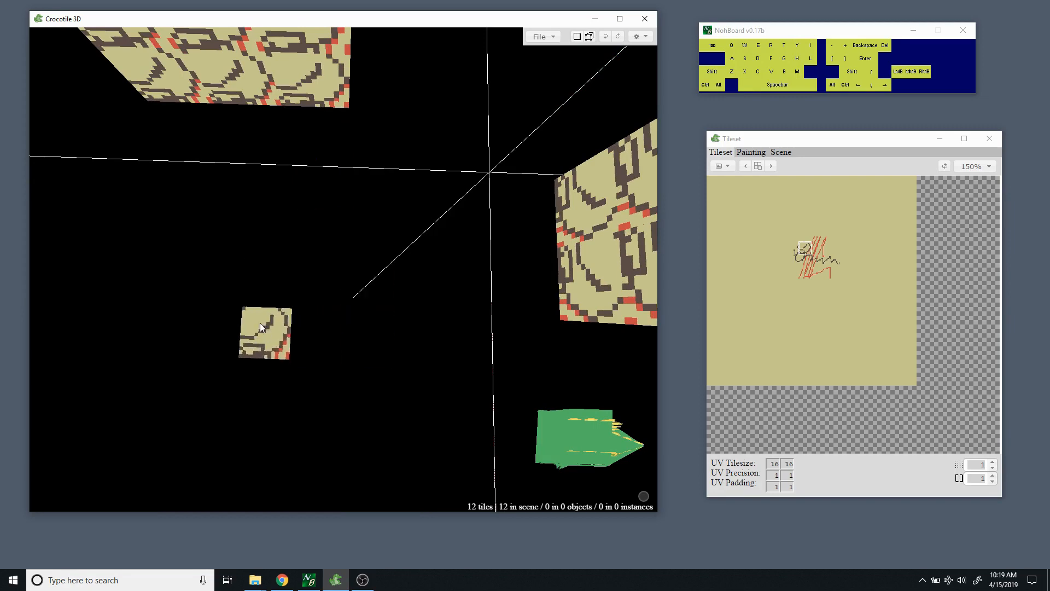
pyautogui.click(293, 320)
pyautogui.moveTo(294, 320)
pyautogui.mouseDown()
pyautogui.moveTo(351, 313)
pyautogui.moveTo(358, 335)
pyautogui.mouseUp()
pyautogui.press('space')
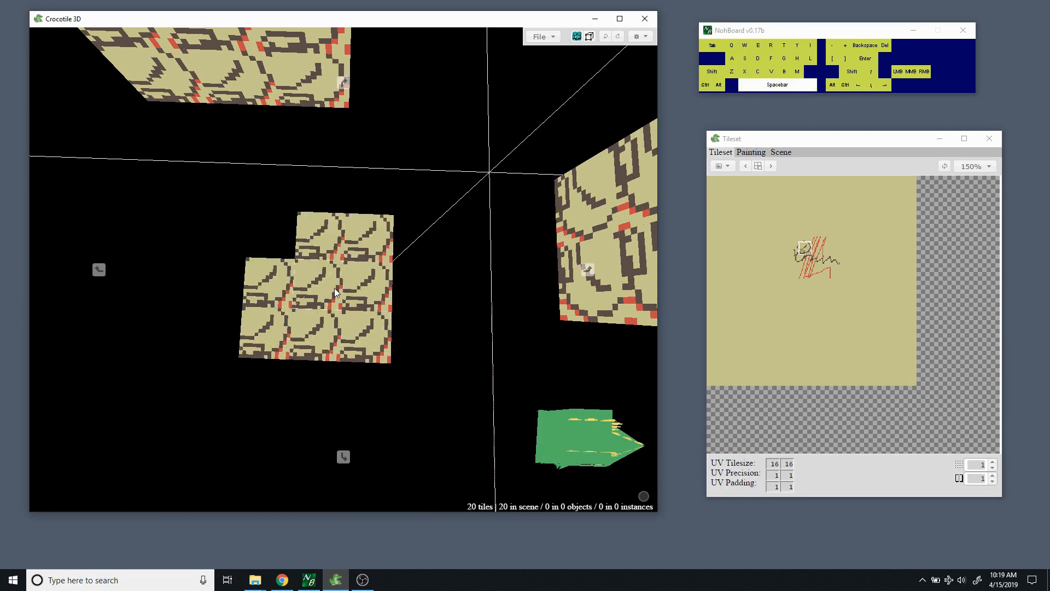
# Examine how the tile preview changes plane orientation as the scene is viewed from above, the side and the front.
pyautogui.moveTo(334, 287)
pyautogui.mouseDown()
pyautogui.moveTo(273, 224)
pyautogui.moveTo(323, 214)
pyautogui.moveTo(252, 235)
pyautogui.moveTo(186, 236)
pyautogui.moveTo(284, 219)
pyautogui.moveTo(241, 241)
pyautogui.mouseUp()
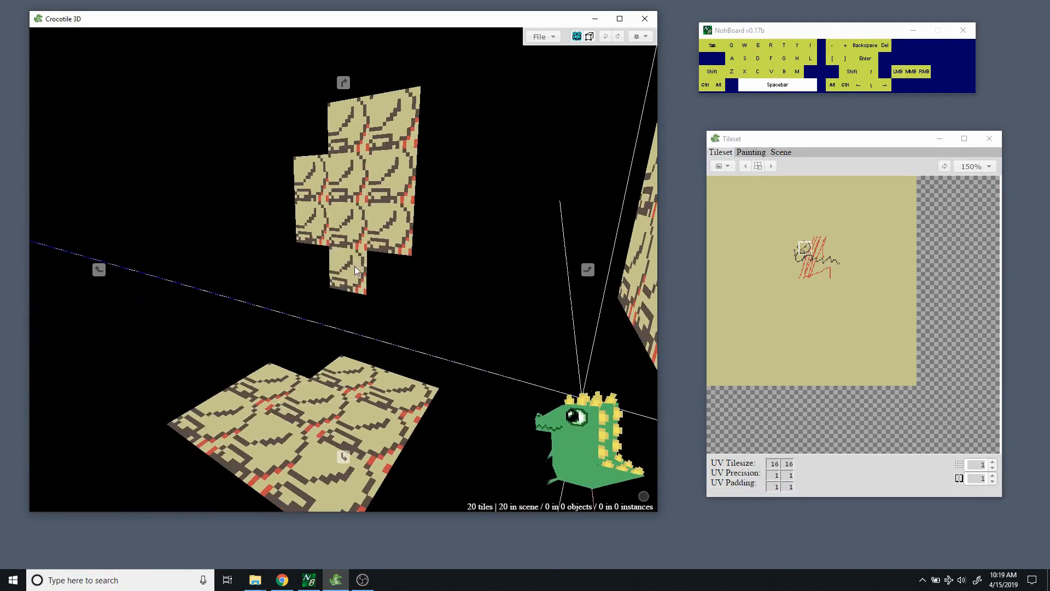
pyautogui.moveTo(241, 241); pyautogui.dragTo(241, 290, button='middle')
pyautogui.moveTo(241, 290); pyautogui.dragTo(222, 287)
pyautogui.moveTo(432, 276); pyautogui.dragTo(372, 262)
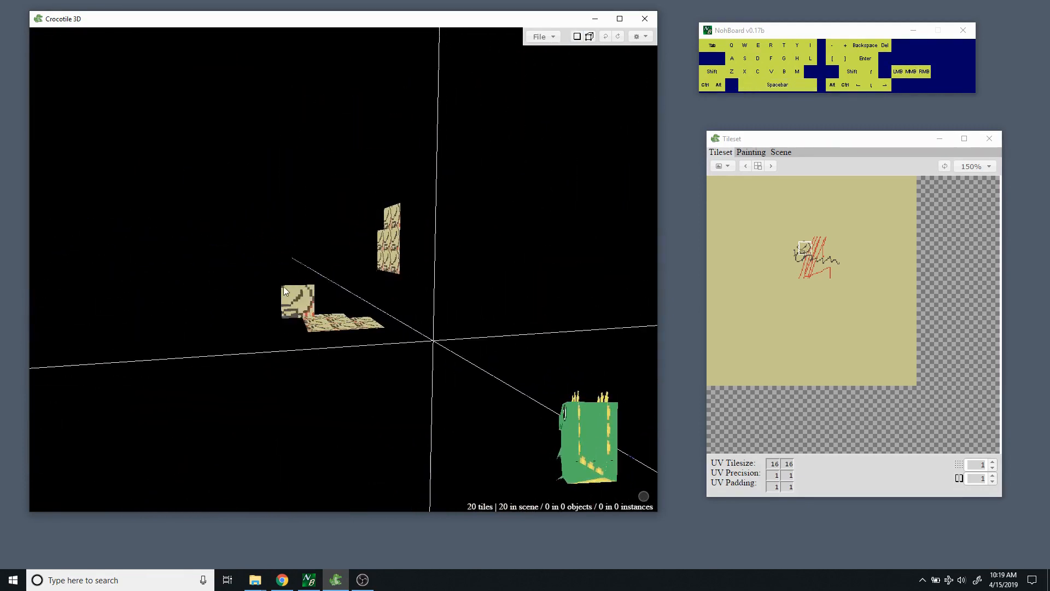
pyautogui.moveTo(506, 277)
pyautogui.mouseDown()
pyautogui.moveTo(353, 247)
pyautogui.moveTo(302, 267)
pyautogui.moveTo(345, 282)
pyautogui.moveTo(422, 276)
pyautogui.moveTo(481, 290)
pyautogui.moveTo(235, 219)
pyautogui.moveTo(303, 117)
pyautogui.moveTo(317, 156)
pyautogui.mouseUp()
pyautogui.moveTo(197, 198); pyautogui.dragTo(257, 175)
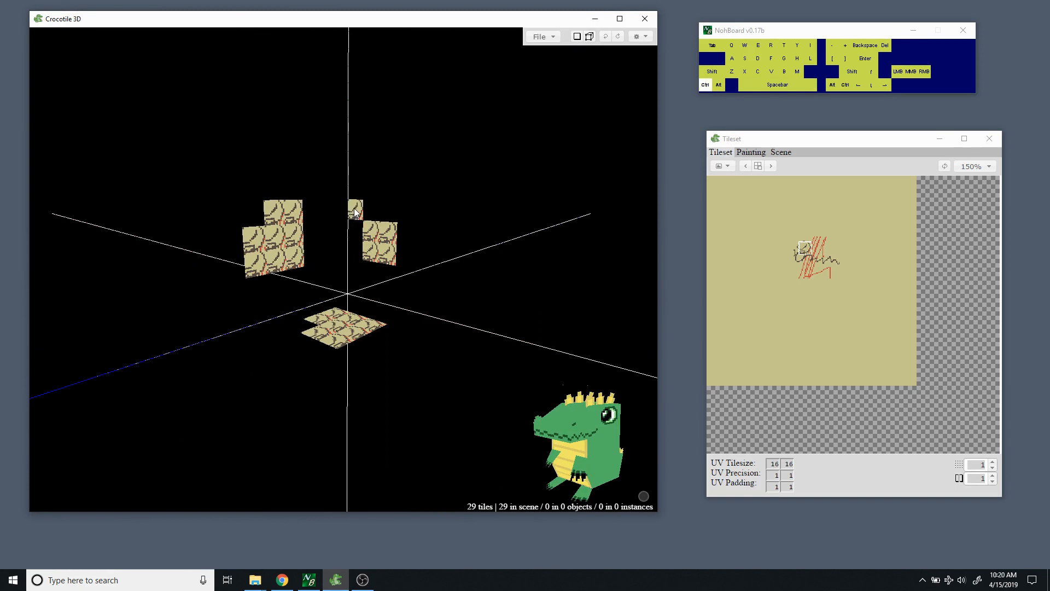
# Undo all the tile drawing, including both walls and the floor patch, until the scene is empty.
pyautogui.hotkey('ctrl', 'z')
pyautogui.hotkey('ctrl', 'z')
pyautogui.hotkey('ctrl', 'z')
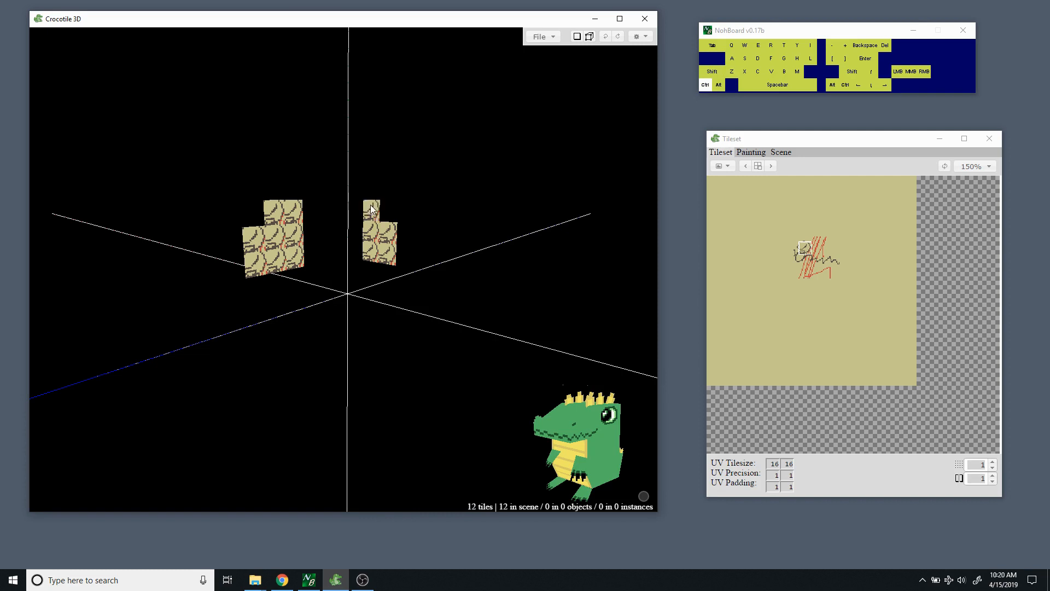
pyautogui.hotkey('ctrl', 'z')
pyautogui.hotkey('ctrl', 'z')
pyautogui.hotkey('ctrl', 'z')
pyautogui.hotkey('ctrl', 'z')
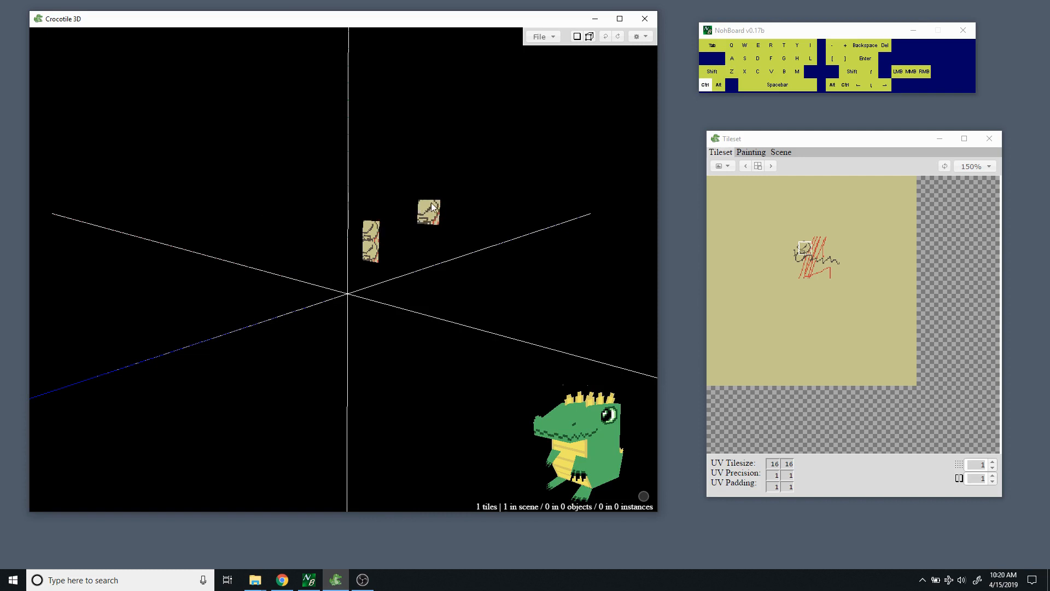
# Redo the undone tile drawing to restore both walls and the floor patch.
pyautogui.press('space')
pyautogui.moveTo(410, 207)
pyautogui.mouseDown()
pyautogui.moveTo(295, 199)
pyautogui.moveTo(363, 219)
pyautogui.moveTo(407, 194)
pyautogui.moveTo(403, 204)
pyautogui.mouseUp()
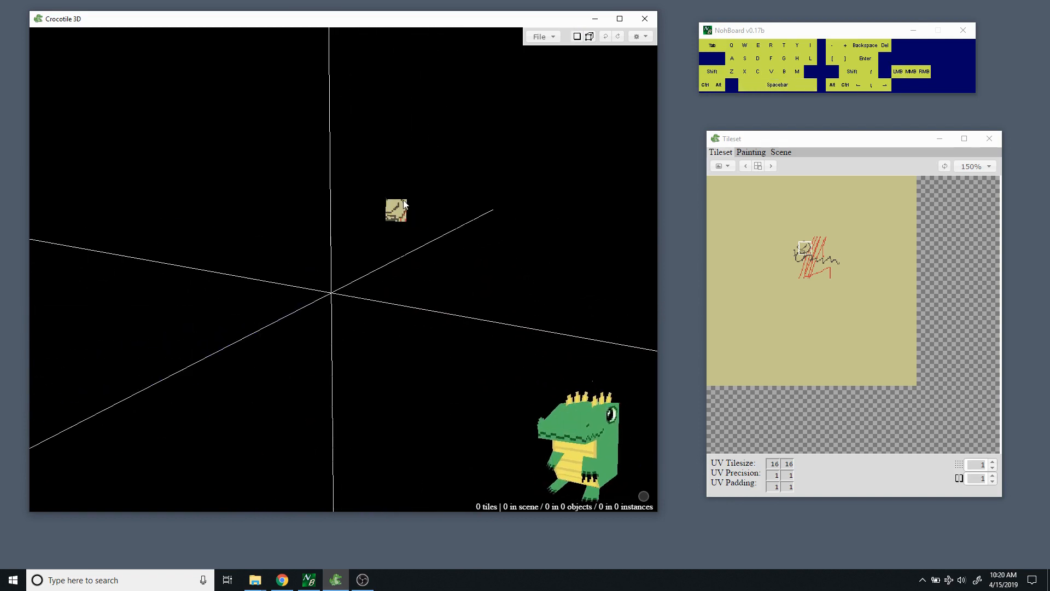
pyautogui.press('space')
pyautogui.moveTo(381, 215); pyautogui.dragTo(381, 200, button='middle')
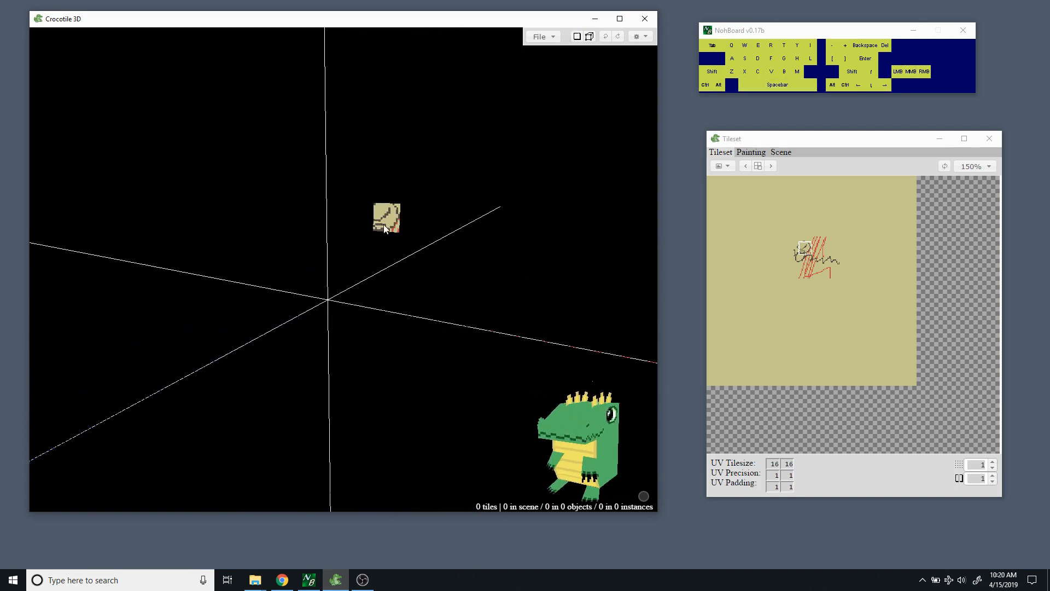
pyautogui.press('space')
pyautogui.press('ctrl')
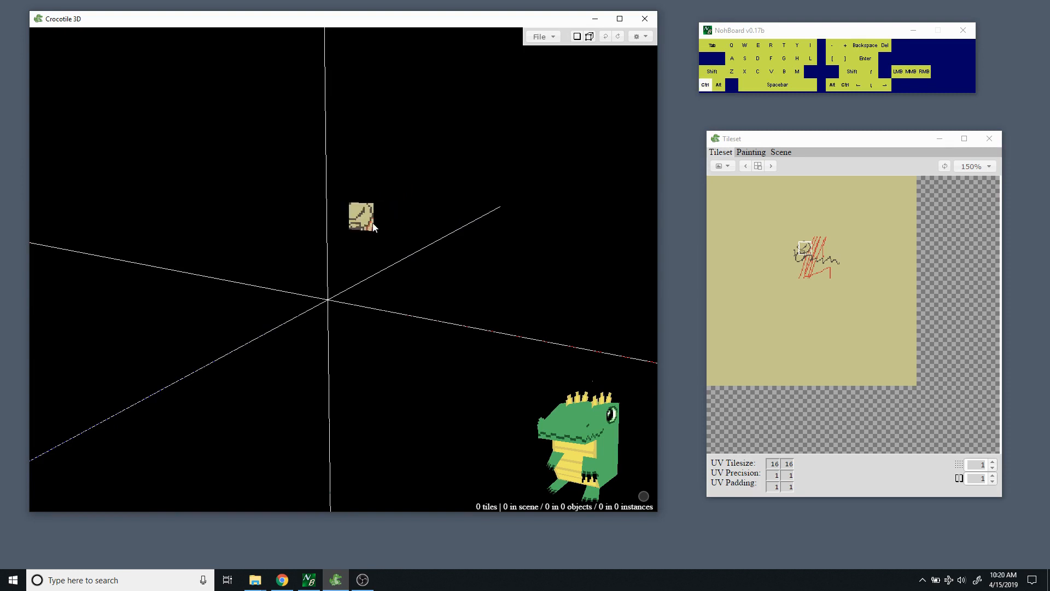
pyautogui.hotkey('ctrl', 'y')
pyautogui.hotkey('ctrl', 'y')
pyautogui.hotkey('ctrl', 'y')
pyautogui.hotkey('ctrl', 'y')
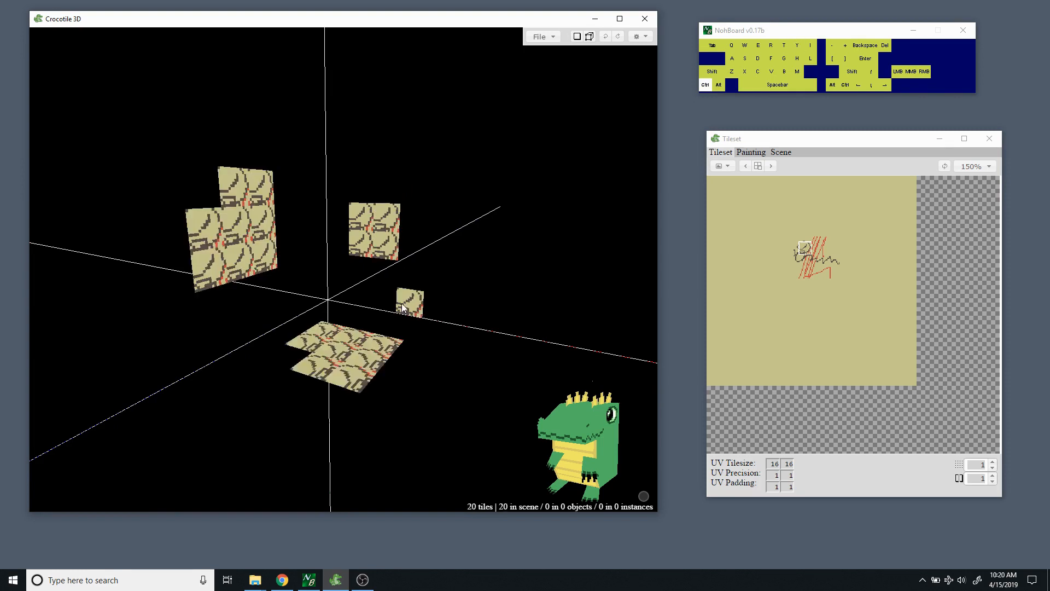
# Undo the restored walls and floor patch to empty the scene again.
pyautogui.hotkey('ctrl', 'z')
pyautogui.hotkey('ctrl', 'z')
pyautogui.hotkey('ctrl', 'z')
pyautogui.hotkey('ctrl', 'z')
pyautogui.hotkey('ctrl', 'z')
pyautogui.hotkey('ctrl', 'z')
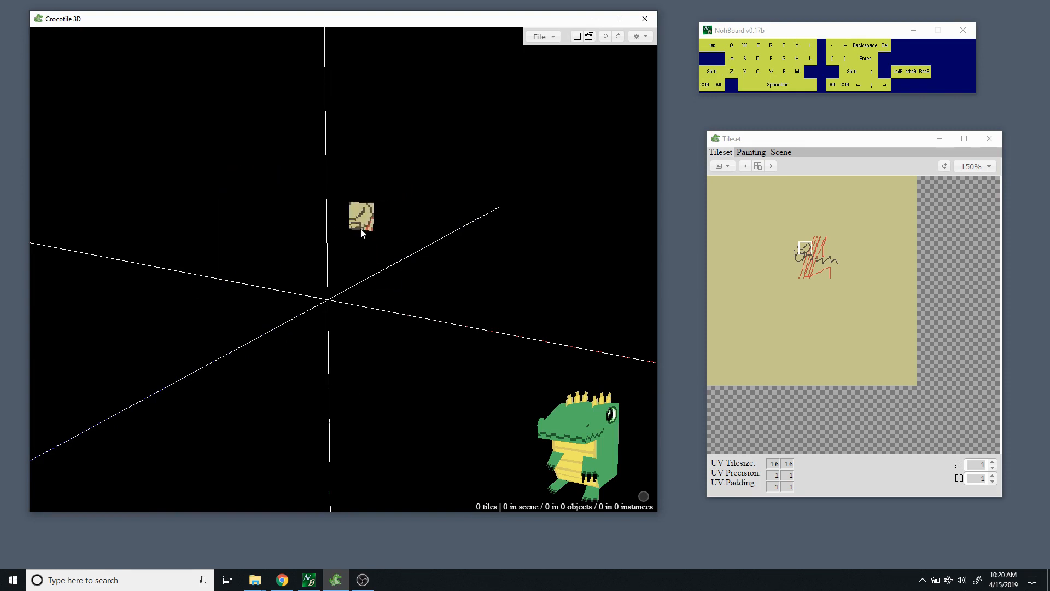
# Move the 3D cursor's crosshair slightly sideways and upward from the origin with the movement increment of 1.
pyautogui.press('space')
pyautogui.moveTo(345, 269); pyautogui.dragTo(352, 263)
pyautogui.moveTo(351, 263)
pyautogui.mouseDown(button='middle')
pyautogui.moveTo(352, 247)
pyautogui.moveTo(350, 262)
pyautogui.mouseUp(button='middle')
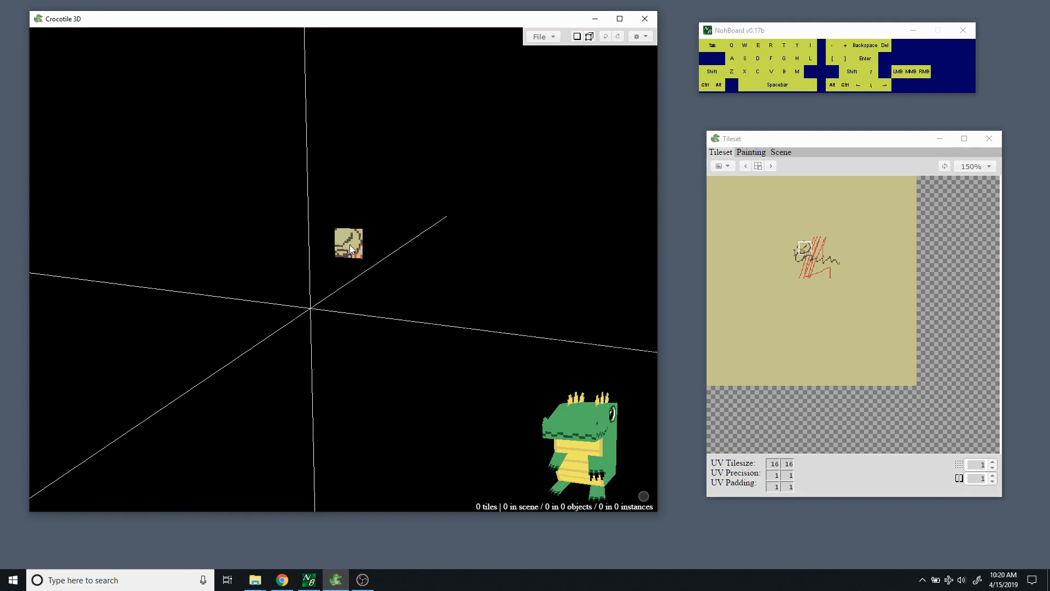
pyautogui.press('d')
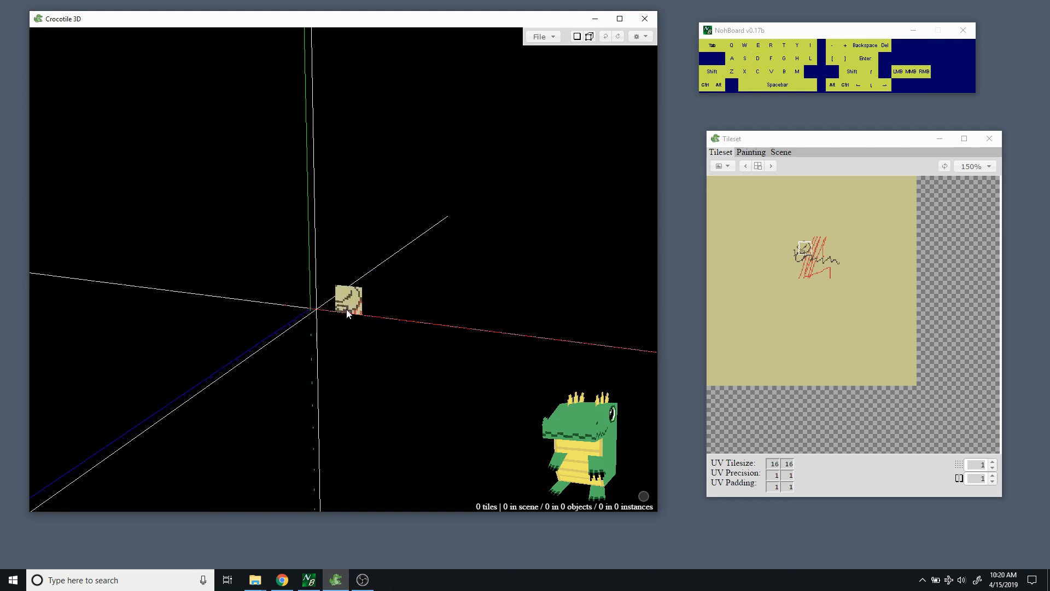
pyautogui.press('w')
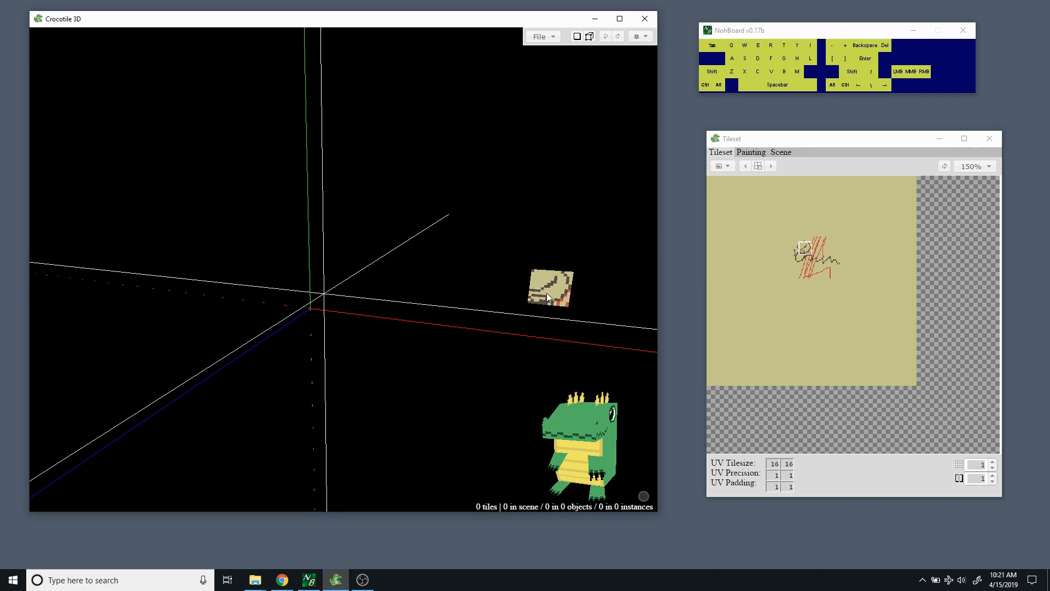
pyautogui.press('a')
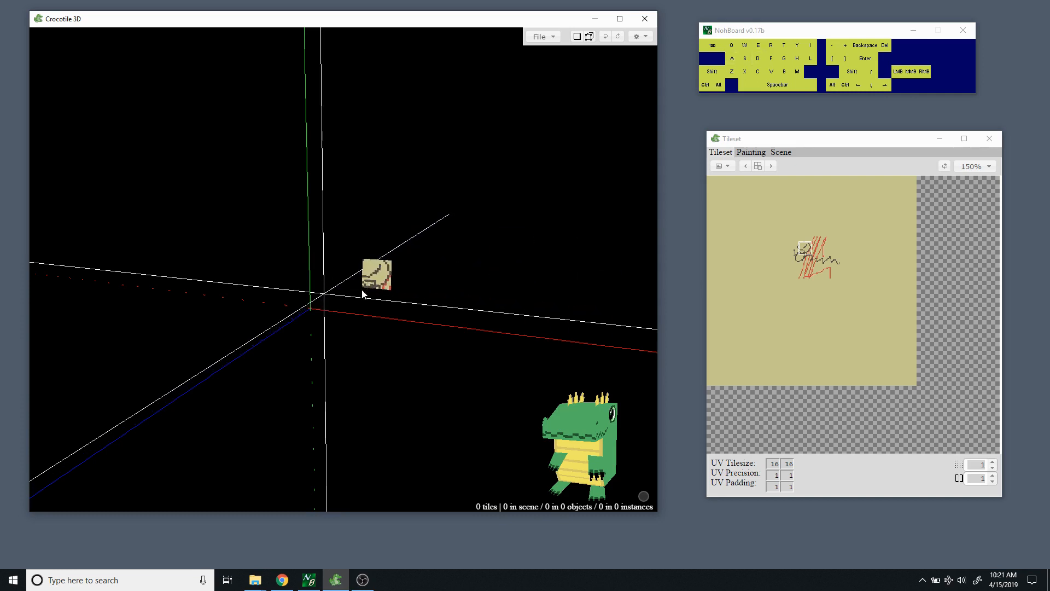
pyautogui.press('d')
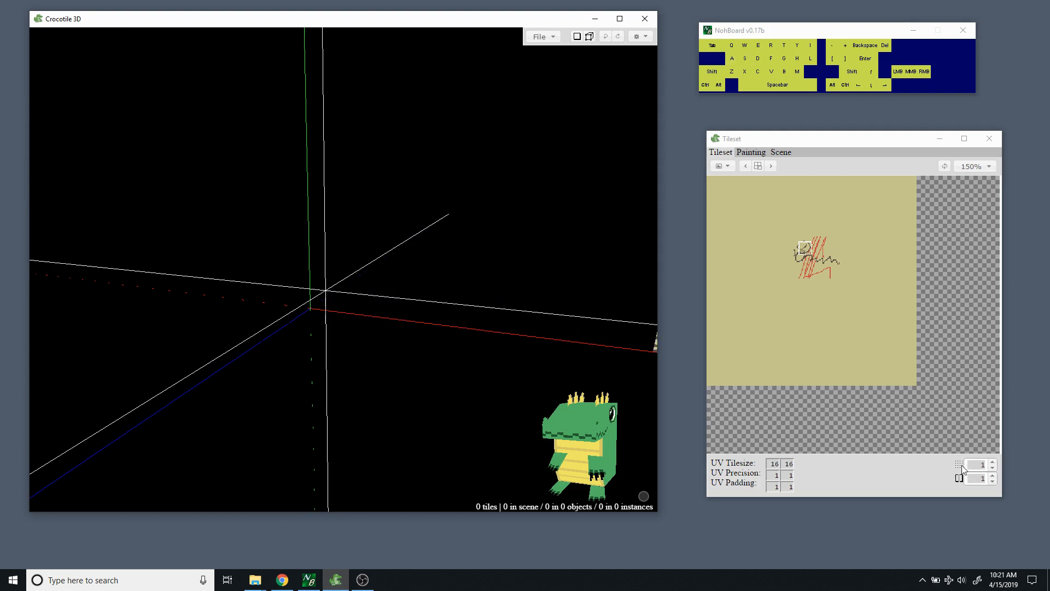
# Set the 3D cursor's movement increment to 8, and undo the stray tile placed in the scene.
pyautogui.click(977, 464)
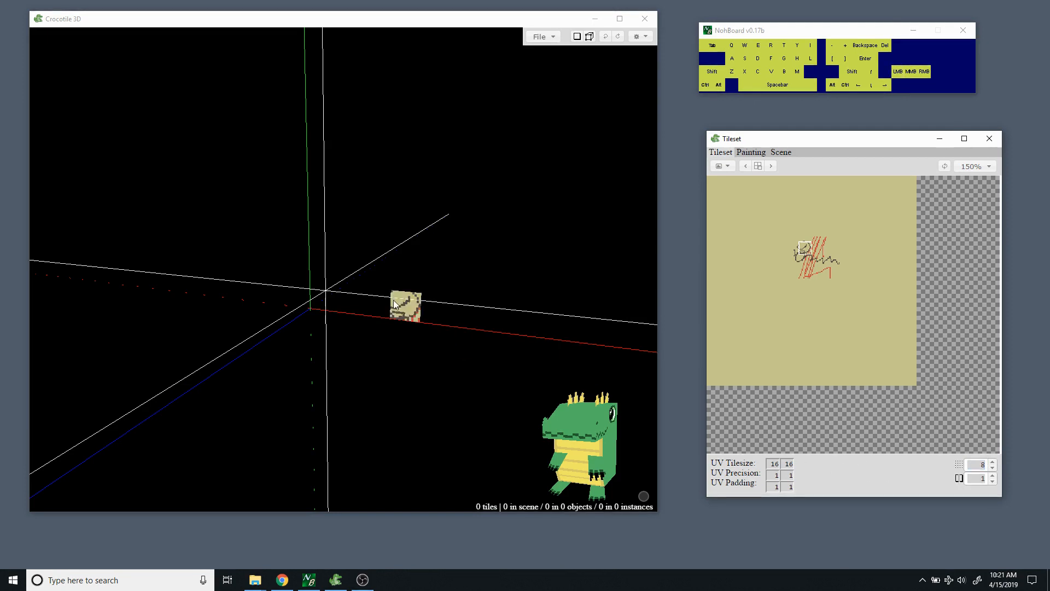
pyautogui.click(381, 280)
pyautogui.hotkey('ctrl', 'z')
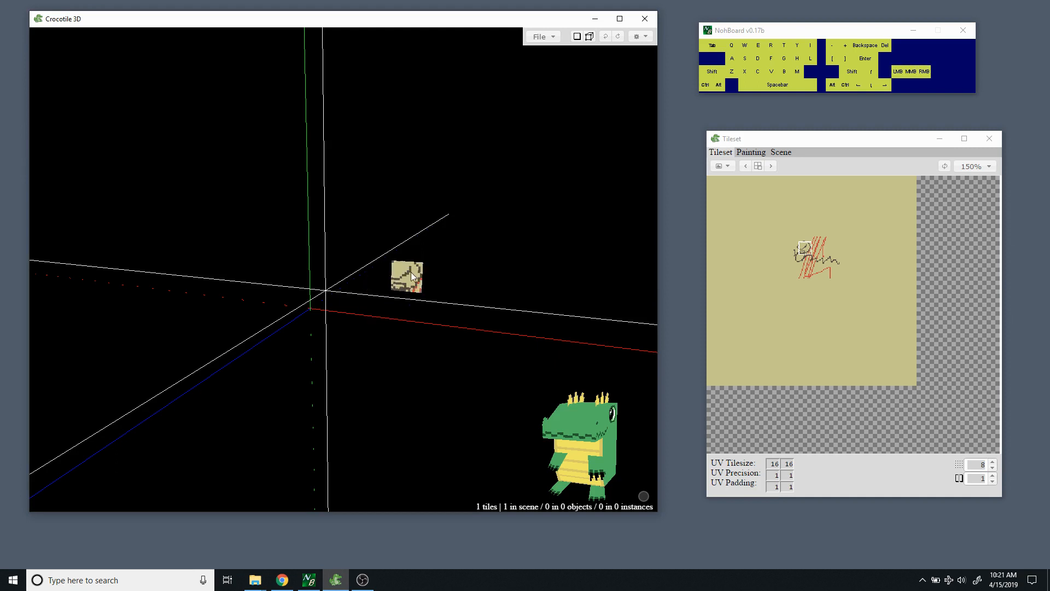
# Move the 3D cursor back and forth along the red axis and up and down in 8-unit increments.
pyautogui.press('a')
pyautogui.press('d')
pyautogui.press('d')
pyautogui.press('d')
pyautogui.press('w')
pyautogui.press('w')
pyautogui.press('w')
pyautogui.press('w')
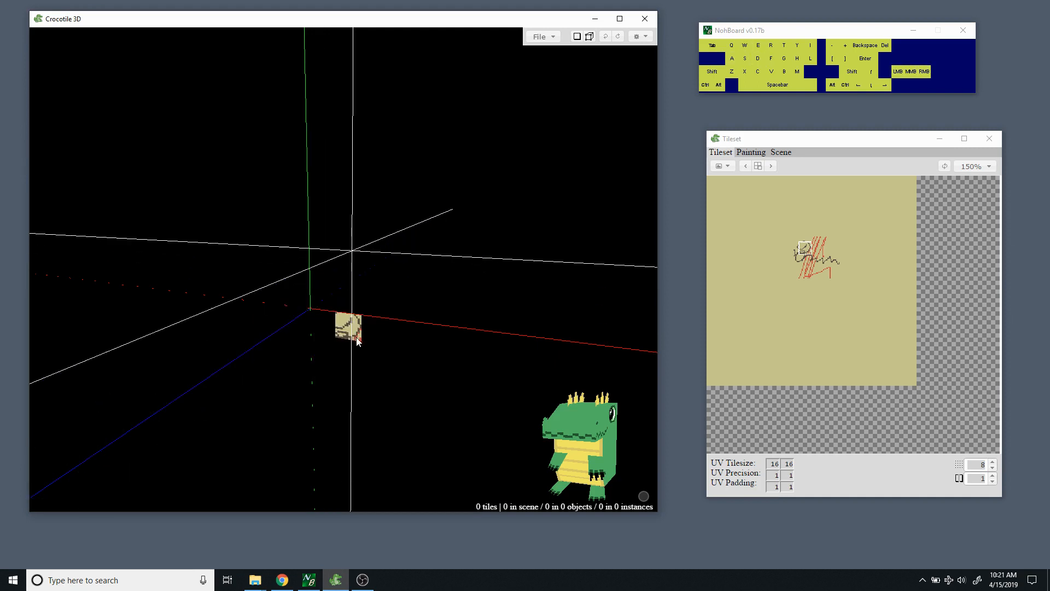
pyautogui.press('a')
pyautogui.press('a')
pyautogui.press('a')
pyautogui.press('s')
pyautogui.press('s')
pyautogui.press('s')
pyautogui.press('d')
pyautogui.press('d')
pyautogui.press('d')
pyautogui.press('d')
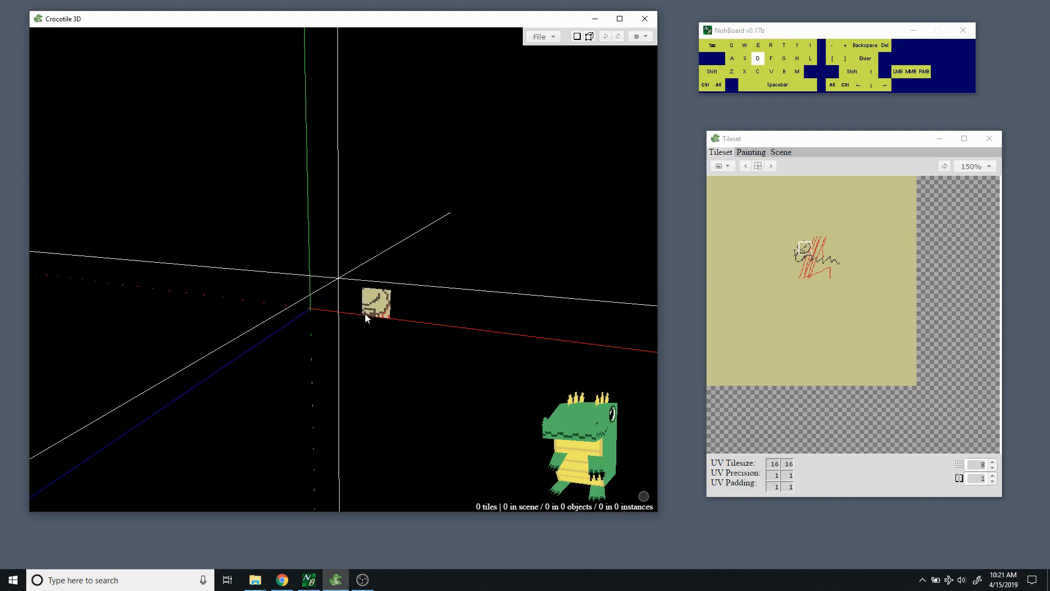
pyautogui.press('d')
pyautogui.press('d')
pyautogui.press('d')
pyautogui.press('a')
pyautogui.press('a')
pyautogui.press('a')
pyautogui.press('a')
pyautogui.press('a')
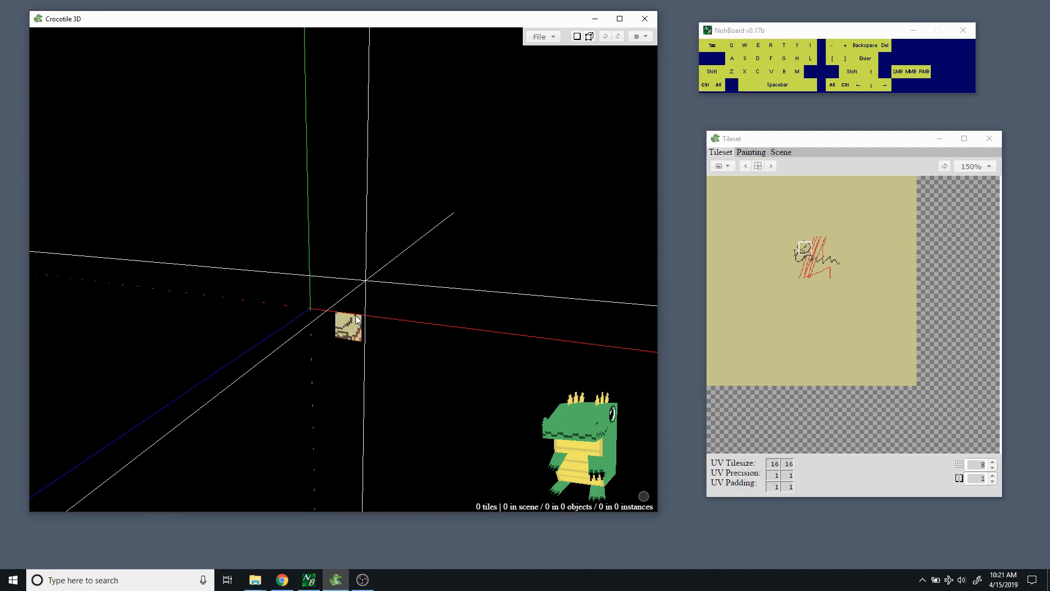
pyautogui.press('a')
pyautogui.press('a')
pyautogui.press('d')
pyautogui.press('d')
pyautogui.press('d')
pyautogui.press('d')
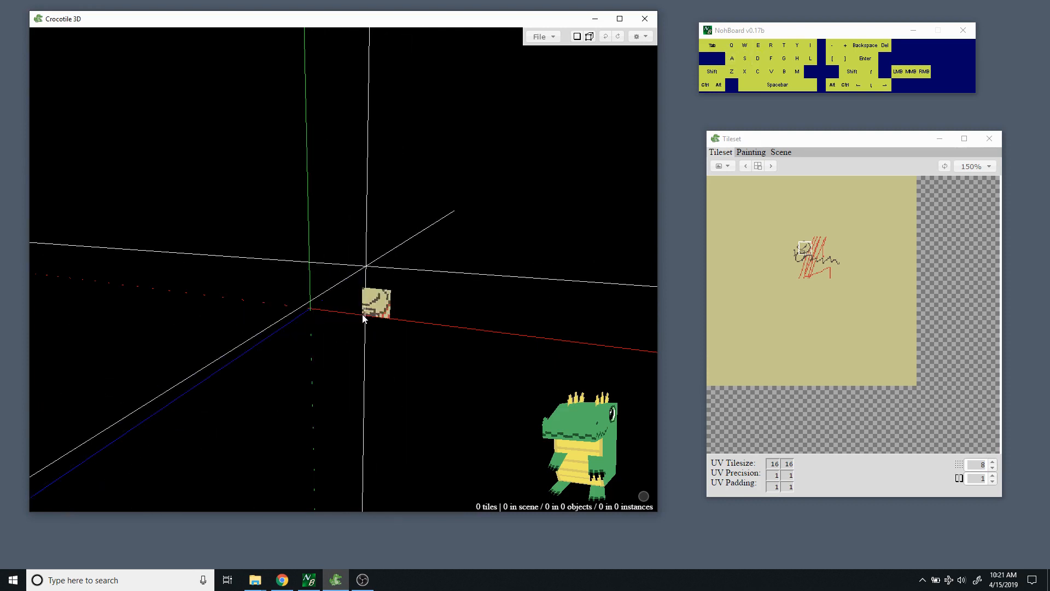
pyautogui.press('a')
pyautogui.press('s')
# From a more frontal view, move the 3D cursor sideways along the red axis, and shift it up and back down.
pyautogui.press('space')
pyautogui.moveTo(366, 315); pyautogui.dragTo(374, 334)
pyautogui.press('a')
pyautogui.press('a')
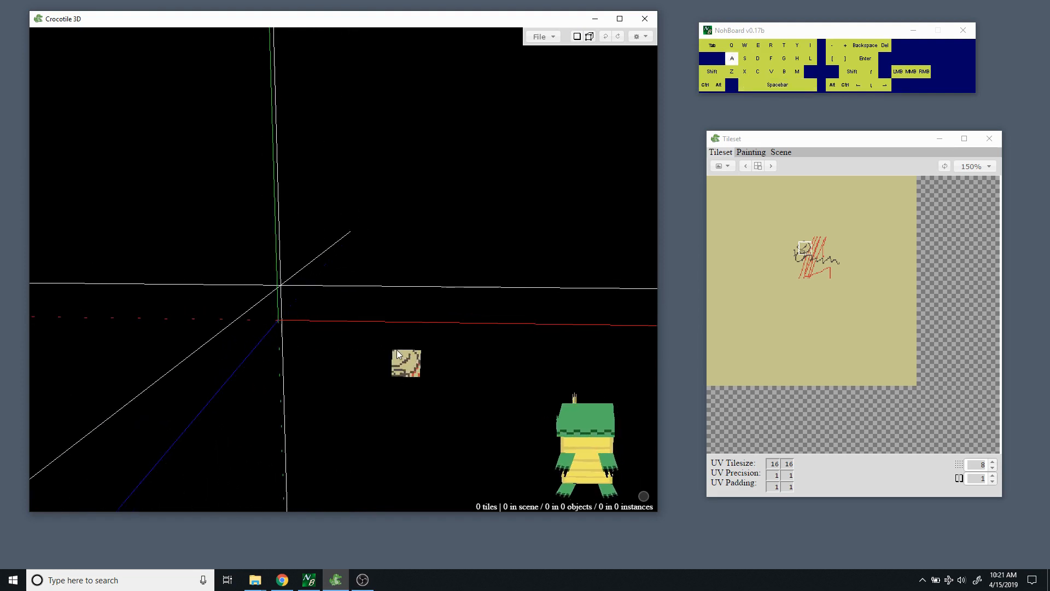
pyautogui.press('a')
pyautogui.press('d')
pyautogui.press('d')
pyautogui.press('d')
pyautogui.press('d')
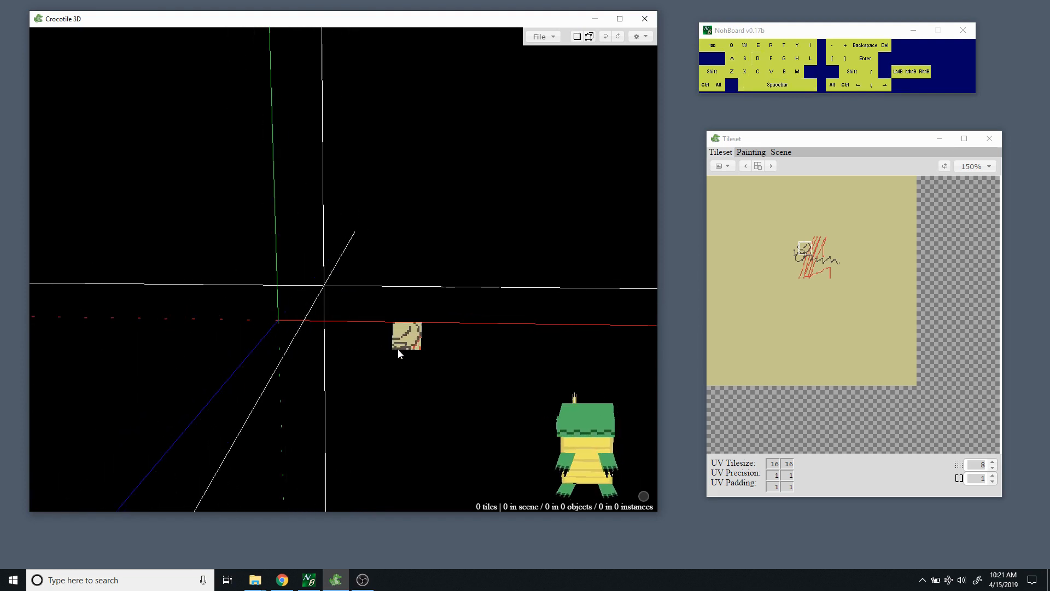
pyautogui.press('w')
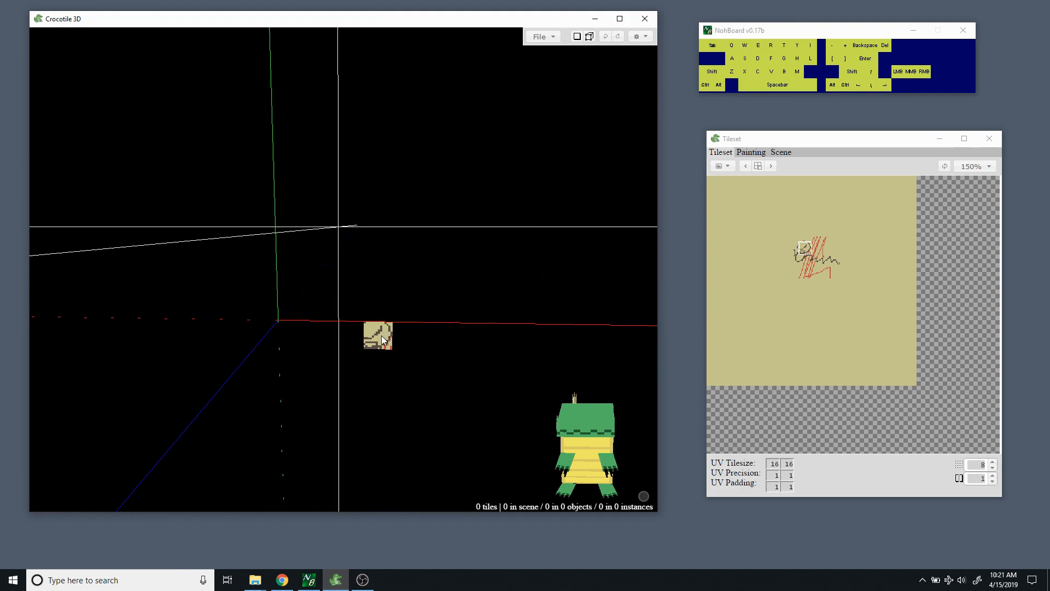
pyautogui.press('s')
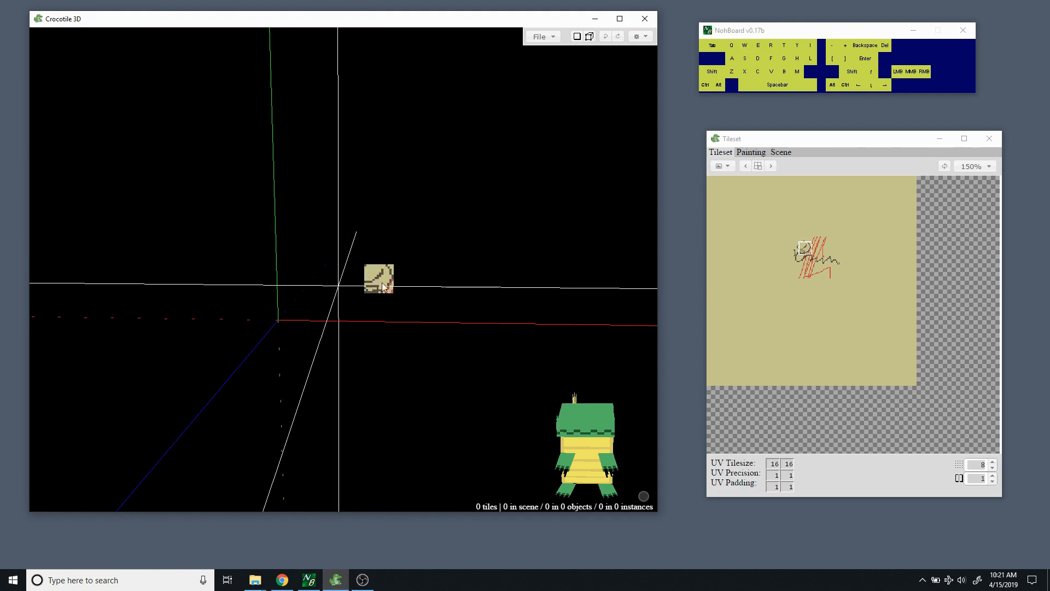
# View the scene from the side, move the 3D cursor back and forth along the blue axis, and raise it.
pyautogui.press('space')
pyautogui.moveTo(408, 246)
pyautogui.mouseDown()
pyautogui.moveTo(344, 244)
pyautogui.moveTo(408, 246)
pyautogui.mouseUp()
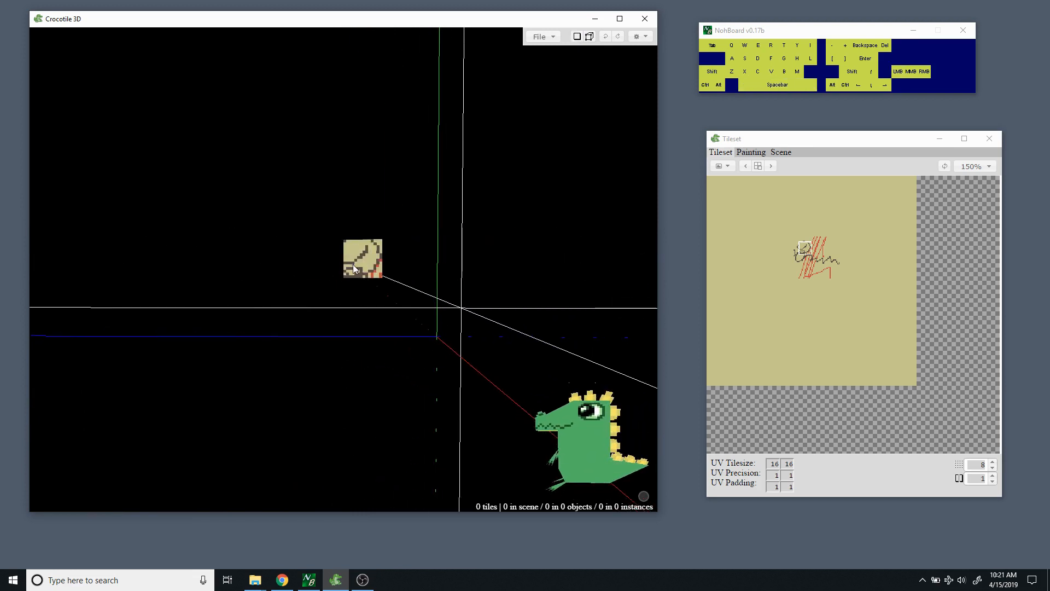
pyautogui.press('a')
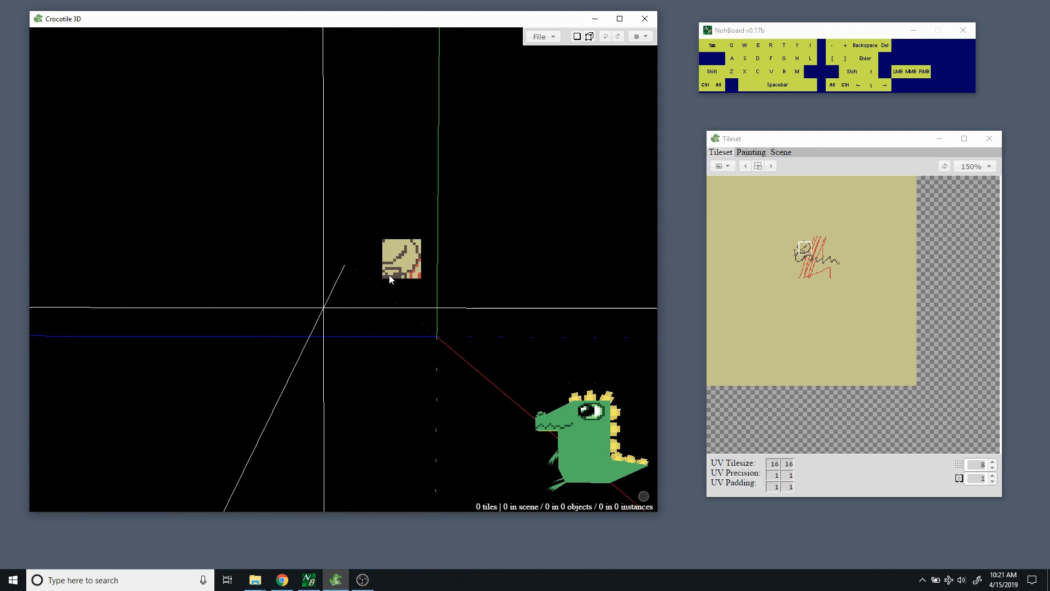
pyautogui.press('d')
pyautogui.press('d')
pyautogui.press('d')
pyautogui.press('d')
pyautogui.press('w')
pyautogui.press('w')
pyautogui.press('w')
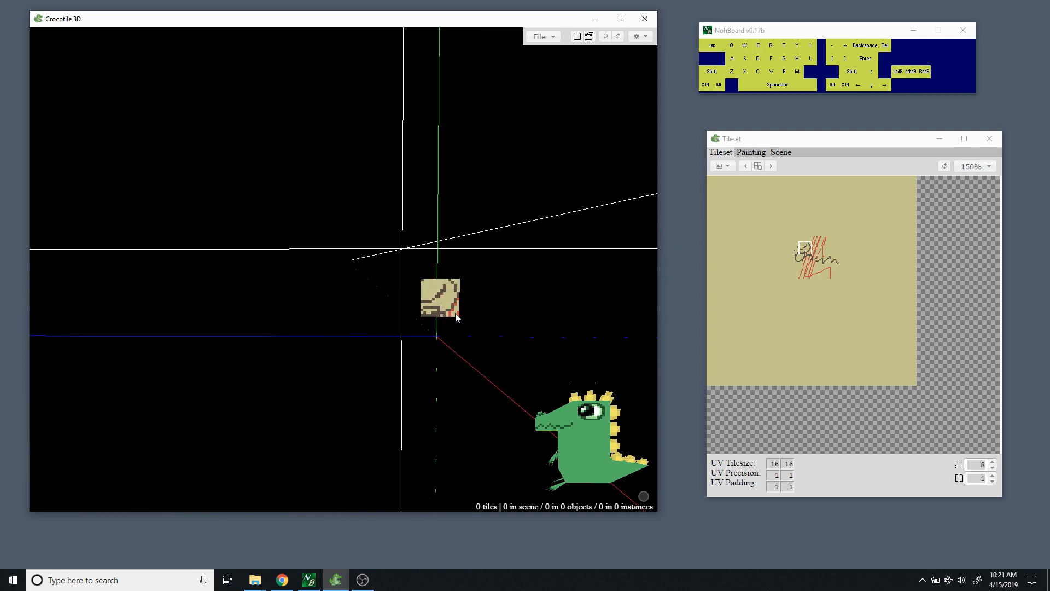
# View the scene from above and move the 3D cursor back and forth along the blue axis.
pyautogui.moveTo(456, 318)
pyautogui.mouseDown()
pyautogui.moveTo(383, 276)
pyautogui.moveTo(328, 227)
pyautogui.mouseUp()
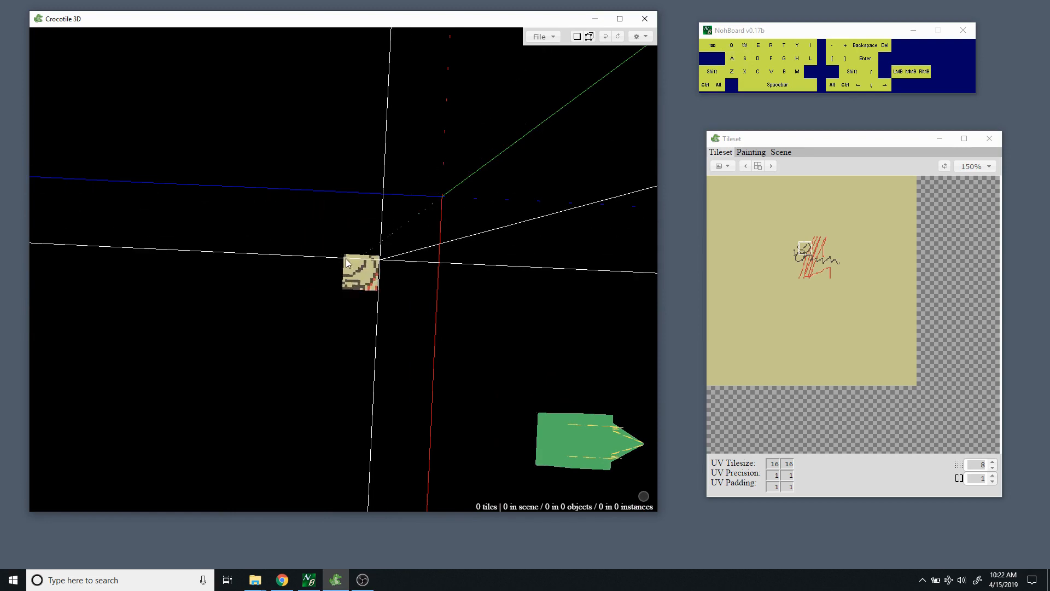
pyautogui.press('d')
pyautogui.press('d')
pyautogui.press('d')
pyautogui.press('a')
pyautogui.press('a')
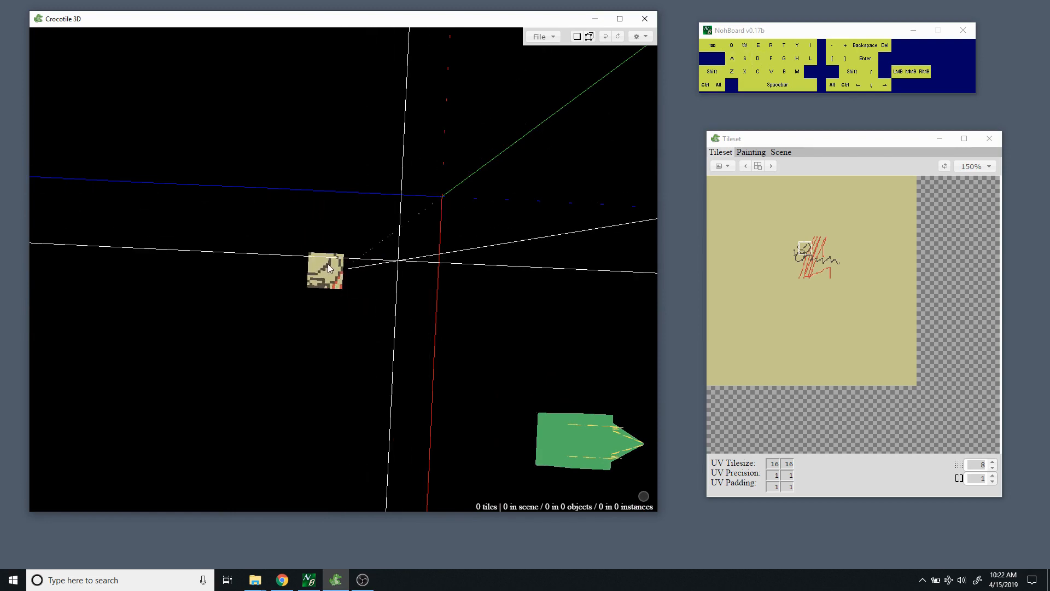
pyautogui.press('a')
# Rotate the top view a quarter turn and move the 3D cursor forward and backward along the blue axis.
pyautogui.moveTo(314, 271)
pyautogui.mouseDown()
pyautogui.moveTo(274, 219)
pyautogui.moveTo(298, 273)
pyautogui.mouseUp()
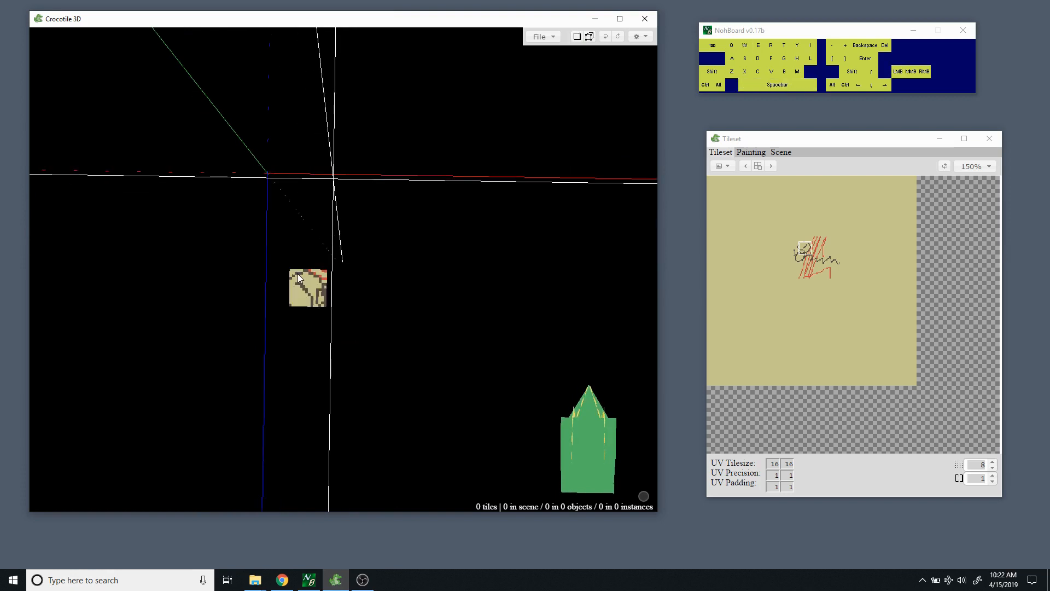
pyautogui.press('w')
pyautogui.press('w')
pyautogui.press('w')
pyautogui.press('s')
pyautogui.press('s')
pyautogui.press('s')
pyautogui.press('s')
pyautogui.press('s')
pyautogui.press('s')
pyautogui.press('s')
pyautogui.press('s')
pyautogui.press('w')
pyautogui.press('w')
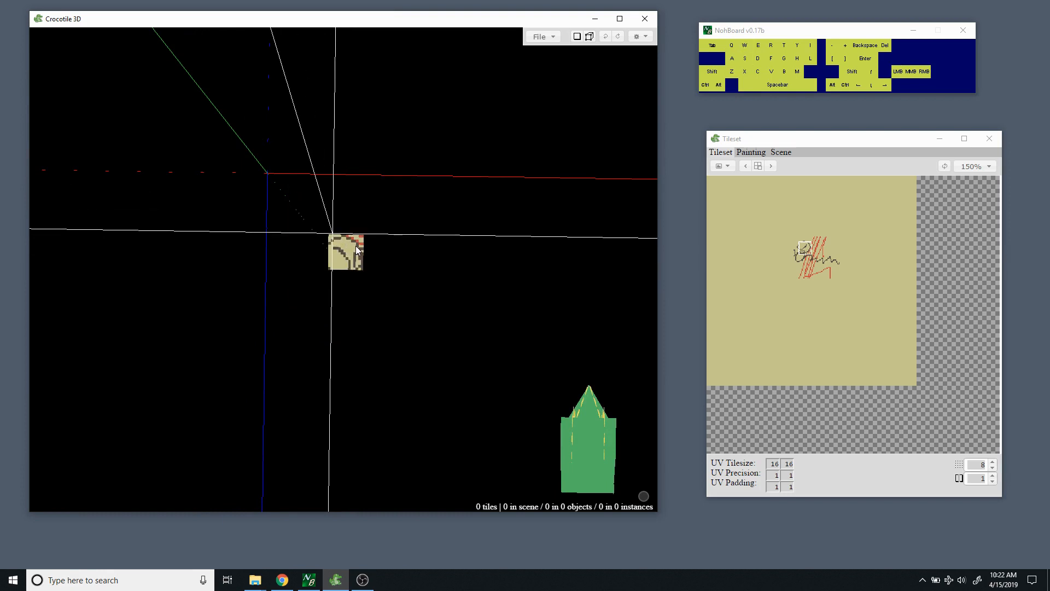
# View the scene from below, return to the front view, and move the 3D cursor left and right.
pyautogui.press('space')
pyautogui.moveTo(357, 251)
pyautogui.mouseDown()
pyautogui.moveTo(362, 296)
pyautogui.moveTo(355, 253)
pyautogui.mouseUp()
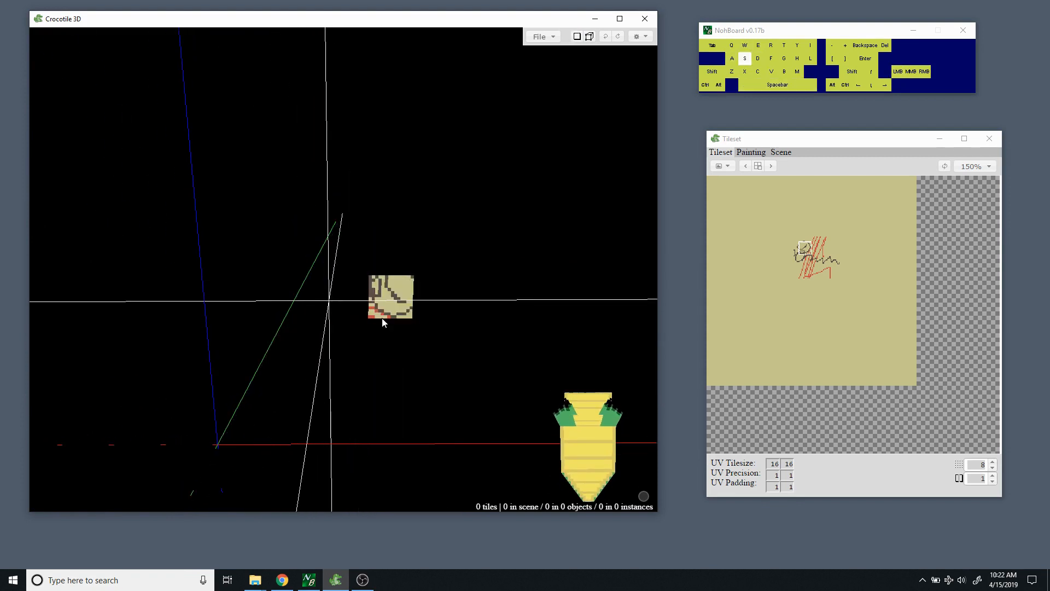
pyautogui.press('space')
pyautogui.moveTo(377, 255)
pyautogui.mouseDown()
pyautogui.moveTo(374, 367)
pyautogui.moveTo(314, 386)
pyautogui.moveTo(375, 395)
pyautogui.moveTo(371, 377)
pyautogui.mouseUp()
pyautogui.press('a')
pyautogui.press('d')
pyautogui.press('d')
pyautogui.press('a')
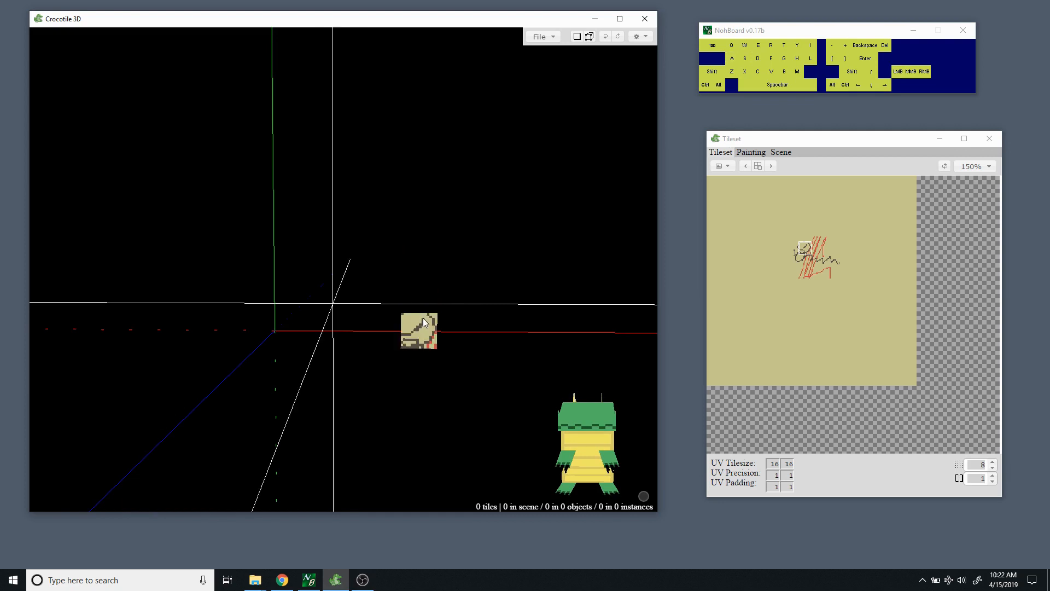
pyautogui.press('d')
pyautogui.press('a')
pyautogui.press('s')
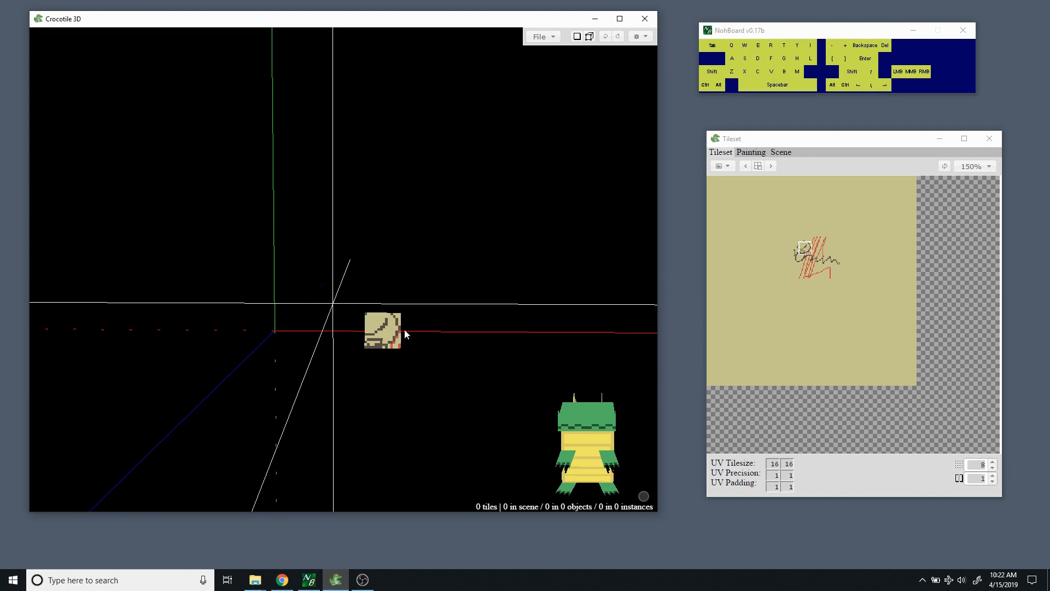
# Move the 3D cursor several increments away from the camera along the blue axis.
pyautogui.press('space')
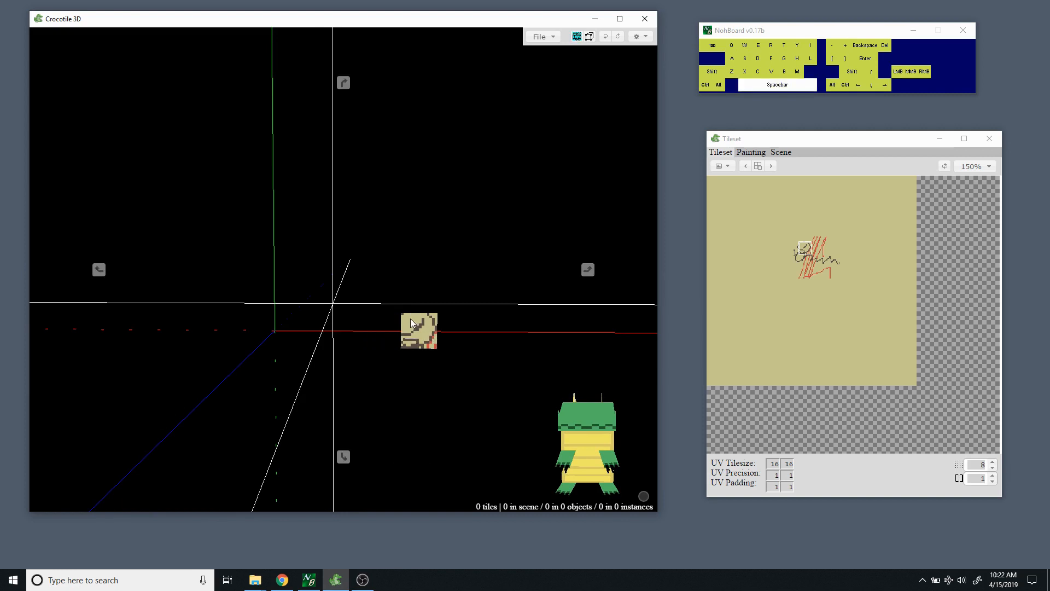
pyautogui.press('w')
pyautogui.press('w')
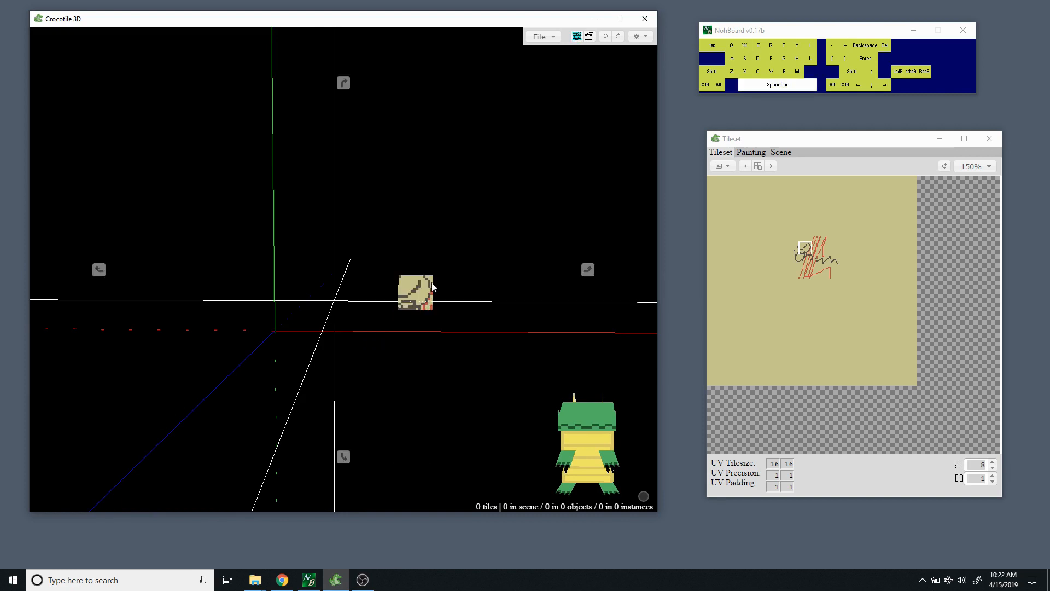
pyautogui.press('w')
pyautogui.press('w')
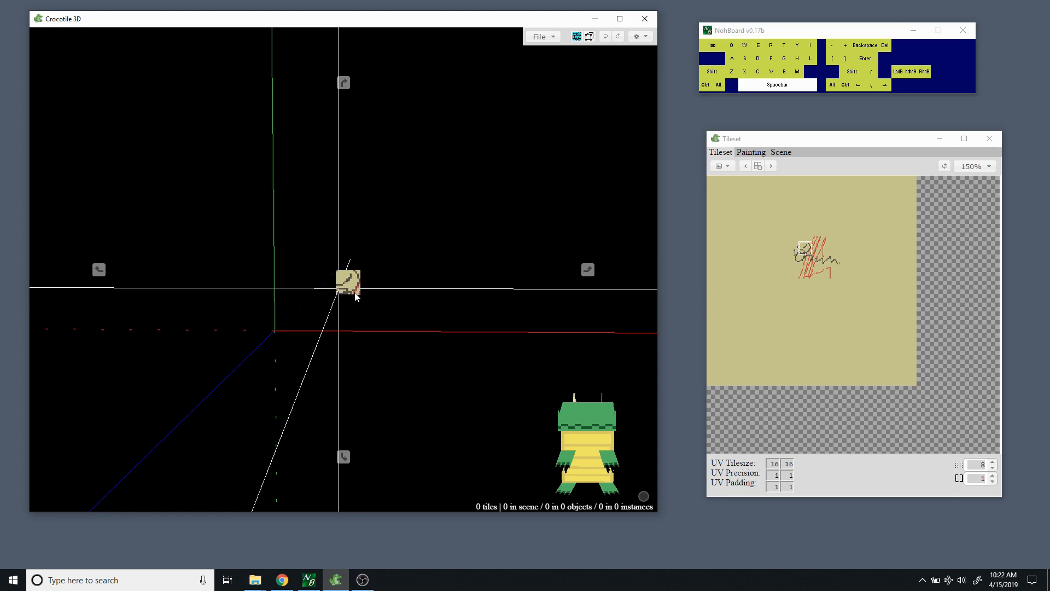
pyautogui.scroll(3, 378, 320)
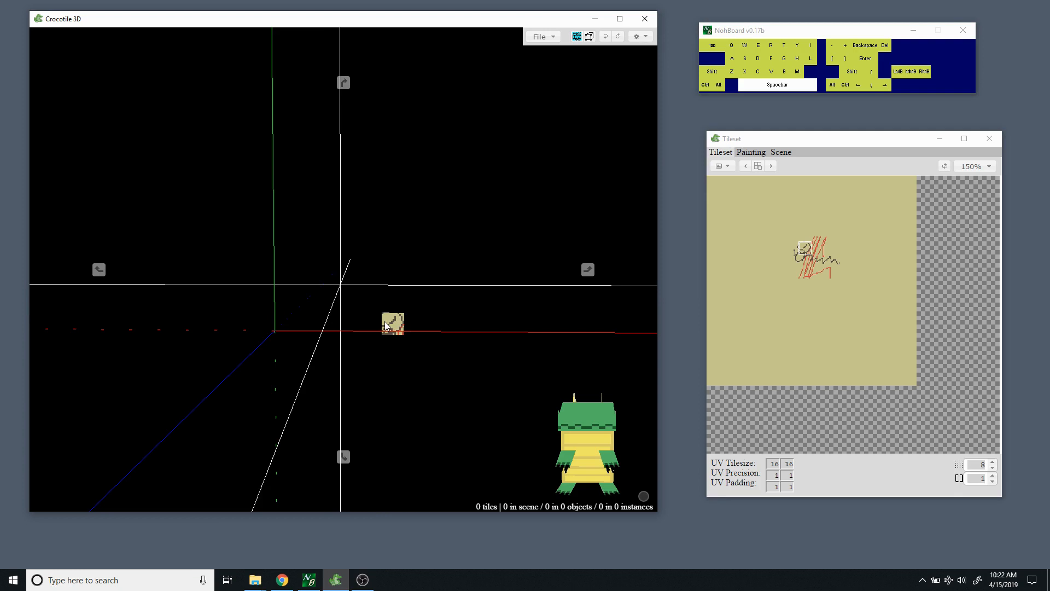
# Bring the 3D cursor several increments back toward the camera along the blue axis.
pyautogui.press('s')
pyautogui.press('s')
pyautogui.press('s')
pyautogui.press('s')
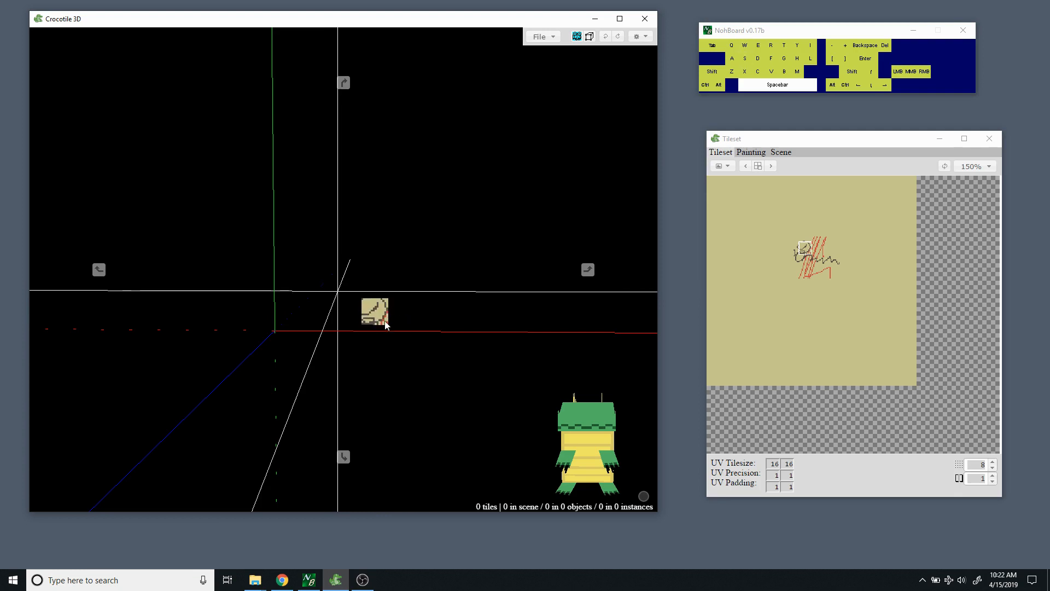
pyautogui.press('s')
pyautogui.press('s')
pyautogui.press('s')
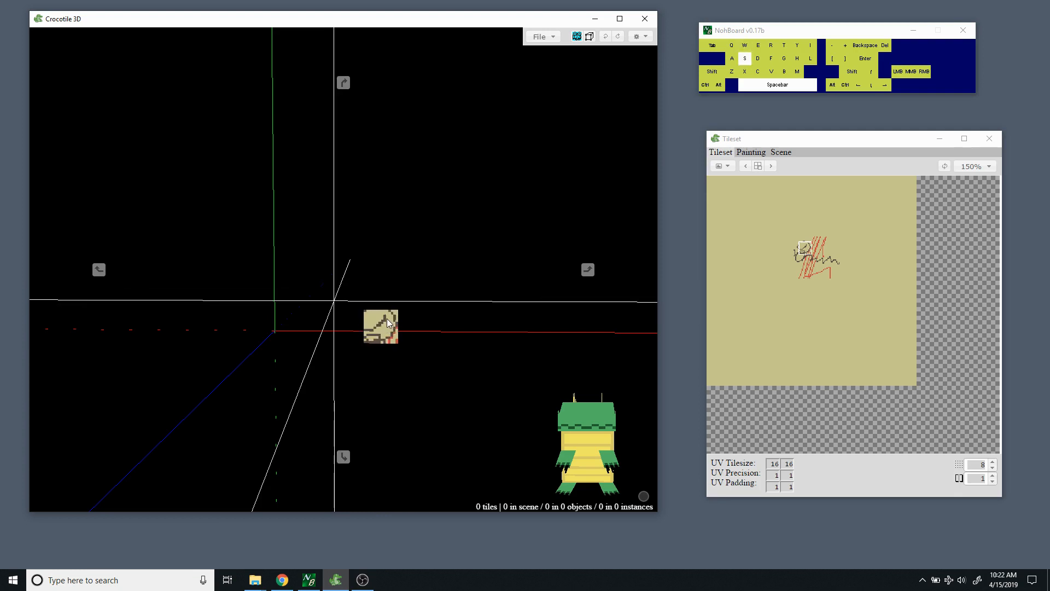
# Move the 3D cursor left, right, up and down parallel to the front view plane.
pyautogui.press('d')
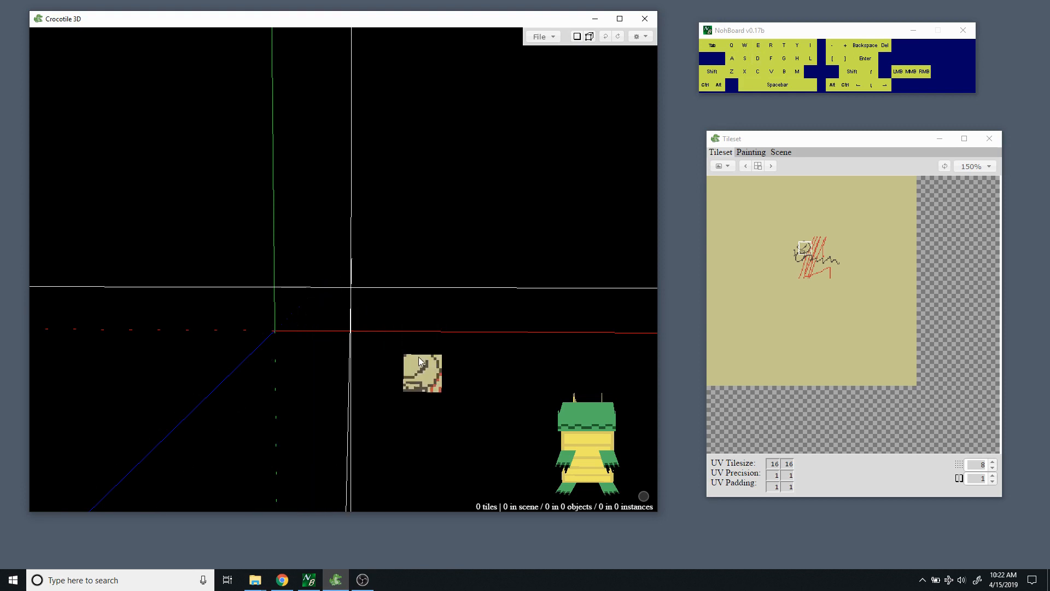
pyautogui.press('s')
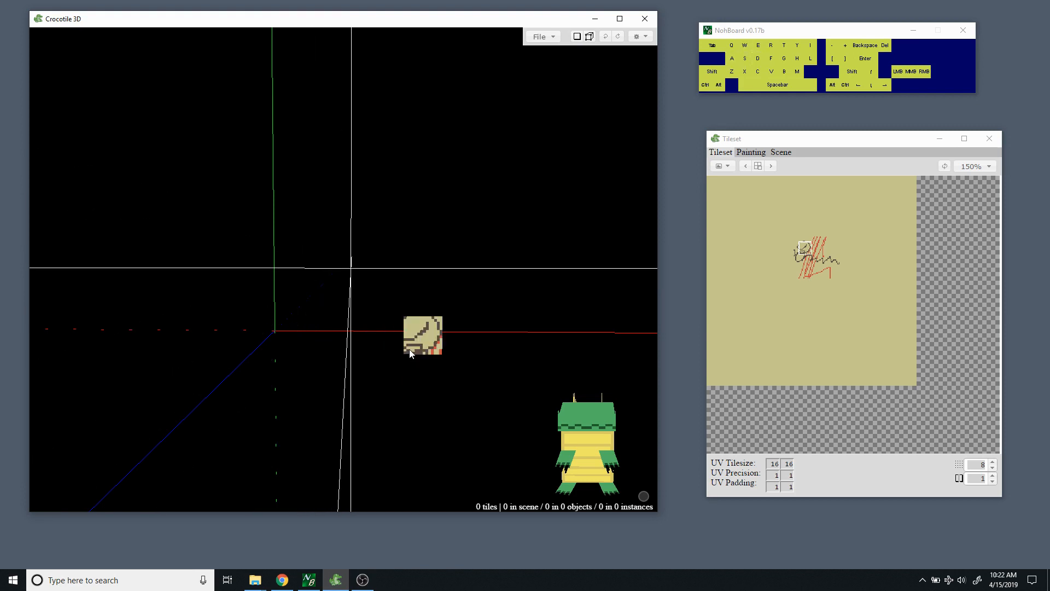
pyautogui.press('space')
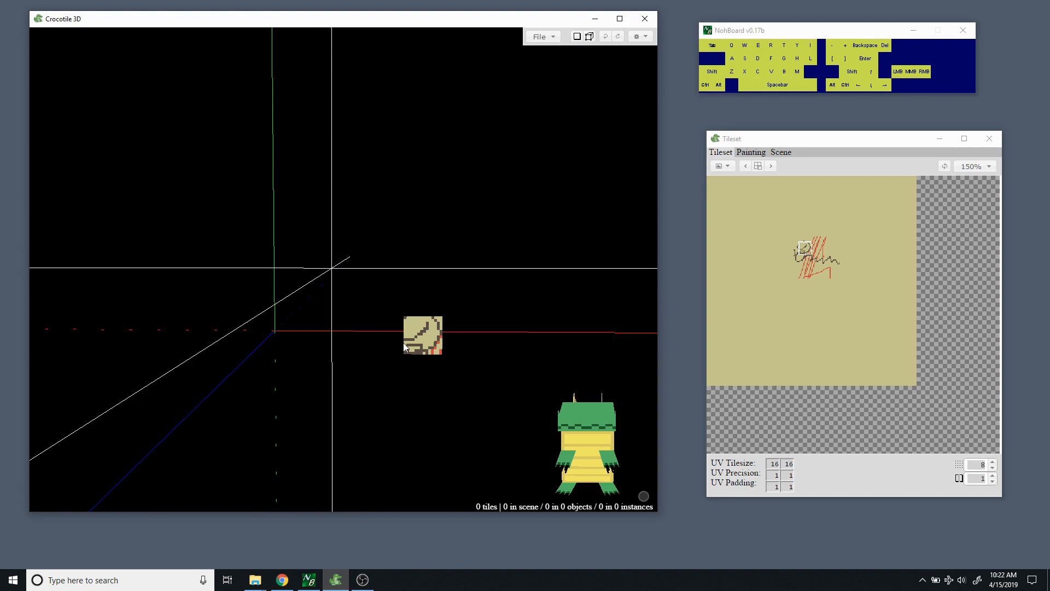
pyautogui.press('a')
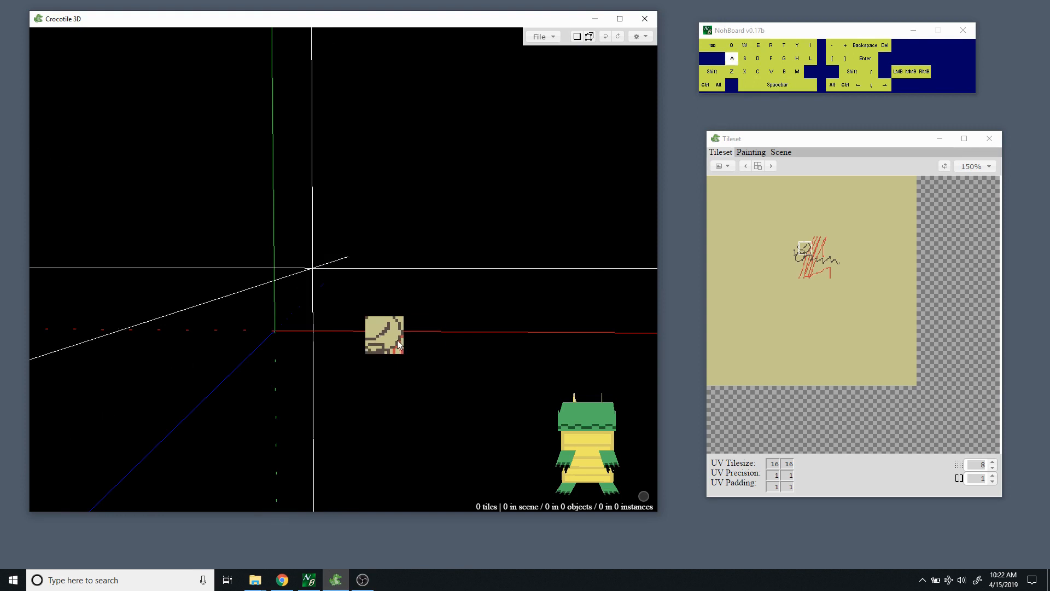
pyautogui.press('a')
pyautogui.press('s')
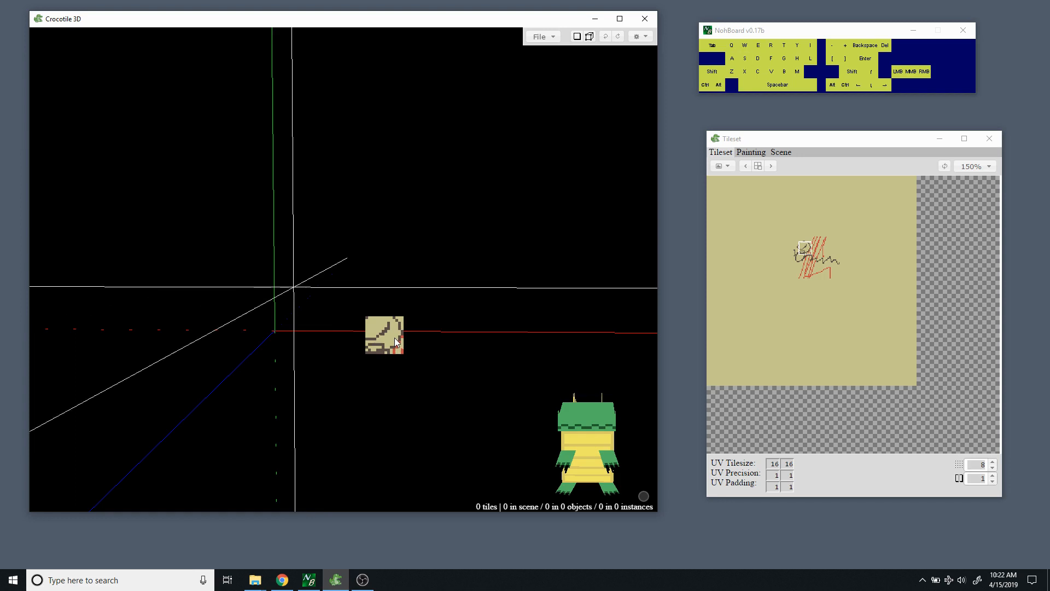
pyautogui.press('d')
pyautogui.press('d')
pyautogui.press('d')
pyautogui.press('w')
pyautogui.press('w')
pyautogui.press('a')
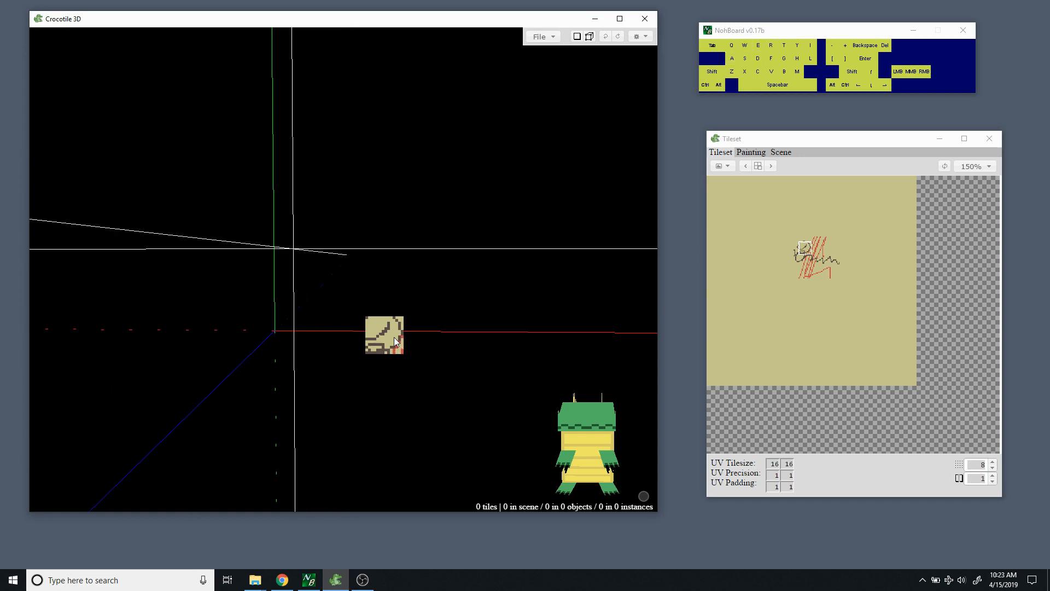
pyautogui.press('s')
pyautogui.press('w')
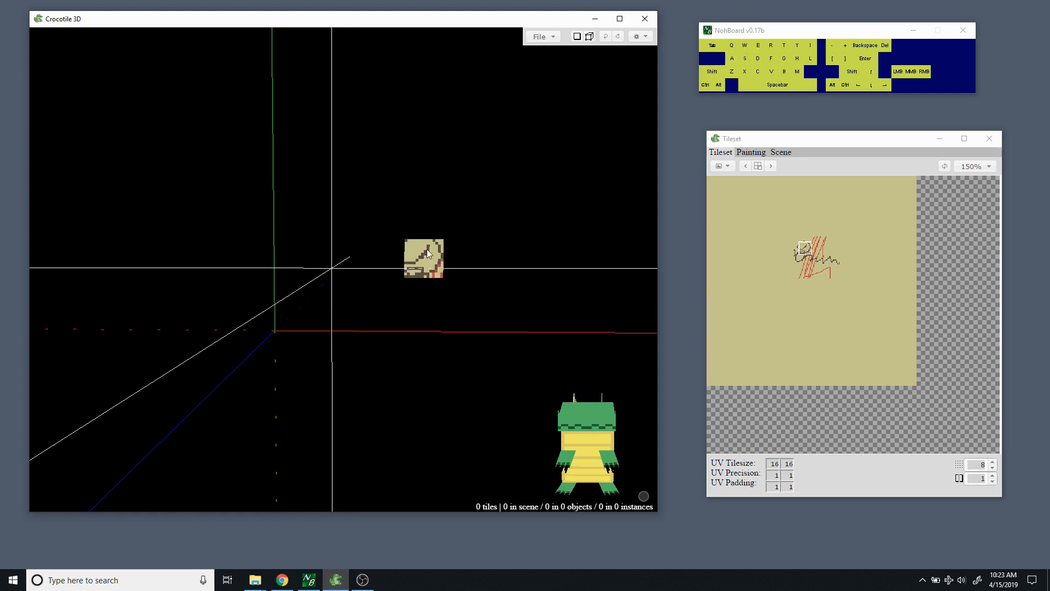
# Review the General key bindings for Move Selection Forward, Right and Down and the Toggle Camera key group, and close the key configuration.
pyautogui.click(640, 37)
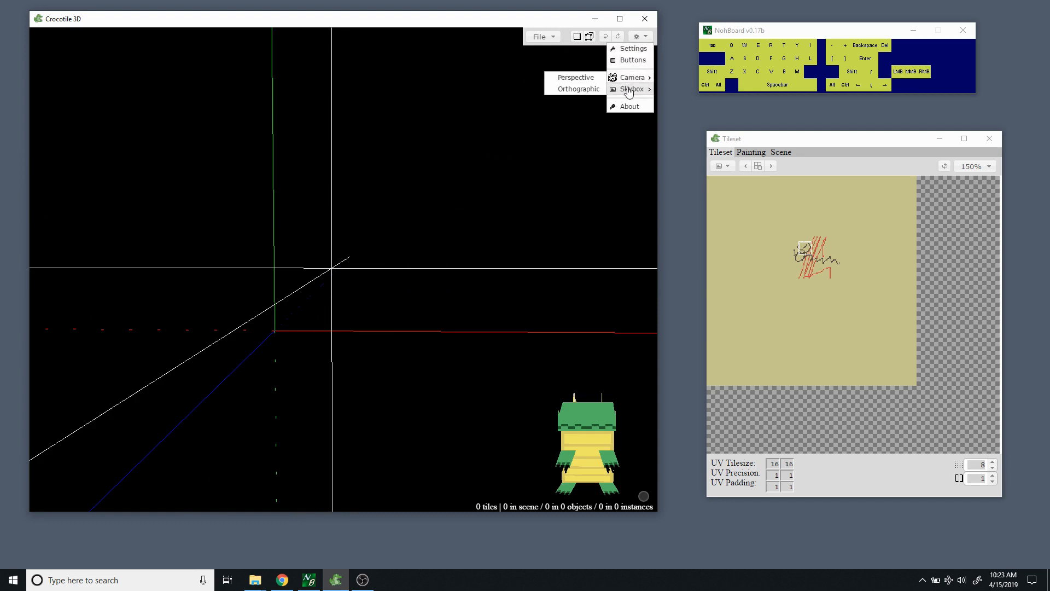
pyautogui.click(630, 61)
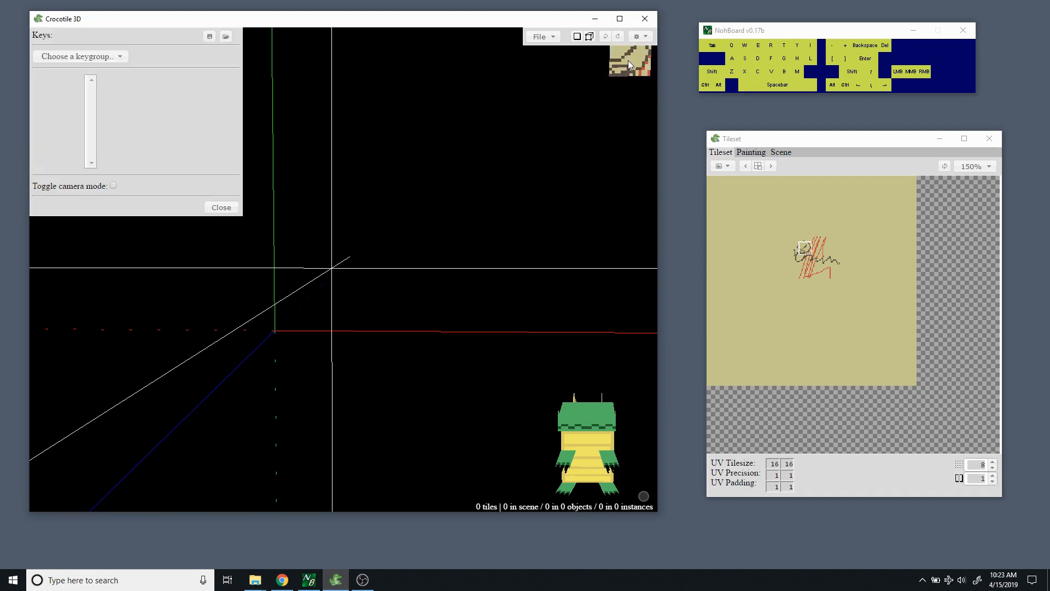
pyautogui.click(107, 58)
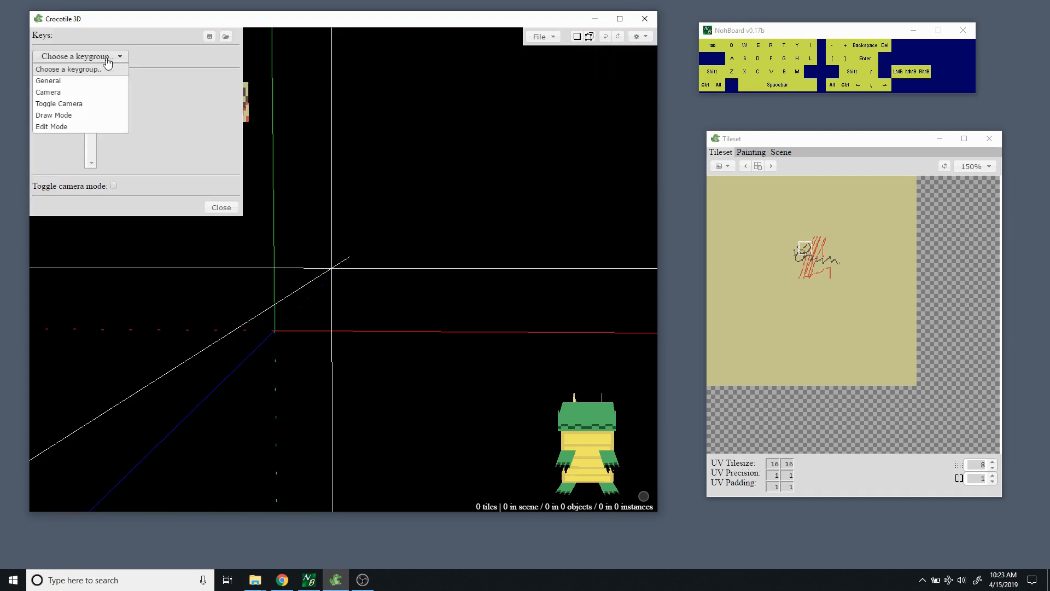
pyautogui.click(71, 82)
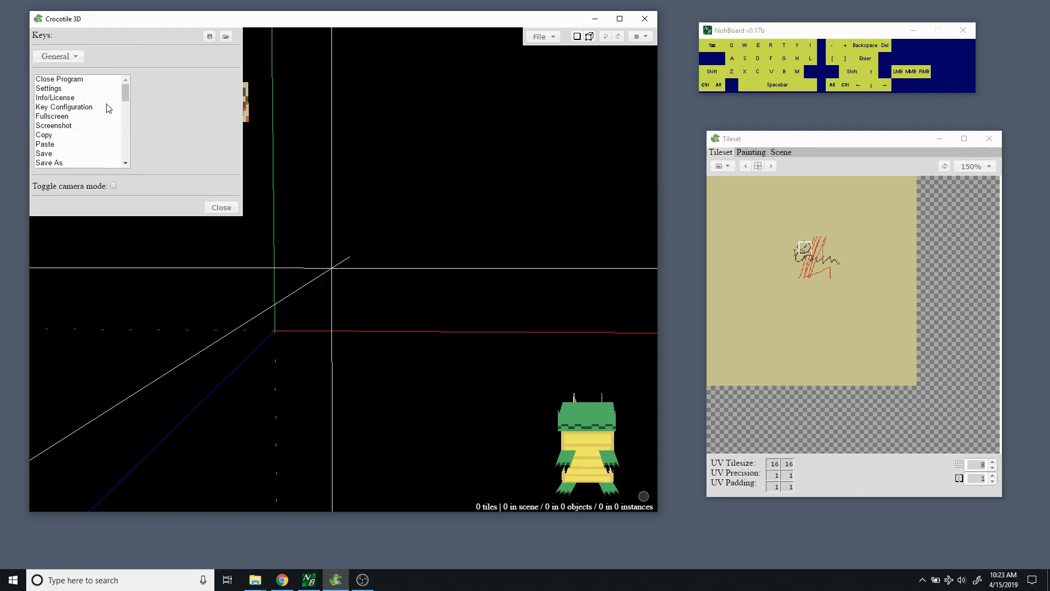
pyautogui.moveTo(127, 95); pyautogui.dragTo(132, 134)
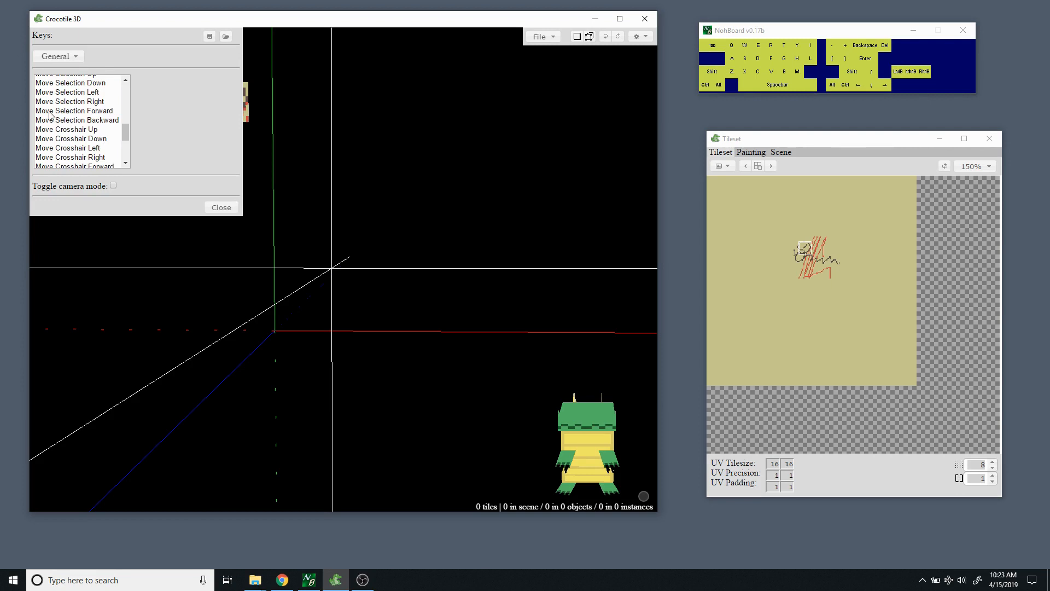
pyautogui.click(87, 113)
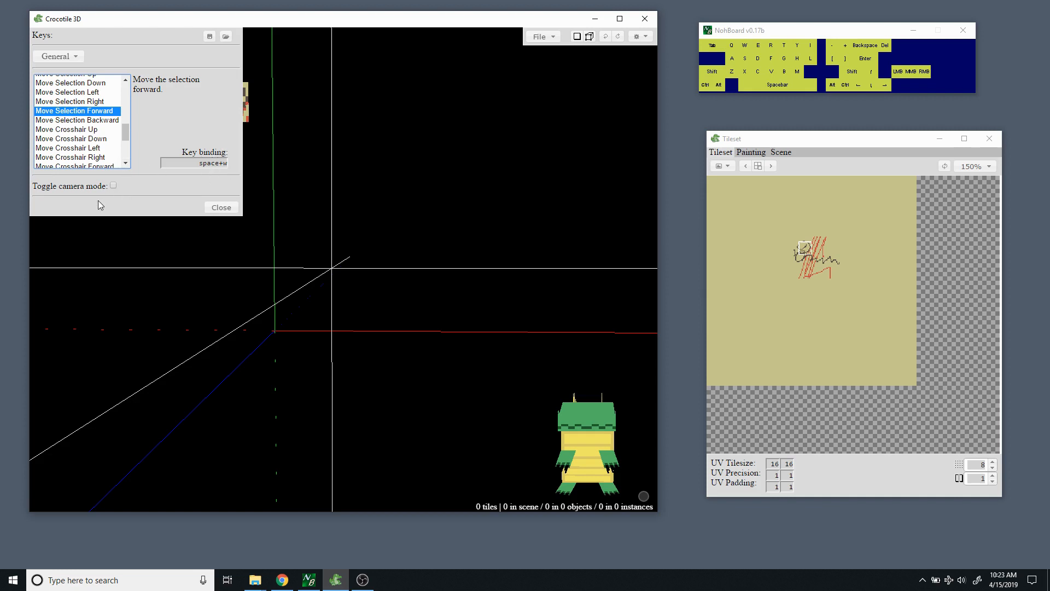
pyautogui.click(87, 102)
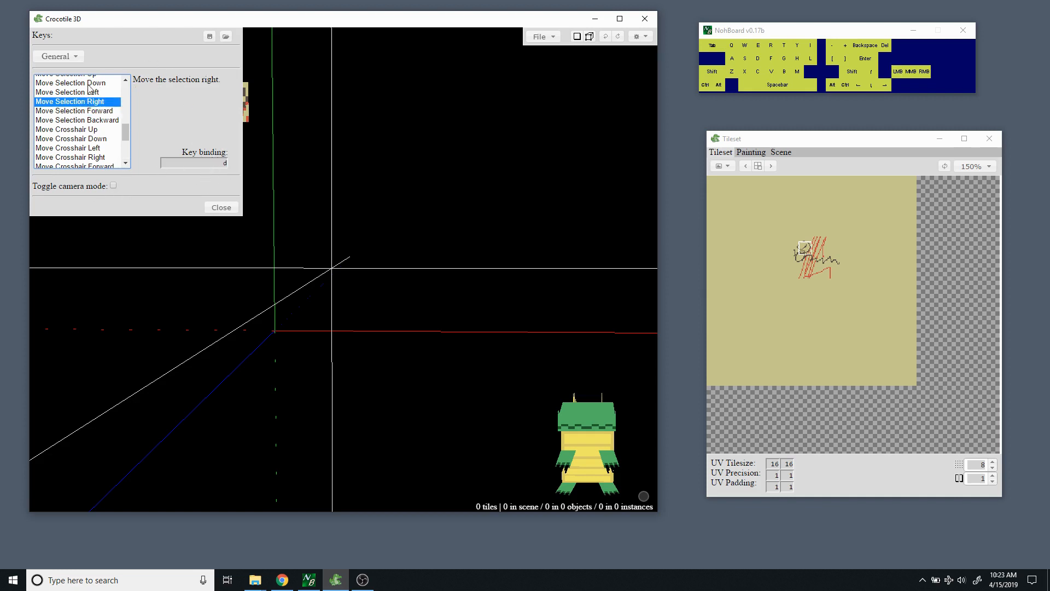
pyautogui.click(90, 85)
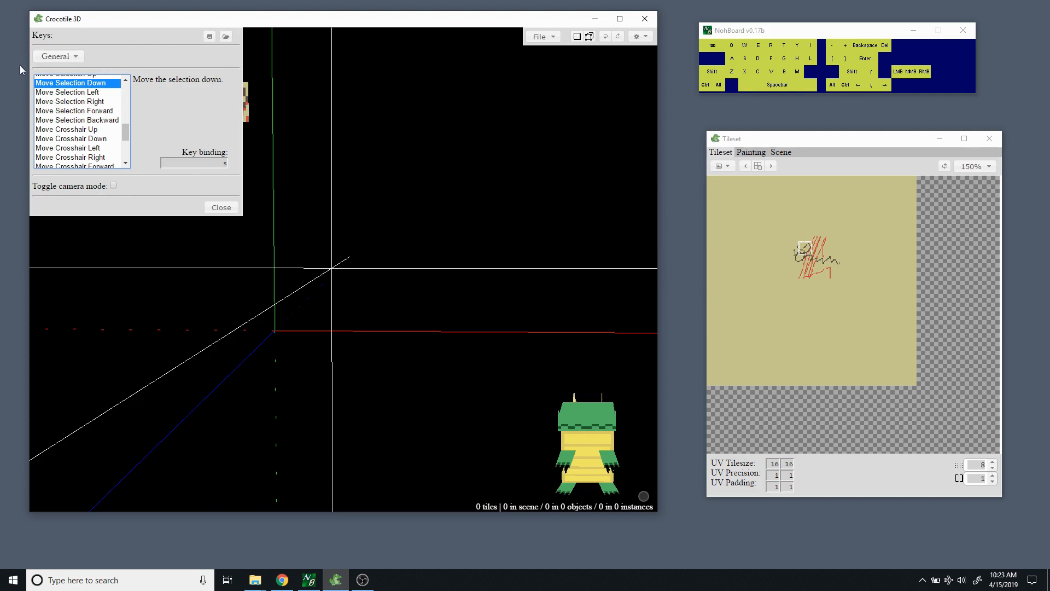
pyautogui.click(76, 57)
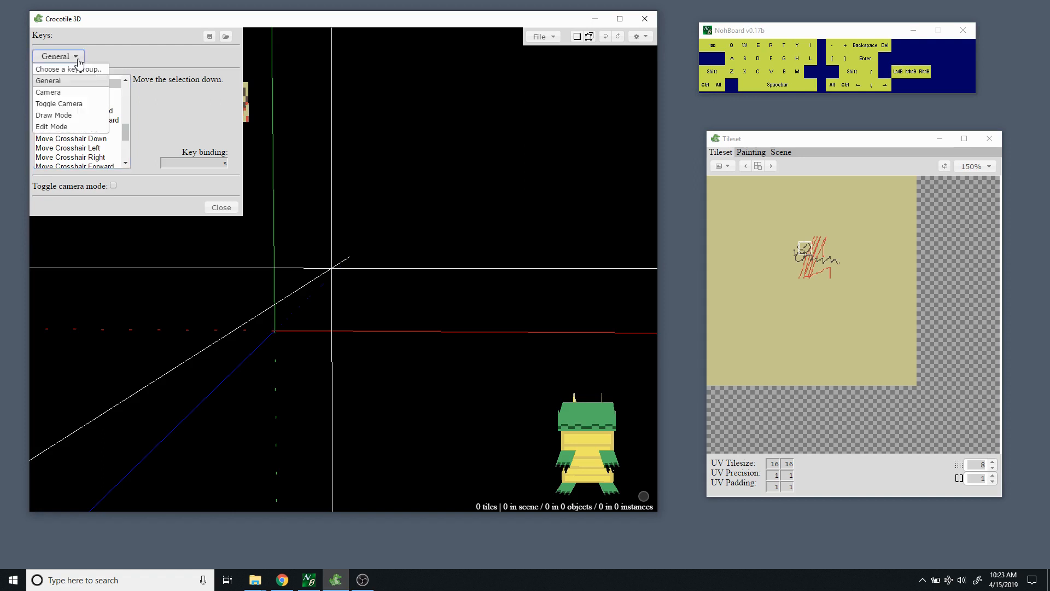
pyautogui.click(71, 104)
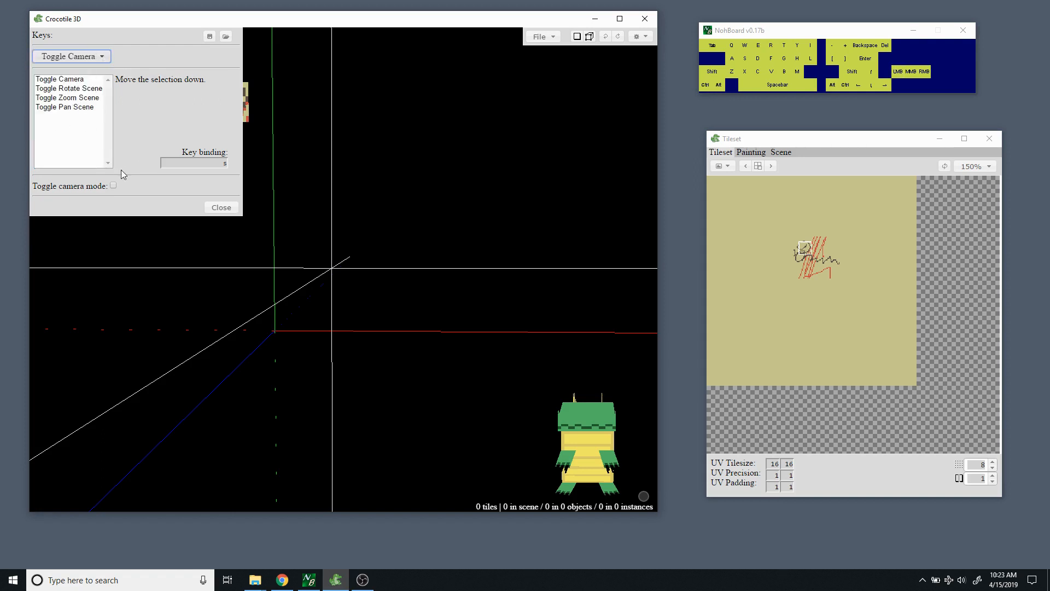
pyautogui.click(221, 207)
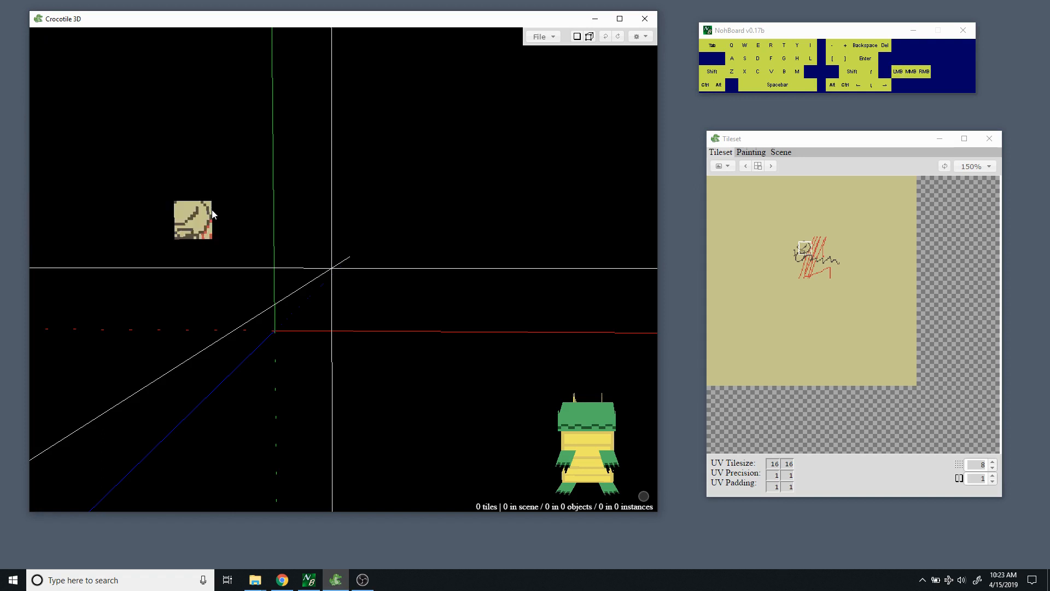
# Review the program settings, including camera, ruler, crosshair arrow and undo limit options, and close them.
pyautogui.press('space')
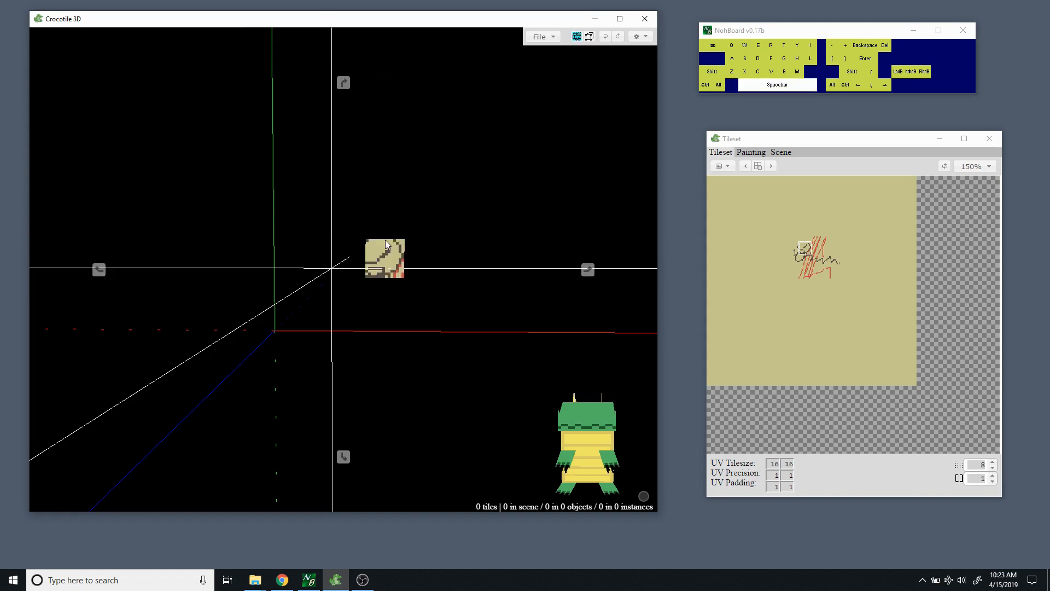
pyautogui.moveTo(385, 240)
pyautogui.mouseDown()
pyautogui.moveTo(405, 219)
pyautogui.moveTo(389, 212)
pyautogui.moveTo(392, 252)
pyautogui.moveTo(366, 253)
pyautogui.moveTo(384, 256)
pyautogui.moveTo(383, 242)
pyautogui.moveTo(380, 251)
pyautogui.mouseUp()
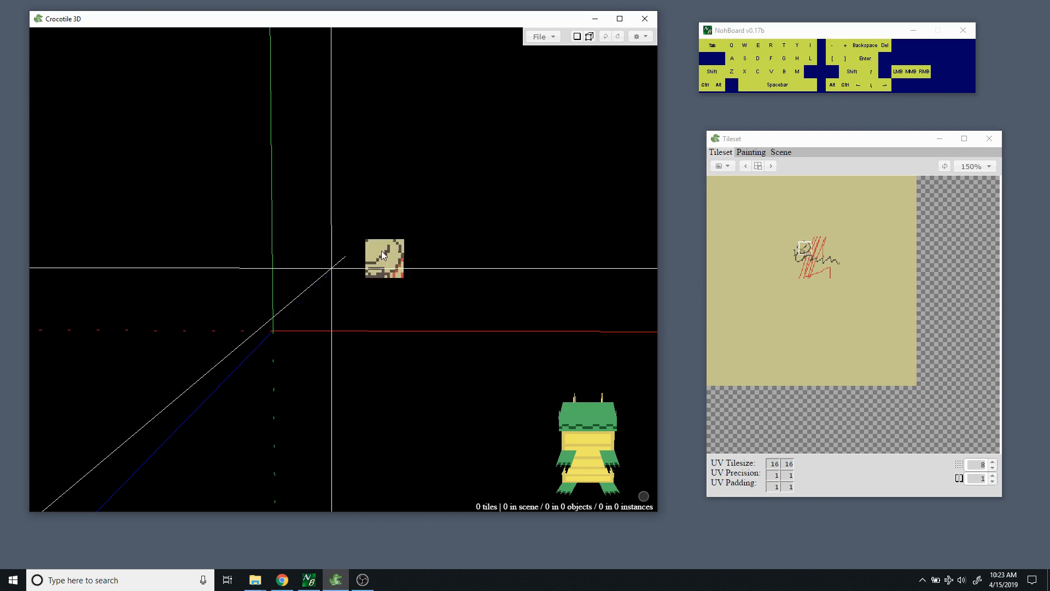
pyautogui.click(640, 36)
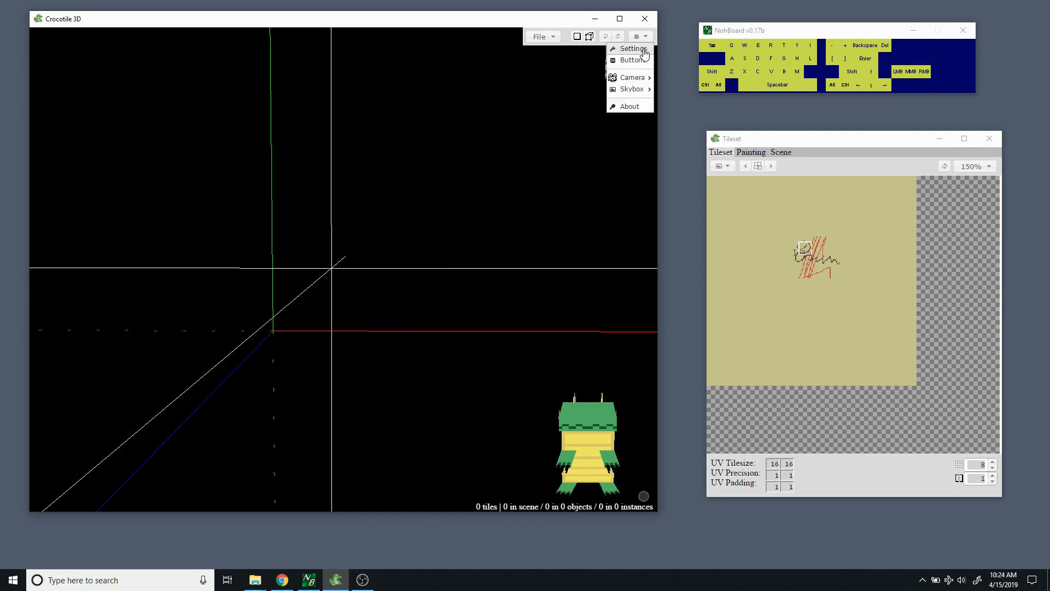
pyautogui.click(635, 49)
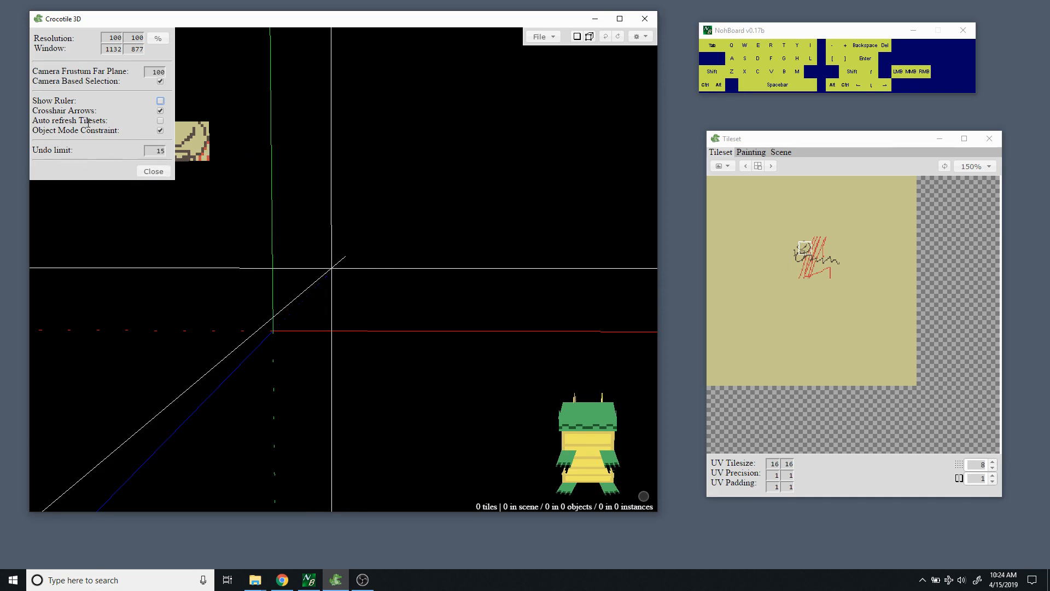
pyautogui.click(158, 174)
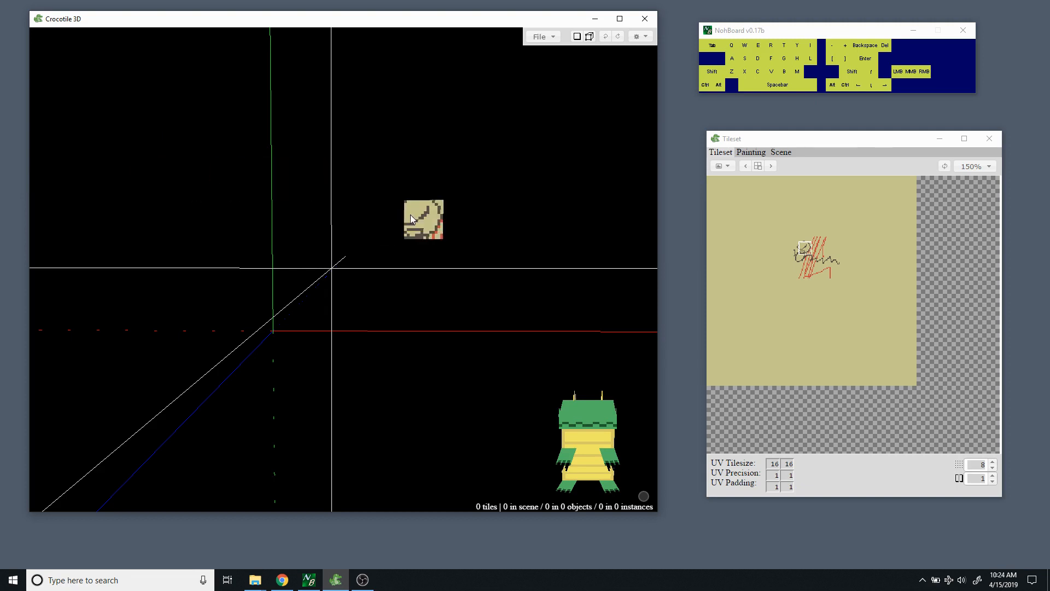
# Switch to Chrome, look over the Getting Started section of the Crocotile 3D how-to page, and return to Crocotile 3D.
pyautogui.press('space')
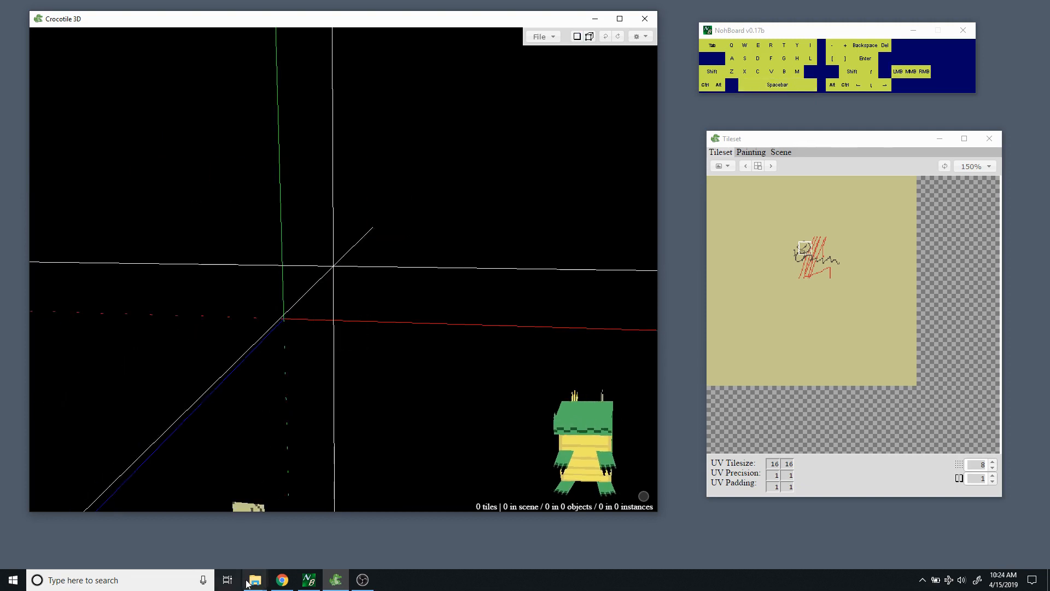
pyautogui.click(282, 580)
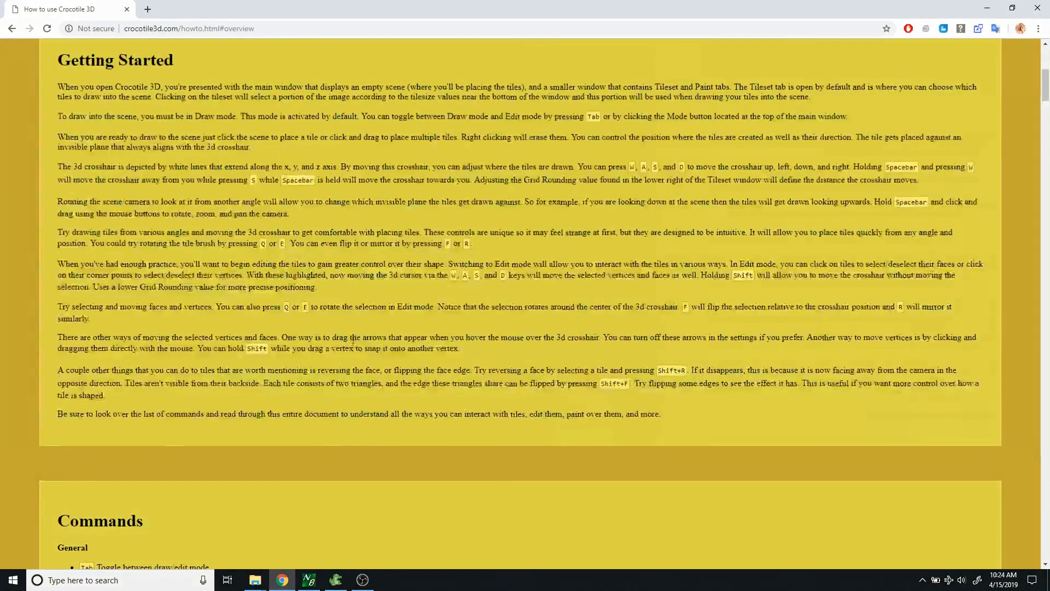
pyautogui.scroll(-3, 353, 346)
pyautogui.scroll(4, 353, 345)
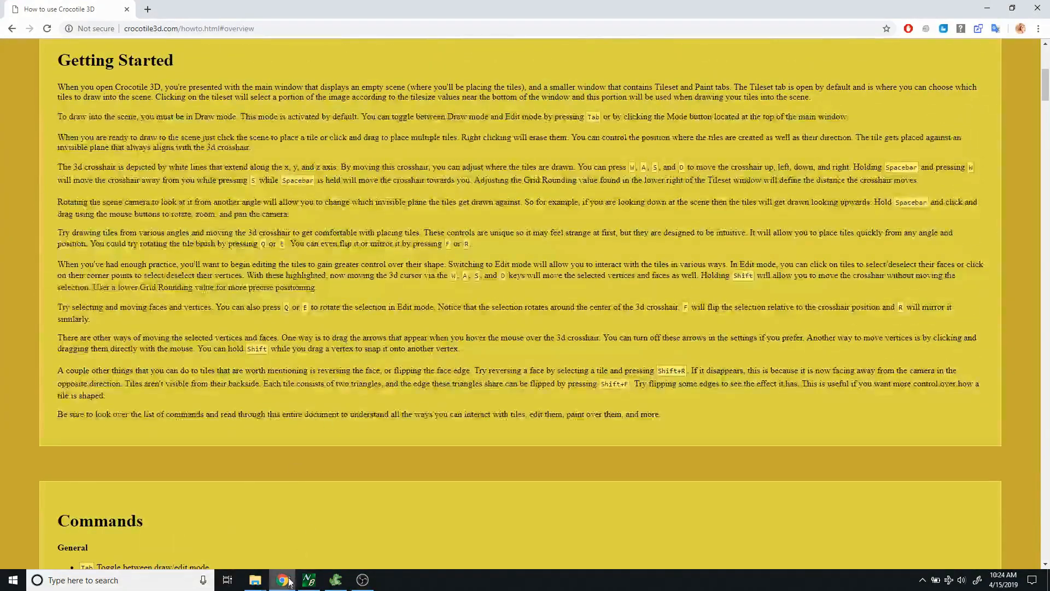
pyautogui.click(282, 581)
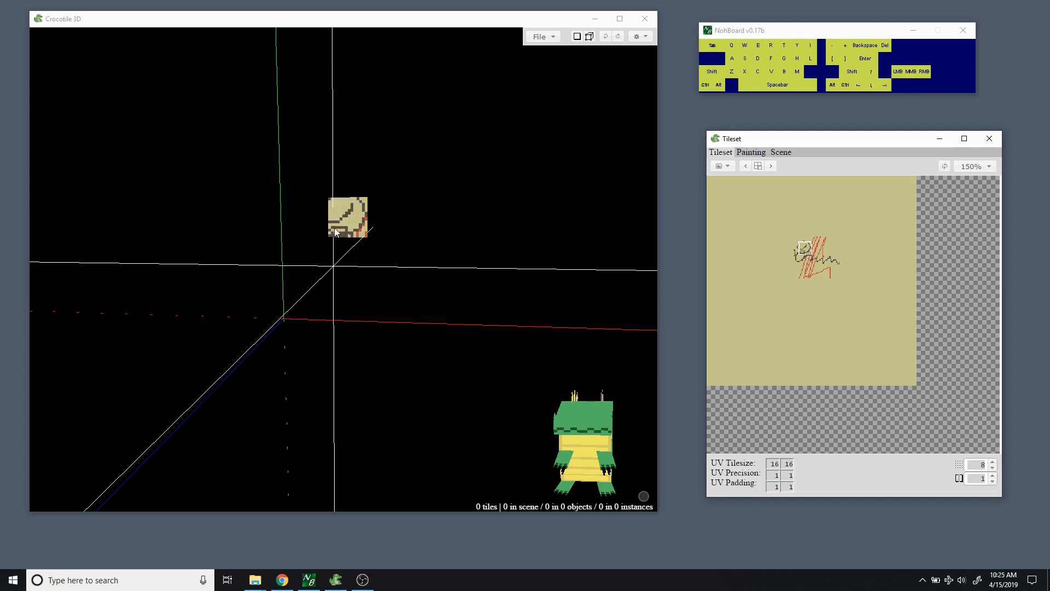
# Draw one tile beside the 3D cursor from an angled view and move the cursor forward.
pyautogui.press('space')
pyautogui.moveTo(357, 245); pyautogui.dragTo(360, 266)
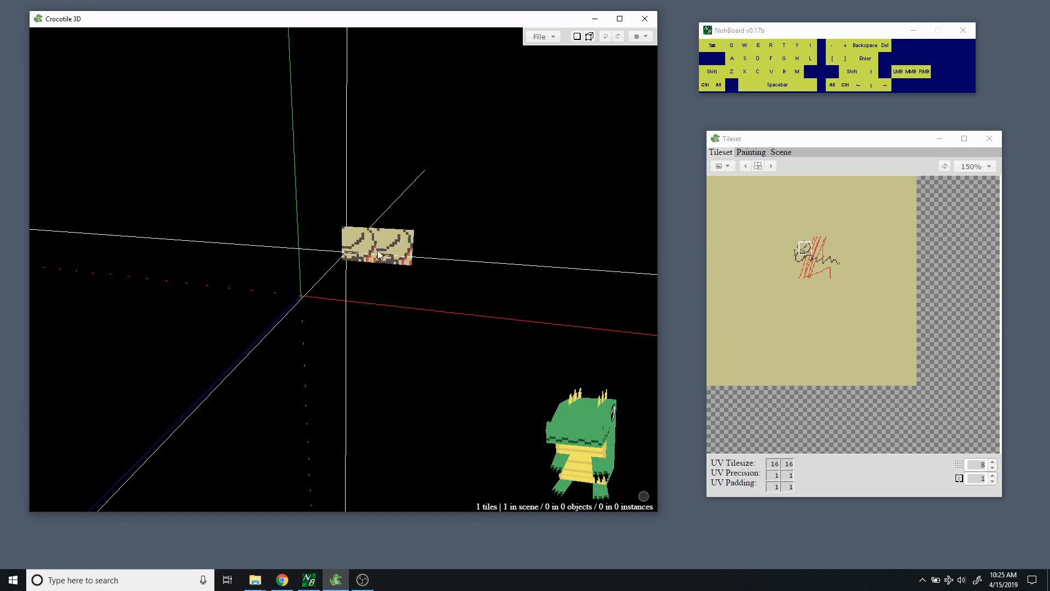
pyautogui.press('space')
pyautogui.moveTo(423, 256); pyautogui.dragTo(353, 262)
pyautogui.press('space')
pyautogui.press('w')
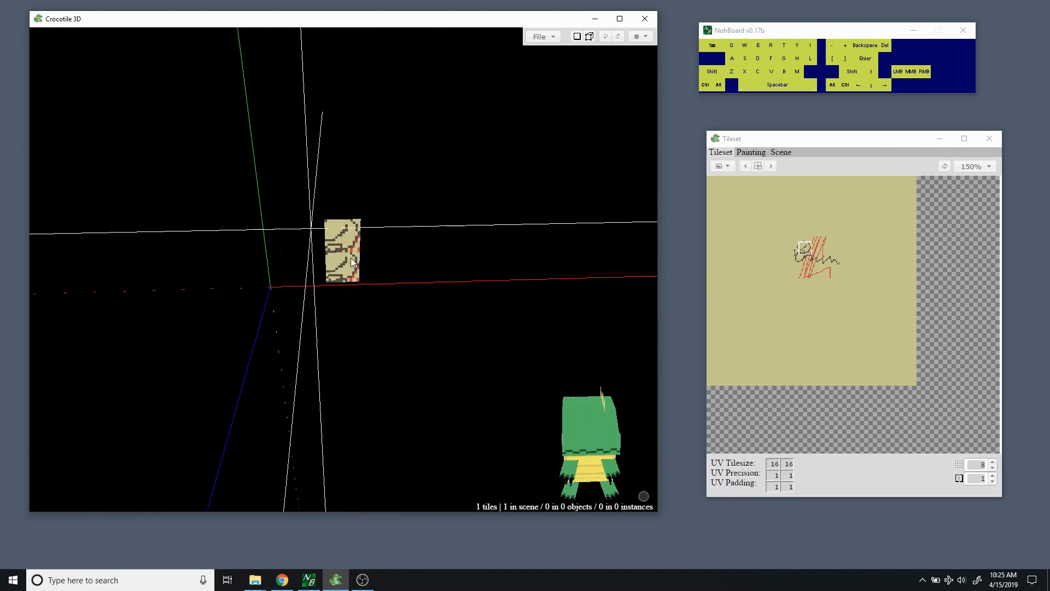
# Move the 3D cursor across to the far side of the drawn tile.
pyautogui.press('w')
pyautogui.press('d')
pyautogui.press('s')
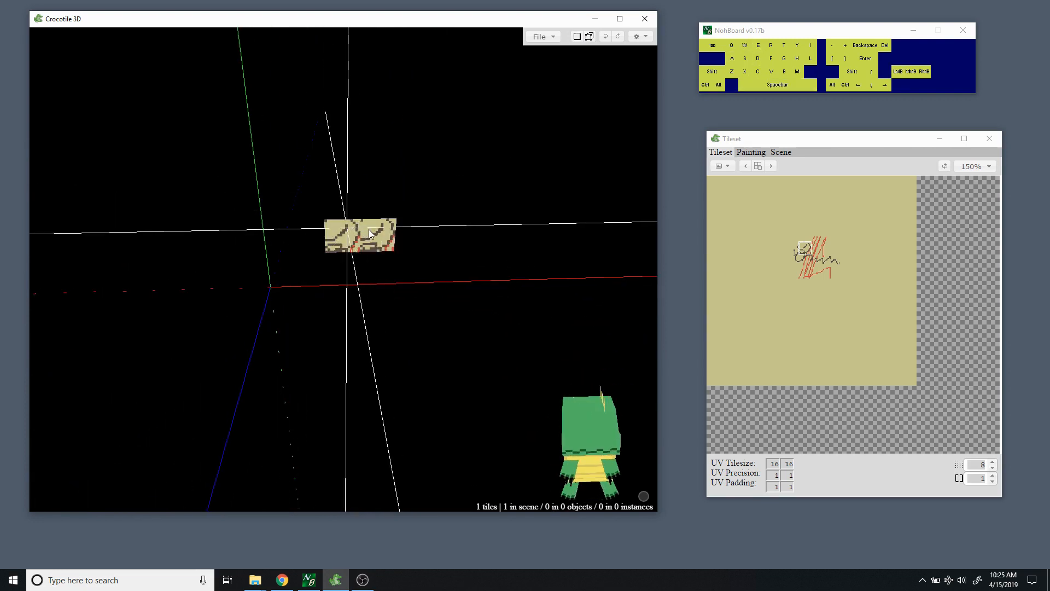
pyautogui.press('d')
# Switch from drawing to edit mode and view the tile's corner vertices from an angle.
pyautogui.press('space')
pyautogui.moveTo(409, 266); pyautogui.dragTo(411, 223, button='middle')
pyautogui.moveTo(440, 251); pyautogui.dragTo(434, 277, button='right')
pyautogui.moveTo(434, 277)
pyautogui.mouseDown()
pyautogui.moveTo(457, 269)
pyautogui.moveTo(435, 270)
pyautogui.mouseUp()
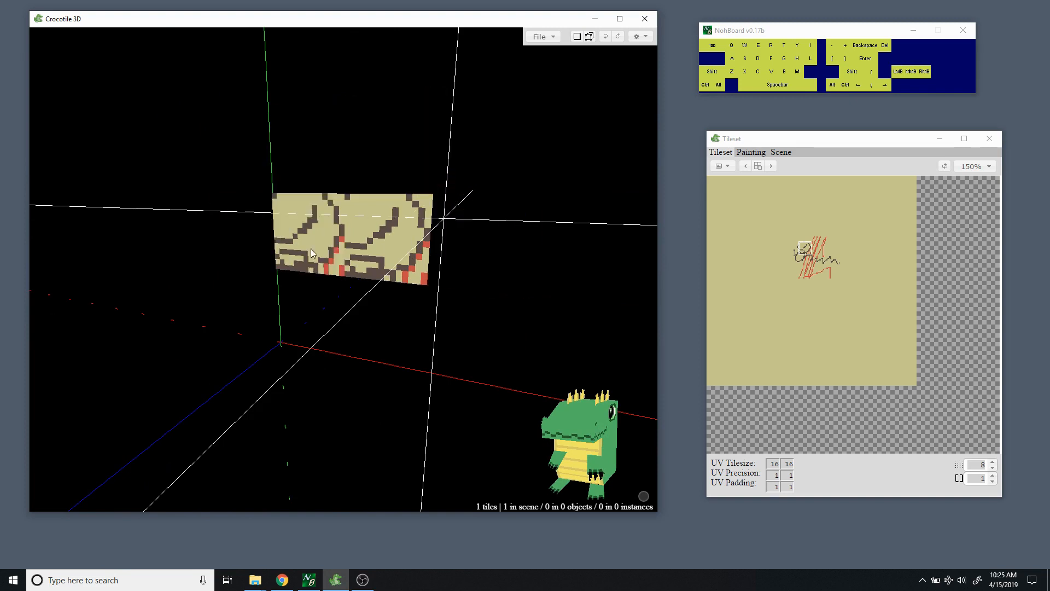
pyautogui.press('space')
pyautogui.moveTo(481, 257); pyautogui.dragTo(459, 257)
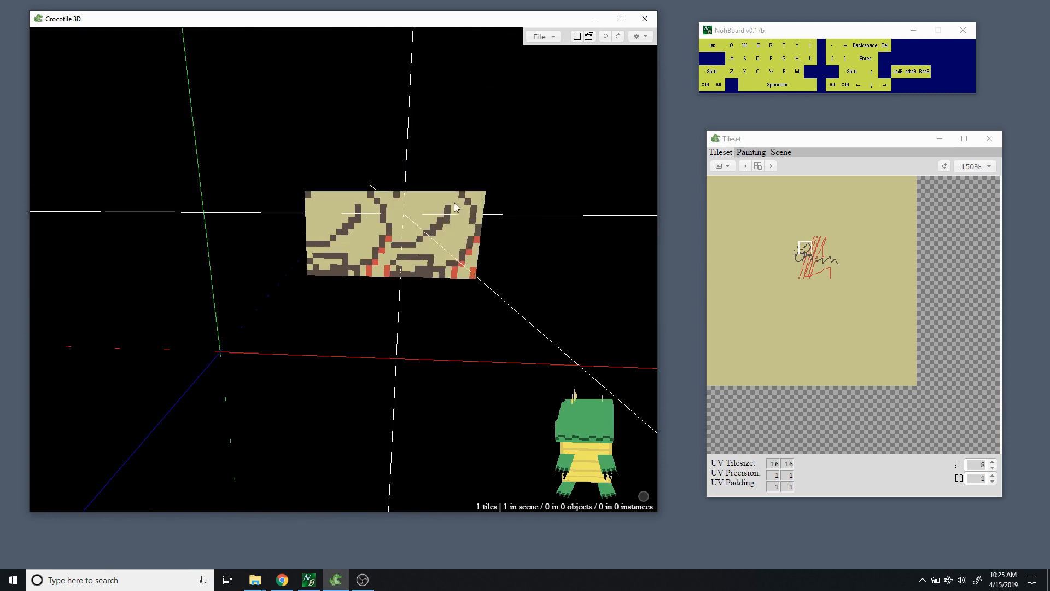
pyautogui.press('space')
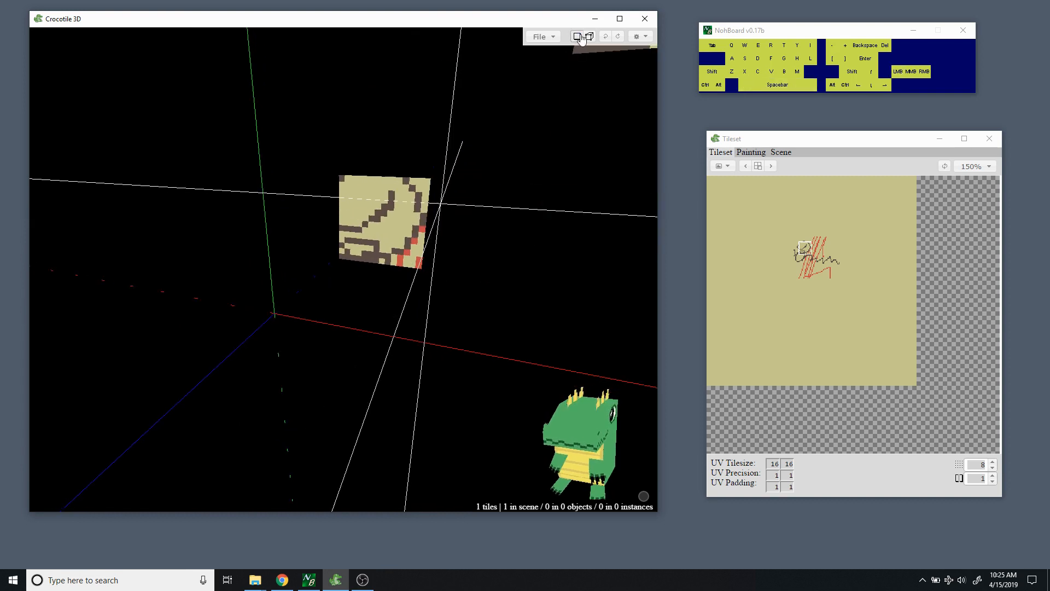
pyautogui.press('Return')
pyautogui.press('space')
pyautogui.moveTo(533, 215); pyautogui.dragTo(427, 213)
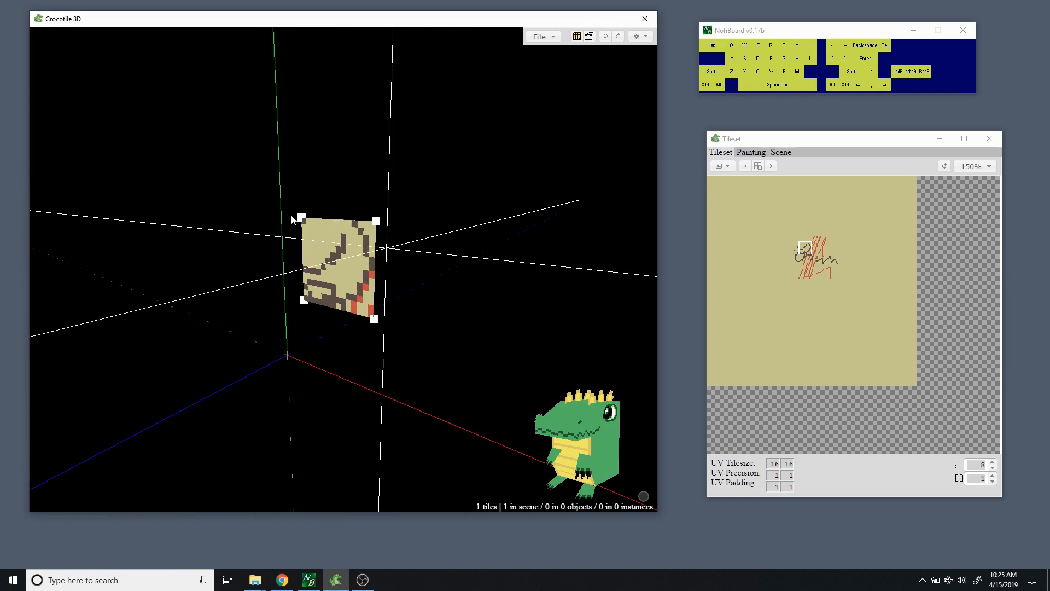
# Select the tile's whole face and clear that selection.
pyautogui.click(329, 238)
pyautogui.press('space')
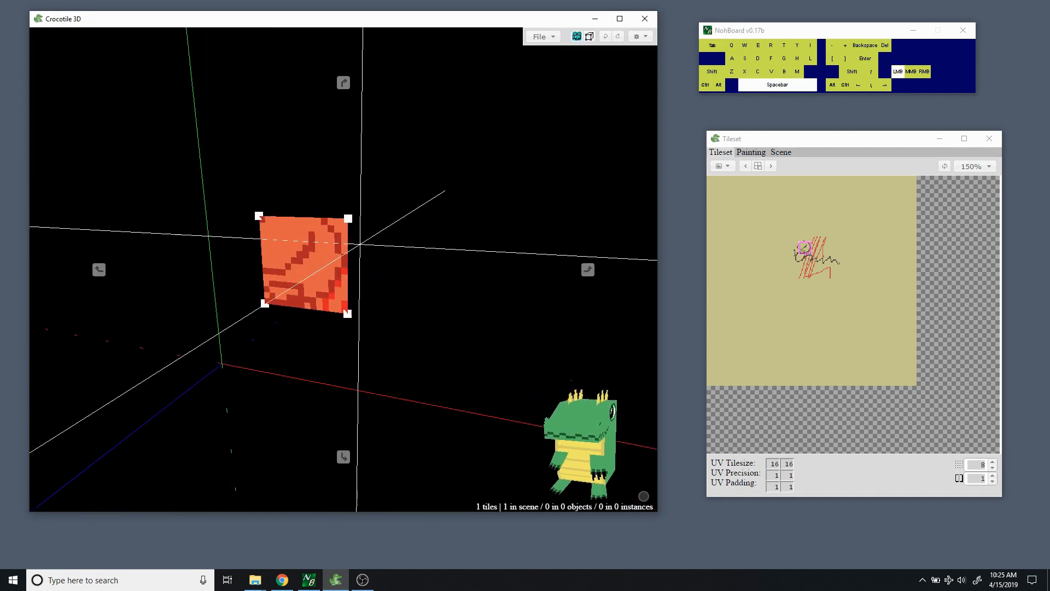
pyautogui.click(304, 277)
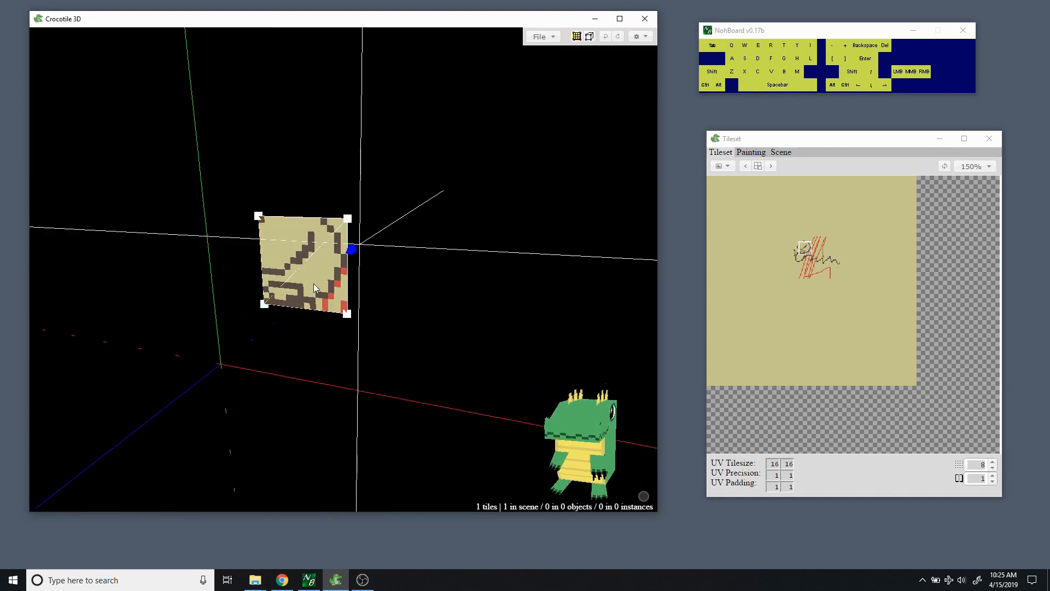
# Select the tile's upper-right vertex and add its lower-right vertex to the selection.
pyautogui.click(349, 219)
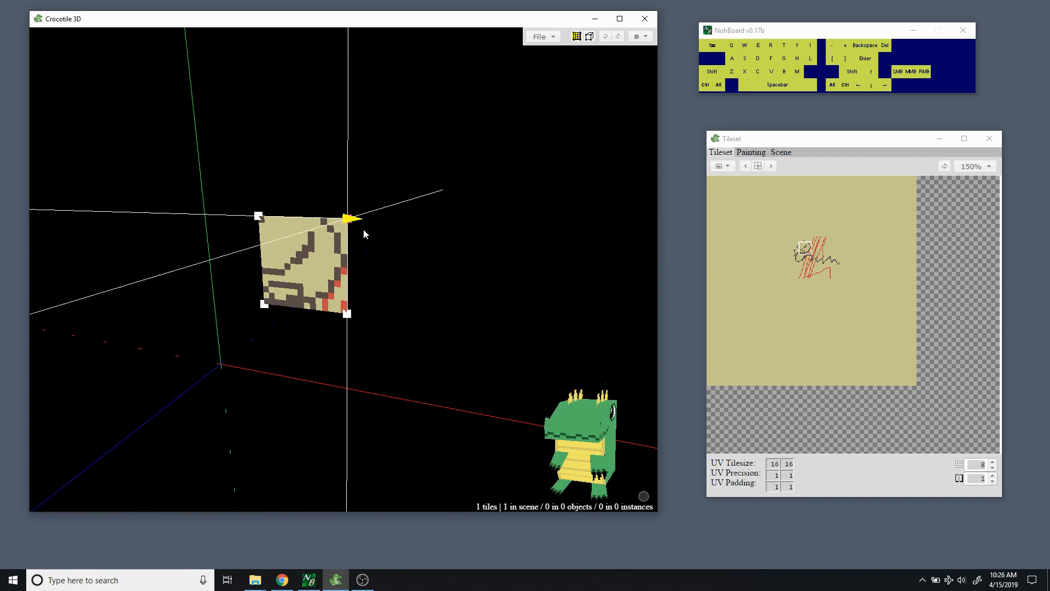
pyautogui.press('space')
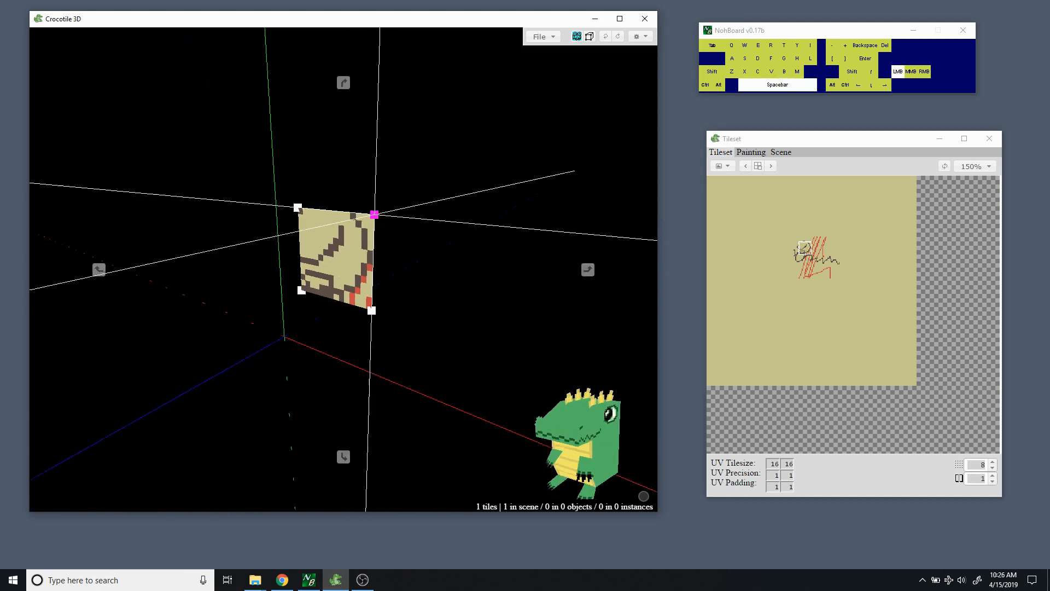
pyautogui.click(367, 289)
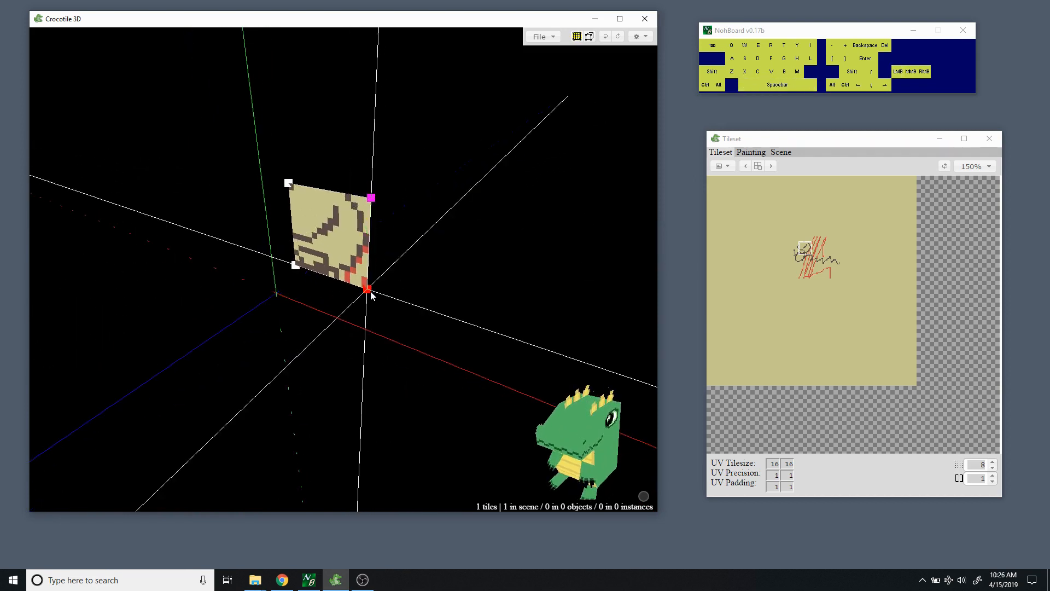
pyautogui.press('space')
pyautogui.press('space')
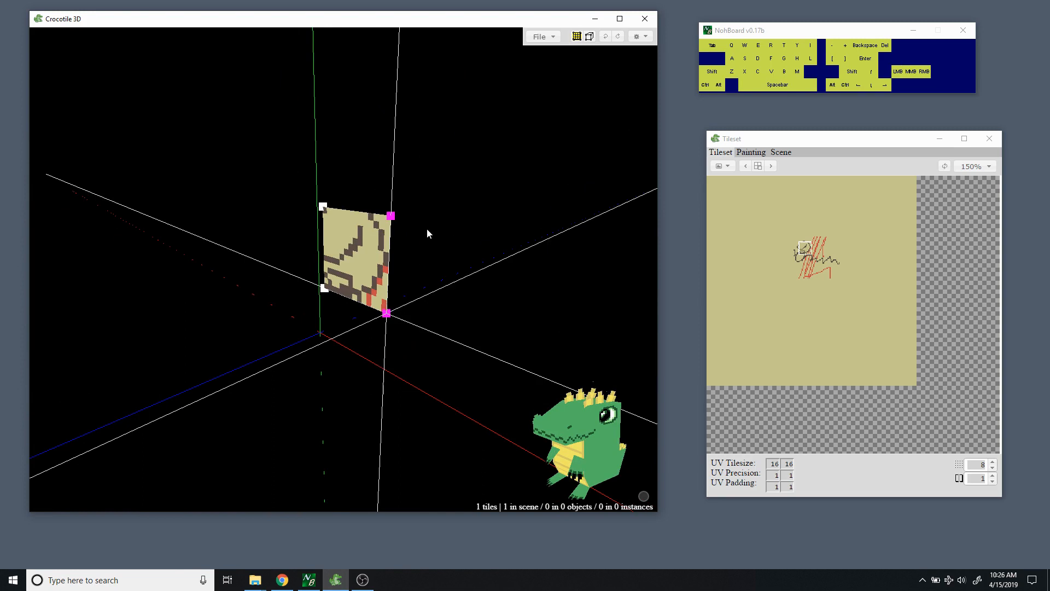
# Toggle vertices in and out of the selection, trying all four and the lower pair, and end with the two right-hand vertices selected.
pyautogui.keyDown('shift'); pyautogui.click(390, 215); pyautogui.keyUp('shift')
pyautogui.keyDown('shift'); pyautogui.click(322, 206); pyautogui.keyUp('shift')
pyautogui.keyDown('shift'); pyautogui.click(323, 290); pyautogui.keyUp('shift')
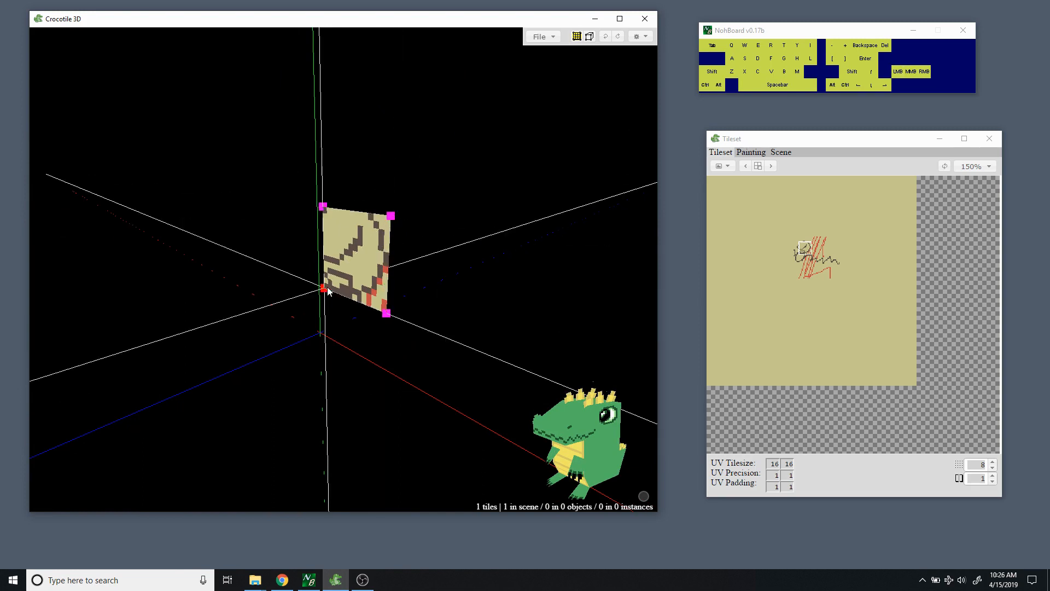
pyautogui.keyDown('shift'); pyautogui.click(391, 215); pyautogui.keyUp('shift')
pyautogui.click(387, 313)
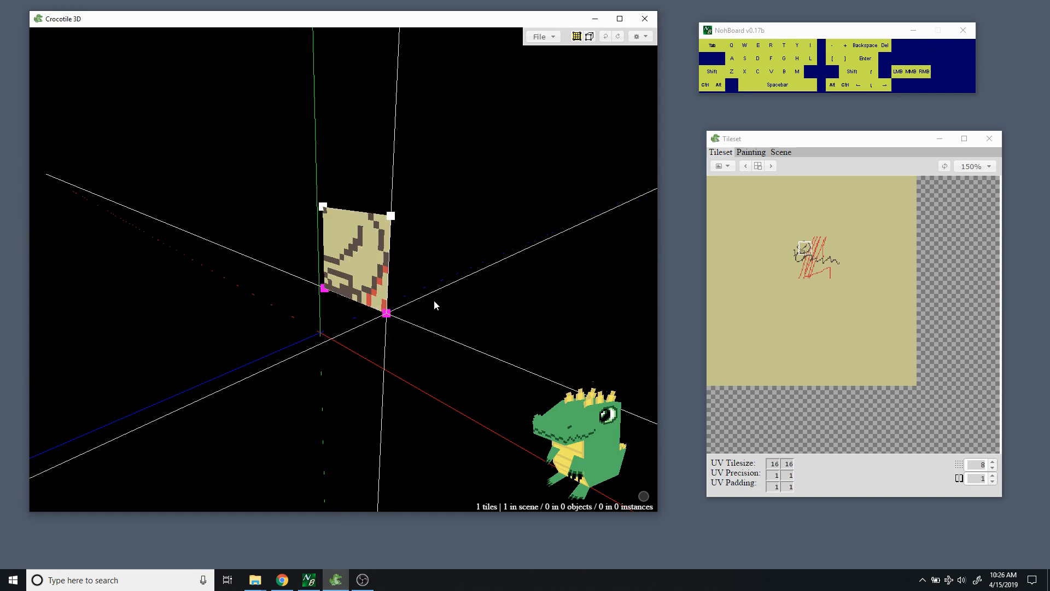
pyautogui.keyDown('shift'); pyautogui.click(390, 215); pyautogui.keyUp('shift')
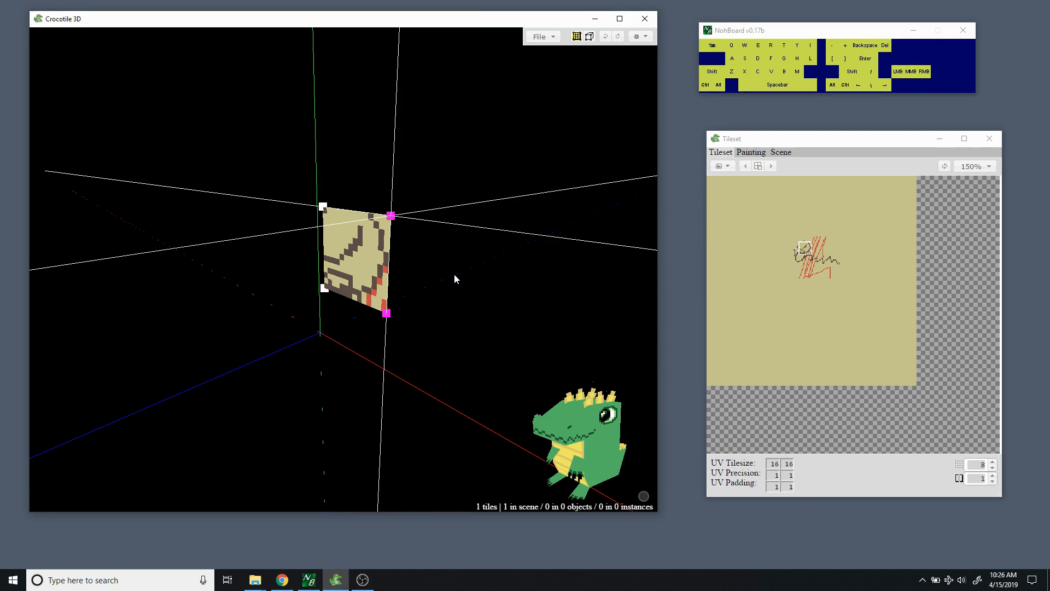
# Move the two selected right-hand vertices one step away and back, twice.
pyautogui.press('e')
pyautogui.press('q')
pyautogui.press('e')
pyautogui.press('q')
# From a side angle, move the two right-hand vertices back and forth along the blue axis to stretch the tile.
pyautogui.press('space')
pyautogui.moveTo(459, 280); pyautogui.dragTo(522, 281)
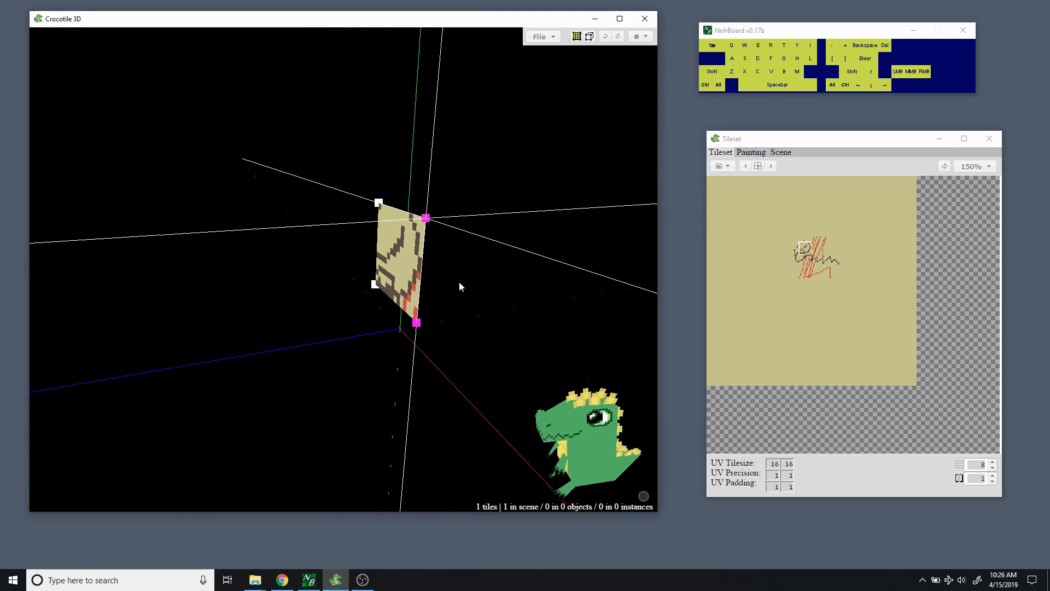
pyautogui.press('d')
pyautogui.press('d')
pyautogui.press('a')
pyautogui.press('a')
pyautogui.press('d')
pyautogui.press('d')
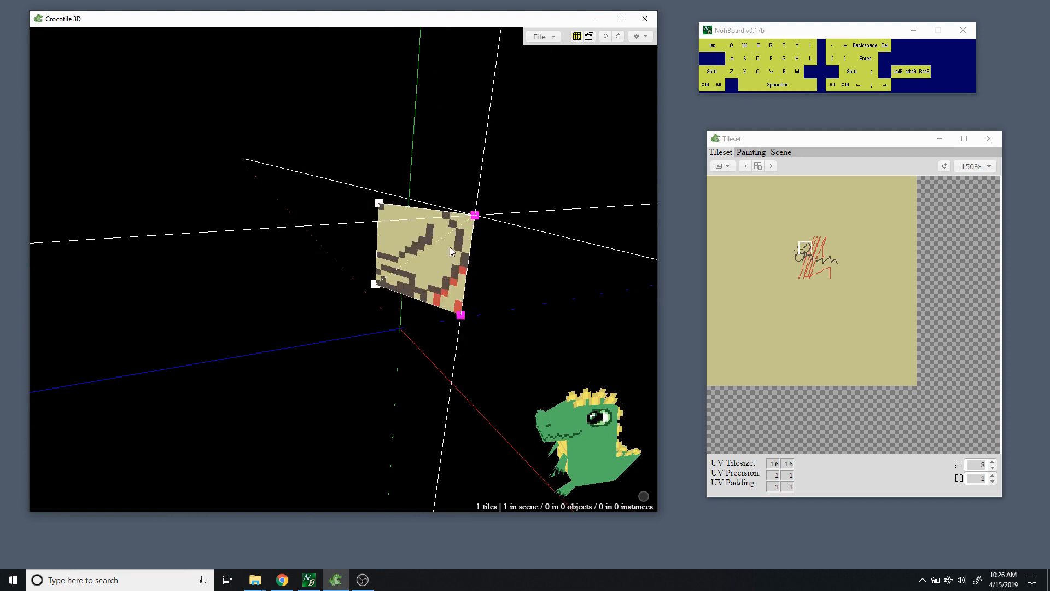
pyautogui.press('a')
pyautogui.press('a')
pyautogui.press('a')
pyautogui.press('a')
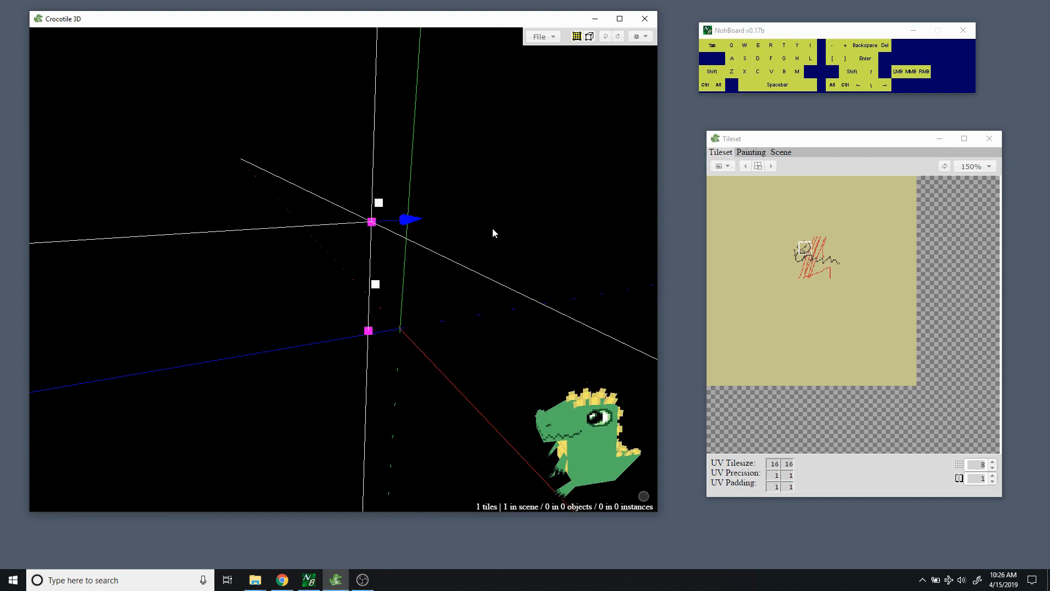
pyautogui.press('d')
pyautogui.press('d')
pyautogui.press('a')
pyautogui.press('d')
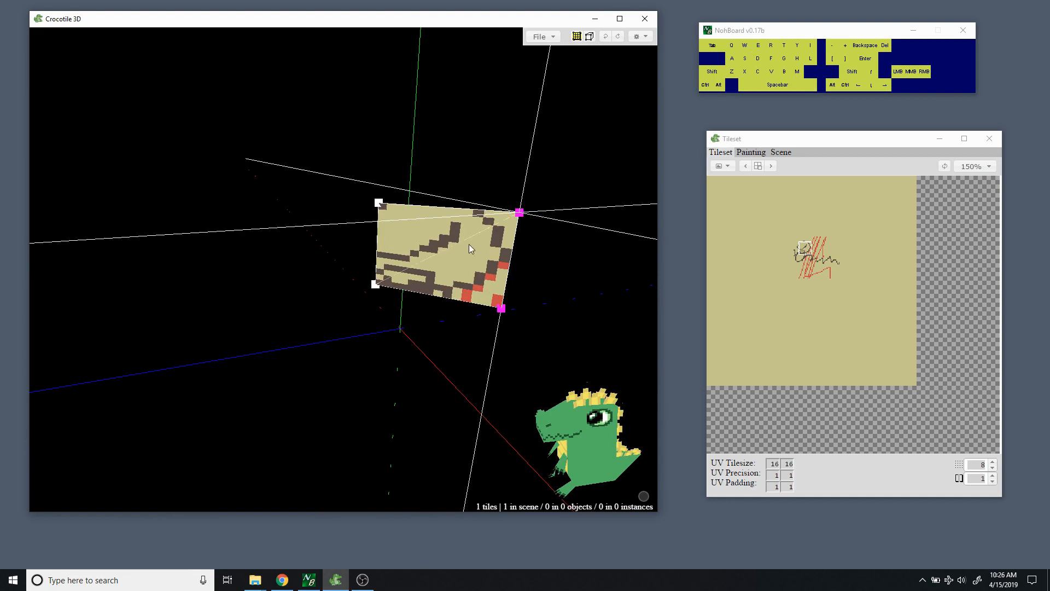
# Move the two right-hand vertices up and down, and from a more frontal angle shift them nearer and farther.
pyautogui.press('w')
pyautogui.press('s')
pyautogui.press('s')
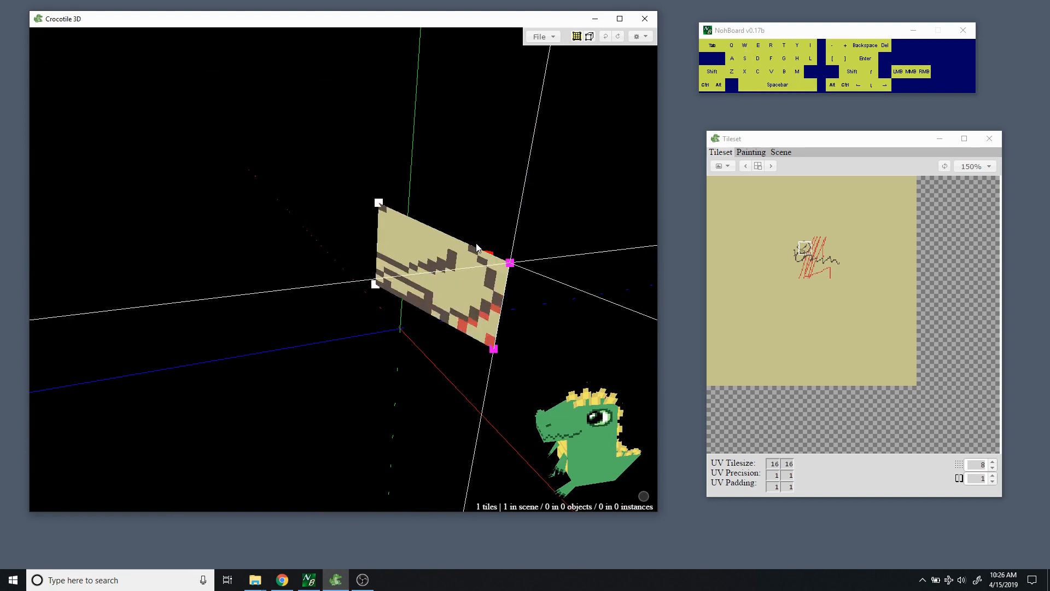
pyautogui.press('w')
pyautogui.press('space')
pyautogui.moveTo(475, 251); pyautogui.dragTo(448, 258)
pyautogui.hotkey('space', 's')
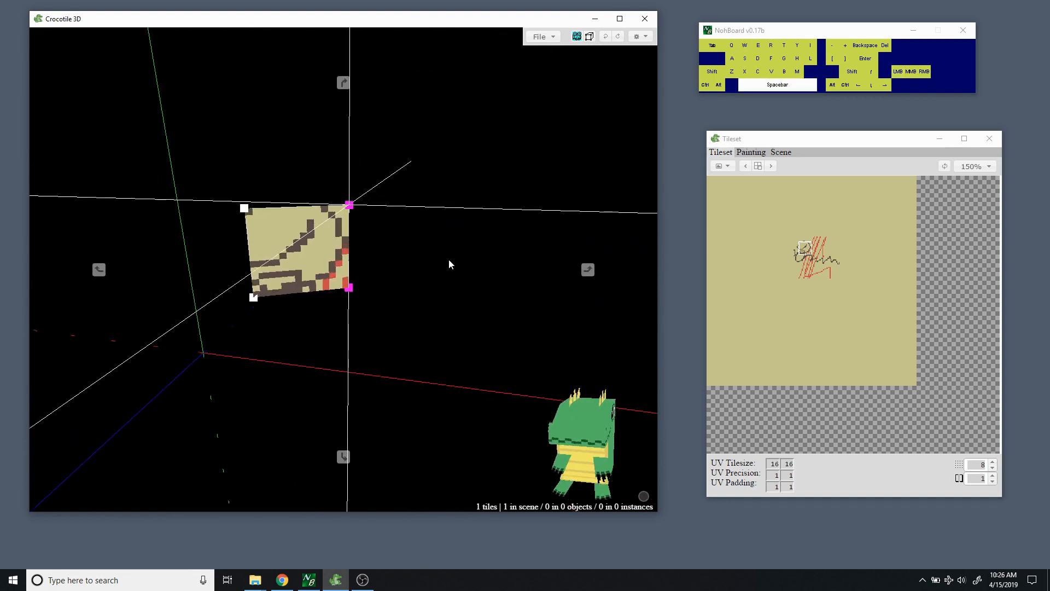
pyautogui.hotkey('space', 's')
pyautogui.hotkey('space', 'w')
# Move the two right-hand vertices sideways, vertically and in depth, and return them to their starting position.
pyautogui.press('d')
pyautogui.press('d')
pyautogui.press('a')
pyautogui.press('w')
pyautogui.press('w')
pyautogui.press('s')
pyautogui.press('s')
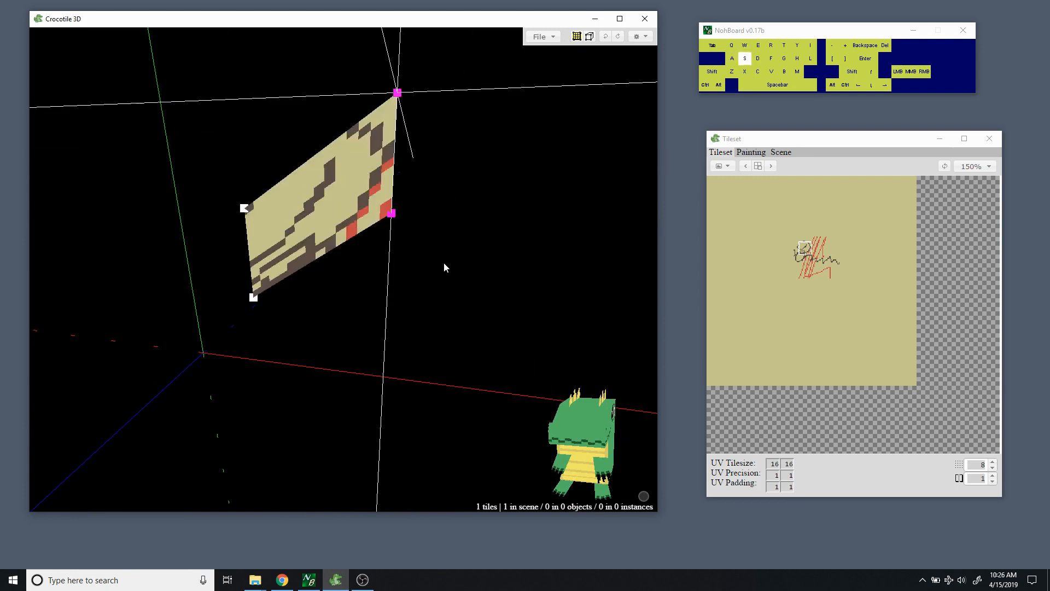
pyautogui.press('a')
pyautogui.hotkey('space', 'w')
pyautogui.hotkey('space', 'w')
pyautogui.hotkey('space', 's')
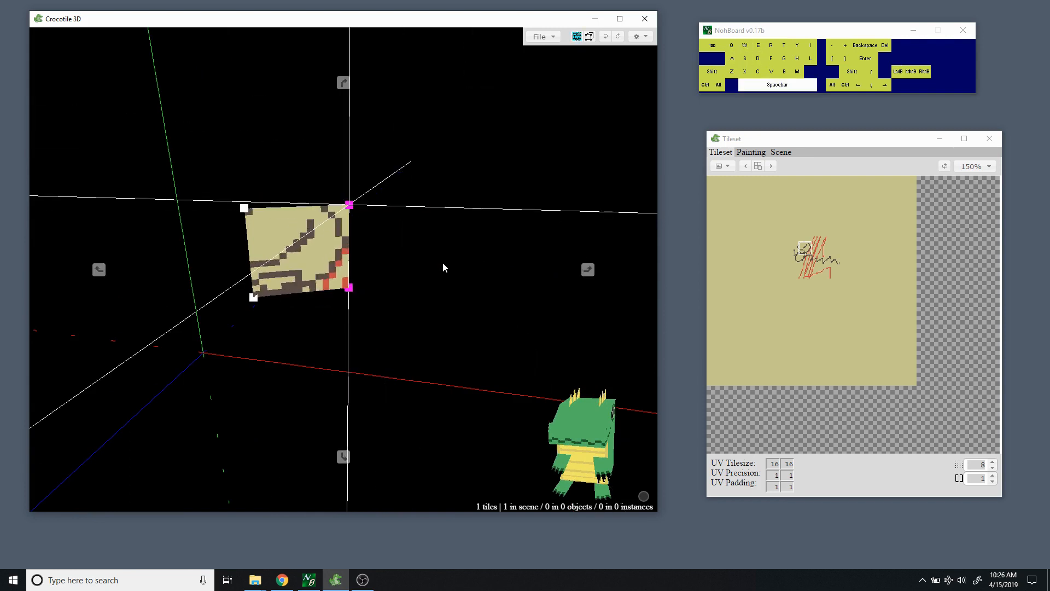
# Set the grid step value in the Tileset window to 4.
pyautogui.click(982, 465)
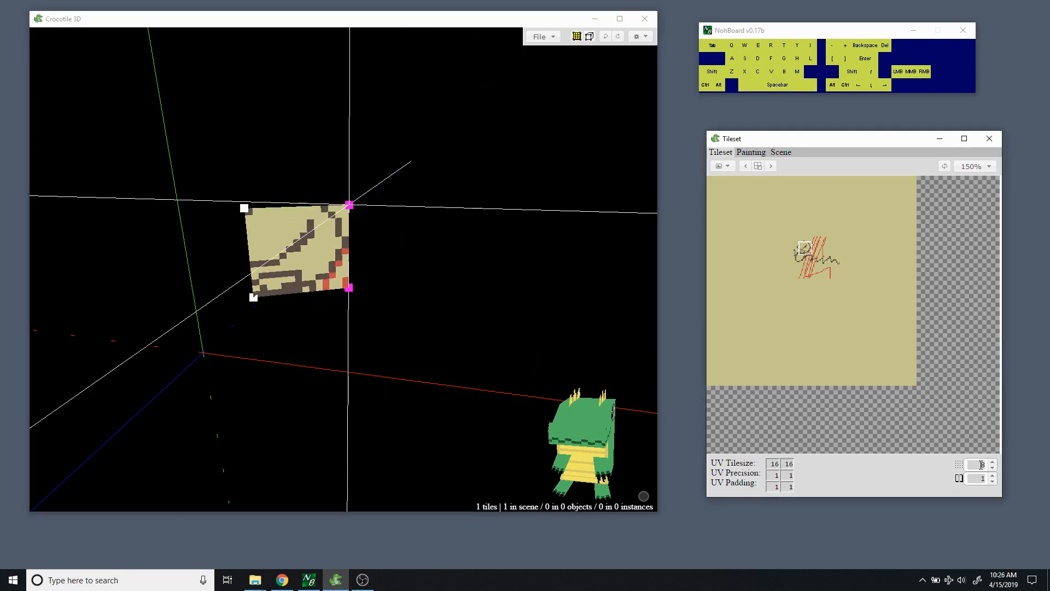
pyautogui.click(992, 468)
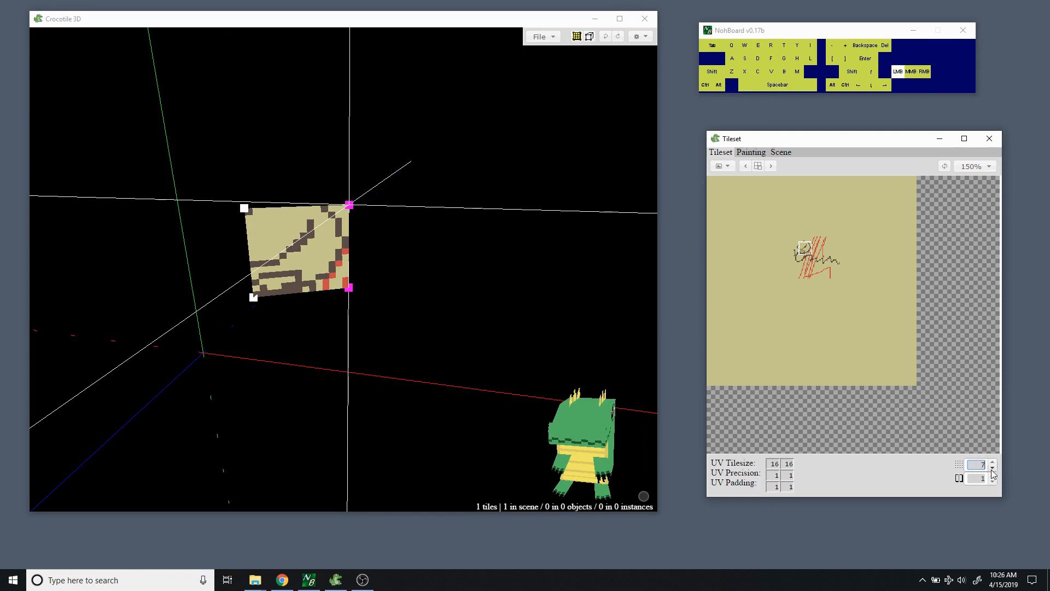
pyautogui.click(992, 468)
pyautogui.click(389, 230)
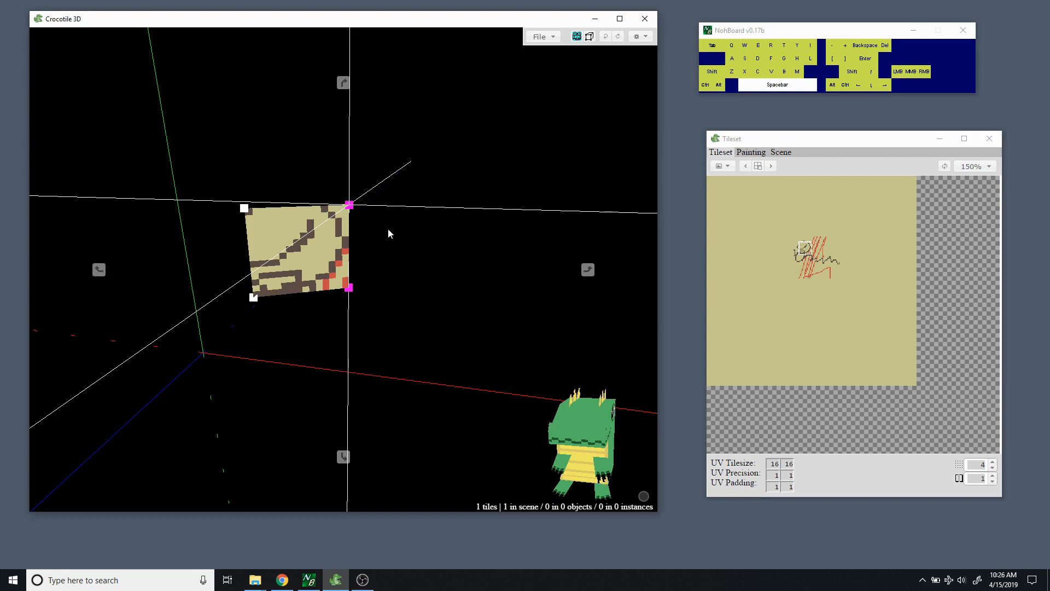
# Move the two right-hand vertices nearer and farther in the smaller grid steps and return them to their position.
pyautogui.hotkey('space', 's')
pyautogui.hotkey('space', 's')
pyautogui.hotkey('space', 'w')
pyautogui.hotkey('space', 's')
pyautogui.hotkey('space', 's')
pyautogui.hotkey('space', 's')
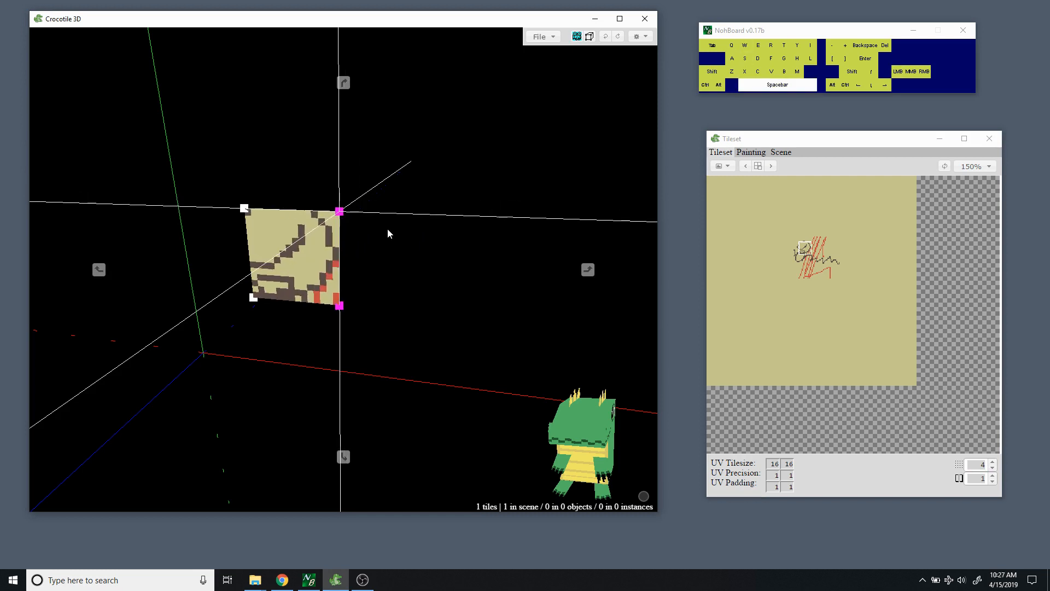
pyautogui.hotkey('space', 'w')
pyautogui.hotkey('space', 'w')
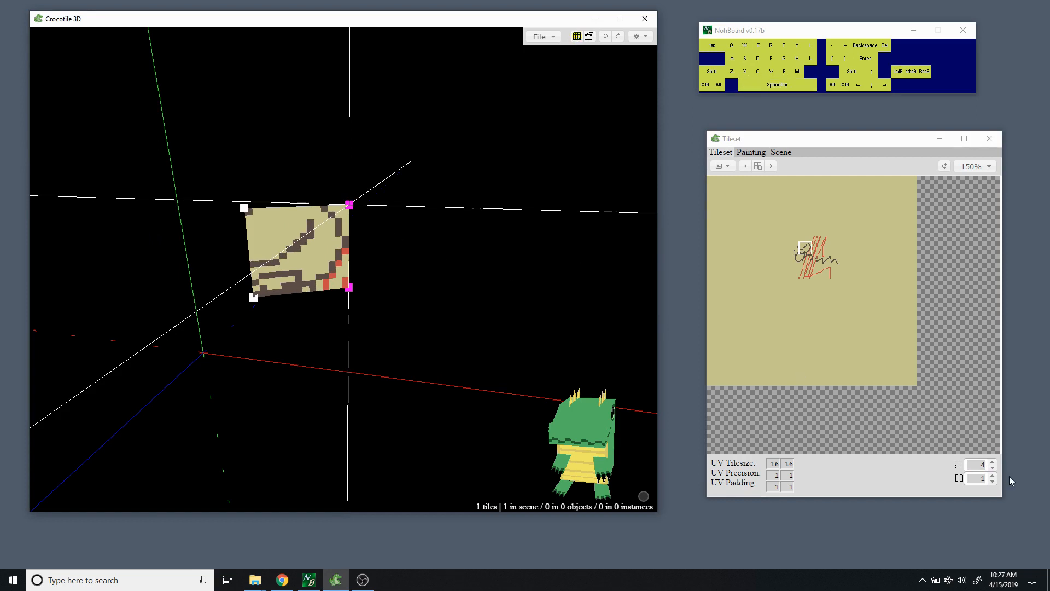
# Set the grid step value back to 8 and return to the scene.
pyautogui.click(993, 463)
pyautogui.click(993, 462)
pyautogui.click(993, 462)
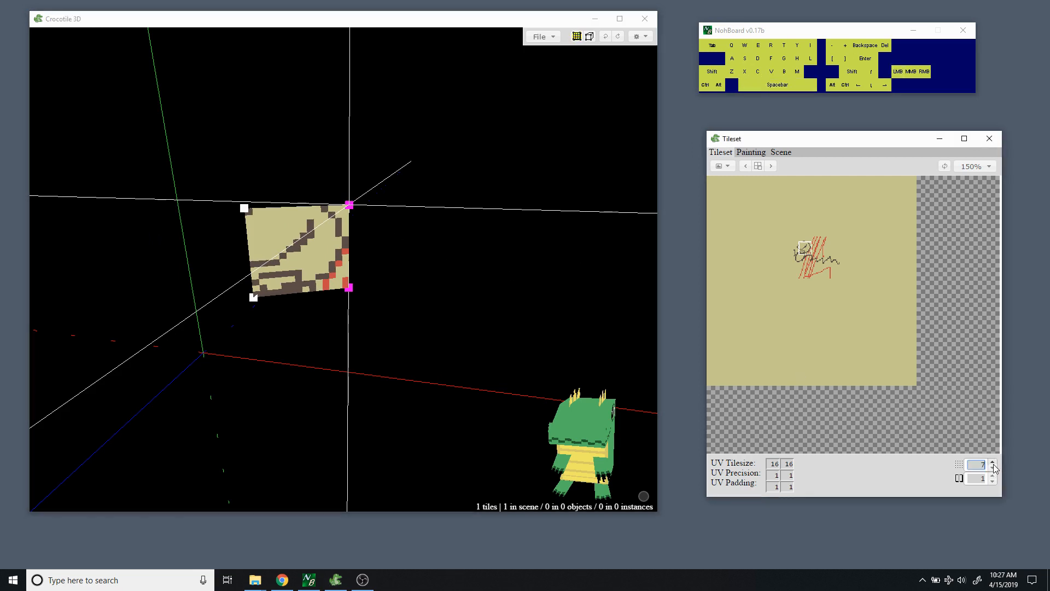
pyautogui.click(444, 310)
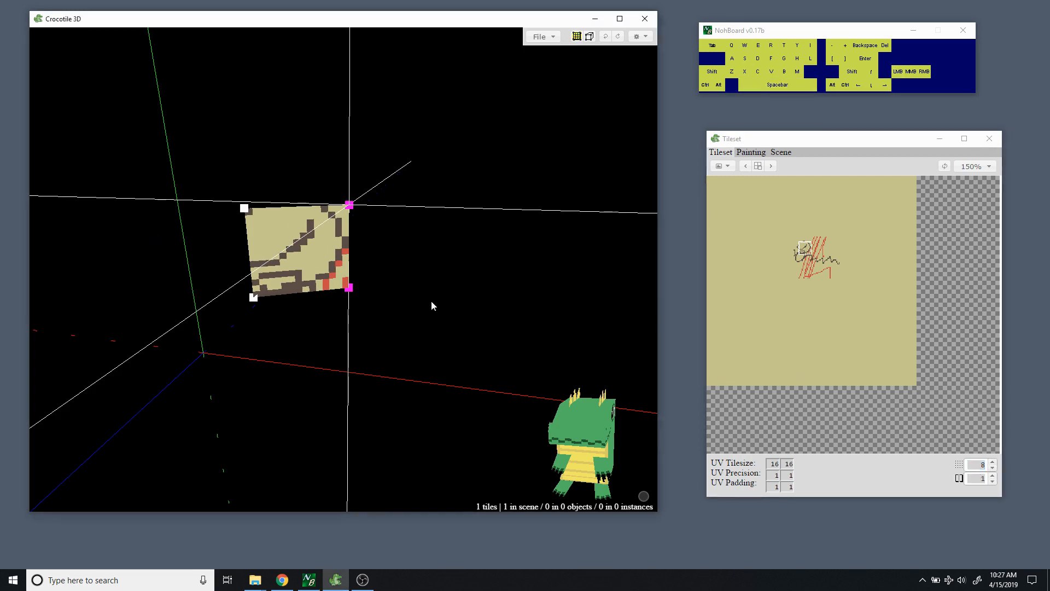
# Shift the two selected vertices along the red axis so the tile runs parallel to the blue axis, and inspect it from several angles.
pyautogui.hotkey('space', 's')
pyautogui.press('space')
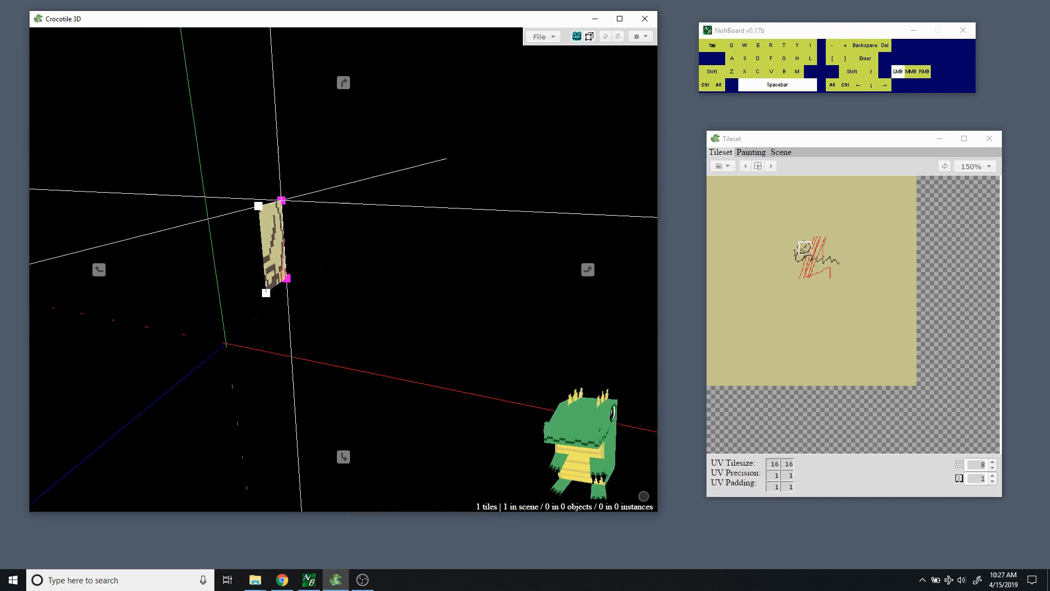
pyautogui.press('d')
pyautogui.press('space')
pyautogui.moveTo(343, 284); pyautogui.dragTo(343, 268, button='middle')
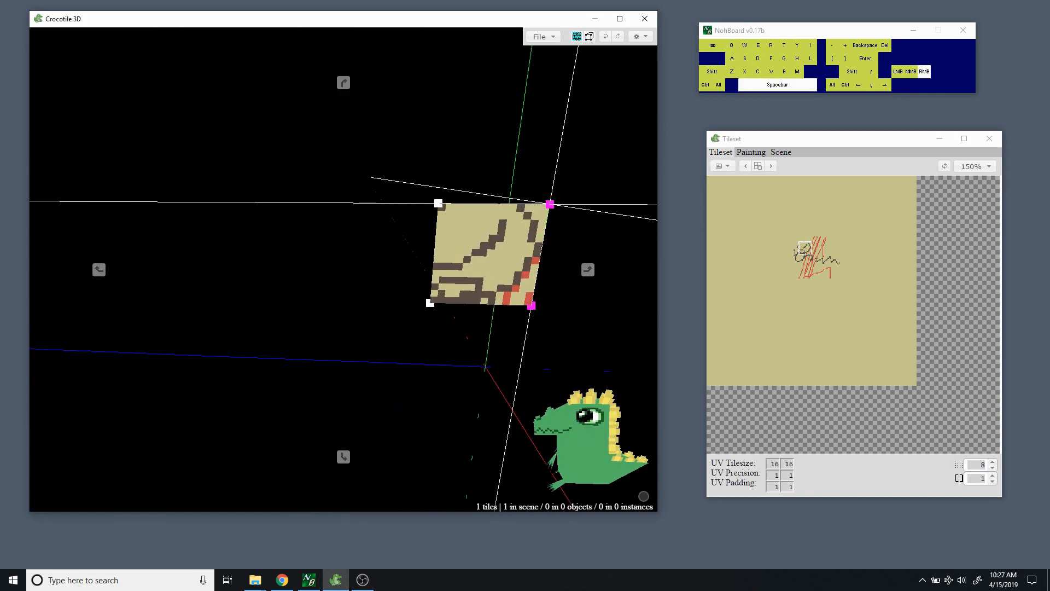
pyautogui.moveTo(344, 268); pyautogui.dragTo(273, 269, button='right')
pyautogui.moveTo(273, 269); pyautogui.dragTo(379, 311)
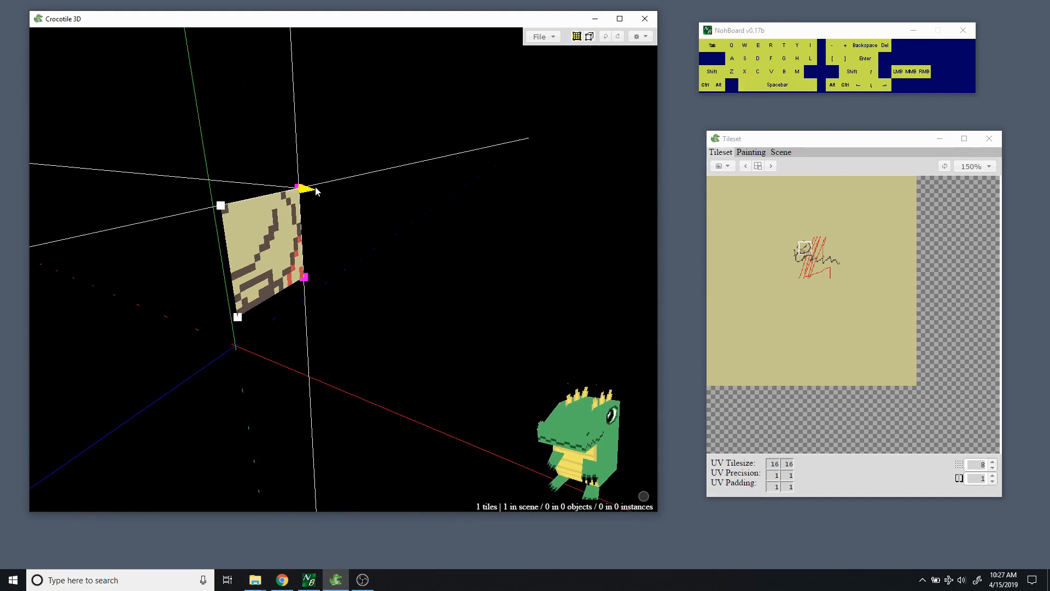
pyautogui.moveTo(376, 225); pyautogui.dragTo(366, 246)
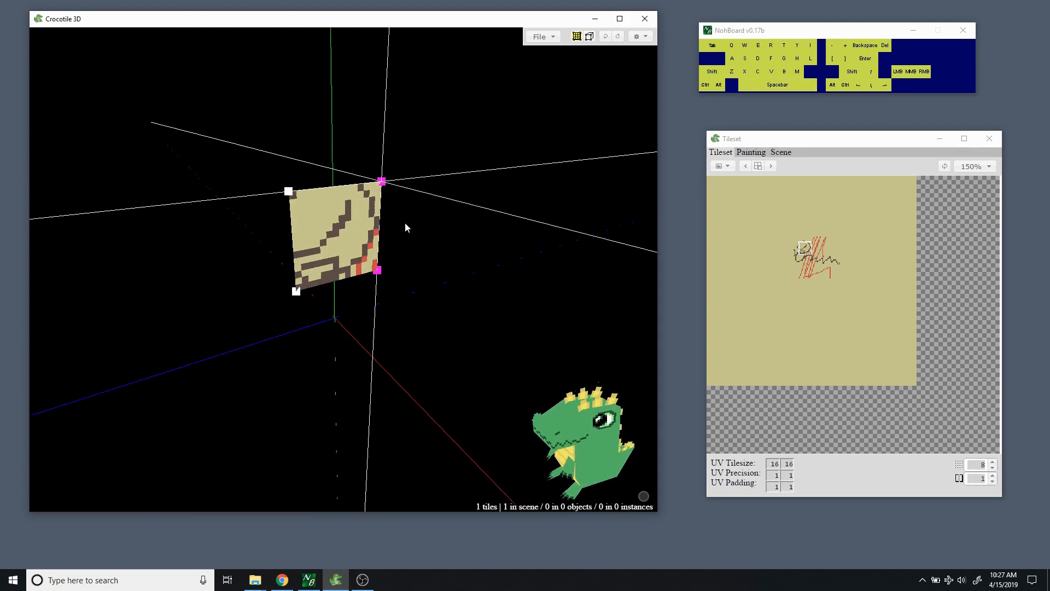
# Move only the 3D cursor down and back up along the tile's edge, without moving the selected vertices.
pyautogui.press('shift')
pyautogui.hotkey('shift', 's')
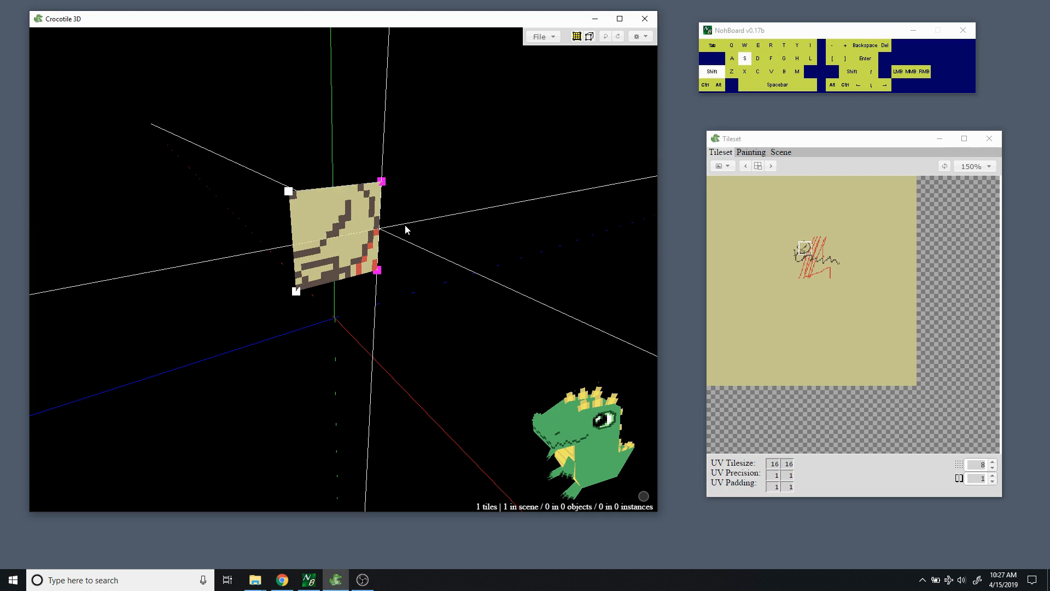
pyautogui.hotkey('shift', 'w')
pyautogui.hotkey('shift', 'w')
pyautogui.hotkey('shift', 's')
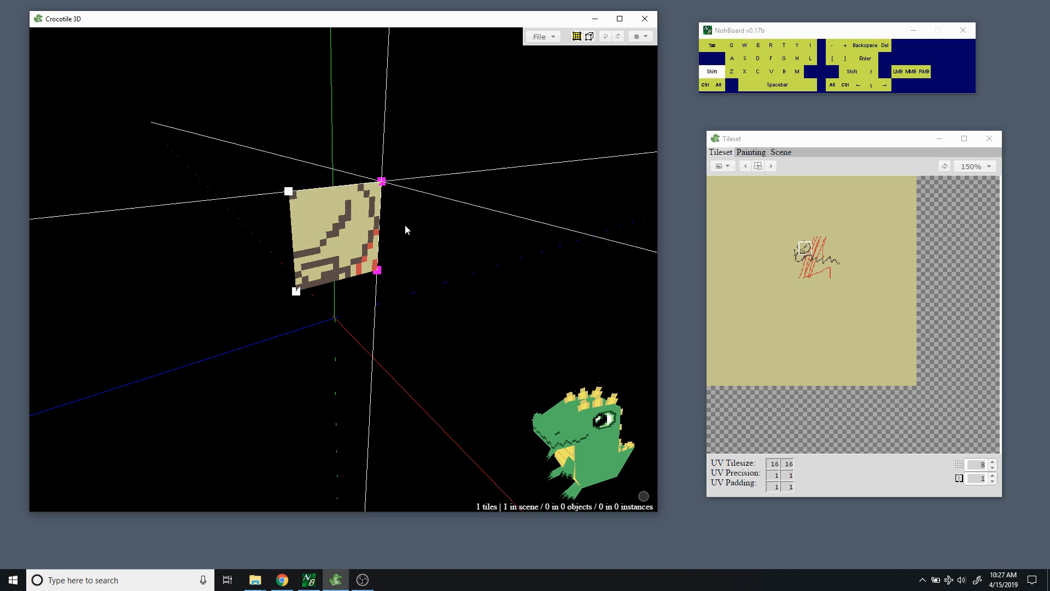
# Move only the 3D cursor along the tile's top edge and vertically and return it to the corner, keeping the selected vertices in place.
pyautogui.hotkey('shift', 'd')
pyautogui.hotkey('shift', 'a')
pyautogui.hotkey('shift', 'a')
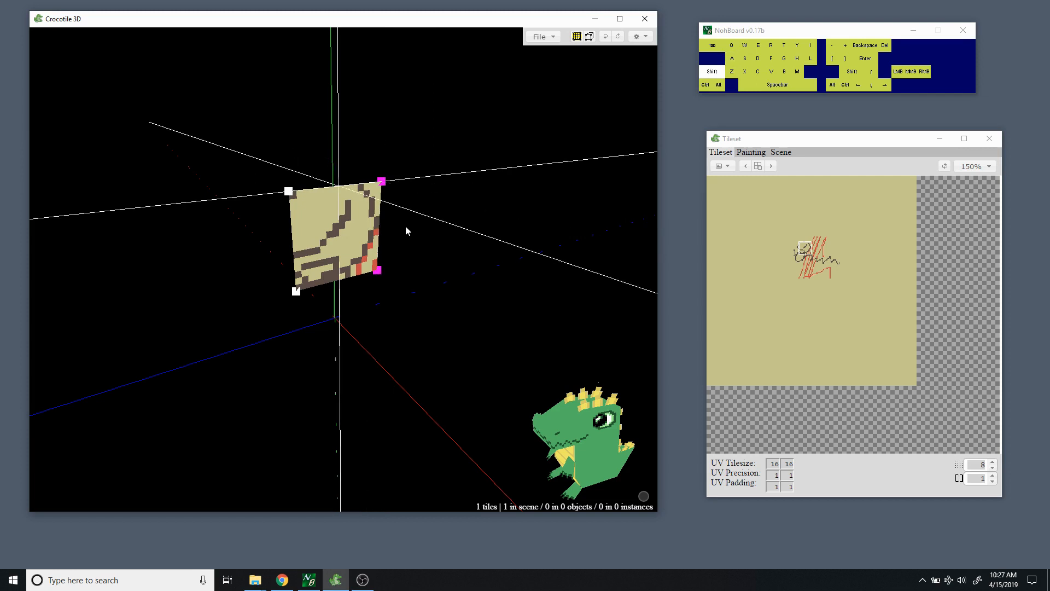
pyautogui.hotkey('shift', 'd')
pyautogui.hotkey('shift', 'w')
pyautogui.hotkey('shift', 's')
pyautogui.hotkey('shift', 's')
pyautogui.hotkey('shift', 'w')
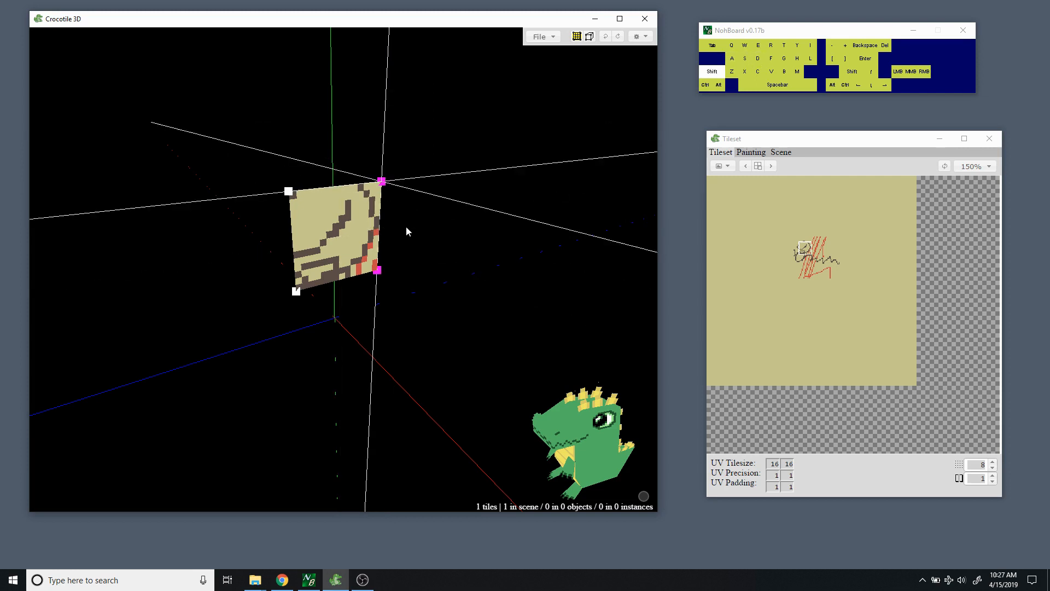
# Move only the 3D cursor in depth, perpendicular to the tile, and return it to the corner without moving the selected vertices.
pyautogui.hotkey('shift', 'space')
pyautogui.hotkey('shift', 'space')
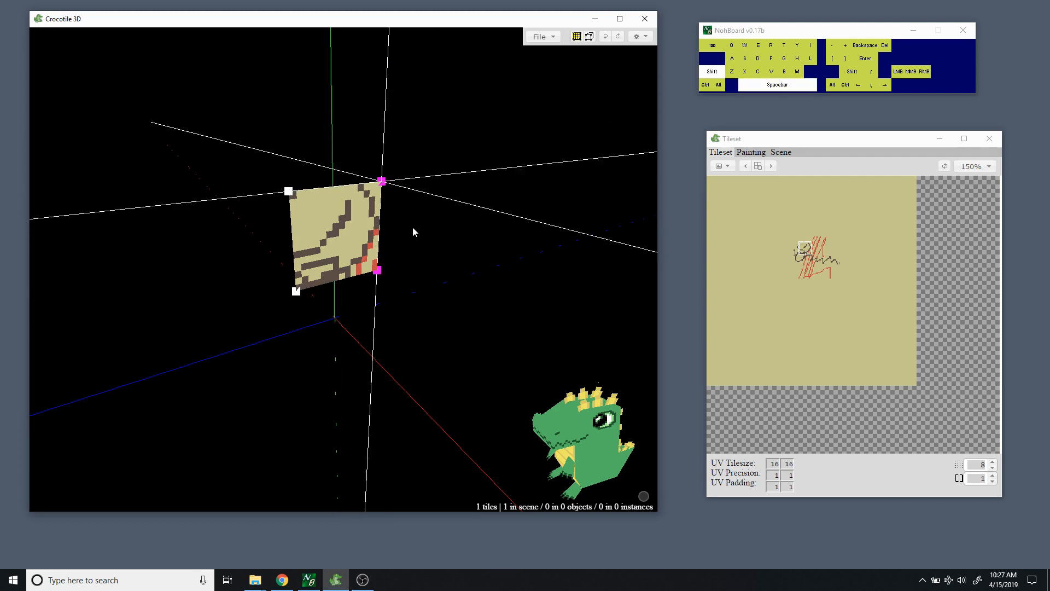
pyautogui.hotkey('shift', 'space', 'w')
pyautogui.hotkey('shift', 'space', 'w')
pyautogui.hotkey('shift', 'space', 's')
pyautogui.hotkey('shift', 'space', 's')
pyautogui.hotkey('shift', 'space', 's')
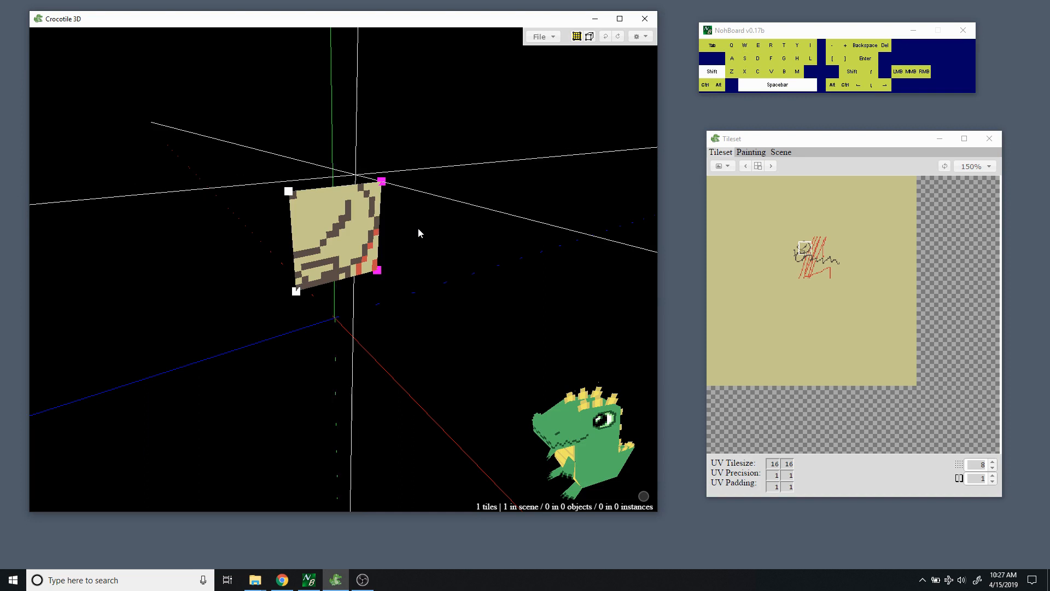
pyautogui.hotkey('shift', 'space', 'w')
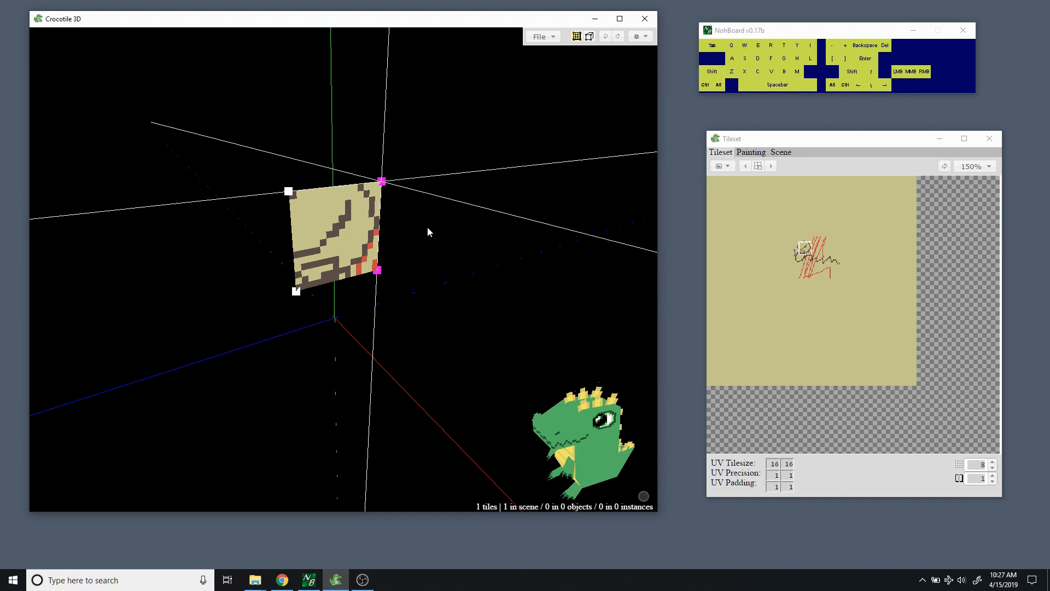
# Move the two selected vertices together with the 3D cursor, widening the tile by one grid step, and return them to their position.
pyautogui.press('w')
pyautogui.press('s')
pyautogui.press('d')
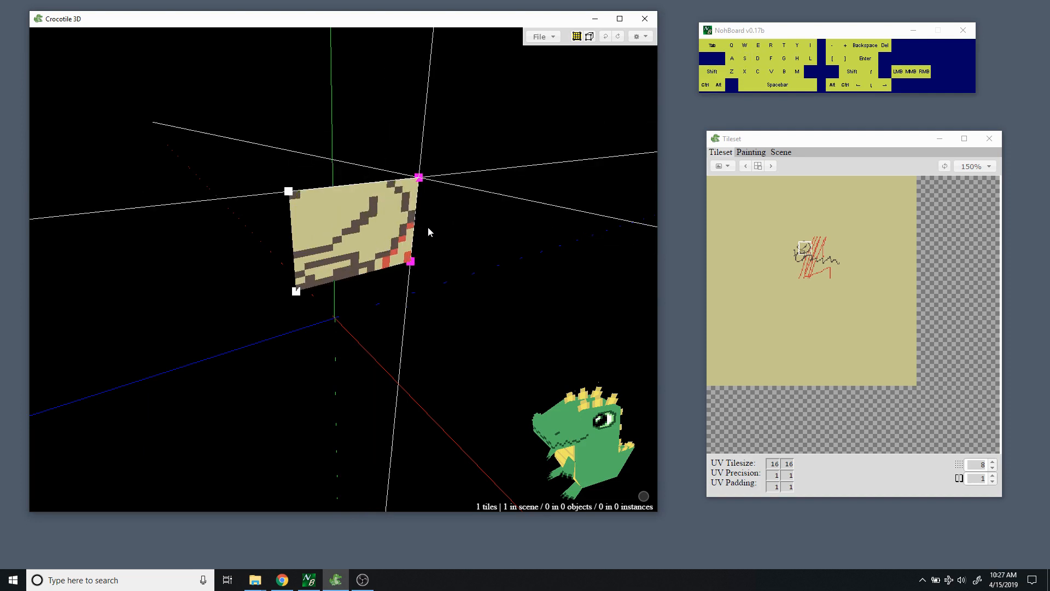
pyautogui.press('a')
pyautogui.press('space')
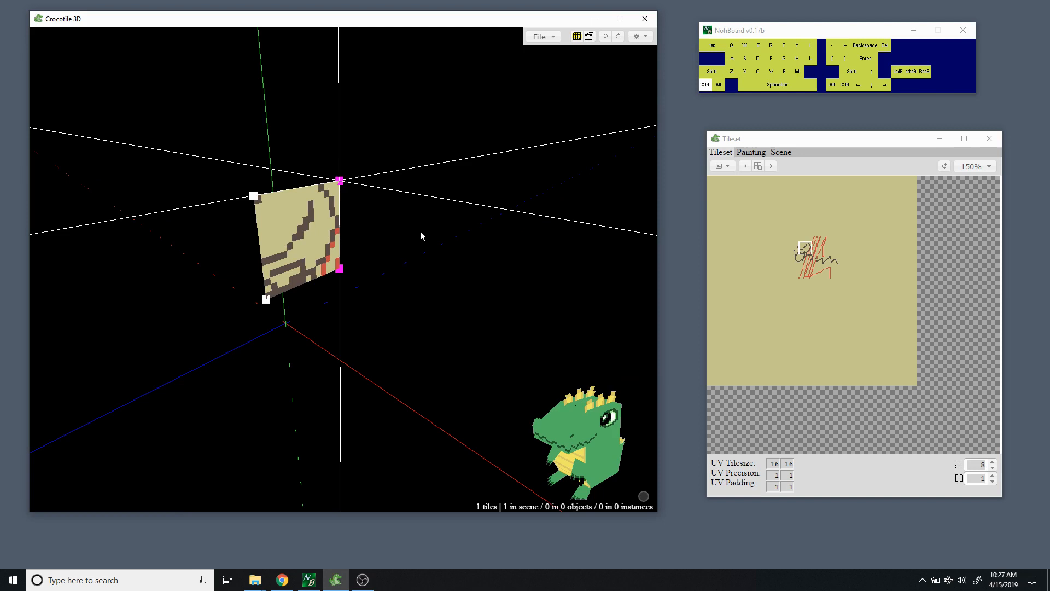
pyautogui.hotkey('ctrl', 'y')
pyautogui.hotkey('ctrl', 'z')
pyautogui.press('space')
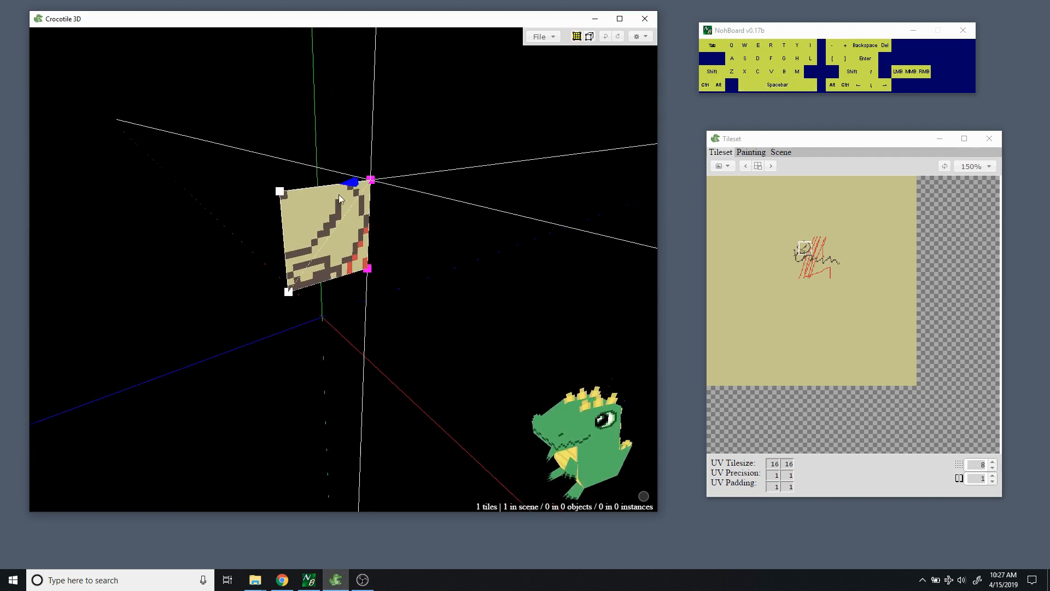
# Select the whole tile by its face and move it up and down in grid steps, returning it to its position.
pyautogui.click(360, 202)
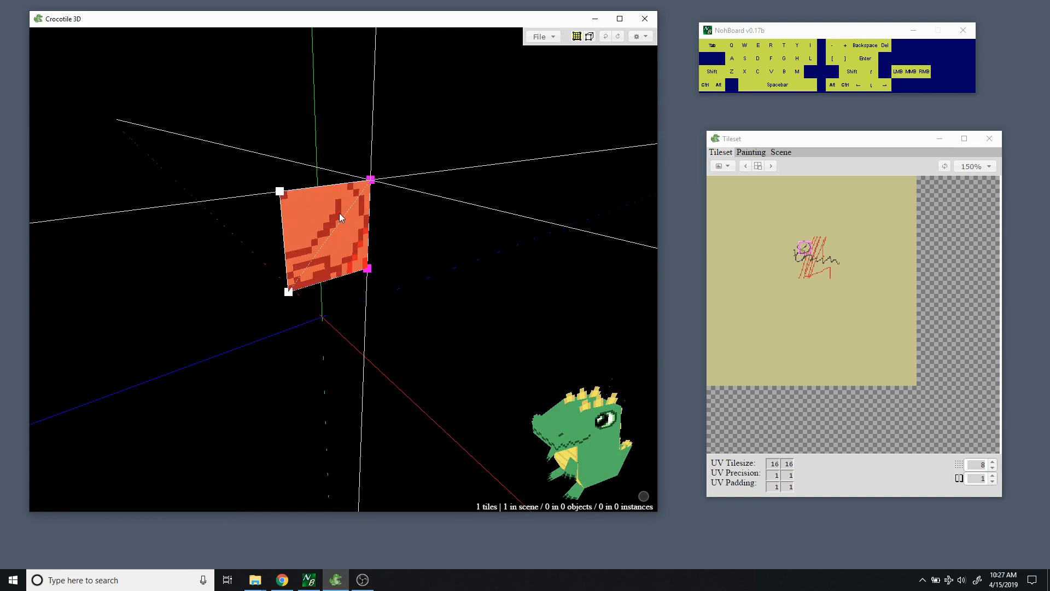
pyautogui.press('w')
pyautogui.press('w')
pyautogui.press('s')
pyautogui.press('s')
pyautogui.press('w')
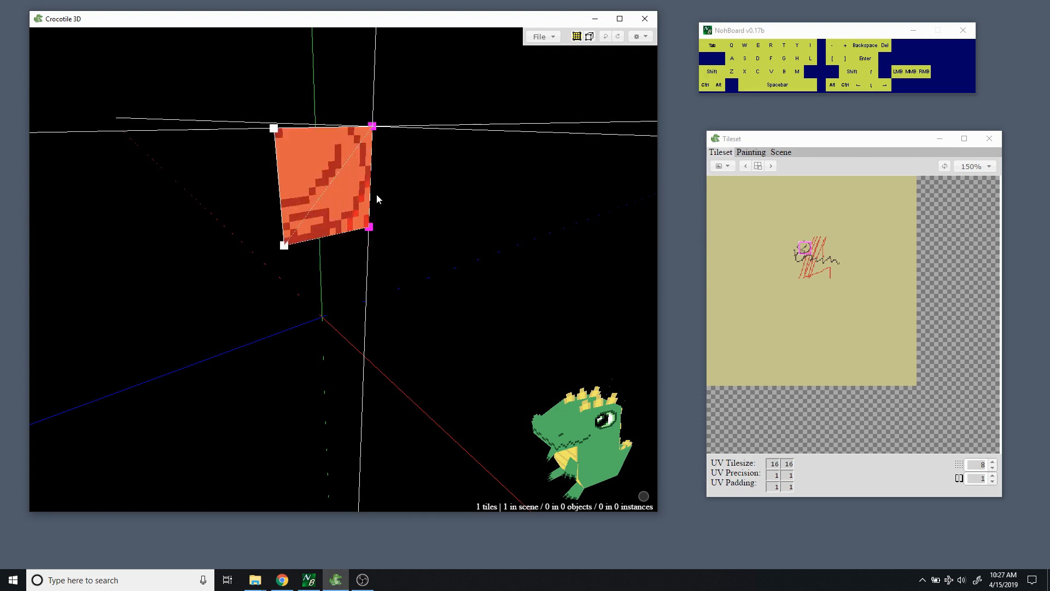
pyautogui.press('s')
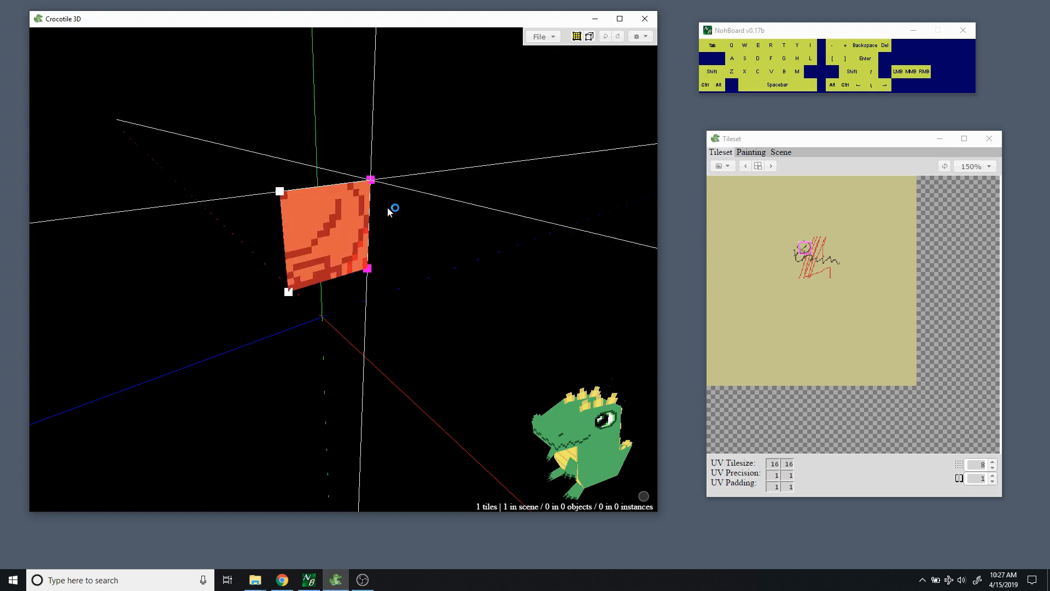
# Add the tile's near upper vertex to the selection and move the selection up and back down one grid step.
pyautogui.click(287, 193)
pyautogui.press('w')
pyautogui.press('s')
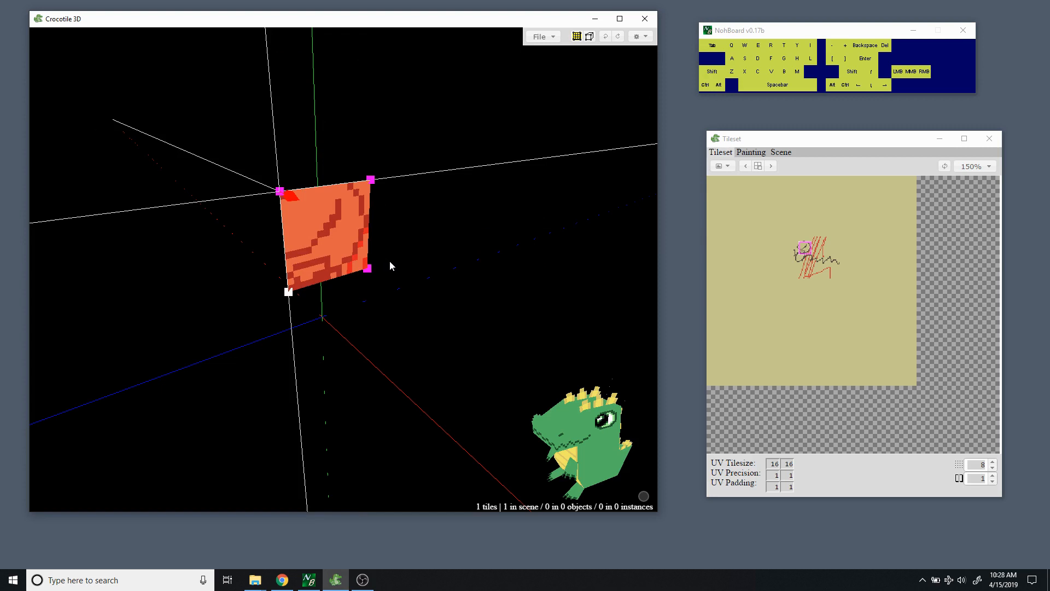
# Deselect all vertices and the tile face, select everything in the scene, and deselect everything again.
pyautogui.hotkey('ctrl', 'd')
pyautogui.press('ctrl')
pyautogui.press('ctrl')
pyautogui.hotkey('ctrl', 'd')
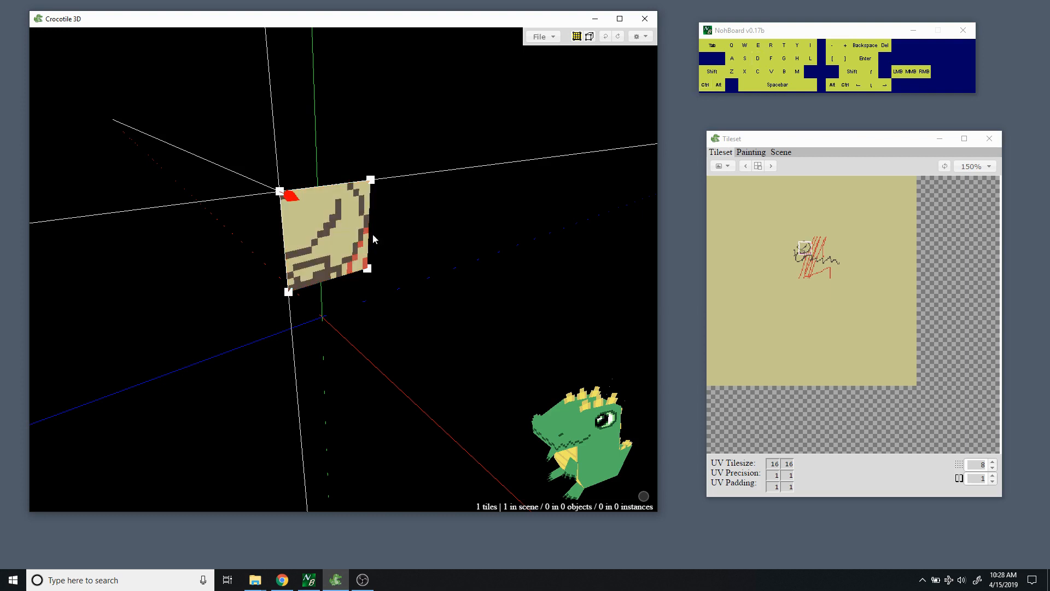
pyautogui.press('space')
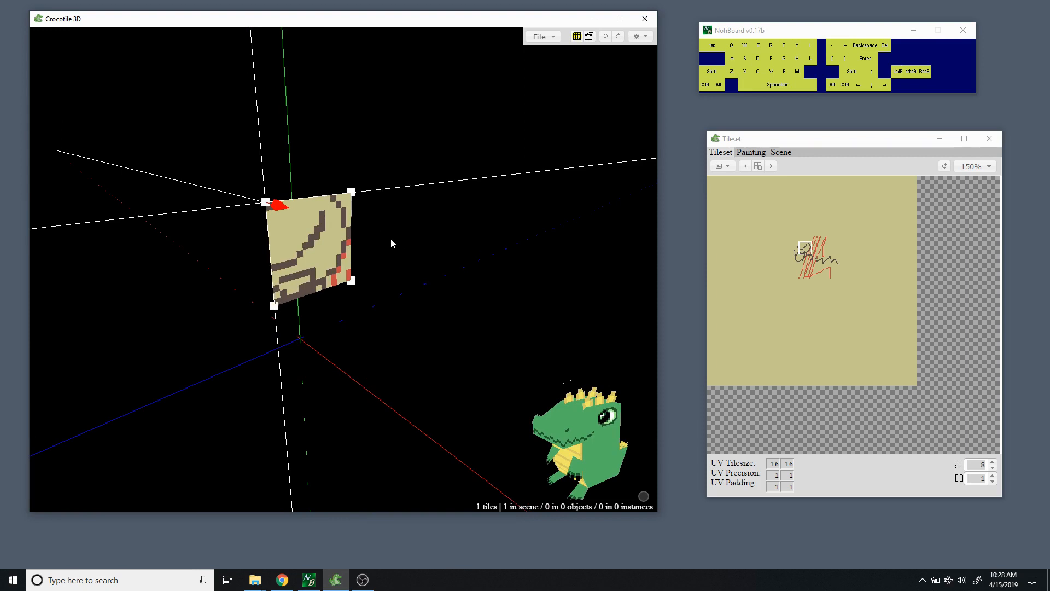
pyautogui.hotkey('ctrl', 'a')
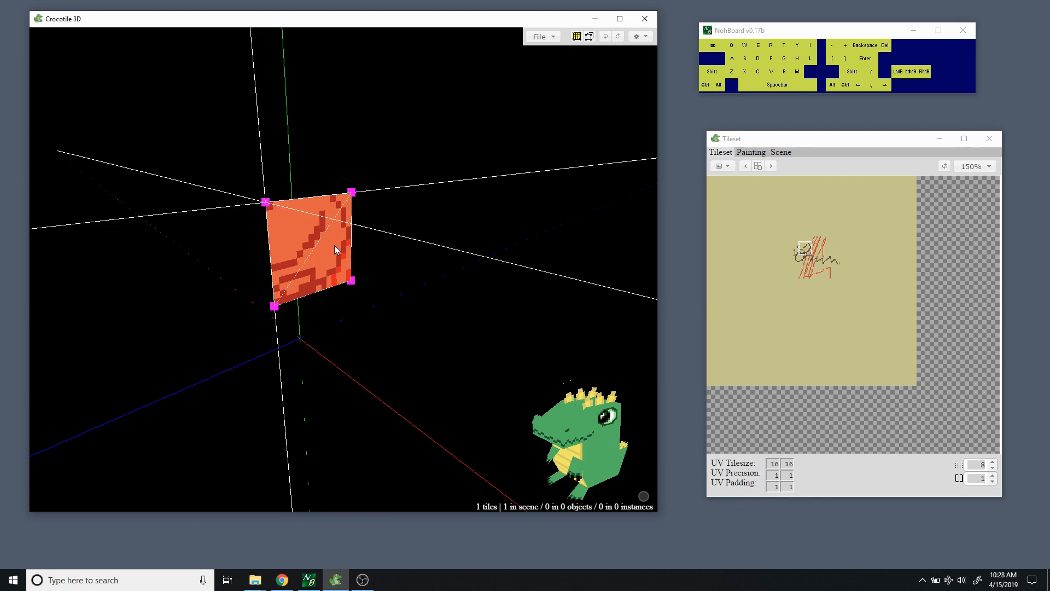
pyautogui.press('ctrl')
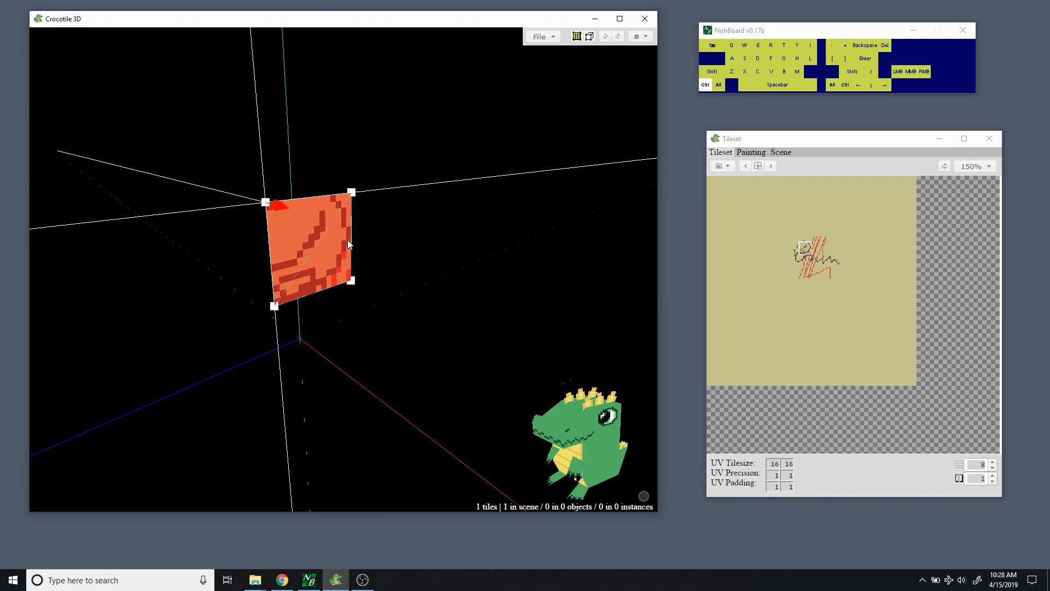
pyautogui.hotkey('ctrl', 'd')
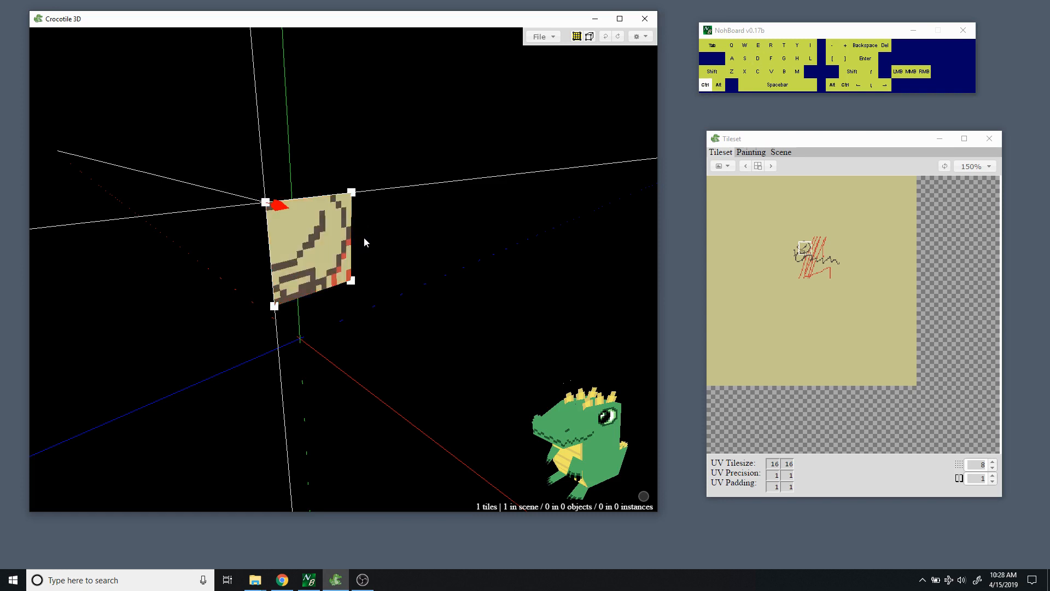
pyautogui.press('space')
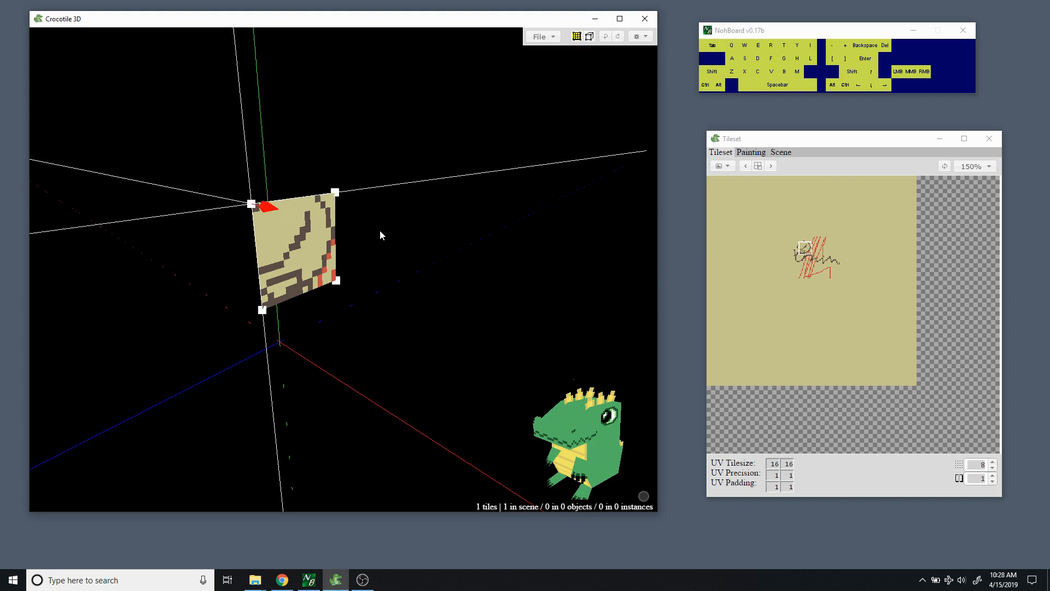
# Return to drawing mode and place a second vertical tile at right angles to the first, joined along its near edge.
pyautogui.moveTo(381, 235); pyautogui.dragTo(468, 176, button='right')
pyautogui.click(348, 224)
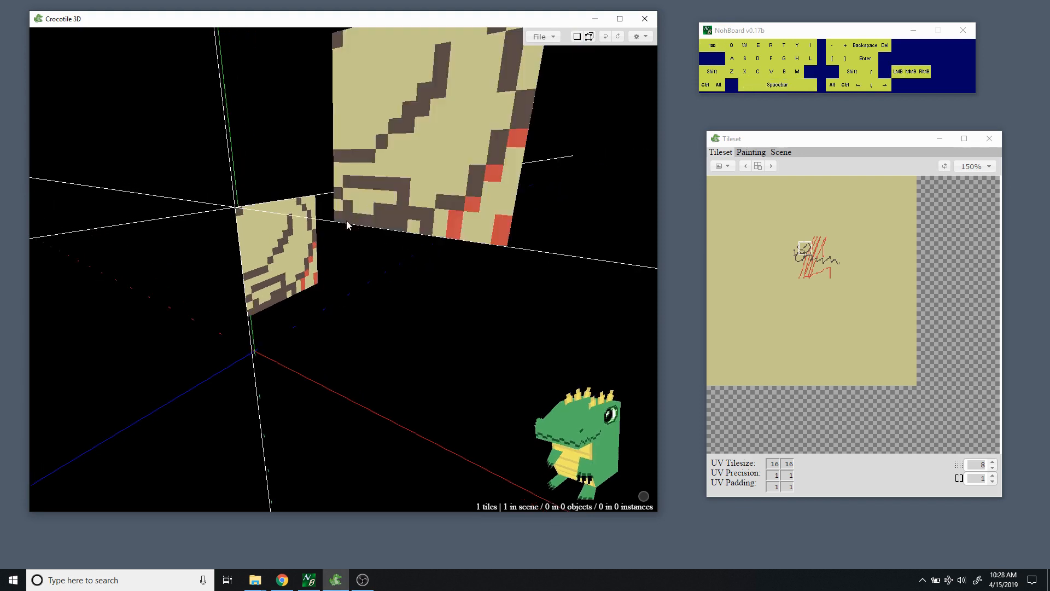
pyautogui.press('w')
pyautogui.press('s')
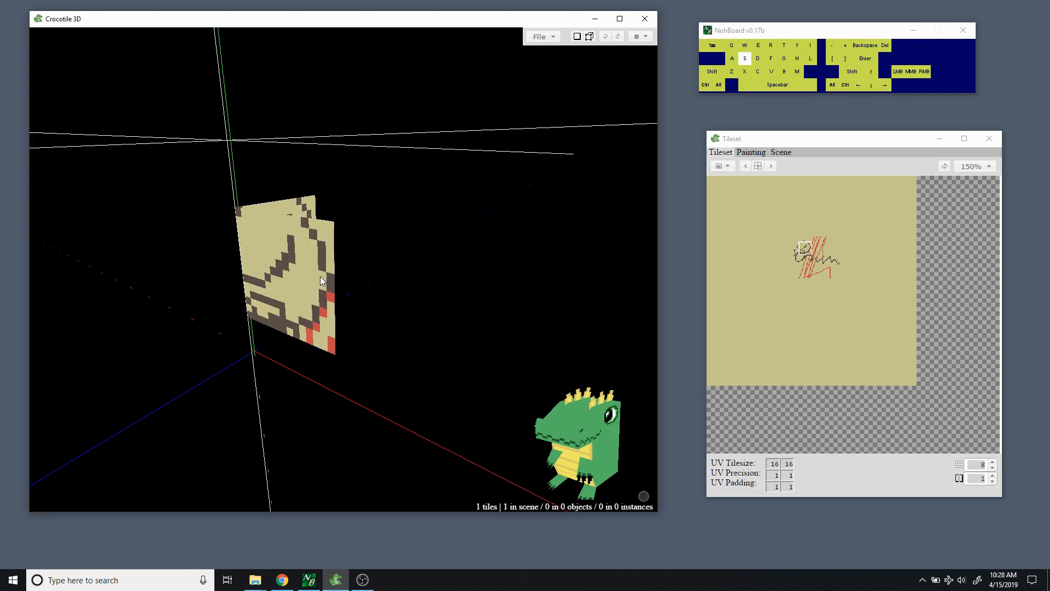
pyautogui.press('space')
pyautogui.press('space')
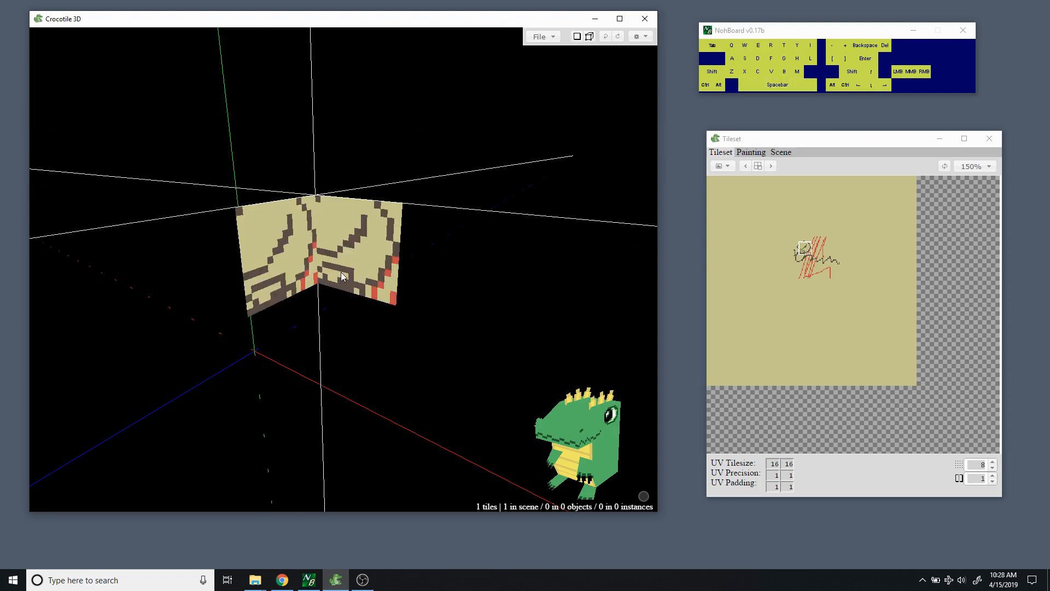
pyautogui.press('w')
pyautogui.press('space')
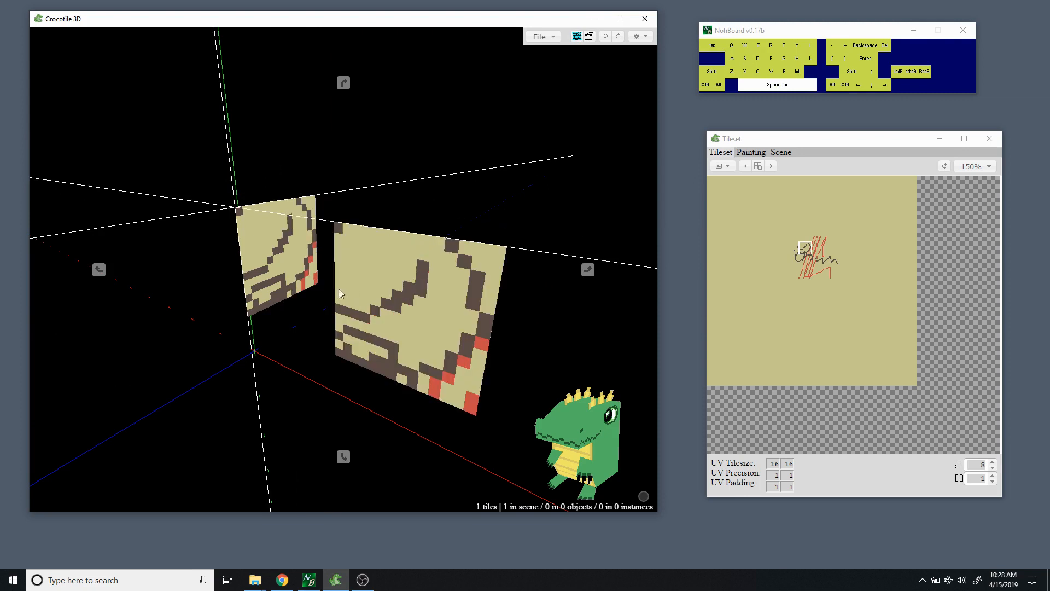
pyautogui.moveTo(276, 290); pyautogui.dragTo(342, 293)
pyautogui.moveTo(341, 293); pyautogui.dragTo(416, 260, button='right')
pyautogui.click(147, 288)
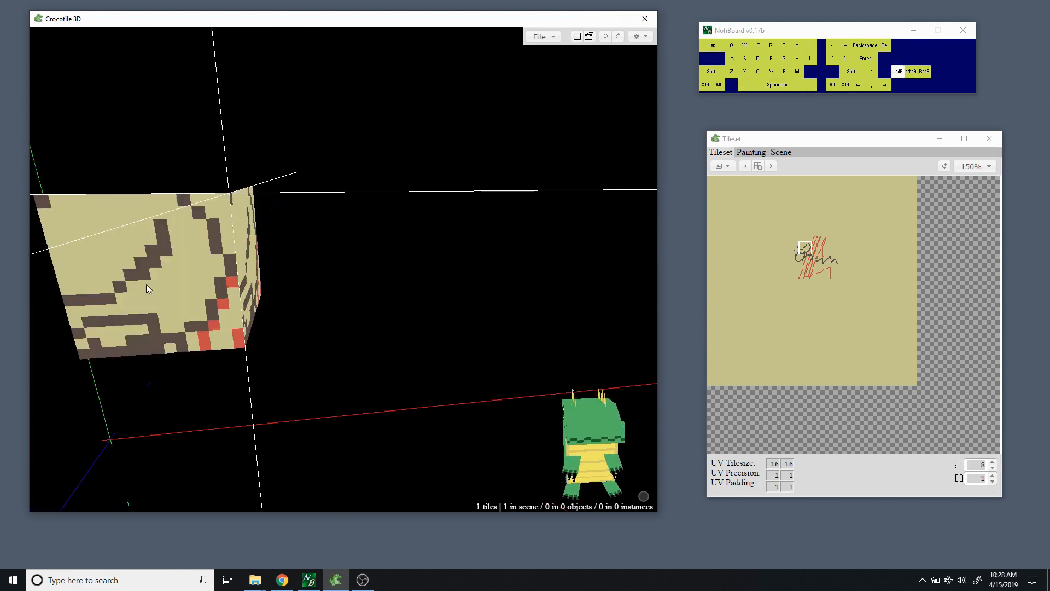
pyautogui.press('space')
# Place a third tile horizontally, level with the upper edges of the two vertical tiles.
pyautogui.moveTo(327, 255); pyautogui.dragTo(418, 227, button='right')
pyautogui.moveTo(327, 255); pyautogui.dragTo(327, 306, button='middle')
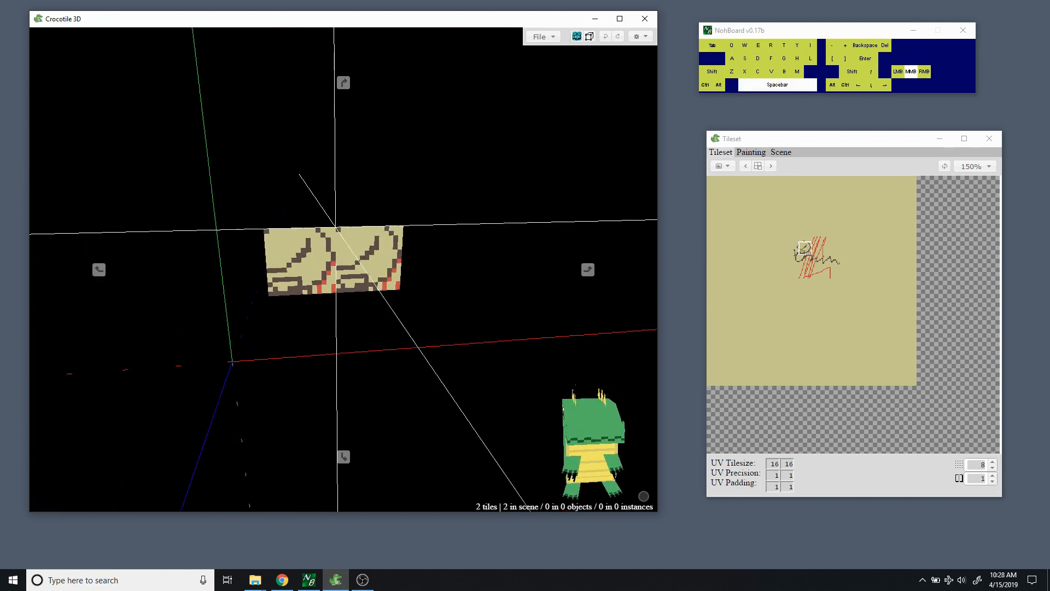
pyautogui.moveTo(339, 253)
pyautogui.mouseDown()
pyautogui.moveTo(372, 262)
pyautogui.moveTo(337, 265)
pyautogui.mouseUp()
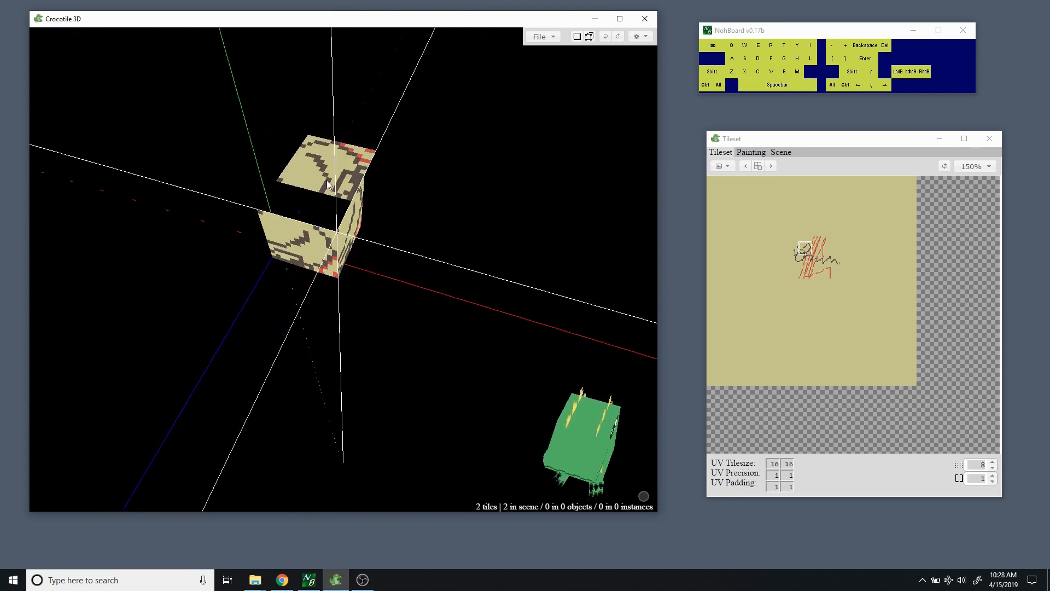
pyautogui.press('space')
pyautogui.moveTo(424, 195); pyautogui.dragTo(382, 163)
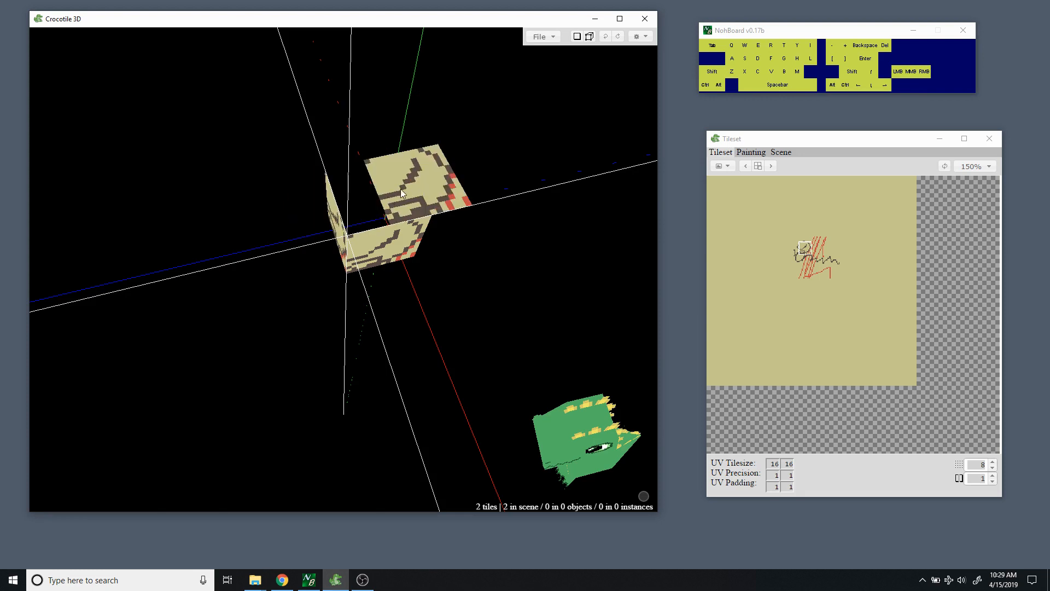
pyautogui.click(402, 189)
# Select the horizontal tile in edit mode, move it one grid step onto the two vertical tiles as a lid, and deselect it.
pyautogui.press('Tab')
pyautogui.click(422, 184)
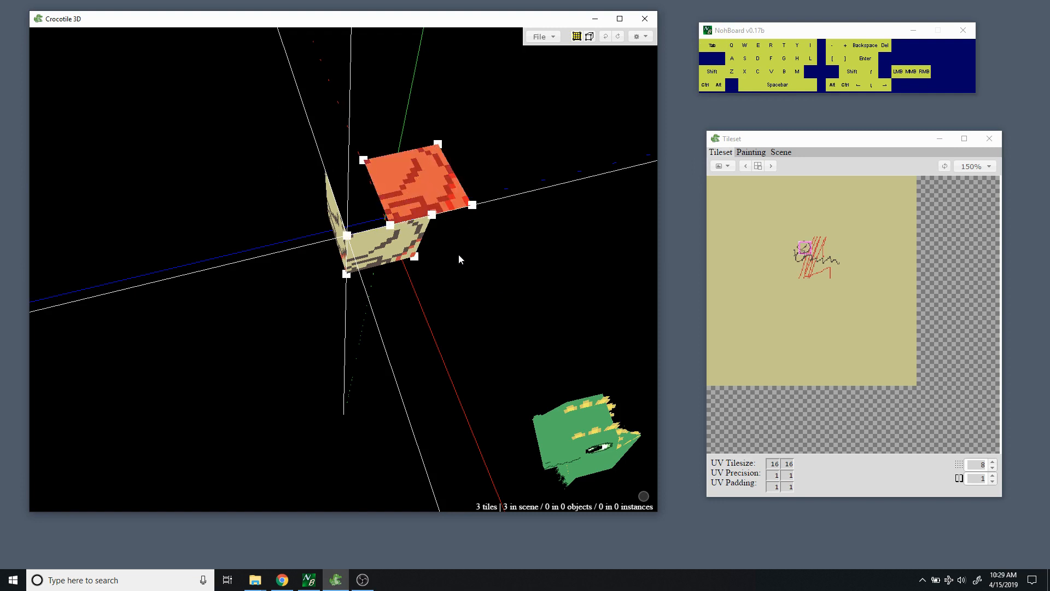
pyautogui.press('a')
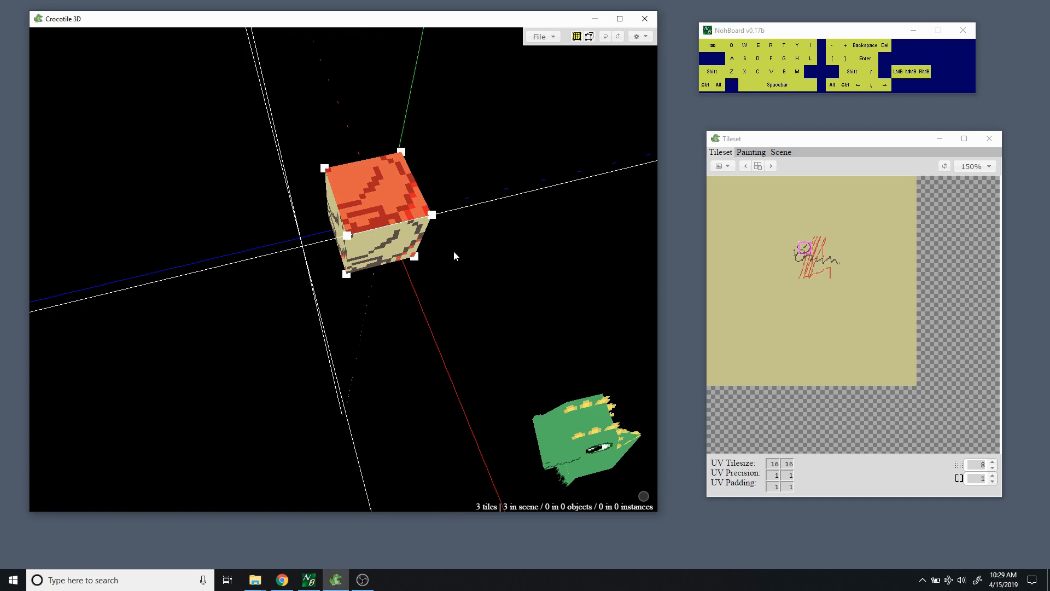
pyautogui.hotkey('ctrl', 'd')
# Select the corner vertex shared by the three tiles and move it down and back up in grid steps.
pyautogui.press('space')
pyautogui.moveTo(396, 331); pyautogui.dragTo(399, 298)
pyautogui.press('space')
pyautogui.moveTo(366, 332); pyautogui.dragTo(287, 310)
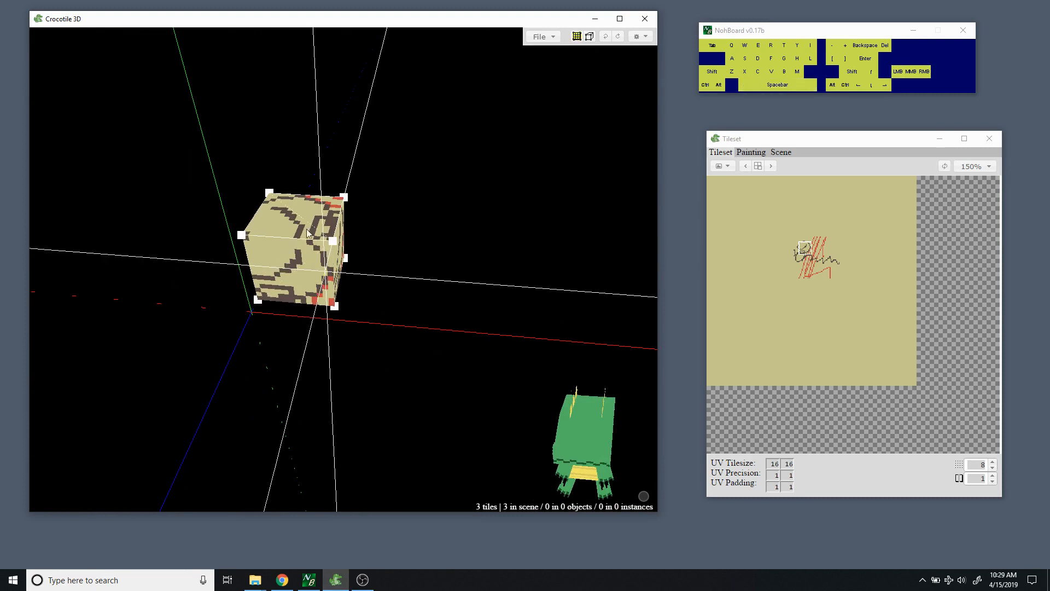
pyautogui.moveTo(389, 260); pyautogui.dragTo(298, 246)
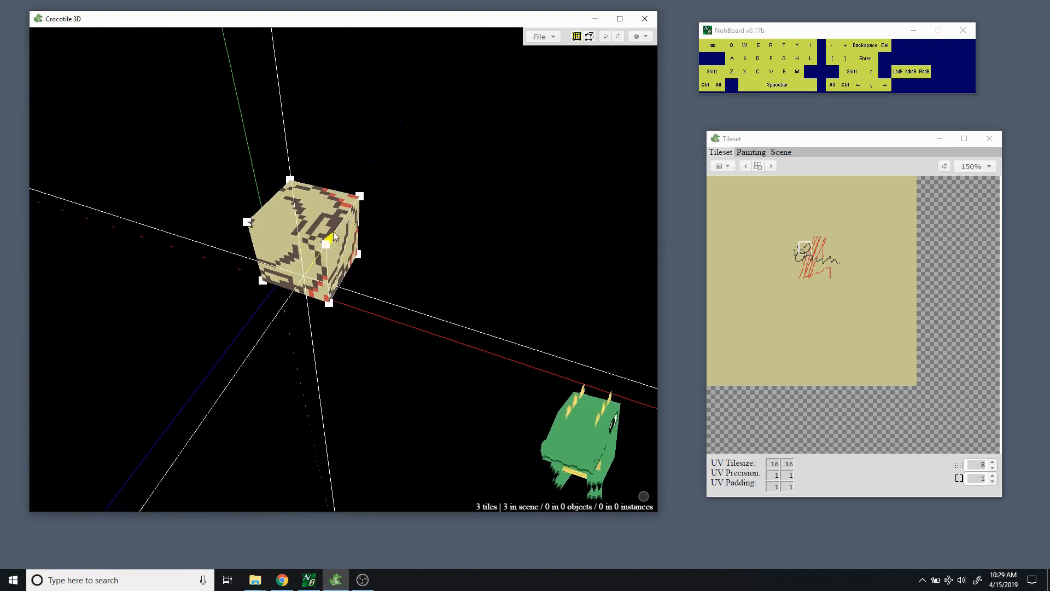
pyautogui.moveTo(426, 248); pyautogui.dragTo(403, 259)
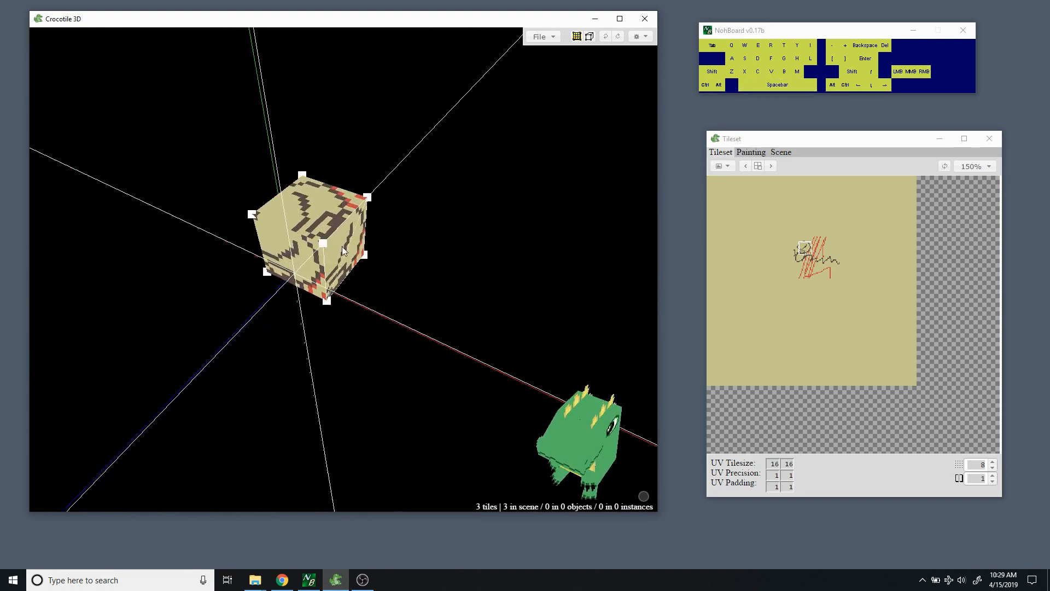
pyautogui.click(324, 243)
pyautogui.press('s')
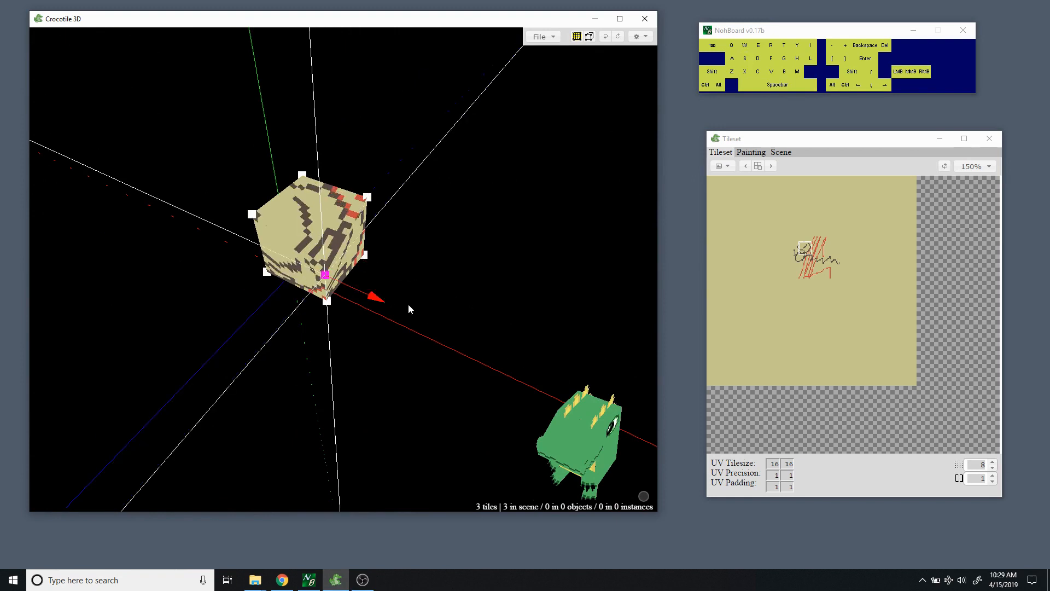
pyautogui.press('w')
pyautogui.press('w')
pyautogui.press('s')
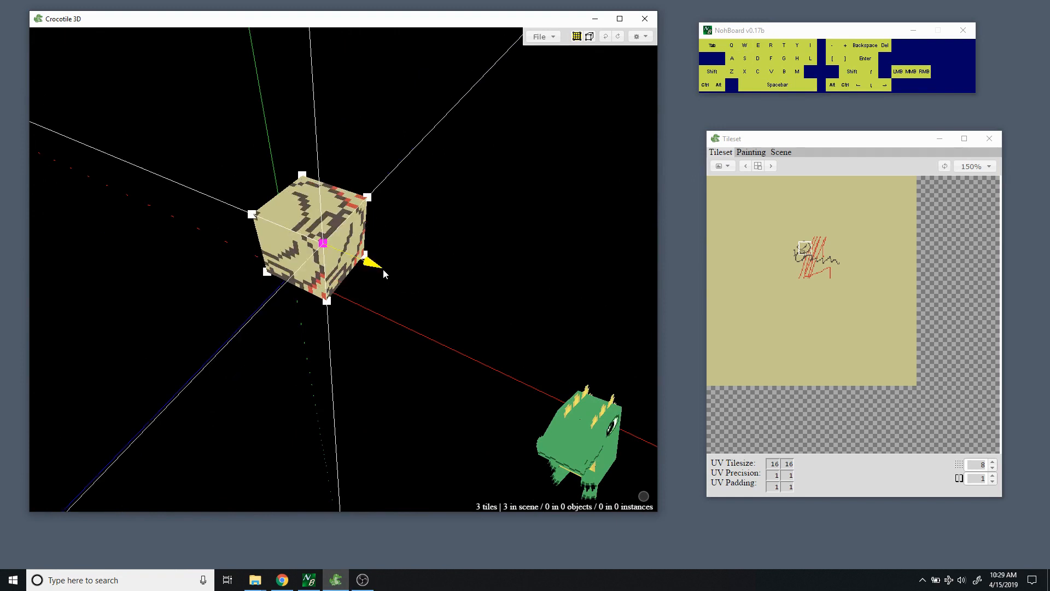
pyautogui.press('w')
pyautogui.press('s')
# Shift the shared corner vertex along the red axis and back to the cube's corner, and clear the selection.
pyautogui.press('d')
pyautogui.press('a')
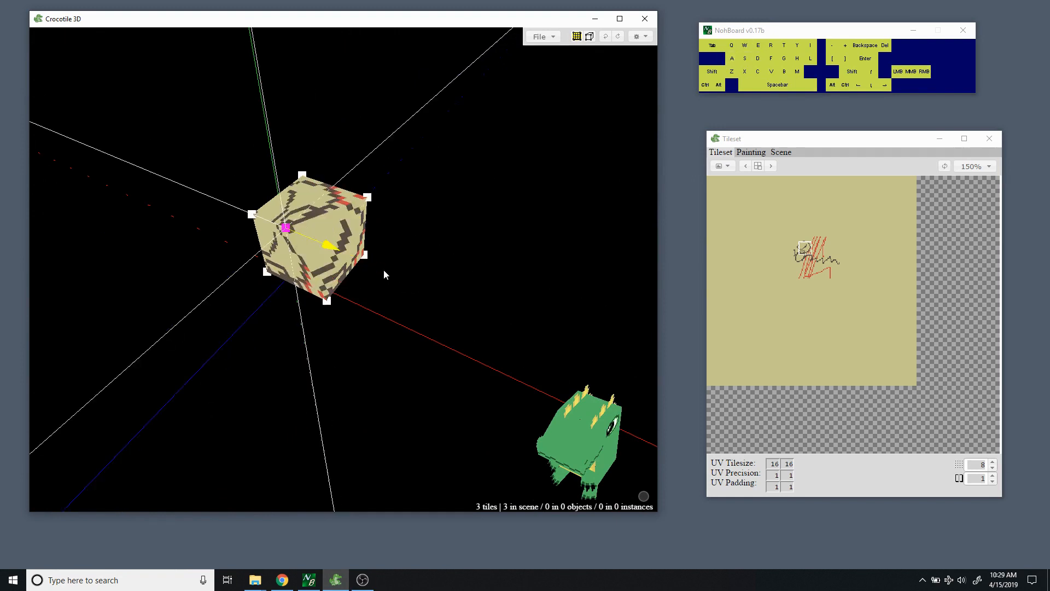
pyautogui.press('d')
pyautogui.press('w')
pyautogui.press('s')
pyautogui.moveTo(405, 300); pyautogui.dragTo(404, 328)
pyautogui.keyDown('ctrl'); pyautogui.click(405, 320); pyautogui.keyUp('ctrl')
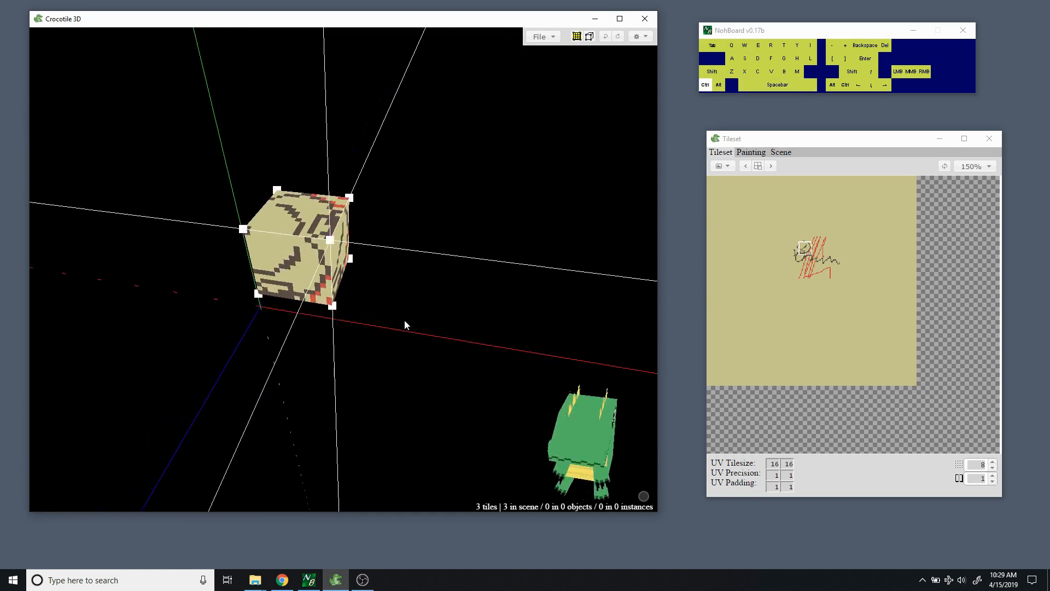
# Select all three tiles and all their vertices, and clear both selections.
pyautogui.hotkey('ctrl', 'a')
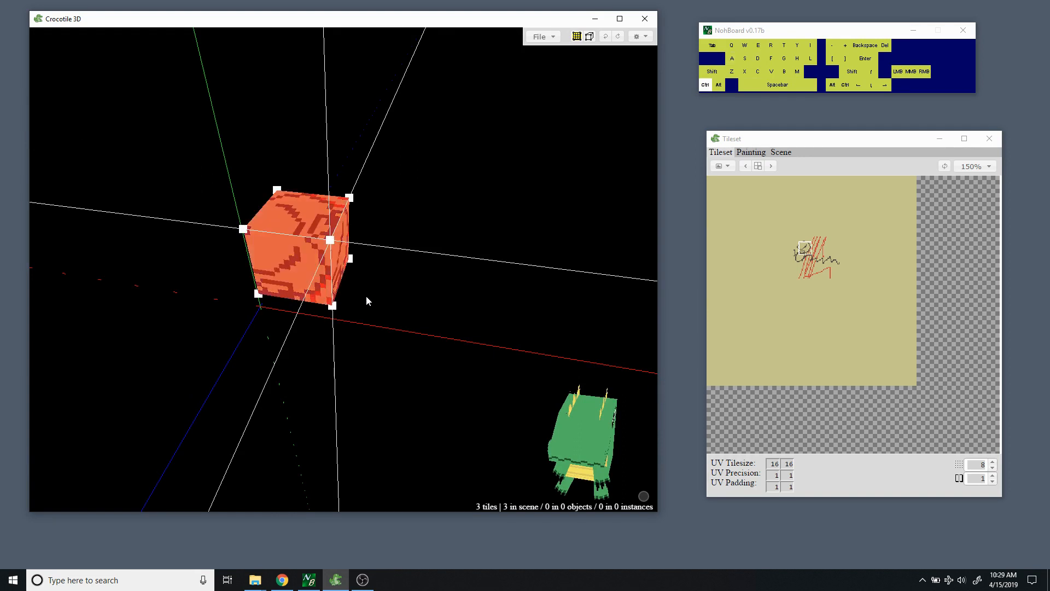
pyautogui.hotkey('ctrl', 'a')
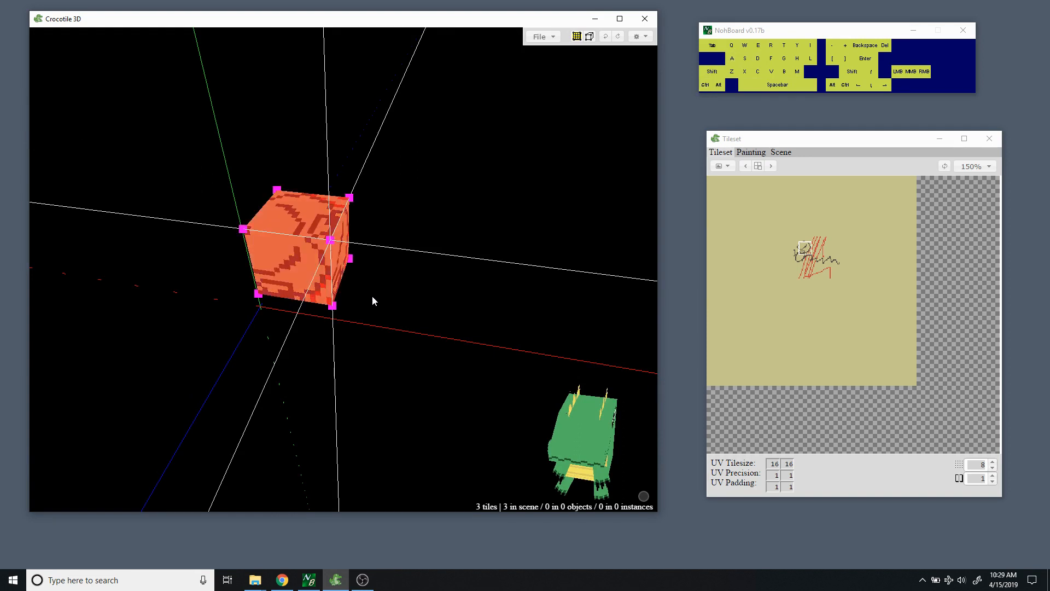
pyautogui.keyDown('ctrl'); pyautogui.click(379, 295); pyautogui.keyUp('ctrl')
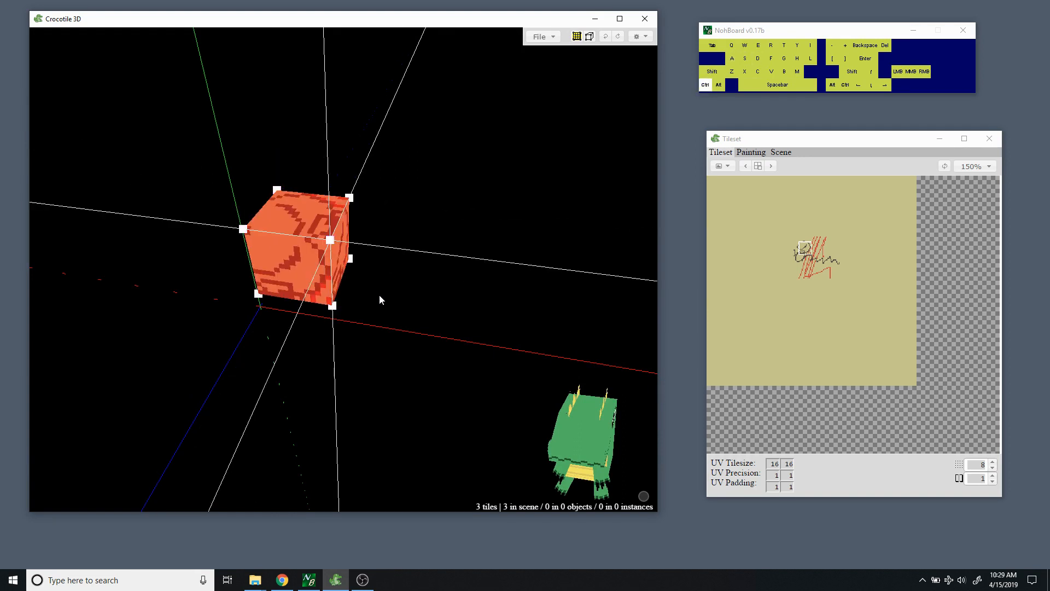
pyautogui.hotkey('ctrl', 'd')
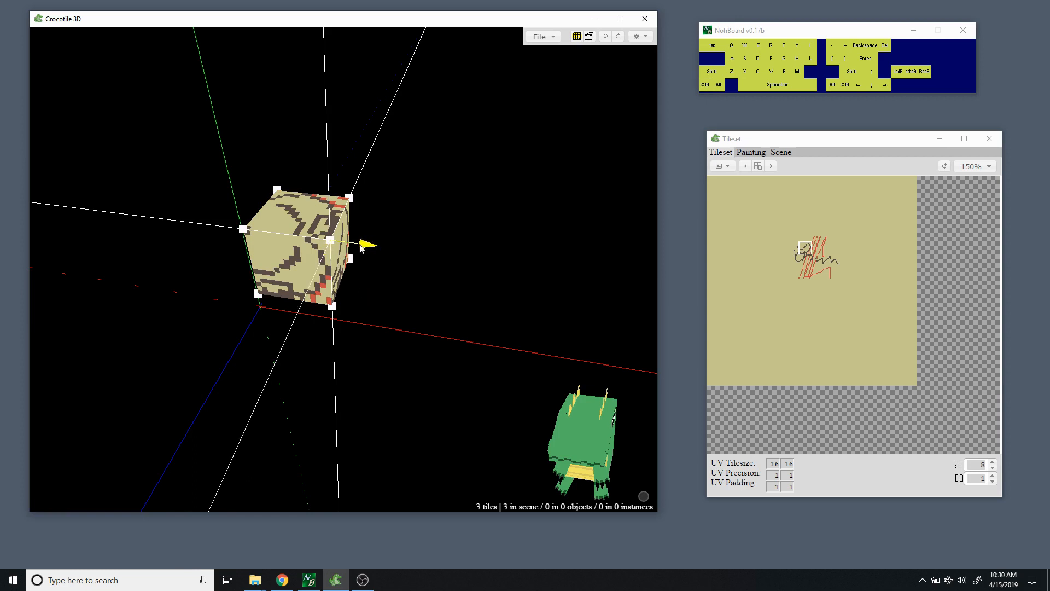
# Select the cube's front tile with its vertices and move it one grid step along the red axis and back.
pyautogui.click(297, 266)
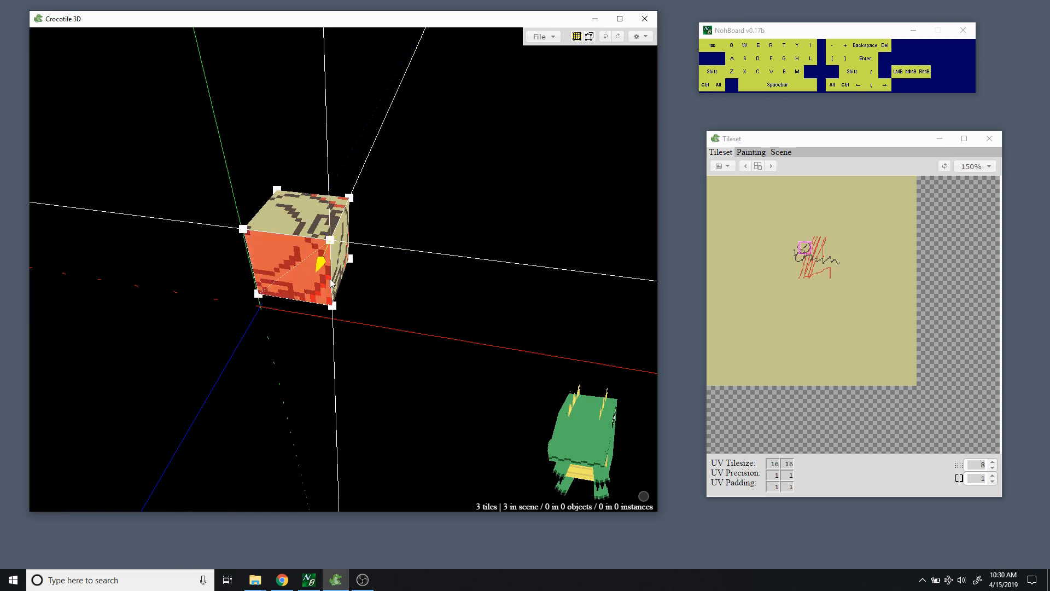
pyautogui.click(298, 275)
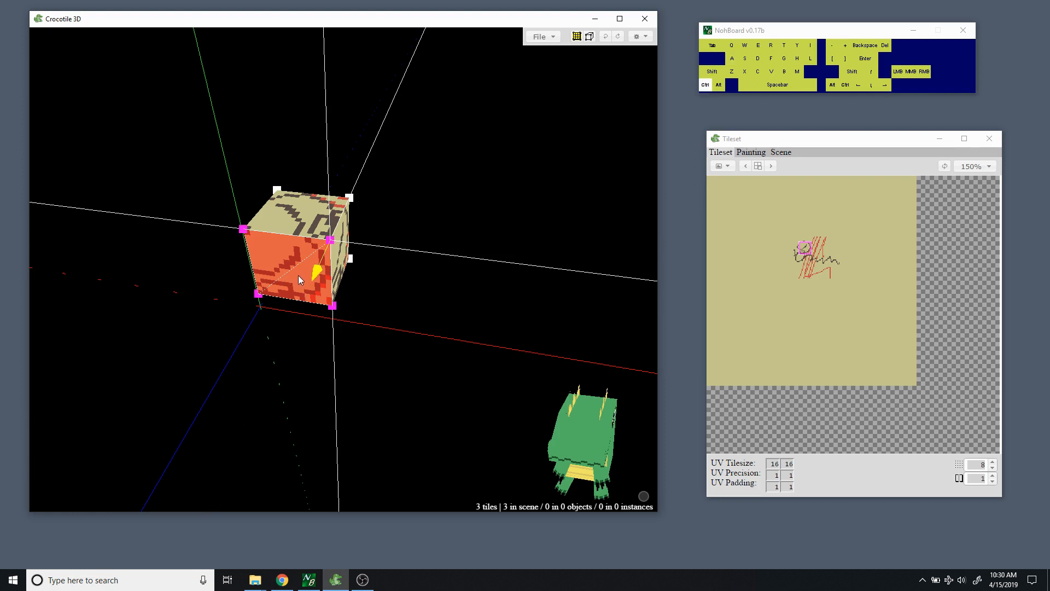
pyautogui.press('a')
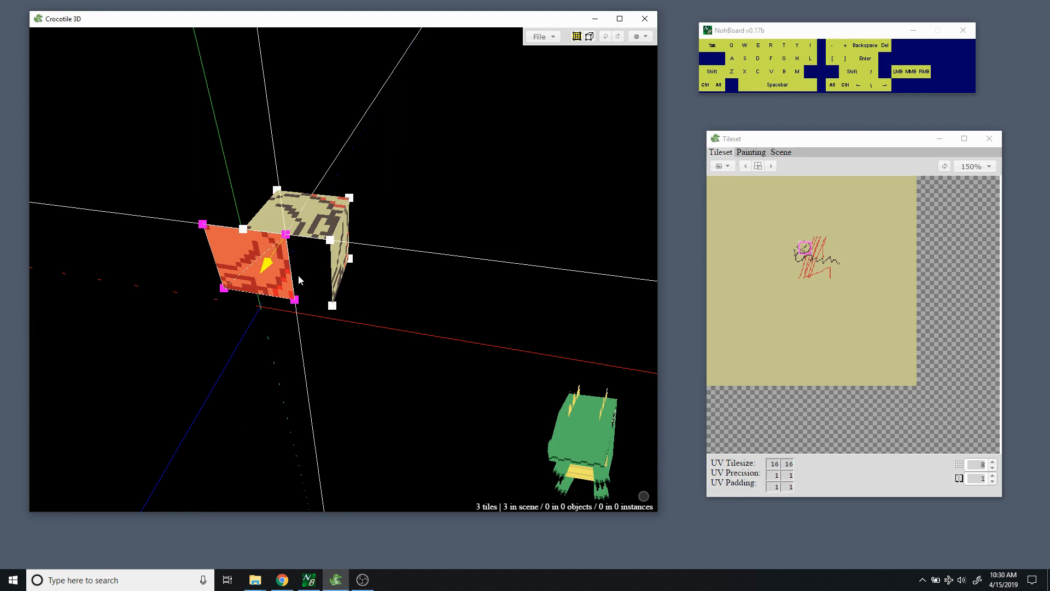
pyautogui.press('d')
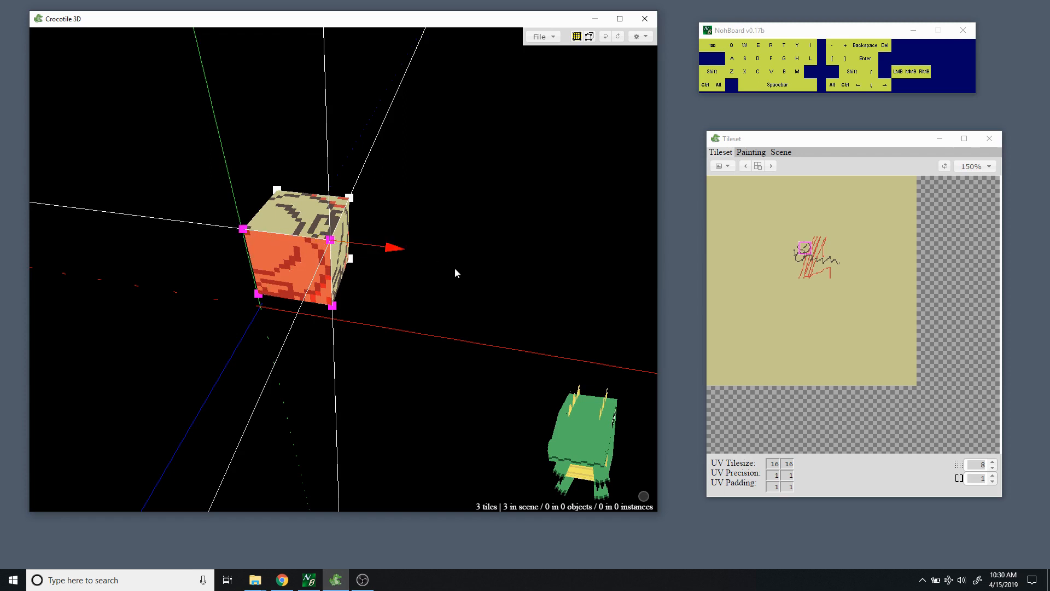
pyautogui.press('a')
pyautogui.press('d')
# Clear the front tile's vertex and tile selections, and select and deselect all tiles.
pyautogui.keyDown('ctrl'); pyautogui.click(445, 246); pyautogui.keyUp('ctrl')
pyautogui.click(430, 270)
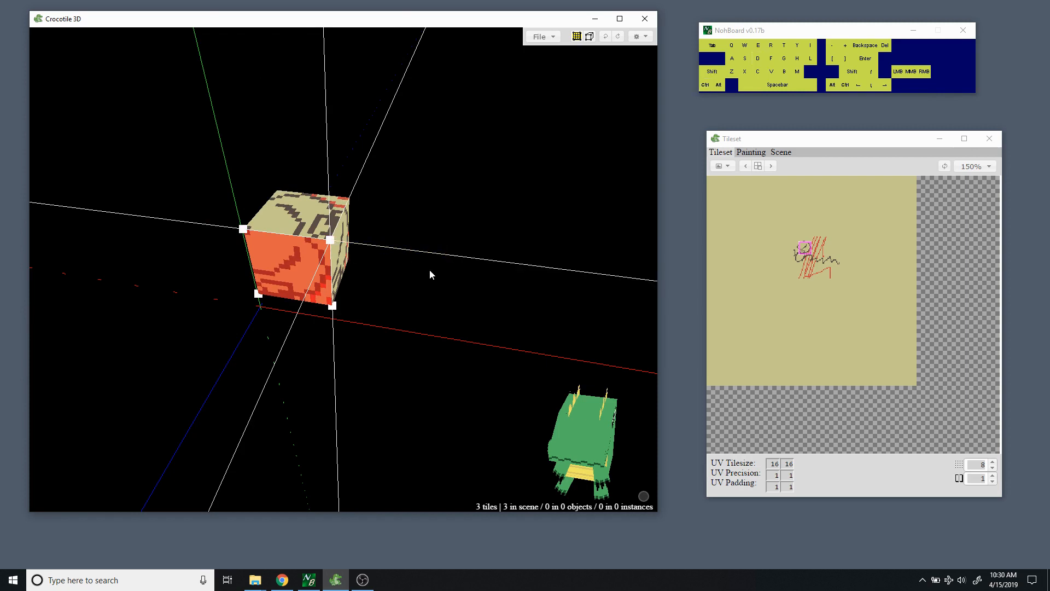
pyautogui.keyDown('ctrl'); pyautogui.rightClick(430, 271); pyautogui.keyUp('ctrl')
pyautogui.click(430, 271)
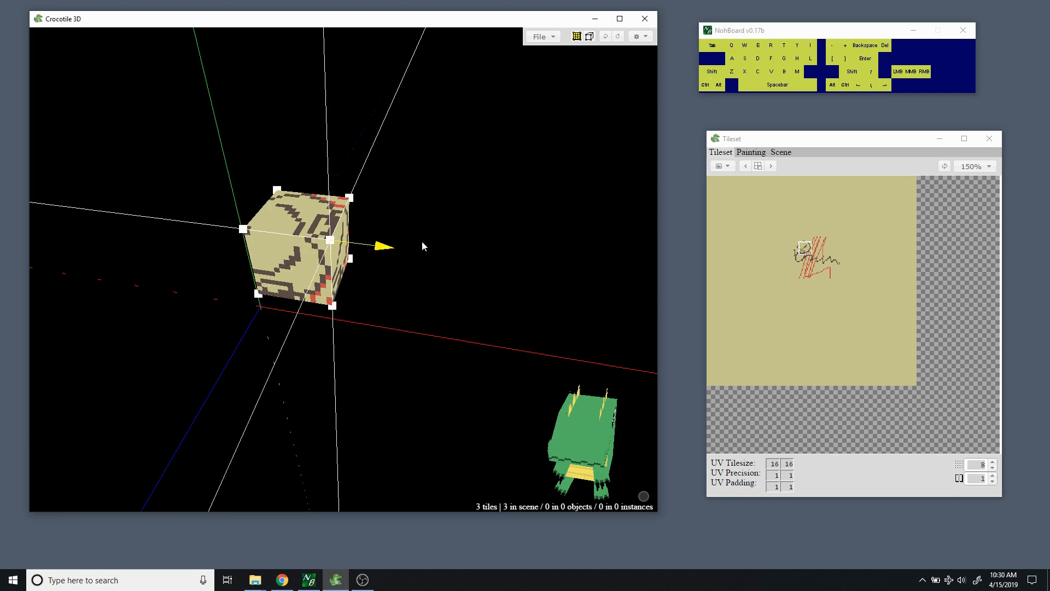
pyautogui.hotkey('ctrl', 'a')
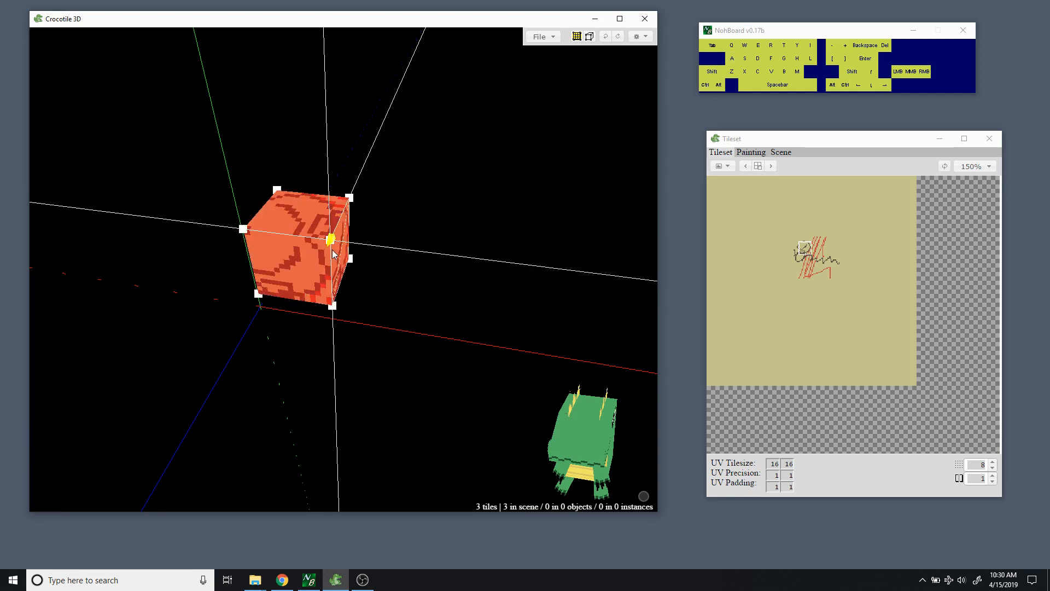
pyautogui.hotkey('ctrl', 'd')
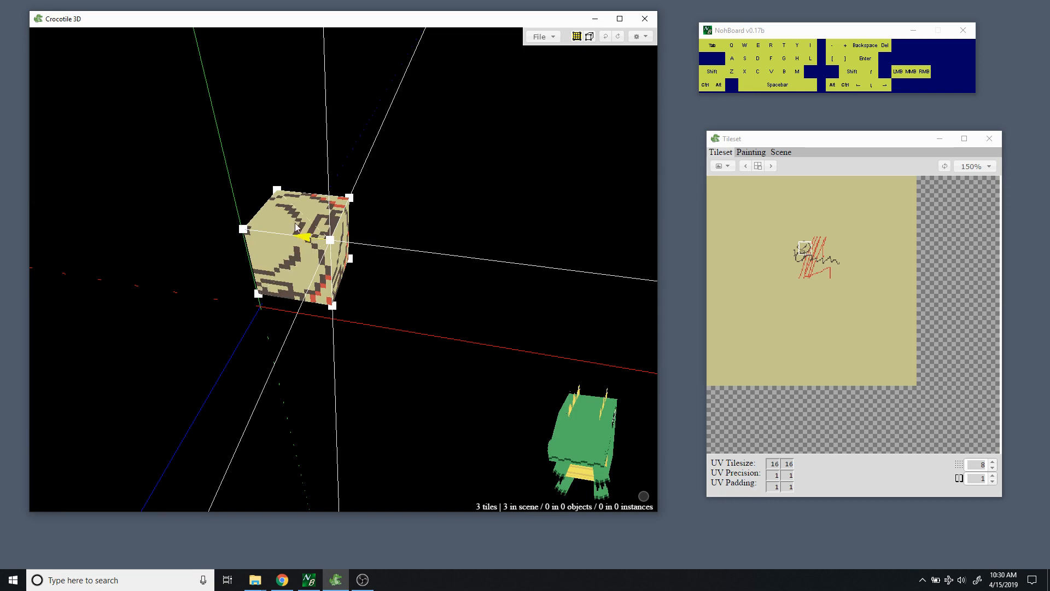
# Reselect the cube's front tile with its vertices and move it sideways and down in grid steps and back.
pyautogui.click(286, 269)
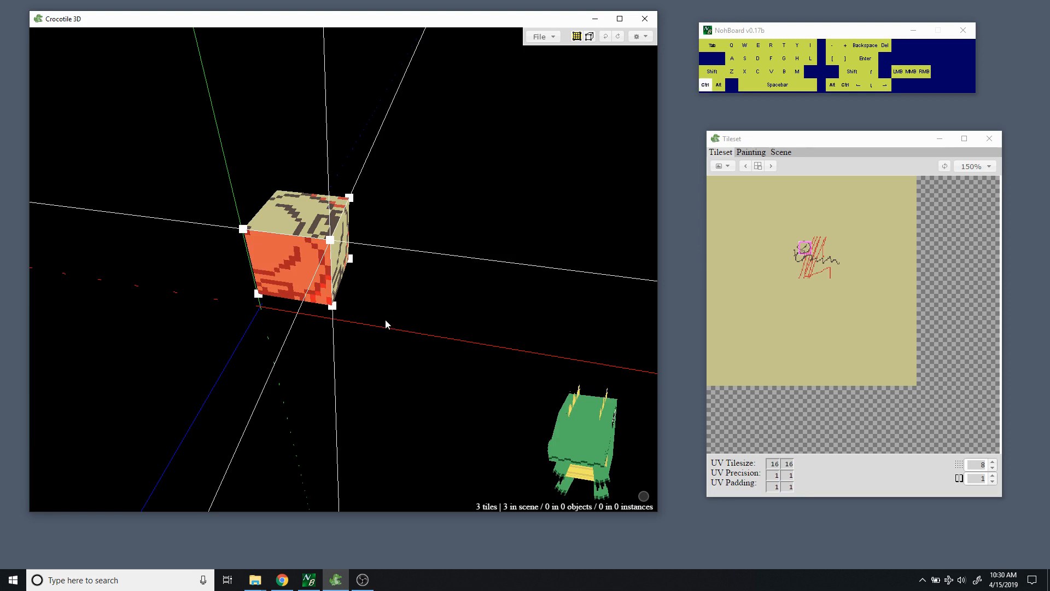
pyautogui.press('a')
pyautogui.press('a')
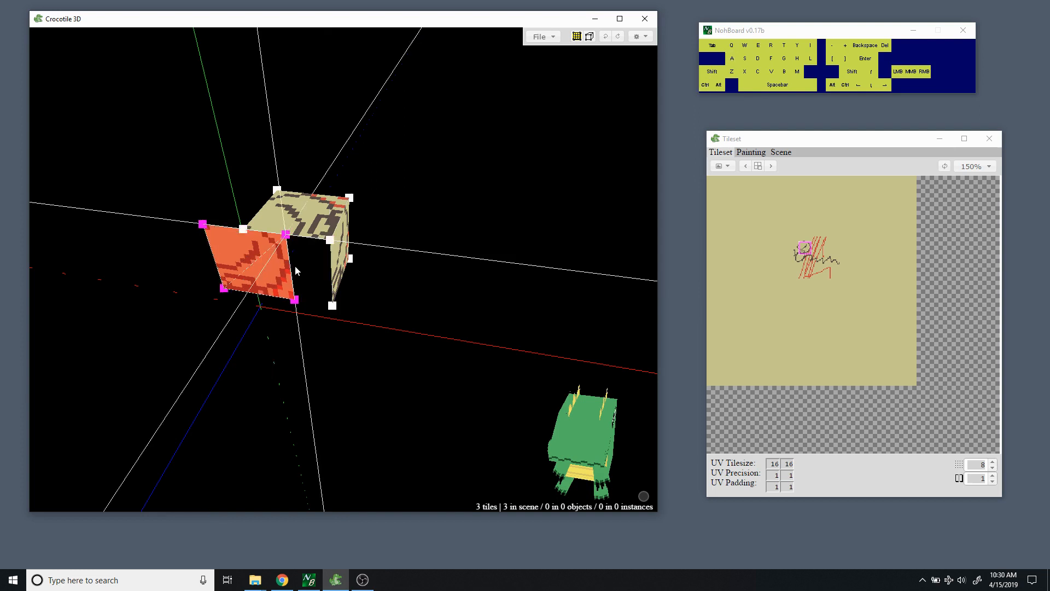
pyautogui.press('d')
pyautogui.press('s')
pyautogui.press('w')
pyautogui.press('a')
pyautogui.press('d')
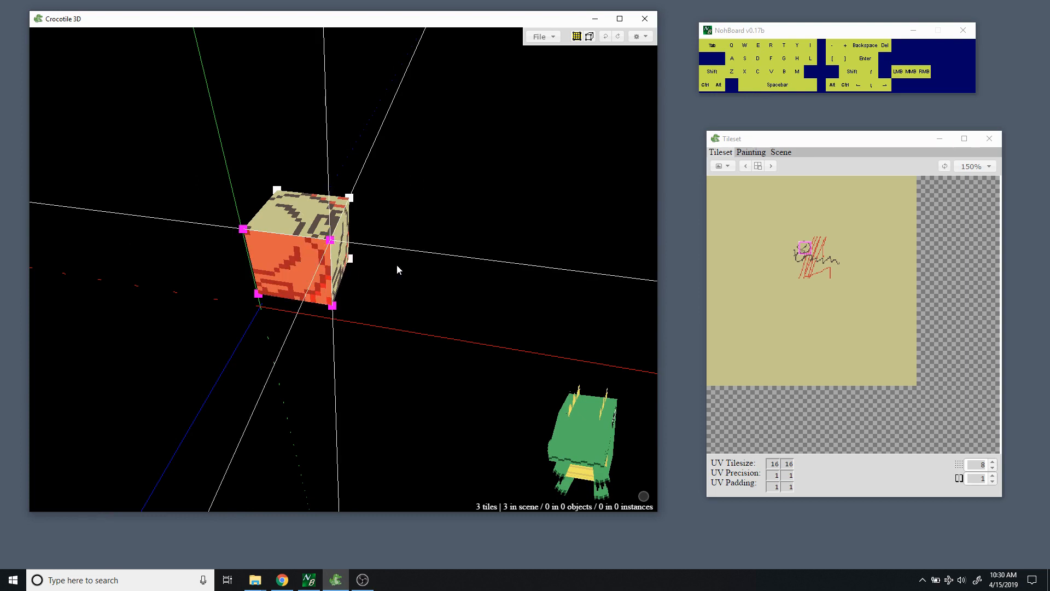
# Repeat the front tile's sideways and vertical grid moves, returning it to the cube each time.
pyautogui.press('g')
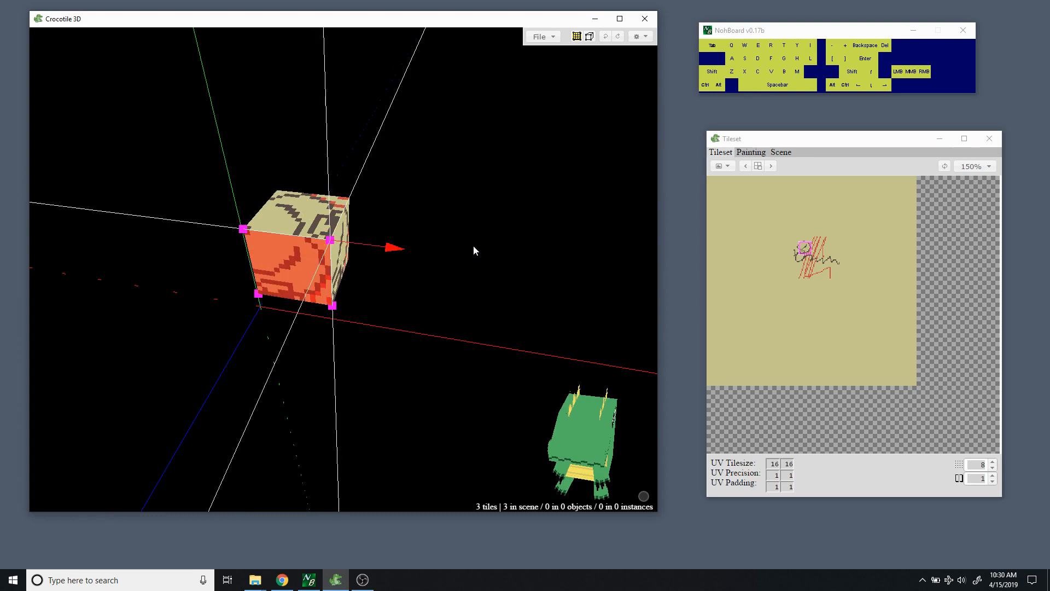
pyautogui.press('ctrl')
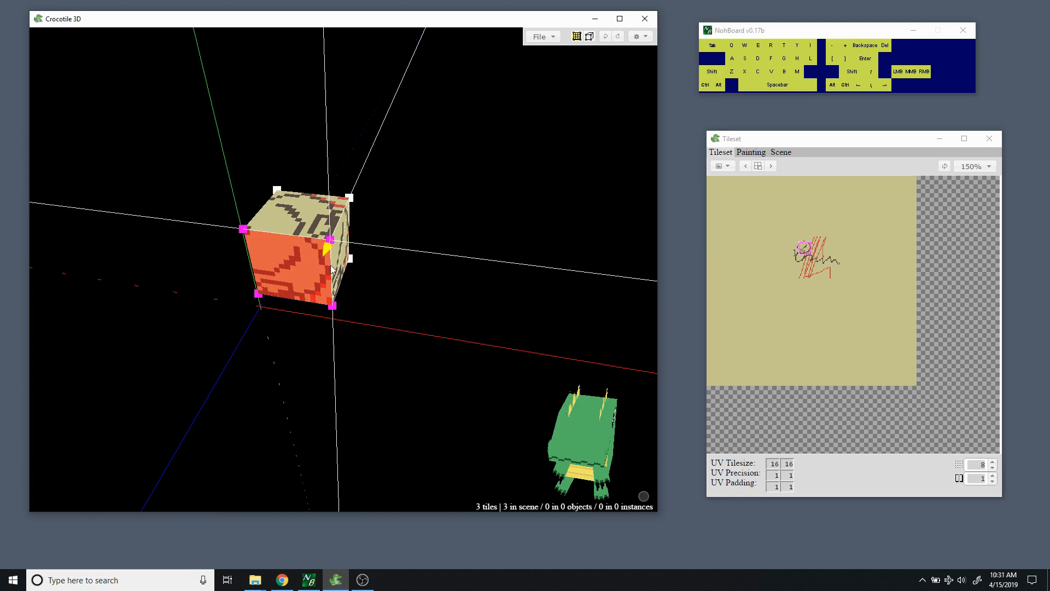
pyautogui.press('ctrl')
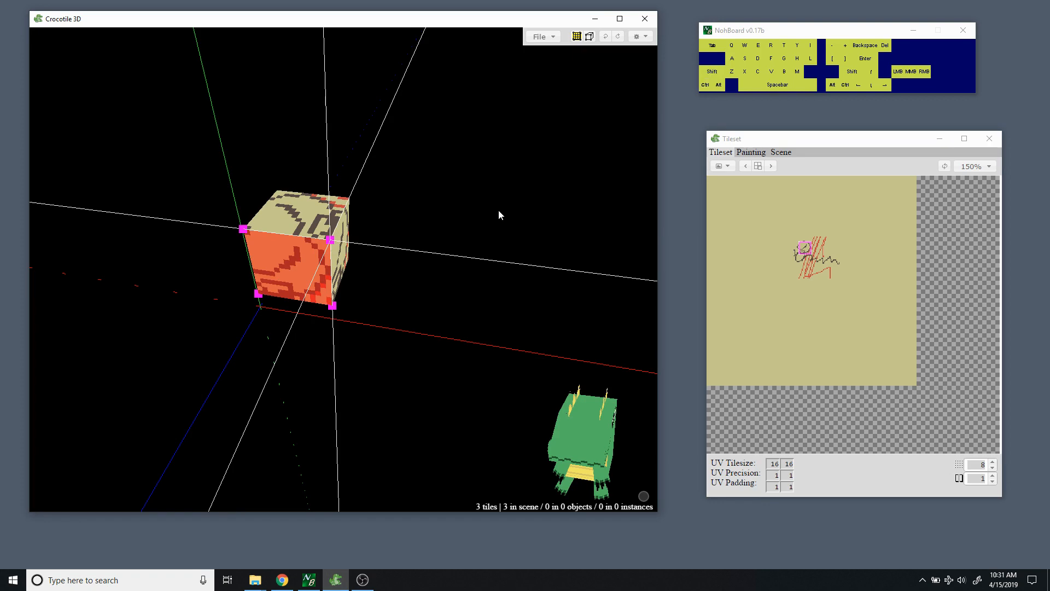
pyautogui.press('a')
pyautogui.press('d')
pyautogui.press('s')
pyautogui.press('w')
pyautogui.press('a')
pyautogui.press('d')
pyautogui.press('space')
pyautogui.moveTo(457, 271); pyautogui.dragTo(438, 295)
pyautogui.press('s')
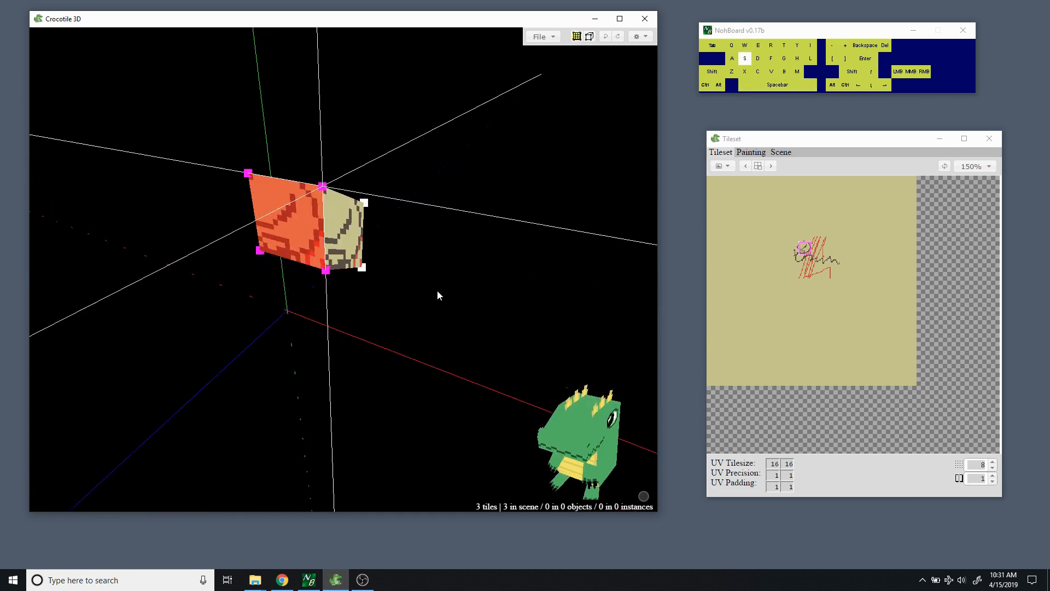
pyautogui.press('w')
# Add the adjacent side tile to the front tile's selection and select the vertices of both.
pyautogui.press('space')
pyautogui.moveTo(436, 273)
pyautogui.mouseDown()
pyautogui.moveTo(459, 282)
pyautogui.moveTo(438, 275)
pyautogui.mouseUp()
pyautogui.press('ctrl')
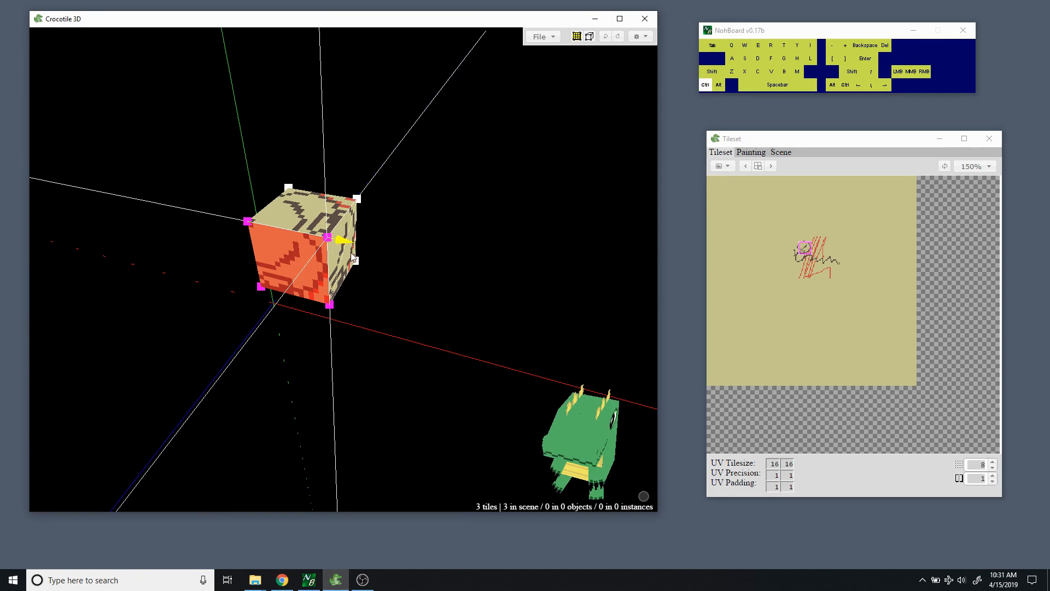
pyautogui.click(345, 256)
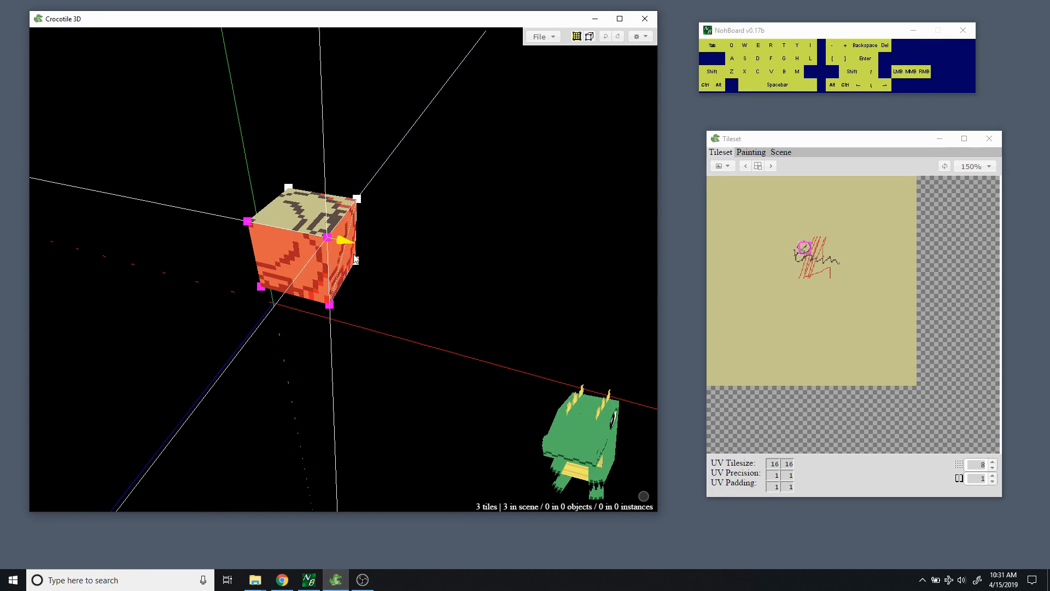
pyautogui.press('space')
pyautogui.moveTo(344, 256); pyautogui.dragTo(323, 263)
pyautogui.press('ctrl')
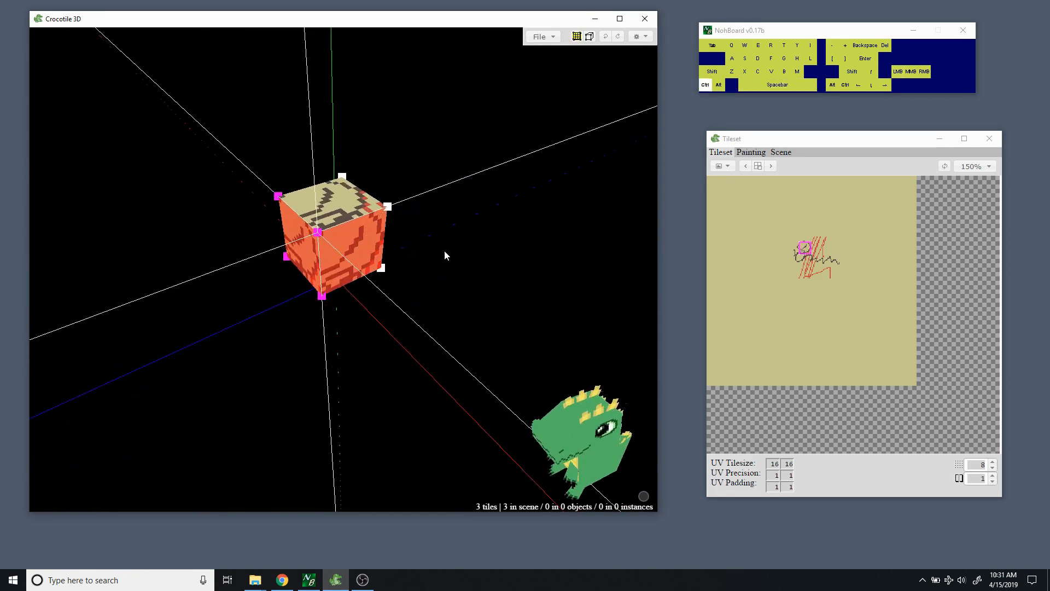
pyautogui.hotkey('ctrl', 'a')
# Move the two selected vertical tiles sideways and down in grid steps and back under the lid.
pyautogui.press('a')
pyautogui.press('d')
pyautogui.press('s')
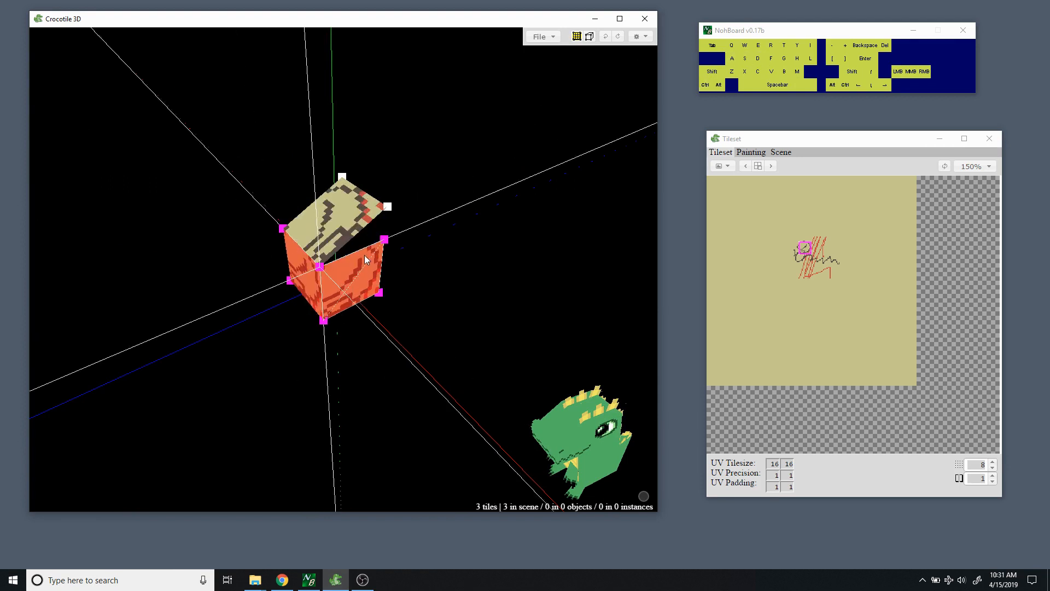
pyautogui.press('w')
pyautogui.press('s')
pyautogui.press('w')
pyautogui.press('s')
pyautogui.press('w')
pyautogui.press('s')
pyautogui.press('w')
pyautogui.press('s')
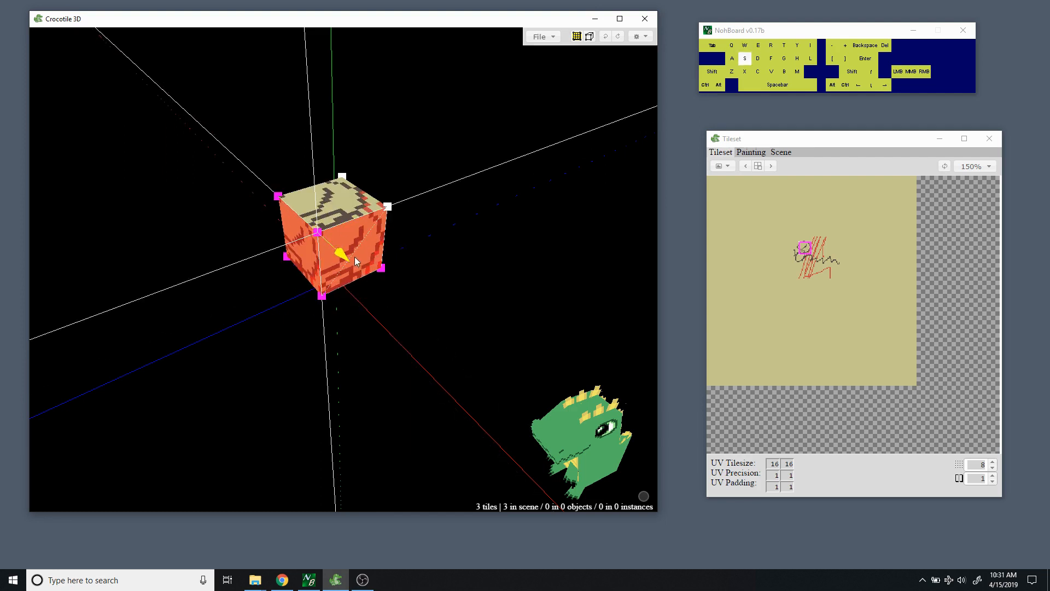
pyautogui.press('w')
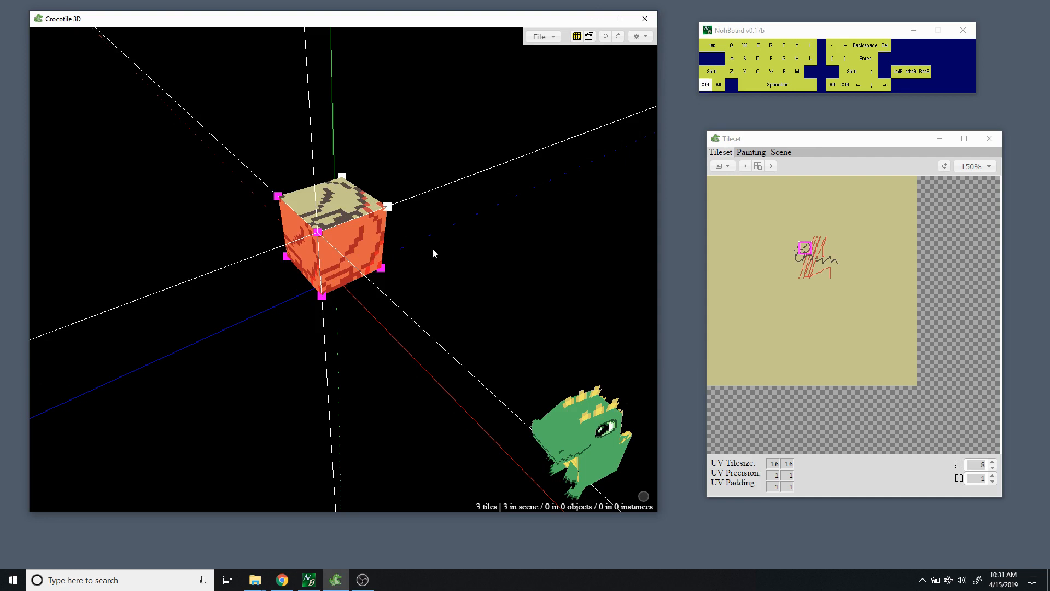
# Lower and raise the two vertical tiles again in grid steps, and clear the vertex and tile selections.
pyautogui.hotkey('ctrl', 'a')
pyautogui.press('s')
pyautogui.press('w')
pyautogui.press('w')
pyautogui.press('s')
pyautogui.press('s')
pyautogui.press('w')
pyautogui.press('space')
pyautogui.moveTo(396, 242); pyautogui.dragTo(417, 247)
pyautogui.moveTo(417, 247); pyautogui.dragTo(414, 266, button='middle')
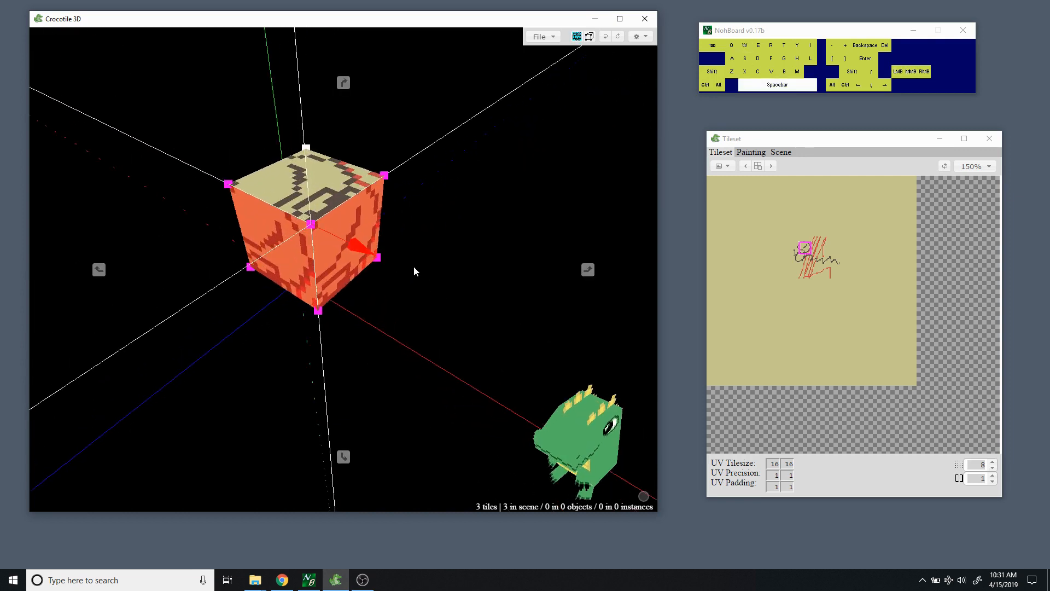
pyautogui.moveTo(414, 266); pyautogui.dragTo(443, 277, button='right')
pyautogui.moveTo(444, 277); pyautogui.dragTo(447, 253)
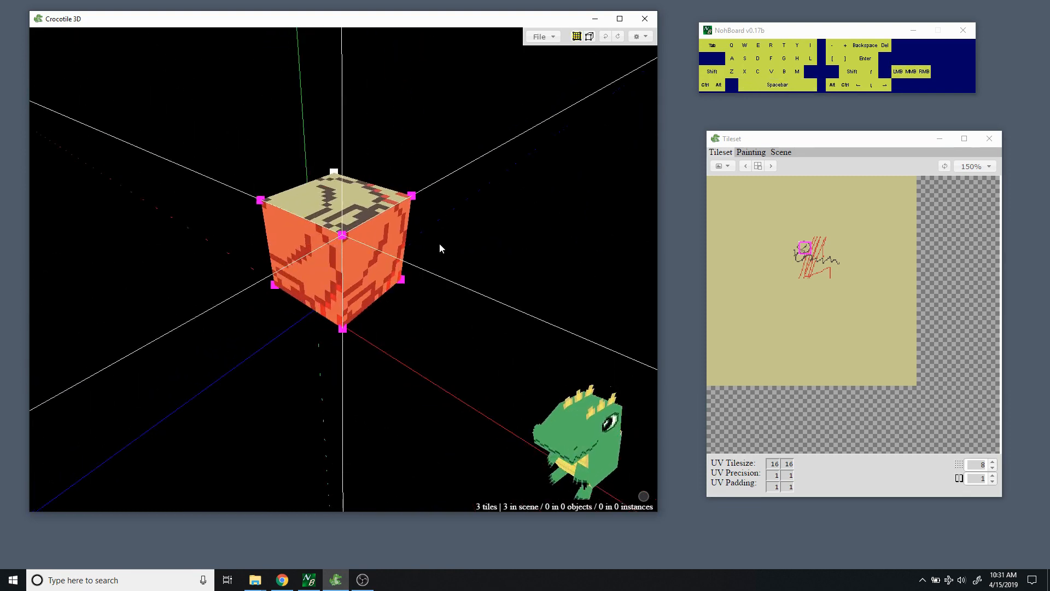
pyautogui.press('ctrl')
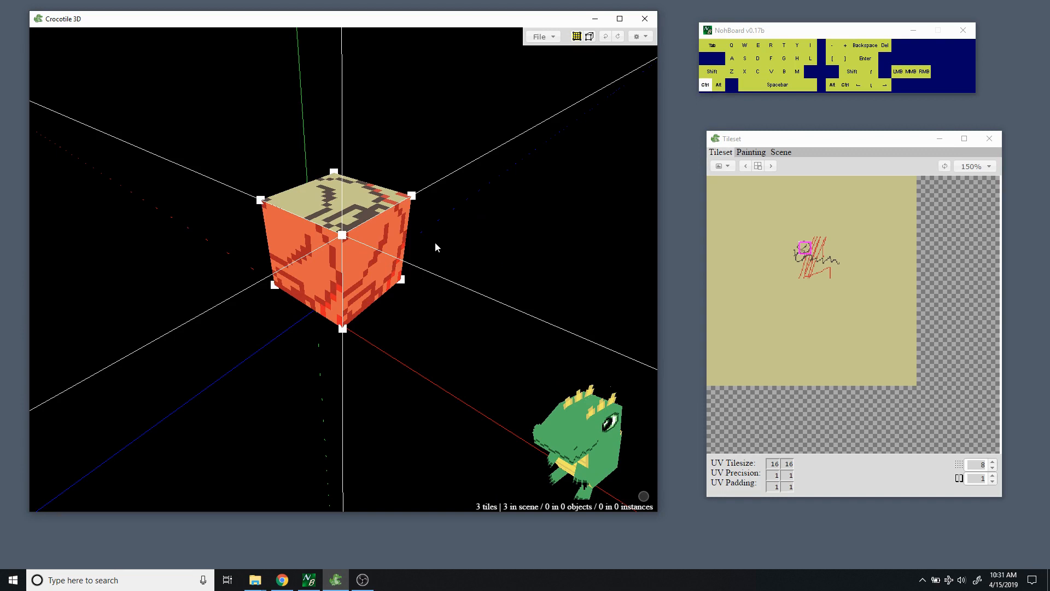
pyautogui.hotkey('ctrl', 'd')
# Select the cube's side tile without its vertices and try the move arrows along the red and blue axes.
pyautogui.press('space')
pyautogui.moveTo(446, 241); pyautogui.dragTo(372, 257)
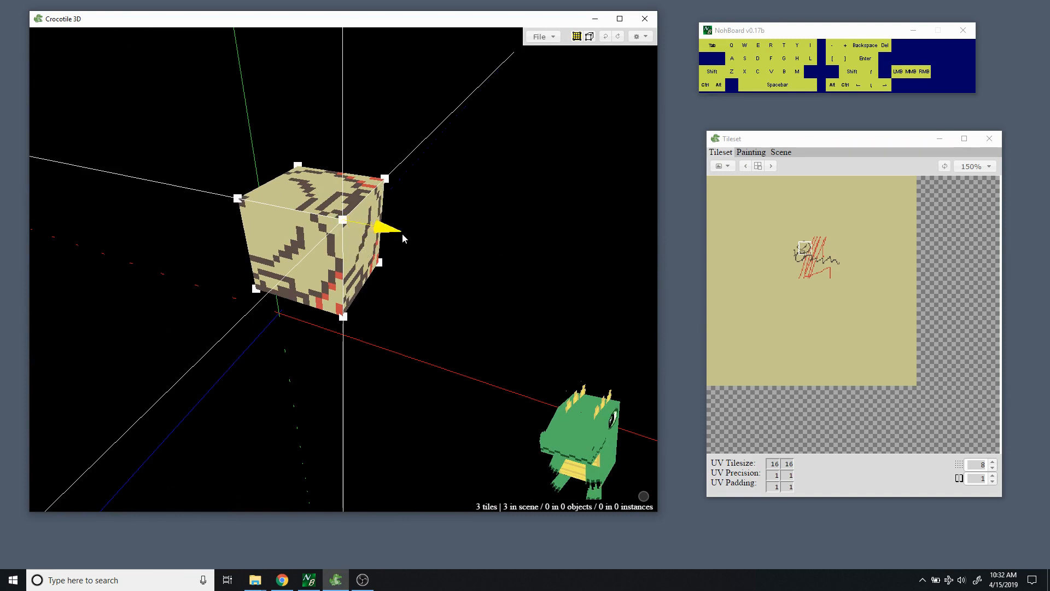
pyautogui.click(366, 266)
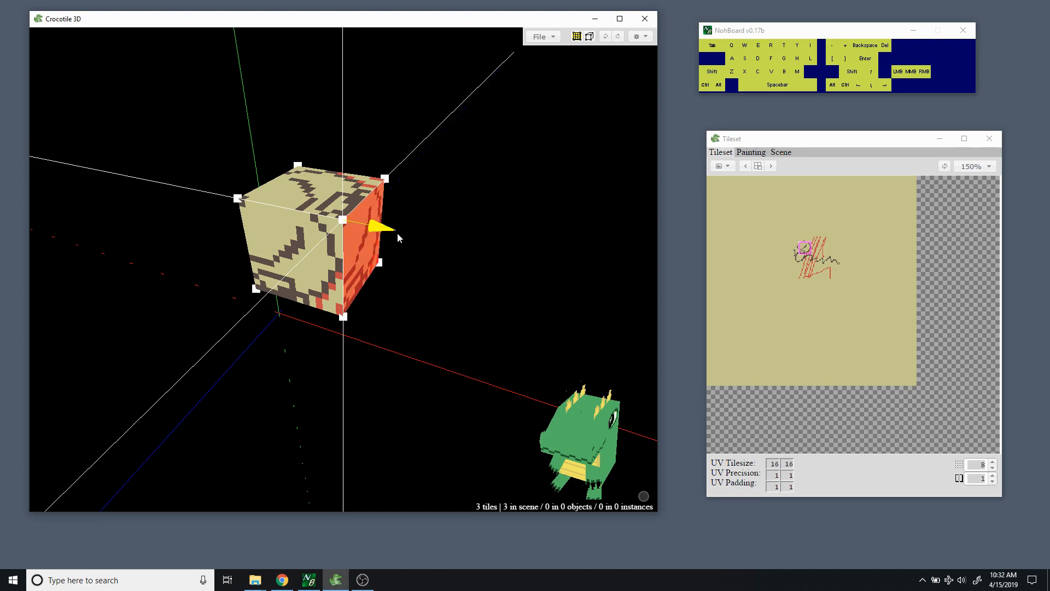
pyautogui.moveTo(403, 233); pyautogui.dragTo(418, 249)
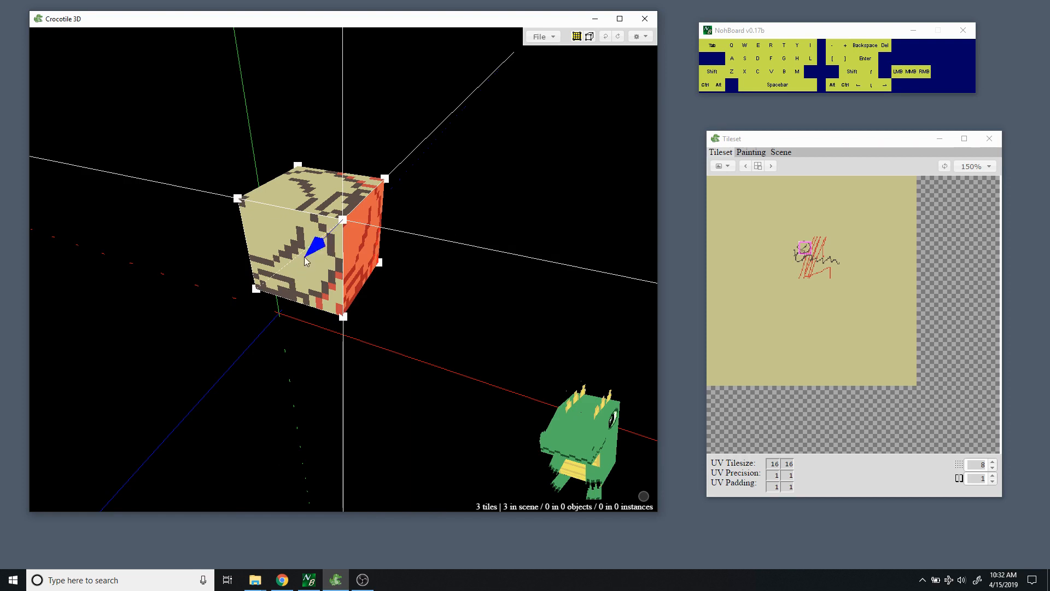
pyautogui.moveTo(305, 262)
pyautogui.mouseDown()
pyautogui.moveTo(273, 279)
pyautogui.moveTo(233, 336)
pyautogui.moveTo(216, 342)
pyautogui.moveTo(303, 268)
pyautogui.mouseUp()
# Add the front tile to the selection, try the move arrow along the green axis, and deselect everything.
pyautogui.hotkey('ctrl', 'z')
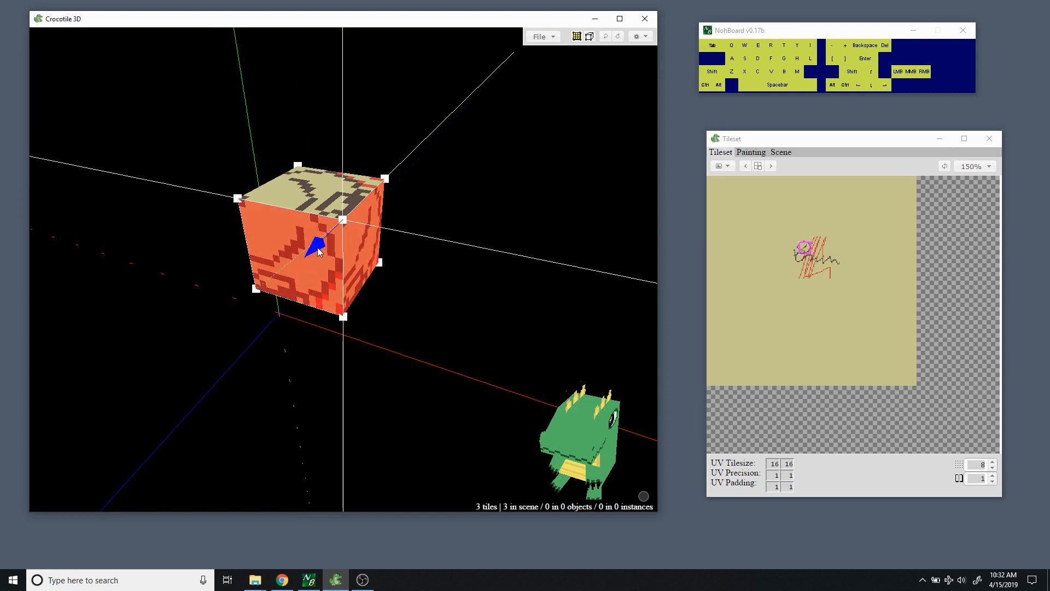
pyautogui.moveTo(340, 162); pyautogui.dragTo(342, 163)
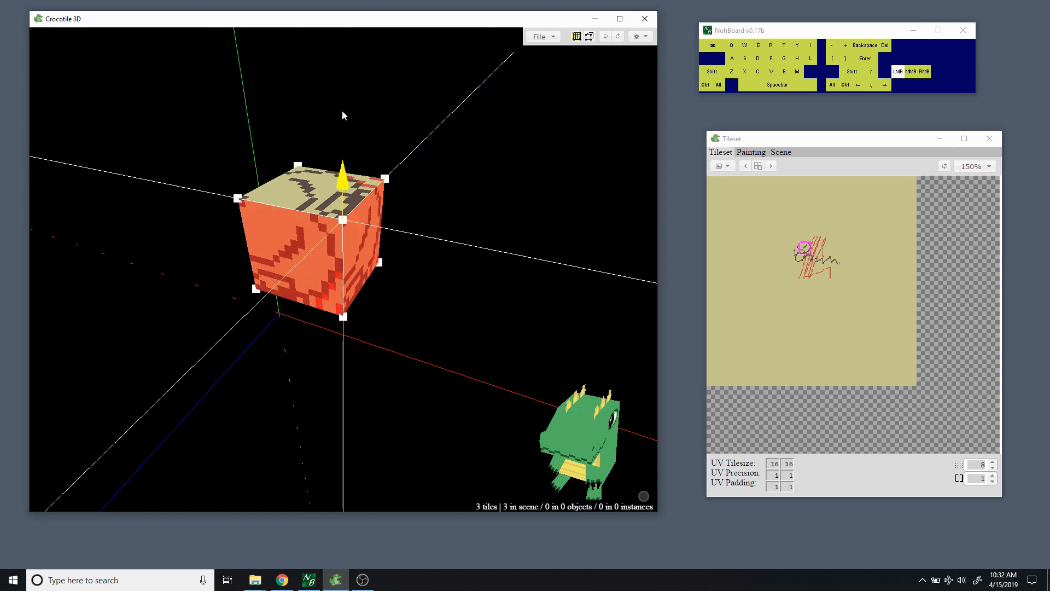
pyautogui.moveTo(343, 111)
pyautogui.mouseDown()
pyautogui.moveTo(343, 96)
pyautogui.moveTo(342, 129)
pyautogui.mouseUp()
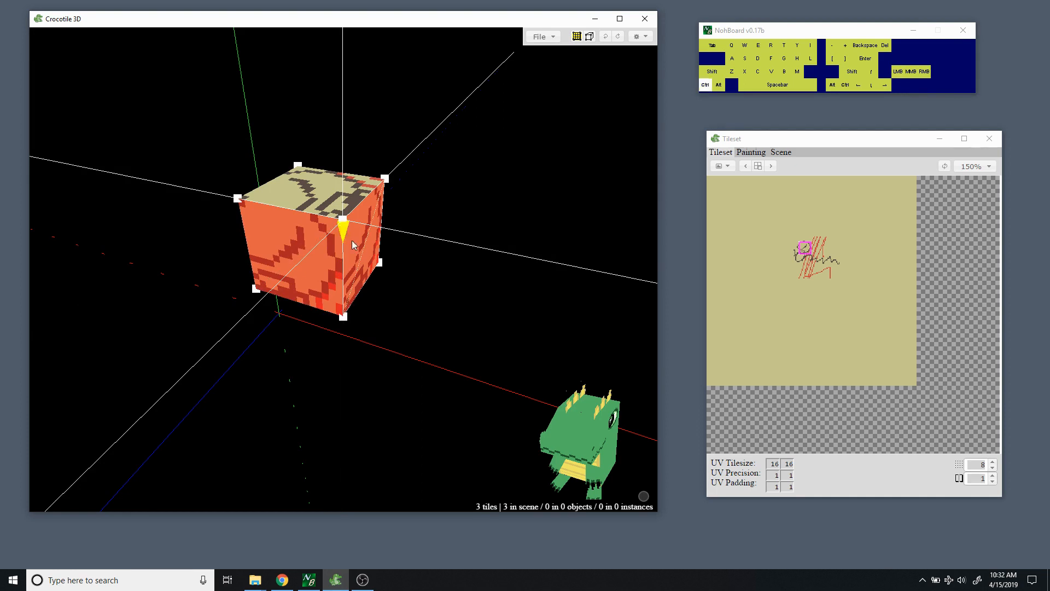
pyautogui.keyDown('ctrl'); pyautogui.click(393, 235); pyautogui.keyUp('ctrl')
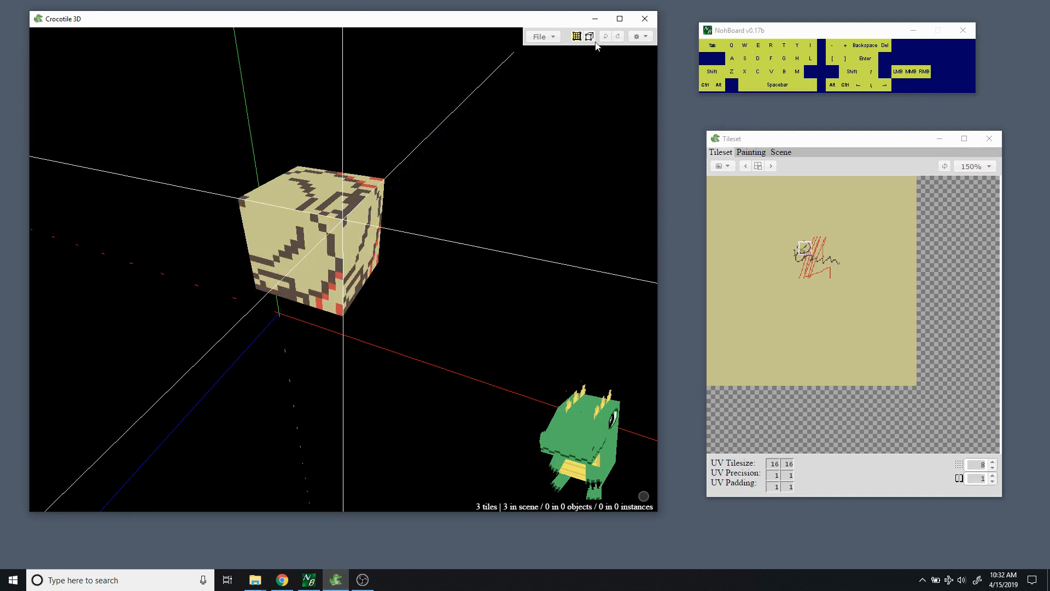
# Turn off the Crosshair Arrows option in the settings.
pyautogui.click(639, 36)
pyautogui.click(630, 49)
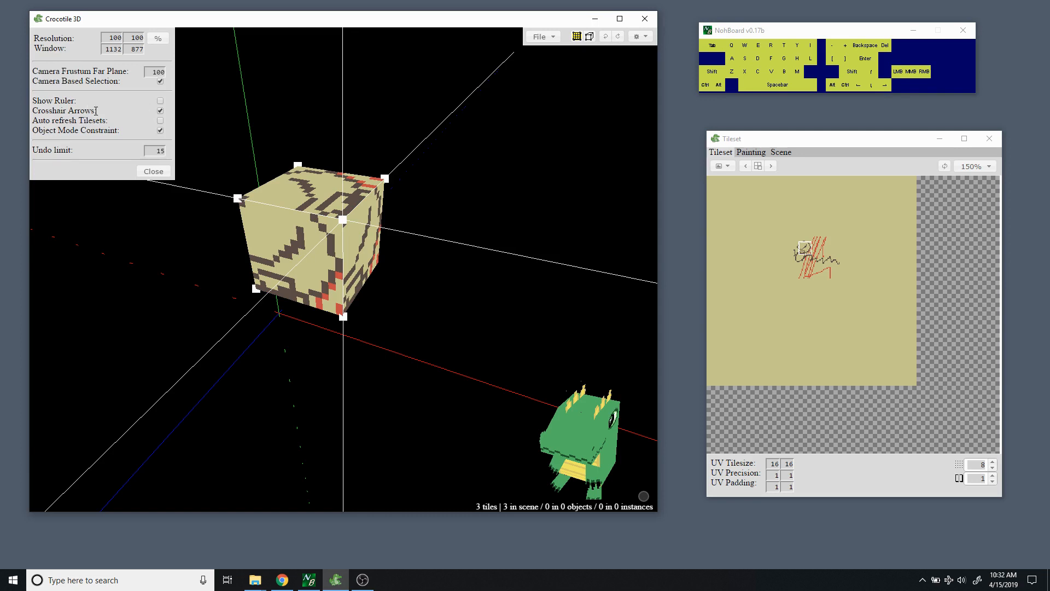
pyautogui.click(160, 111)
pyautogui.click(154, 172)
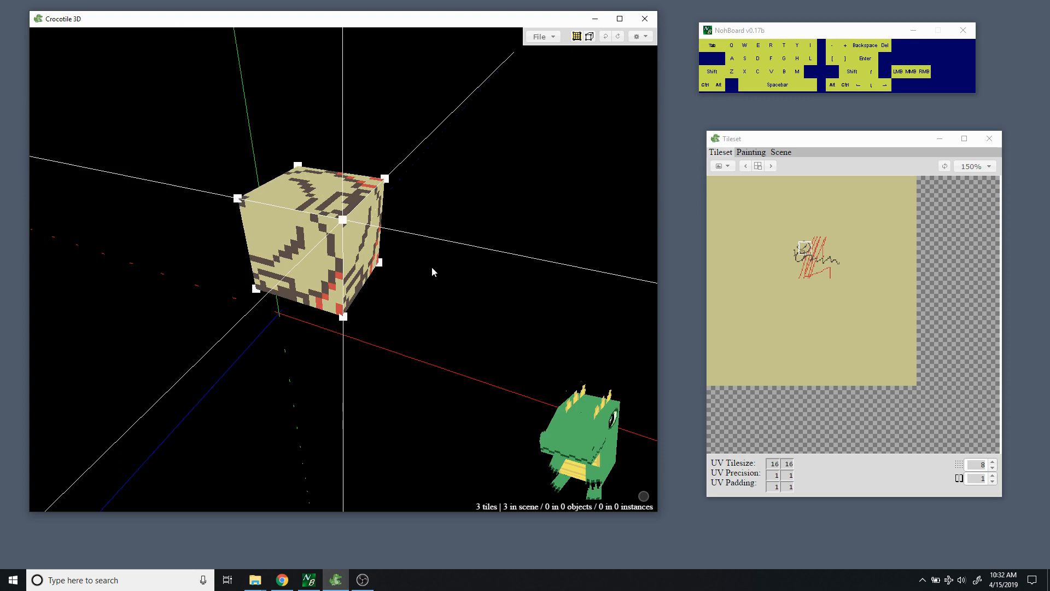
# Select the cube's front tile so that its UV outline shows in the tileset.
pyautogui.press('space')
pyautogui.moveTo(411, 260); pyautogui.dragTo(427, 233)
pyautogui.moveTo(382, 246); pyautogui.dragTo(422, 288)
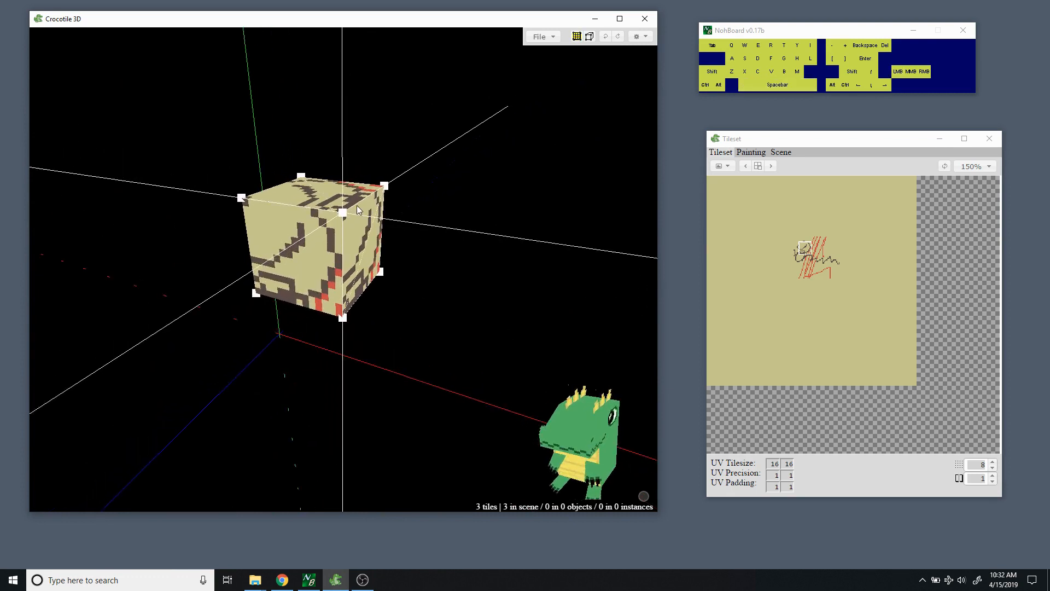
pyautogui.click(313, 254)
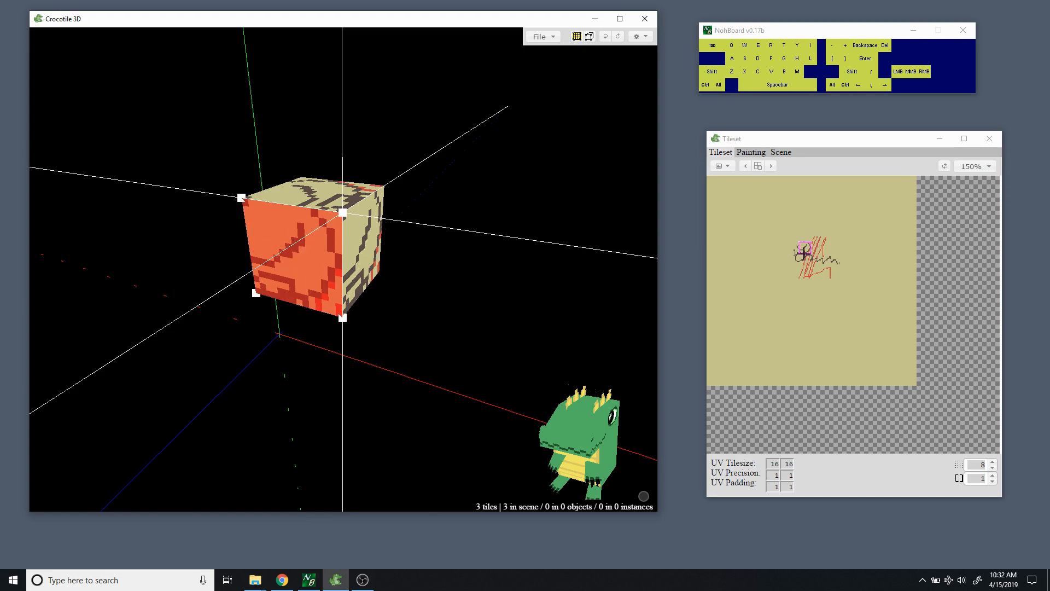
# Enlarge the tileset view to 400%.
pyautogui.click(974, 172)
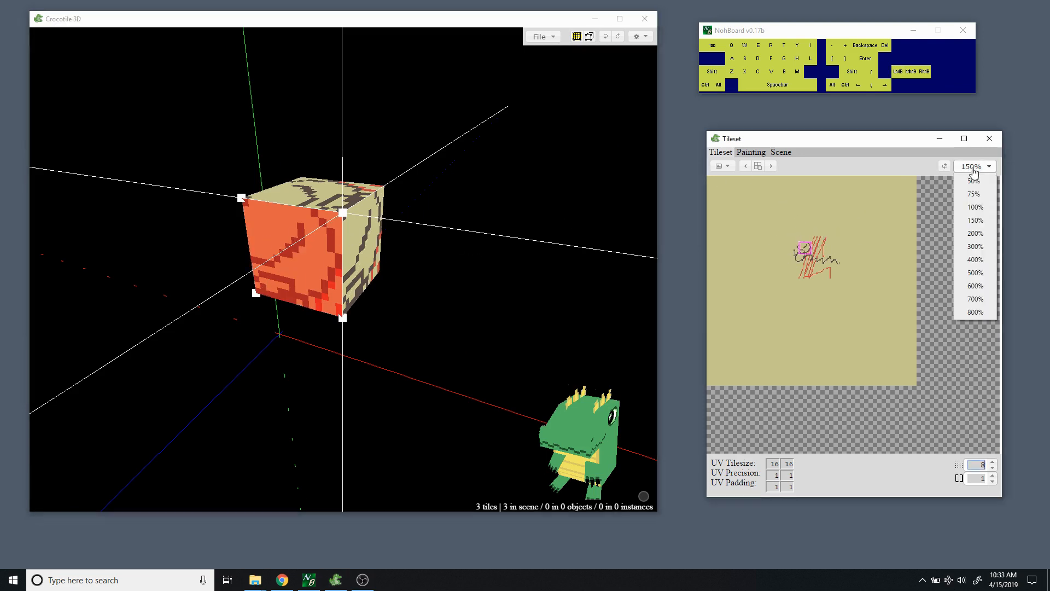
pyautogui.click(975, 239)
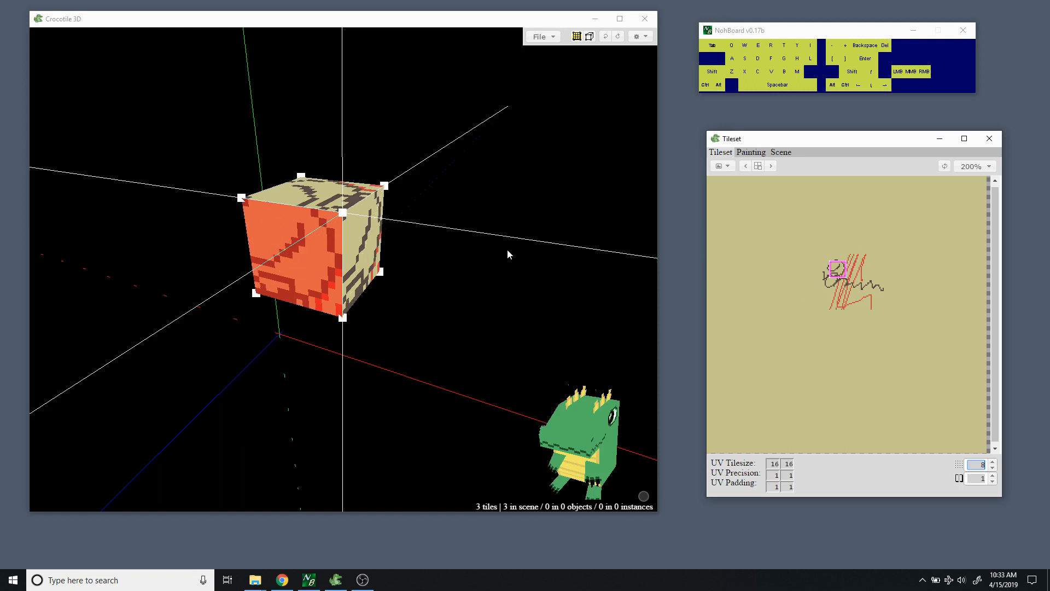
pyautogui.click(976, 167)
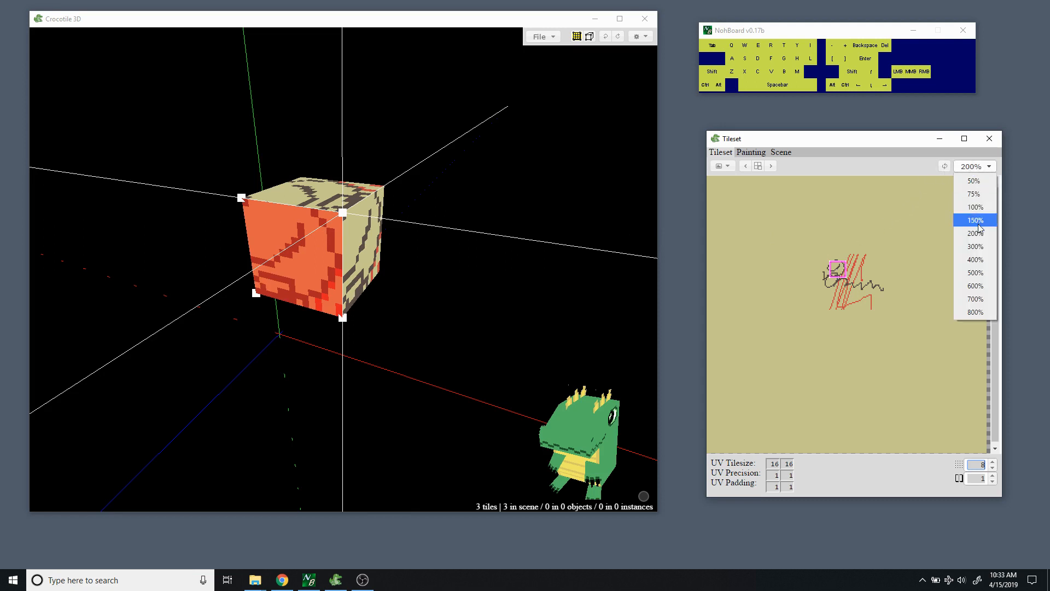
pyautogui.click(975, 259)
pyautogui.scroll(3, 993, 260)
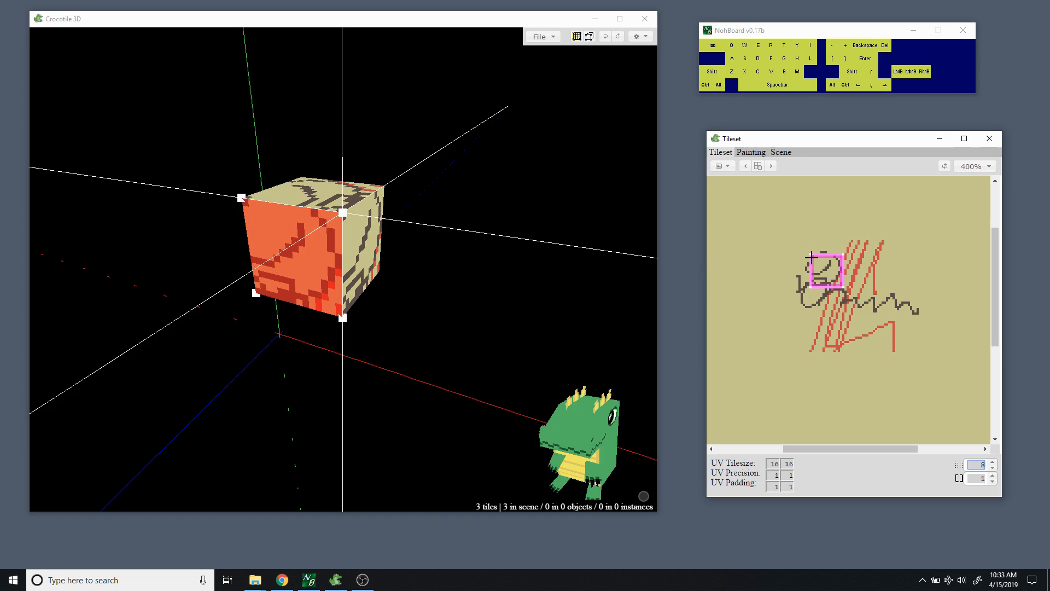
# Skew the front tile's texture by moving its upper-left UV corner in the tileset, and try undo and redo, ending with the change undone.
pyautogui.moveTo(811, 255)
pyautogui.mouseDown(button='right')
pyautogui.moveTo(790, 262)
pyautogui.moveTo(814, 258)
pyautogui.moveTo(797, 276)
pyautogui.moveTo(821, 245)
pyautogui.mouseUp(button='right')
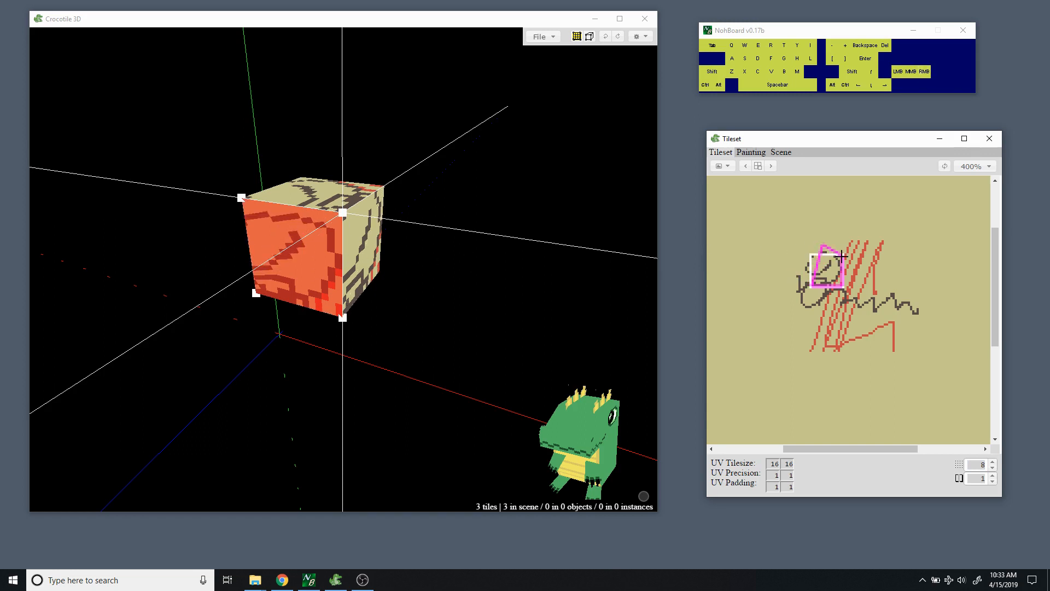
pyautogui.moveTo(822, 246)
pyautogui.mouseDown(button='right')
pyautogui.moveTo(832, 223)
pyautogui.moveTo(809, 256)
pyautogui.moveTo(813, 283)
pyautogui.moveTo(820, 245)
pyautogui.mouseUp(button='right')
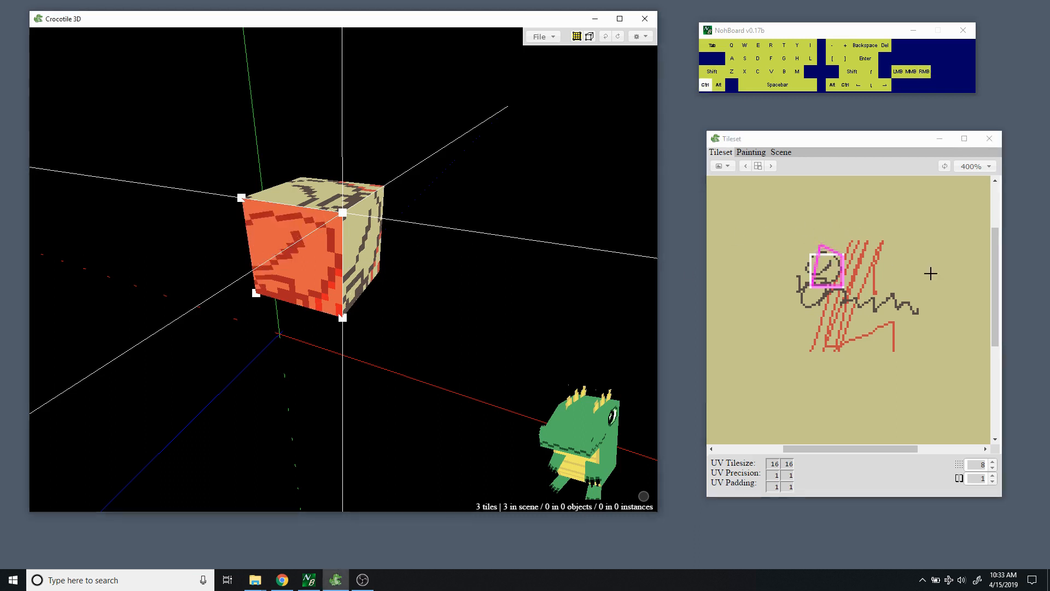
pyautogui.hotkey('ctrl', 'z')
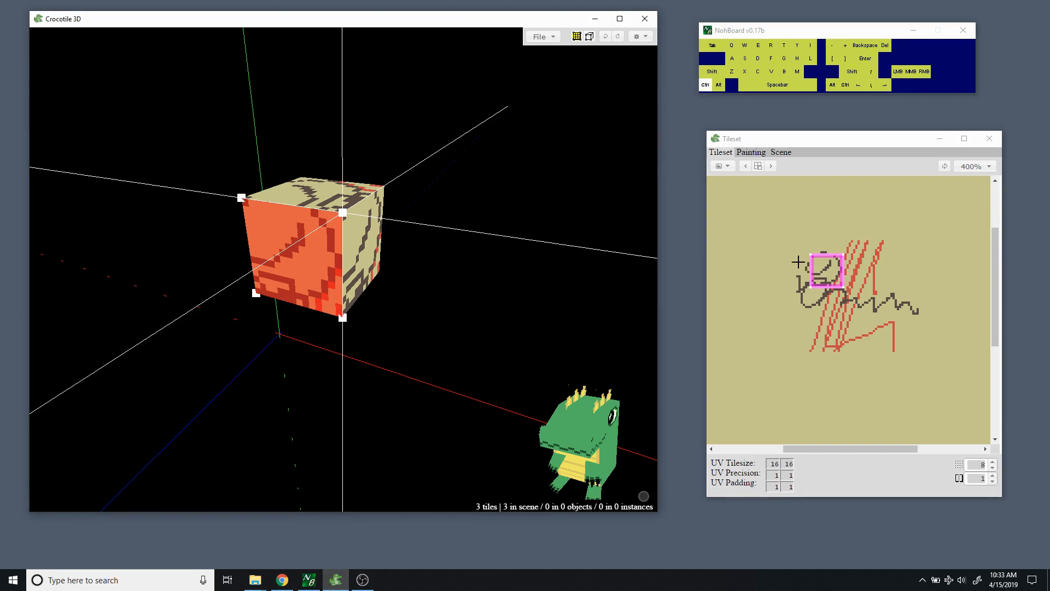
pyautogui.hotkey('ctrl', 'y')
pyautogui.hotkey('ctrl', 'y')
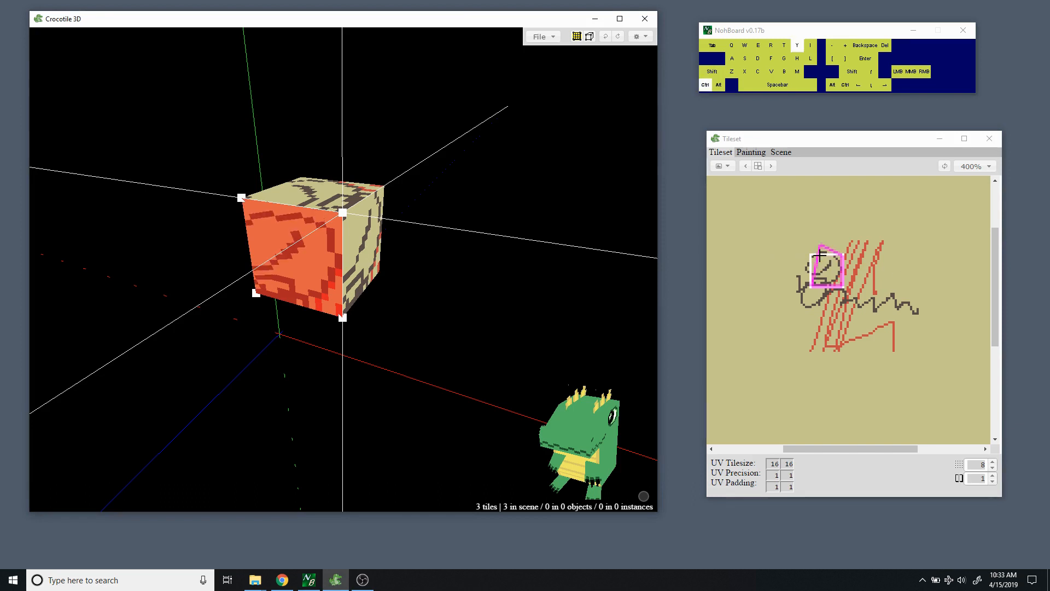
pyautogui.hotkey('ctrl', 'z')
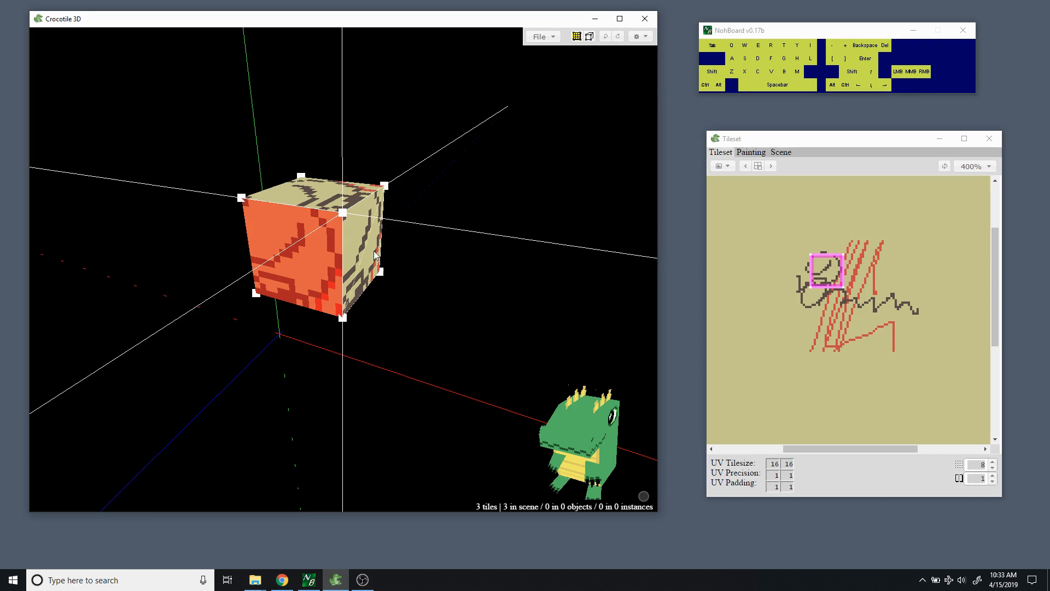
# Select the front tile's vertices, swap its tileset tile with the spot at the lower-right end of the scribble, and swap it back.
pyautogui.hotkey('ctrl', 'a')
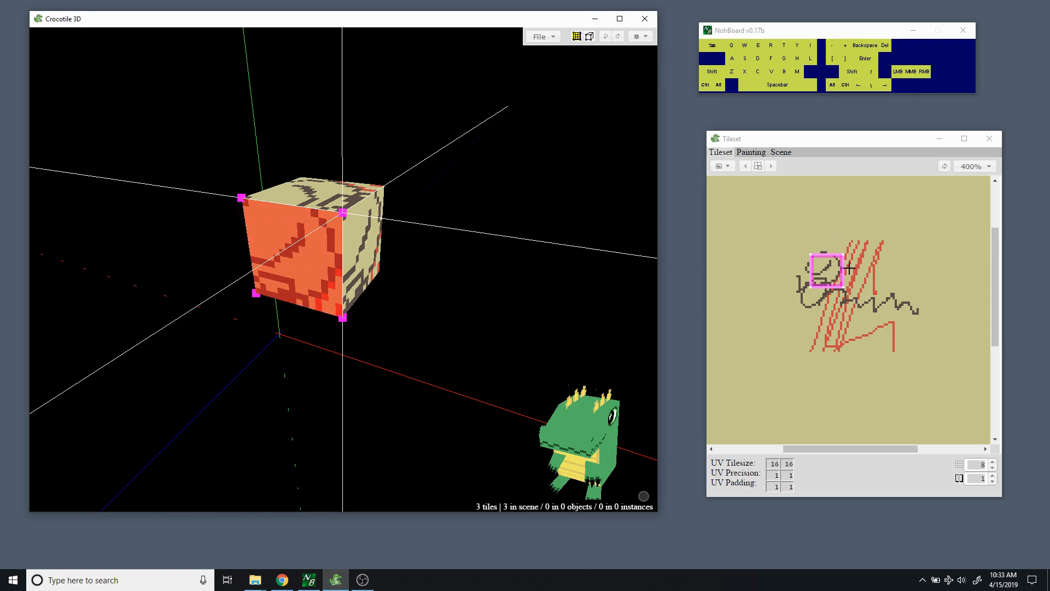
pyautogui.click(996, 284)
pyautogui.click(836, 272)
pyautogui.press('a')
pyautogui.press('d')
pyautogui.click(985, 270)
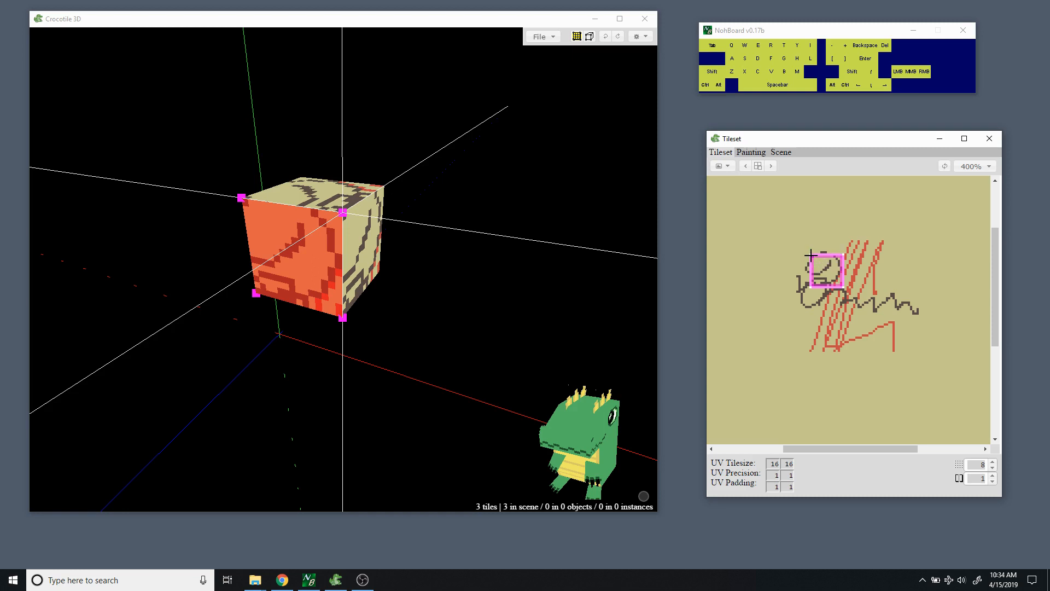
pyautogui.moveTo(803, 251)
pyautogui.mouseDown(button='right')
pyautogui.moveTo(807, 271)
pyautogui.moveTo(877, 272)
pyautogui.moveTo(830, 276)
pyautogui.moveTo(827, 328)
pyautogui.moveTo(827, 306)
pyautogui.moveTo(848, 277)
pyautogui.moveTo(865, 305)
pyautogui.moveTo(859, 274)
pyautogui.moveTo(828, 271)
pyautogui.moveTo(864, 301)
pyautogui.moveTo(849, 270)
pyautogui.moveTo(828, 304)
pyautogui.moveTo(892, 305)
pyautogui.moveTo(892, 339)
pyautogui.moveTo(892, 279)
pyautogui.moveTo(869, 277)
pyautogui.moveTo(862, 301)
pyautogui.moveTo(892, 340)
pyautogui.moveTo(825, 278)
pyautogui.moveTo(887, 271)
pyautogui.moveTo(851, 256)
pyautogui.moveTo(830, 299)
pyautogui.moveTo(804, 300)
pyautogui.moveTo(898, 305)
pyautogui.mouseUp(button='right')
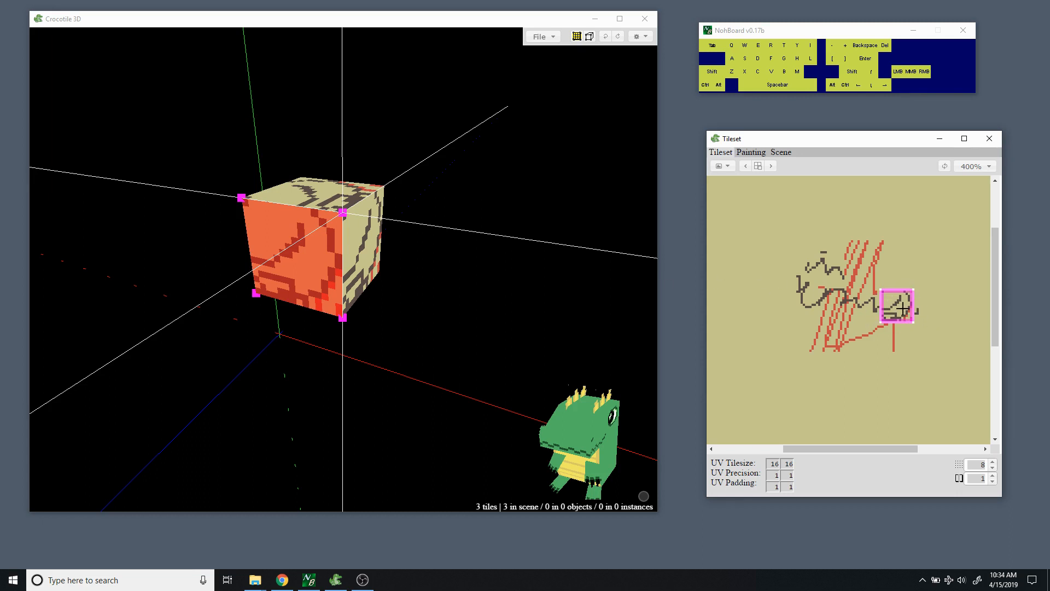
pyautogui.moveTo(902, 307)
pyautogui.mouseDown(button='right')
pyautogui.moveTo(856, 274)
pyautogui.moveTo(805, 280)
pyautogui.mouseUp(button='right')
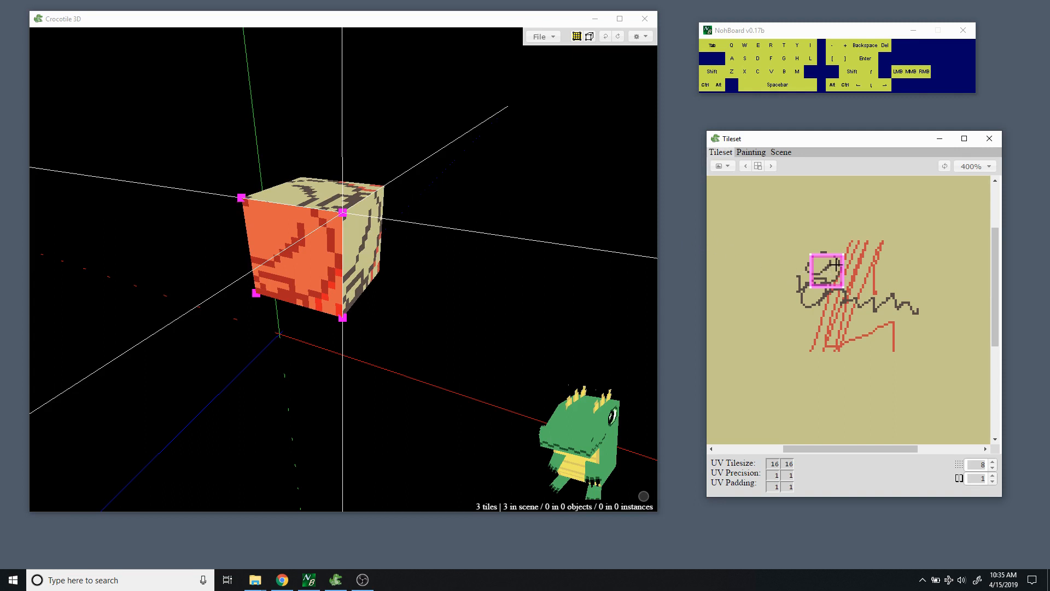
# Deselect the front tile's face without its vertices and pick its 16 by 16 tile in the tileset.
pyautogui.click(312, 241)
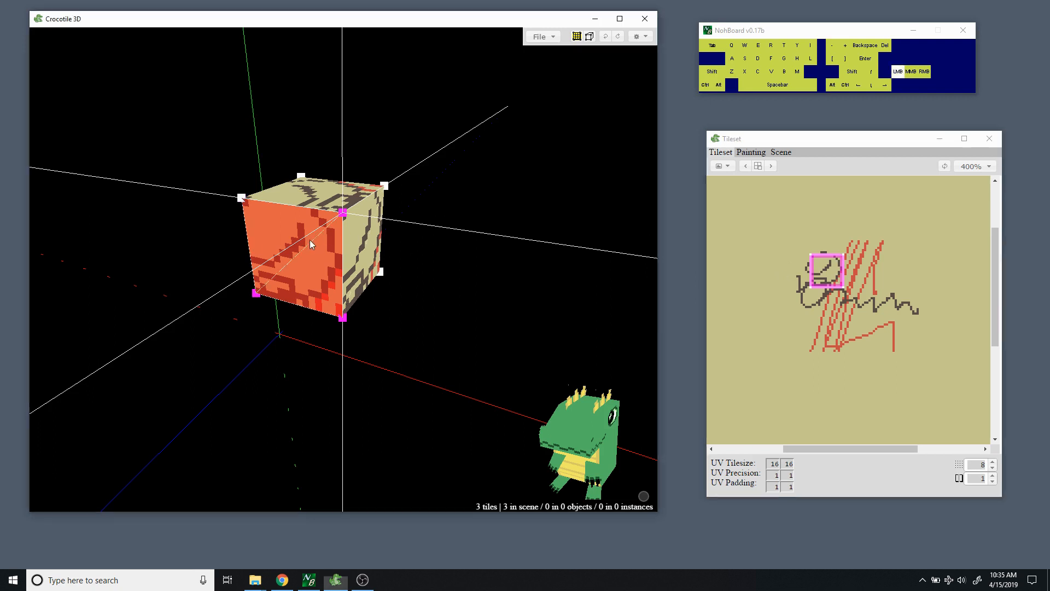
pyautogui.click(812, 255)
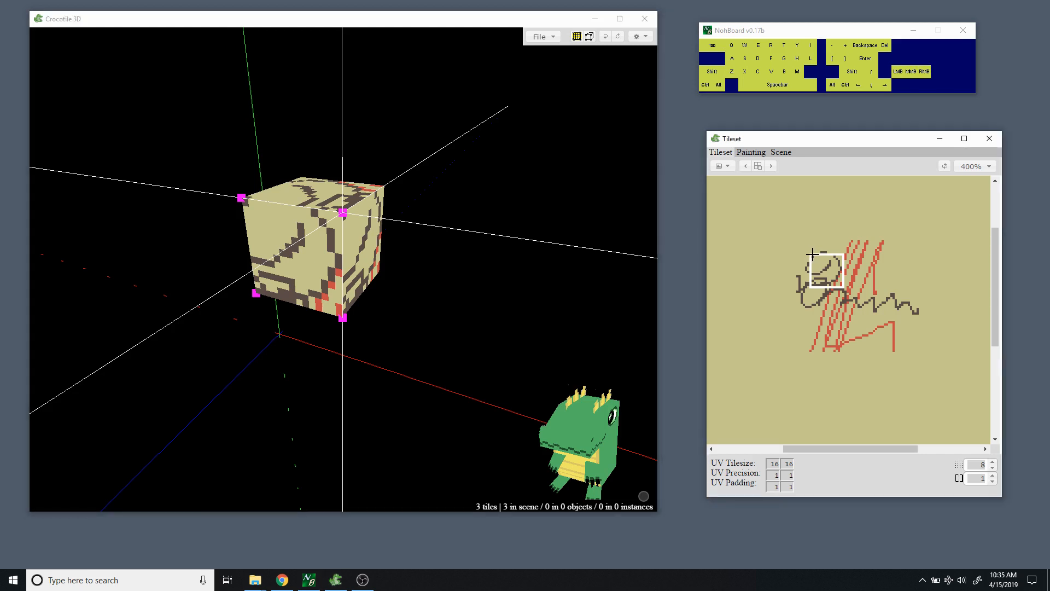
pyautogui.press('a')
pyautogui.press('d')
pyautogui.press('a')
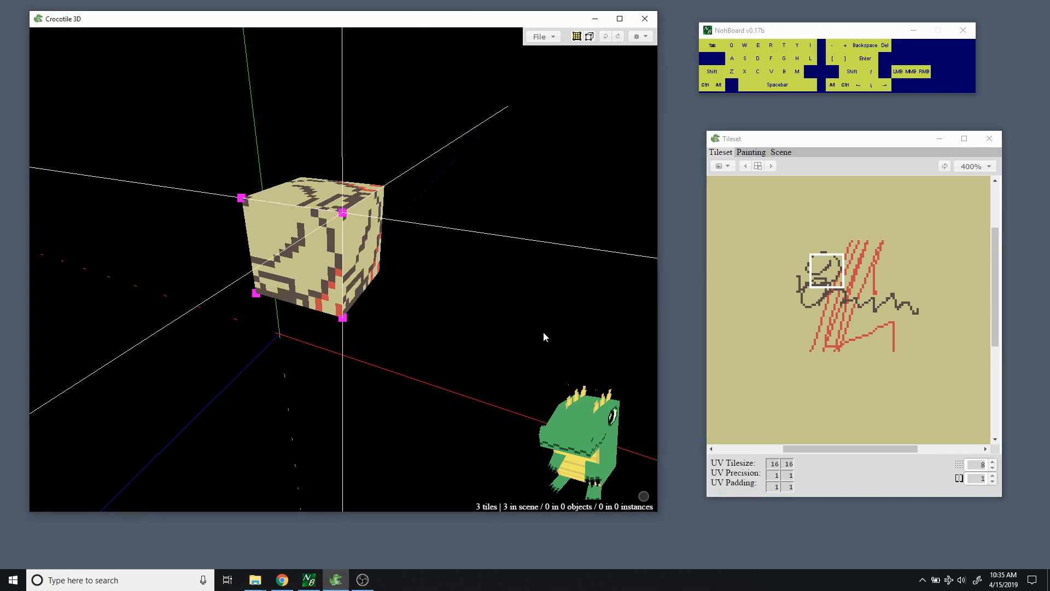
# Switch to the Crocotile 3D how-to page in the browser and examine its Tilesets section down to Tile Swapping.
pyautogui.click(282, 580)
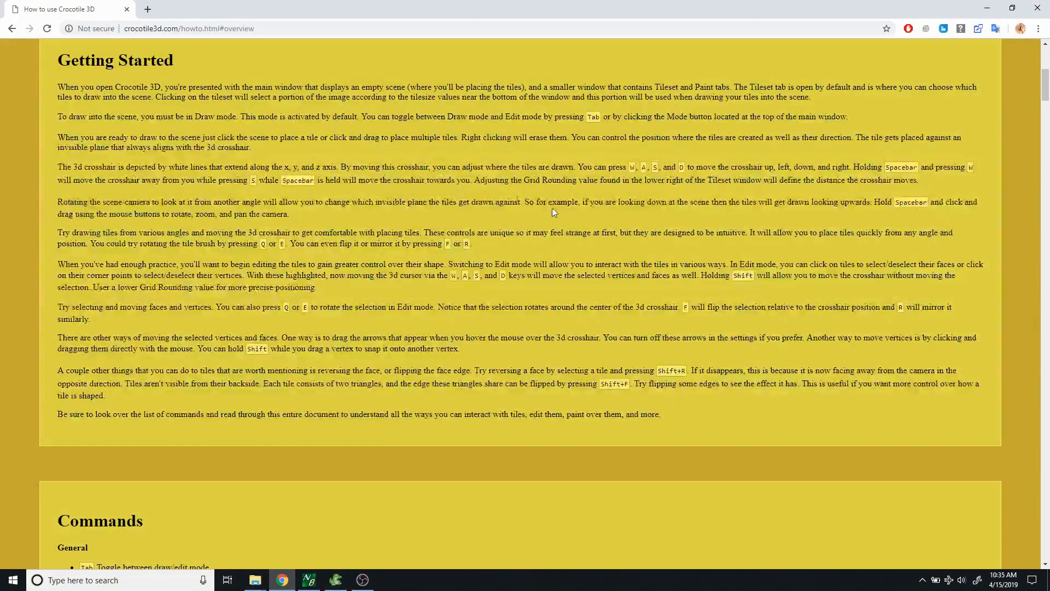
pyautogui.scroll(4, 556, 209)
pyautogui.scroll(2, 556, 214)
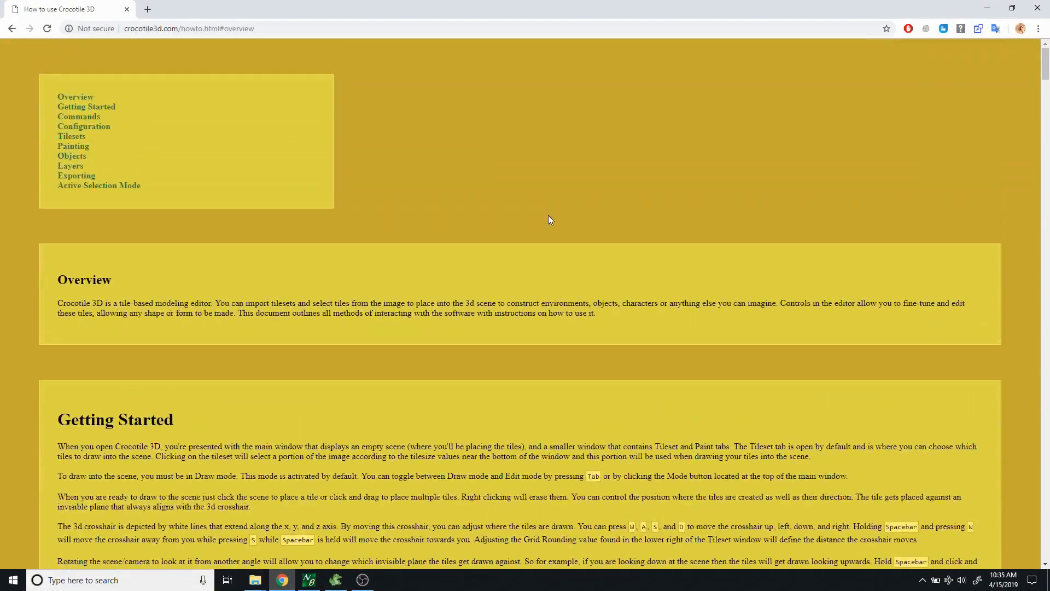
pyautogui.click(65, 137)
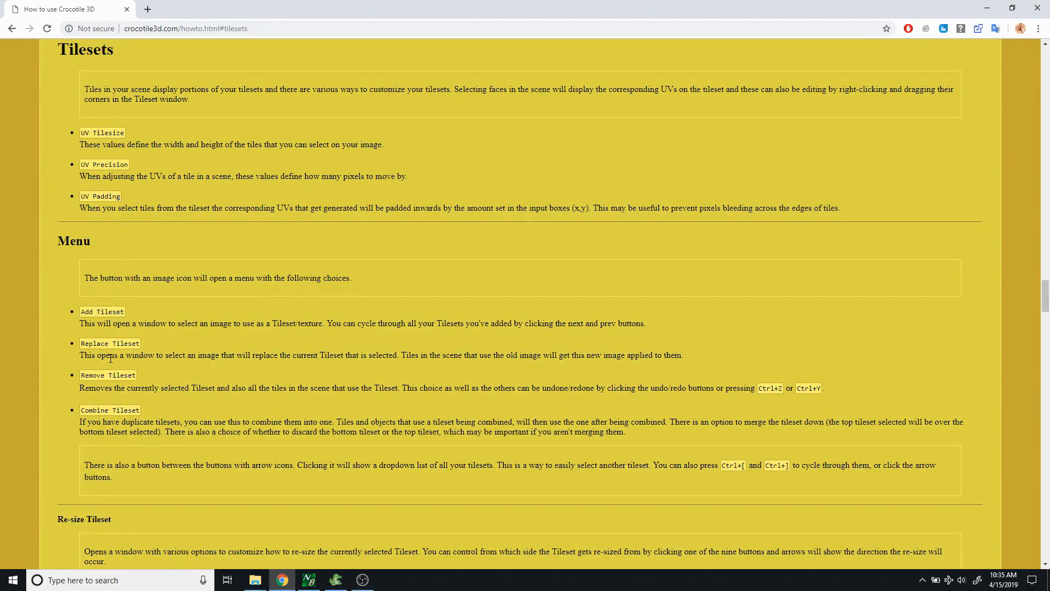
pyautogui.scroll(-5, 172, 434)
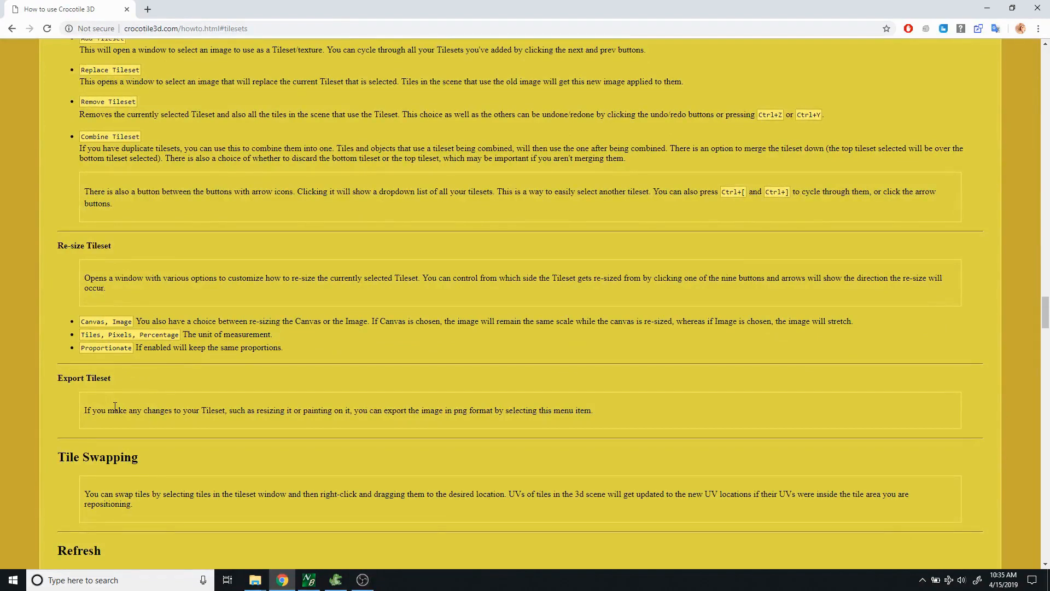
pyautogui.scroll(-1, 107, 437)
pyautogui.moveTo(66, 403); pyautogui.dragTo(137, 399)
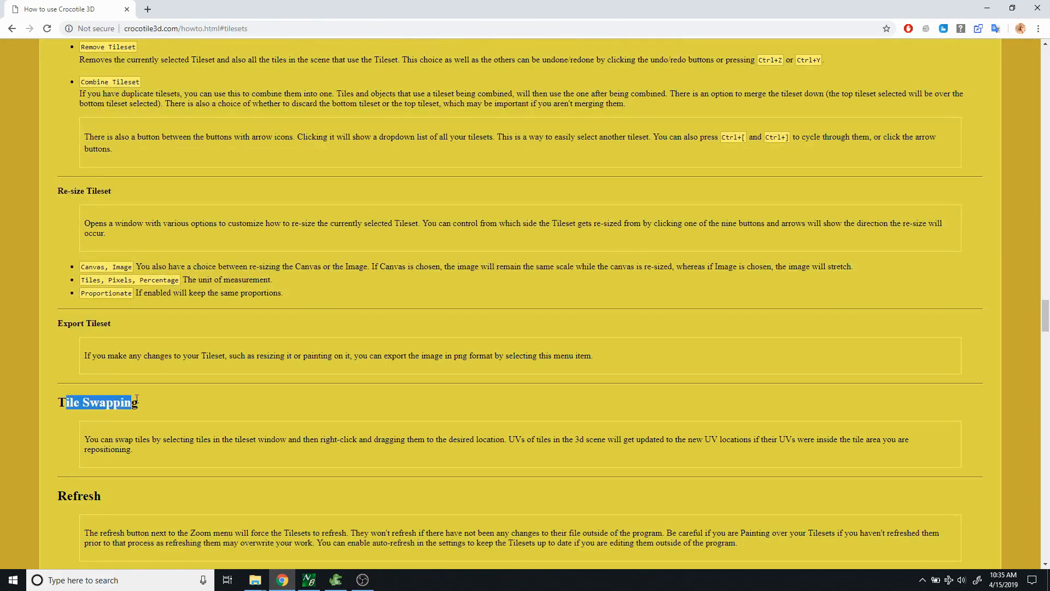
pyautogui.click(131, 437)
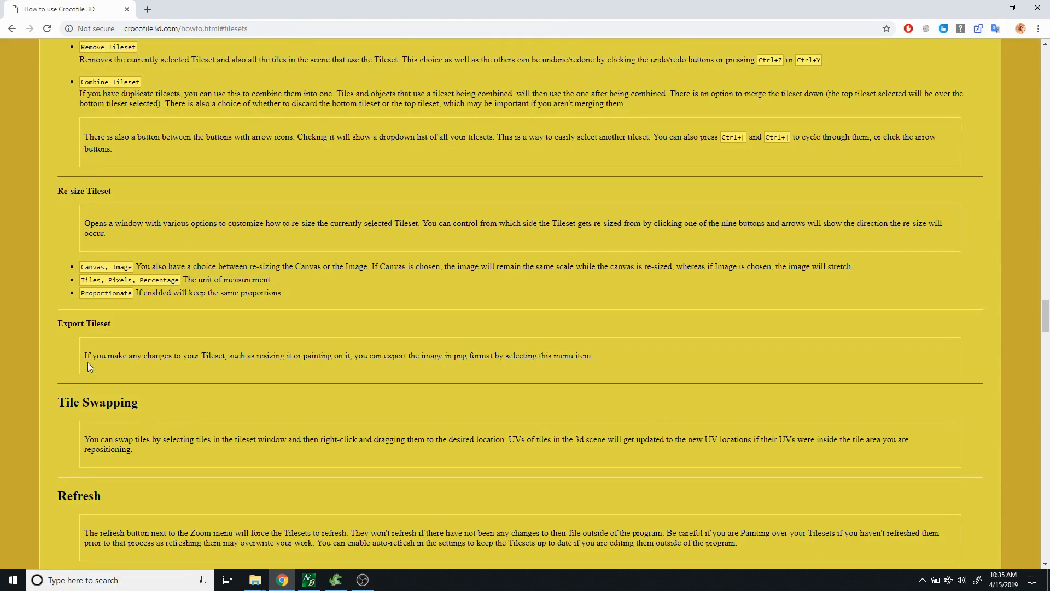
# Examine the Painting section of the how-to page and return to Crocotile 3D.
pyautogui.scroll(-5, 103, 119)
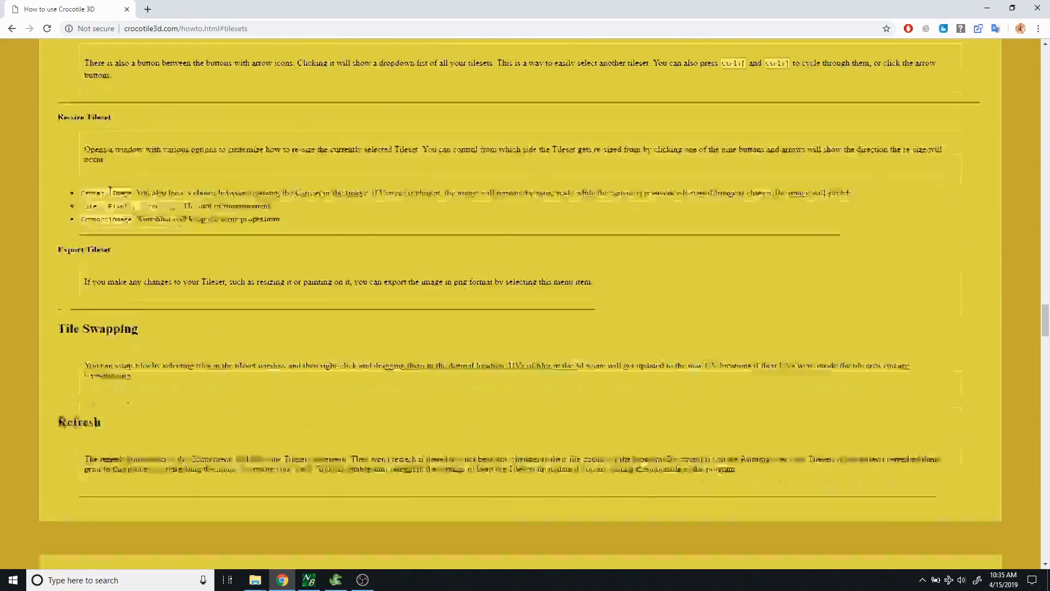
pyautogui.scroll(-5, 235, 219)
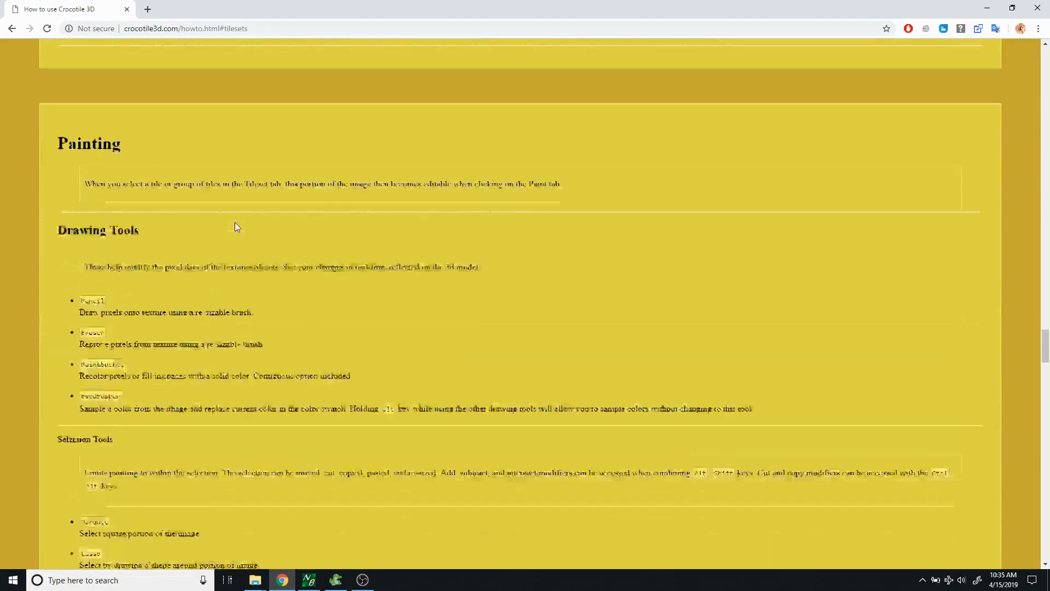
pyautogui.scroll(-4, 244, 231)
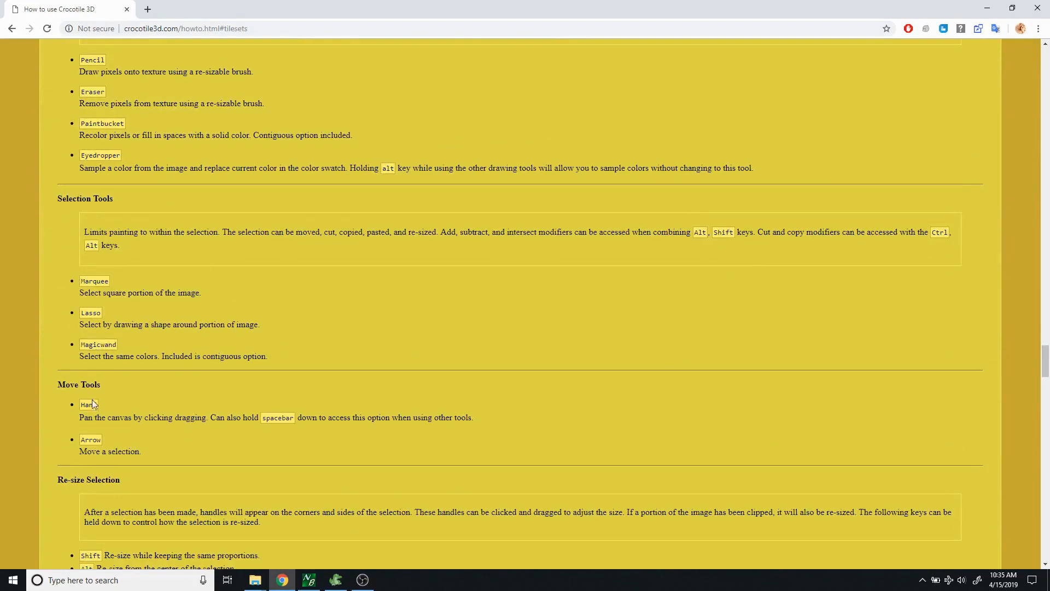
pyautogui.moveTo(1046, 362)
pyautogui.mouseDown()
pyautogui.moveTo(1046, 423)
pyautogui.moveTo(1046, 318)
pyautogui.mouseUp()
pyautogui.click(282, 580)
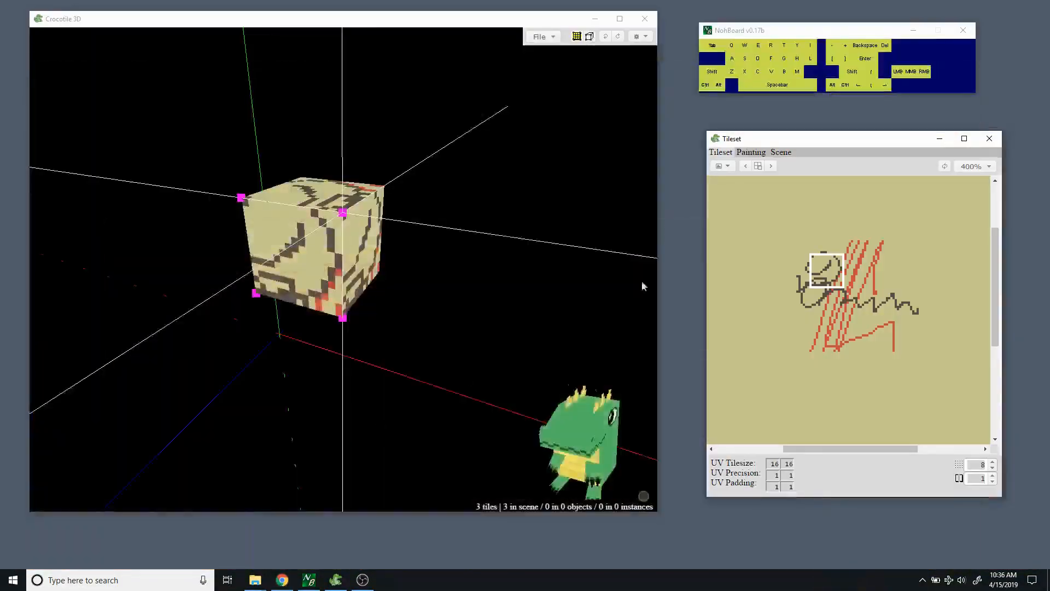
# Pick the tileset tile directly below the current one and select only the cube's side tile, clearing the vertex selection.
pyautogui.click(842, 295)
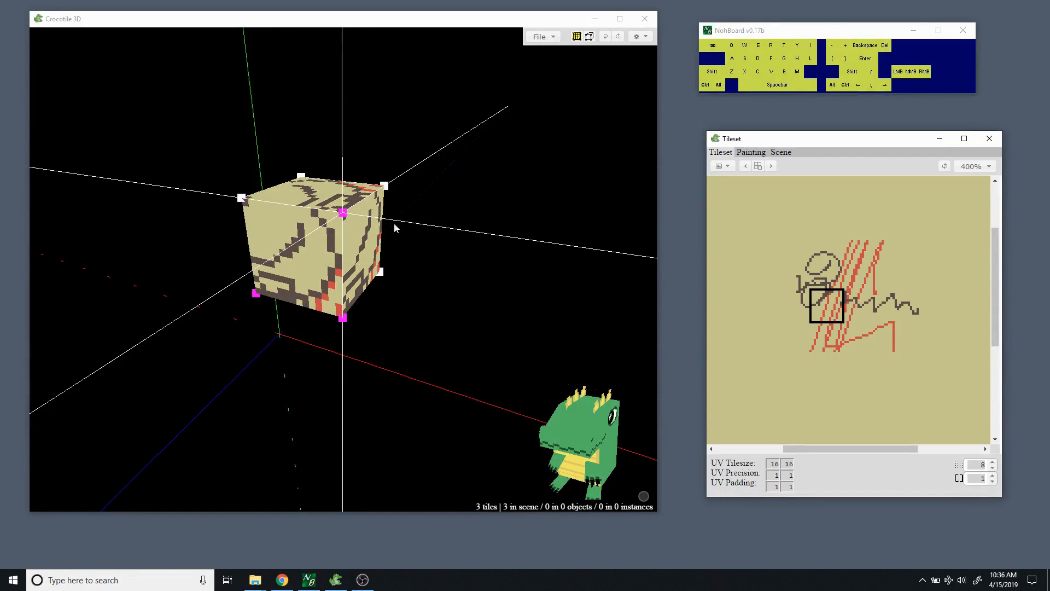
pyautogui.press('space')
pyautogui.moveTo(427, 219); pyautogui.dragTo(403, 230)
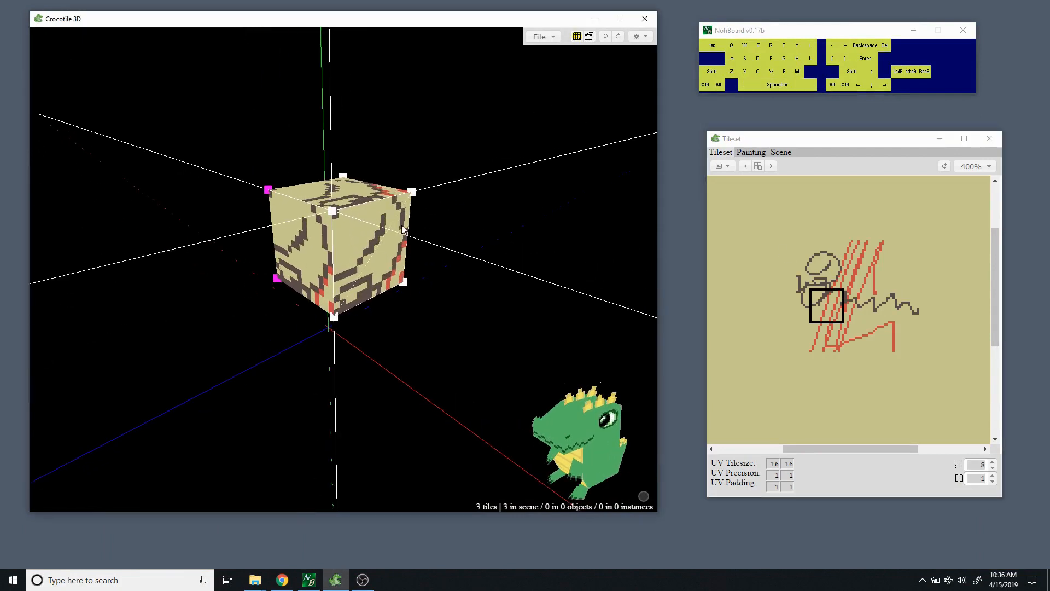
pyautogui.press('ctrl')
pyautogui.keyDown('ctrl'); pyautogui.click(366, 258); pyautogui.keyUp('ctrl')
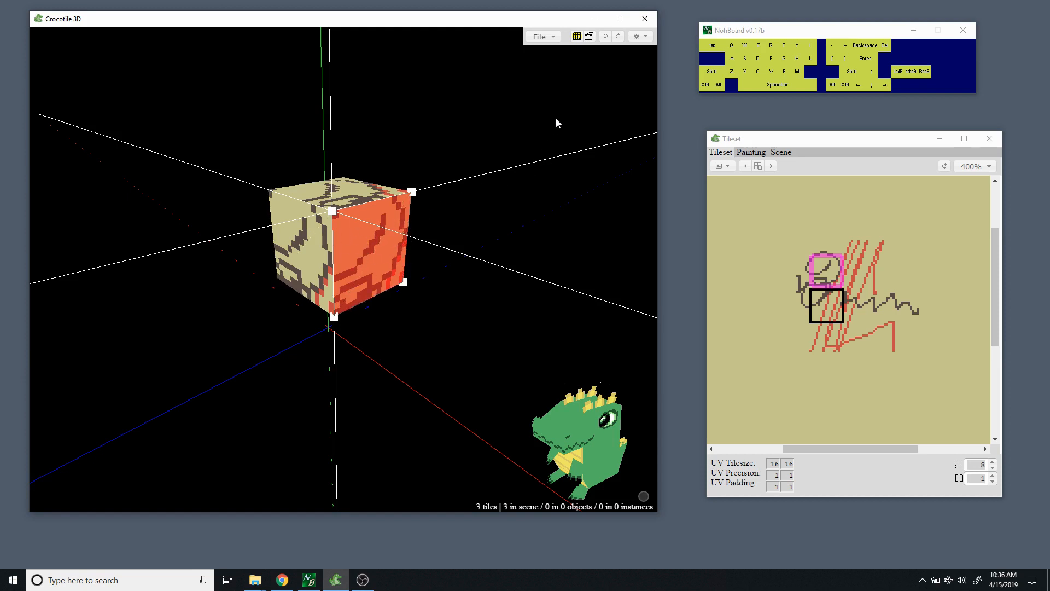
# Review the face commands available for the cube's selected side tile and leave the list without applying any.
pyautogui.rightClick(382, 247)
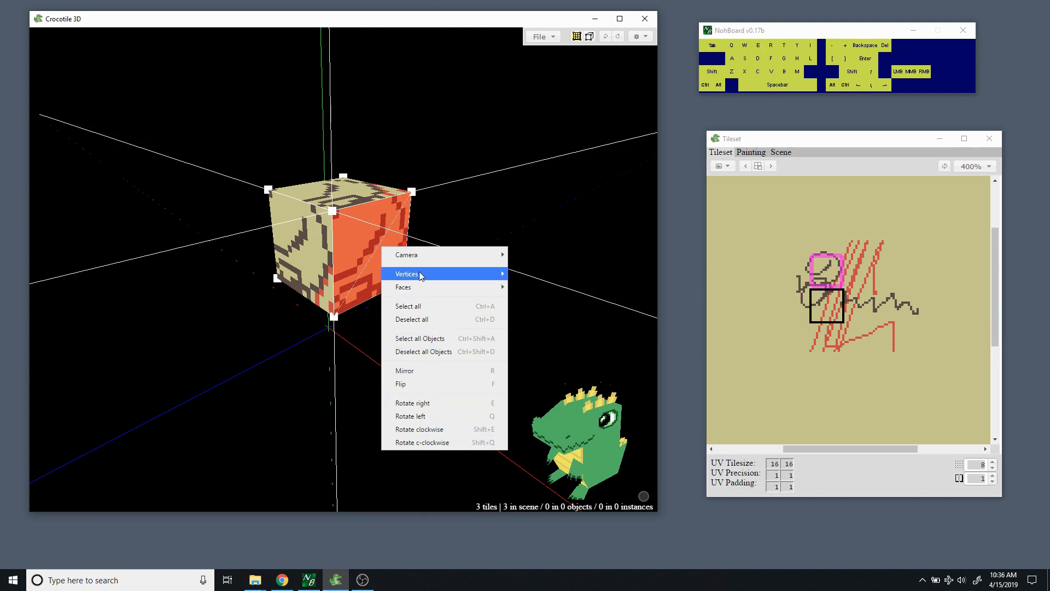
pyautogui.moveTo(423, 259)
pyautogui.moveTo(438, 289)
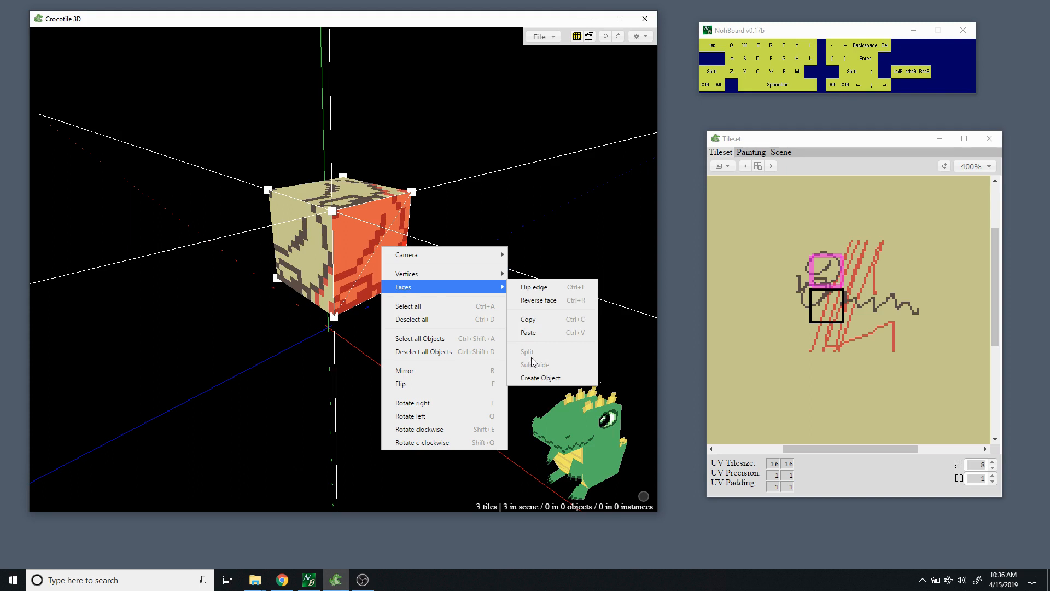
pyautogui.click(367, 239)
pyautogui.rightClick(361, 252)
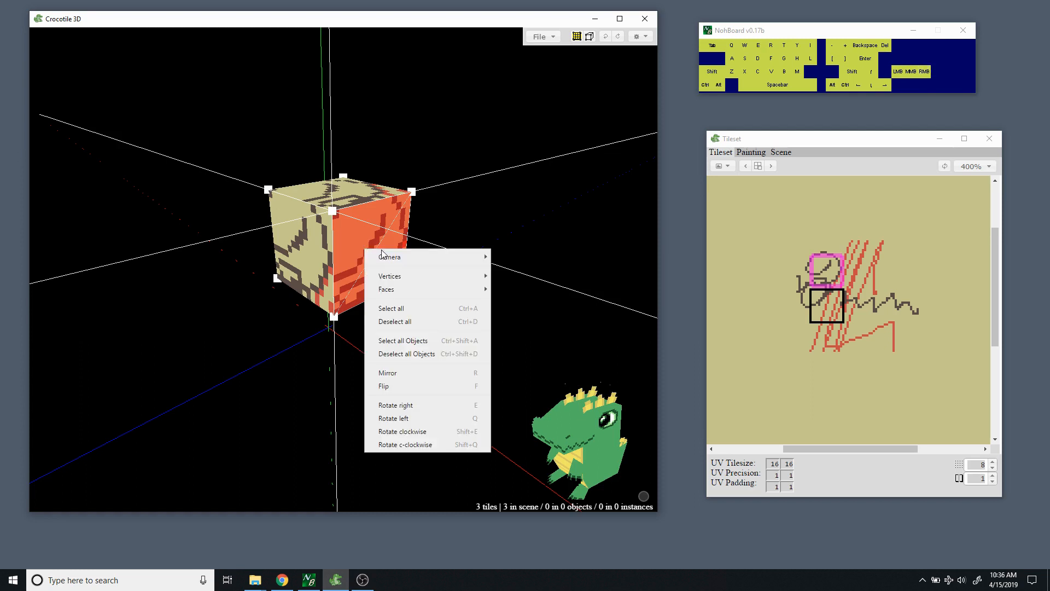
pyautogui.moveTo(389, 288)
pyautogui.click(377, 221)
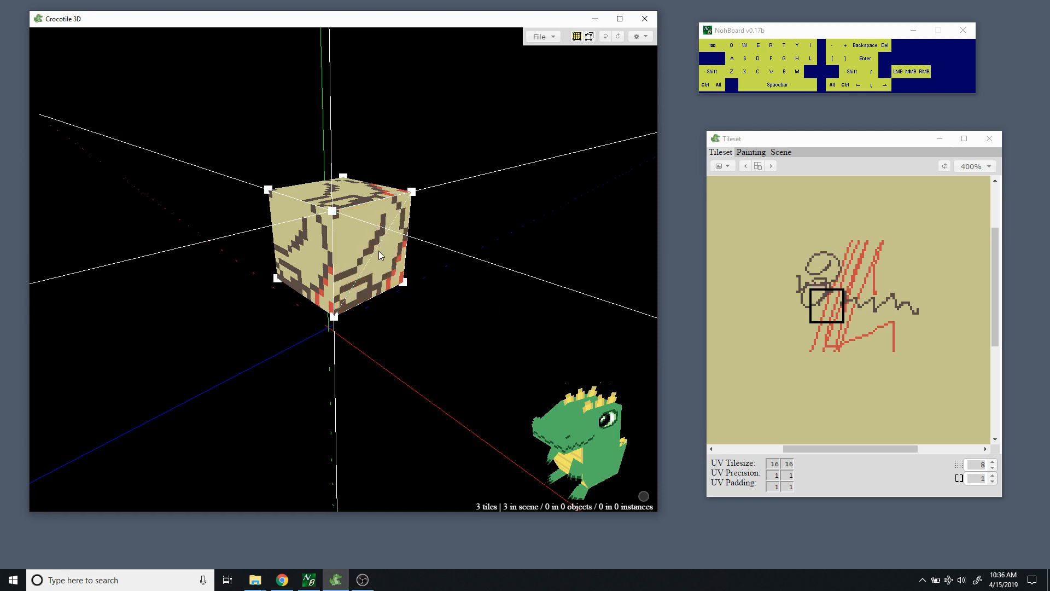
# Reselect the cube's side tile and switch it to split mode with a vertical cut line.
pyautogui.click(362, 248)
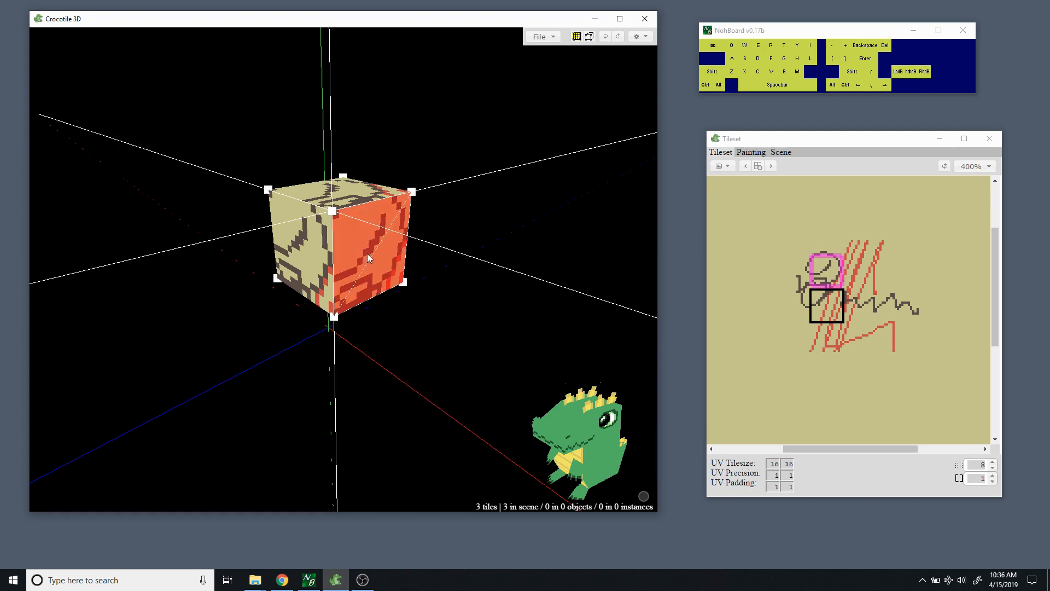
pyautogui.press('Return')
pyautogui.press('Return')
pyautogui.middleClick(374, 249)
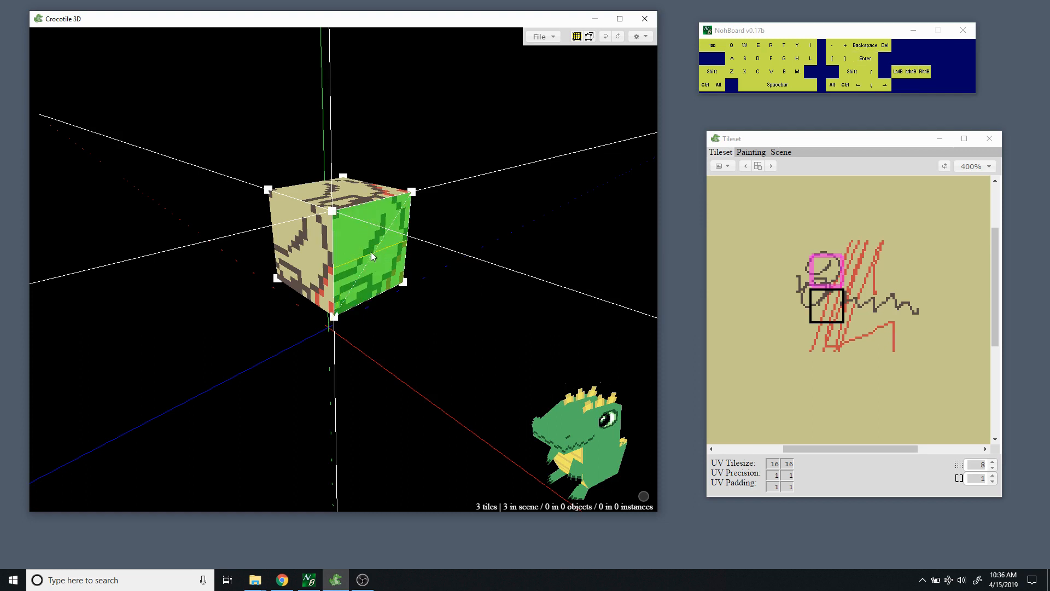
pyautogui.press('space')
pyautogui.moveTo(435, 260); pyautogui.dragTo(448, 266)
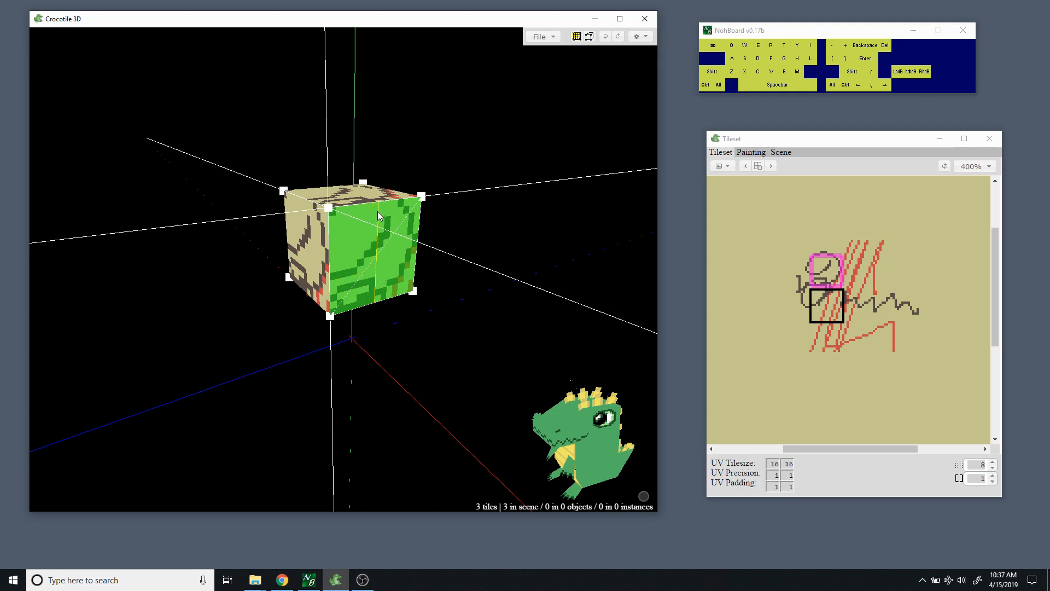
# Split the cube's side tile vertically into two halves with the split count at 1.
pyautogui.click(976, 479)
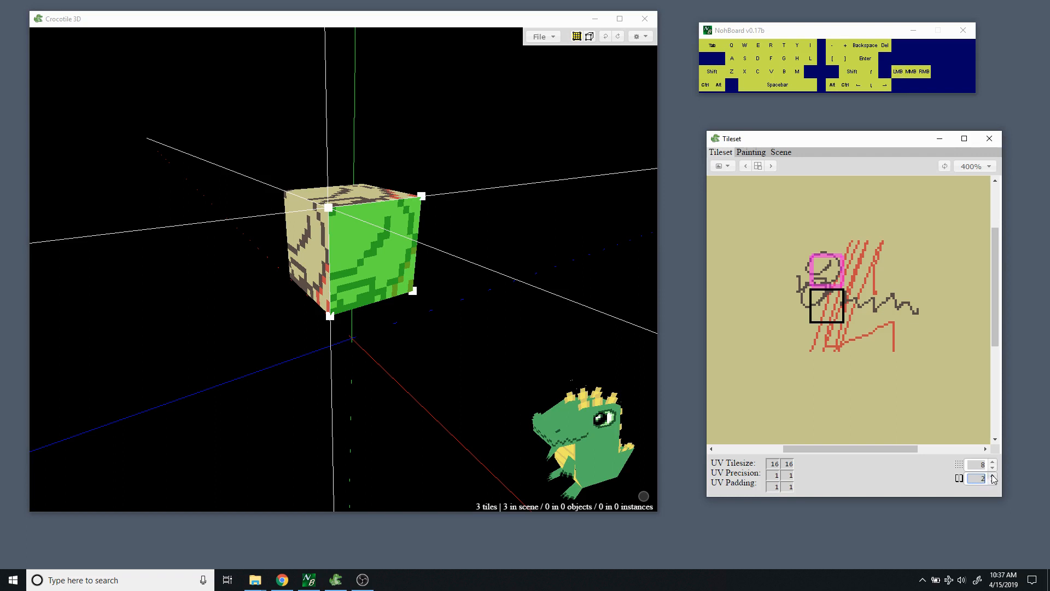
pyautogui.click(992, 475)
pyautogui.rightClick(377, 251)
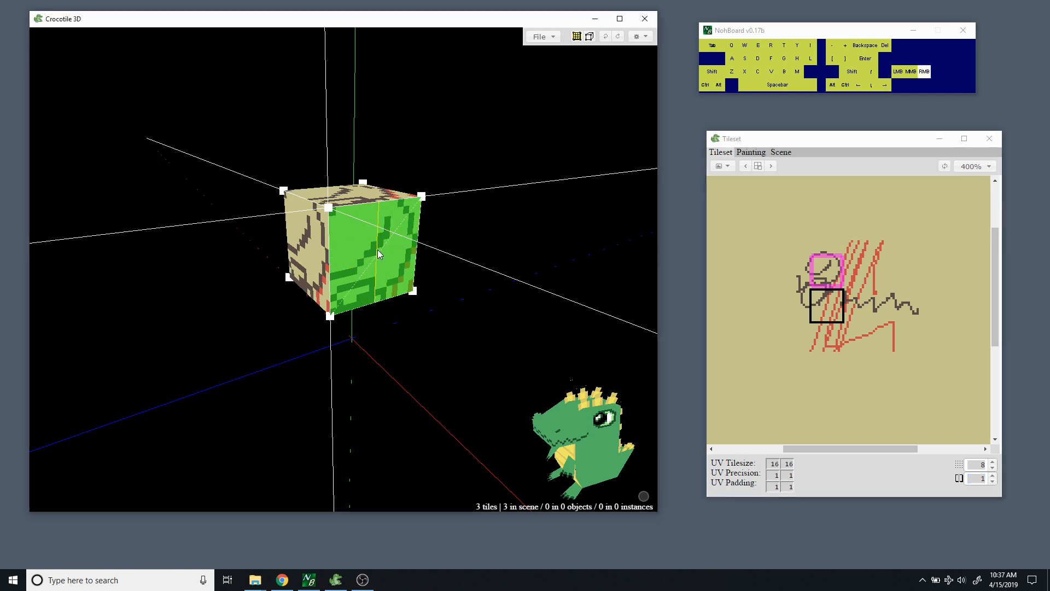
pyautogui.moveTo(408, 292)
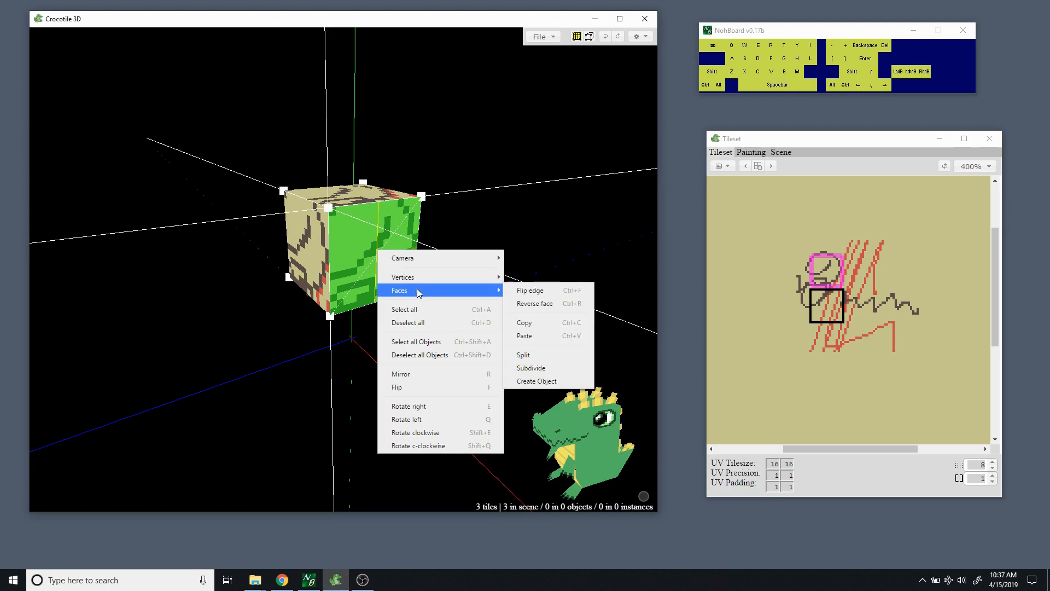
pyautogui.click(524, 355)
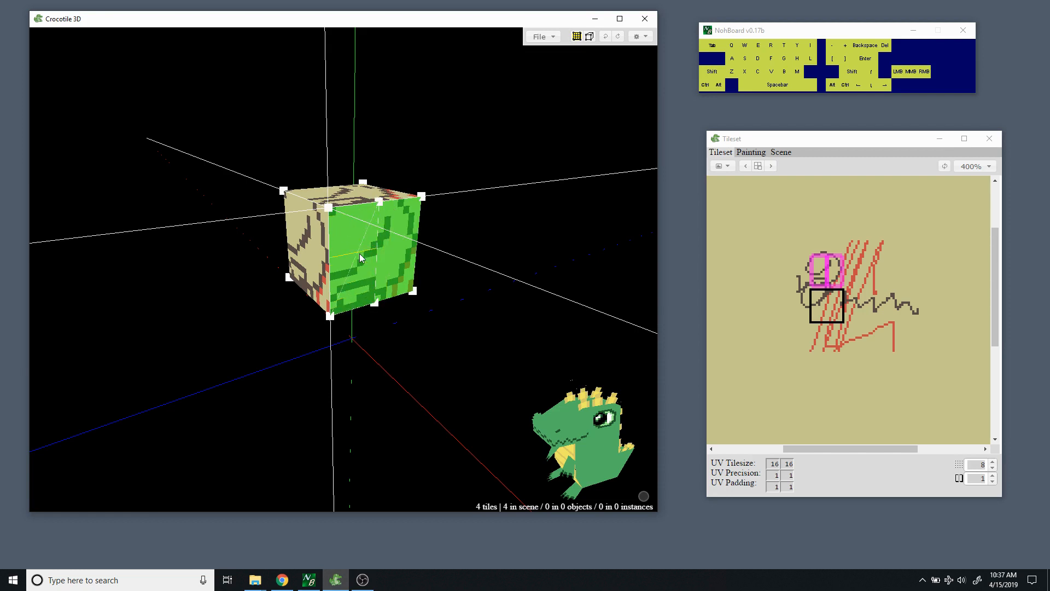
# Select and deselect the two halves of the split side tile individually, leaving nothing selected.
pyautogui.click(388, 234)
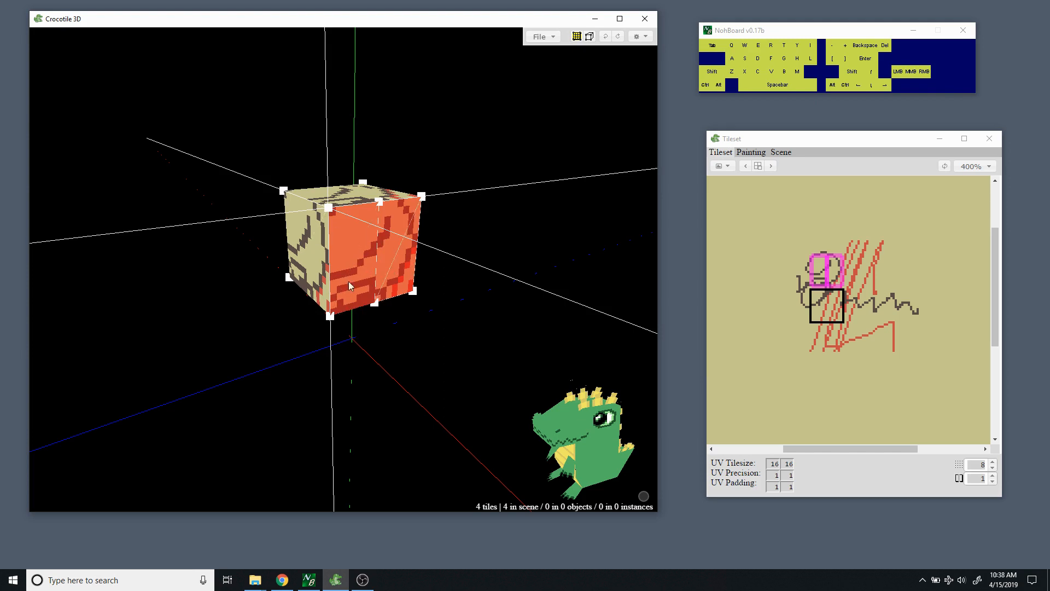
pyautogui.click(392, 254)
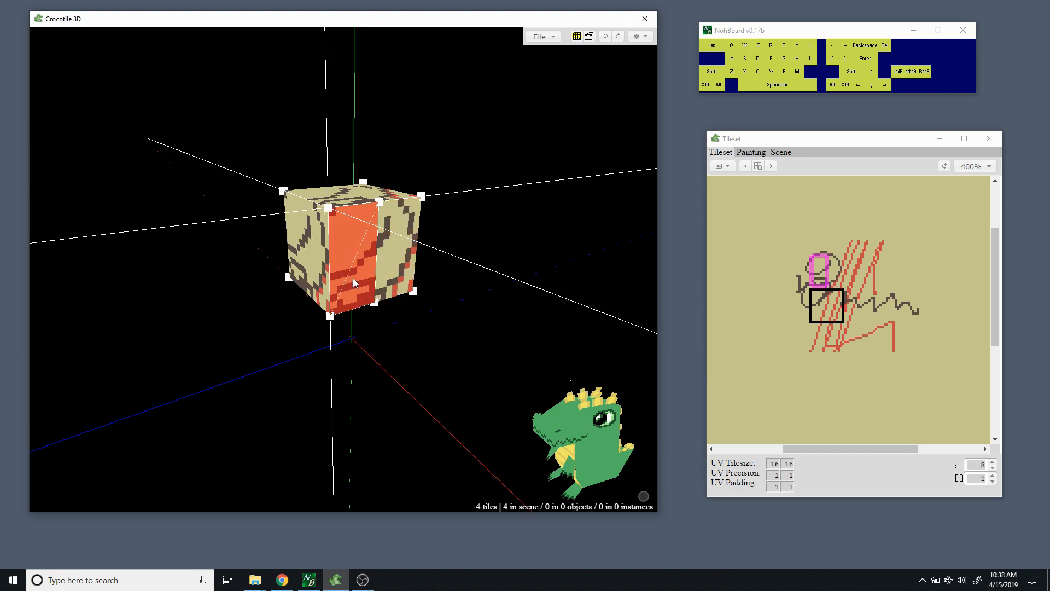
pyautogui.press('s')
pyautogui.press('w')
pyautogui.click(368, 261)
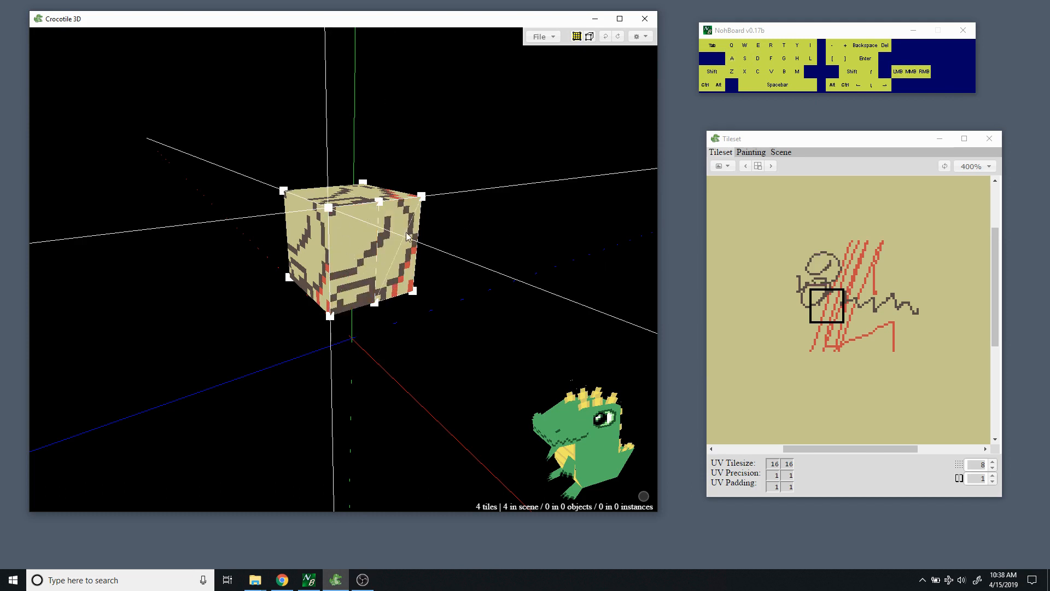
pyautogui.click(357, 232)
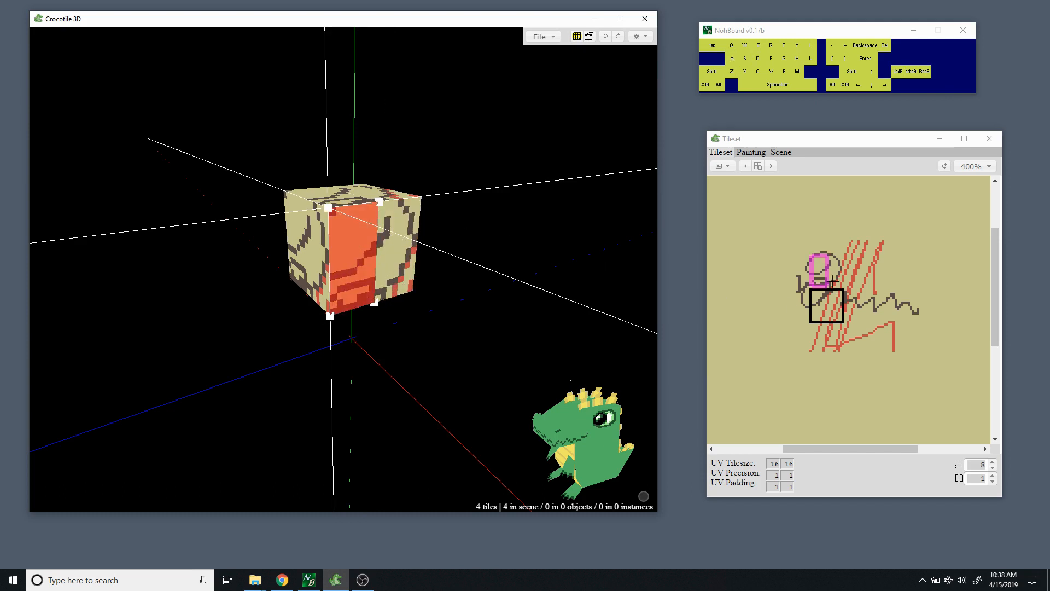
pyautogui.keyDown('shift'); pyautogui.click(396, 251); pyautogui.keyUp('shift')
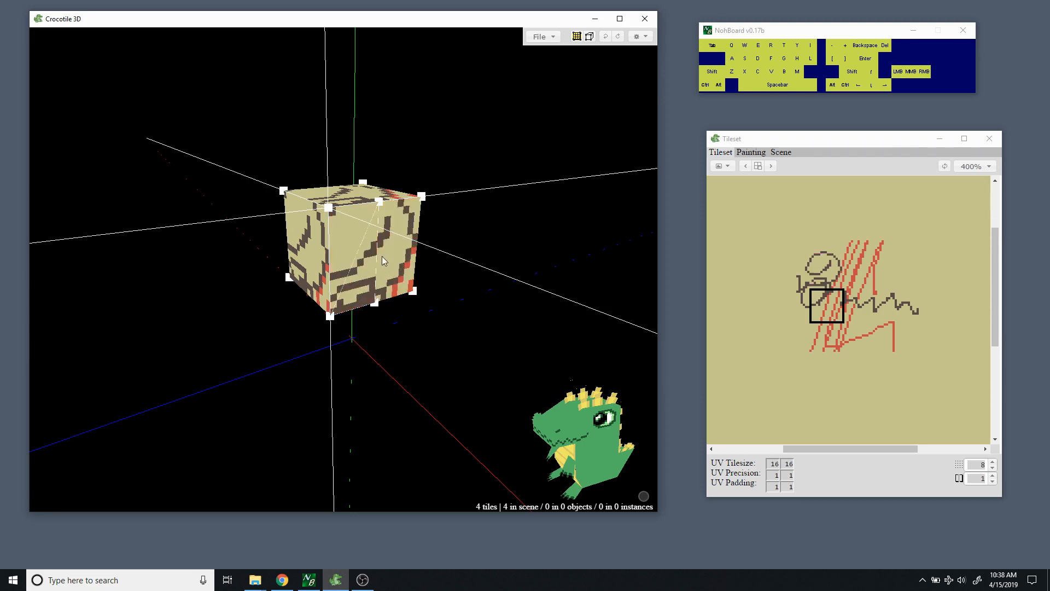
# Select only the right half of the split side tile and review its camera and vertex commands.
pyautogui.press('space')
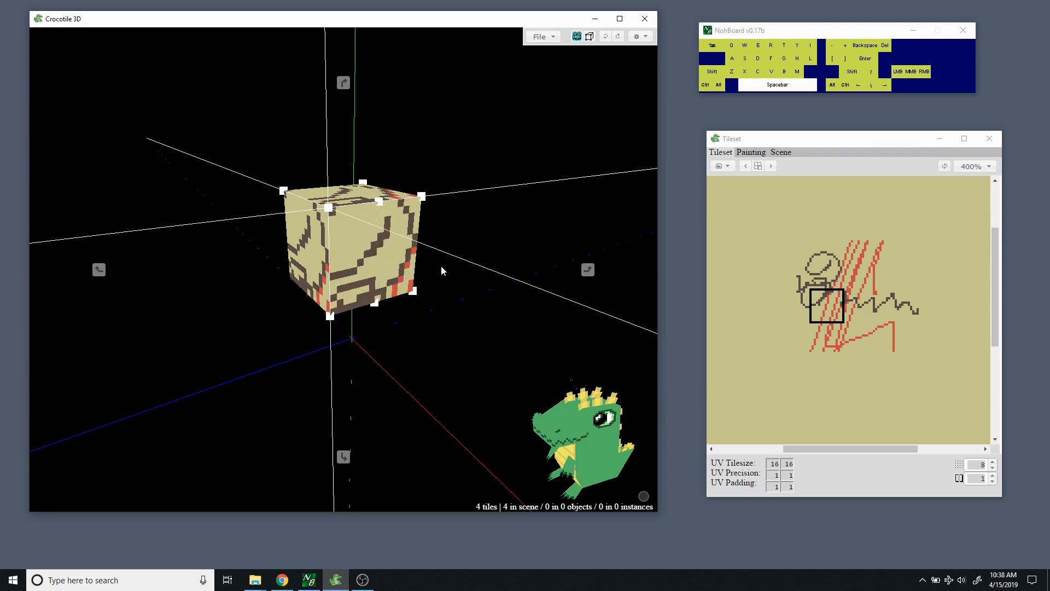
pyautogui.moveTo(441, 265)
pyautogui.mouseDown()
pyautogui.moveTo(416, 268)
pyautogui.moveTo(462, 237)
pyautogui.moveTo(461, 259)
pyautogui.mouseUp()
pyautogui.press('space')
pyautogui.moveTo(462, 259); pyautogui.dragTo(446, 256, button='right')
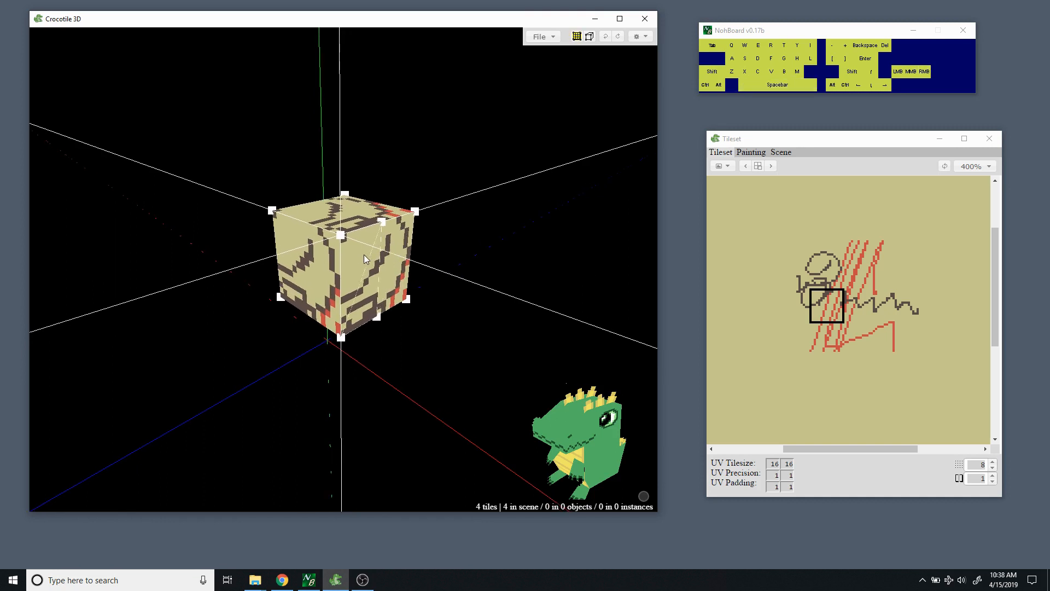
pyautogui.click(396, 268)
pyautogui.rightClick(397, 269)
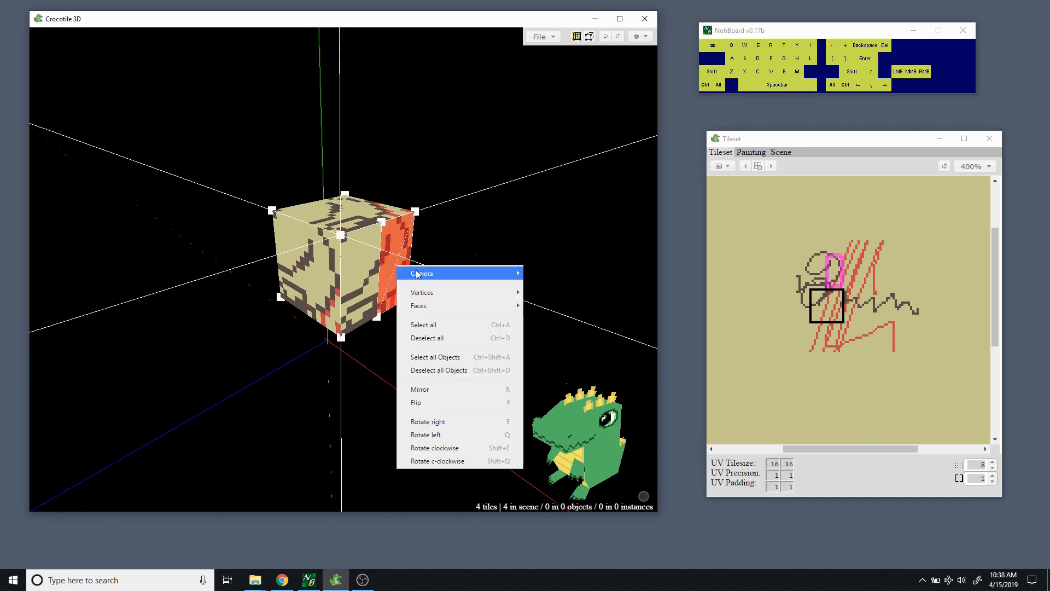
pyautogui.moveTo(441, 292)
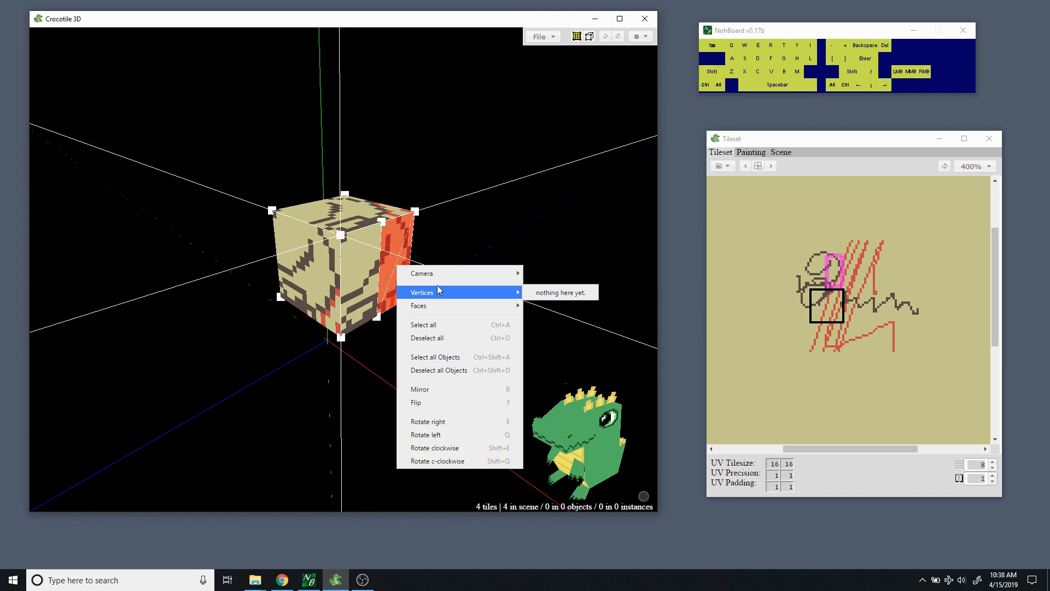
pyautogui.moveTo(435, 271)
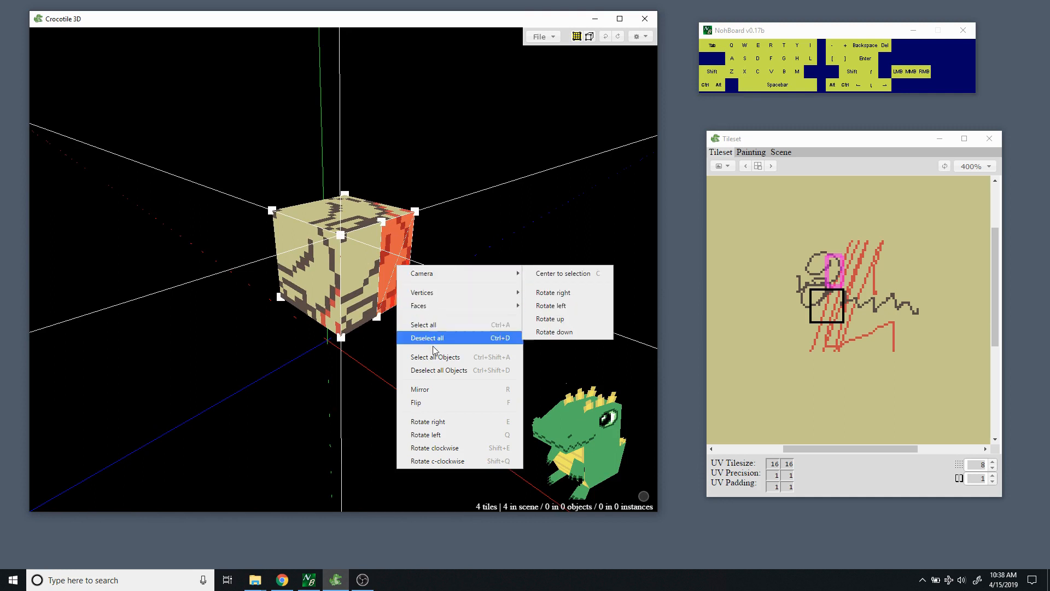
pyautogui.click(477, 223)
# Clear the current tile selection and select both halves of the split side tile together.
pyautogui.press('space')
pyautogui.click(393, 250)
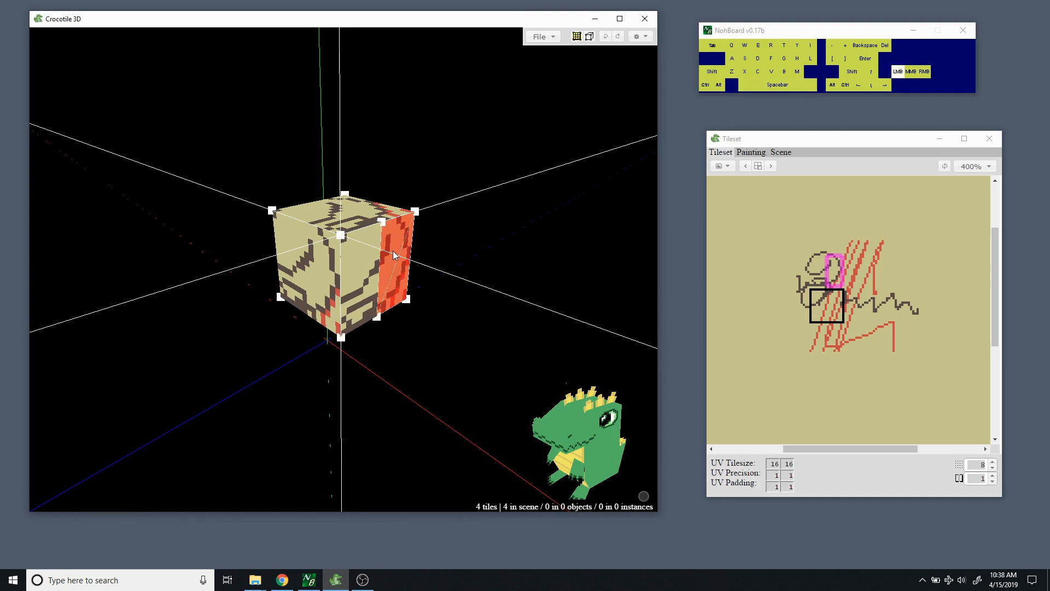
pyautogui.press('space')
pyautogui.moveTo(393, 251); pyautogui.dragTo(408, 268)
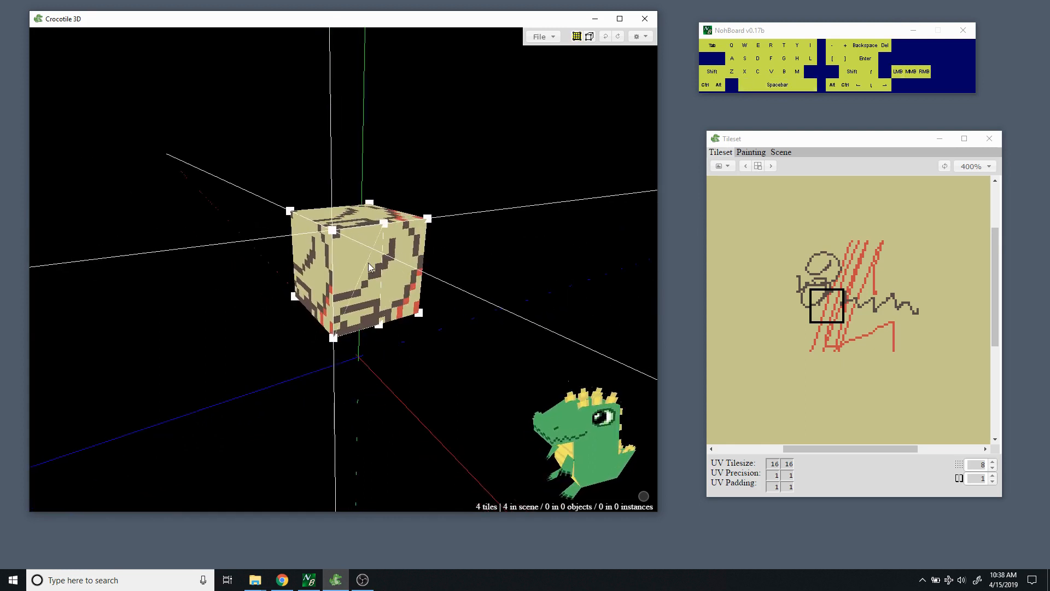
pyautogui.moveTo(371, 254); pyautogui.dragTo(398, 259)
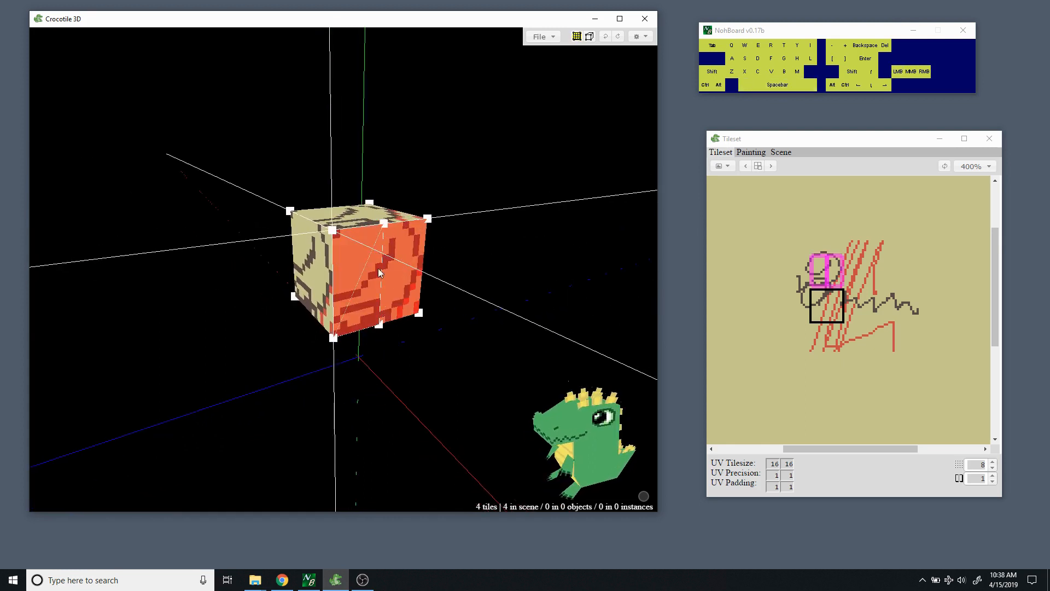
pyautogui.press('space')
pyautogui.moveTo(467, 275); pyautogui.dragTo(470, 276)
pyautogui.moveTo(470, 273)
pyautogui.mouseDown(button='middle')
pyautogui.moveTo(470, 257)
pyautogui.moveTo(468, 275)
pyautogui.mouseUp(button='middle')
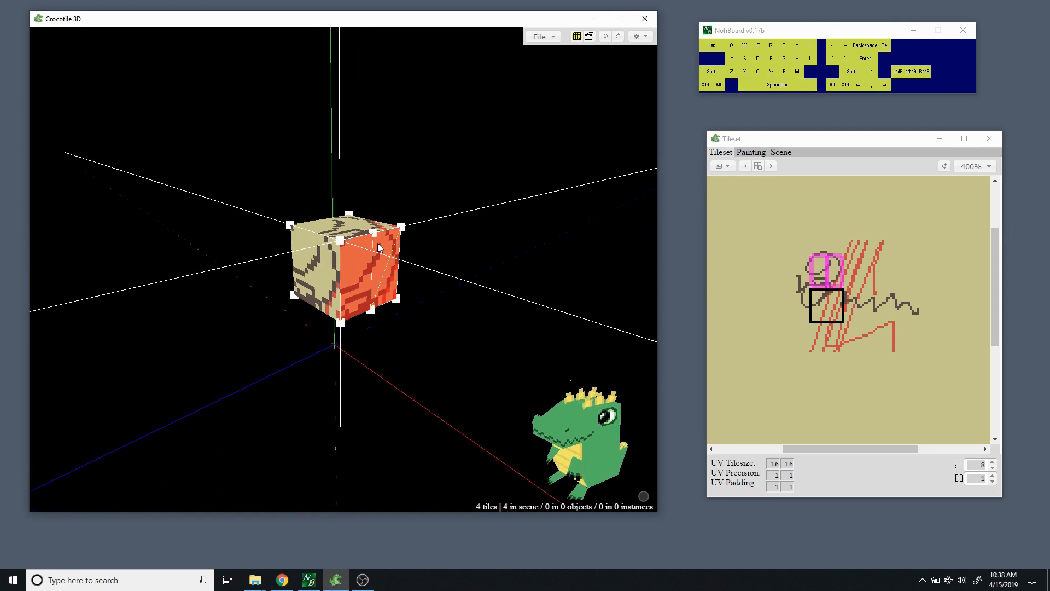
# Deselect both side tile halves, select them again and switch them to split mode.
pyautogui.rightClick(385, 259)
pyautogui.rightClick(360, 272)
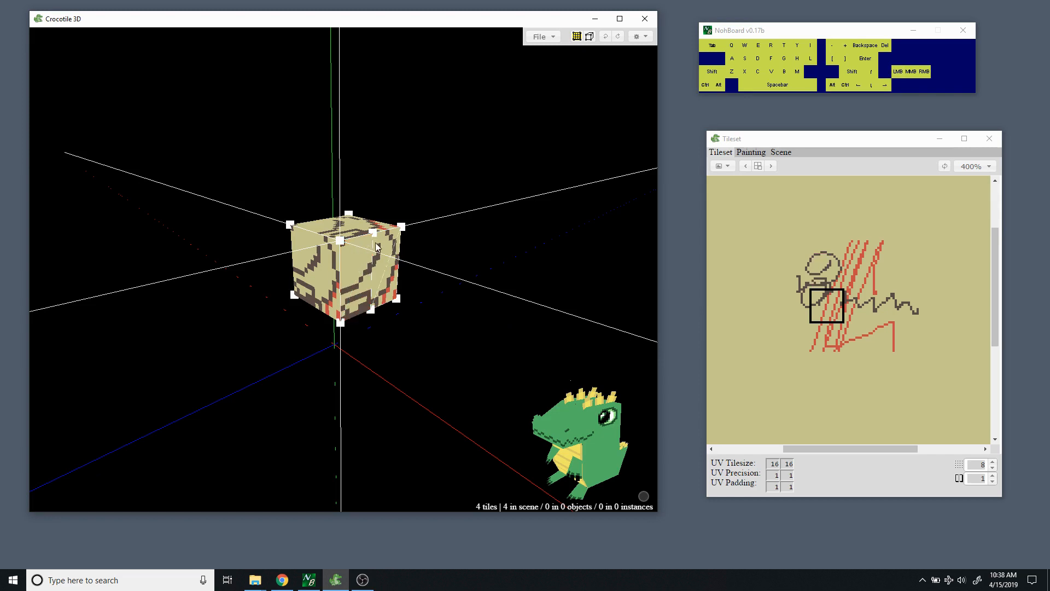
pyautogui.click(369, 271)
pyautogui.click(378, 261)
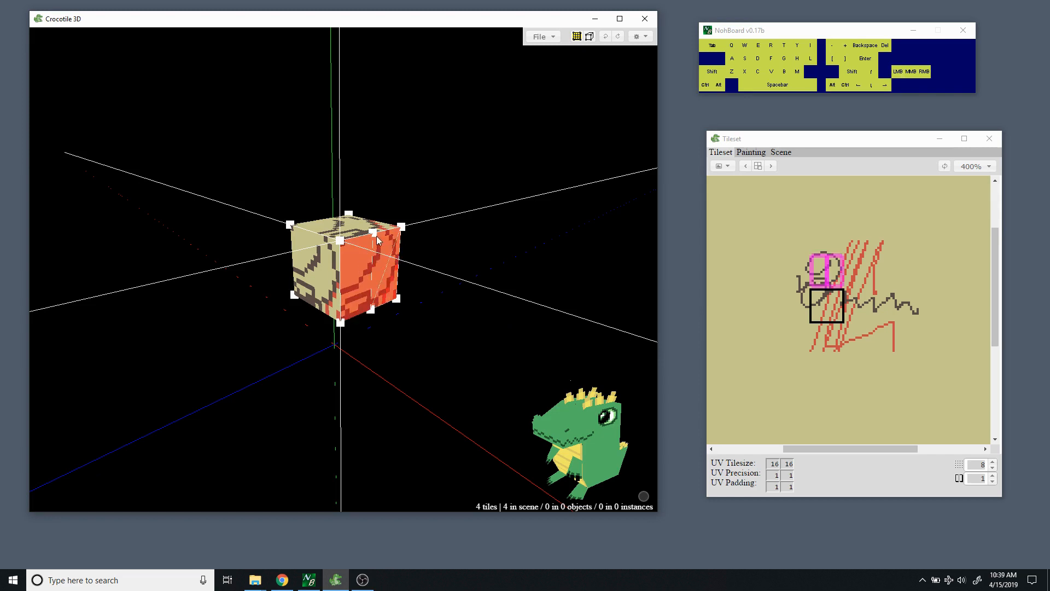
pyautogui.moveTo(377, 278); pyautogui.dragTo(377, 275, button='middle')
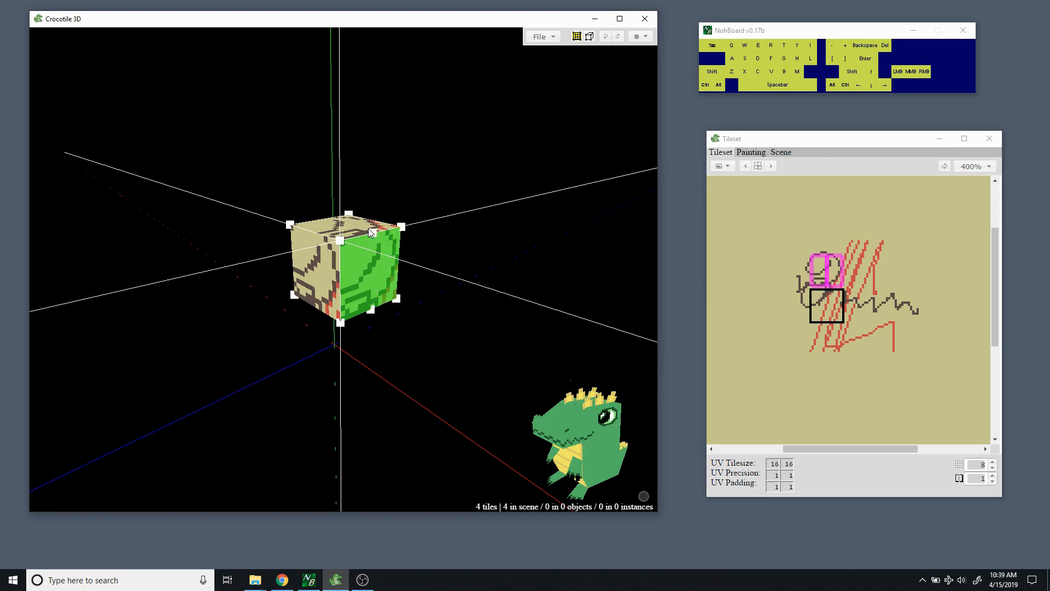
# Return the two side tile halves to normal face selection and deselect them one after the other.
pyautogui.press('space')
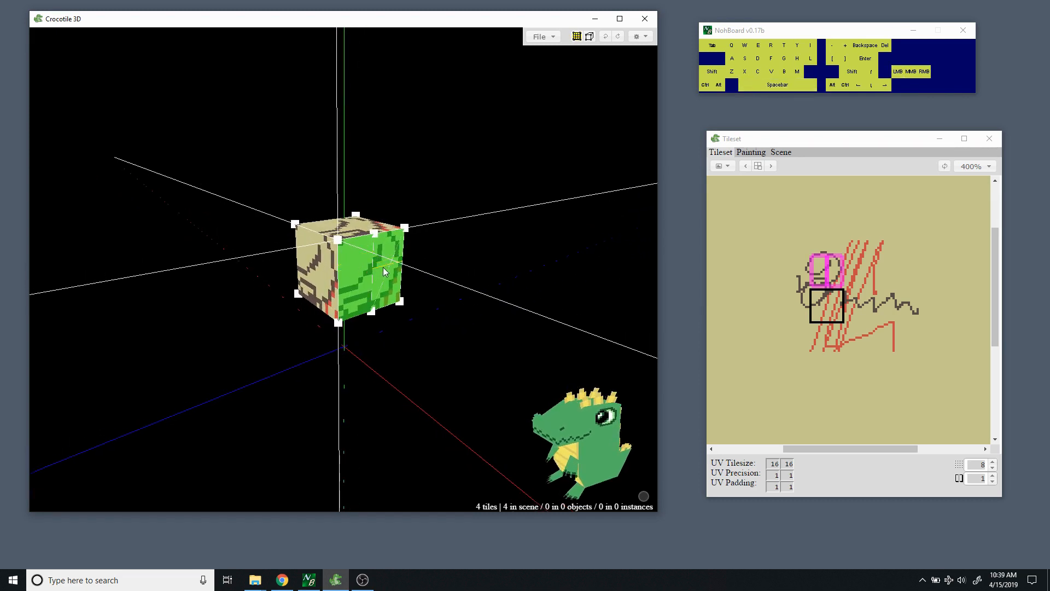
pyautogui.click(322, 235)
pyautogui.click(377, 258)
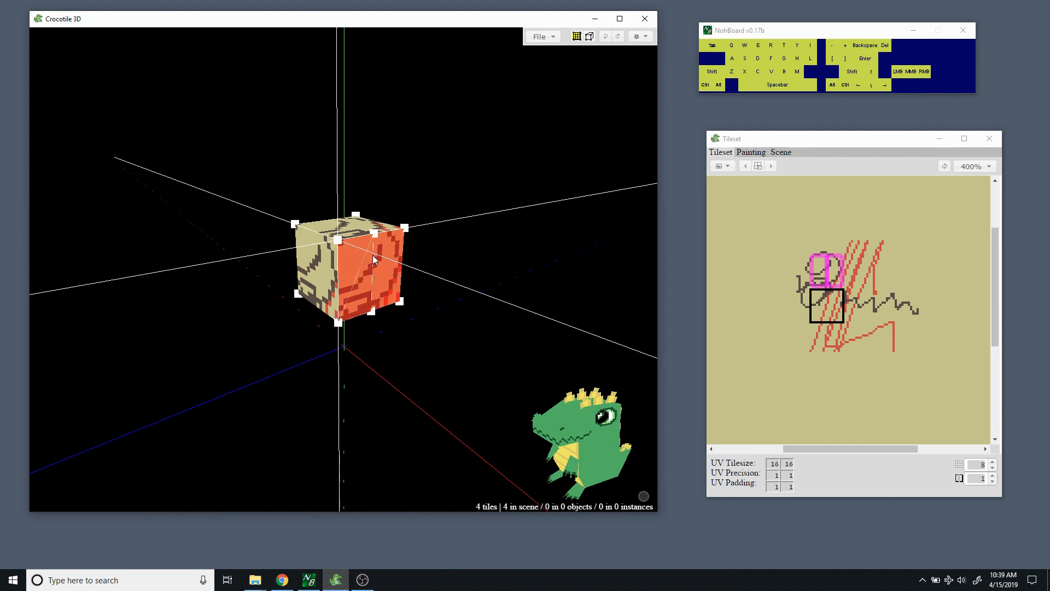
pyautogui.press('space')
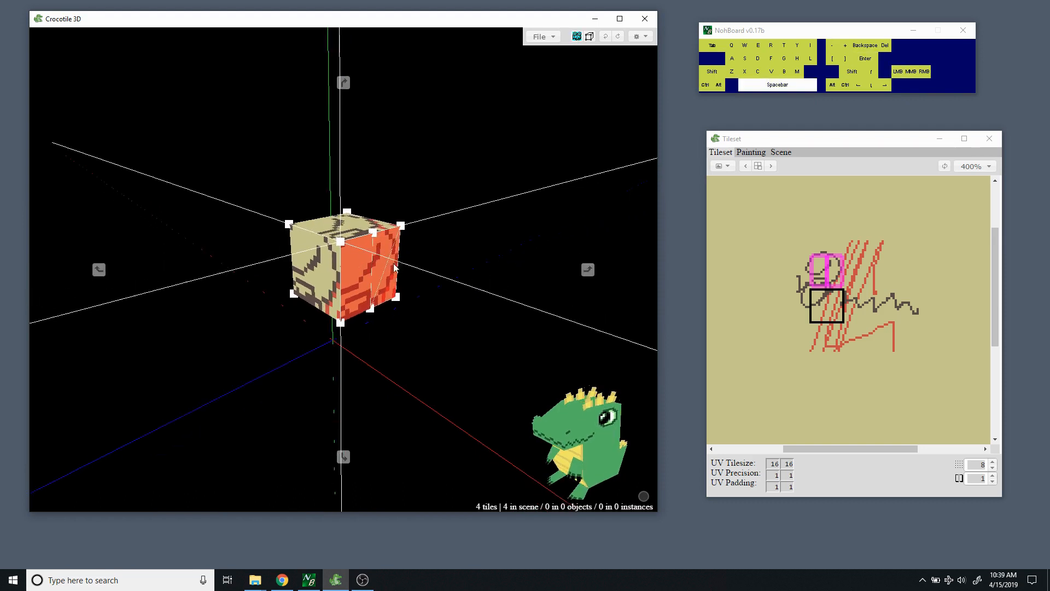
pyautogui.moveTo(413, 257); pyautogui.dragTo(411, 252, button='middle')
pyautogui.moveTo(436, 234); pyautogui.dragTo(438, 253, button='right')
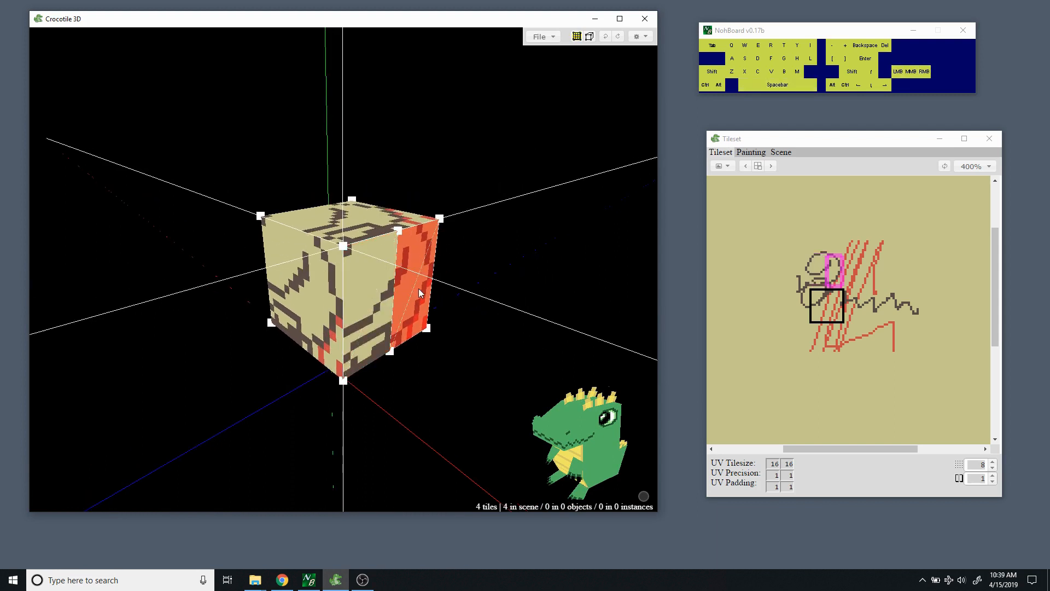
pyautogui.press('space')
pyautogui.moveTo(515, 252); pyautogui.dragTo(515, 249)
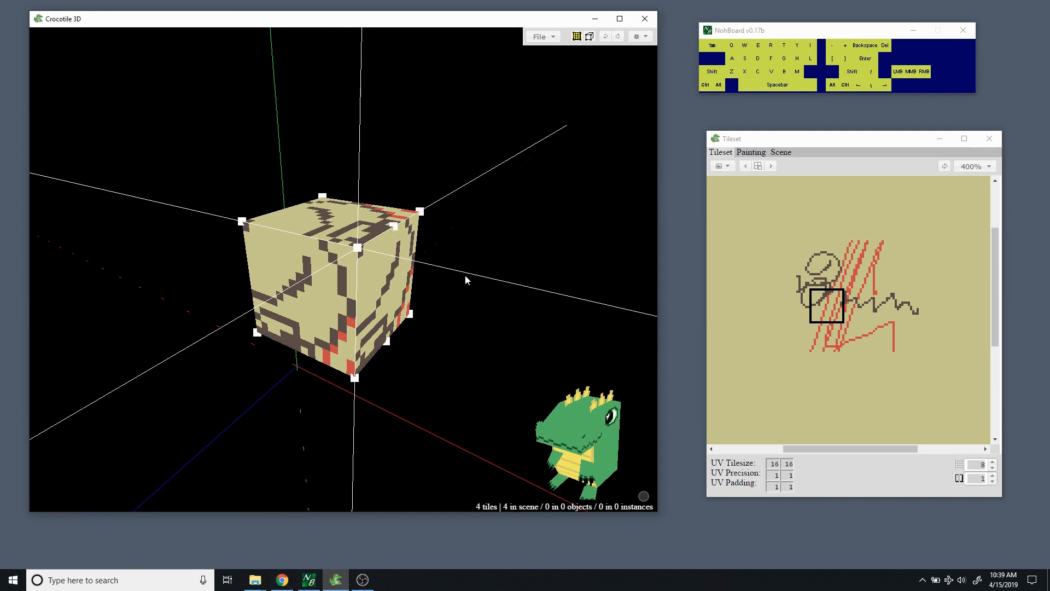
# Box-select the cube's vertices except the two lower front corners, and view the vertex and selection commands available.
pyautogui.press('space')
pyautogui.moveTo(464, 274); pyautogui.dragTo(465, 295, button='middle')
pyautogui.click(363, 269)
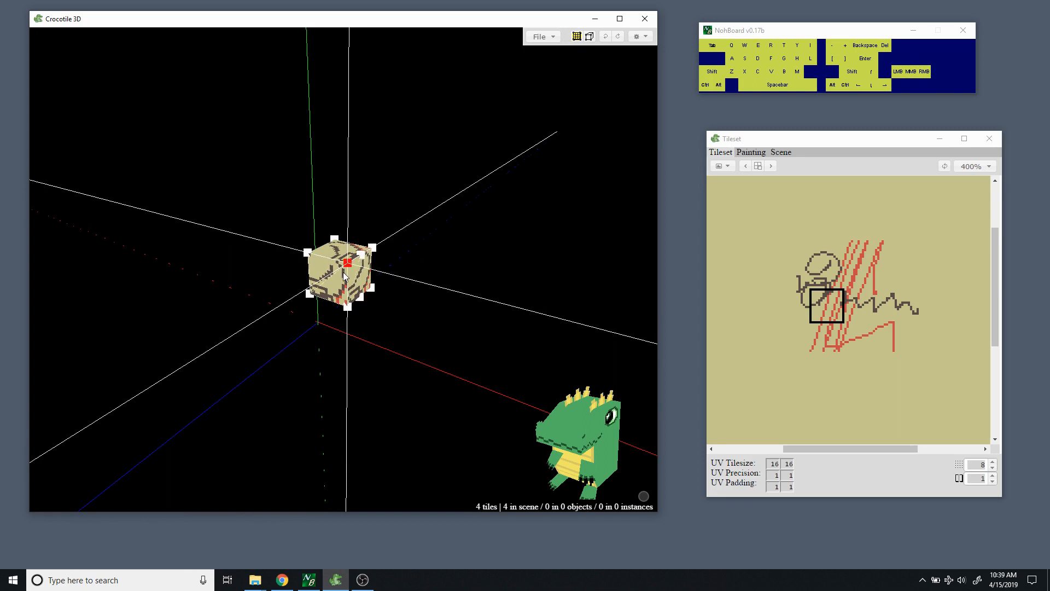
pyautogui.moveTo(313, 244); pyautogui.dragTo(387, 273)
pyautogui.moveTo(449, 203); pyautogui.dragTo(355, 320)
pyautogui.moveTo(354, 268); pyautogui.dragTo(391, 276)
pyautogui.moveTo(370, 257); pyautogui.dragTo(369, 257, button='right')
pyautogui.moveTo(426, 215); pyautogui.dragTo(430, 213, button='right')
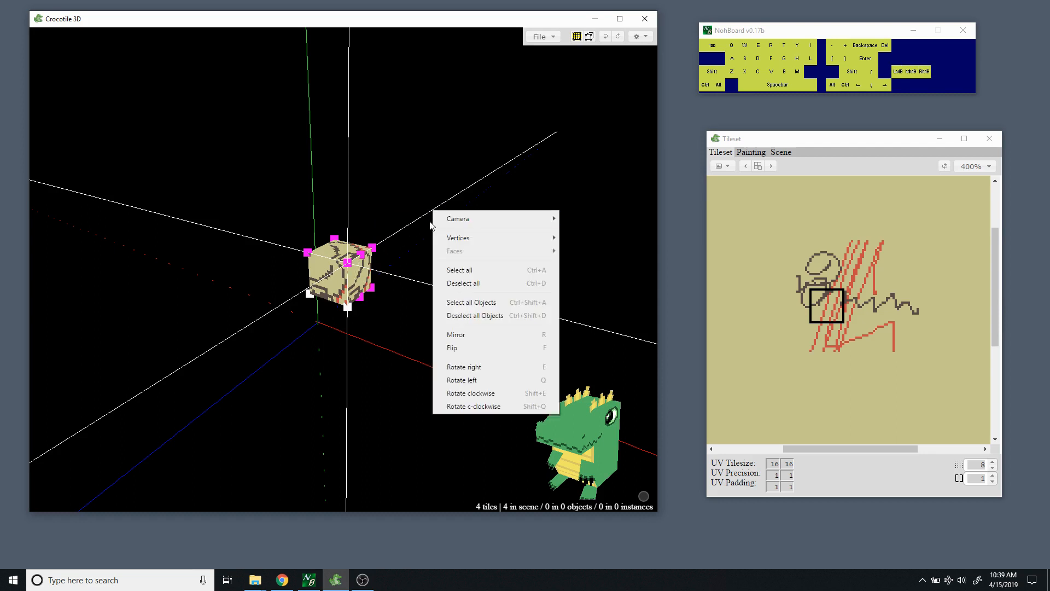
pyautogui.click(410, 209)
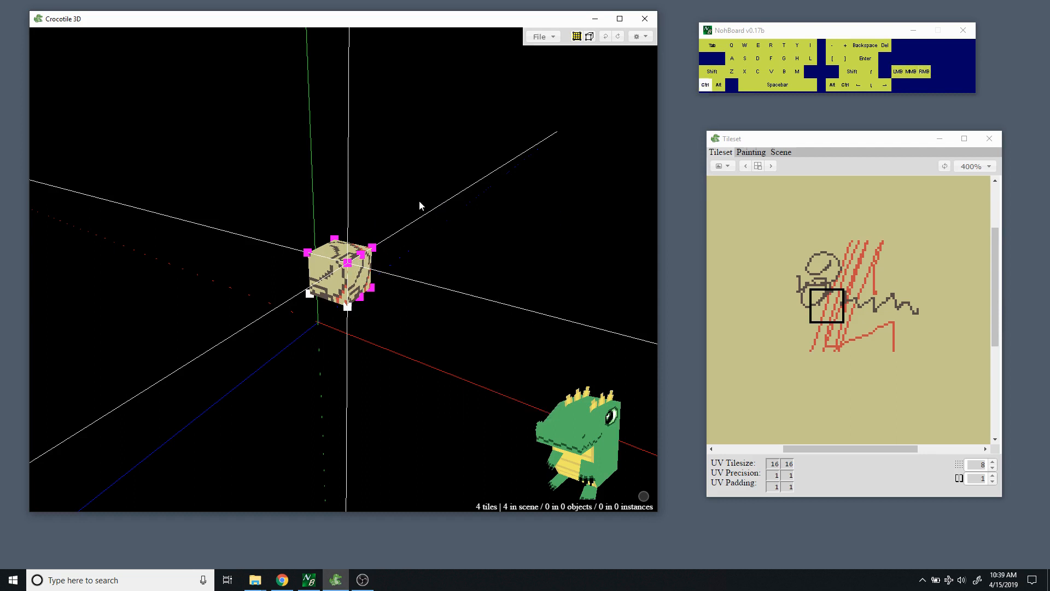
# Extend the current vertex selection with further selection boxes around the cube's corners.
pyautogui.moveTo(375, 259)
pyautogui.mouseDown()
pyautogui.moveTo(364, 262)
pyautogui.moveTo(392, 237)
pyautogui.moveTo(373, 264)
pyautogui.mouseUp()
pyautogui.keyDown('shift'); pyautogui.moveTo(414, 209); pyautogui.dragTo(401, 239); pyautogui.keyUp('shift')
pyautogui.middleClick(380, 244)
pyautogui.moveTo(383, 251); pyautogui.dragTo(355, 265, button='right')
pyautogui.click(402, 239)
pyautogui.press('space')
# Subtract the top right edge vertices and the lower front corners from the vertex selection.
pyautogui.moveTo(407, 251); pyautogui.dragTo(421, 262)
pyautogui.moveTo(421, 261)
pyautogui.mouseDown(button='middle')
pyautogui.moveTo(418, 285)
pyautogui.moveTo(415, 276)
pyautogui.mouseUp(button='middle')
pyautogui.moveTo(389, 306); pyautogui.dragTo(364, 287)
pyautogui.keyDown('alt'); pyautogui.moveTo(436, 339); pyautogui.dragTo(353, 289); pyautogui.keyUp('alt')
pyautogui.keyDown('alt'); pyautogui.moveTo(462, 190); pyautogui.dragTo(341, 282); pyautogui.keyUp('alt')
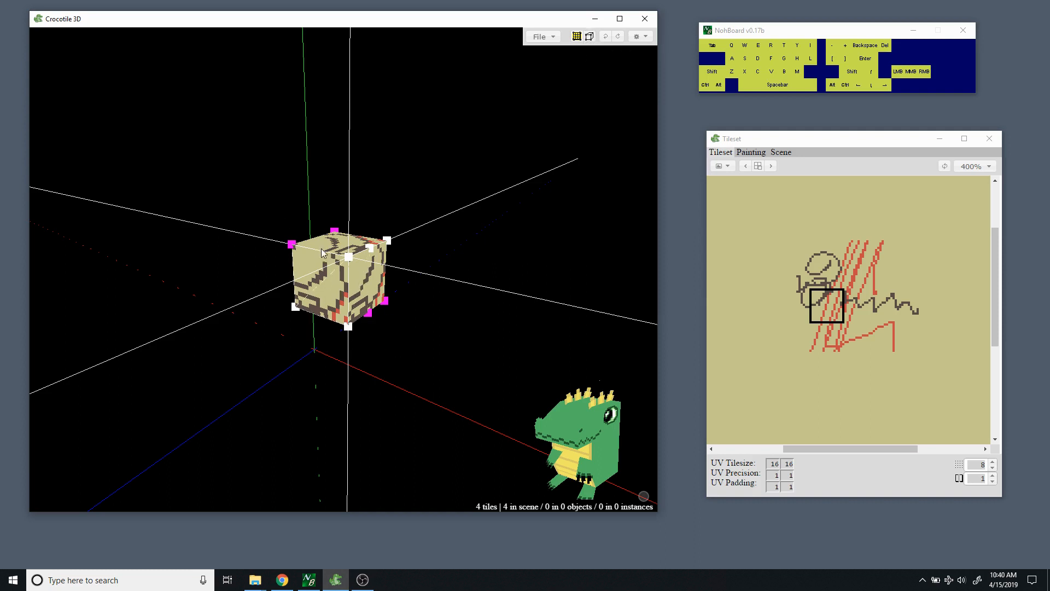
# Limit vertex editing to camera-facing tiles, box-select the vertices visible from another side of the cube, and clear the selection.
pyautogui.click(591, 38)
pyautogui.moveTo(418, 204); pyautogui.dragTo(324, 283)
pyautogui.press('space')
pyautogui.press('space')
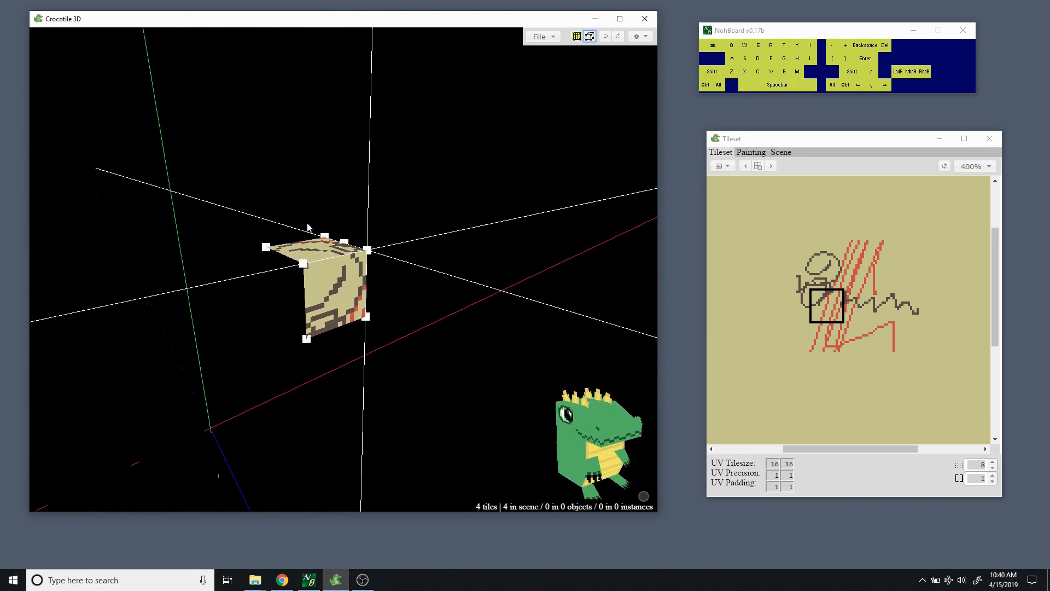
pyautogui.click(429, 179)
pyautogui.moveTo(450, 159); pyautogui.dragTo(224, 368)
pyautogui.moveTo(329, 390); pyautogui.dragTo(415, 389)
pyautogui.hotkey('ctrl', 'd')
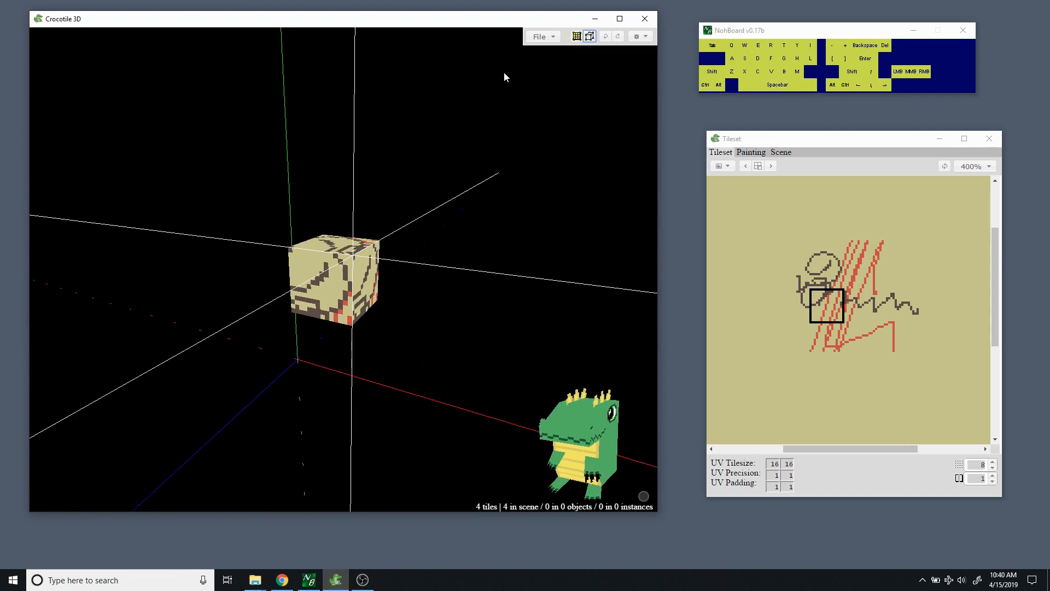
# Box-select all the vertices shown from behind the cube while those of tiles facing away are hidden.
pyautogui.click(589, 38)
pyautogui.press('space')
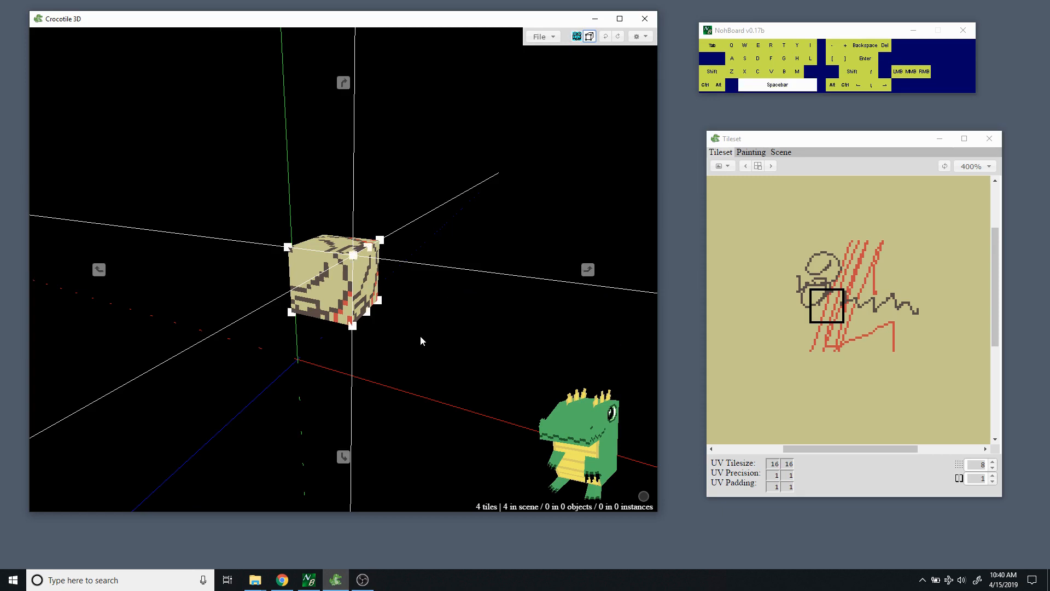
pyautogui.moveTo(389, 376); pyautogui.dragTo(284, 376)
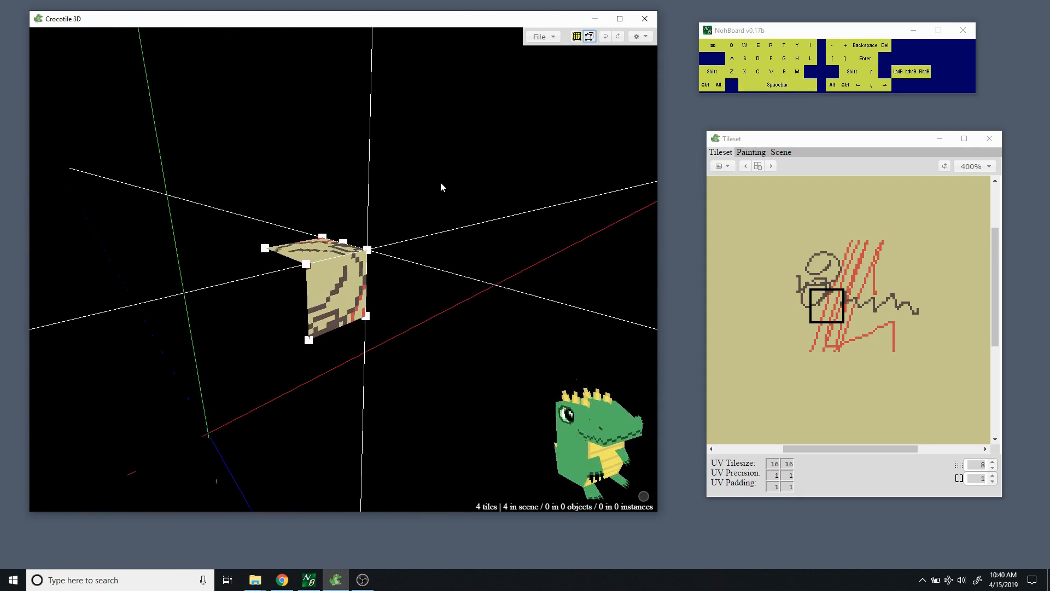
pyautogui.moveTo(449, 160); pyautogui.dragTo(238, 366)
pyautogui.press('space')
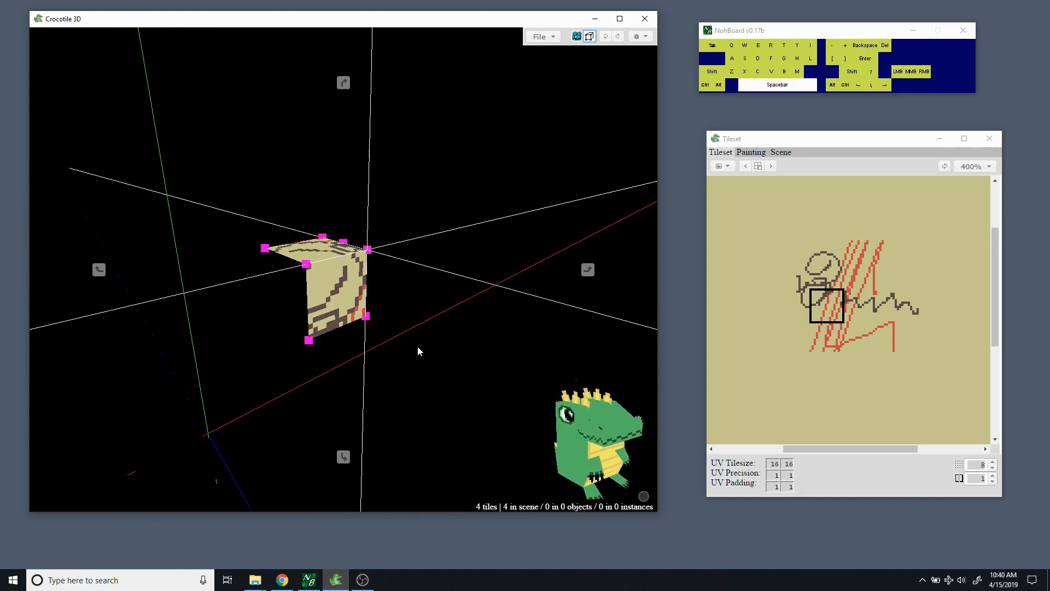
pyautogui.moveTo(418, 346); pyautogui.dragTo(311, 261)
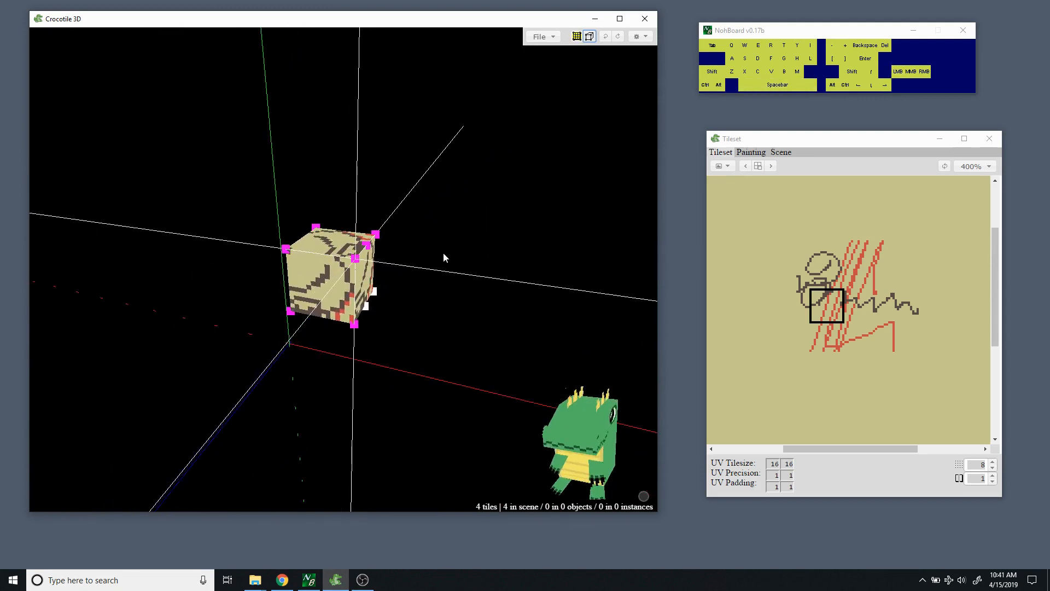
# Check the selected vertices from the front of the cube, and clear the vertex selection.
pyautogui.press('space')
pyautogui.moveTo(443, 257); pyautogui.dragTo(454, 268)
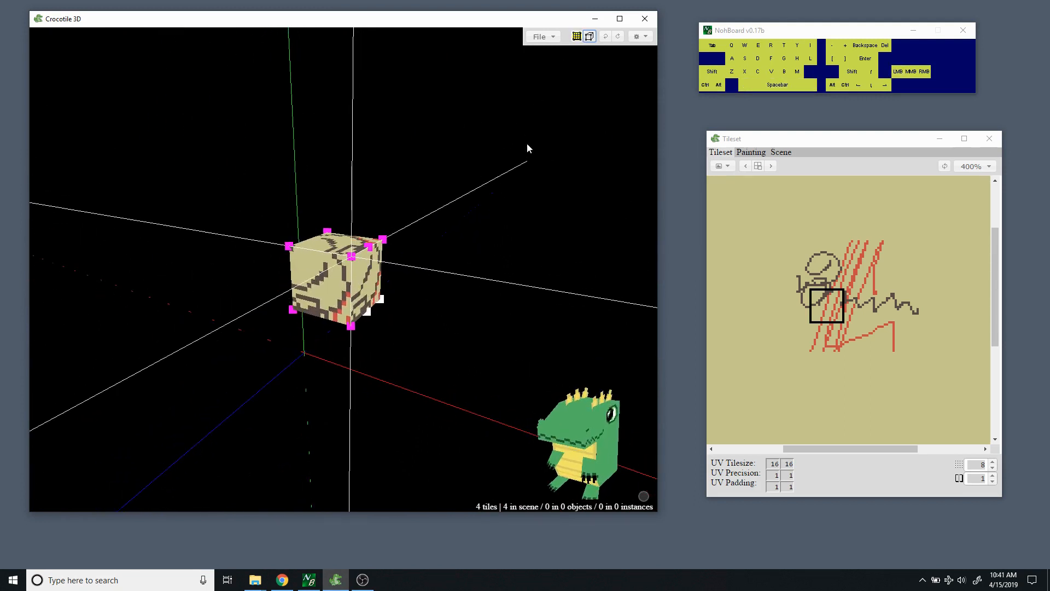
pyautogui.press('space')
pyautogui.press('space')
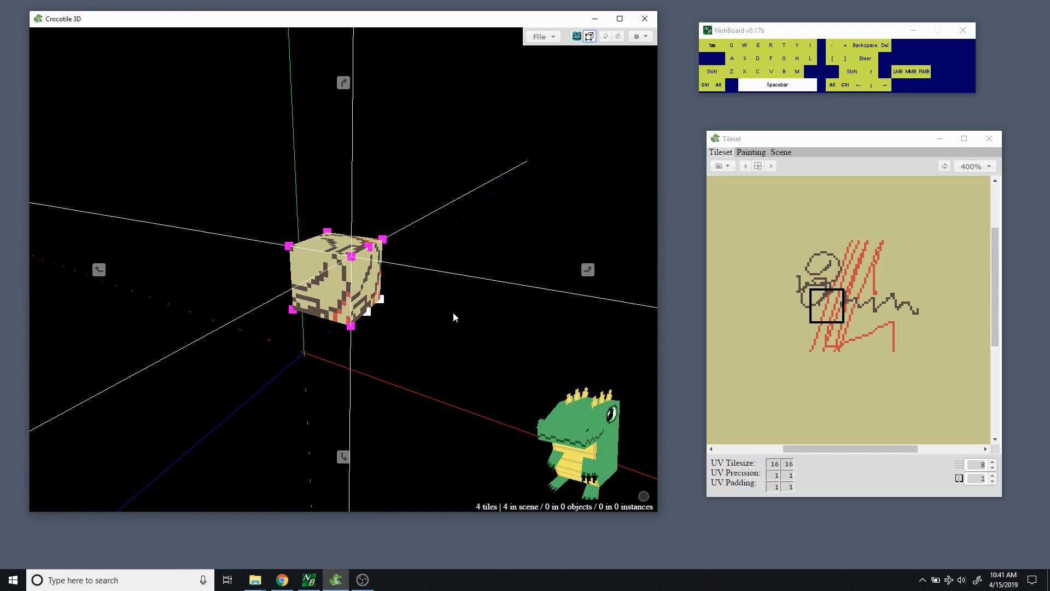
pyautogui.moveTo(453, 311); pyautogui.dragTo(430, 240, button='middle')
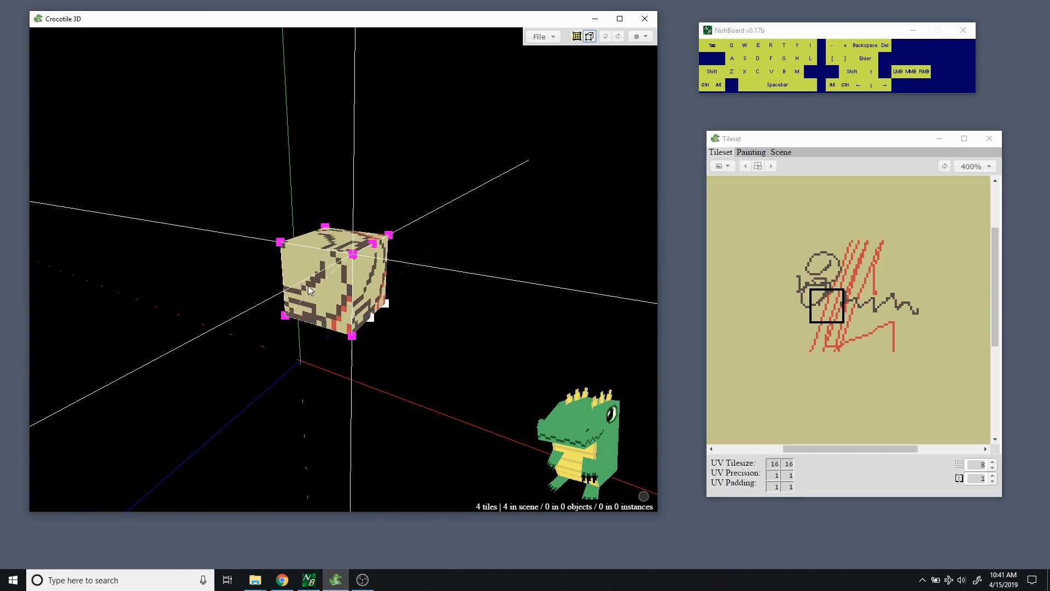
pyautogui.click(317, 373)
pyautogui.hotkey('ctrl', 'd')
pyautogui.press('space')
pyautogui.moveTo(467, 316); pyautogui.dragTo(490, 286)
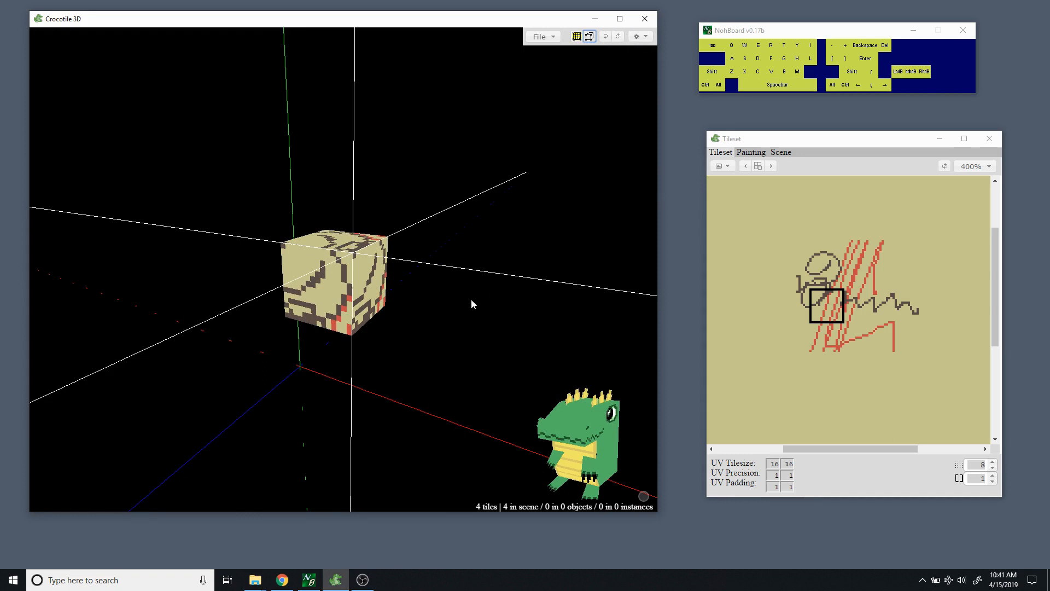
# Snap the camera to the preset front and top views of the cube, and return to an angled view.
pyautogui.press('space')
pyautogui.moveTo(473, 304); pyautogui.dragTo(484, 323)
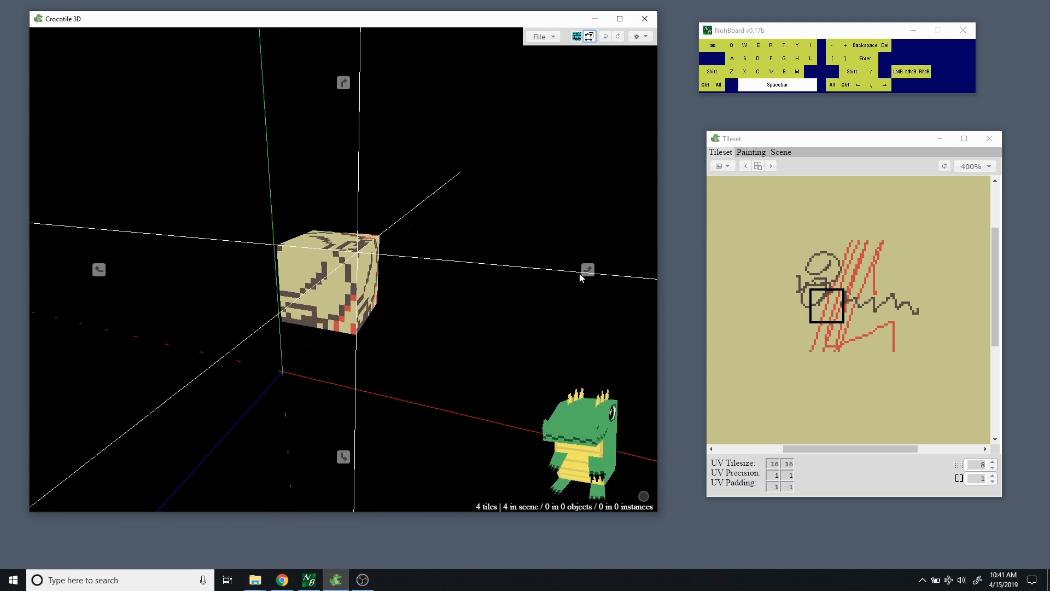
pyautogui.press('space')
pyautogui.click(588, 269)
pyautogui.click(99, 270)
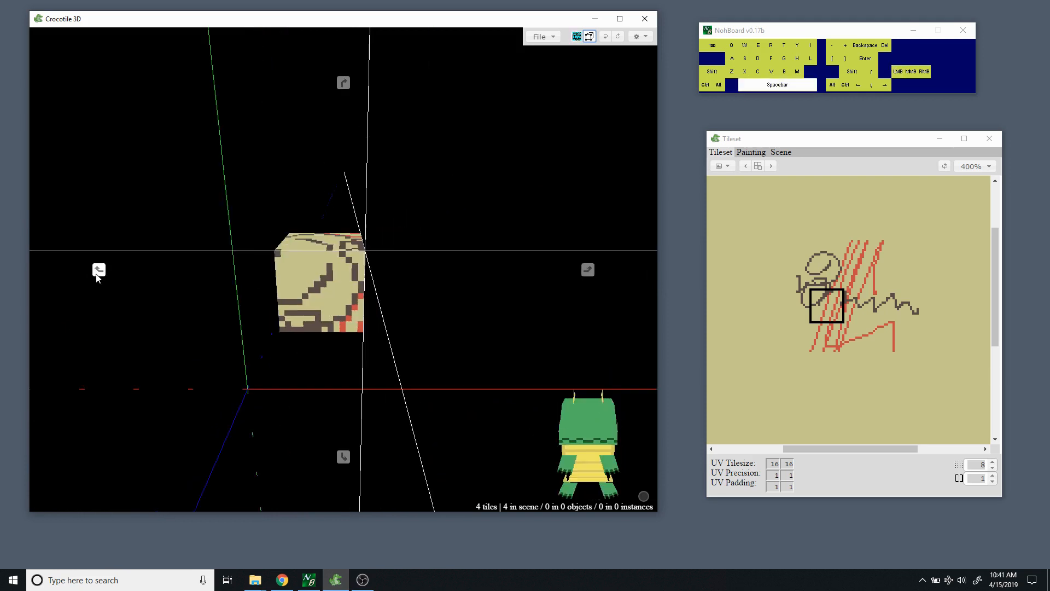
pyautogui.click(344, 457)
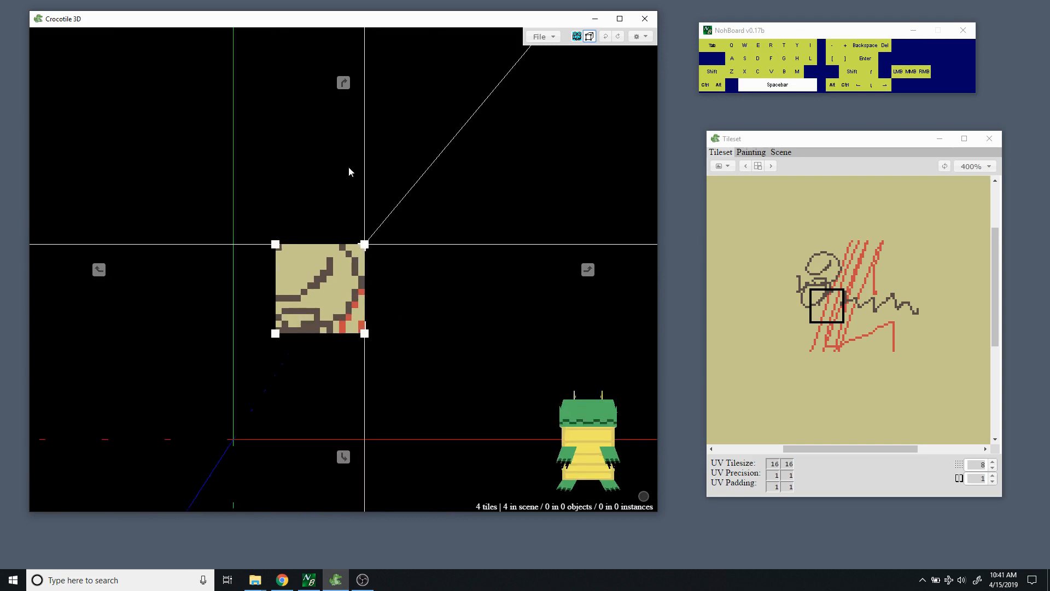
pyautogui.click(343, 83)
pyautogui.press('space')
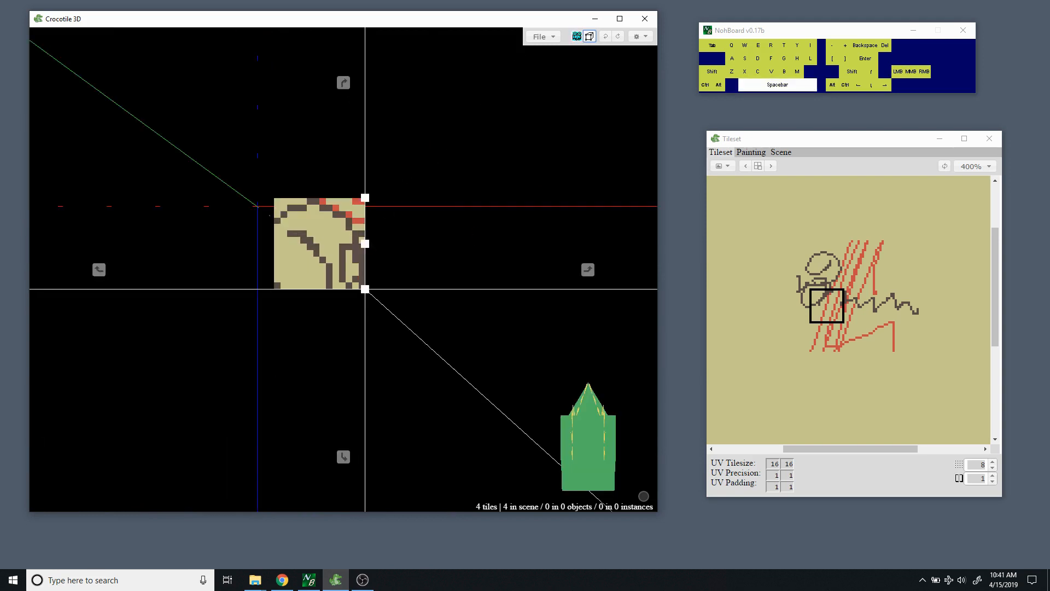
pyautogui.moveTo(472, 306); pyautogui.dragTo(445, 228)
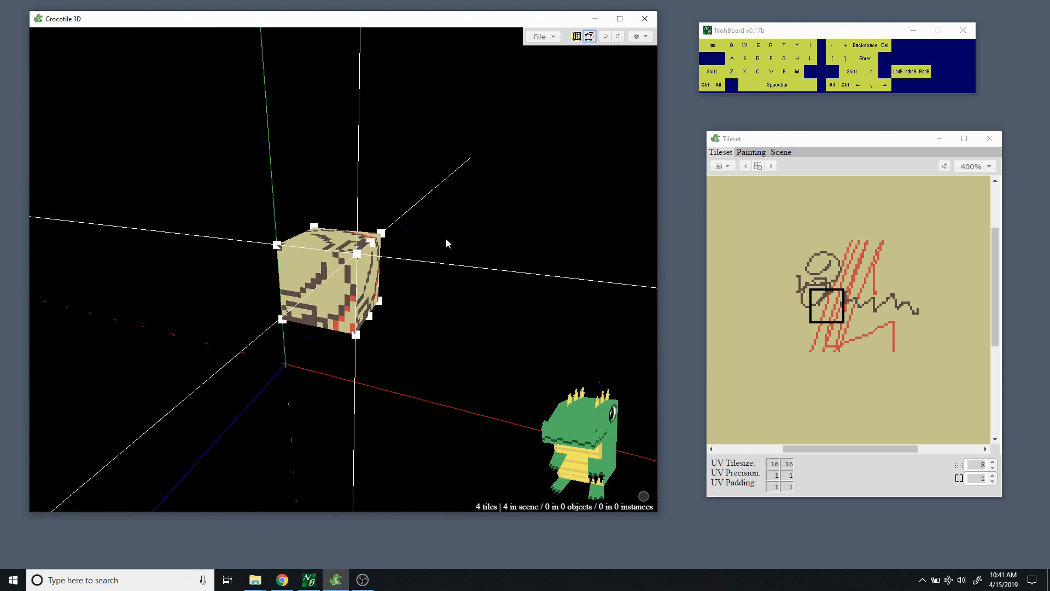
# Select the three vertices along the cube's top right edge.
pyautogui.moveTo(456, 185); pyautogui.dragTo(331, 277)
pyautogui.press('space')
pyautogui.moveTo(402, 277)
pyautogui.mouseDown()
pyautogui.moveTo(387, 274)
pyautogui.moveTo(398, 281)
pyautogui.mouseUp()
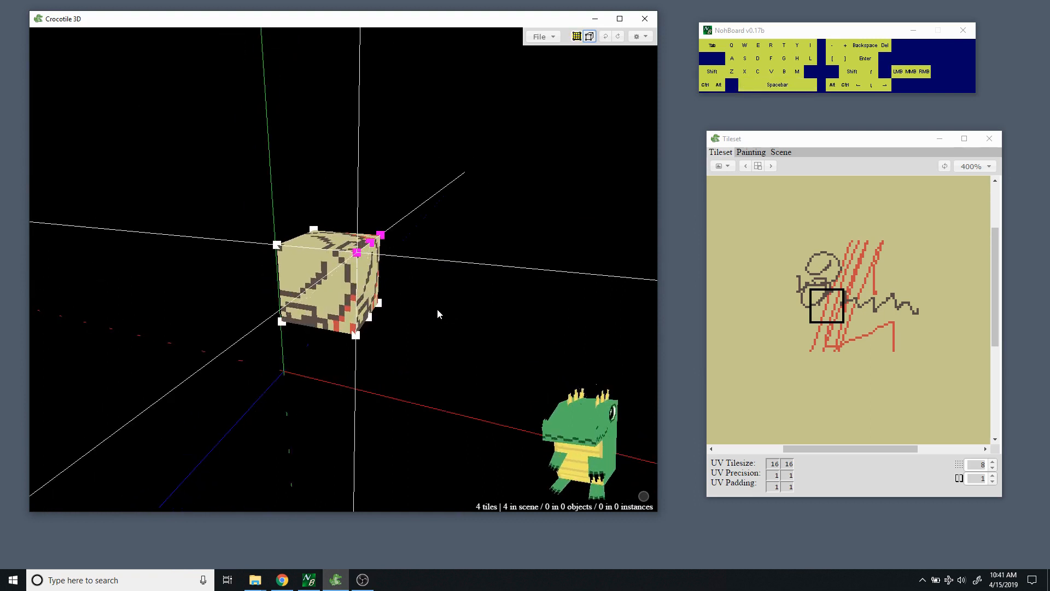
# Try rotating the three selected edge vertices right and left around the cursor, and undo the rotations.
pyautogui.press('Right')
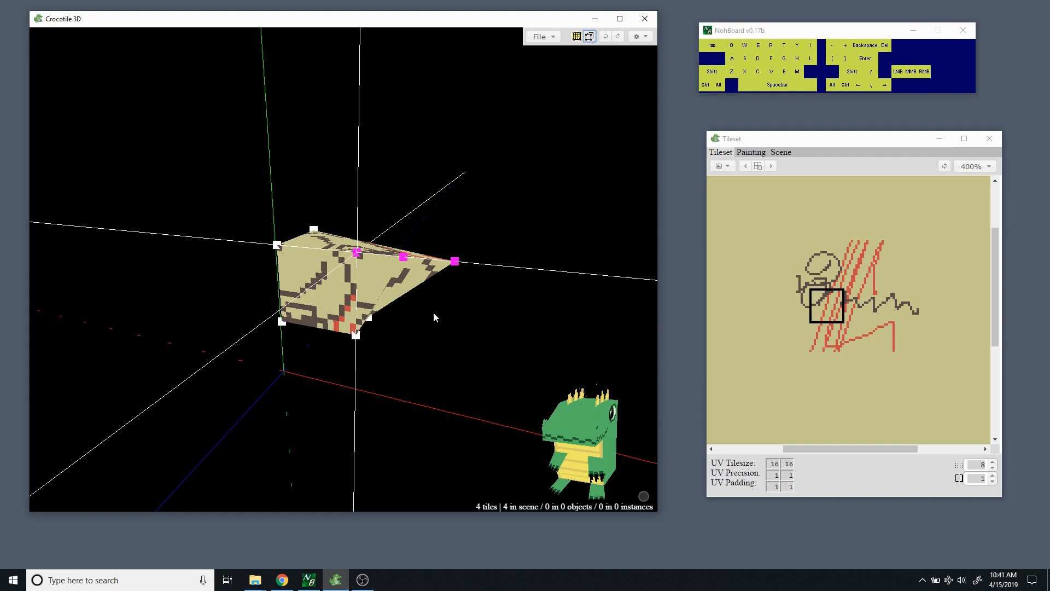
pyautogui.press('e')
pyautogui.press('e')
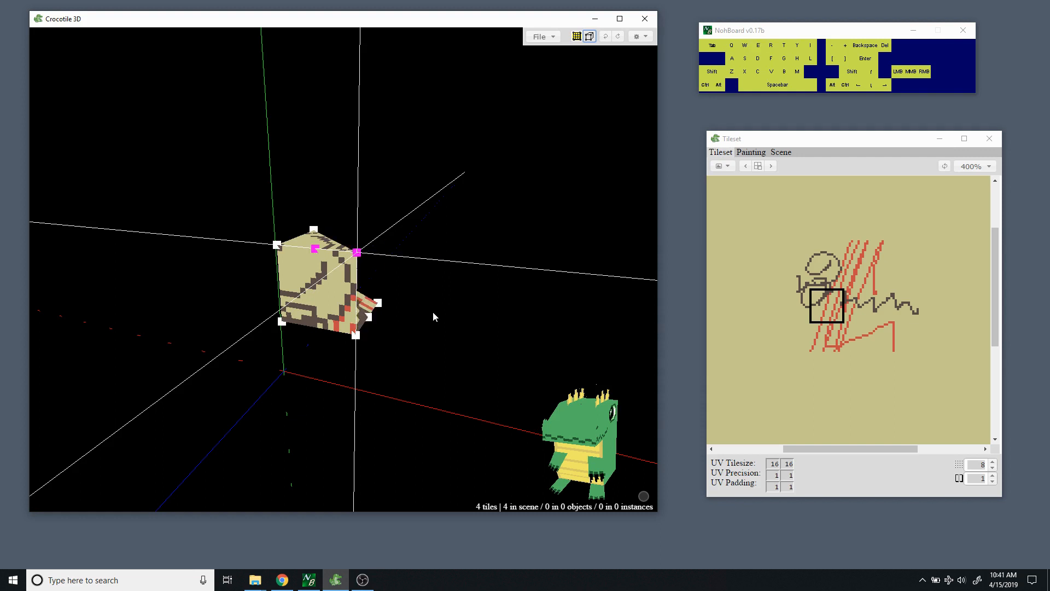
pyautogui.press('q')
pyautogui.press('e')
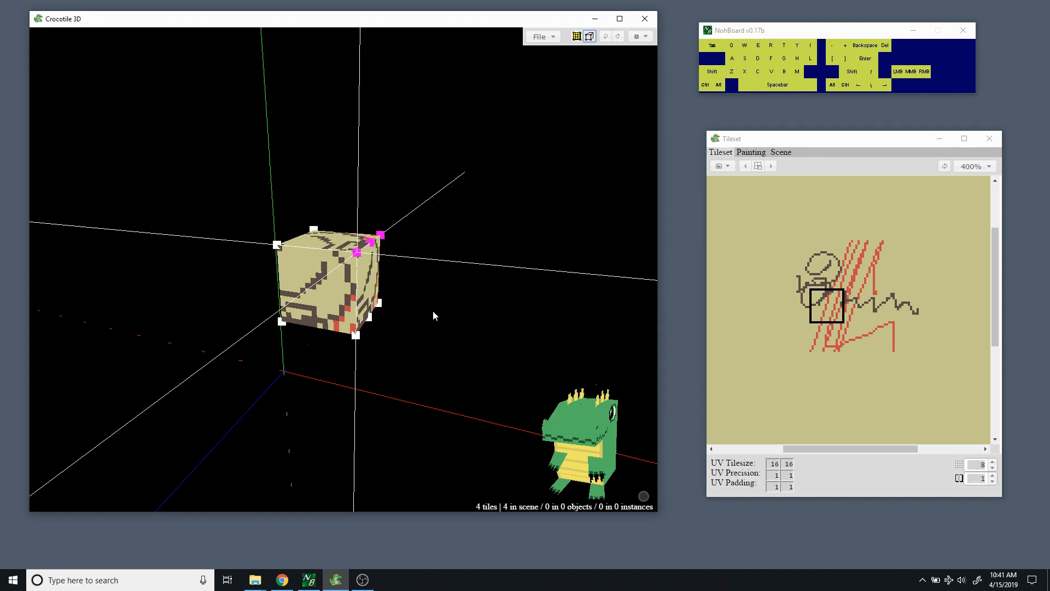
pyautogui.press('q')
pyautogui.press('e')
pyautogui.hotkey('ctrl', 'z')
pyautogui.hotkey('ctrl', 'z')
# Examine the selected edge vertices from beneath the cube to compare how the viewing direction affects rotation.
pyautogui.press('space')
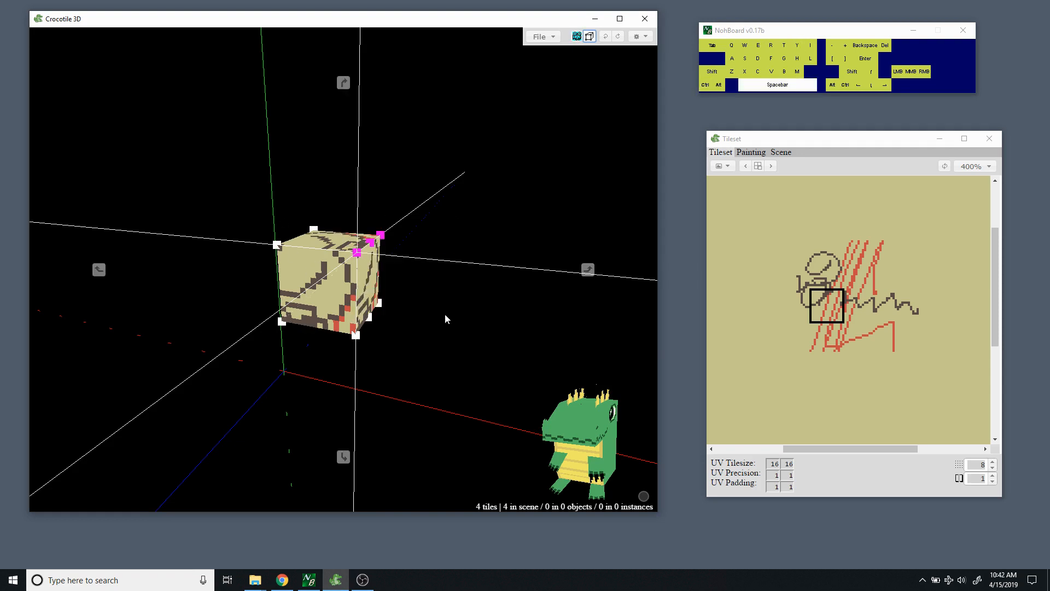
pyautogui.moveTo(444, 314); pyautogui.dragTo(421, 307)
pyautogui.press('space')
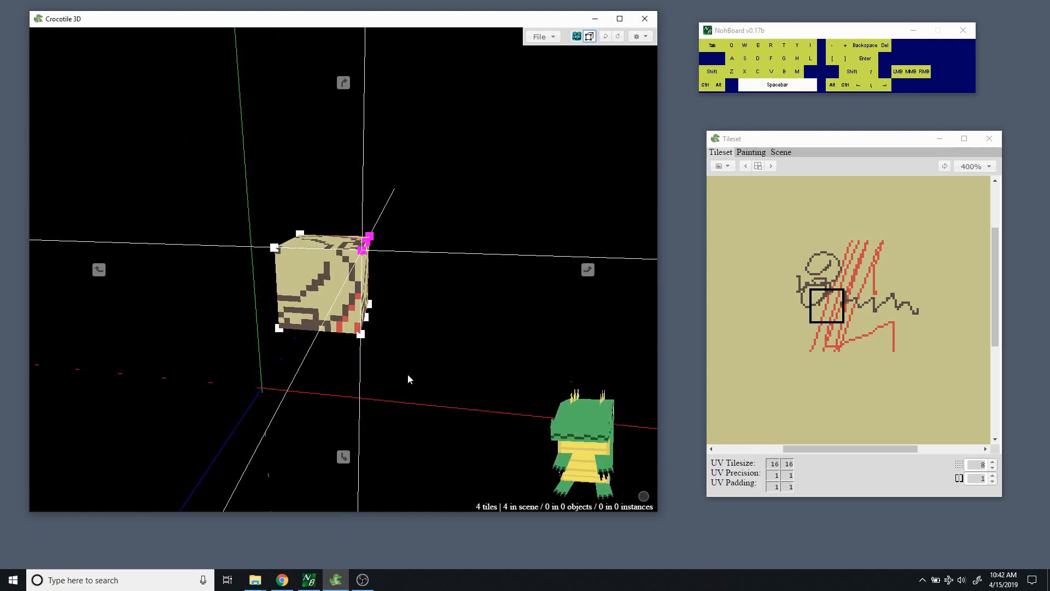
pyautogui.moveTo(409, 372)
pyautogui.mouseDown()
pyautogui.moveTo(408, 419)
pyautogui.moveTo(409, 376)
pyautogui.mouseUp()
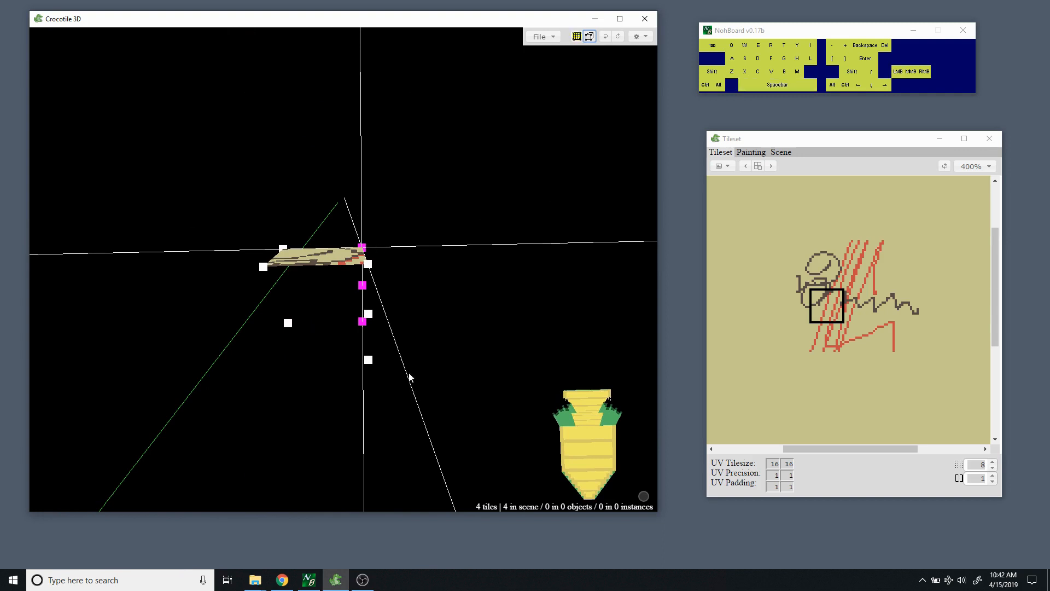
pyautogui.press('q')
pyautogui.press('space')
pyautogui.moveTo(423, 318); pyautogui.dragTo(423, 350)
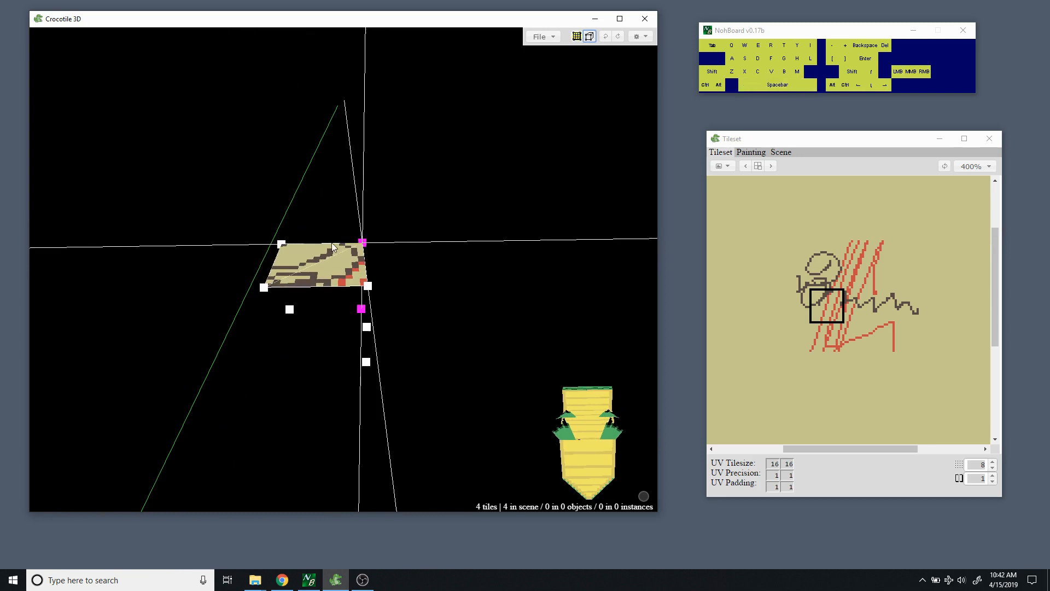
pyautogui.press('space')
pyautogui.moveTo(386, 226); pyautogui.dragTo(413, 290)
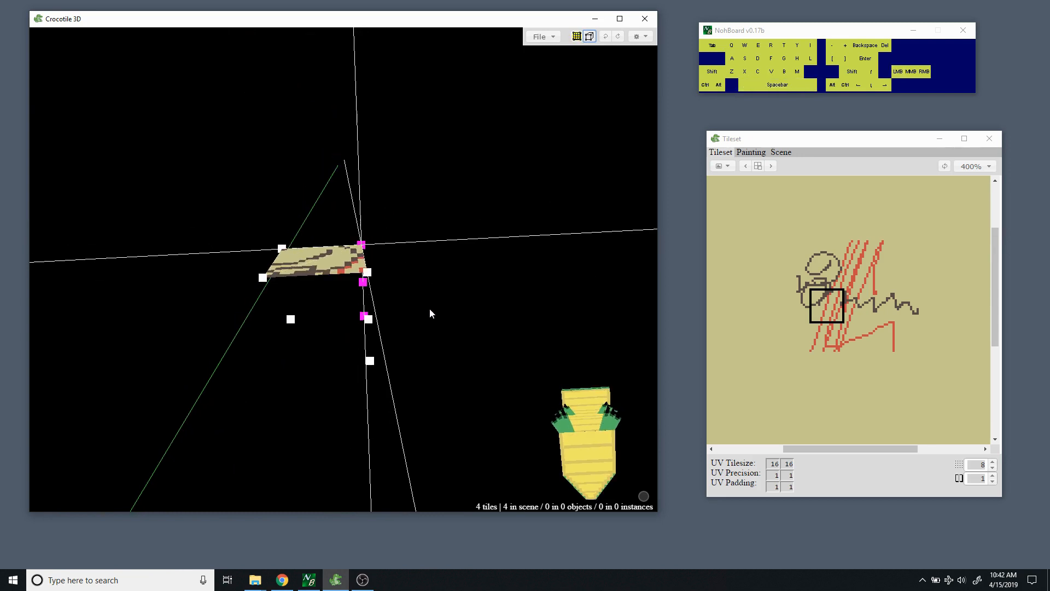
pyautogui.press('space')
# Place the cursor away from the cube's right side, rotate the selected vertices left around it, and reverse the rotations.
pyautogui.press('shift')
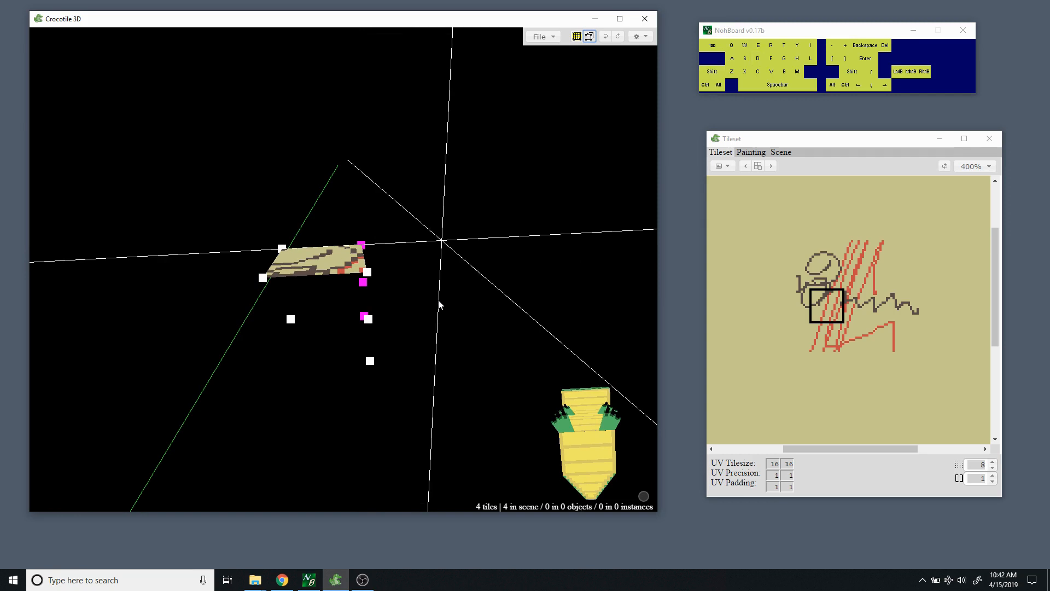
pyautogui.press('q')
pyautogui.press('q')
pyautogui.press('q')
pyautogui.press('q')
pyautogui.press('q')
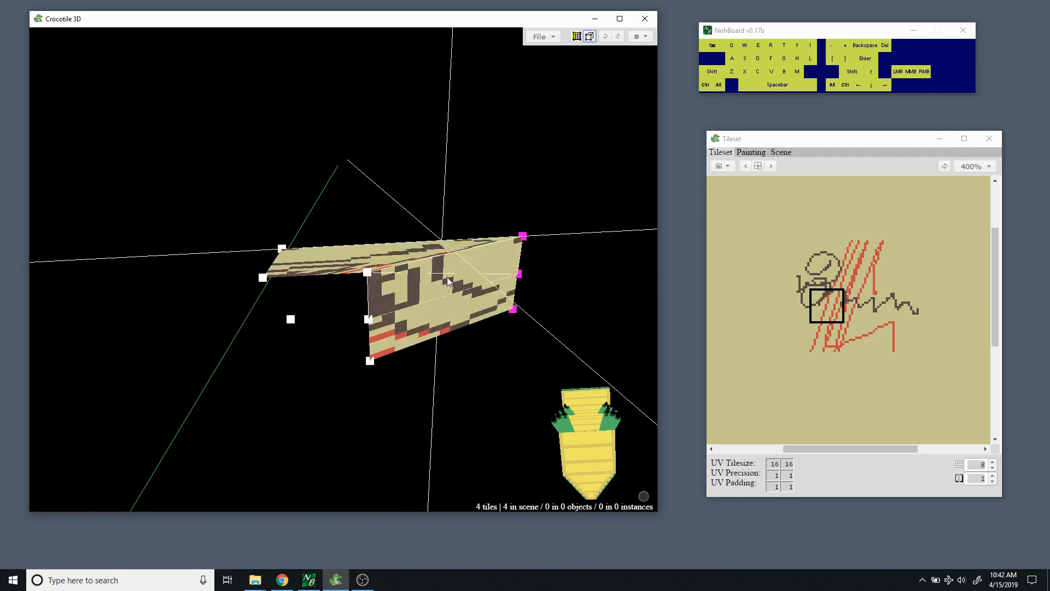
pyautogui.hotkey('ctrl', 'z')
pyautogui.hotkey('ctrl', 'z')
pyautogui.hotkey('ctrl', 'z')
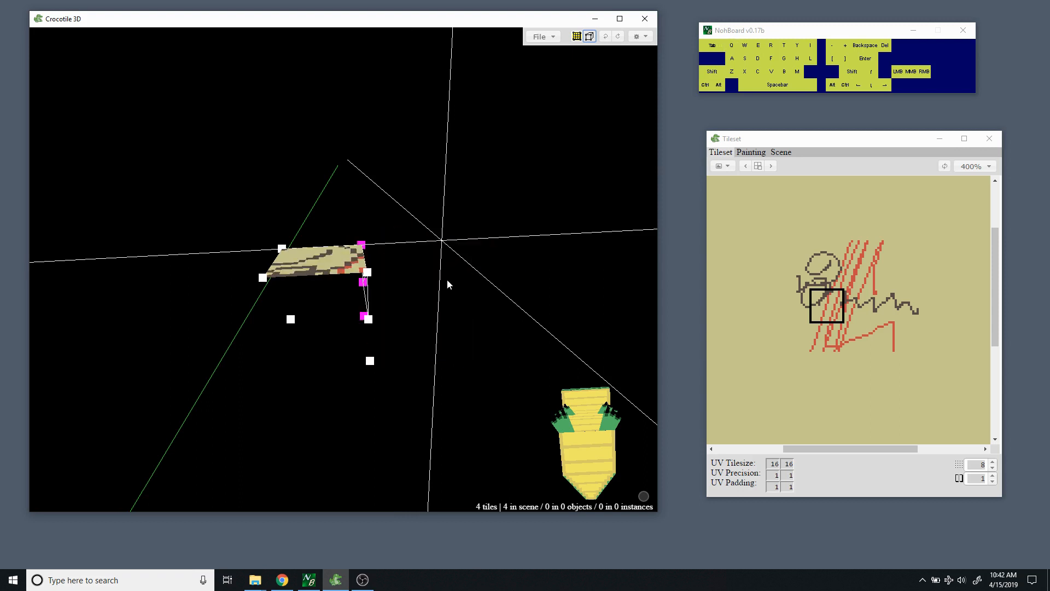
pyautogui.press('e')
# Rotate the selected edge vertices right around the offset cursor from a front view, and rotate them back left.
pyautogui.press('space')
pyautogui.moveTo(447, 279); pyautogui.dragTo(438, 383)
pyautogui.moveTo(433, 235)
pyautogui.mouseDown()
pyautogui.moveTo(426, 279)
pyautogui.moveTo(429, 250)
pyautogui.mouseUp()
pyautogui.press('e')
pyautogui.press('e')
pyautogui.press('e')
pyautogui.press('e')
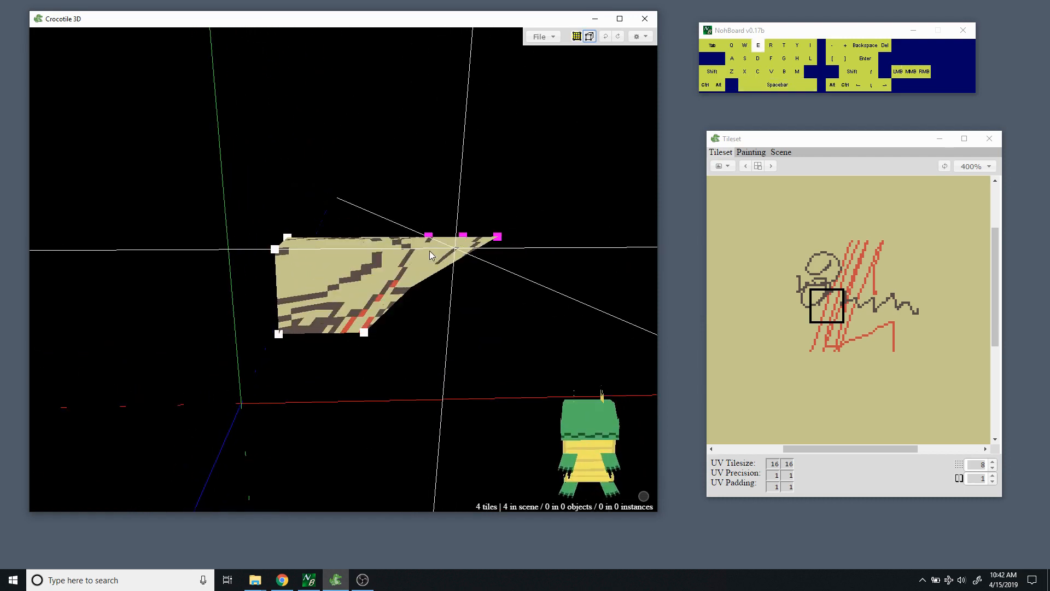
pyautogui.press('q')
pyautogui.press('q')
pyautogui.press('q')
pyautogui.press('q')
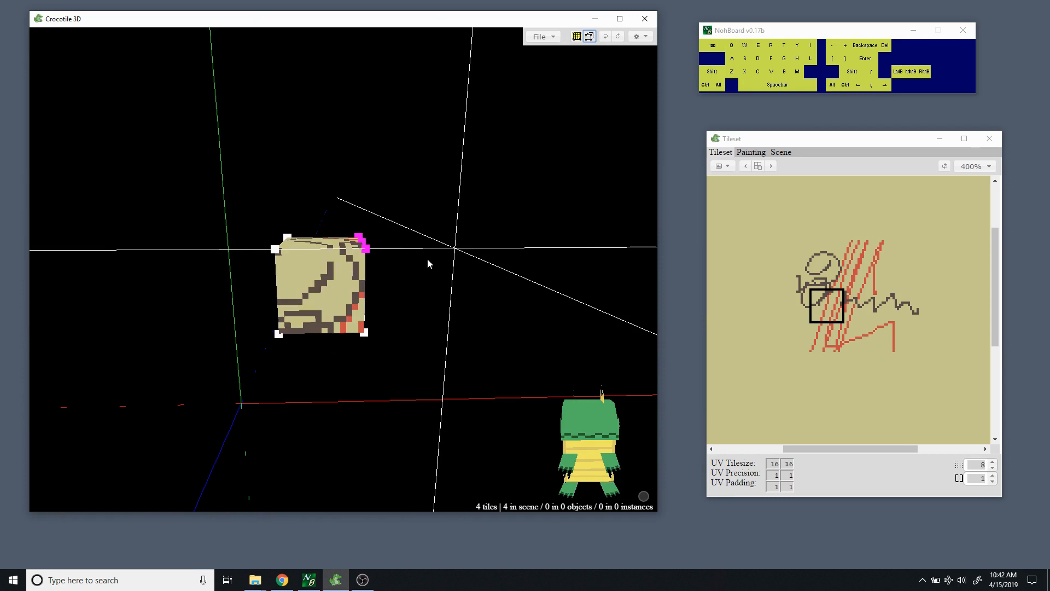
# Select all of the cube's tiles from an angled front view.
pyautogui.press('space')
pyautogui.moveTo(445, 281)
pyautogui.mouseDown()
pyautogui.moveTo(405, 307)
pyautogui.moveTo(393, 328)
pyautogui.moveTo(377, 307)
pyautogui.moveTo(358, 386)
pyautogui.moveTo(458, 274)
pyautogui.mouseUp()
pyautogui.press('space')
pyautogui.moveTo(457, 274); pyautogui.dragTo(464, 257, button='right')
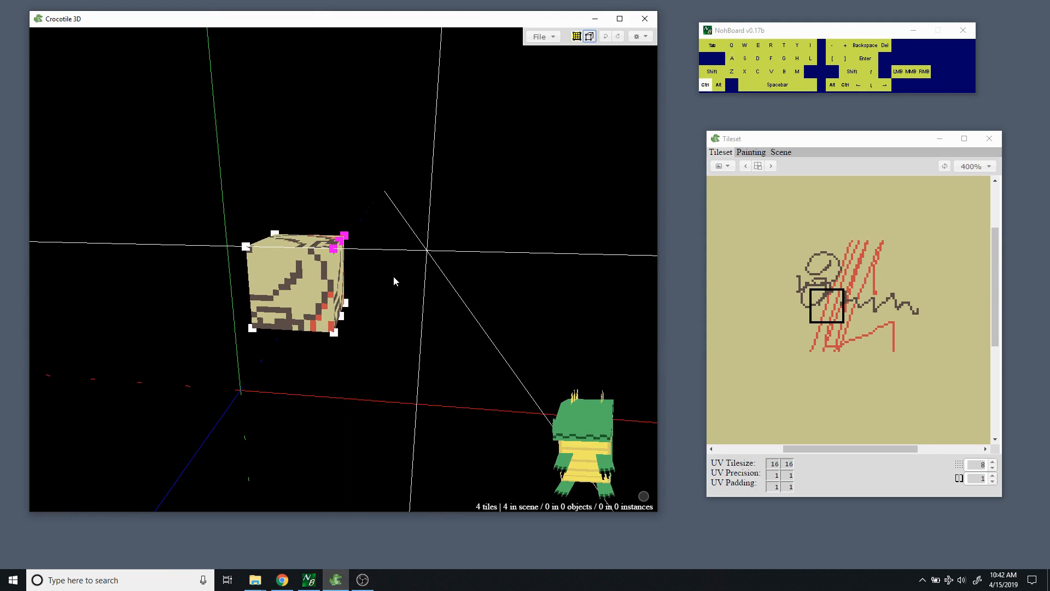
pyautogui.hotkey('ctrl', 'a')
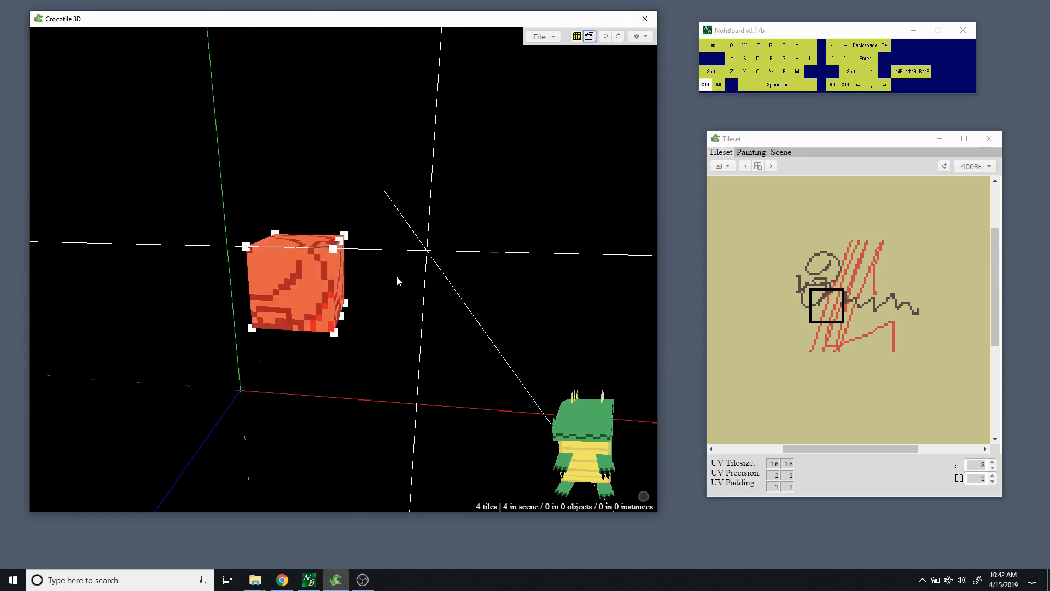
# Rotate all of the cube's selected tiles right around the offset cursor from an angled front view, and turn them back left.
pyautogui.press('e')
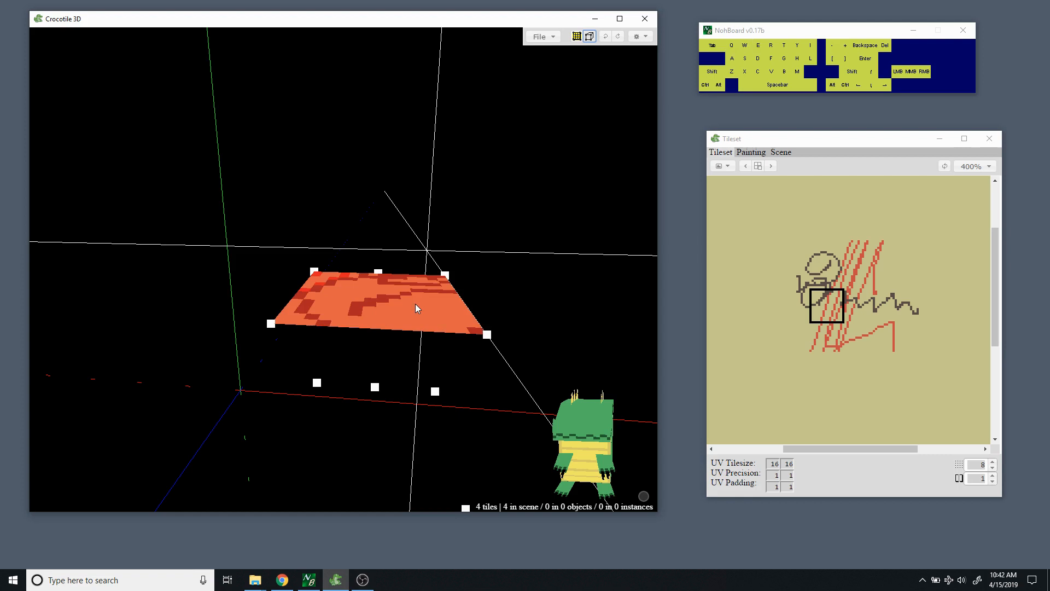
pyautogui.press('e')
pyautogui.press('e')
pyautogui.press('e')
pyautogui.press('e')
pyautogui.press('e')
pyautogui.press('e')
pyautogui.press('q')
pyautogui.press('q')
pyautogui.press('q')
pyautogui.press('q')
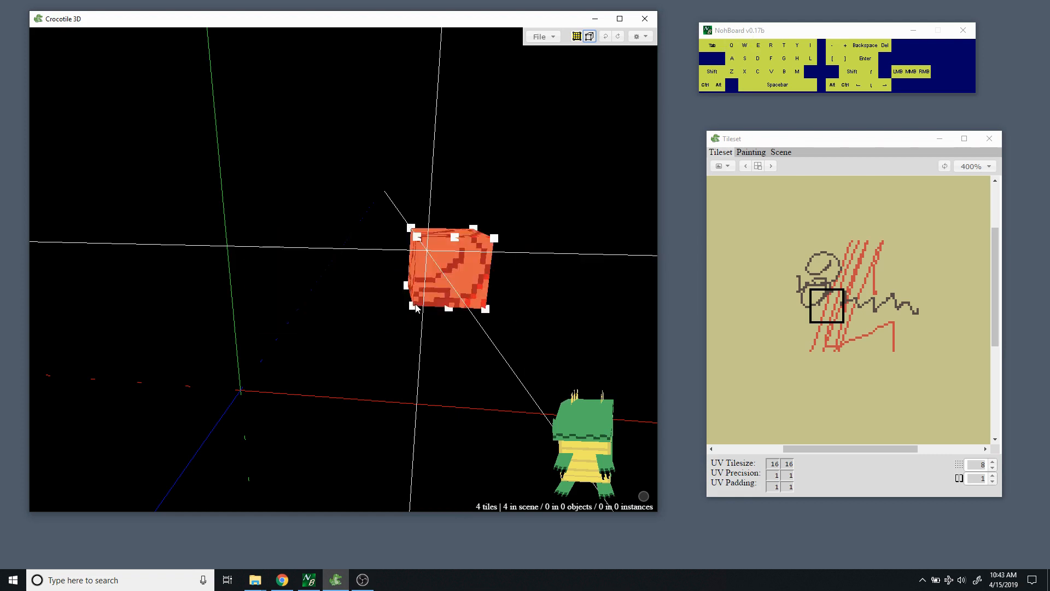
# Rotate the selected cube tiles right through four turns around the cursor while viewing them from beneath.
pyautogui.press('space')
pyautogui.moveTo(410, 332); pyautogui.dragTo(408, 230)
pyautogui.press('e')
pyautogui.press('e')
pyautogui.press('e')
pyautogui.press('e')
pyautogui.press('space')
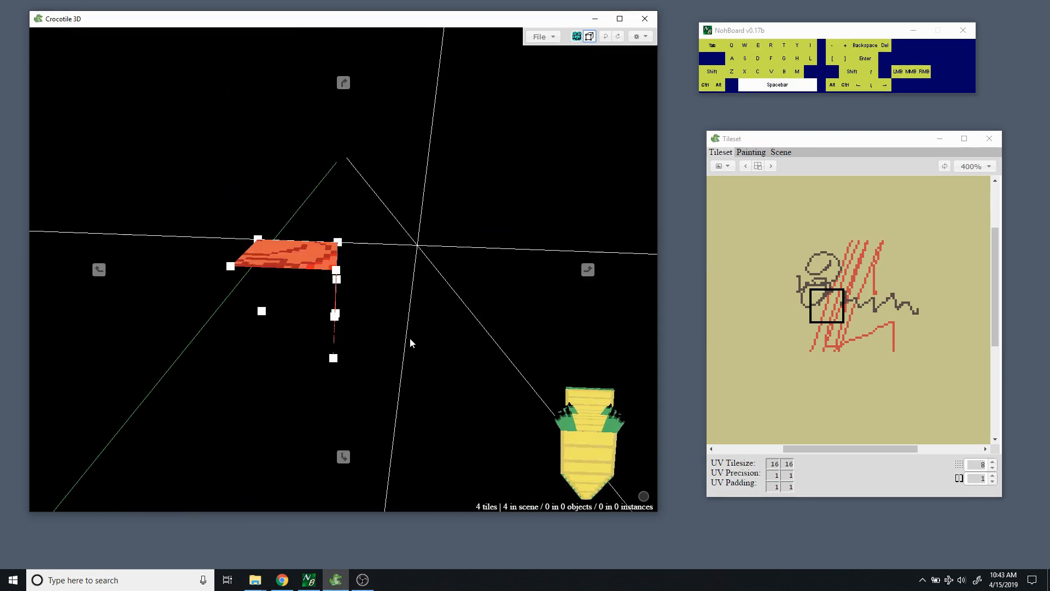
pyautogui.moveTo(409, 337)
pyautogui.mouseDown()
pyautogui.moveTo(400, 427)
pyautogui.moveTo(410, 344)
pyautogui.mouseUp()
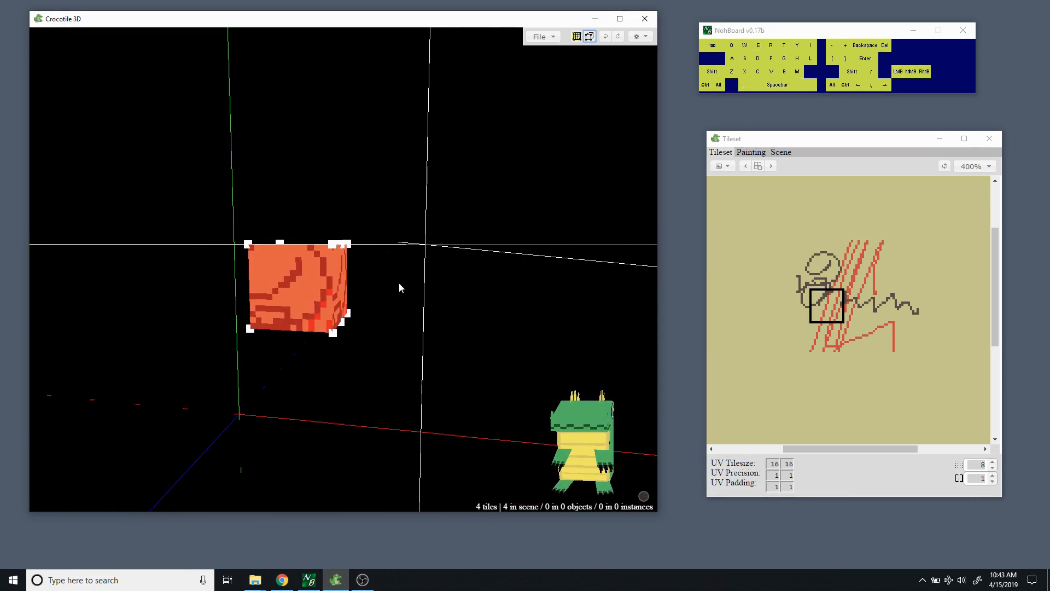
# Rotate the selected cube tiles four increments right and four back left with the alternate rotation from a front view.
pyautogui.rightClick(399, 282)
pyautogui.hotkey('shift', 'e')
pyautogui.hotkey('shift', 'e')
pyautogui.hotkey('shift', 'e')
pyautogui.hotkey('shift', 'e')
pyautogui.hotkey('shift', 'q')
pyautogui.hotkey('shift', 'q')
pyautogui.hotkey('shift', 'q')
pyautogui.hotkey('shift', 'q')
# Rotate the selected cube tiles four increments right with the alternate rotation and four more with the regular rotation around the cursor.
pyautogui.hotkey('shift', 'e')
pyautogui.hotkey('shift', 'e')
pyautogui.hotkey('shift', 'e')
pyautogui.hotkey('shift', 'e')
pyautogui.press('e')
pyautogui.press('e')
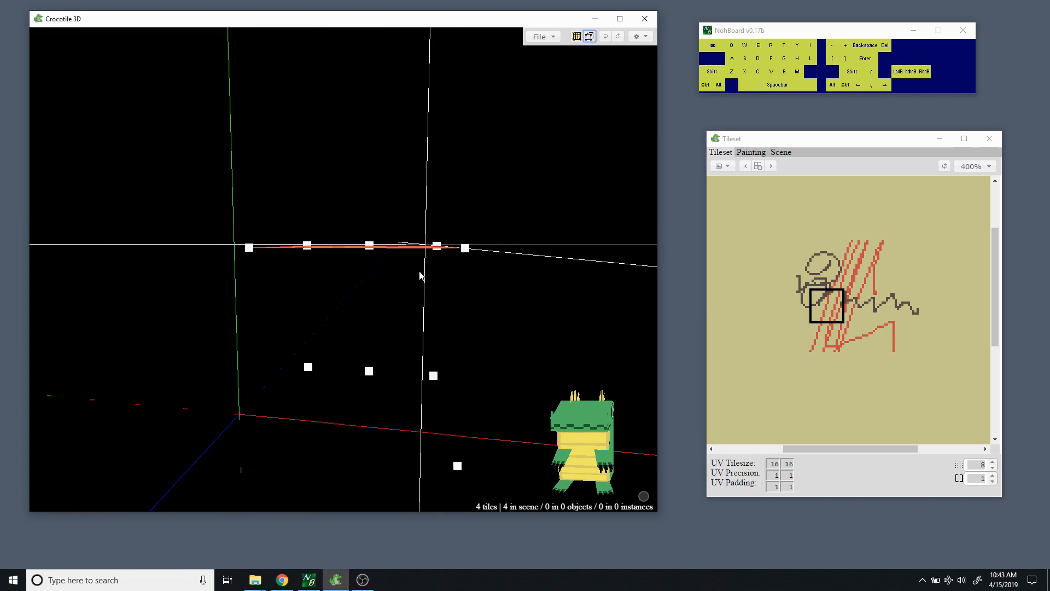
pyautogui.press('e')
pyautogui.press('e')
pyautogui.press('space')
pyautogui.moveTo(420, 272); pyautogui.dragTo(461, 285)
pyautogui.moveTo(460, 285); pyautogui.dragTo(461, 287, button='middle')
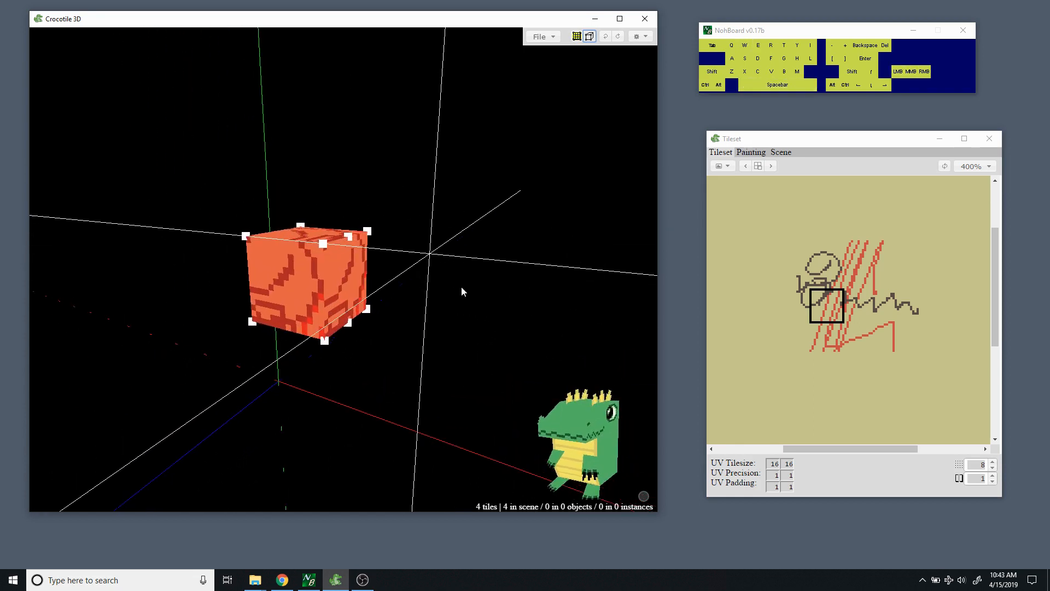
# Switch to tile drawing and rotate the drawing tile right repeatedly while facing the scene from the front.
pyautogui.press('space')
pyautogui.moveTo(461, 286); pyautogui.dragTo(448, 304, button='right')
pyautogui.press('space')
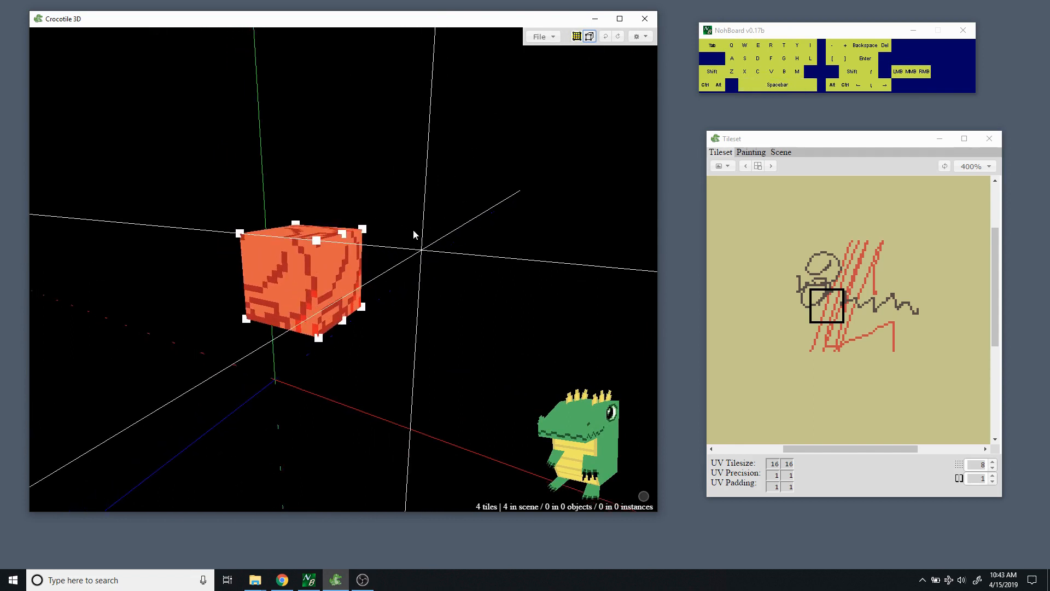
pyautogui.press('Tab')
pyautogui.press('space')
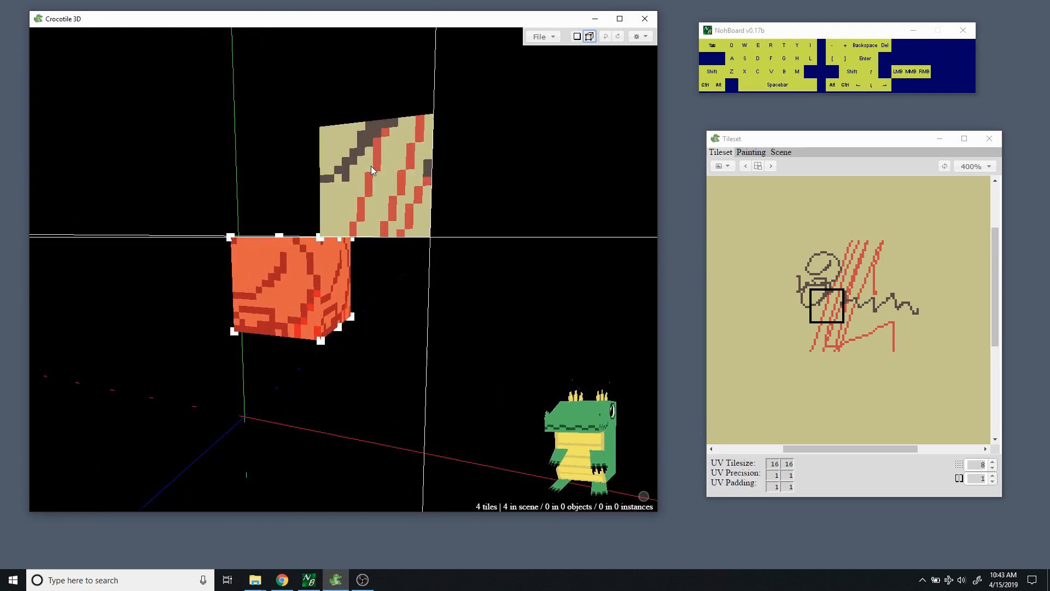
pyautogui.press('e')
pyautogui.press('e')
pyautogui.press('e')
pyautogui.press('e')
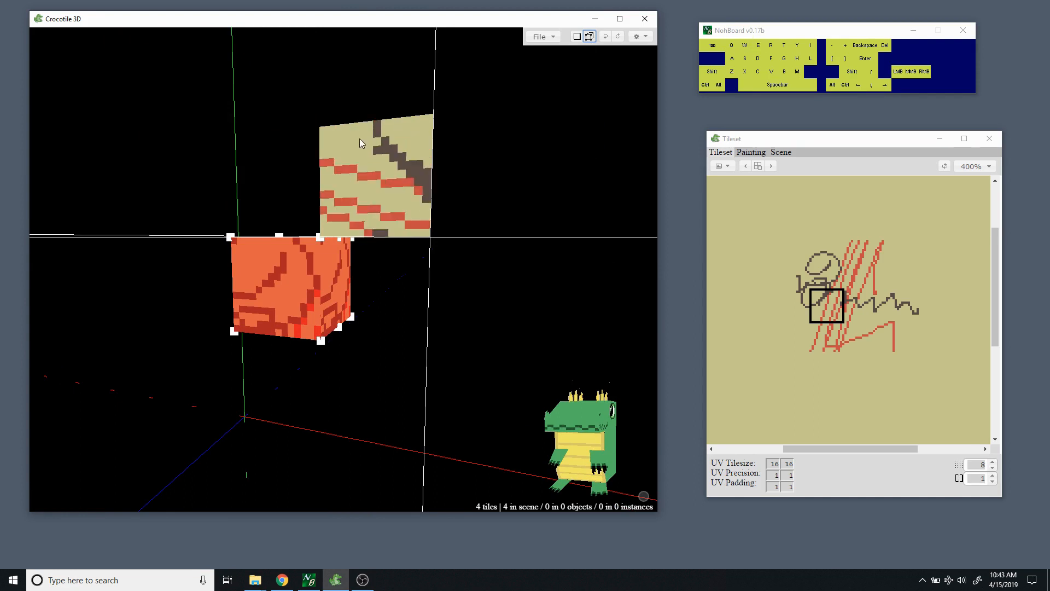
pyautogui.press('e')
pyautogui.press('e')
pyautogui.press('e')
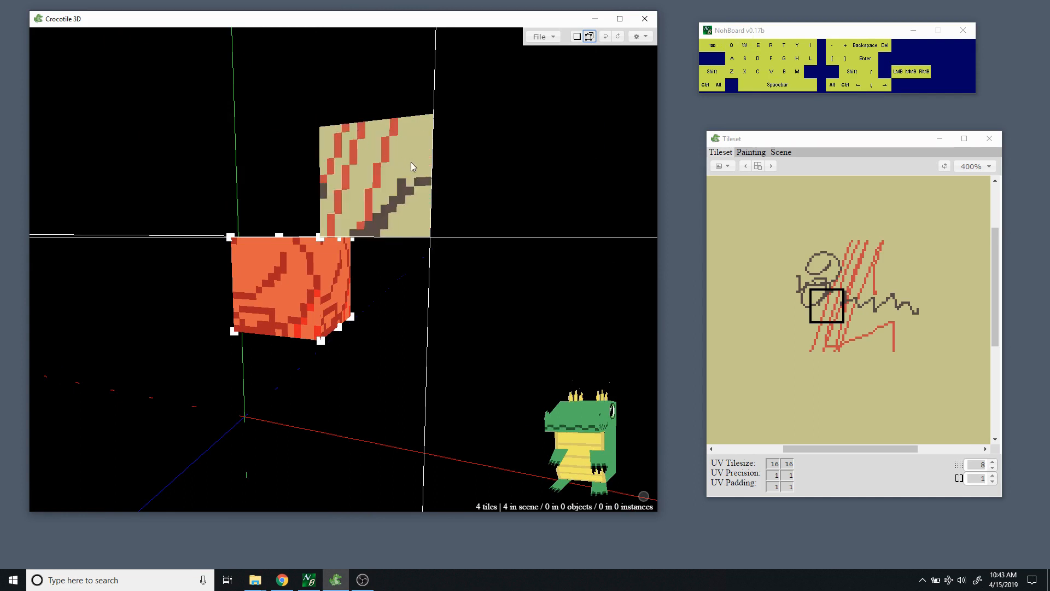
pyautogui.press('e')
pyautogui.press('e')
# Rotate the drawing tile right, back left and right again while viewing it on the horizontal plane from above.
pyautogui.press('space')
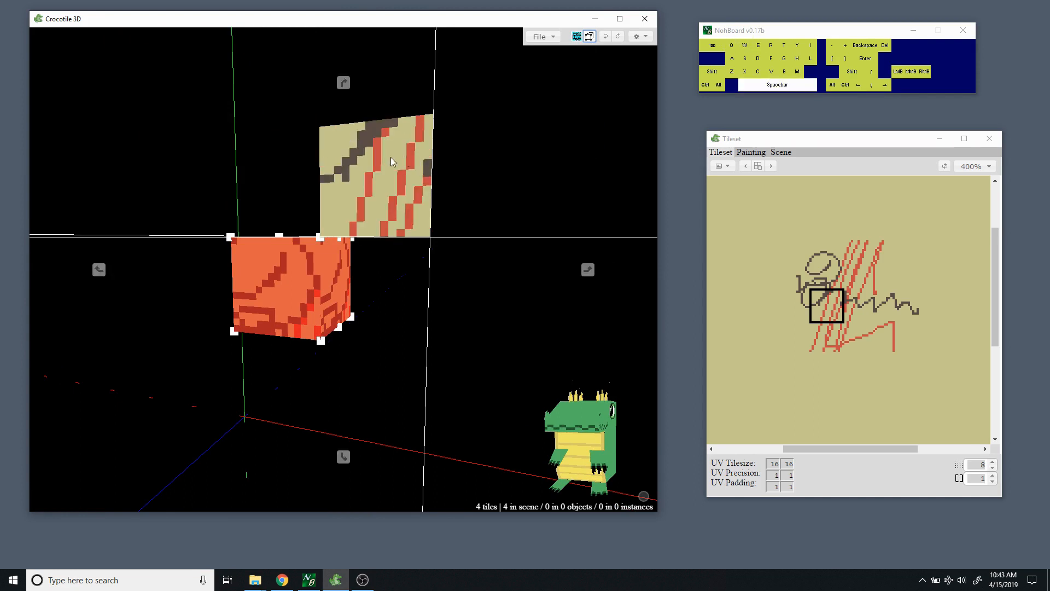
pyautogui.moveTo(390, 156); pyautogui.dragTo(384, 133)
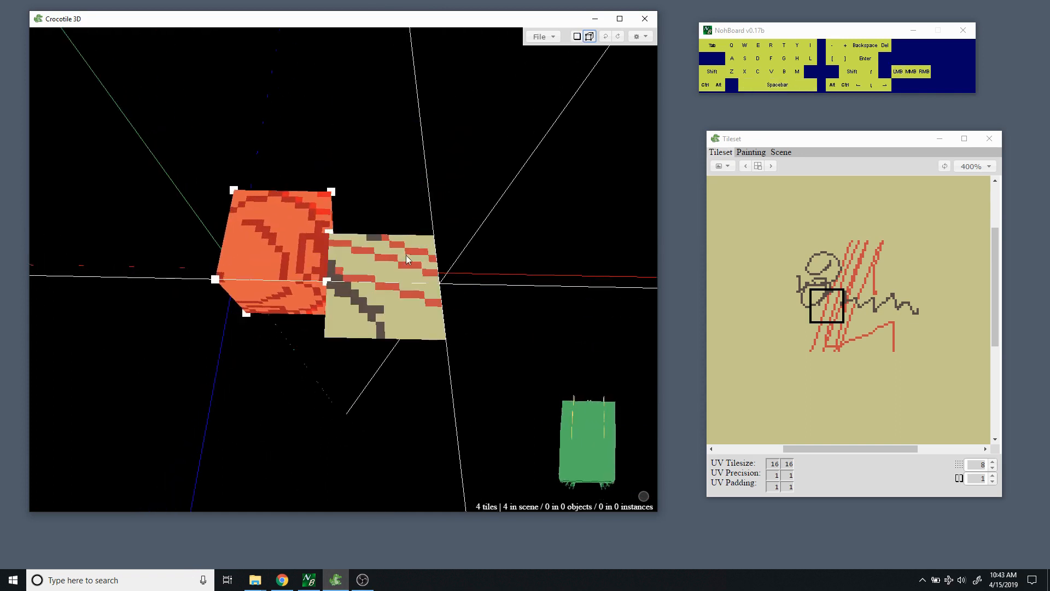
pyautogui.press('e')
pyautogui.press('e')
pyautogui.press('e')
pyautogui.press('e')
pyautogui.press('q')
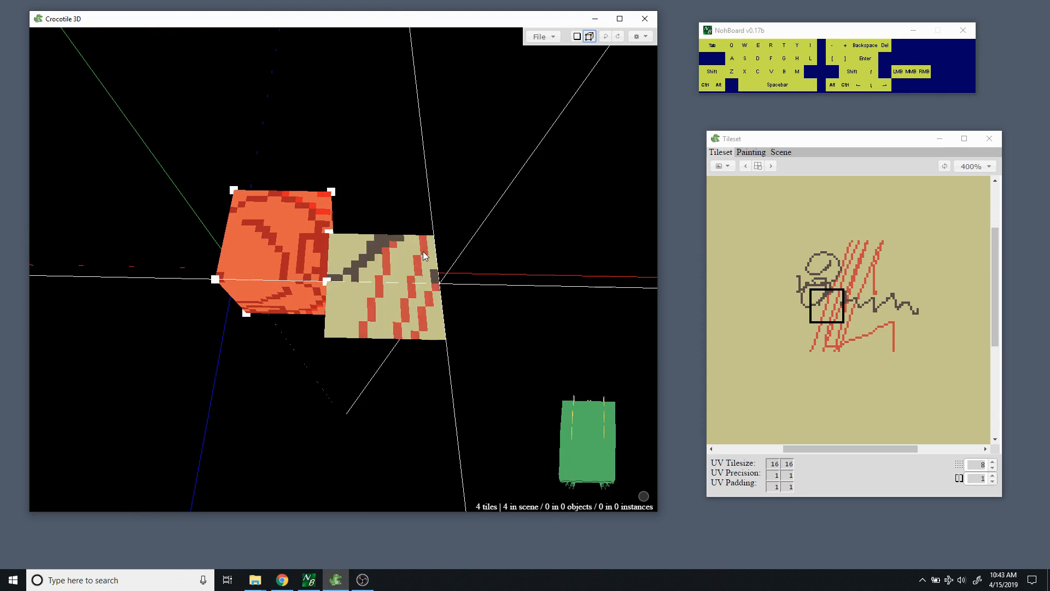
pyautogui.press('e')
# Draw two adjacent tiles on the horizontal plane beside the cube, rotating the drawing tile between placements.
pyautogui.press('space')
pyautogui.moveTo(422, 249); pyautogui.dragTo(405, 265)
pyautogui.click(482, 268)
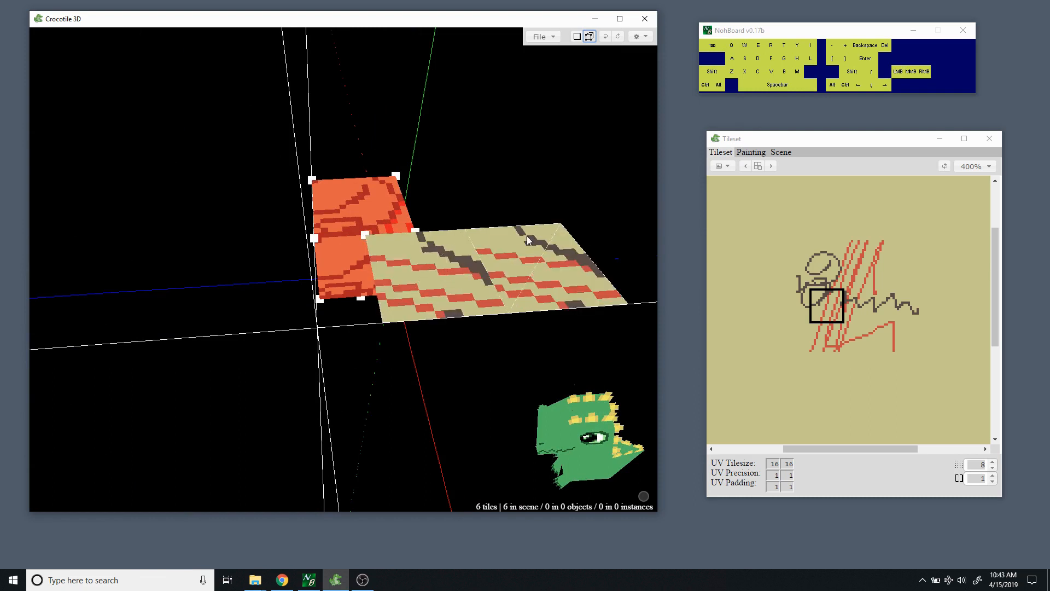
pyautogui.press('e')
pyautogui.click(527, 254)
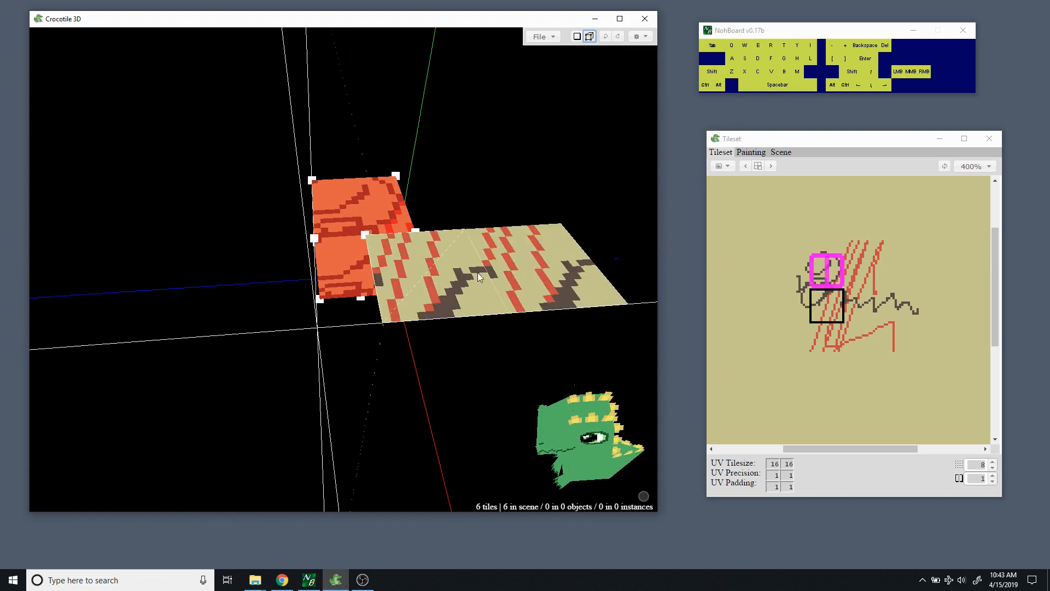
pyautogui.press('e')
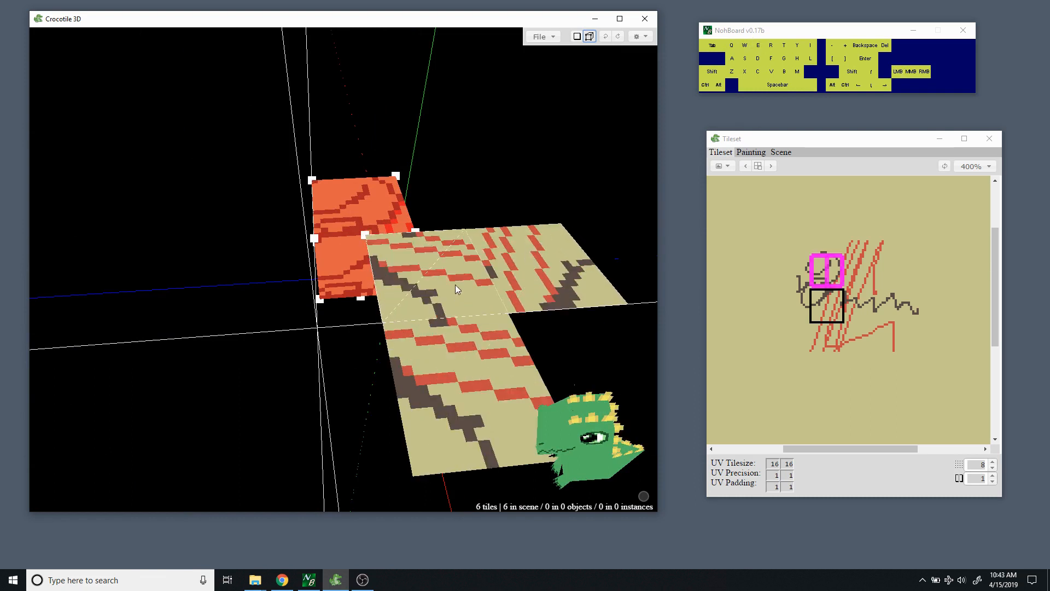
pyautogui.click(534, 267)
# Erase the two tiles drawn on the horizontal plane.
pyautogui.rightClick(438, 279)
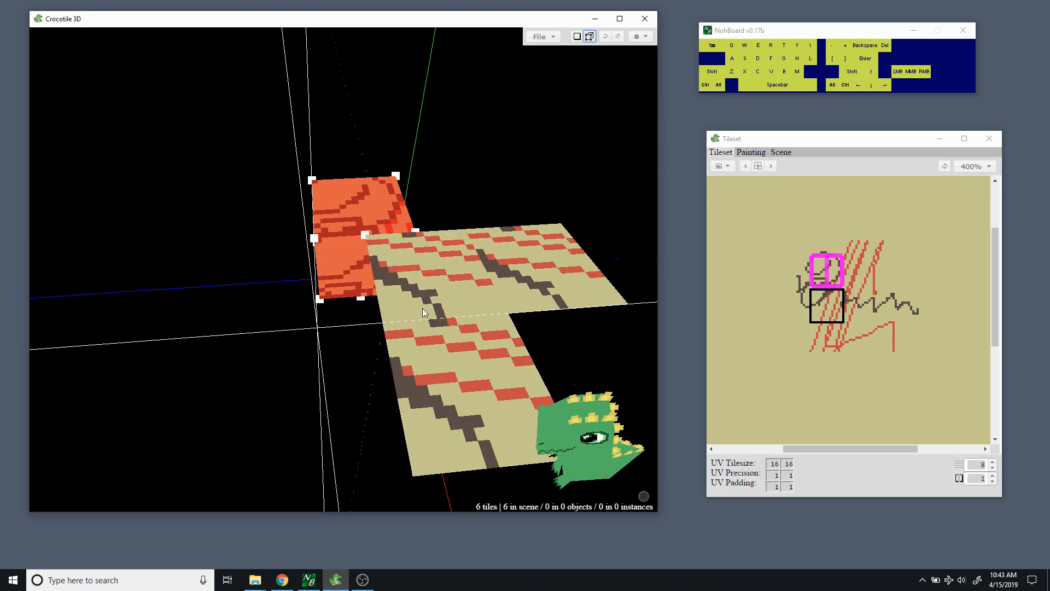
pyautogui.rightClick(525, 268)
pyautogui.rightClick(465, 361)
pyautogui.press('space')
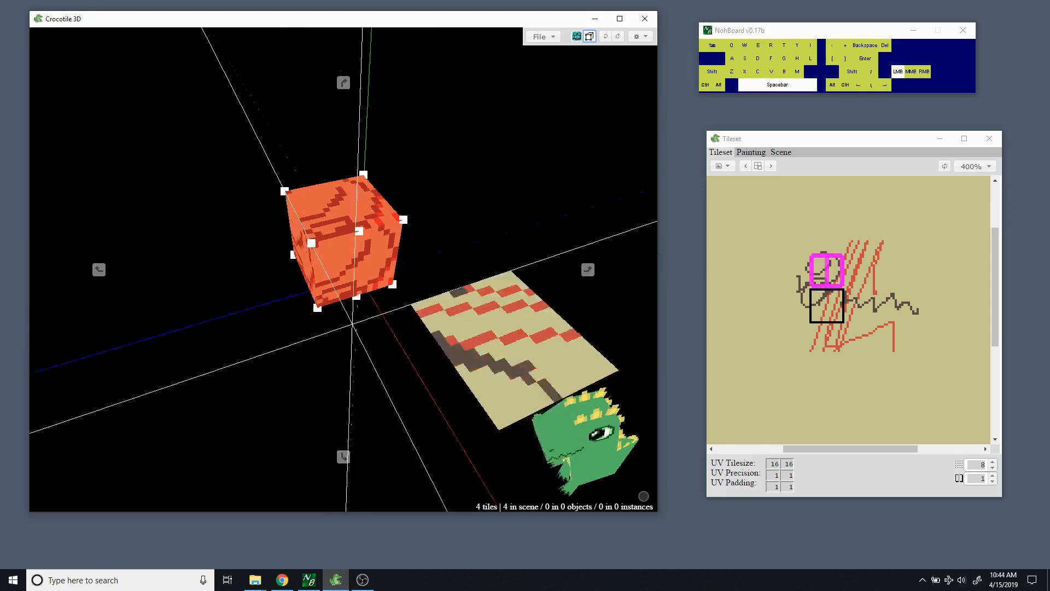
# Draw a two-by-two block of upright tiles beside the cube on the front-facing plane.
pyautogui.click(399, 178)
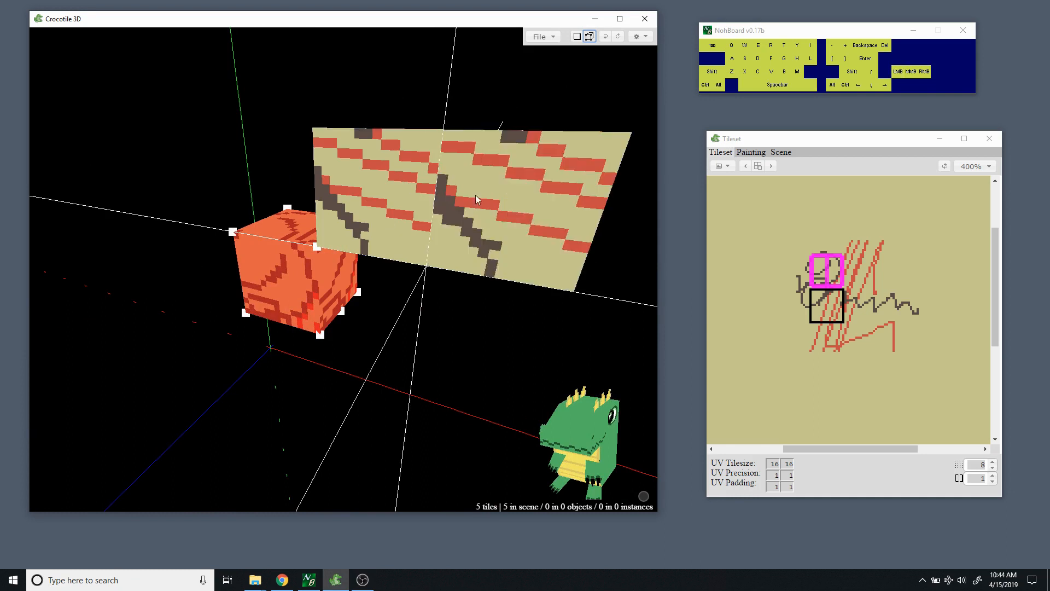
pyautogui.click(475, 195)
pyautogui.click(432, 79)
pyautogui.click(468, 77)
pyautogui.press('space')
pyautogui.moveTo(468, 77); pyautogui.dragTo(470, 125, button='middle')
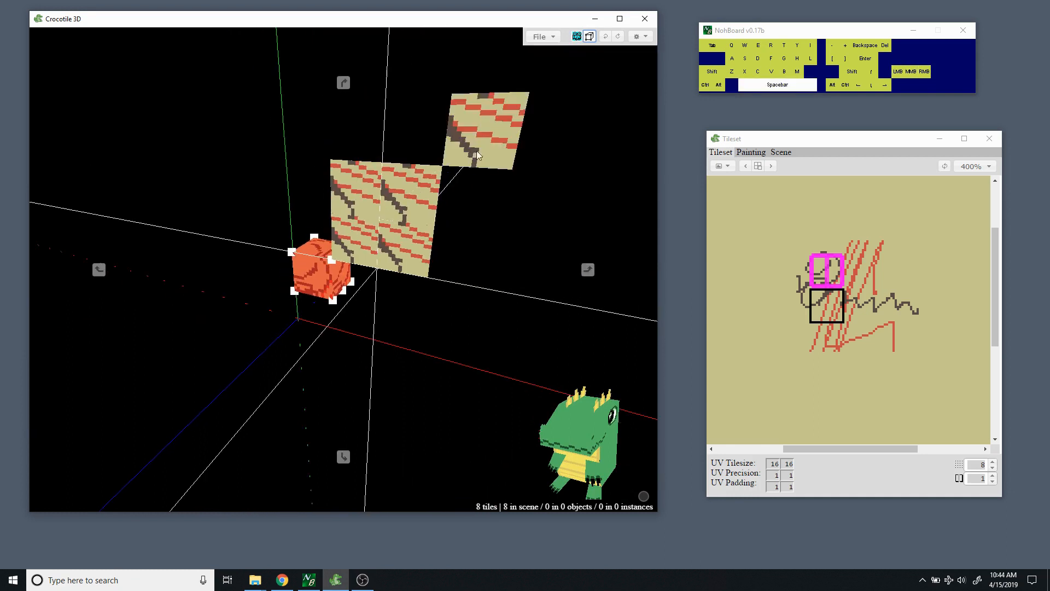
# Move the cursor closer to the camera and try to erase the upright tiles from that depth.
pyautogui.press('space')
pyautogui.press('s')
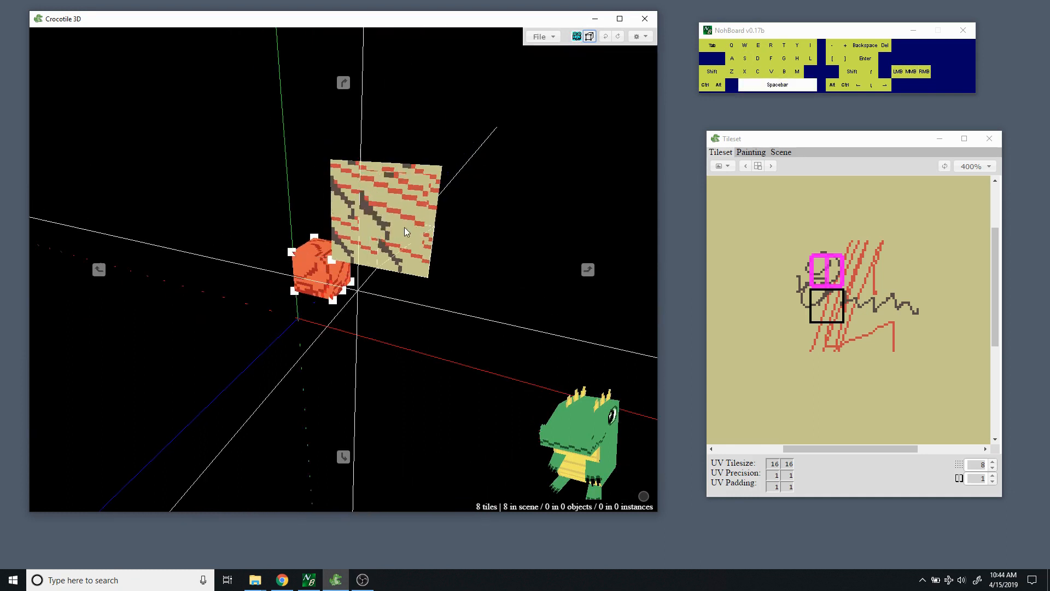
pyautogui.rightClick(407, 197)
pyautogui.moveTo(407, 196)
pyautogui.mouseDown(button='right')
pyautogui.moveTo(337, 257)
pyautogui.moveTo(333, 209)
pyautogui.moveTo(438, 295)
pyautogui.moveTo(347, 289)
pyautogui.mouseUp(button='right')
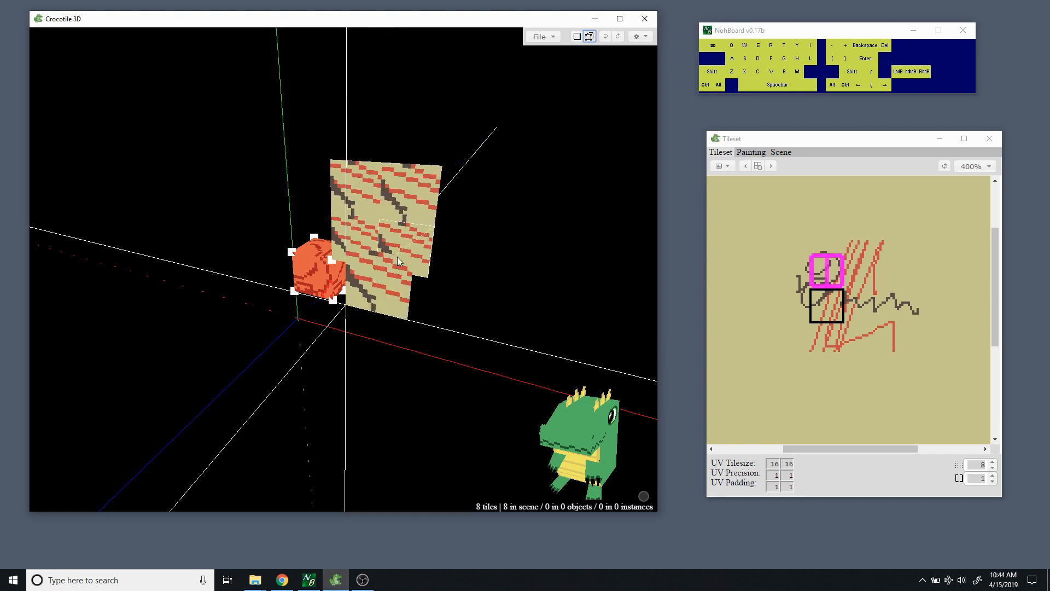
pyautogui.rightClick(408, 251)
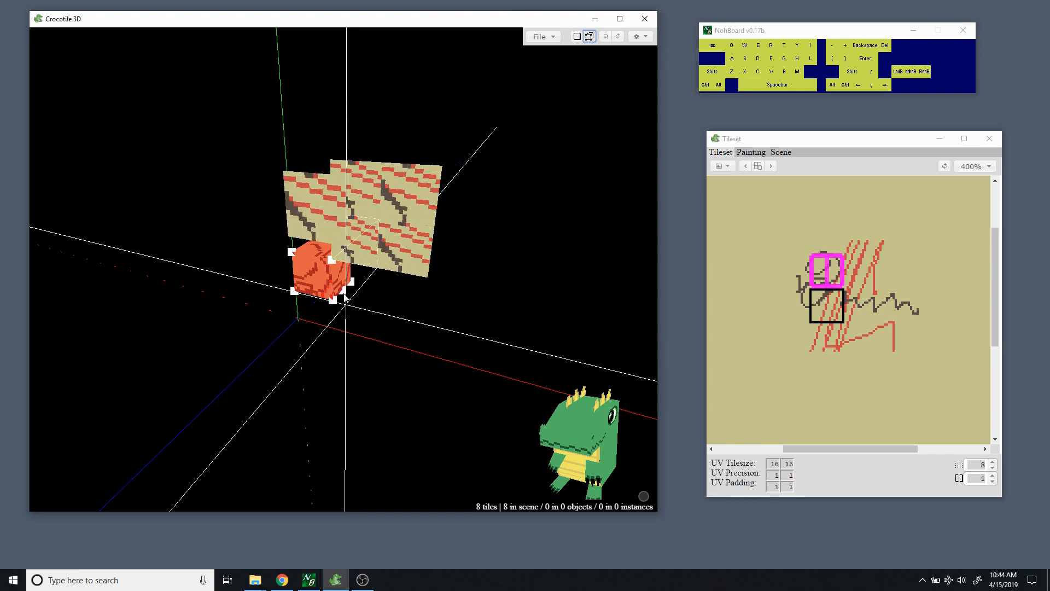
# Move the cursor back to the upright tiles' depth and erase the block's upper two tiles.
pyautogui.press('space')
pyautogui.press('w')
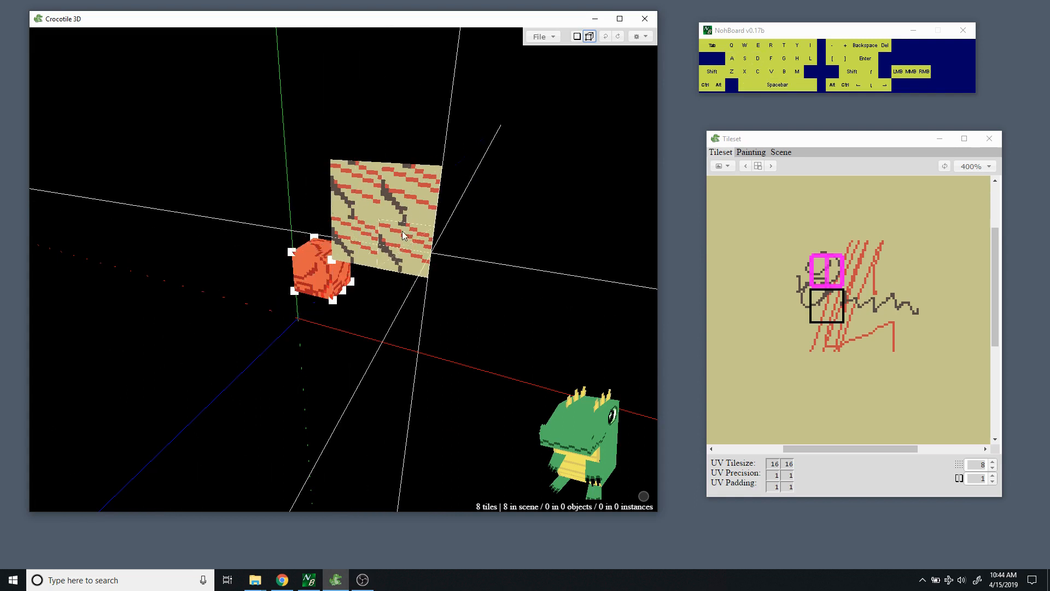
pyautogui.rightClick(388, 208)
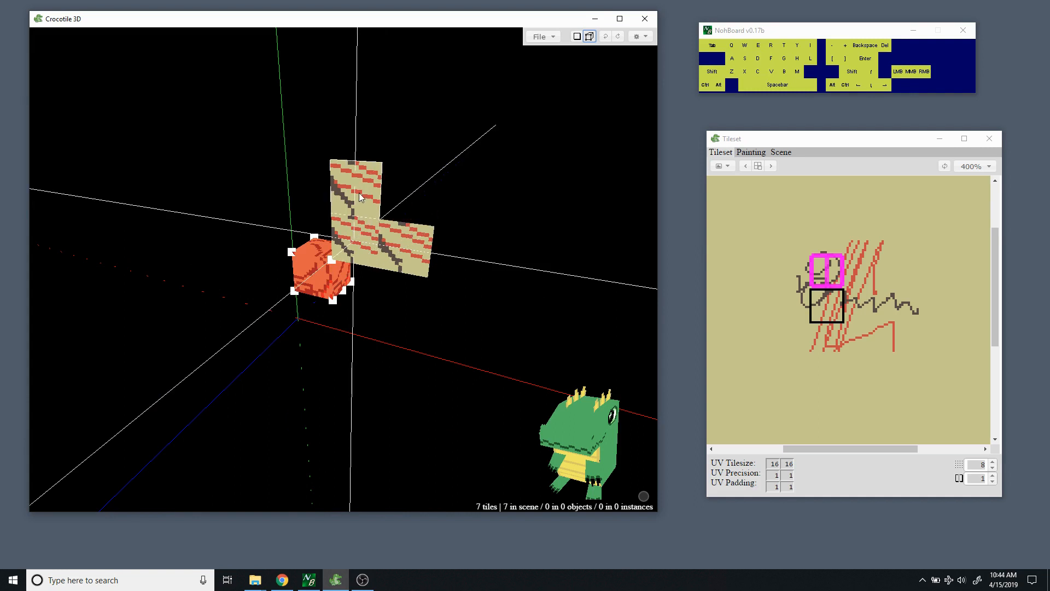
pyautogui.rightClick(359, 193)
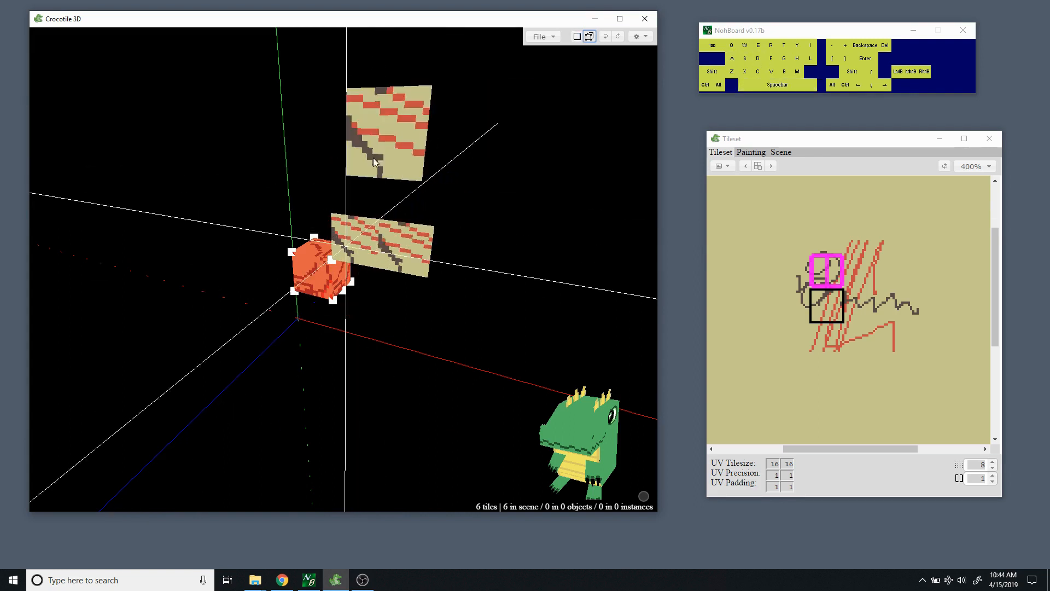
# Draw two tiles at a nearer depth in front of the remaining pair, and erase them.
pyautogui.moveTo(449, 191)
pyautogui.mouseDown(button='middle')
pyautogui.moveTo(376, 277)
pyautogui.moveTo(386, 262)
pyautogui.mouseUp(button='middle')
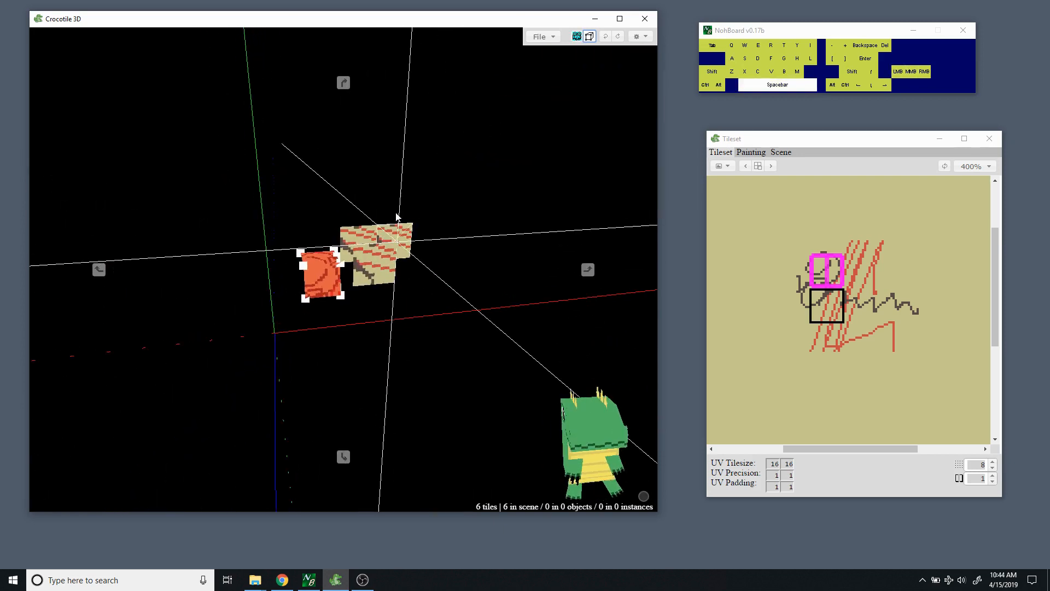
pyautogui.moveTo(391, 186)
pyautogui.mouseDown()
pyautogui.moveTo(382, 165)
pyautogui.moveTo(413, 205)
pyautogui.moveTo(471, 175)
pyautogui.moveTo(383, 120)
pyautogui.mouseUp()
pyautogui.moveTo(372, 131)
pyautogui.mouseDown(button='right')
pyautogui.moveTo(362, 141)
pyautogui.moveTo(429, 160)
pyautogui.moveTo(438, 112)
pyautogui.moveTo(468, 179)
pyautogui.moveTo(461, 204)
pyautogui.mouseUp(button='right')
pyautogui.rightClick(451, 218)
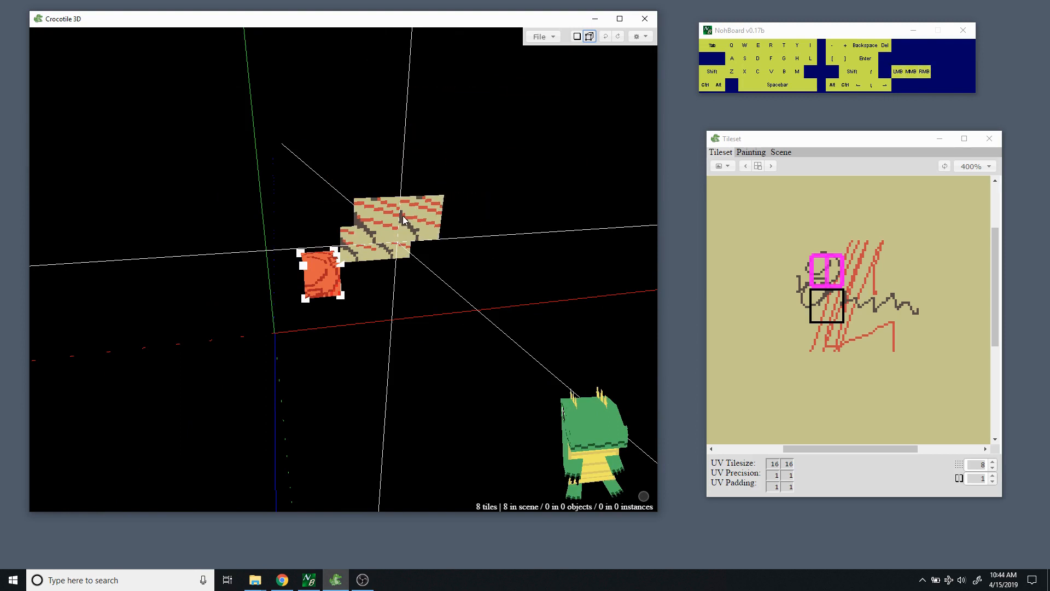
pyautogui.rightClick(402, 216)
pyautogui.rightClick(377, 205)
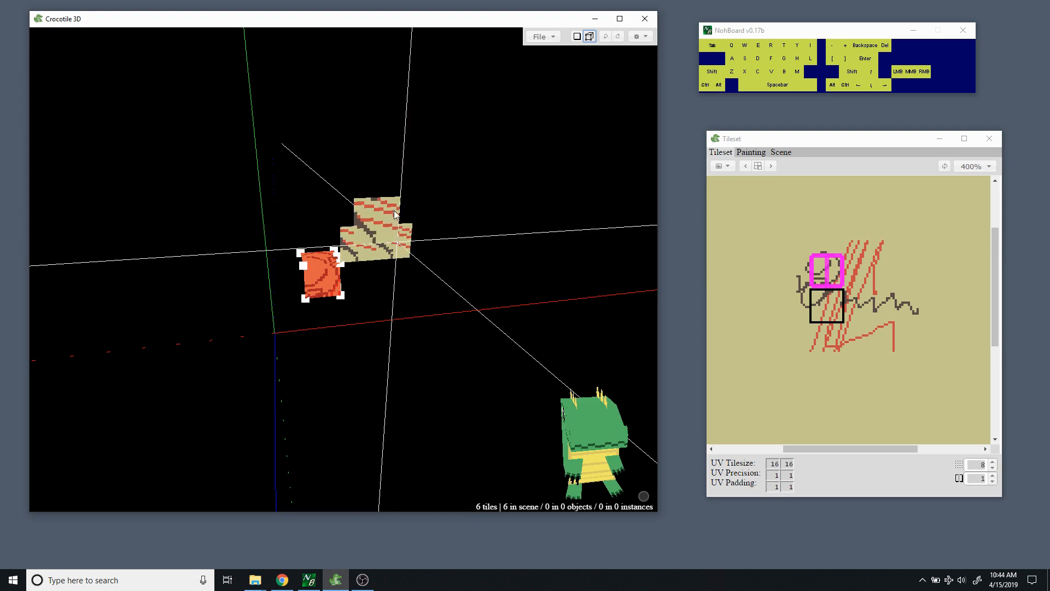
# Draw four tiles in the nearer layer and try to erase them with the cursor moved farther back.
pyautogui.moveTo(386, 214)
pyautogui.mouseDown()
pyautogui.moveTo(434, 175)
pyautogui.moveTo(440, 230)
pyautogui.mouseUp()
pyautogui.press('space')
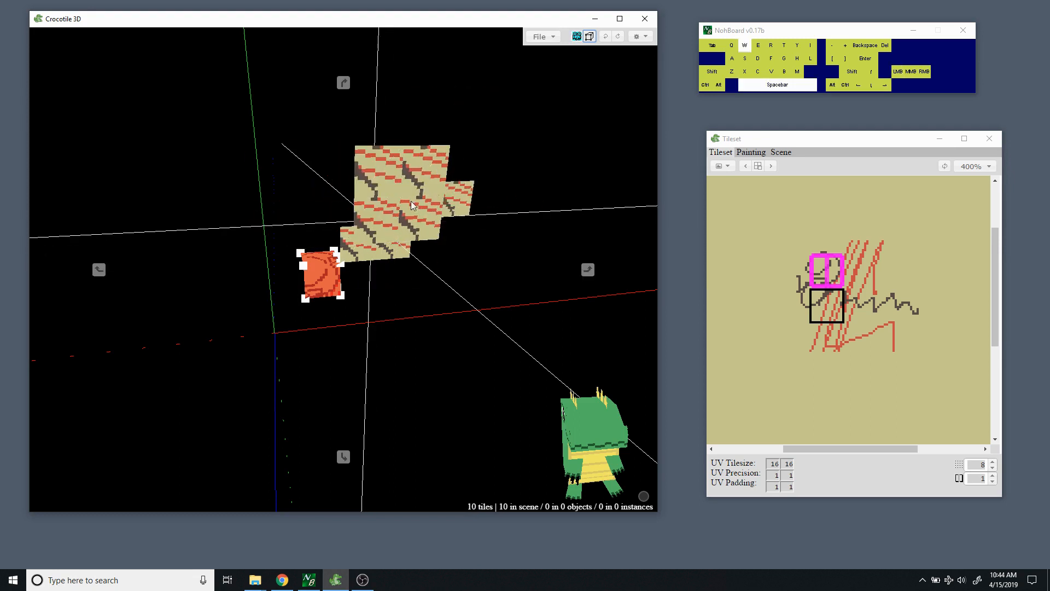
pyautogui.rightClick(376, 178)
pyautogui.rightClick(398, 225)
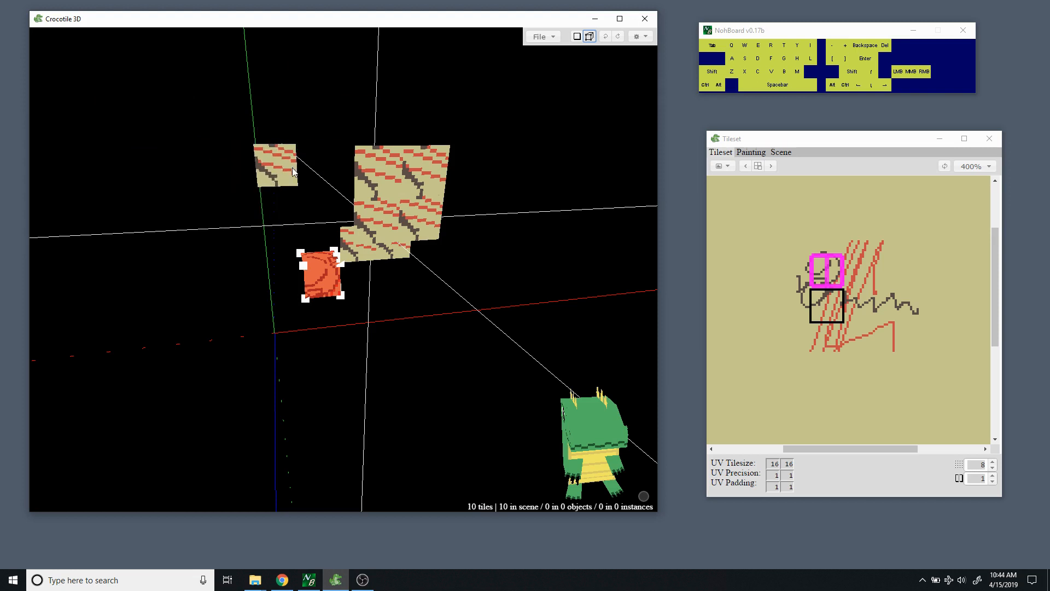
# Return the cursor to the nearer layer's depth and erase its four tiles.
pyautogui.press('space')
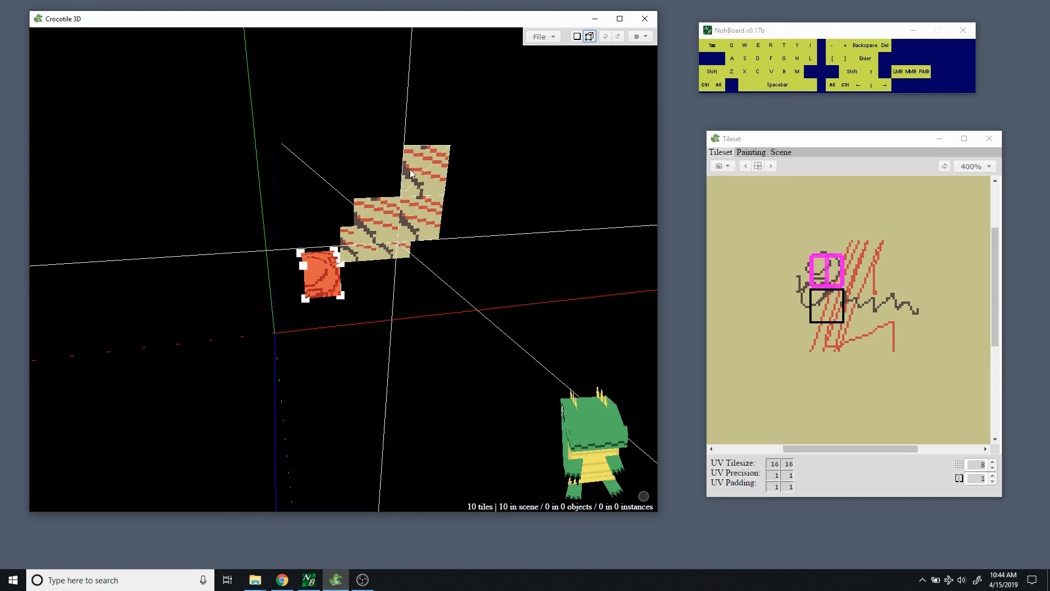
pyautogui.rightClick(411, 170)
pyautogui.rightClick(424, 203)
pyautogui.rightClick(369, 212)
pyautogui.rightClick(369, 212)
# Move the cursor back to the depth of the remaining two upright tiles and erase them.
pyautogui.press('space')
pyautogui.moveTo(475, 213); pyautogui.dragTo(474, 189, button='middle')
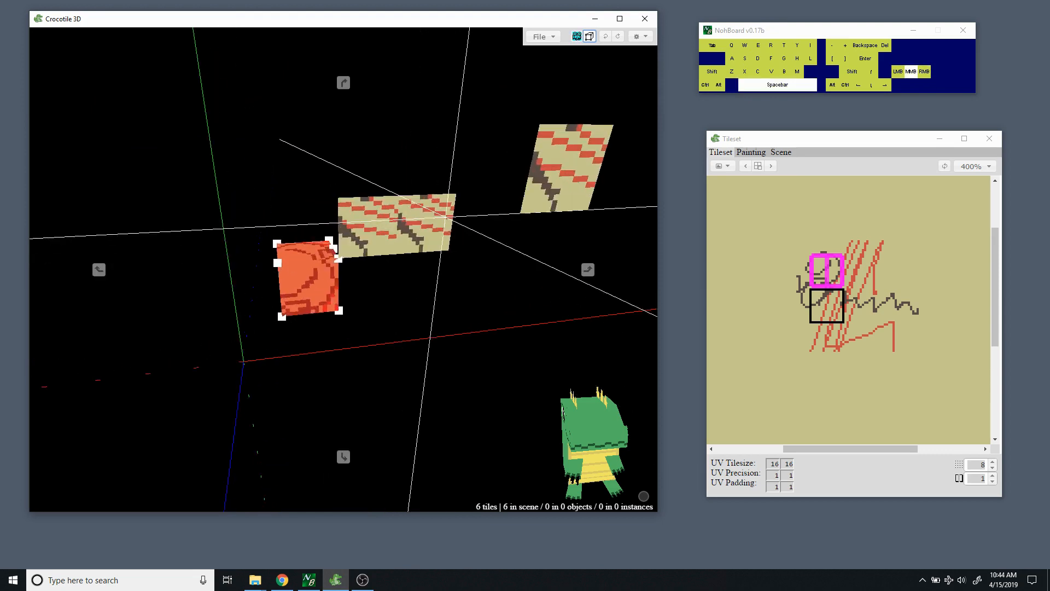
pyautogui.moveTo(520, 230); pyautogui.dragTo(475, 233)
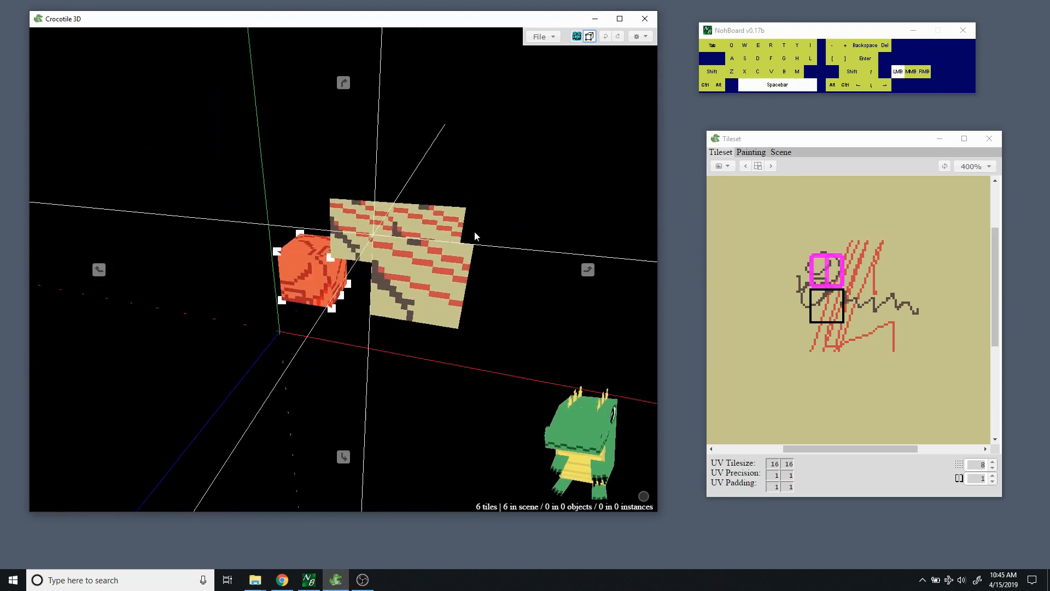
pyautogui.press('space')
pyautogui.press('w')
pyautogui.rightClick(424, 222)
pyautogui.rightClick(361, 219)
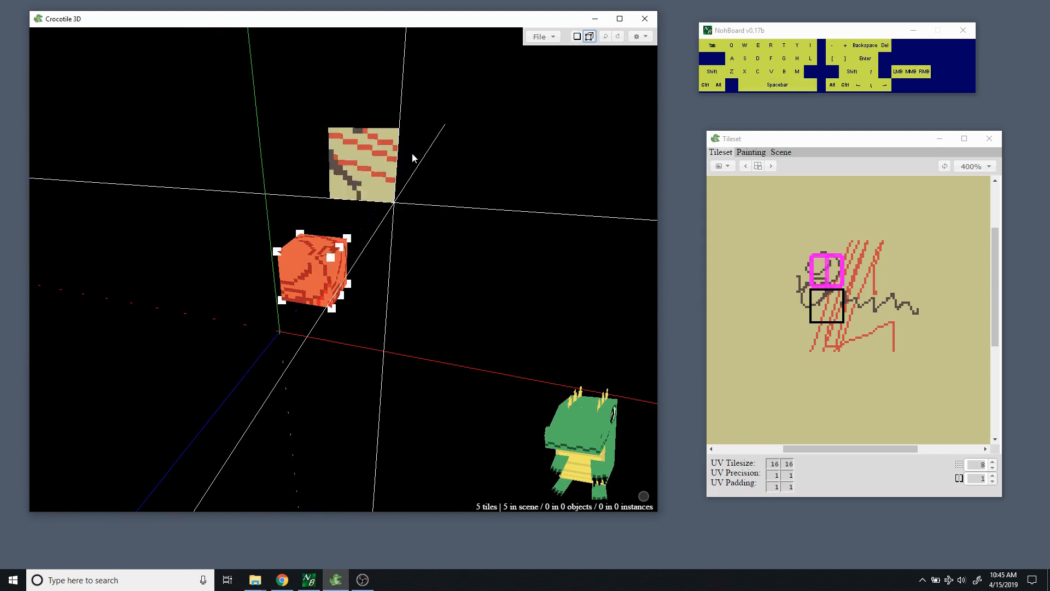
# Erase the one leftover tile outside the cube at the cursor's depth.
pyautogui.press('space')
pyautogui.moveTo(442, 263); pyautogui.dragTo(442, 252, button='middle')
pyautogui.moveTo(442, 251)
pyautogui.mouseDown()
pyautogui.moveTo(429, 234)
pyautogui.moveTo(442, 252)
pyautogui.mouseUp()
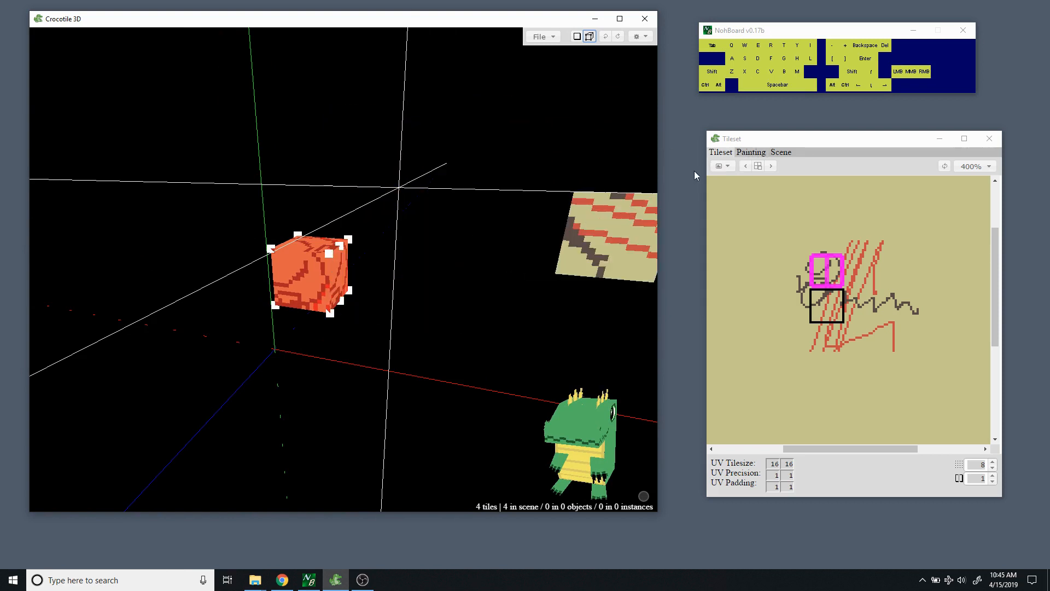
# Deselect the whole cube, switch to edit mode and select only its front face.
pyautogui.moveTo(484, 269); pyautogui.dragTo(454, 252)
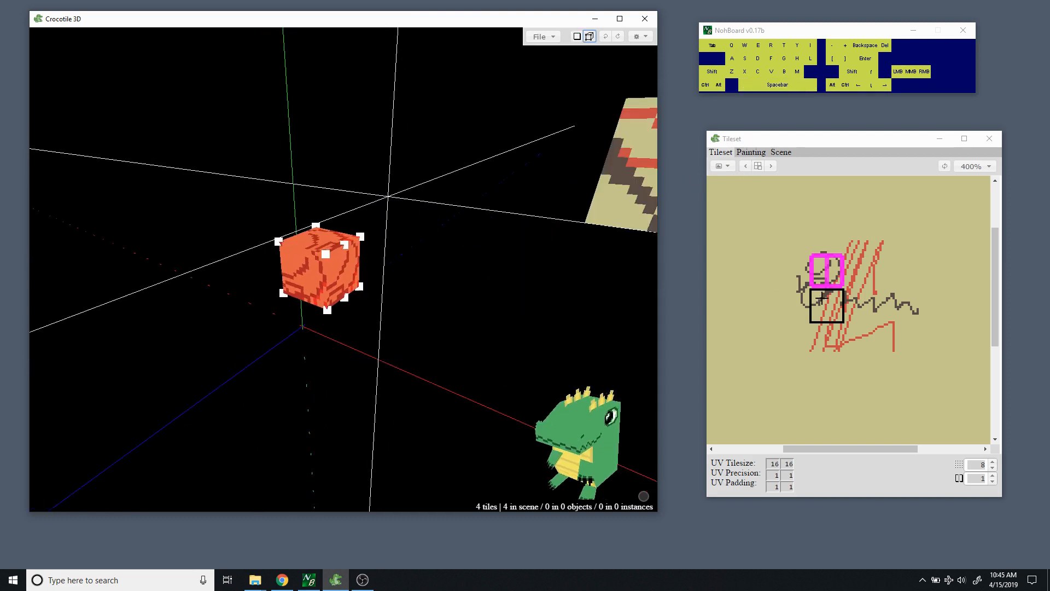
pyautogui.hotkey('ctrl', 'd')
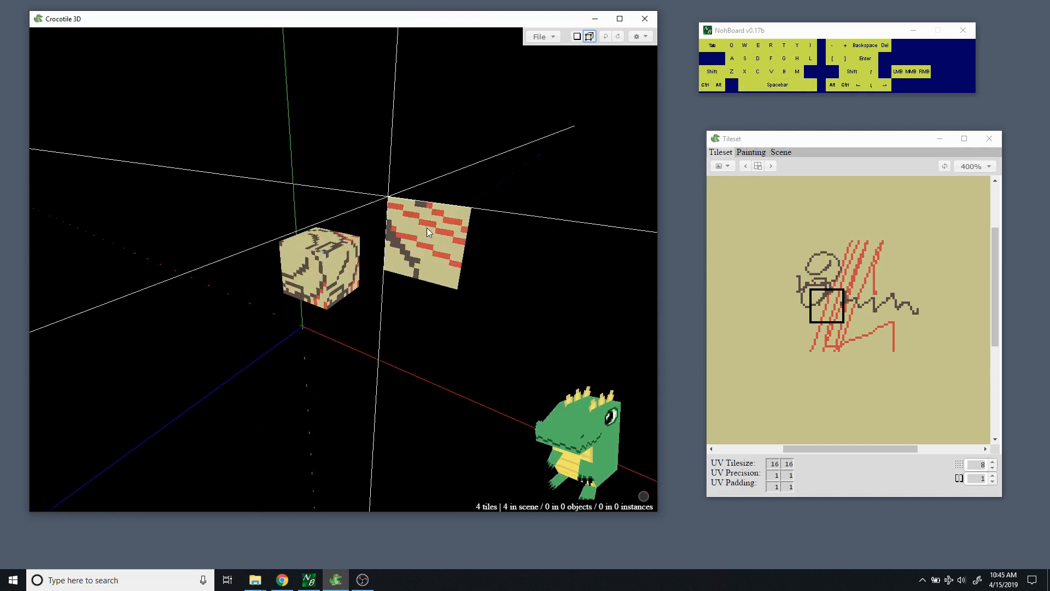
pyautogui.press('Tab')
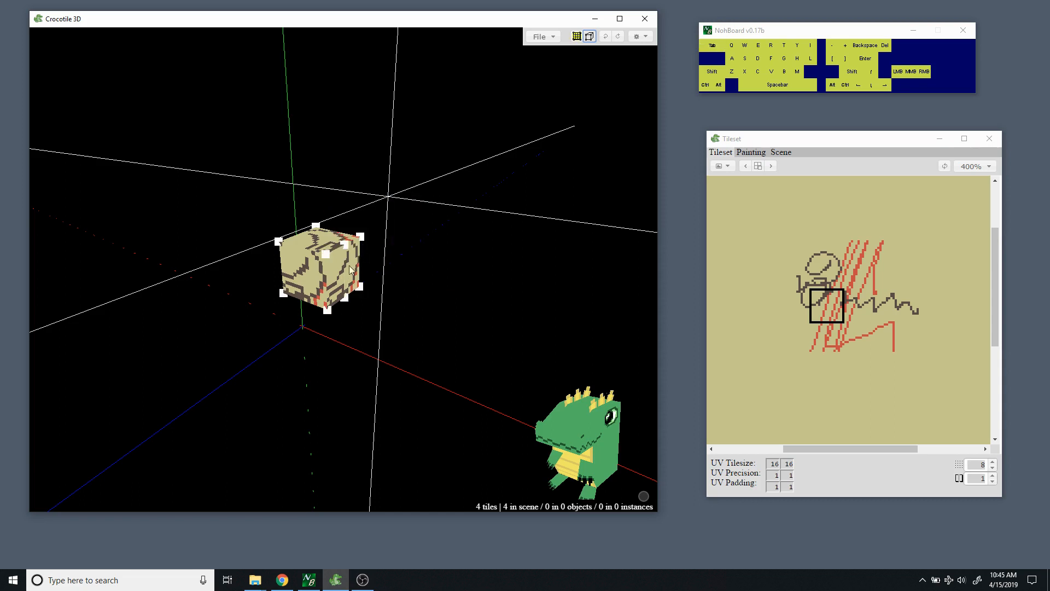
pyautogui.click(309, 279)
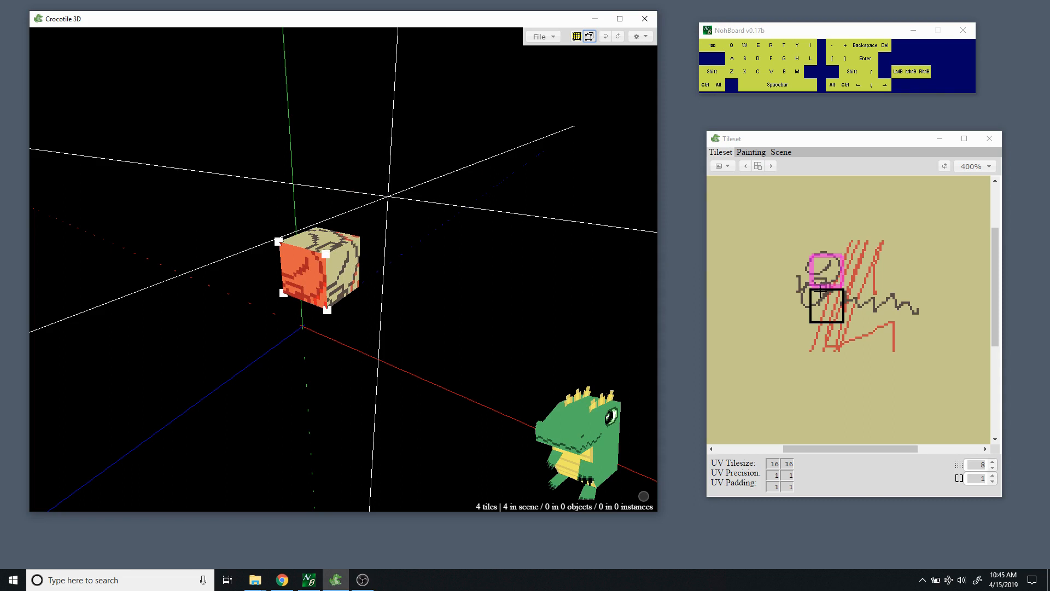
# Show the selected face's tile for painting, and switch to the adjacent tile with the red strokes.
pyautogui.click(825, 266)
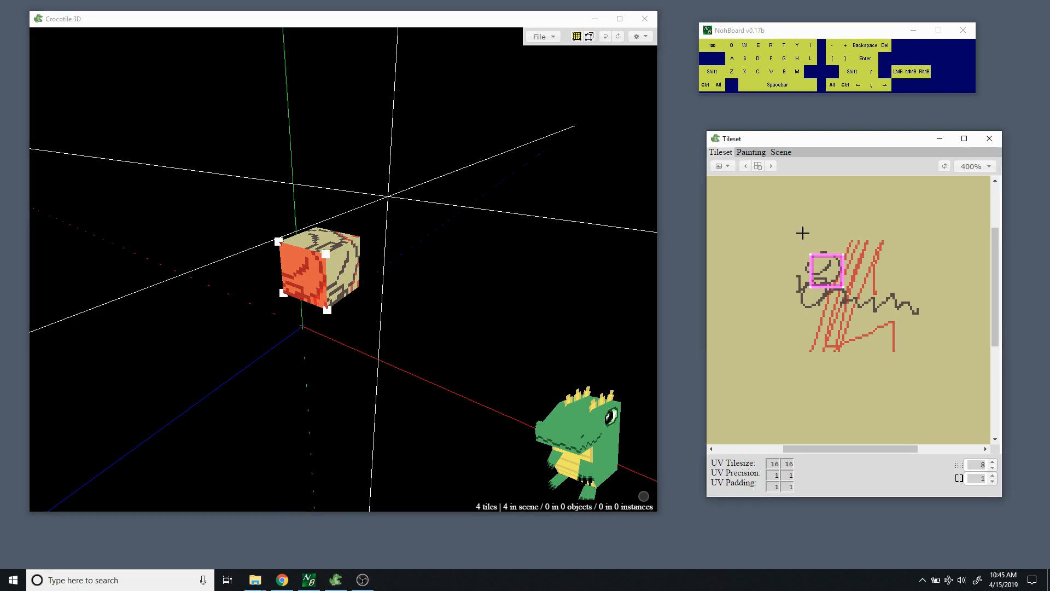
pyautogui.click(749, 154)
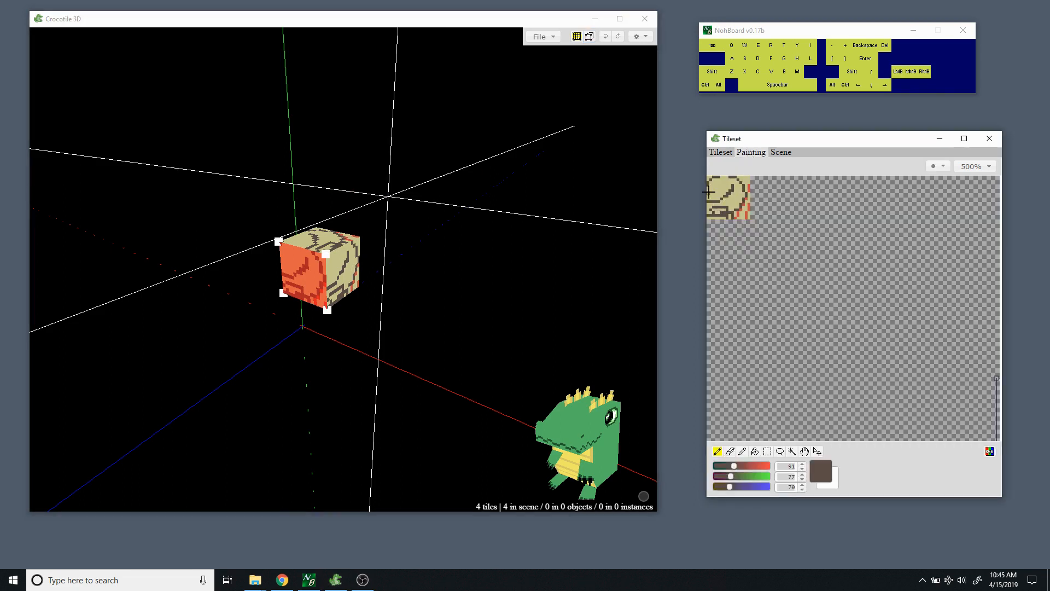
pyautogui.click(726, 153)
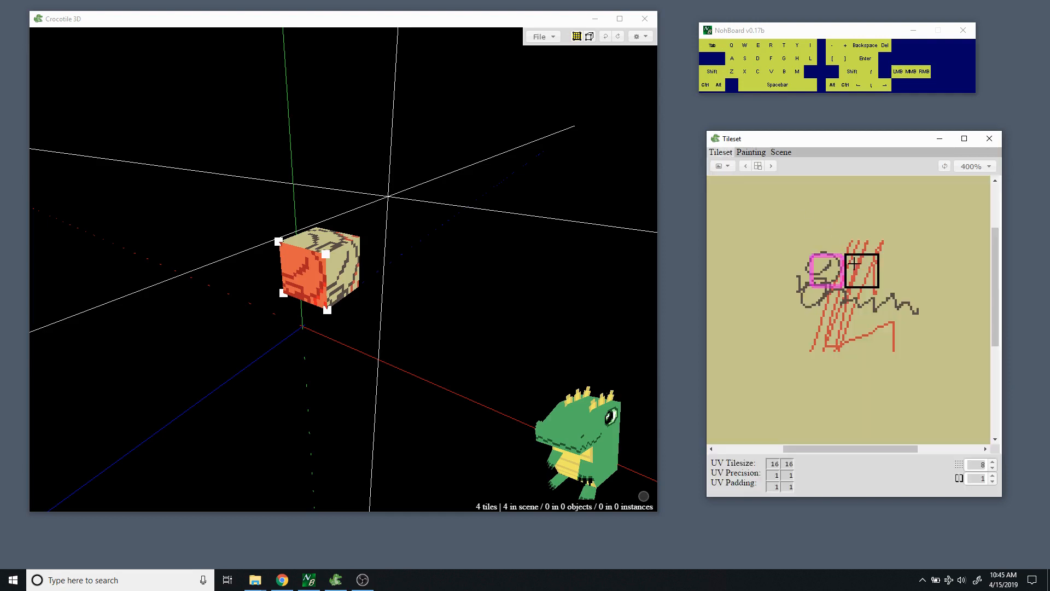
pyautogui.click(751, 154)
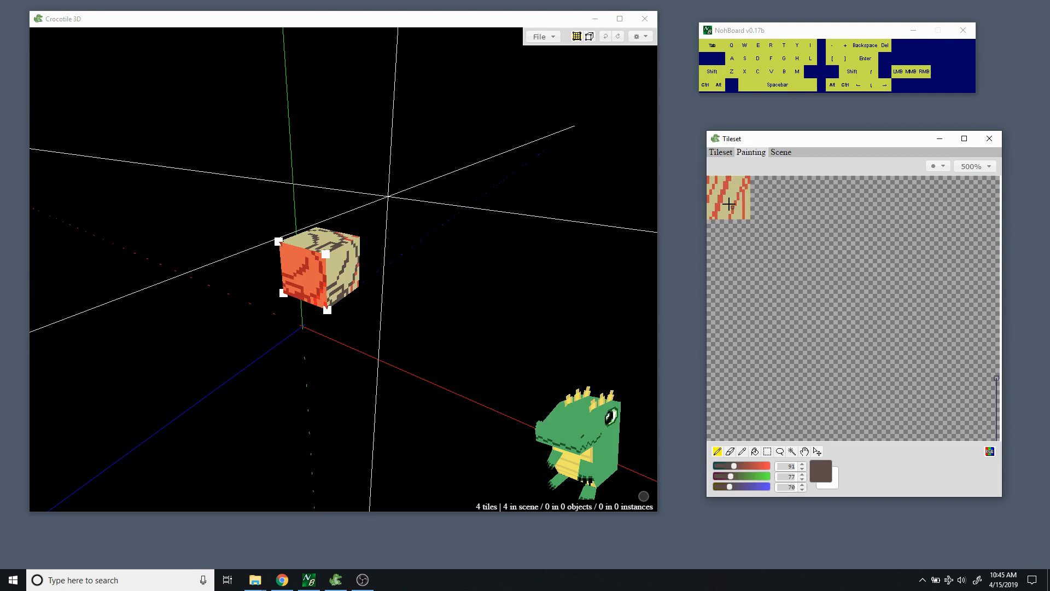
# Load the tileset tile with the brown circle drawing for painting and mix an orange-brown colour of 178, 130, 90.
pyautogui.click(720, 152)
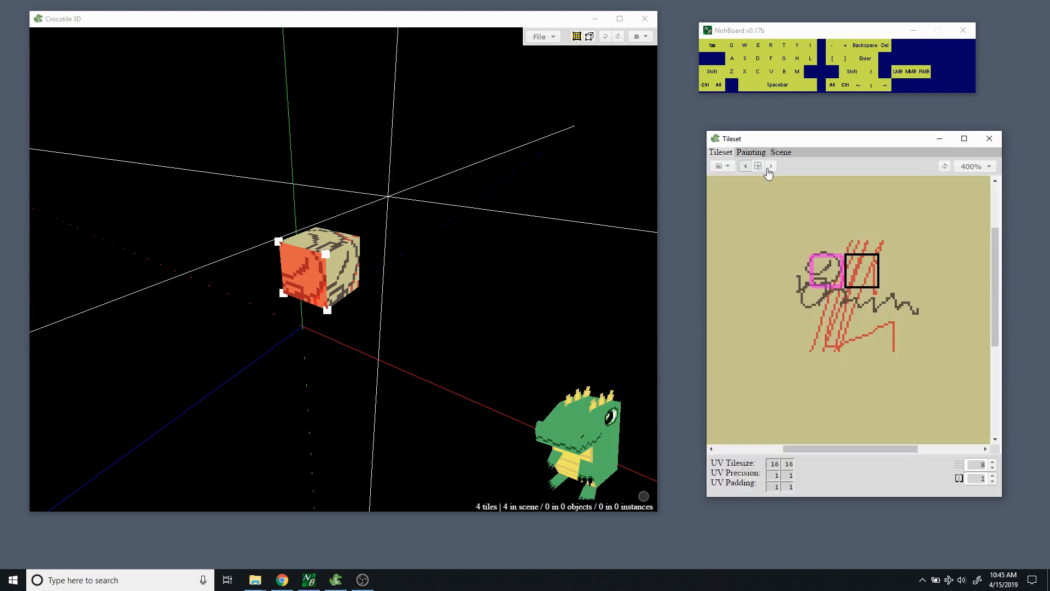
pyautogui.click(754, 154)
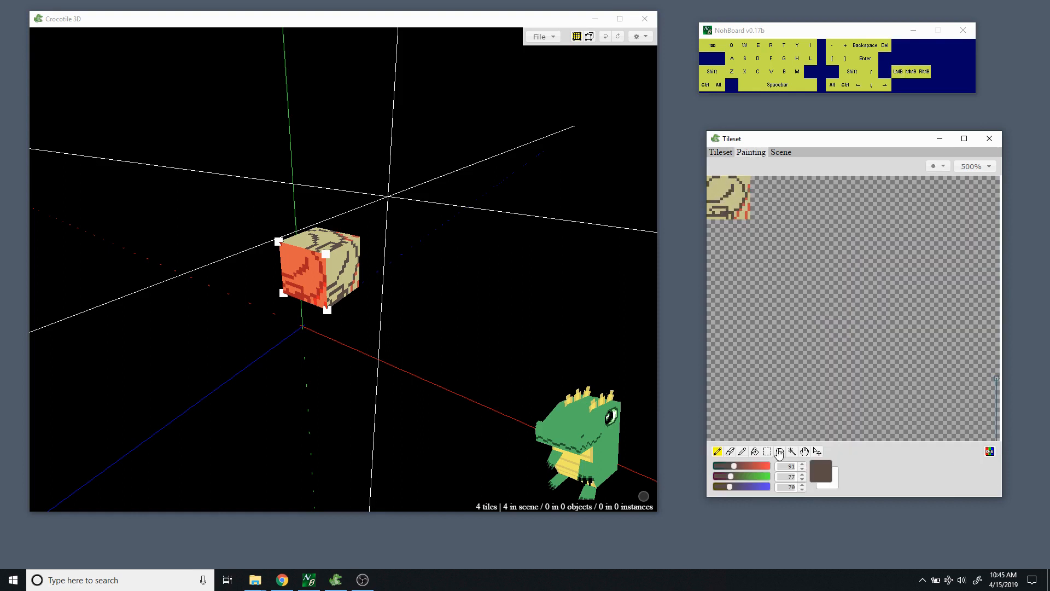
pyautogui.moveTo(733, 480)
pyautogui.mouseDown()
pyautogui.moveTo(750, 467)
pyautogui.moveTo(734, 487)
pyautogui.mouseUp()
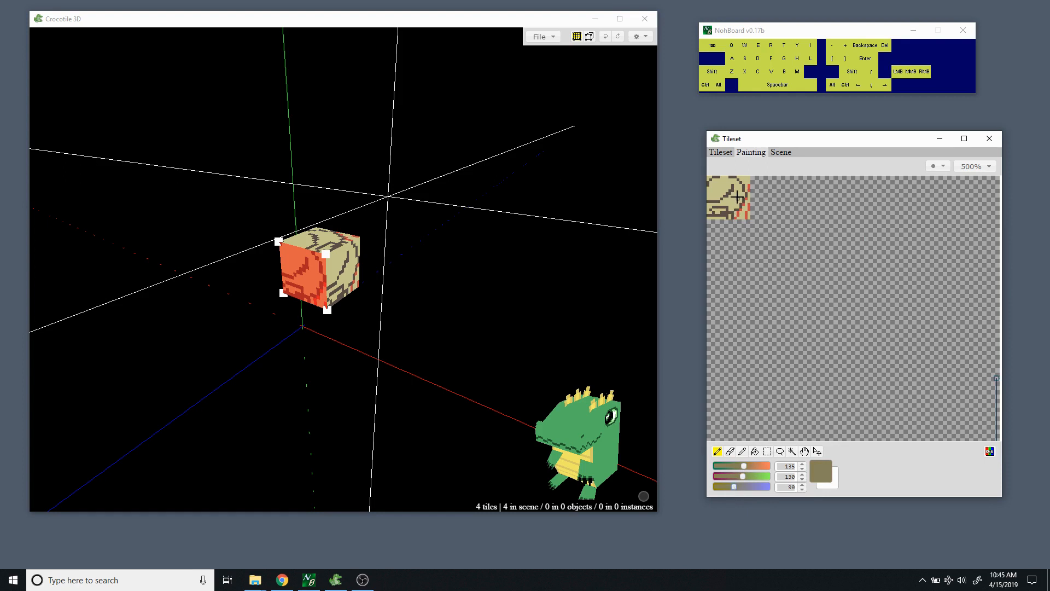
pyautogui.moveTo(733, 205)
pyautogui.mouseDown()
pyautogui.moveTo(742, 195)
pyautogui.moveTo(725, 206)
pyautogui.mouseUp()
pyautogui.click(754, 467)
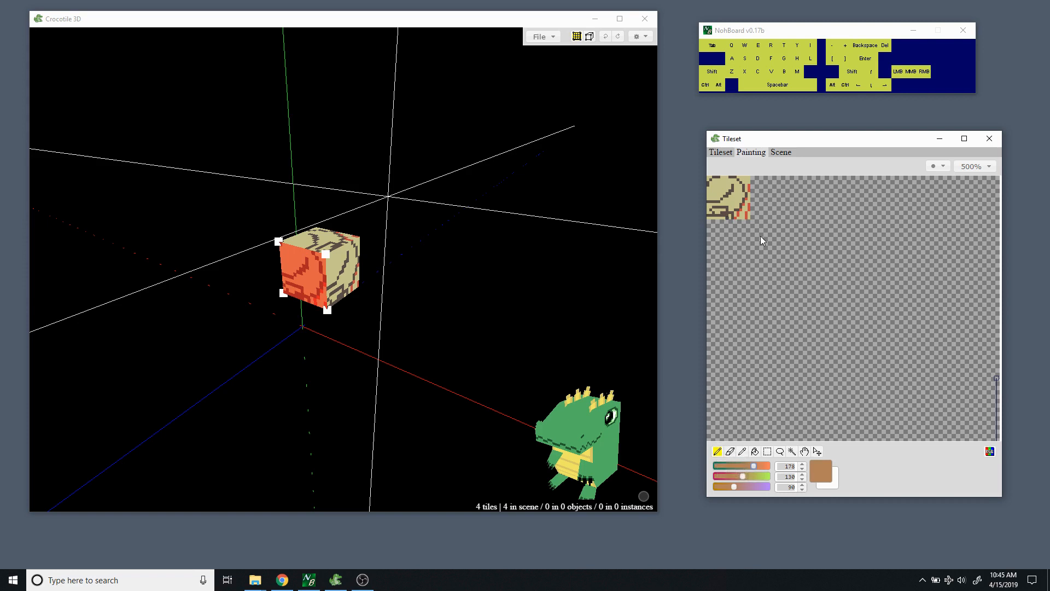
# Try to draw on the loaded tile in the painting canvas with the mixed colour.
pyautogui.press('b')
pyautogui.press('e')
pyautogui.press('b')
pyautogui.press('e')
pyautogui.click(732, 202)
pyautogui.click(731, 199)
pyautogui.moveTo(725, 185); pyautogui.dragTo(731, 196)
# Set the painting zoom to 200% and clear the stray rectangular selection in the empty area of the canvas.
pyautogui.click(979, 175)
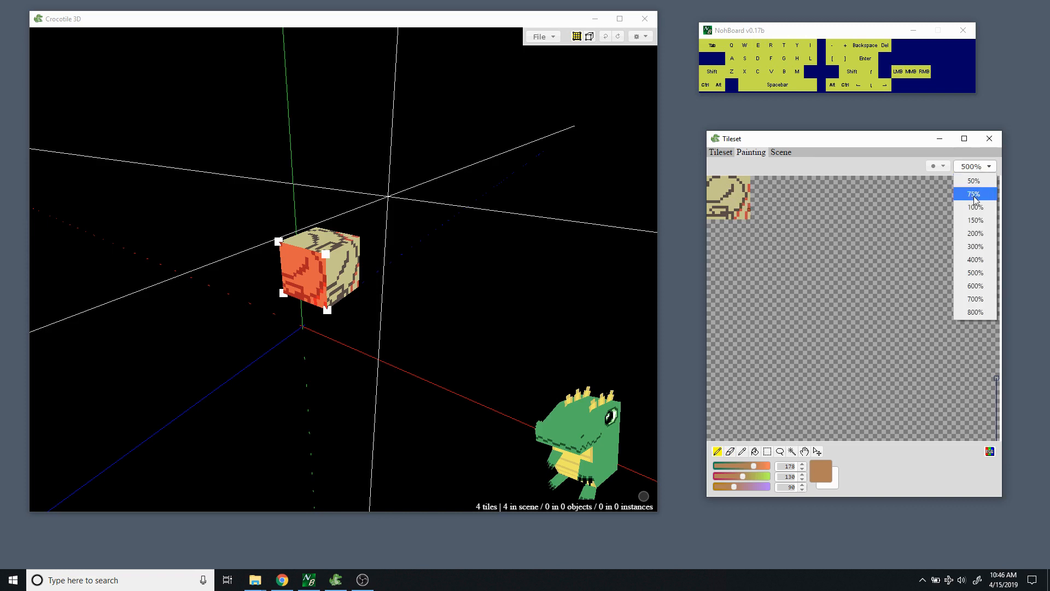
pyautogui.click(976, 233)
pyautogui.click(975, 167)
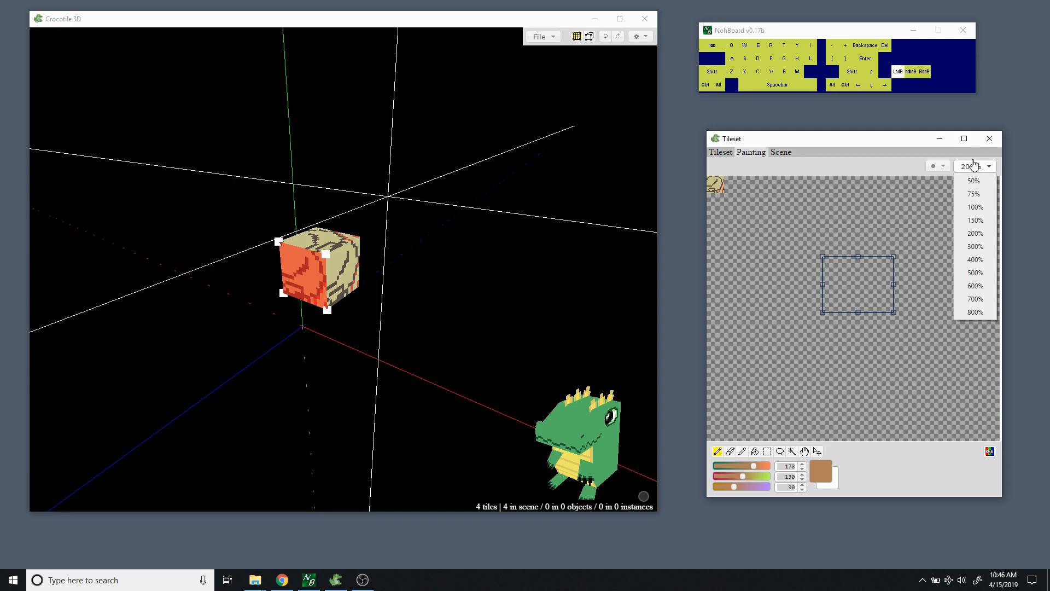
pyautogui.click(907, 231)
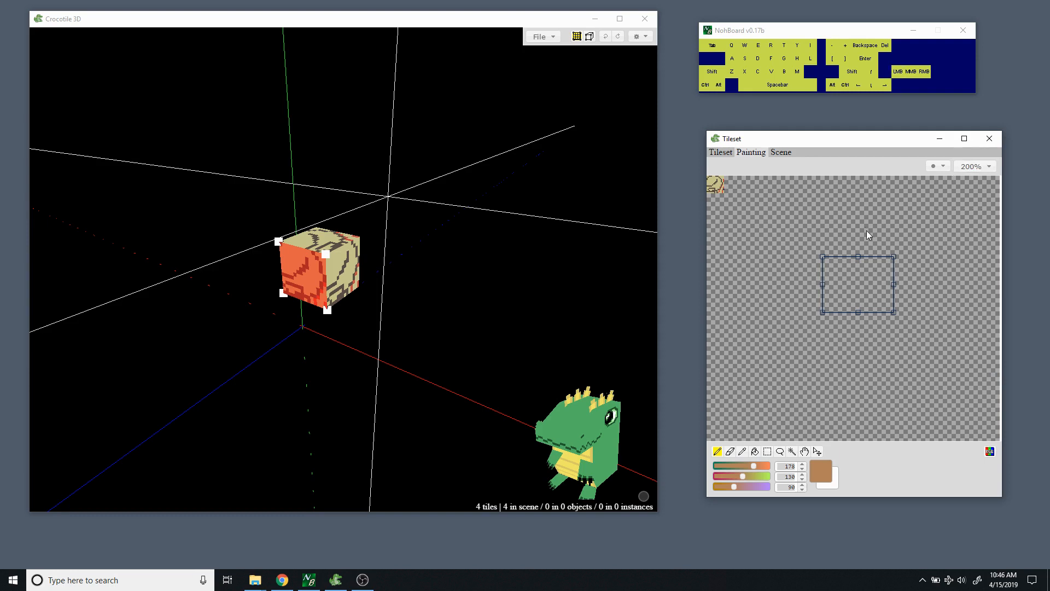
pyautogui.press('space')
pyautogui.click(843, 237)
pyautogui.click(805, 281)
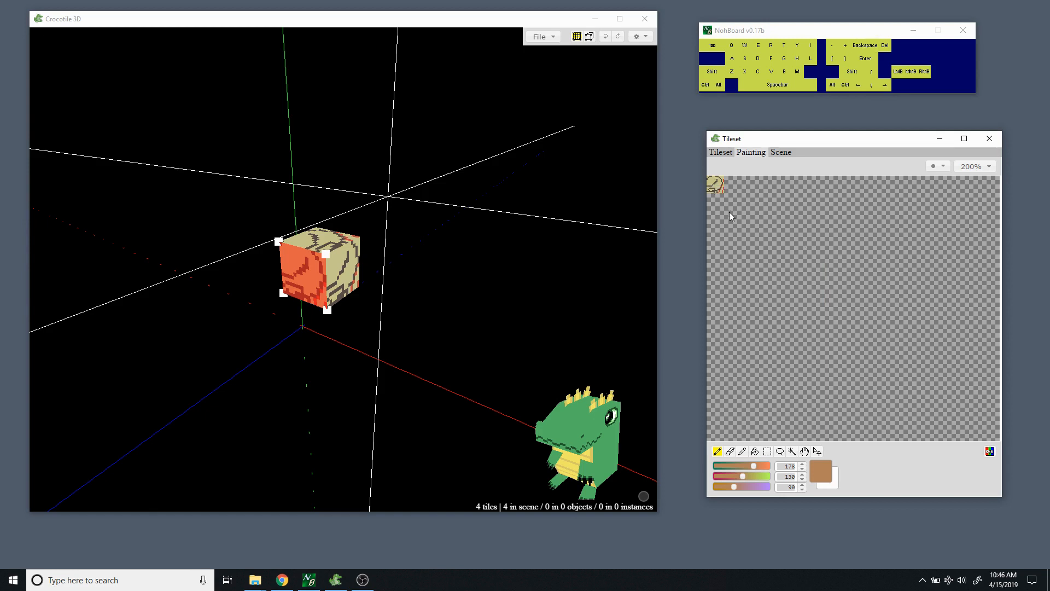
# Select a rectangular region in the lower-right part of the tile and enlarge the painting view to 800%.
pyautogui.click(767, 453)
pyautogui.click(768, 238)
pyautogui.moveTo(712, 182); pyautogui.dragTo(724, 192)
pyautogui.keyDown('ctrl'); pyautogui.scroll(3, 924, 197); pyautogui.keyUp('ctrl')
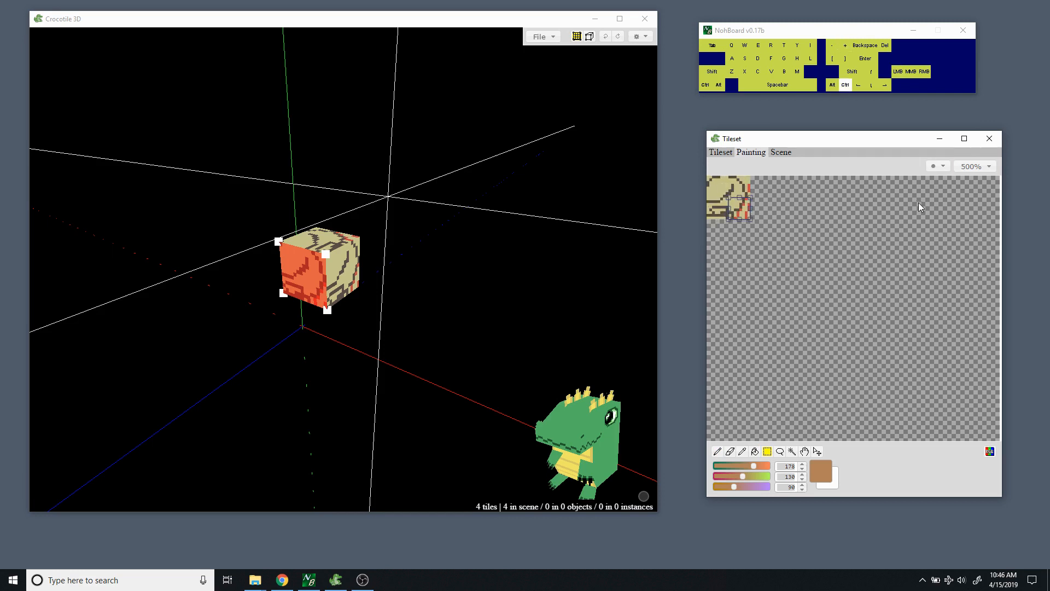
pyautogui.keyDown('ctrl'); pyautogui.scroll(2, 919, 203); pyautogui.keyUp('ctrl')
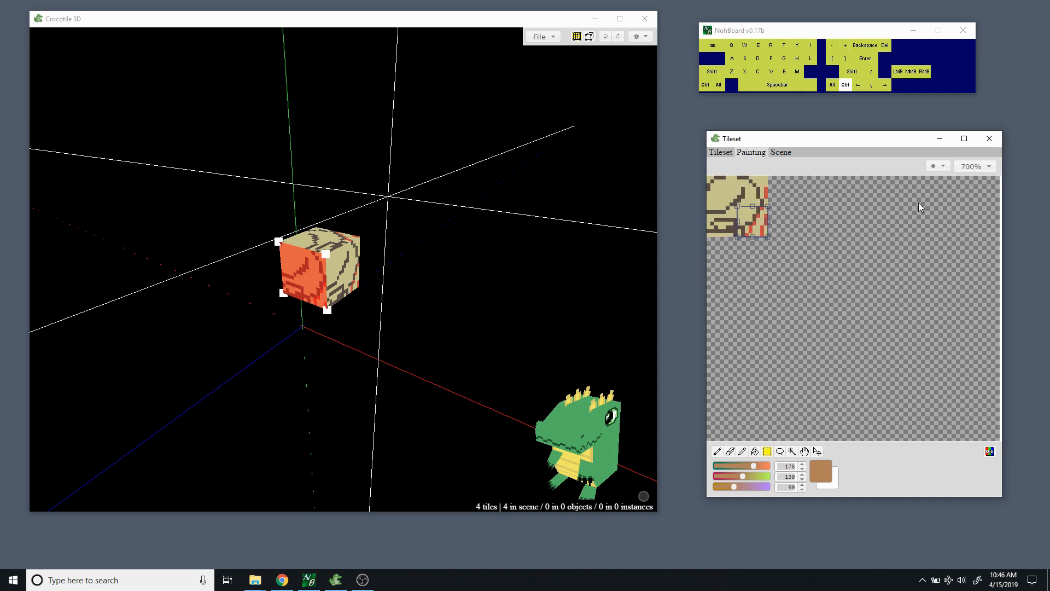
pyautogui.hotkey('ctrl', '-')
pyautogui.hotkey('ctrl', '-')
pyautogui.hotkey('ctrl', '+')
pyautogui.hotkey('ctrl', '+')
pyautogui.hotkey('ctrl', '+')
pyautogui.hotkey('ctrl', '+')
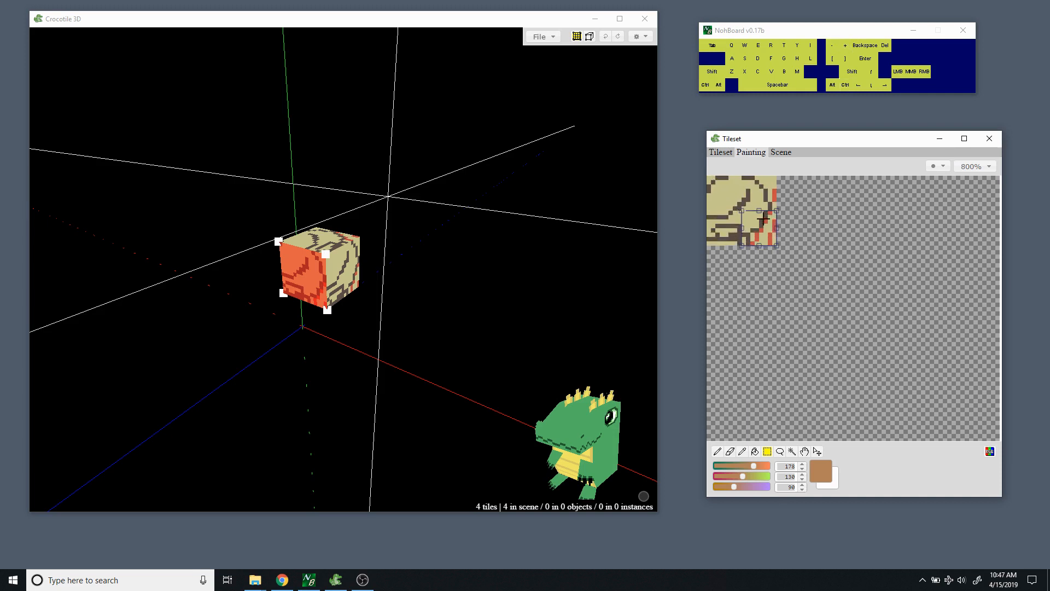
# Redraw the rectangular selection so that it covers the middle-right area of the tile.
pyautogui.moveTo(728, 192); pyautogui.dragTo(769, 228)
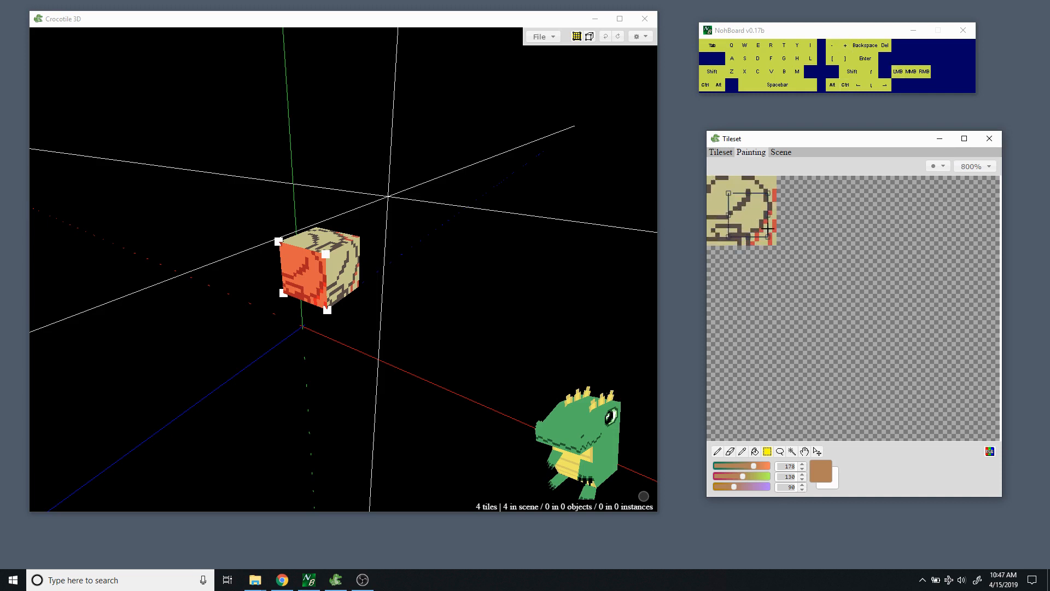
pyautogui.click(788, 226)
pyautogui.moveTo(730, 199); pyautogui.dragTo(765, 230)
pyautogui.click(737, 187)
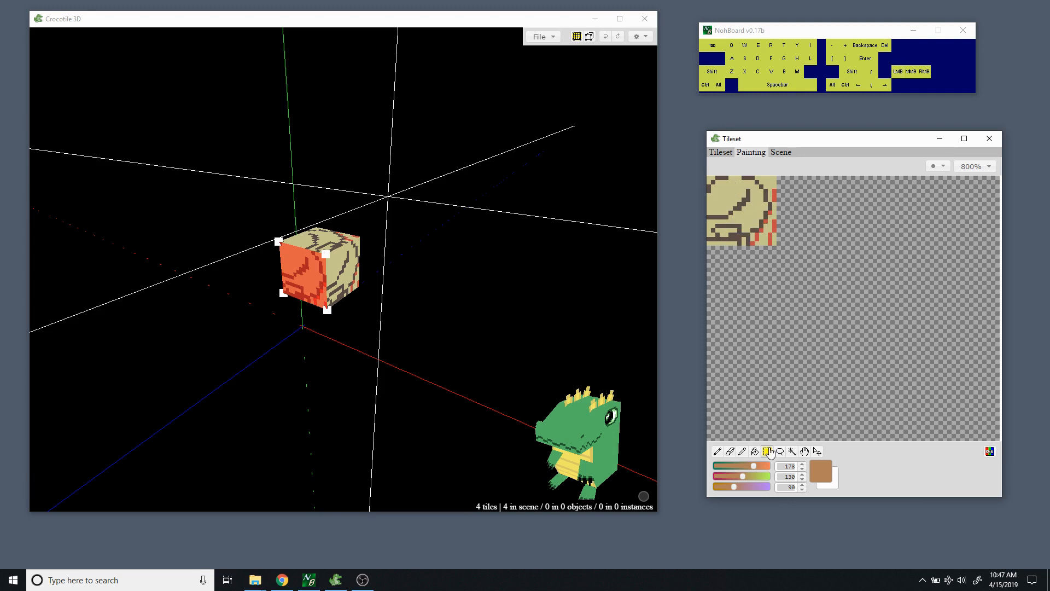
pyautogui.moveTo(738, 215); pyautogui.dragTo(765, 236)
pyautogui.click(747, 189)
pyautogui.moveTo(733, 198); pyautogui.dragTo(774, 227)
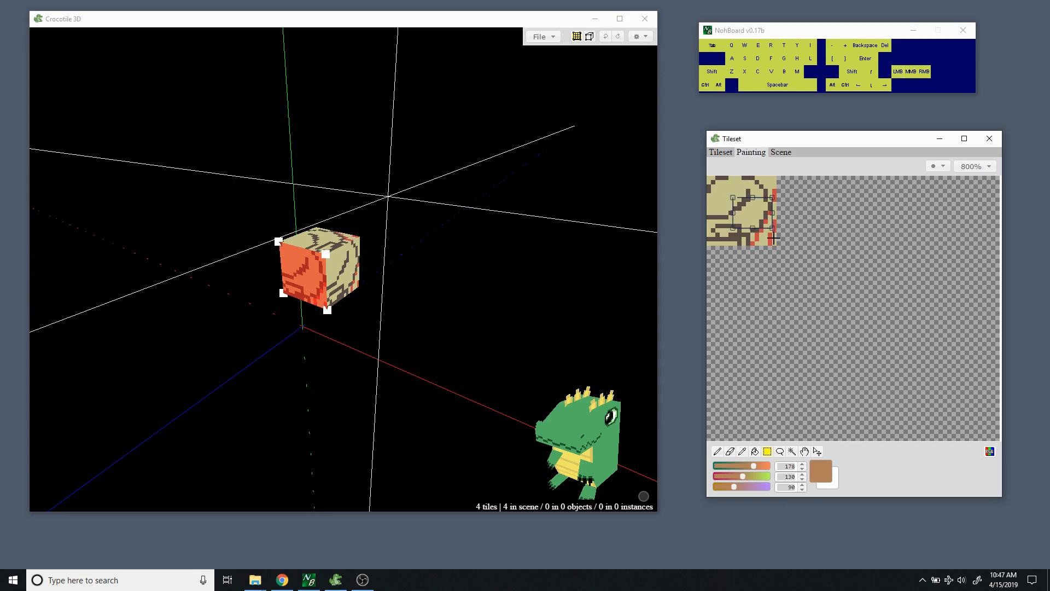
# Brush a pale green patch inside the rectangular selection, using red 178, green 209 and a raised blue value.
pyautogui.click(717, 452)
pyautogui.moveTo(722, 204)
pyautogui.mouseDown()
pyautogui.moveTo(731, 179)
pyautogui.moveTo(727, 204)
pyautogui.mouseUp()
pyautogui.click(756, 474)
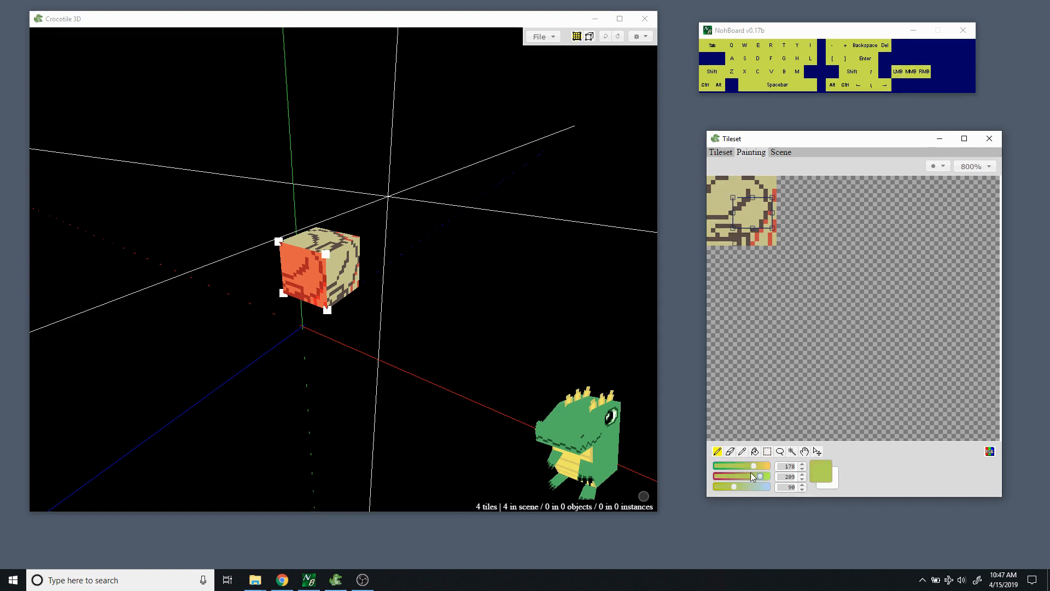
pyautogui.click(750, 487)
pyautogui.moveTo(747, 235)
pyautogui.mouseDown()
pyautogui.moveTo(743, 212)
pyautogui.moveTo(750, 218)
pyautogui.moveTo(757, 205)
pyautogui.moveTo(745, 200)
pyautogui.moveTo(769, 201)
pyautogui.mouseUp()
# Paint over the selected area with brown (120, 106, 79) and clear the selection.
pyautogui.click(738, 476)
pyautogui.click(731, 487)
pyautogui.click(740, 464)
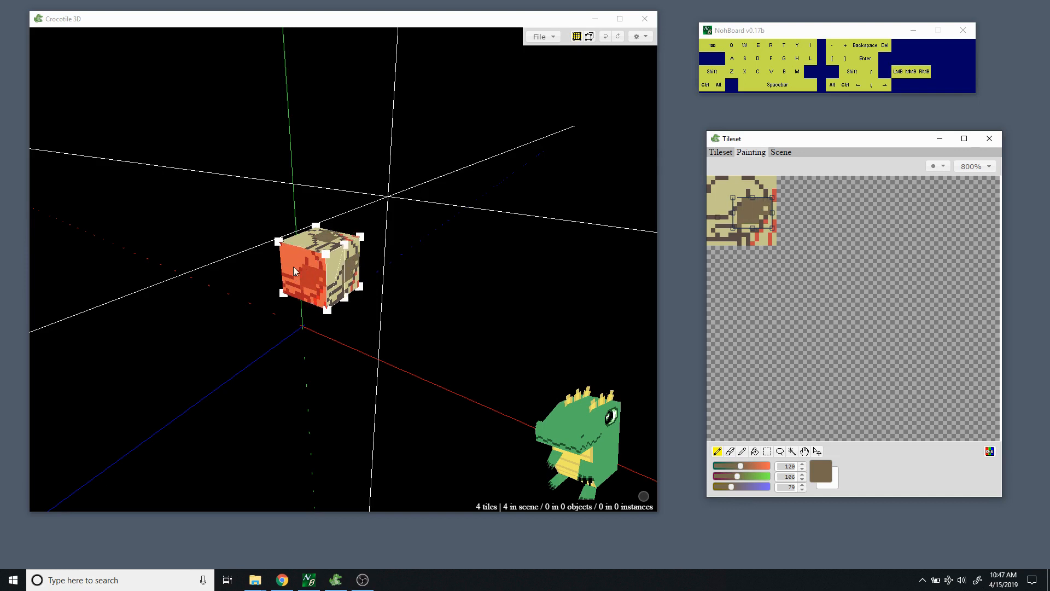
pyautogui.moveTo(766, 220)
pyautogui.mouseDown()
pyautogui.moveTo(753, 216)
pyautogui.moveTo(767, 207)
pyautogui.moveTo(739, 216)
pyautogui.moveTo(754, 203)
pyautogui.mouseUp()
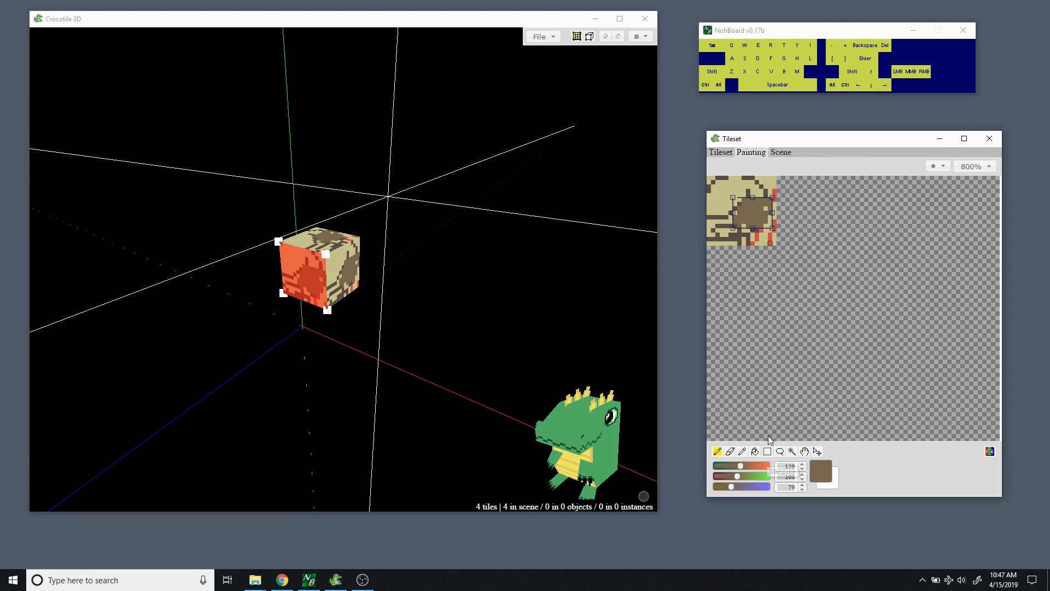
pyautogui.hotkey('ctrl', 'd')
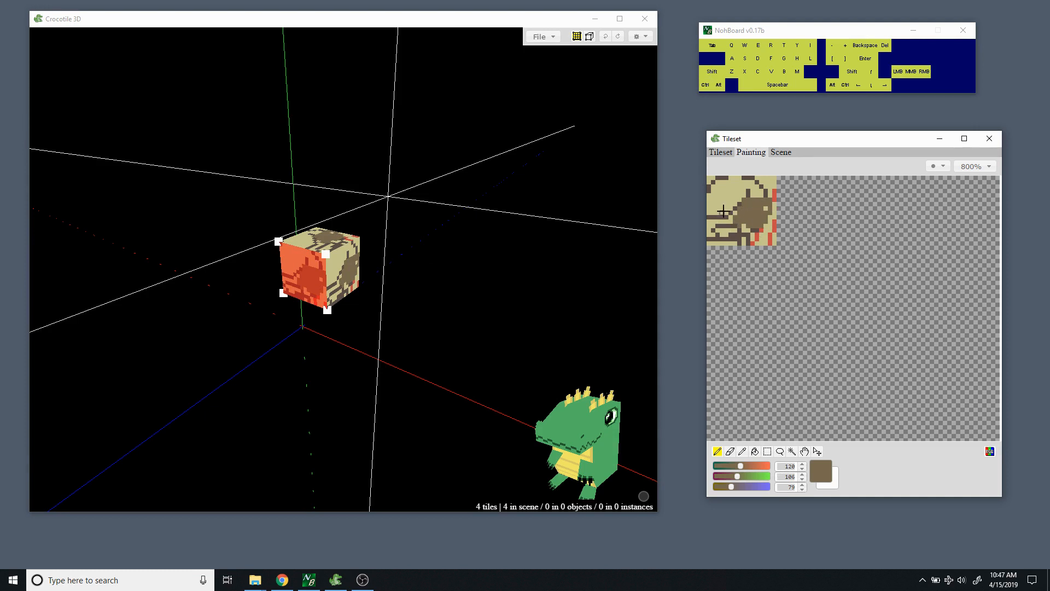
# Outline a freehand lasso selection around part of the brown patch and the pixels to its left.
pyautogui.click(779, 450)
pyautogui.moveTo(739, 231)
pyautogui.mouseDown()
pyautogui.moveTo(731, 217)
pyautogui.moveTo(755, 186)
pyautogui.moveTo(760, 225)
pyautogui.moveTo(751, 215)
pyautogui.mouseUp()
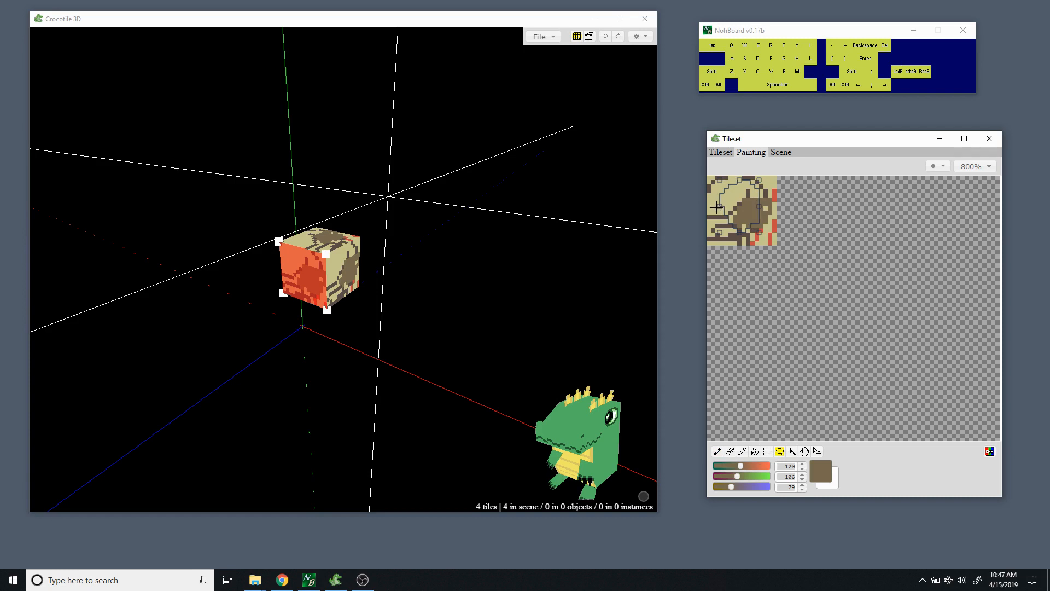
pyautogui.moveTo(720, 207)
pyautogui.mouseDown()
pyautogui.moveTo(712, 182)
pyautogui.moveTo(739, 180)
pyautogui.moveTo(759, 227)
pyautogui.moveTo(718, 210)
pyautogui.moveTo(759, 220)
pyautogui.moveTo(747, 215)
pyautogui.moveTo(763, 209)
pyautogui.mouseUp()
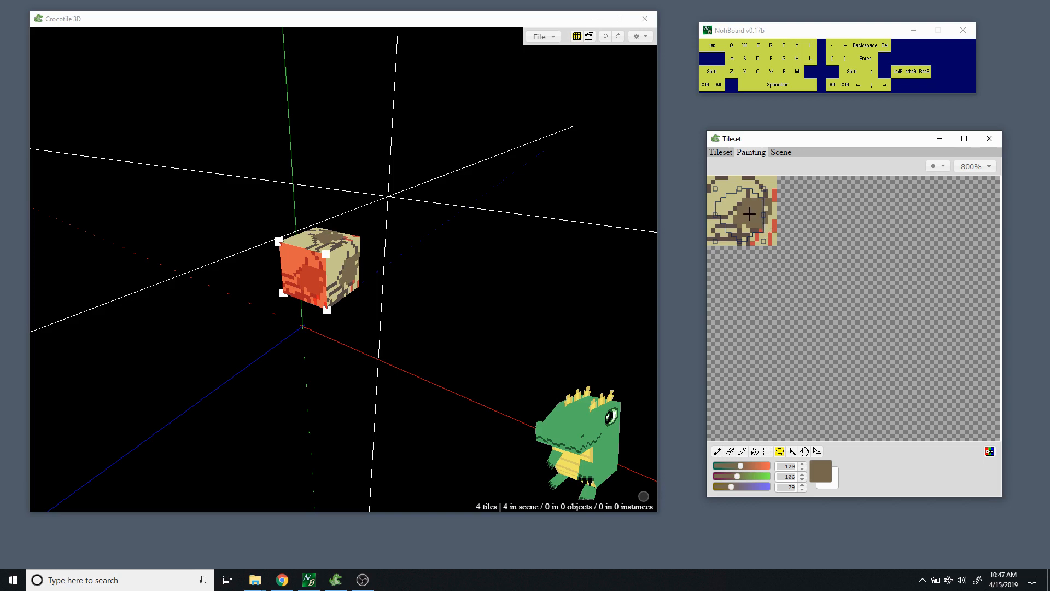
pyautogui.press('ctrl')
pyautogui.moveTo(739, 206)
pyautogui.keyDown('ctrl'); pyautogui.mouseDown()
pyautogui.moveTo(729, 206)
pyautogui.moveTo(739, 213)
pyautogui.mouseUp(); pyautogui.keyUp('ctrl')
# Subtract several freehand areas from the right and upper parts of the lasso selection.
pyautogui.press('alt')
pyautogui.press('alt')
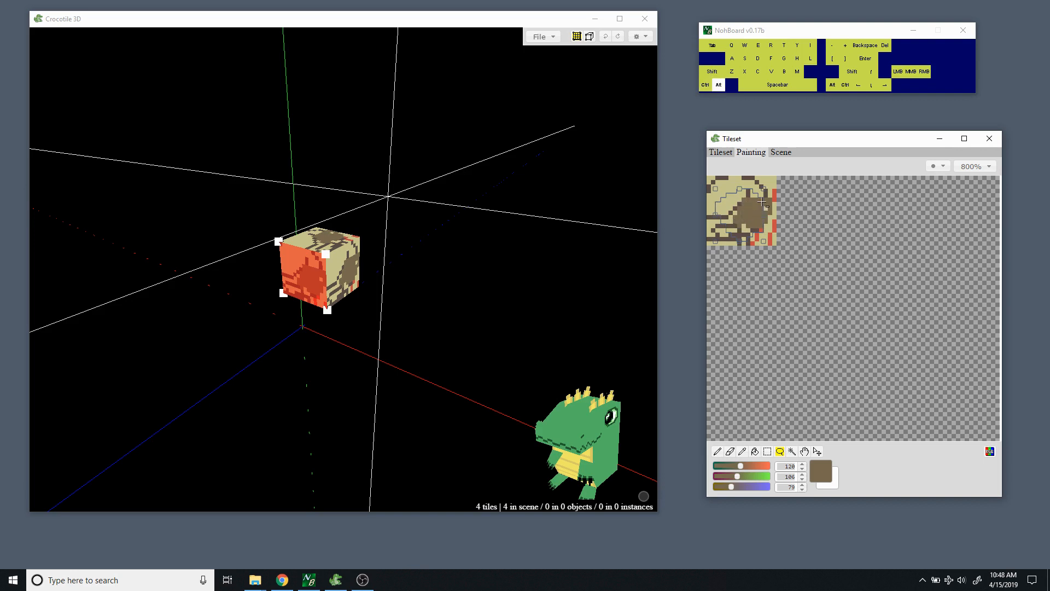
pyautogui.moveTo(762, 202)
pyautogui.keyDown('alt'); pyautogui.mouseDown()
pyautogui.moveTo(771, 201)
pyautogui.moveTo(759, 202)
pyautogui.moveTo(764, 237)
pyautogui.mouseUp(); pyautogui.keyUp('alt')
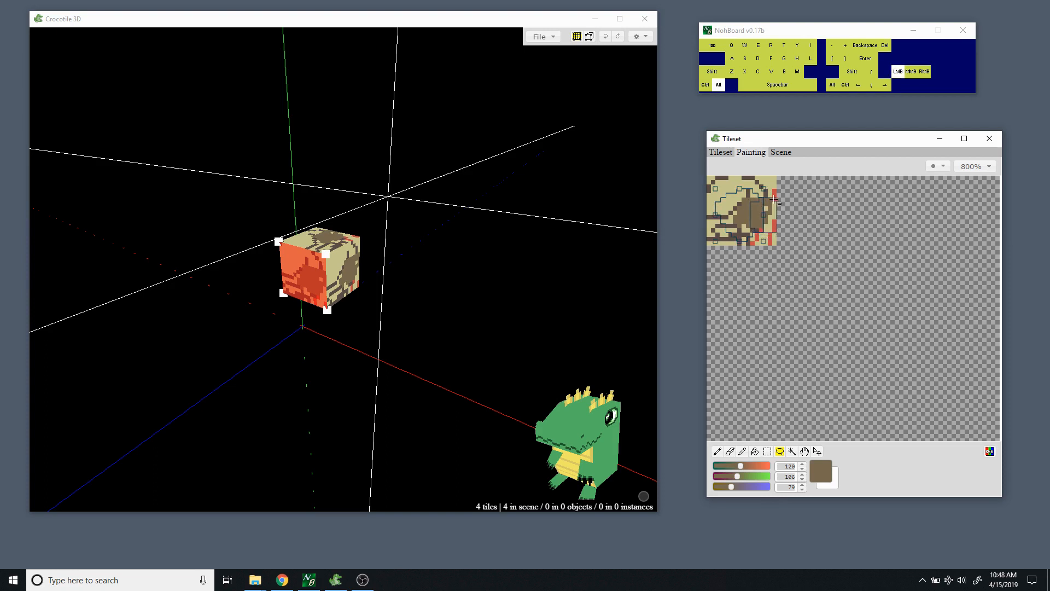
pyautogui.keyDown('alt'); pyautogui.moveTo(775, 200); pyautogui.dragTo(765, 211); pyautogui.keyUp('alt')
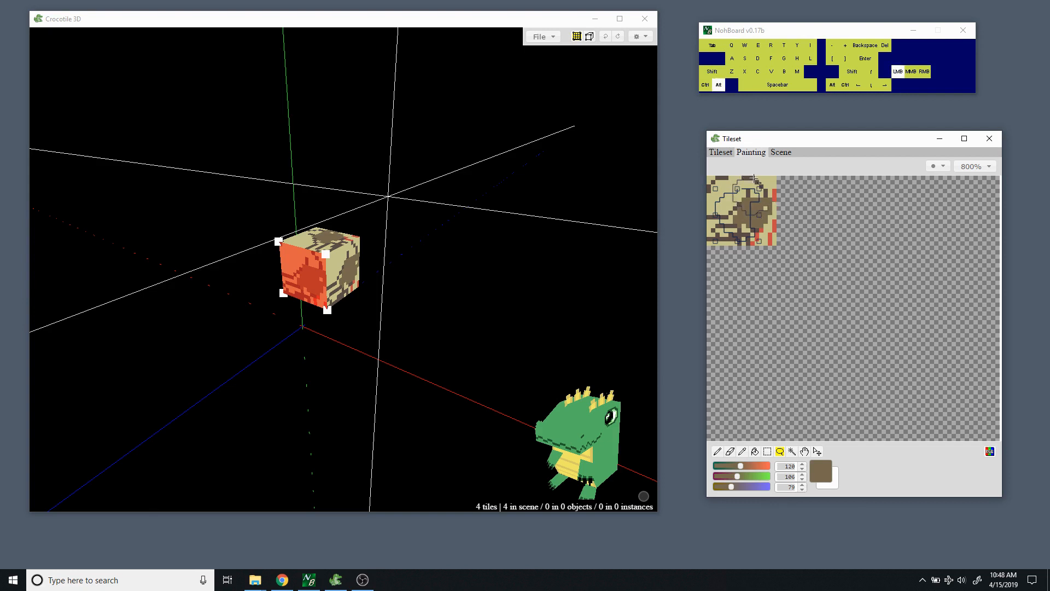
pyautogui.keyDown('alt'); pyautogui.moveTo(761, 212); pyautogui.dragTo(752, 186); pyautogui.keyUp('alt')
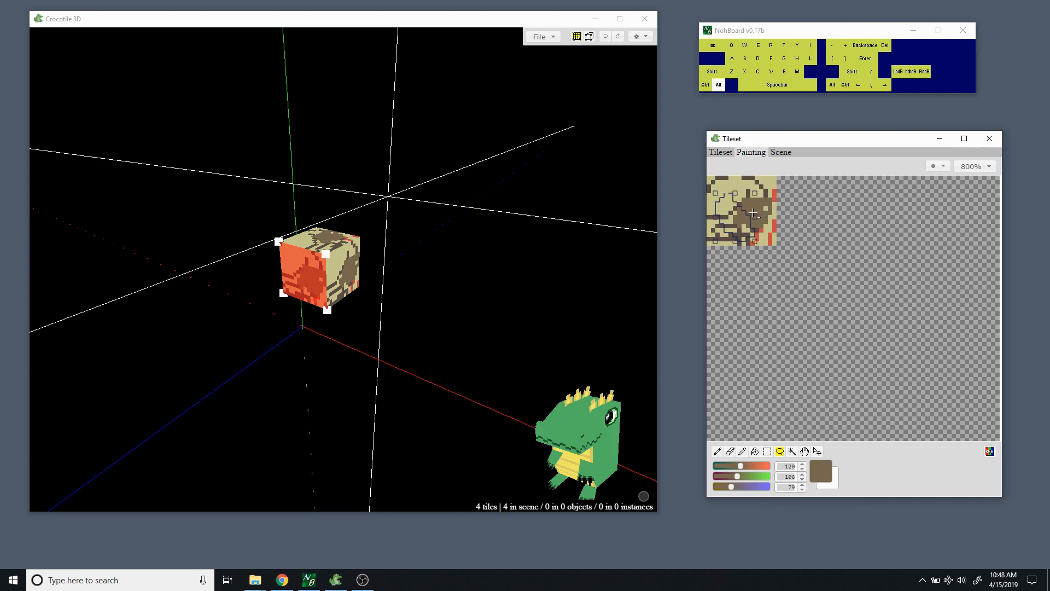
# Add a freehand area to the lasso selection, and reduce the result to its intersection with a new outline around the brown patch.
pyautogui.press('shift')
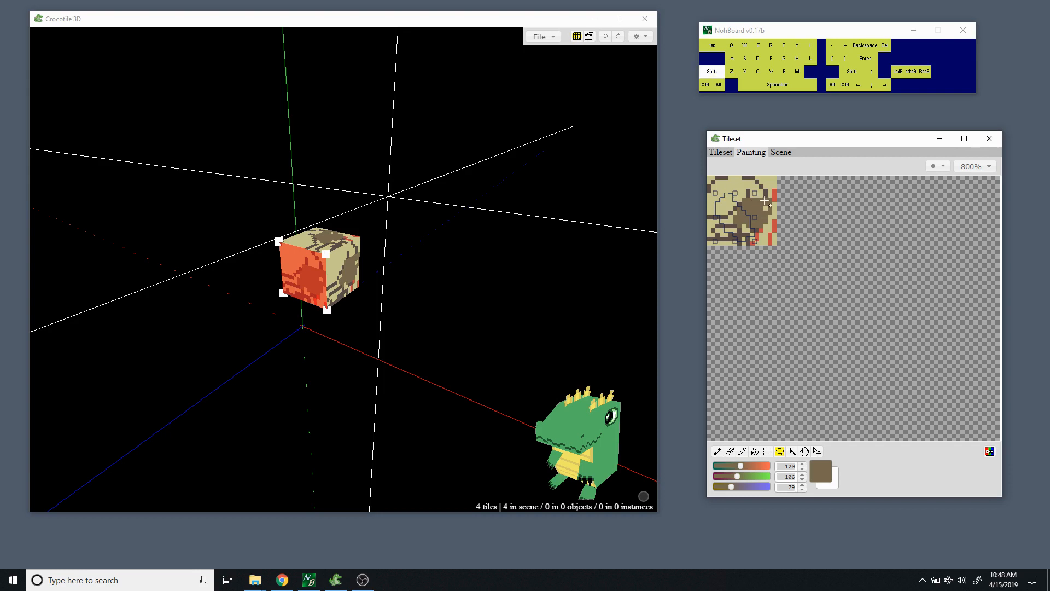
pyautogui.moveTo(749, 224)
pyautogui.keyDown('shift'); pyautogui.mouseDown()
pyautogui.moveTo(768, 216)
pyautogui.moveTo(726, 211)
pyautogui.moveTo(744, 220)
pyautogui.mouseUp(); pyautogui.keyUp('shift')
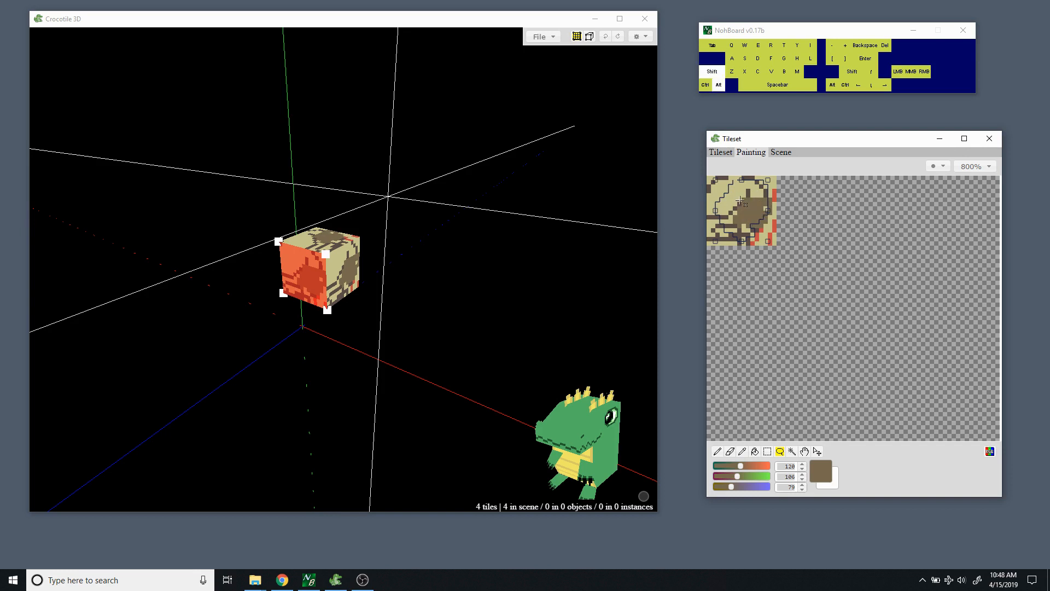
pyautogui.moveTo(717, 197)
pyautogui.keyDown('alt'); pyautogui.keyDown('shift'); pyautogui.mouseDown()
pyautogui.moveTo(731, 217)
pyautogui.moveTo(769, 229)
pyautogui.moveTo(734, 194)
pyautogui.moveTo(719, 196)
pyautogui.mouseUp(); pyautogui.keyUp('shift'); pyautogui.keyUp('alt')
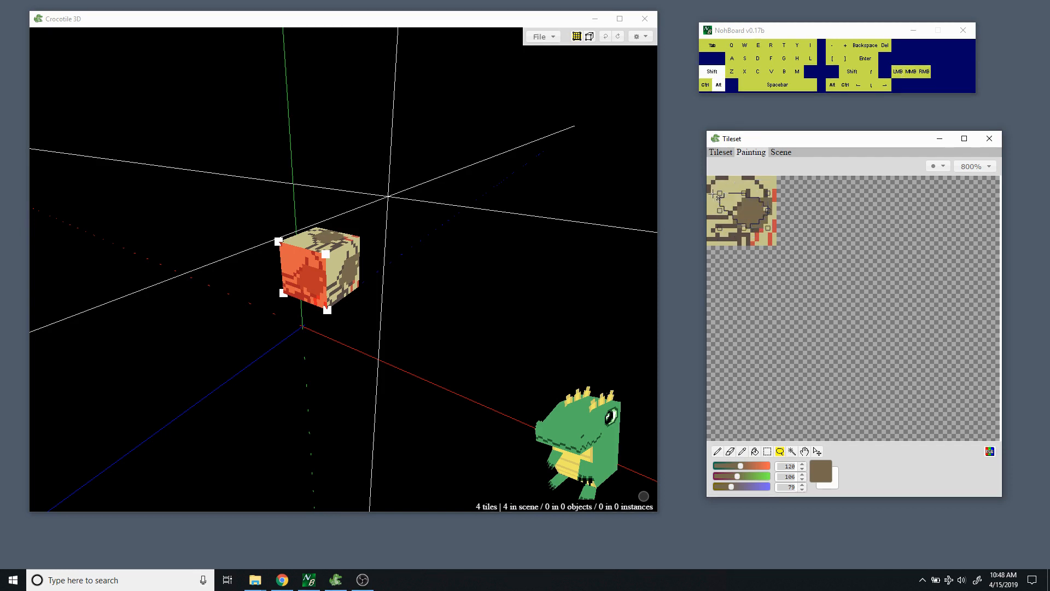
# Move and resize the selected pixels around the brown patch, and deselect them.
pyautogui.press('ctrl')
pyautogui.moveTo(749, 212)
pyautogui.keyDown('ctrl'); pyautogui.mouseDown()
pyautogui.moveTo(777, 205)
pyautogui.moveTo(747, 204)
pyautogui.moveTo(777, 219)
pyautogui.moveTo(736, 208)
pyautogui.moveTo(751, 213)
pyautogui.moveTo(751, 190)
pyautogui.mouseUp(); pyautogui.keyUp('ctrl')
pyautogui.click(743, 212)
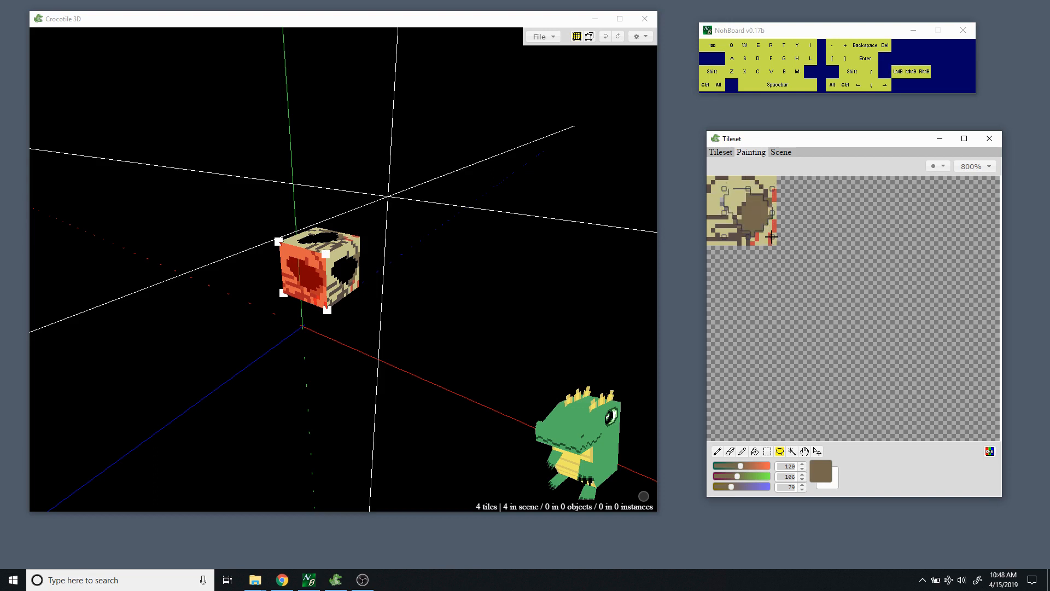
pyautogui.moveTo(772, 236)
pyautogui.mouseDown()
pyautogui.moveTo(754, 241)
pyautogui.moveTo(768, 235)
pyautogui.moveTo(750, 216)
pyautogui.moveTo(711, 212)
pyautogui.moveTo(763, 214)
pyautogui.moveTo(769, 230)
pyautogui.moveTo(738, 209)
pyautogui.mouseUp()
pyautogui.click(717, 201)
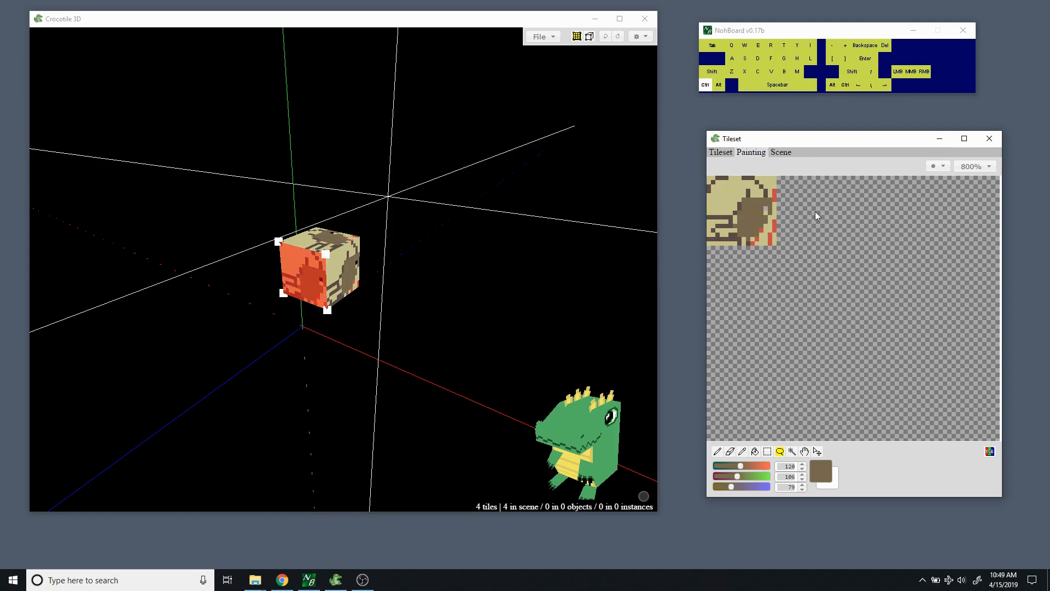
# Undo the recent selection move and brown painting on the tile, and redo them.
pyautogui.hotkey('ctrl', 'z')
pyautogui.hotkey('ctrl', 'z')
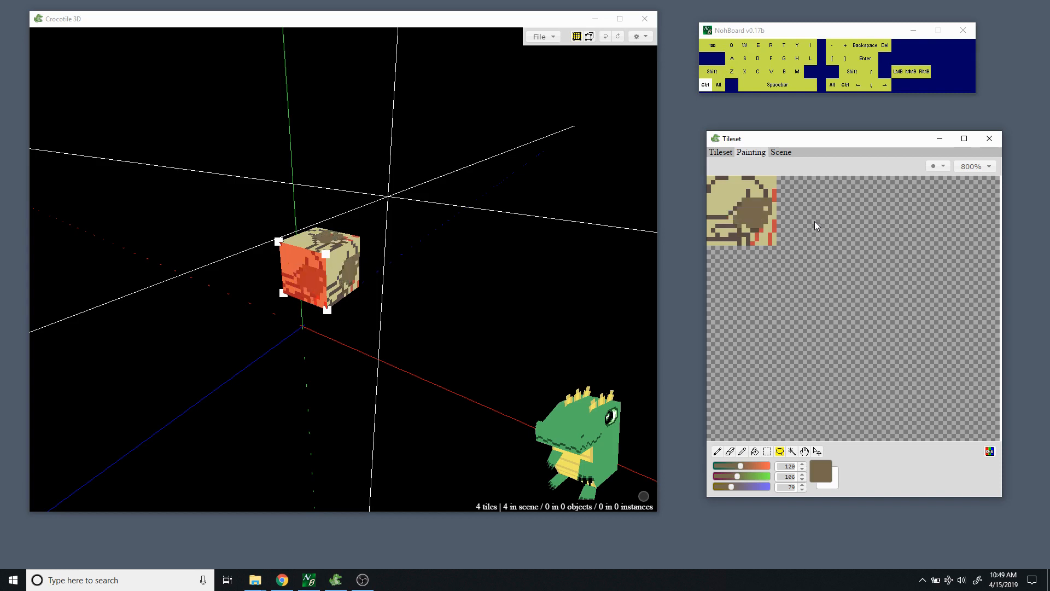
pyautogui.hotkey('ctrl', 'z')
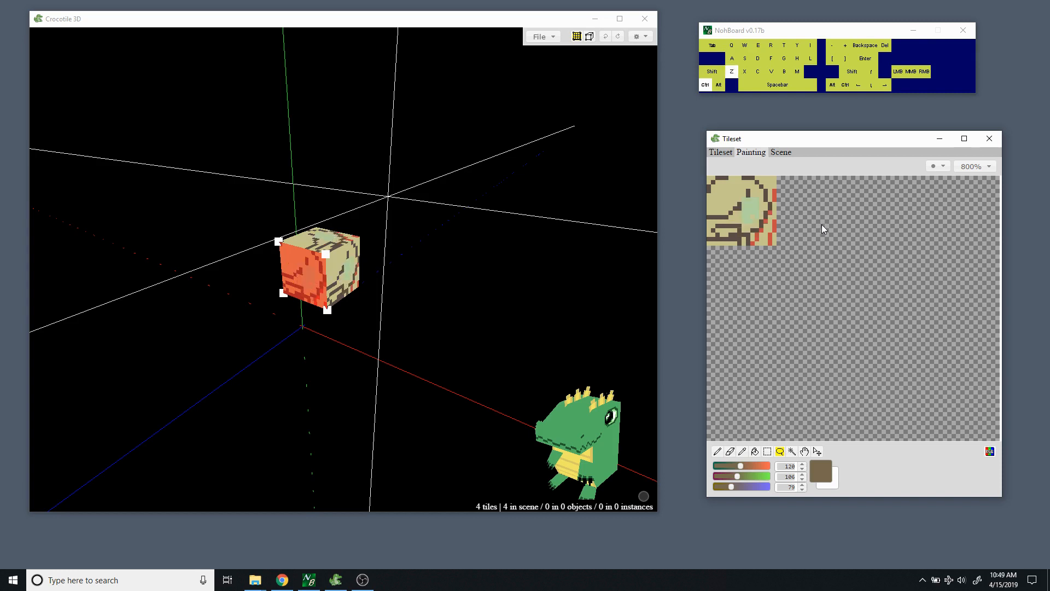
pyautogui.hotkey('ctrl', 'y')
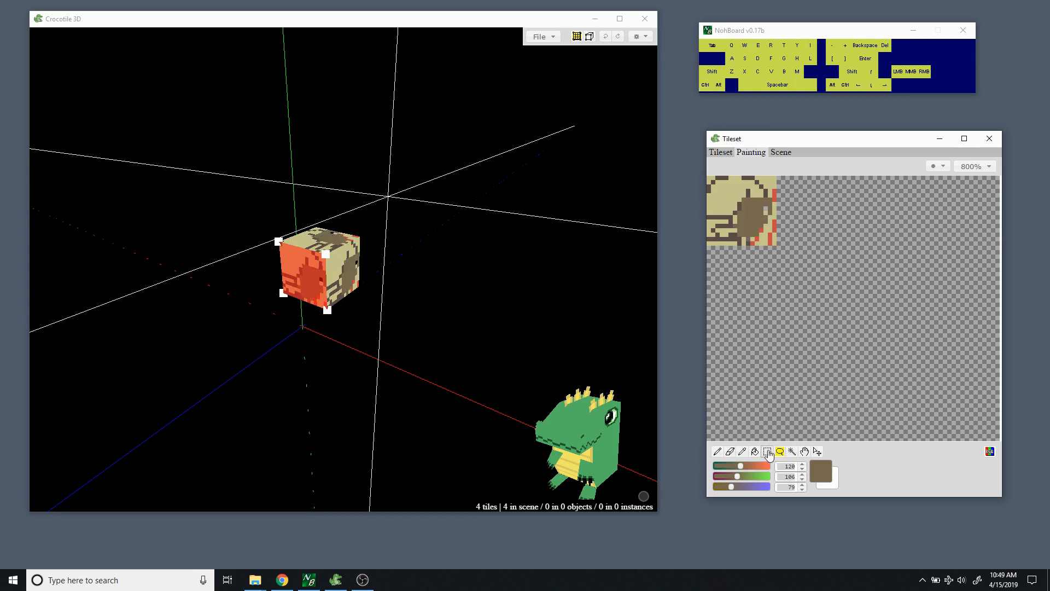
# Select the brown pixels of the tile with the magic wand and turn on its Contiguous option.
pyautogui.click(792, 452)
pyautogui.click(749, 212)
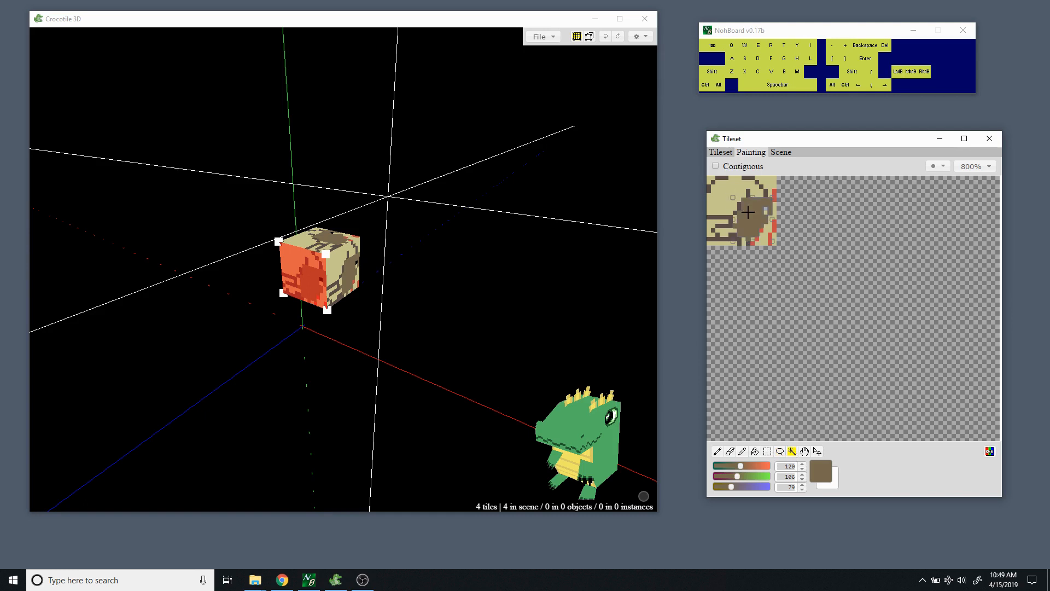
pyautogui.click(729, 201)
pyautogui.click(752, 204)
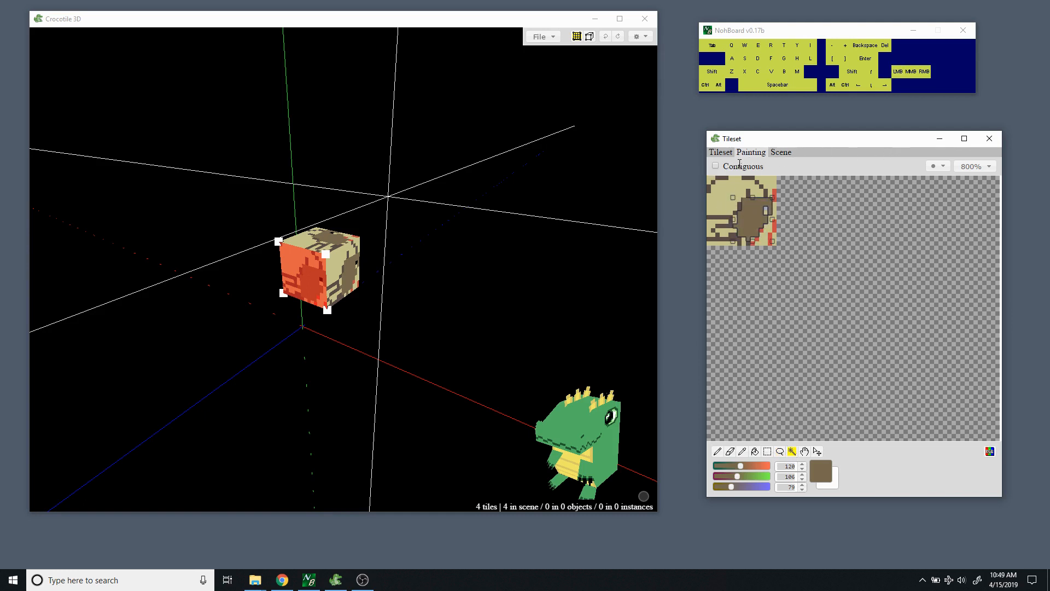
pyautogui.click(715, 167)
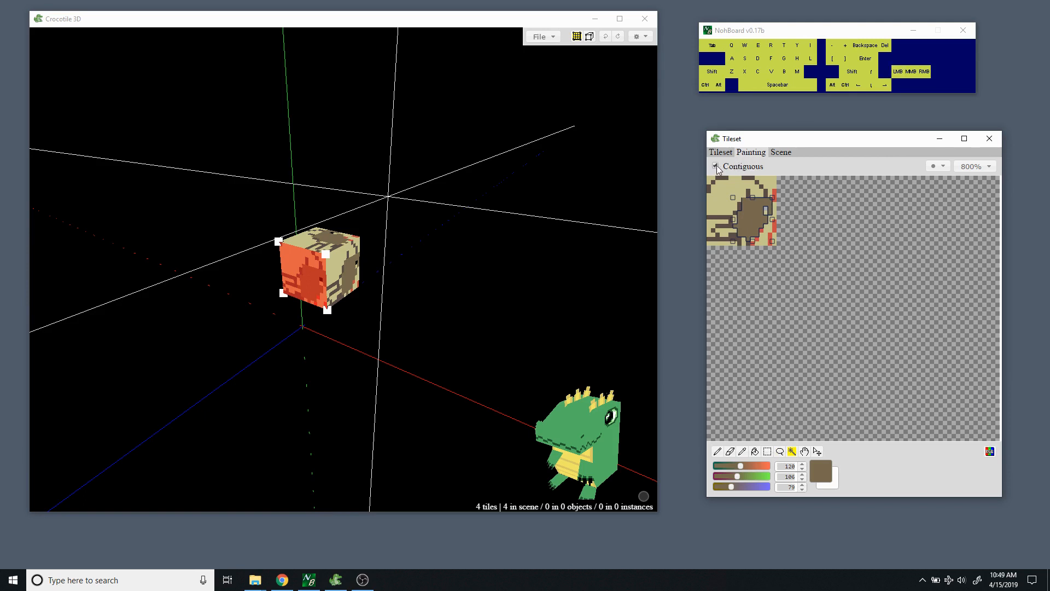
# Select connected areas of the tile one after another with the contiguous magic wand, including the brown patch.
pyautogui.click(730, 201)
pyautogui.click(742, 201)
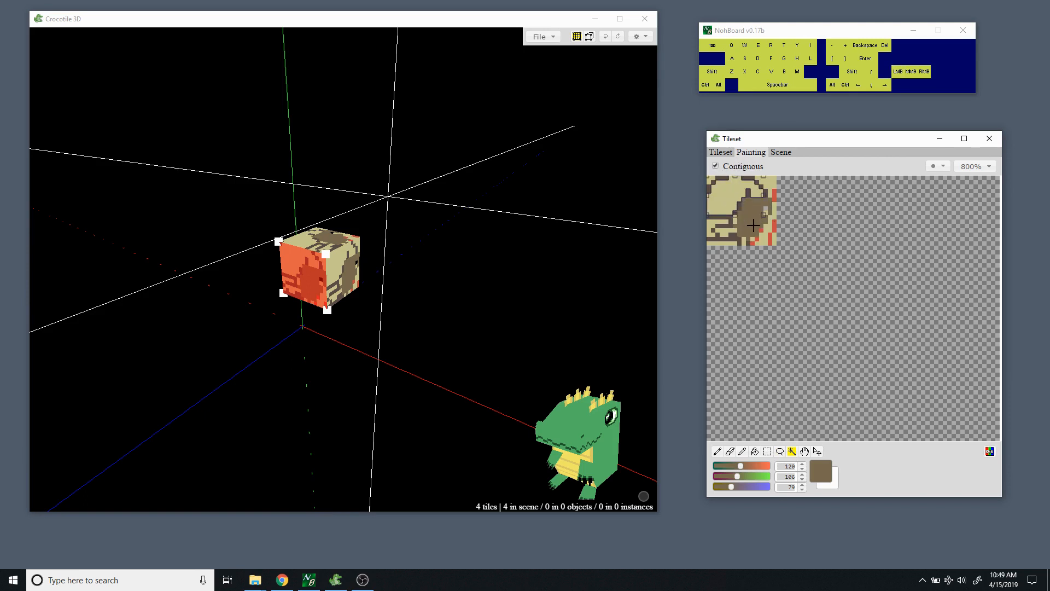
pyautogui.click(757, 220)
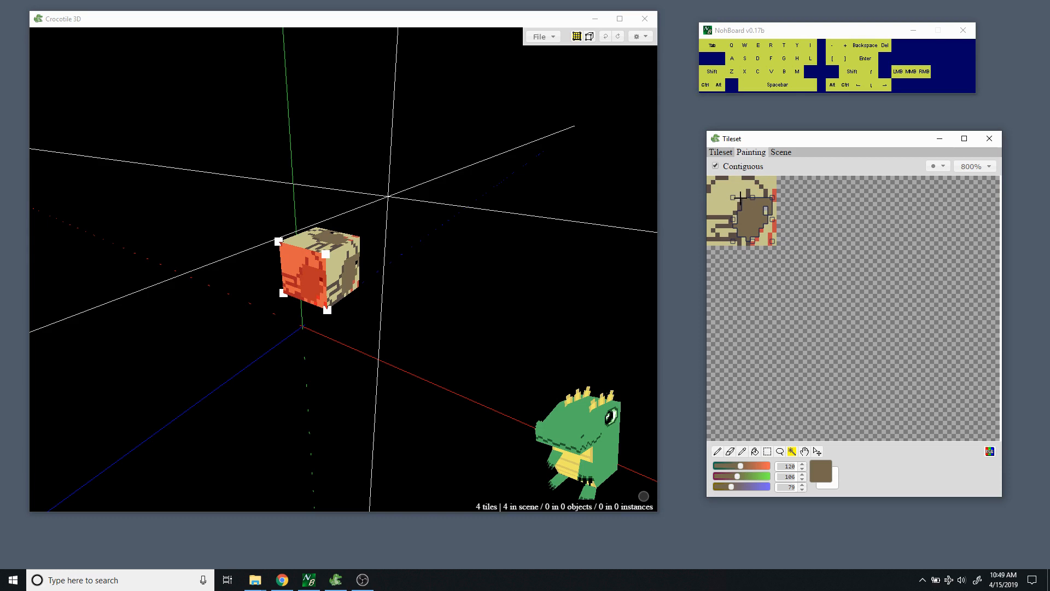
# Turn off the magic wand's Contiguous option, select all dark brown line pixels of the tile, try moving them, and deselect.
pyautogui.click(749, 190)
pyautogui.click(748, 191)
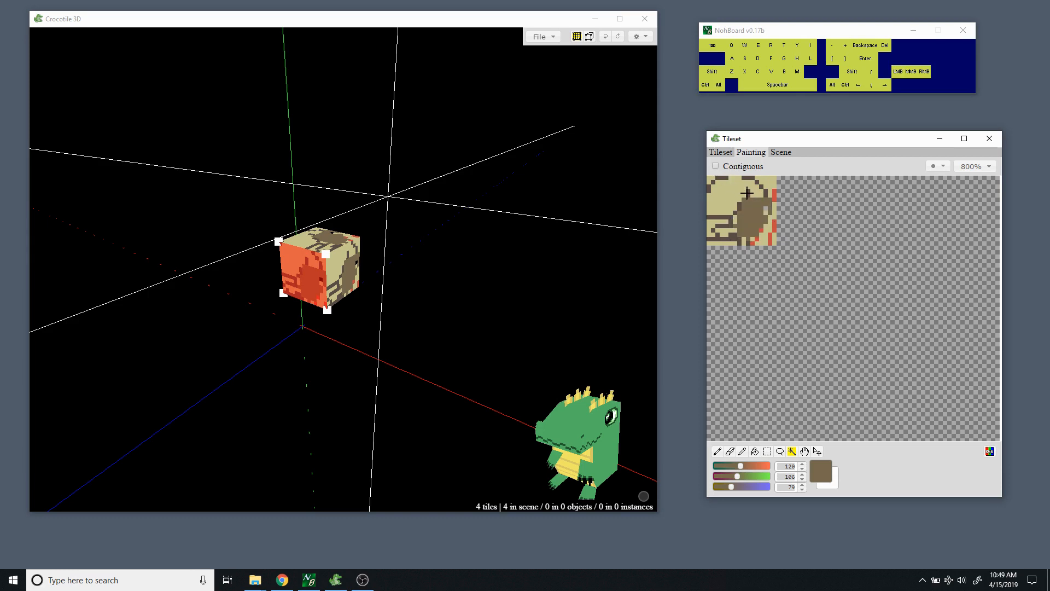
pyautogui.click(746, 192)
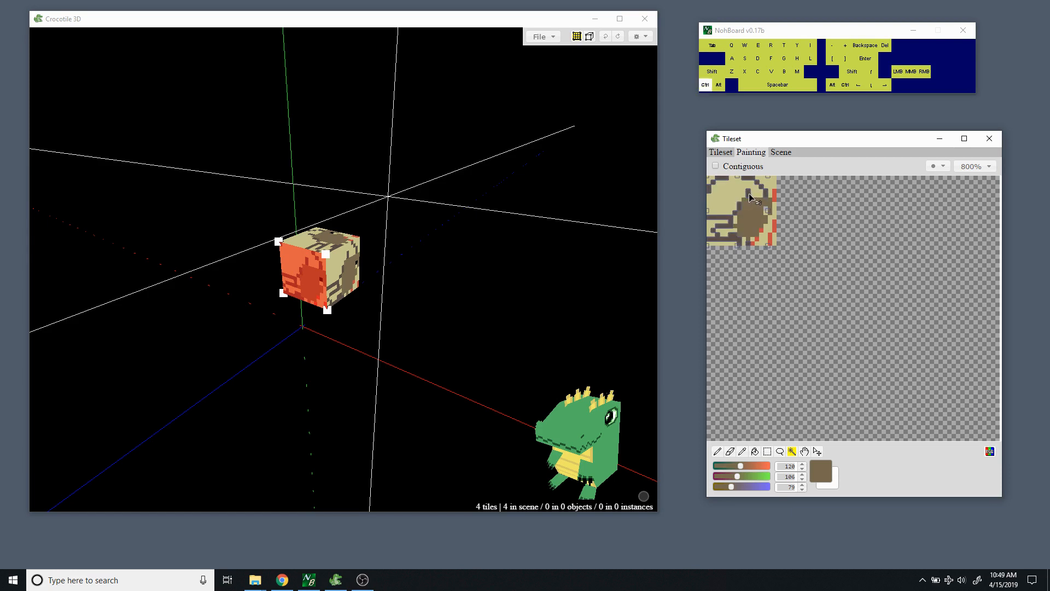
pyautogui.keyDown('ctrl'); pyautogui.moveTo(750, 197); pyautogui.dragTo(747, 223); pyautogui.keyUp('ctrl')
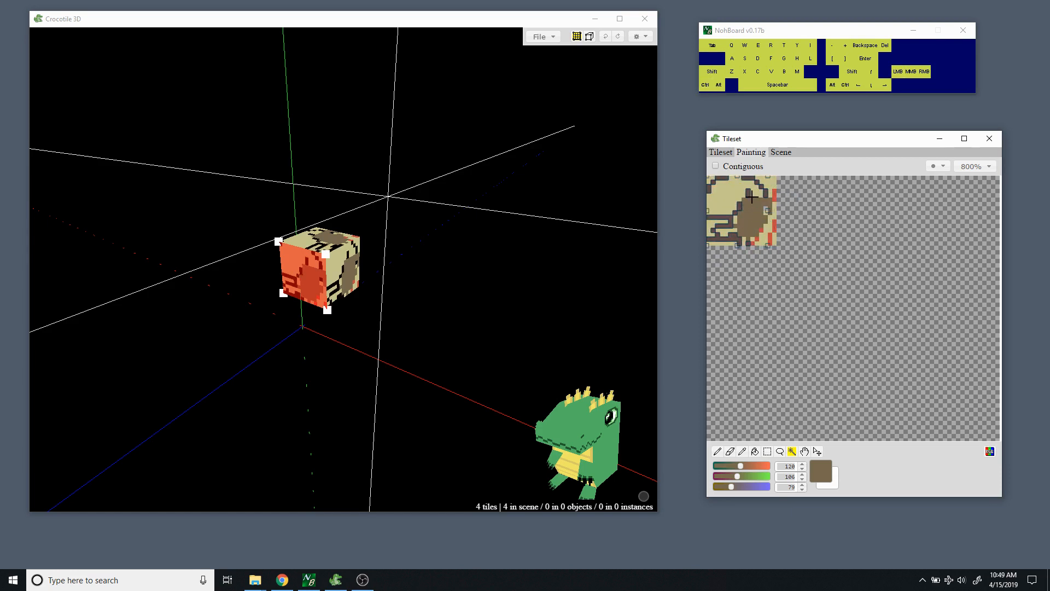
pyautogui.hotkey('ctrl', 'd')
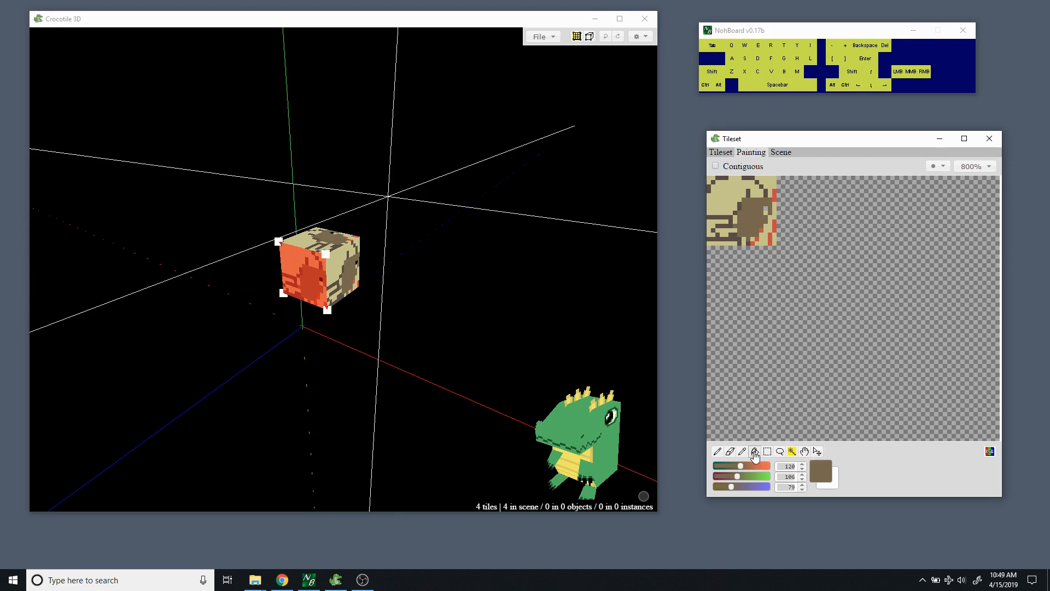
# Set the brush colour's red value to 214 and flood-fill the tile's brown patch with the resulting orange.
pyautogui.click(755, 452)
pyautogui.click(761, 466)
pyautogui.click(756, 228)
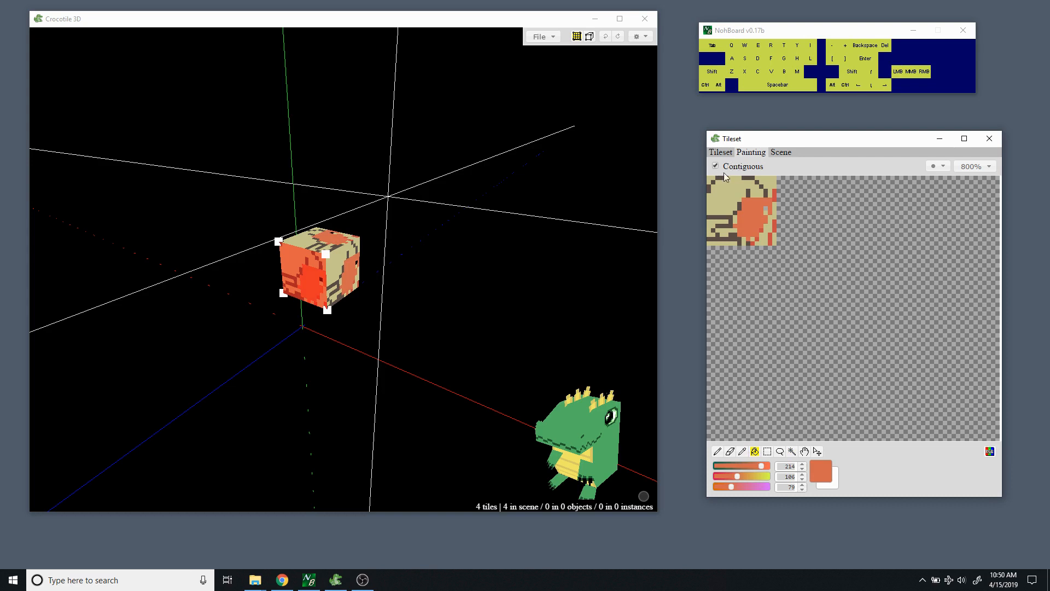
# Turn off Contiguous for the bucket fill and recolour all dark brown line pixels of the tile orange.
pyautogui.click(747, 178)
pyautogui.click(763, 187)
pyautogui.click(716, 166)
pyautogui.click(764, 193)
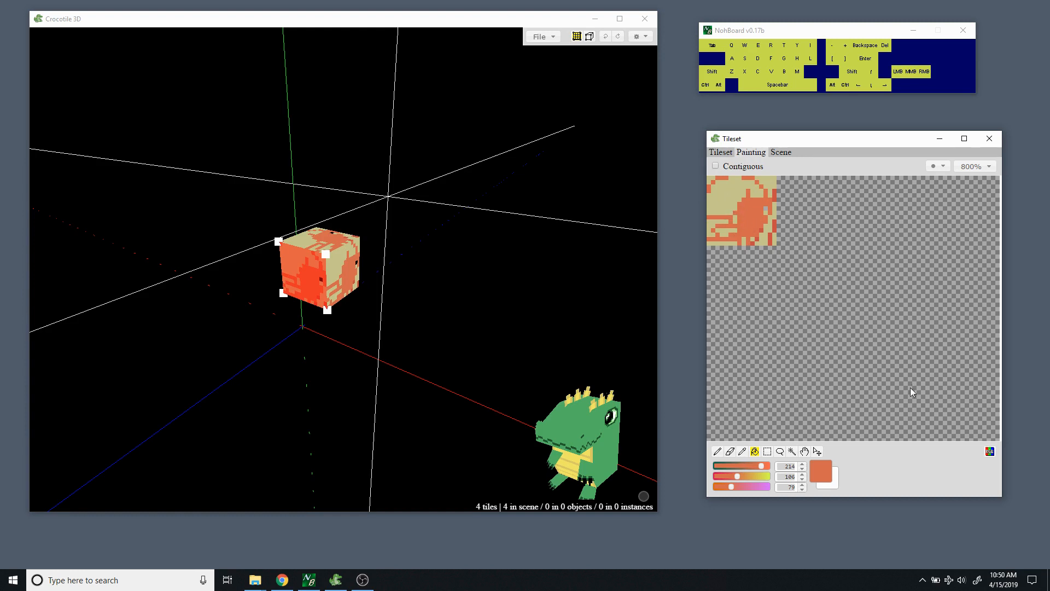
# Switch the colour sliders back and forth between HSL and RGB, ending in RGB.
pyautogui.click(990, 452)
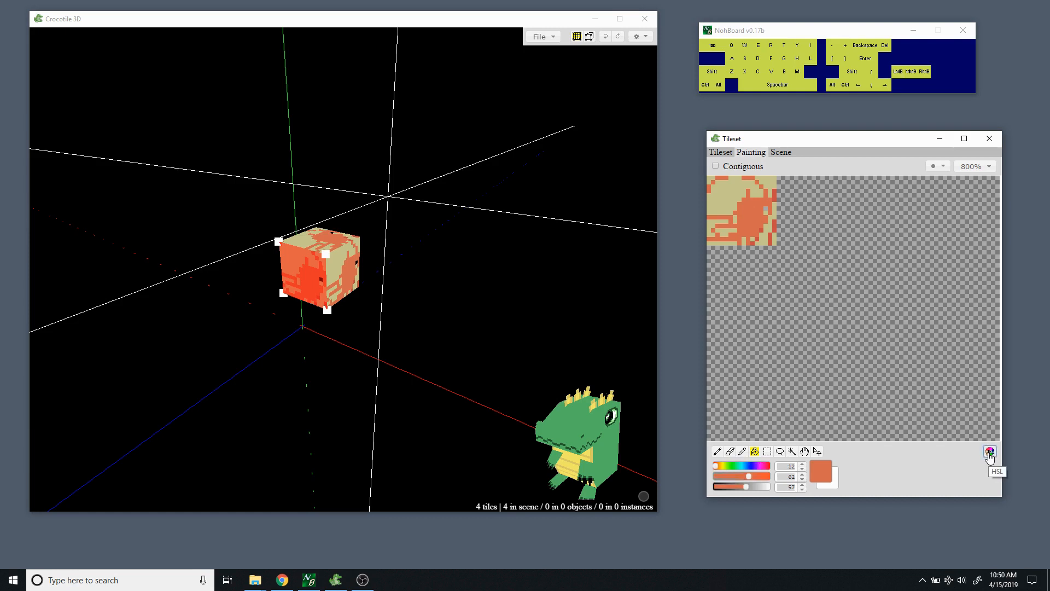
pyautogui.click(989, 452)
pyautogui.click(990, 452)
pyautogui.click(990, 452)
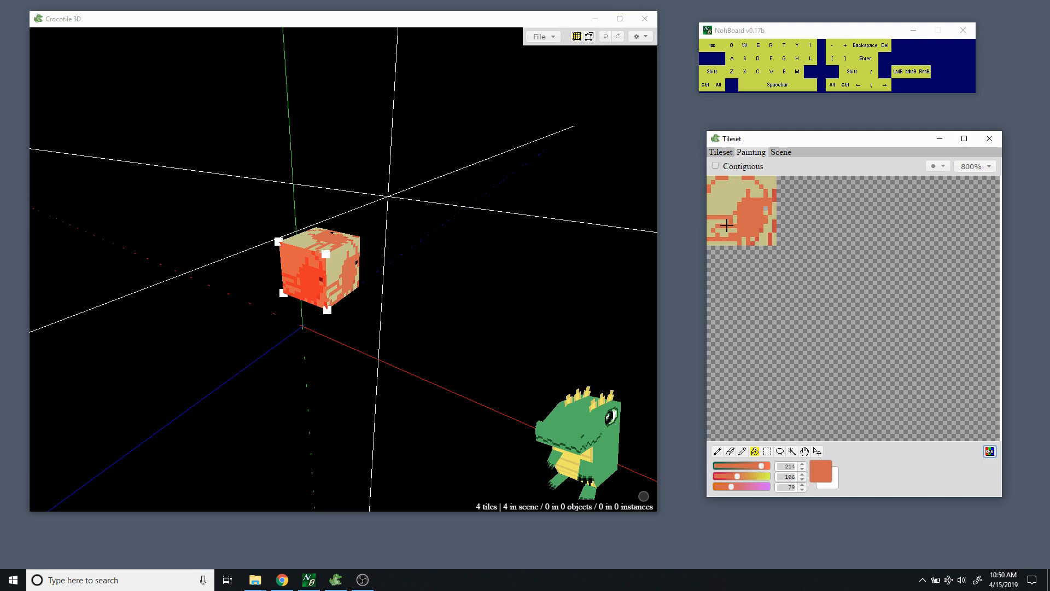
# Try the primary and secondary colour swatches, switch to the pencil, and sample the tan and then the orange from the tile.
pyautogui.click(830, 486)
pyautogui.click(820, 469)
pyautogui.click(717, 452)
pyautogui.rightClick(721, 214)
pyautogui.rightClick(741, 209)
# Swap the primary and secondary colours repeatedly, ending with orange as the primary colour.
pyautogui.press('x')
pyautogui.press('x')
pyautogui.press('x')
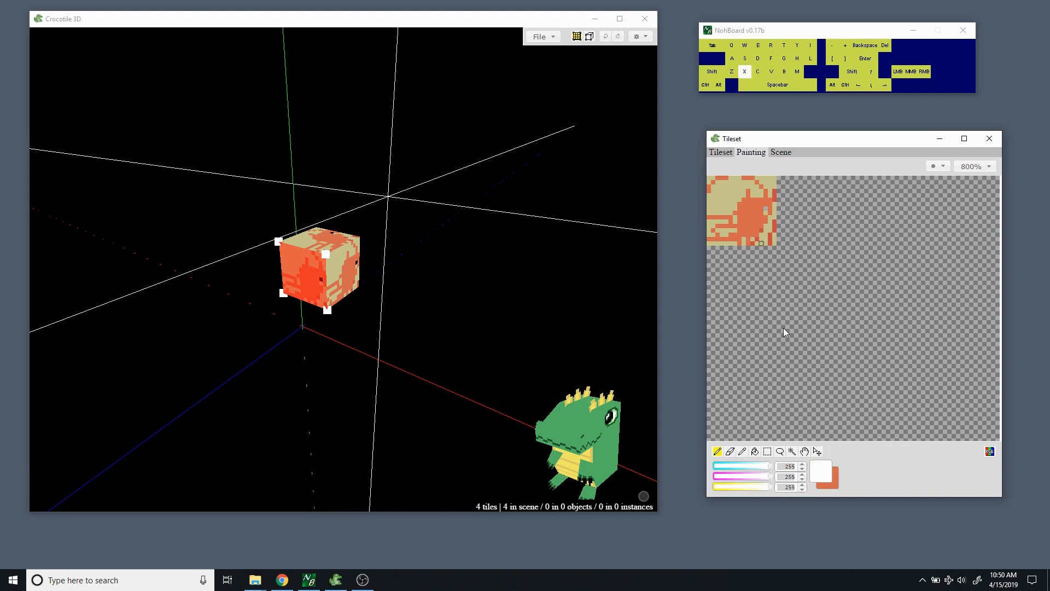
pyautogui.press('x')
pyautogui.press('x')
pyautogui.press('x')
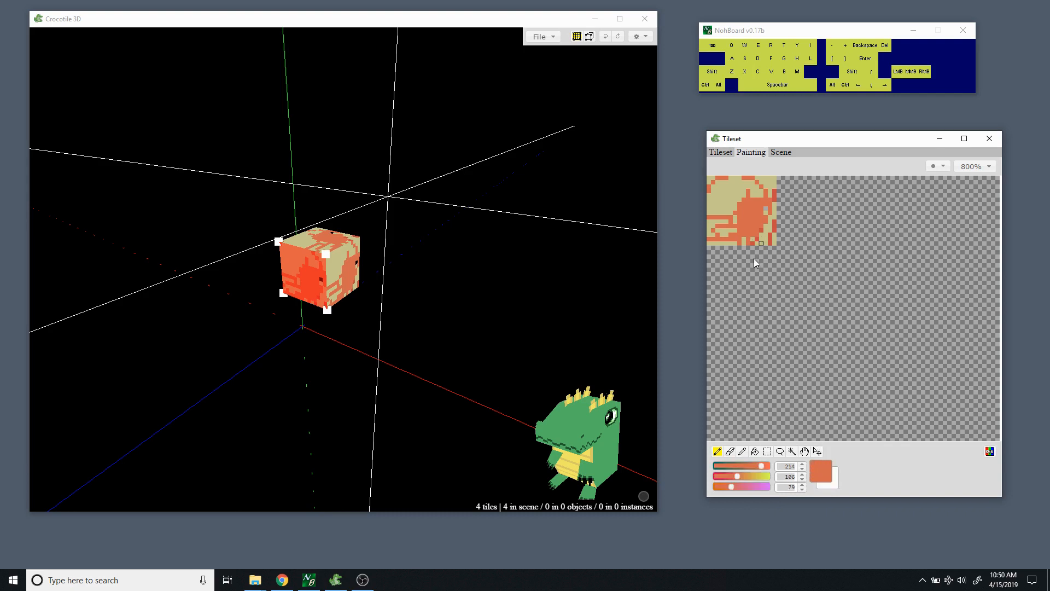
pyautogui.press('x')
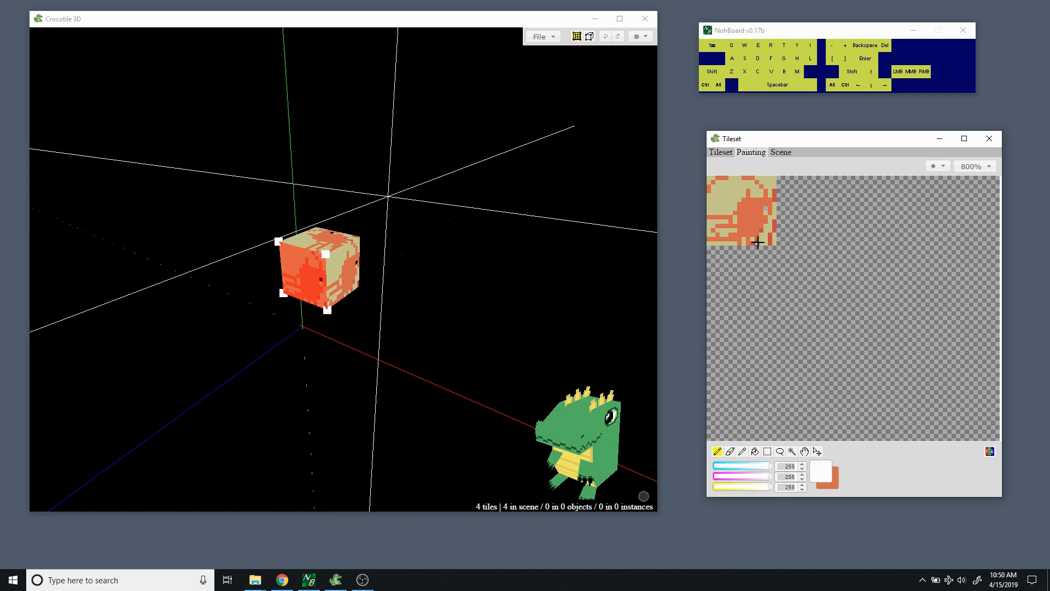
pyautogui.press('x')
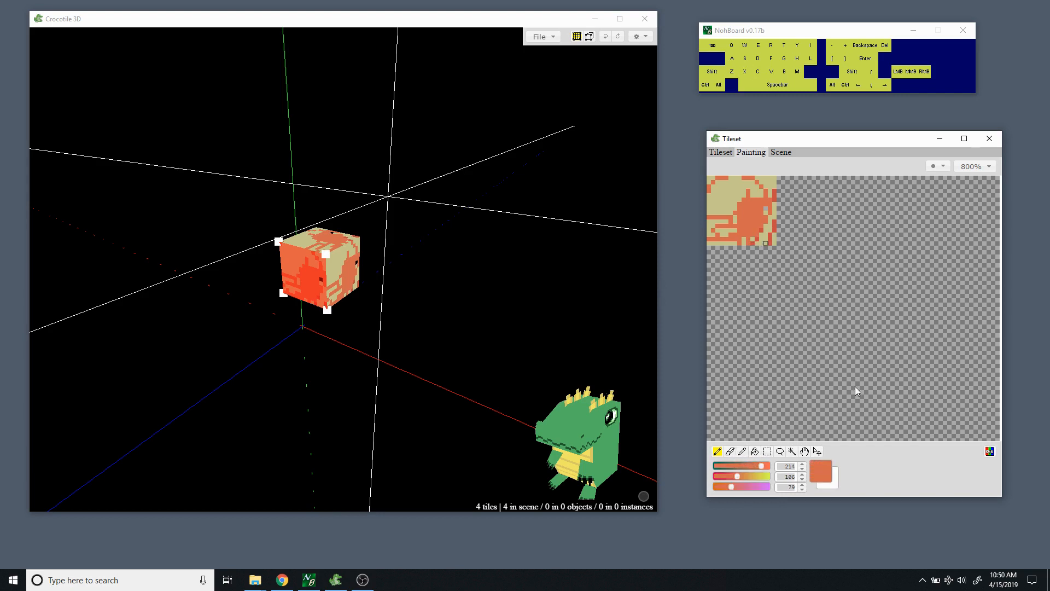
# Select the 16 by 16 tile diagonally below the current one in the tileset and bring it up for painting.
pyautogui.click(720, 152)
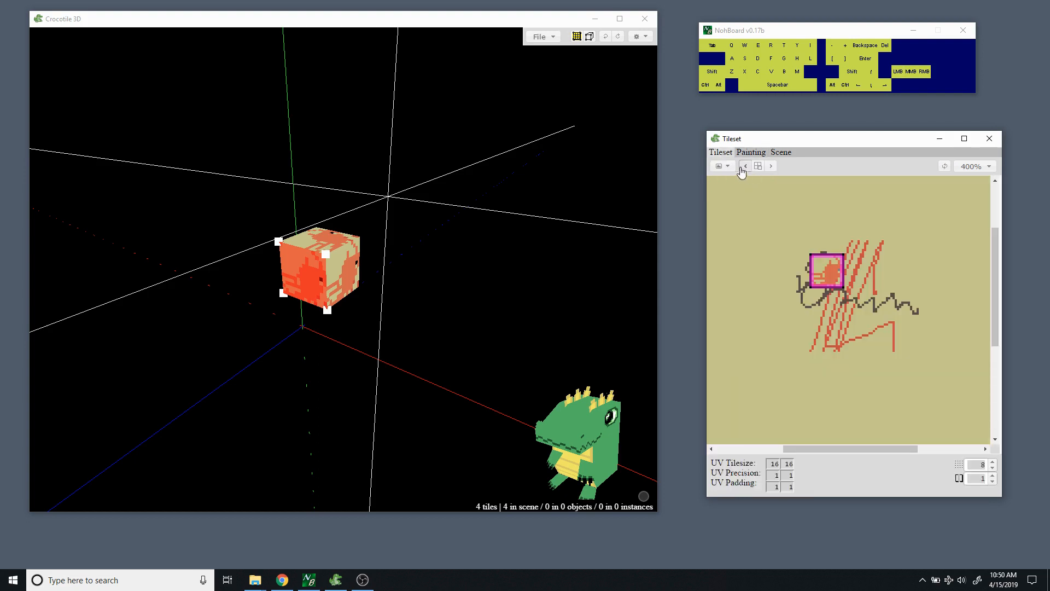
pyautogui.click(723, 166)
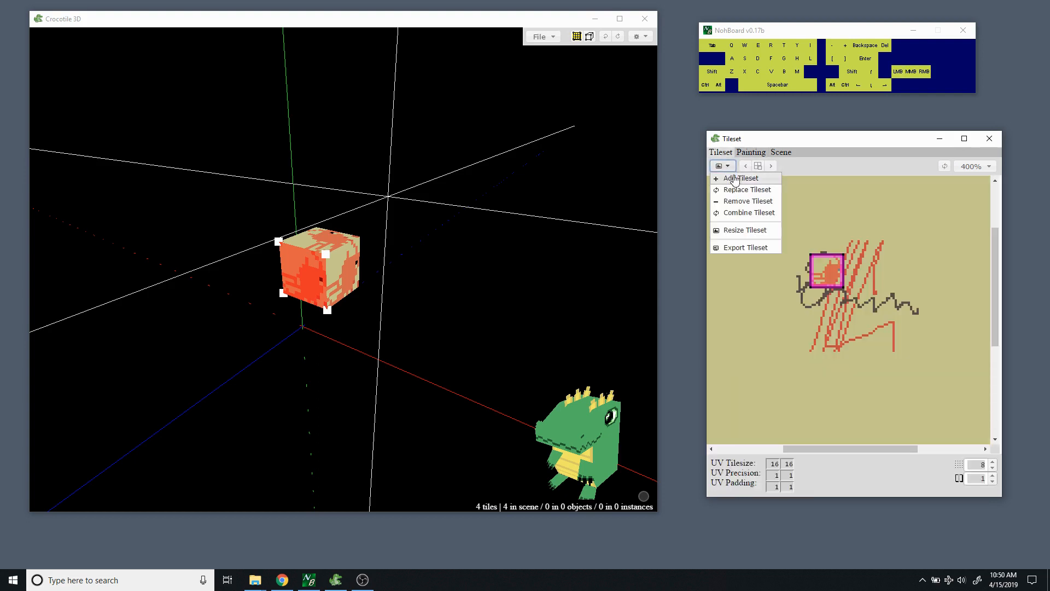
pyautogui.click(758, 170)
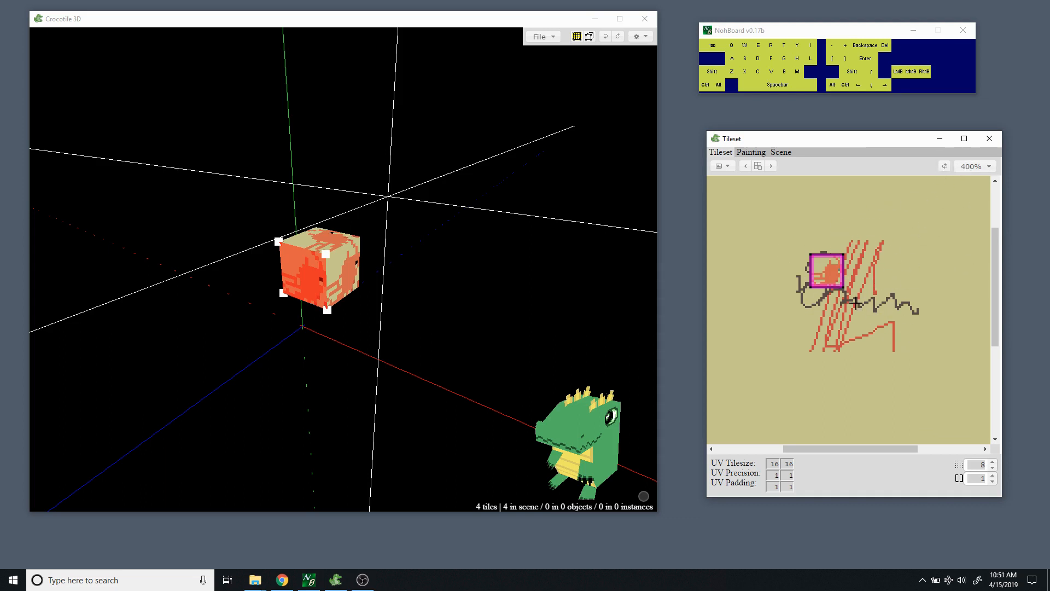
pyautogui.click(843, 323)
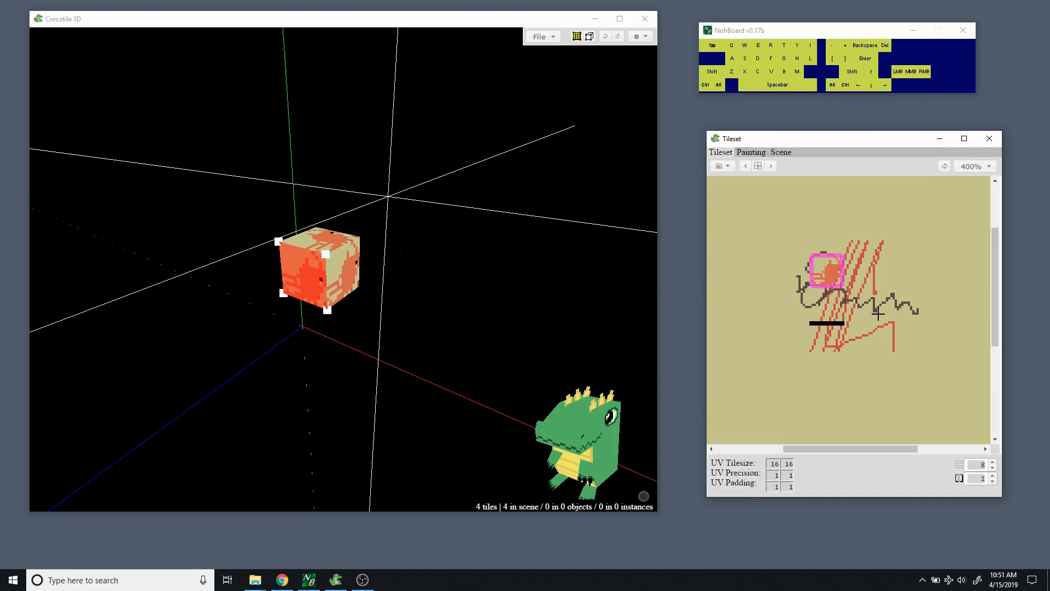
pyautogui.click(861, 302)
pyautogui.click(825, 311)
pyautogui.click(874, 306)
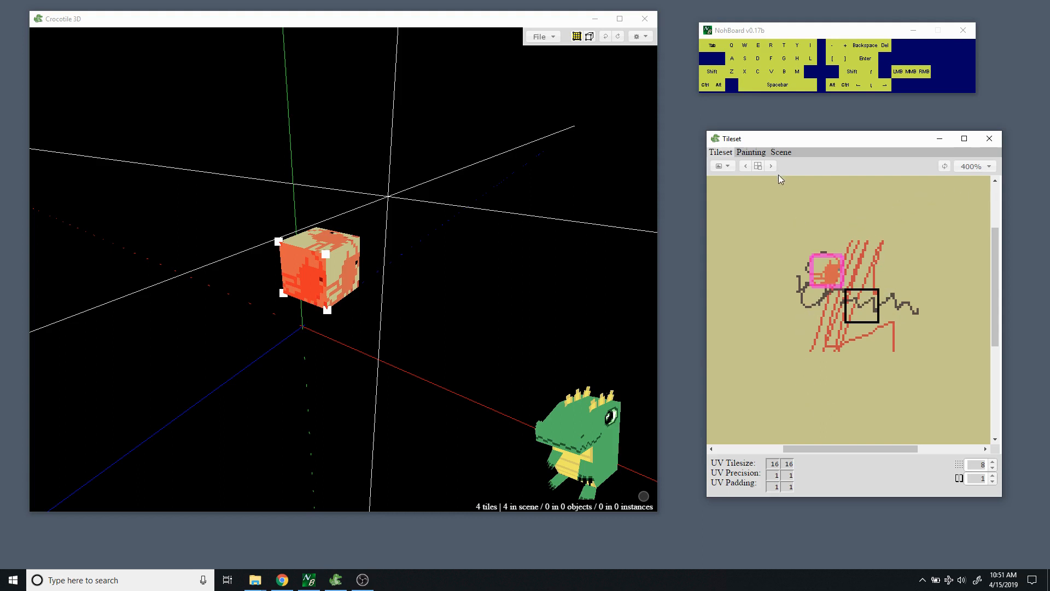
pyautogui.click(754, 155)
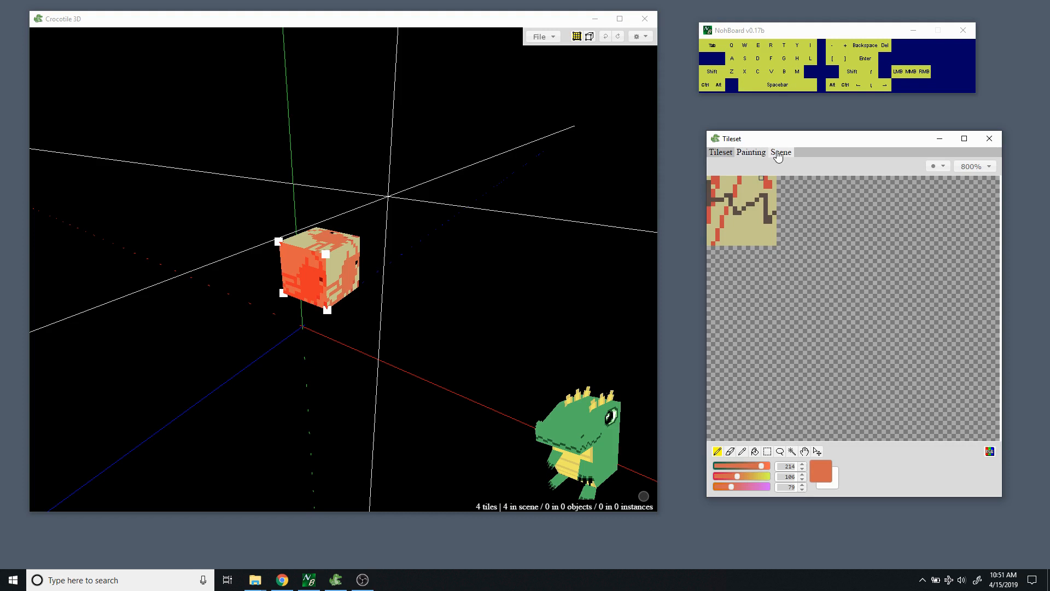
# Show the scene's object list and box-select the cube's top and side faces in the 3D view, leaving out the front-left face.
pyautogui.click(779, 154)
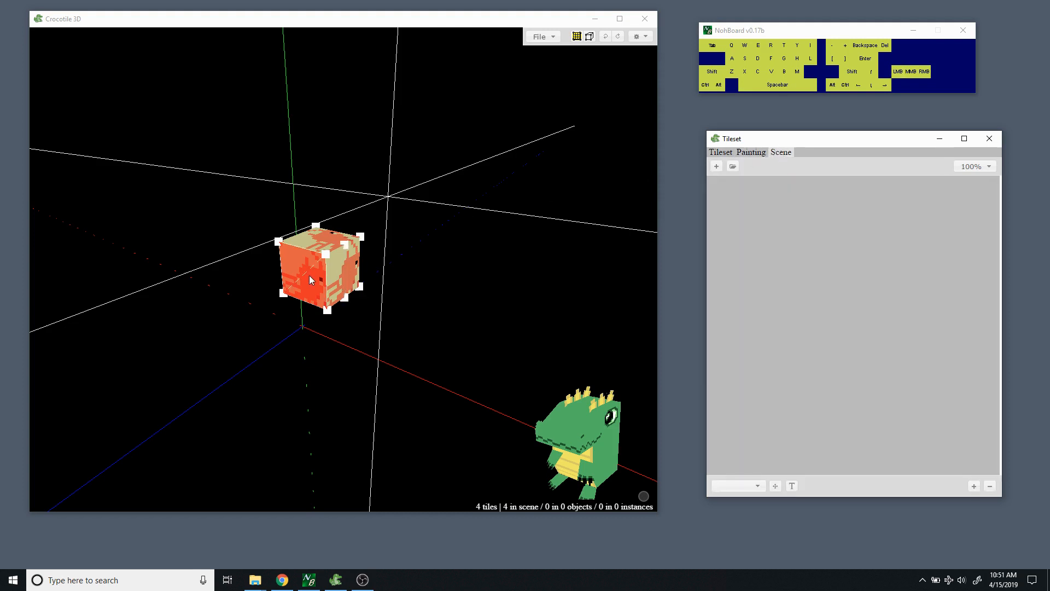
pyautogui.click(411, 244)
pyautogui.press('space')
pyautogui.moveTo(411, 245); pyautogui.dragTo(429, 251)
pyautogui.moveTo(429, 252); pyautogui.dragTo(428, 244, button='middle')
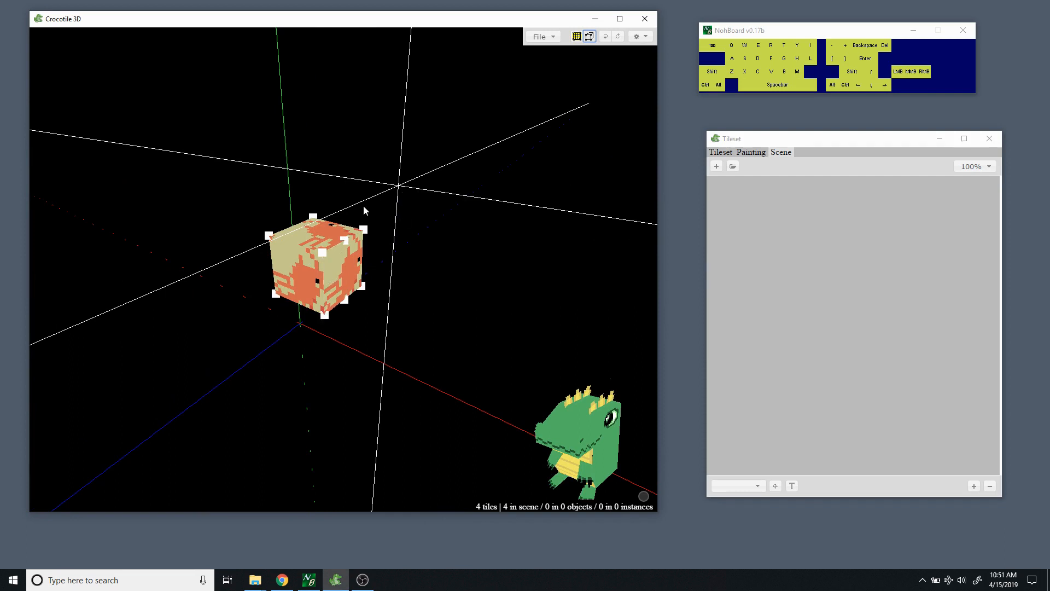
pyautogui.press('shift')
pyautogui.moveTo(391, 207)
pyautogui.mouseDown()
pyautogui.moveTo(362, 212)
pyautogui.moveTo(392, 220)
pyautogui.moveTo(381, 210)
pyautogui.moveTo(383, 258)
pyautogui.moveTo(338, 268)
pyautogui.mouseUp()
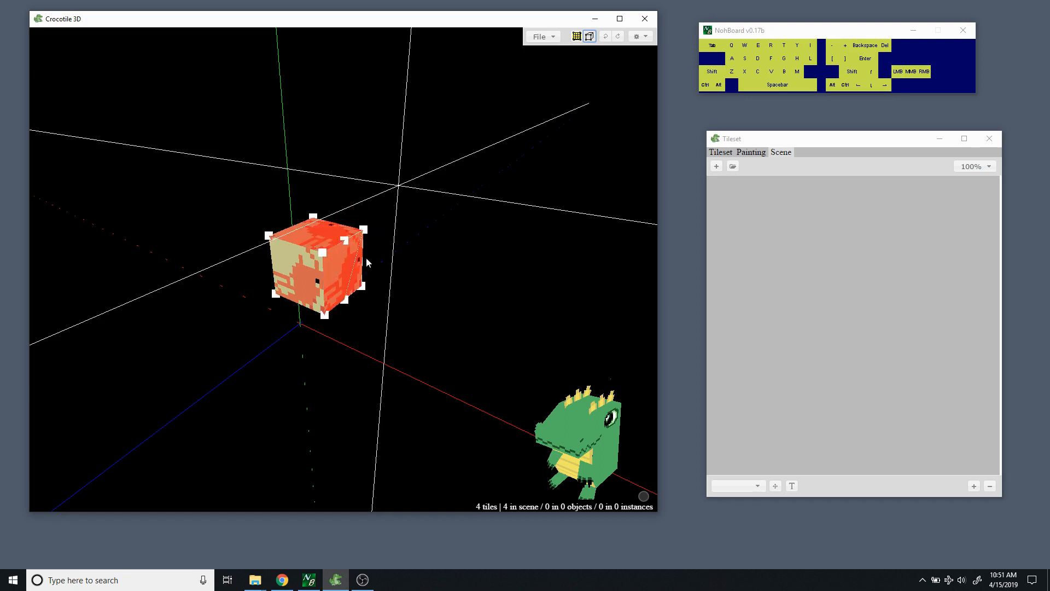
# Box-select vertices around the cube's top, remove the faces from the selection, and deselect everything.
pyautogui.press('space')
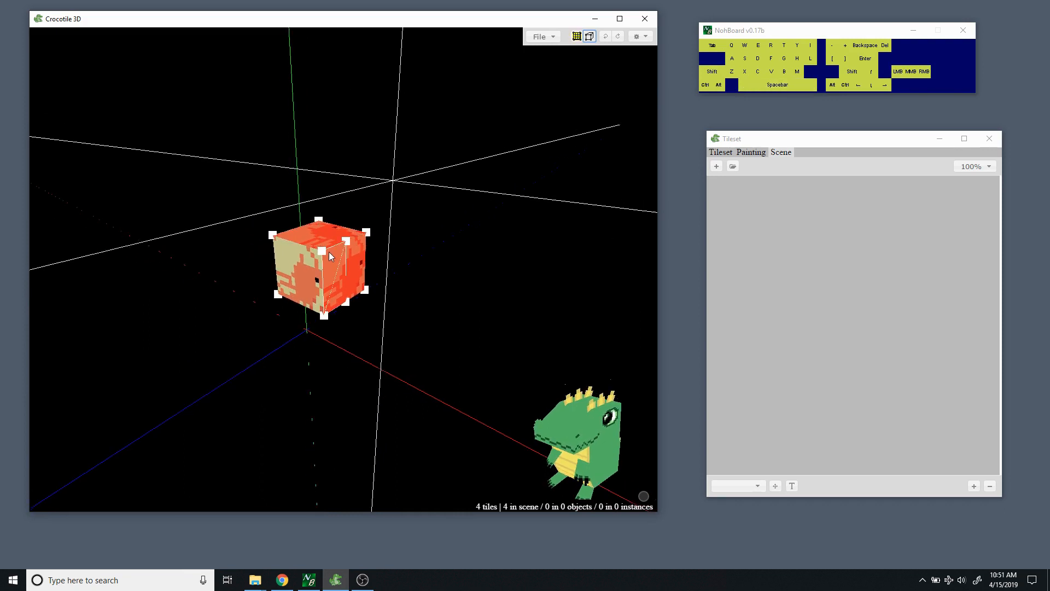
pyautogui.keyDown('shift'); pyautogui.moveTo(387, 226); pyautogui.dragTo(367, 244); pyautogui.keyUp('shift')
pyautogui.moveTo(393, 197); pyautogui.dragTo(306, 266)
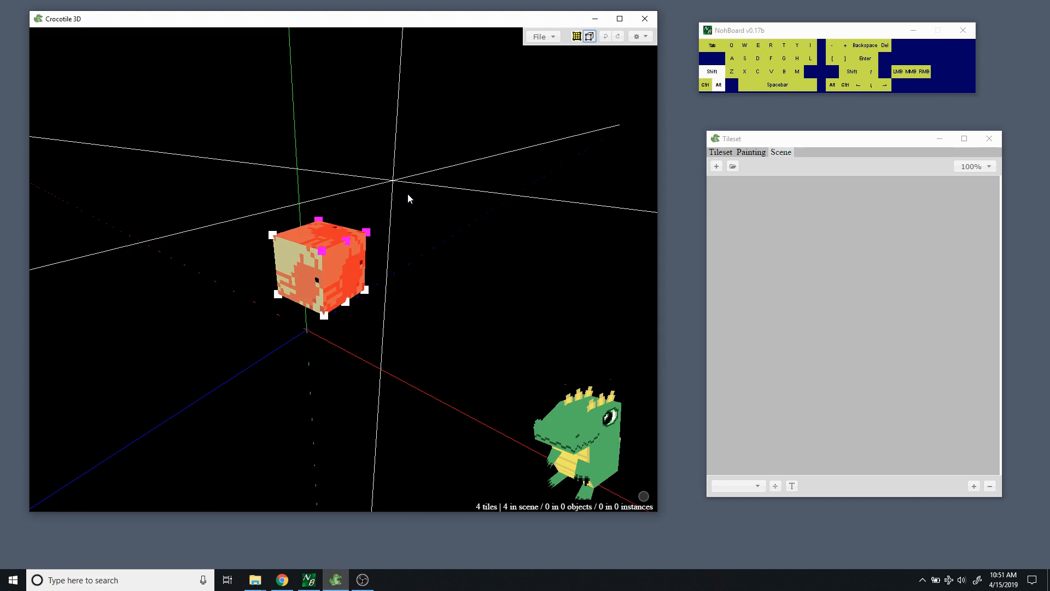
pyautogui.keyDown('alt'); pyautogui.keyDown('shift'); pyautogui.moveTo(408, 192); pyautogui.dragTo(347, 265); pyautogui.keyUp('shift'); pyautogui.keyUp('alt')
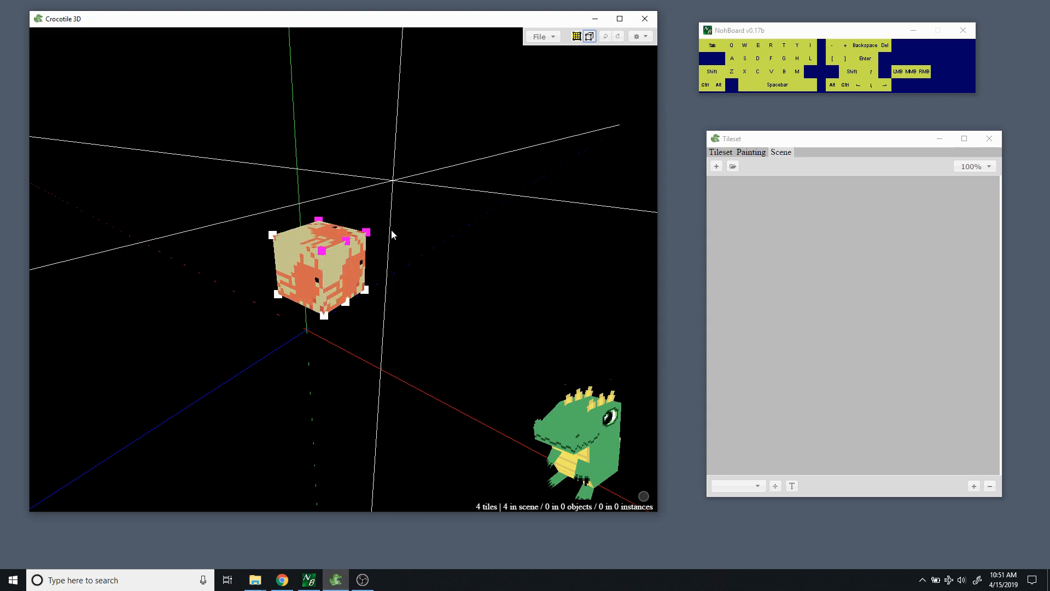
pyautogui.hotkey('ctrl', 'd')
# Select every cube face except the front-left one and create an object from them.
pyautogui.click(334, 240)
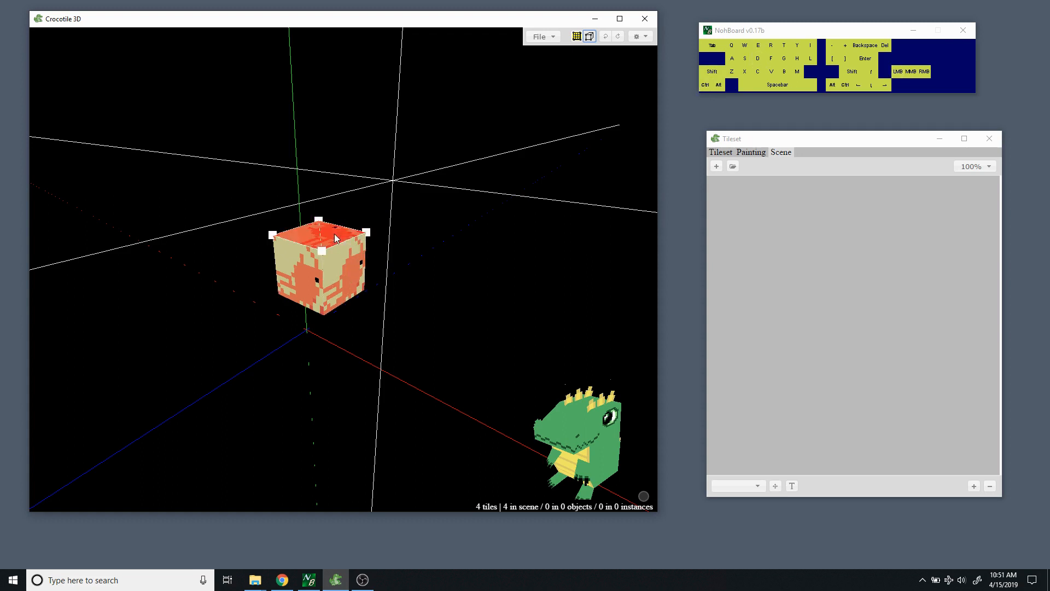
pyautogui.click(336, 268)
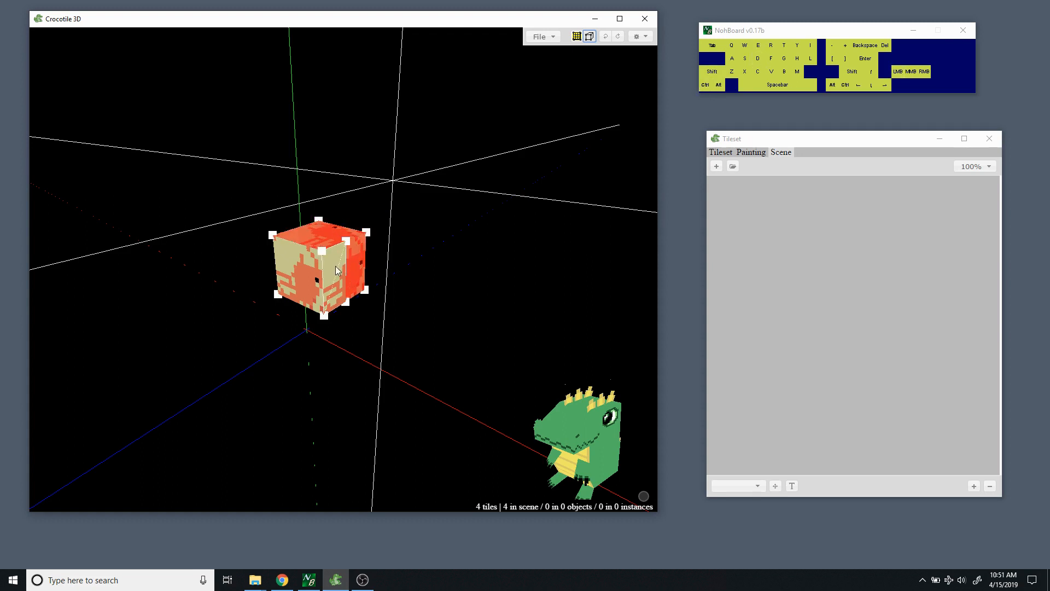
pyautogui.press('space')
pyautogui.moveTo(336, 266); pyautogui.dragTo(406, 256)
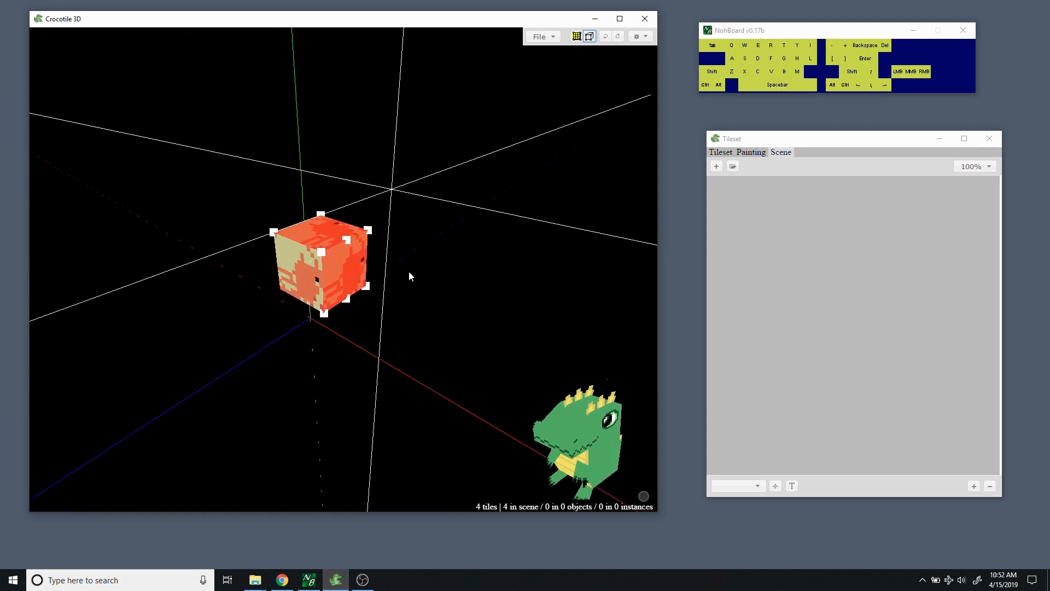
pyautogui.press('space')
pyautogui.rightClick(355, 266)
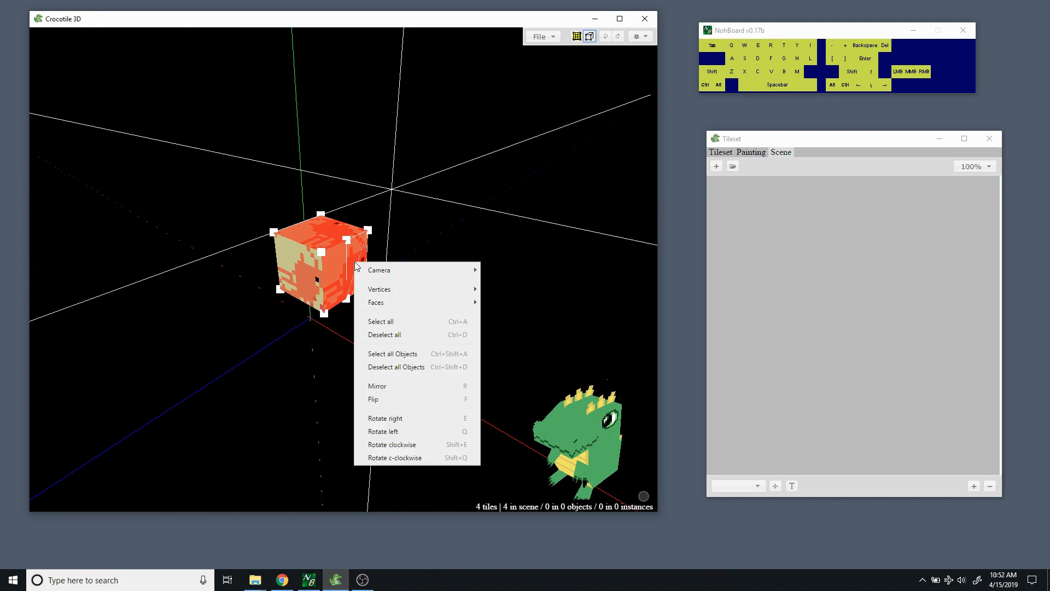
pyautogui.moveTo(394, 303)
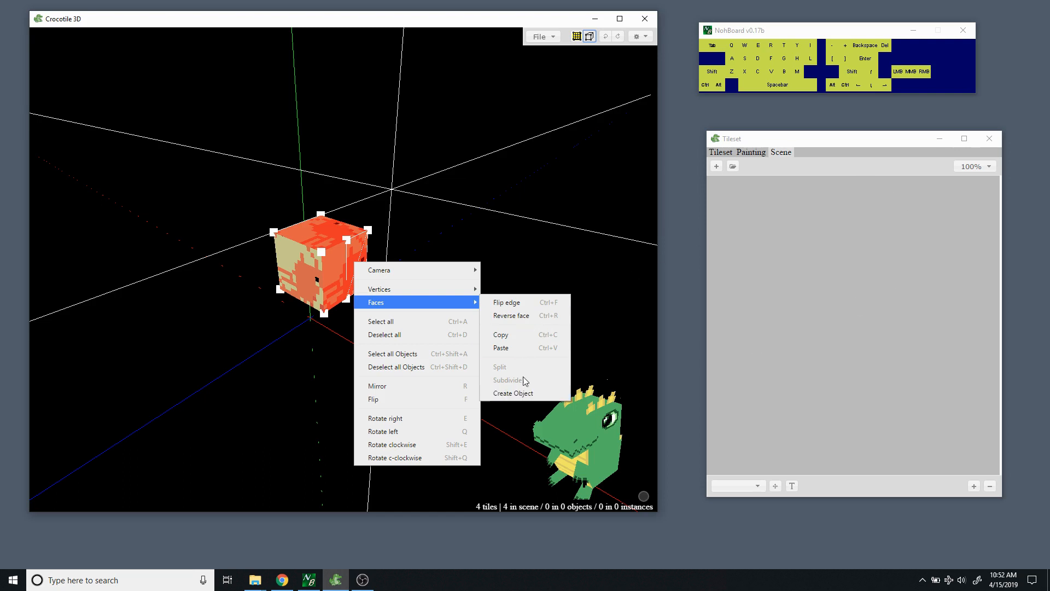
pyautogui.click(518, 394)
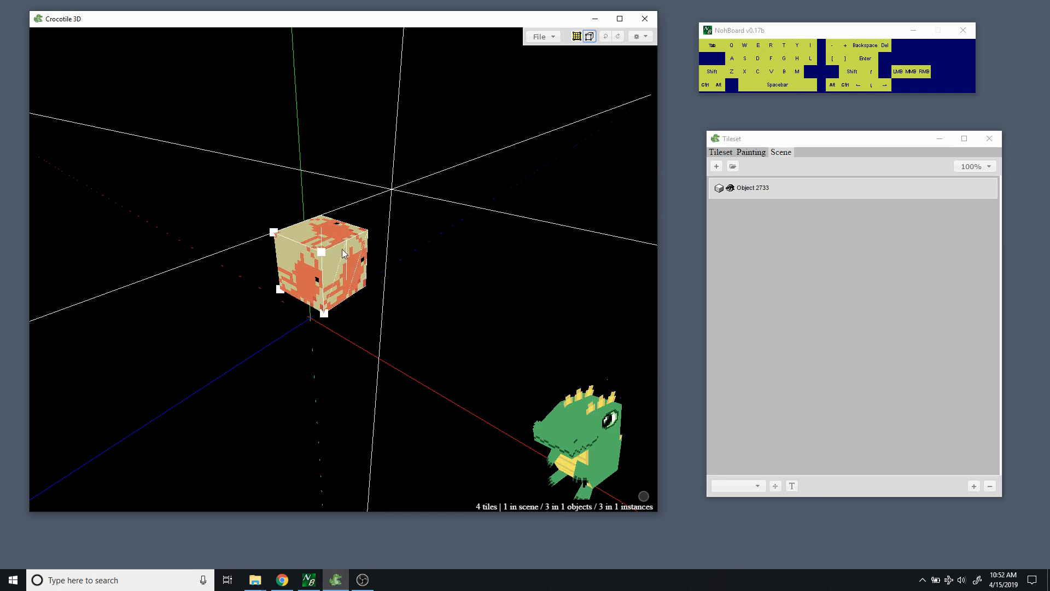
# Toggle the new object's visibility off and on in the scene list, leaving it visible.
pyautogui.click(755, 193)
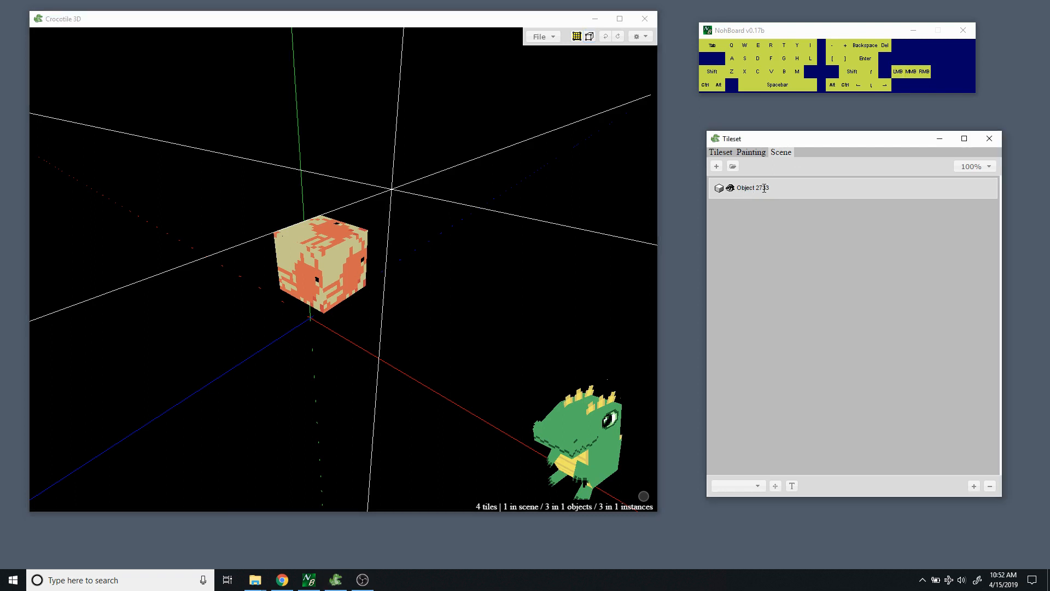
pyautogui.click(731, 188)
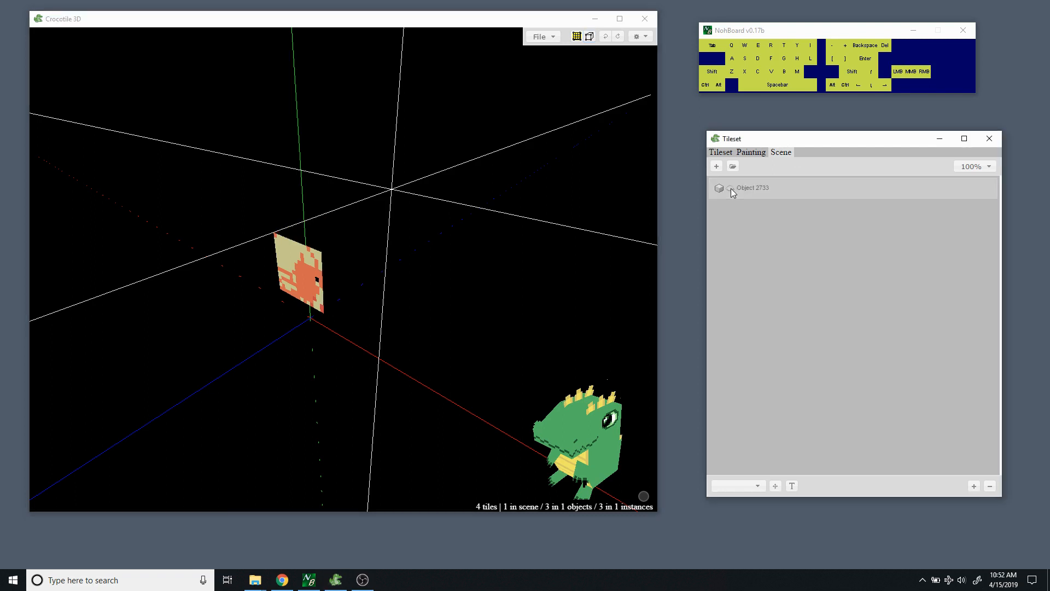
pyautogui.click(731, 188)
pyautogui.click(731, 189)
pyautogui.click(731, 188)
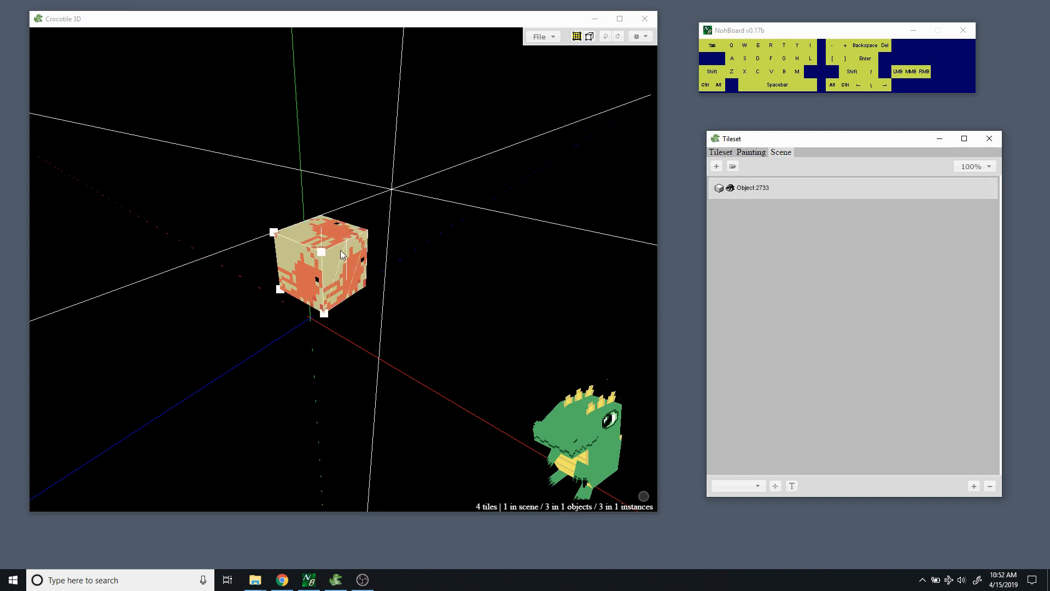
# Hide and show the cube object several more times in the scene list, ending with it shown.
pyautogui.click(732, 189)
pyautogui.click(733, 191)
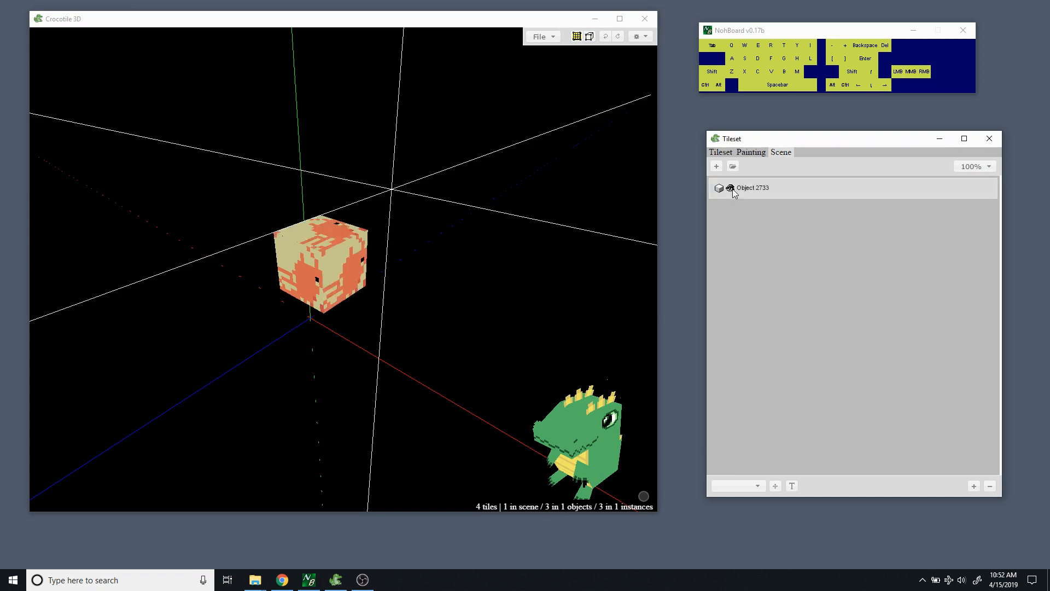
pyautogui.click(731, 188)
pyautogui.click(731, 188)
pyautogui.click(732, 189)
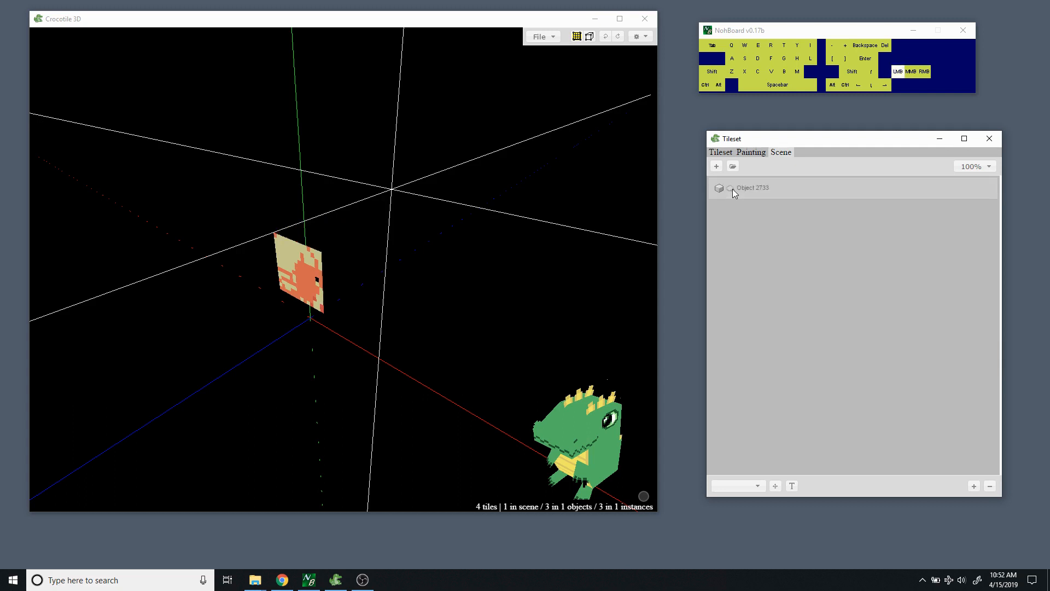
pyautogui.click(731, 189)
pyautogui.click(732, 188)
pyautogui.click(732, 189)
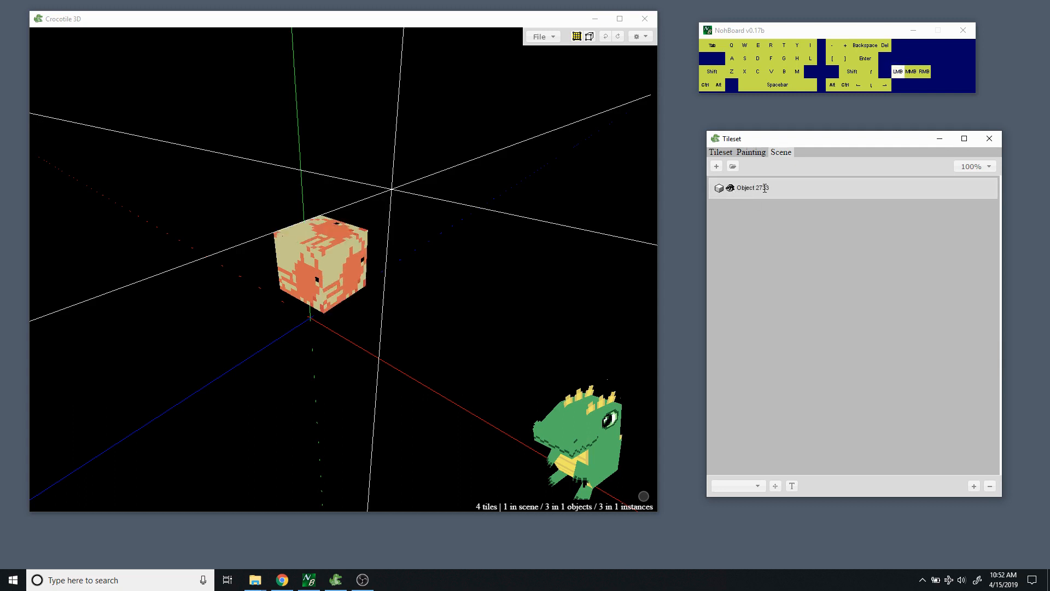
# Rename the cube object in the scene list as idk.
pyautogui.doubleClick(766, 188)
pyautogui.moveTo(782, 190); pyautogui.dragTo(736, 194)
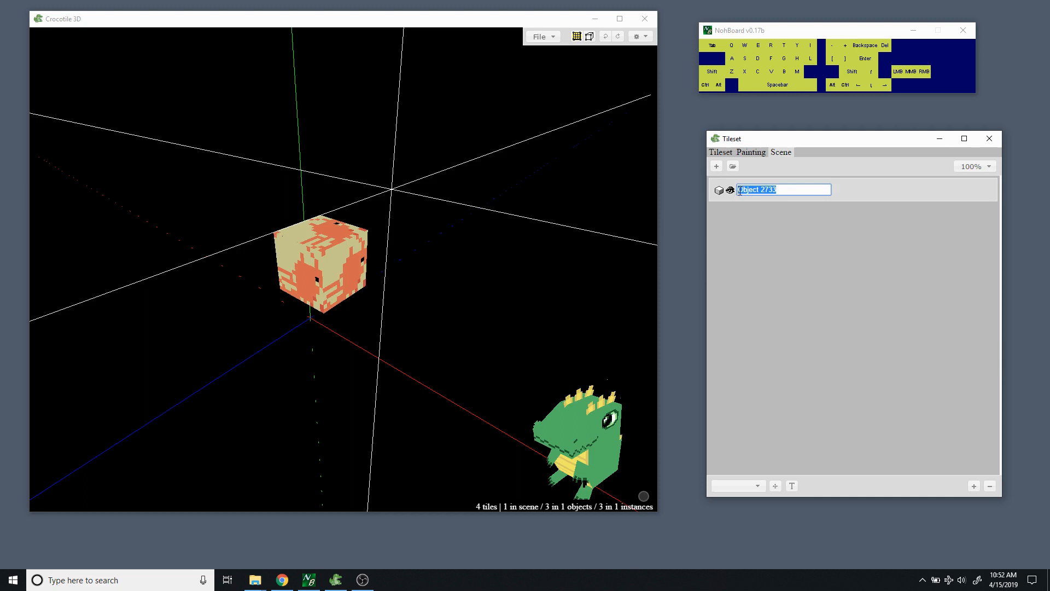
pyautogui.write('idk')
pyautogui.press('Return')
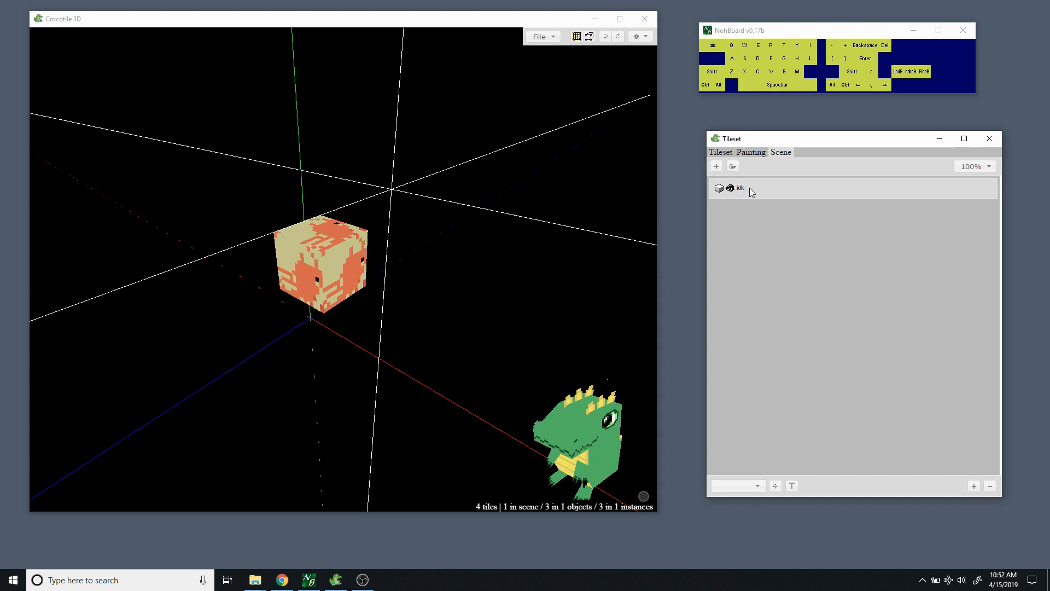
# Show the file dialog for loading an object and the idk object's options, such as Export to Prefab, dismissing both.
pyautogui.click(733, 167)
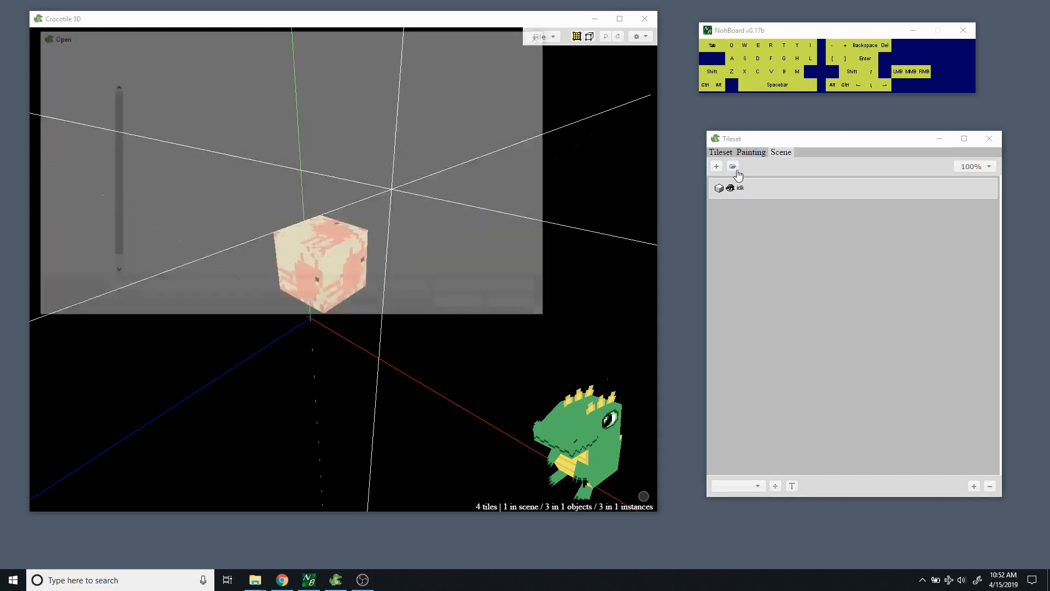
pyautogui.click(517, 305)
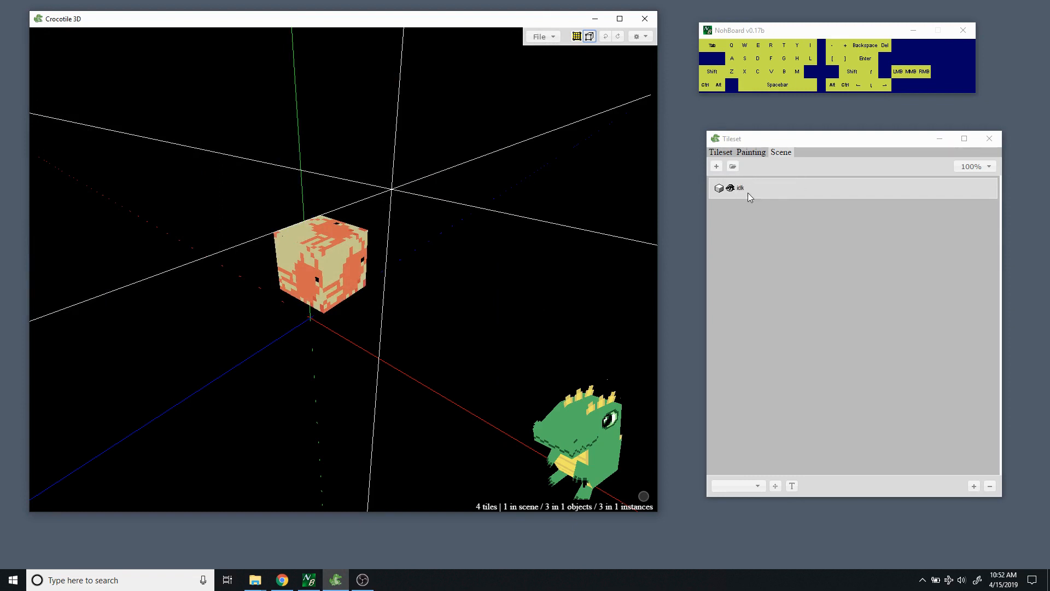
pyautogui.rightClick(767, 196)
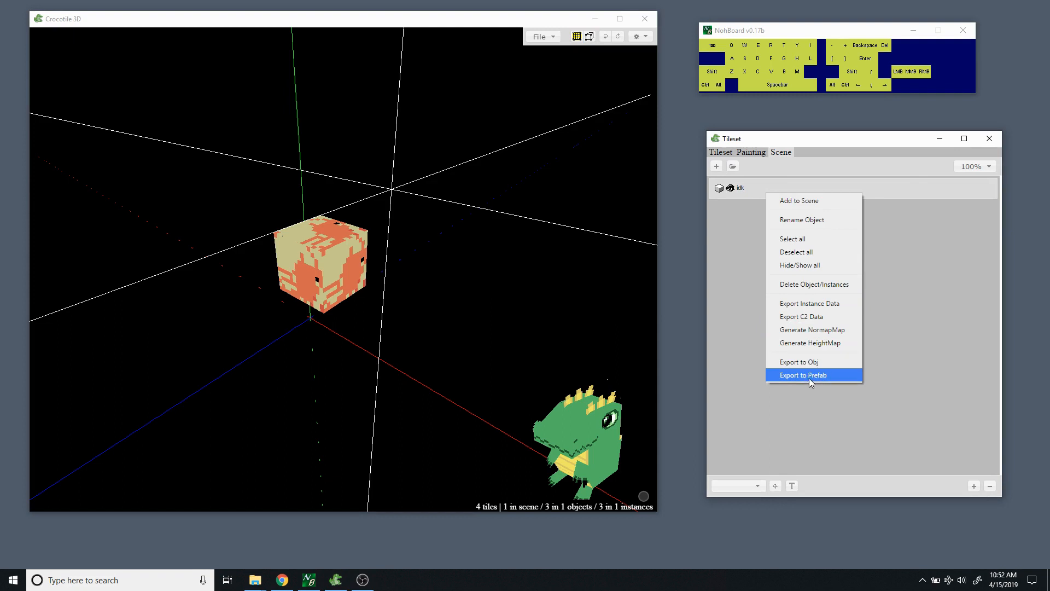
pyautogui.click(726, 272)
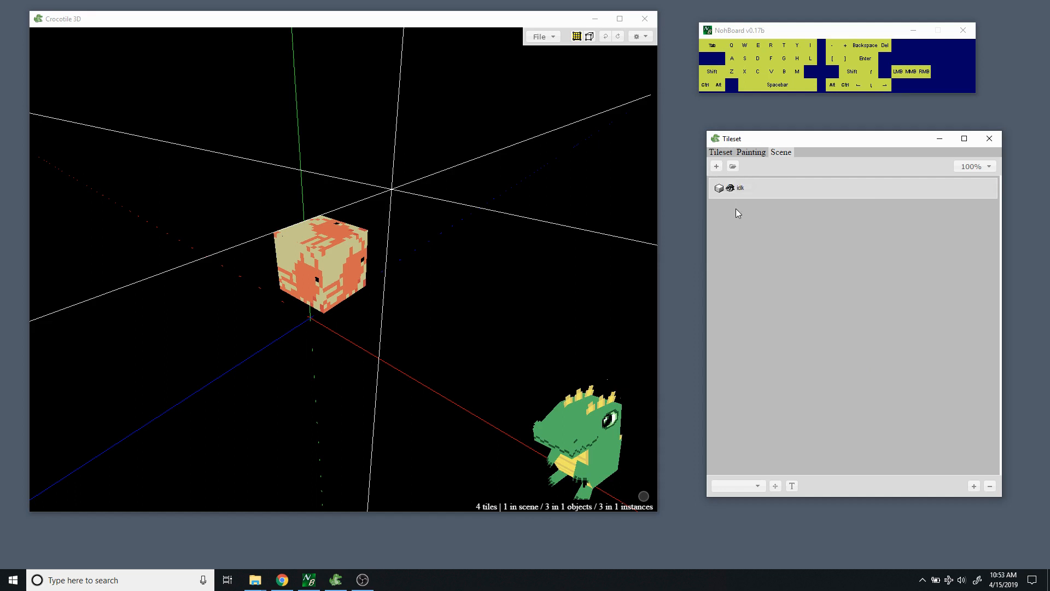
# Add a new layer to the scene list and nest the idk object inside it.
pyautogui.click(717, 167)
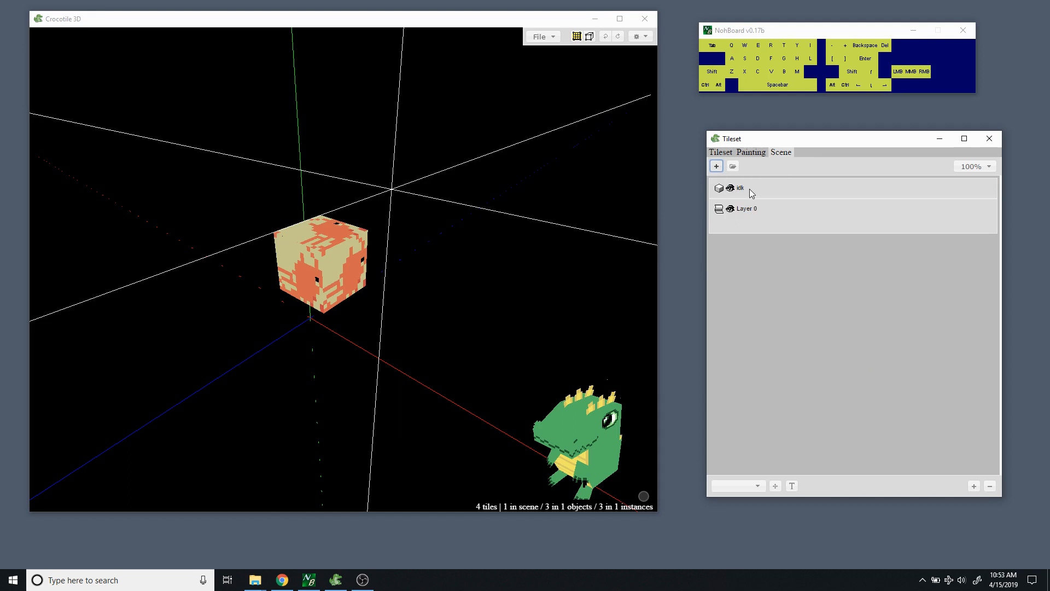
pyautogui.moveTo(756, 189); pyautogui.dragTo(774, 202)
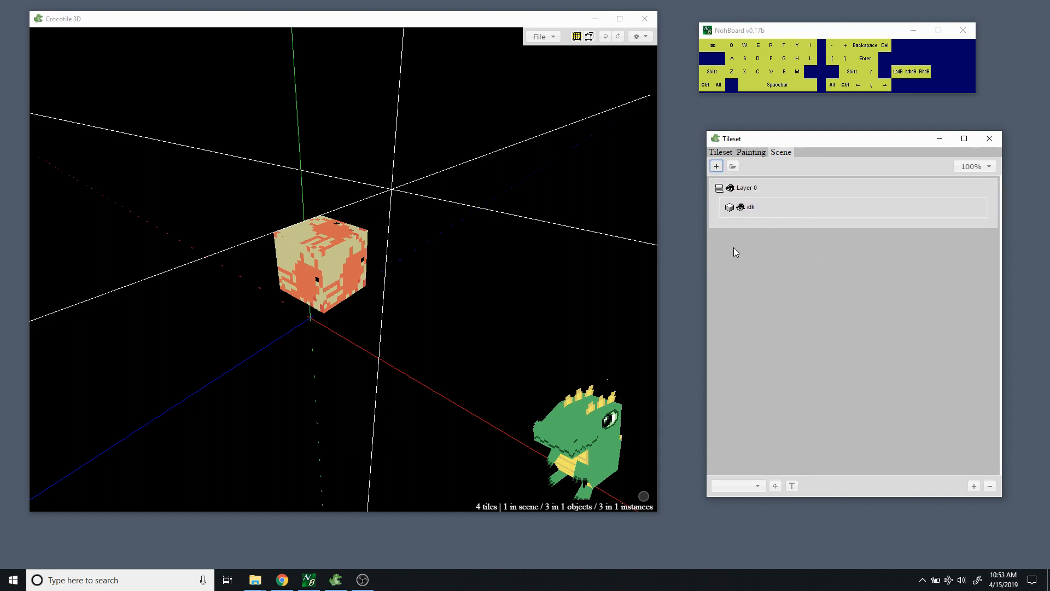
# Rename the layer containing the idk object as stuff.
pyautogui.doubleClick(750, 186)
pyautogui.tripleClick(763, 189)
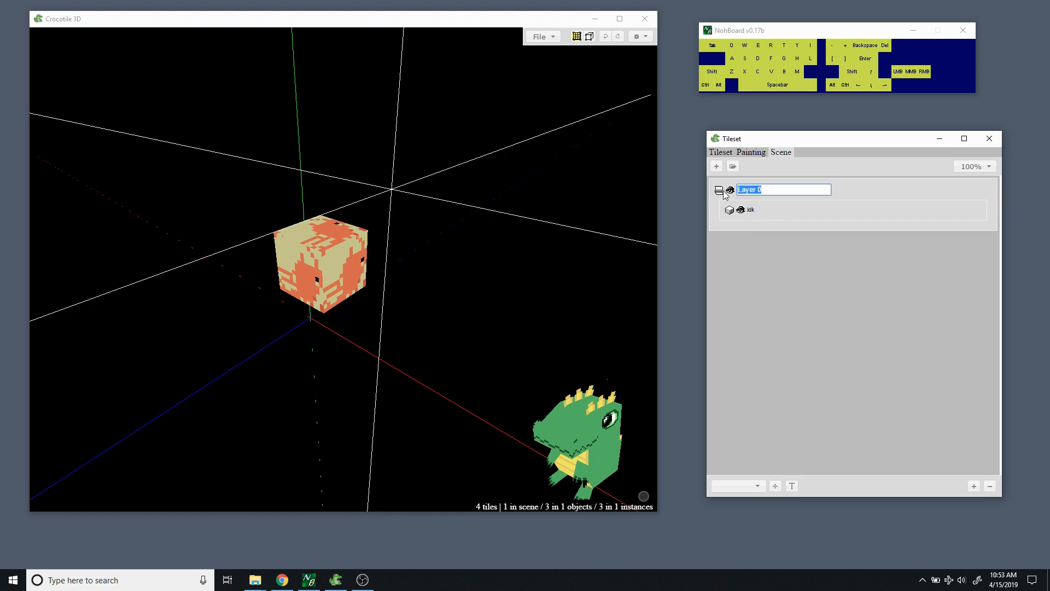
pyautogui.write('stuff')
pyautogui.press('Return')
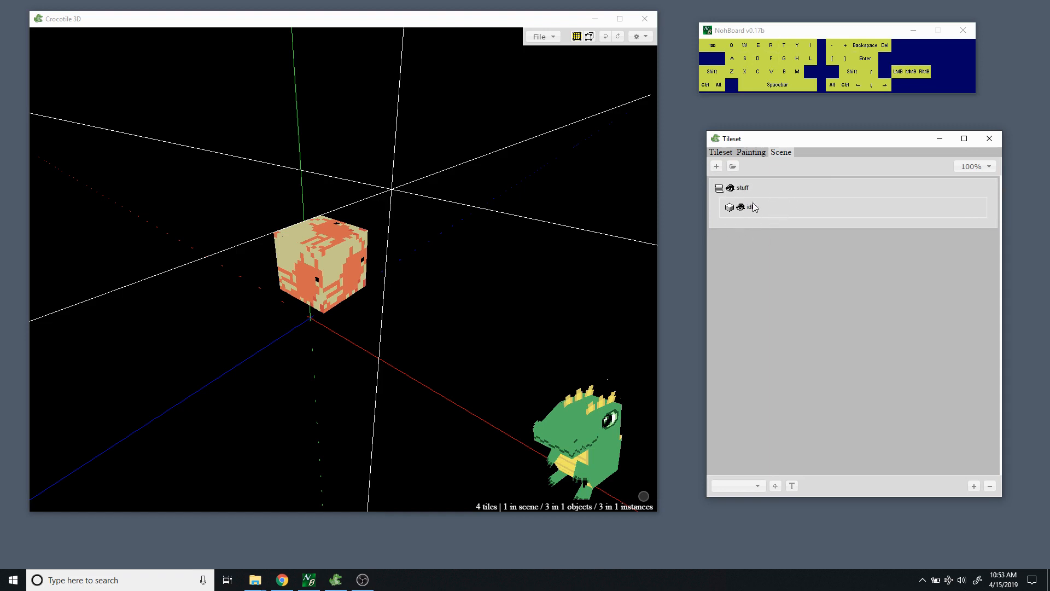
# Select all instances of the idk object in the scene.
pyautogui.click(764, 274)
pyautogui.click(346, 266)
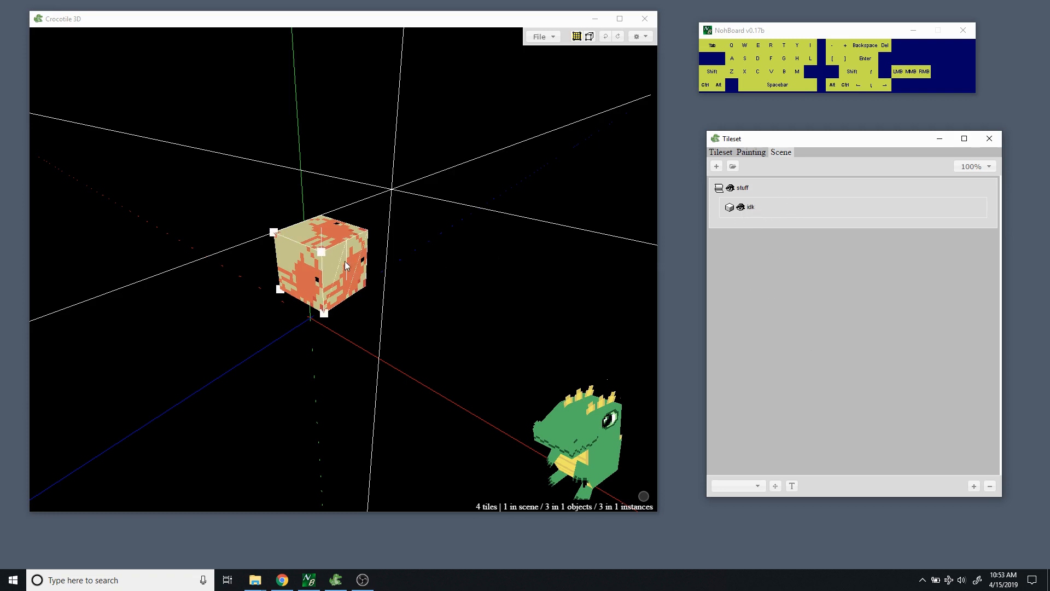
pyautogui.rightClick(753, 208)
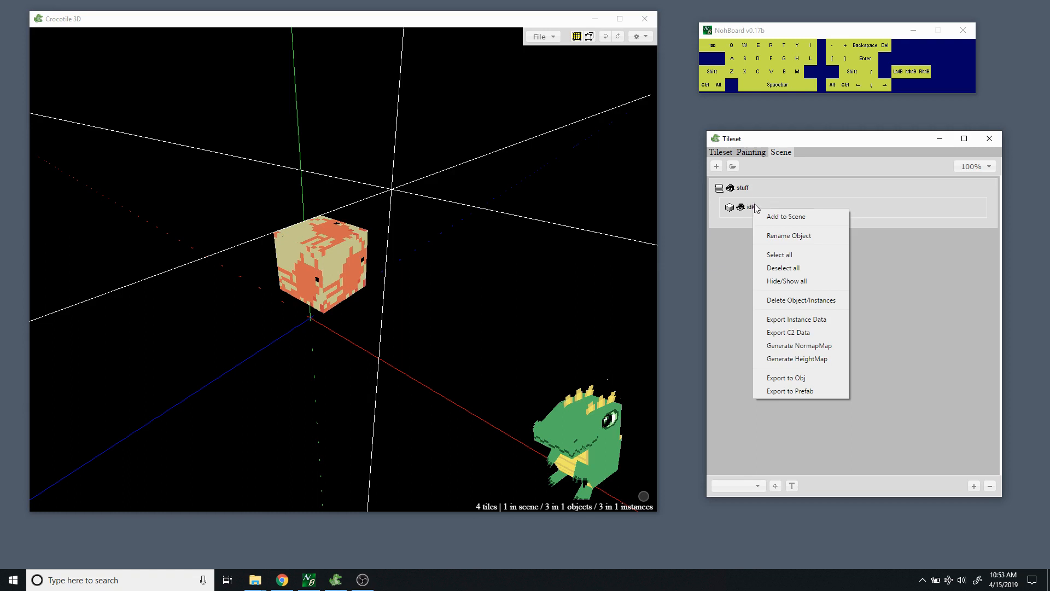
pyautogui.click(783, 255)
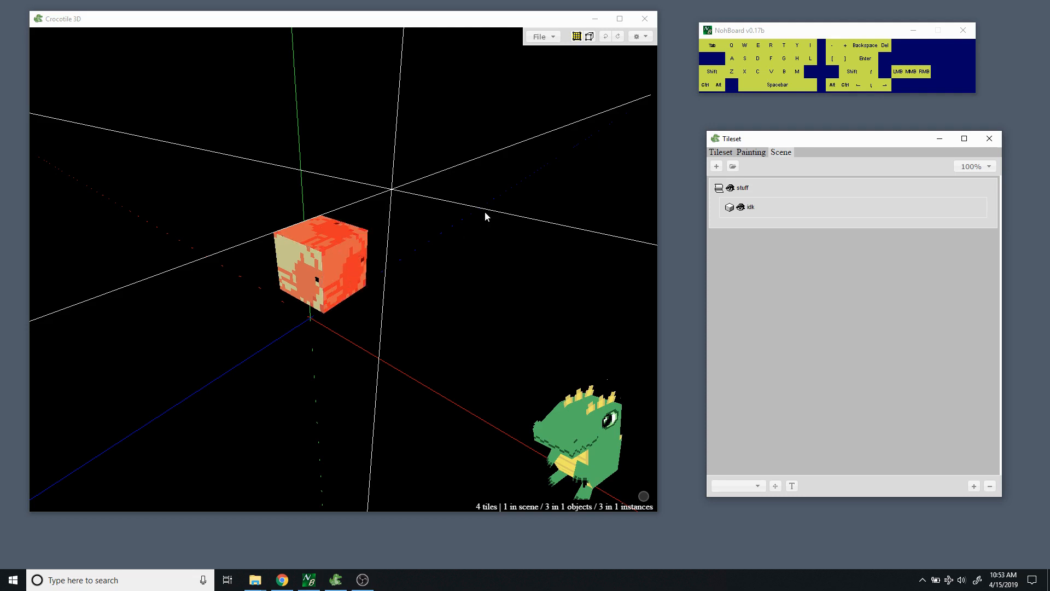
# Switch the 3D view to tile drawing mode and back to edit mode.
pyautogui.click(539, 212)
pyautogui.press('Tab')
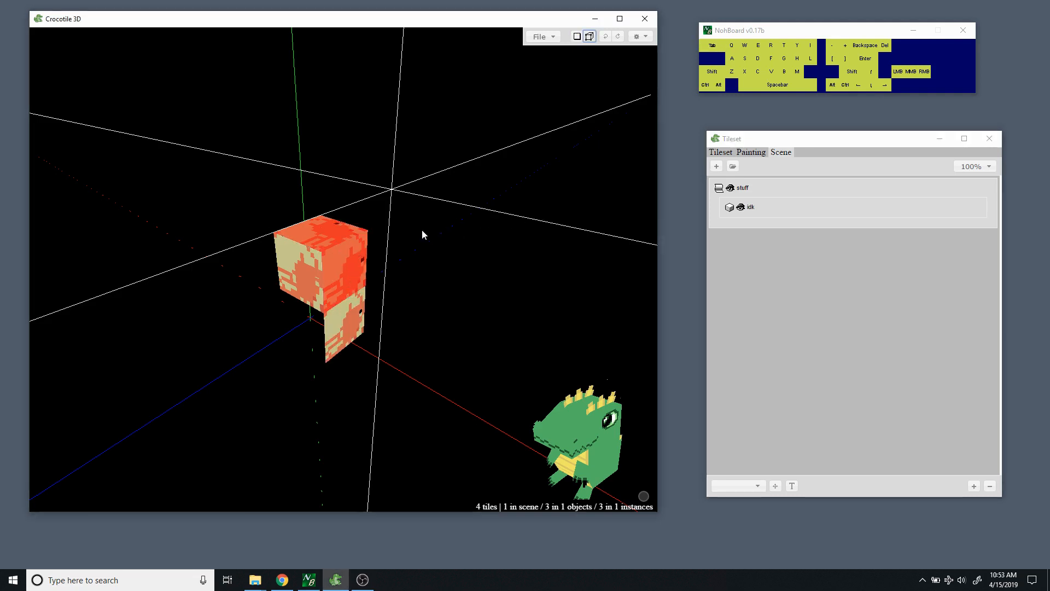
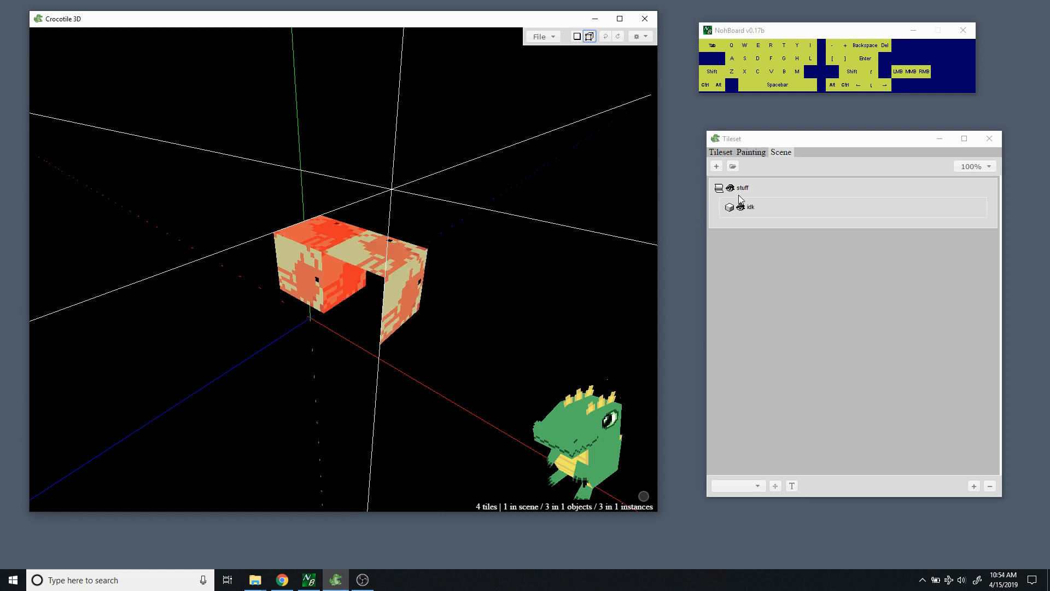
pyautogui.press('Tab')
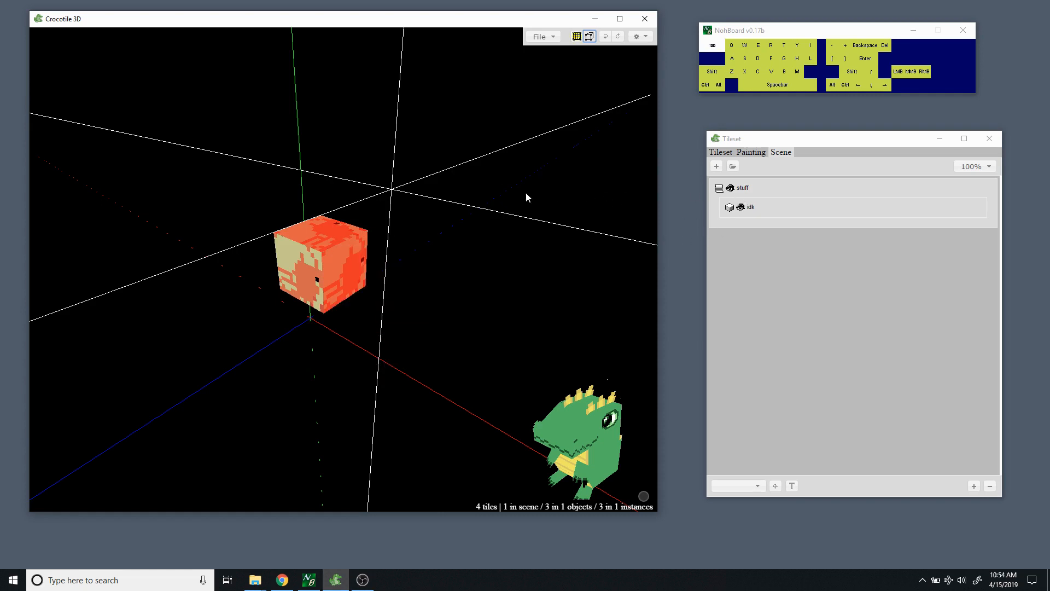
# Try the object point controls while the idk object is not open for editing.
pyautogui.click(776, 488)
pyautogui.click(763, 491)
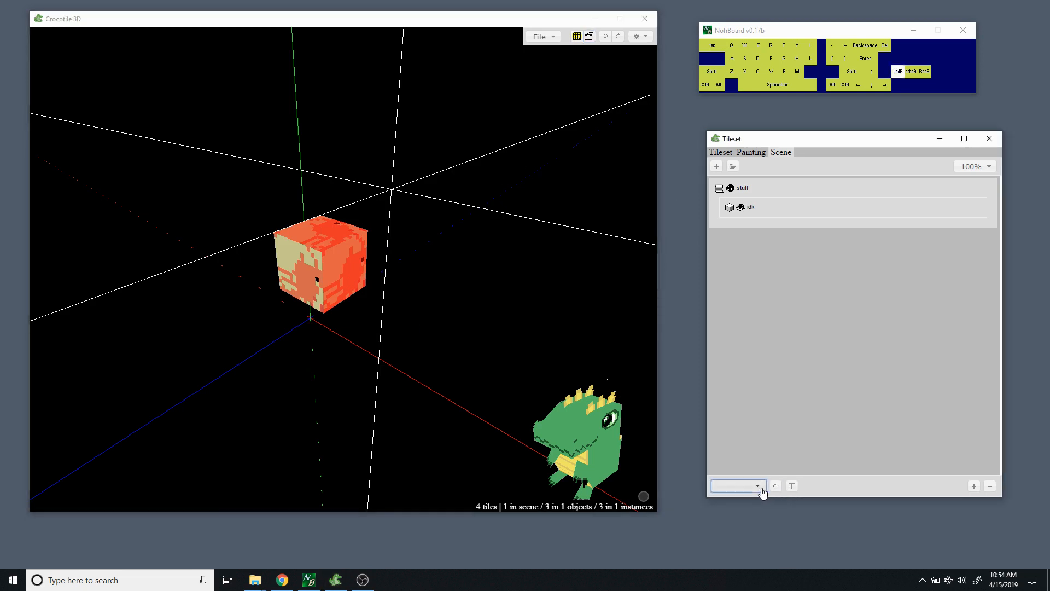
pyautogui.click(763, 493)
# Open the idk object for editing from its selected instance in the 3D view.
pyautogui.rightClick(335, 239)
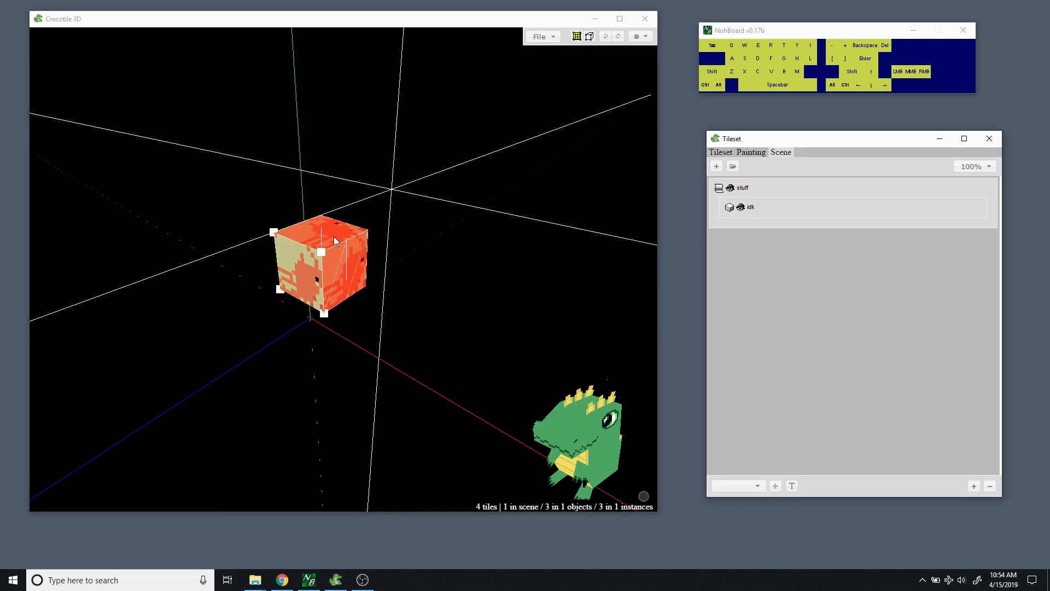
pyautogui.click(367, 211)
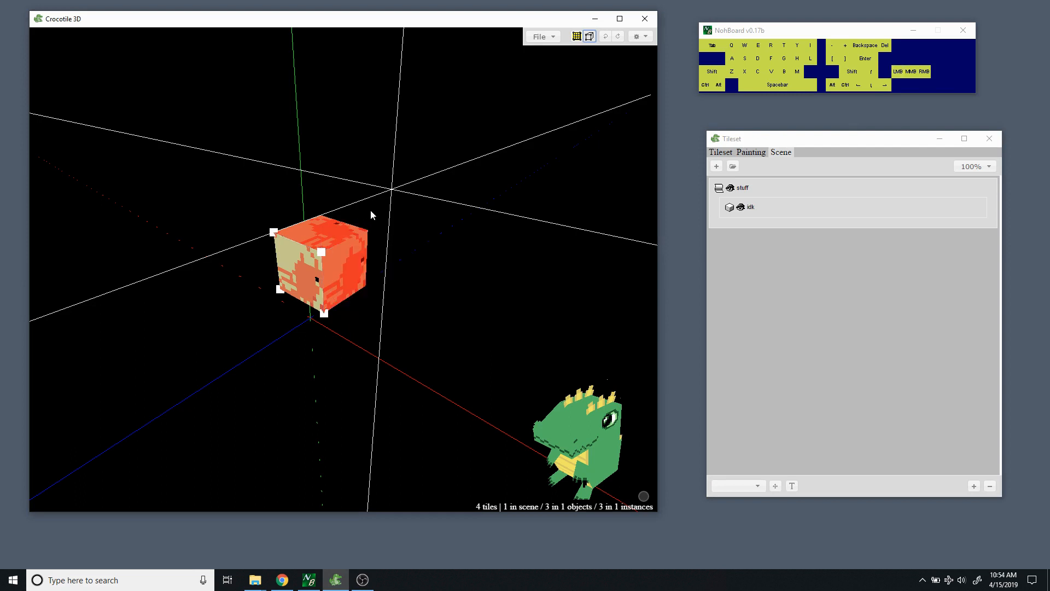
pyautogui.click(337, 241)
pyautogui.rightClick(338, 236)
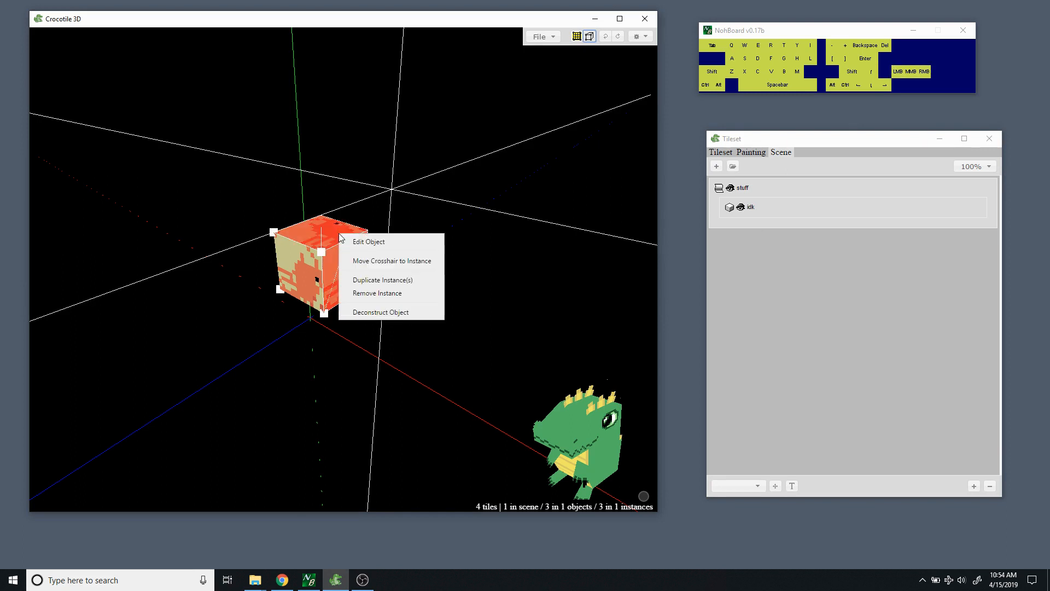
pyautogui.click(367, 244)
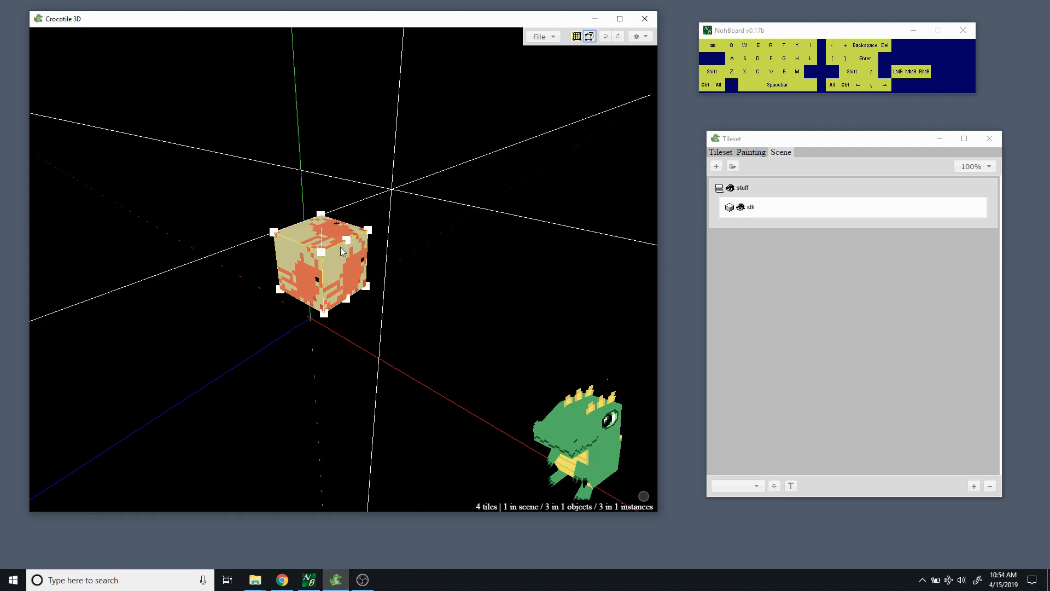
# Select and deselect the top face and the two right-hand side faces of the object being edited.
pyautogui.moveTo(340, 251); pyautogui.dragTo(328, 289)
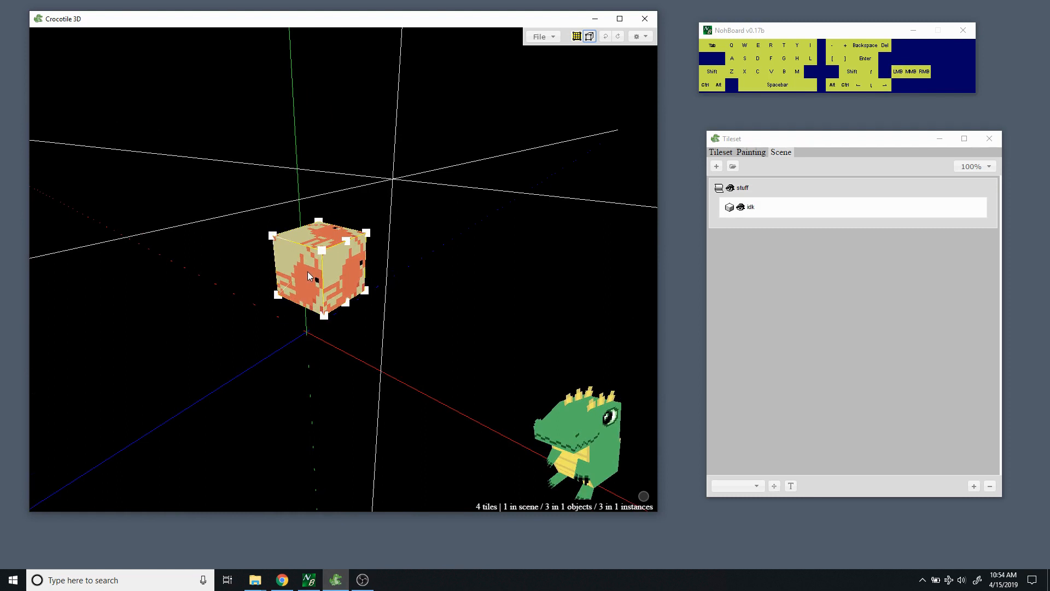
pyautogui.click(336, 271)
pyautogui.click(333, 238)
pyautogui.click(355, 266)
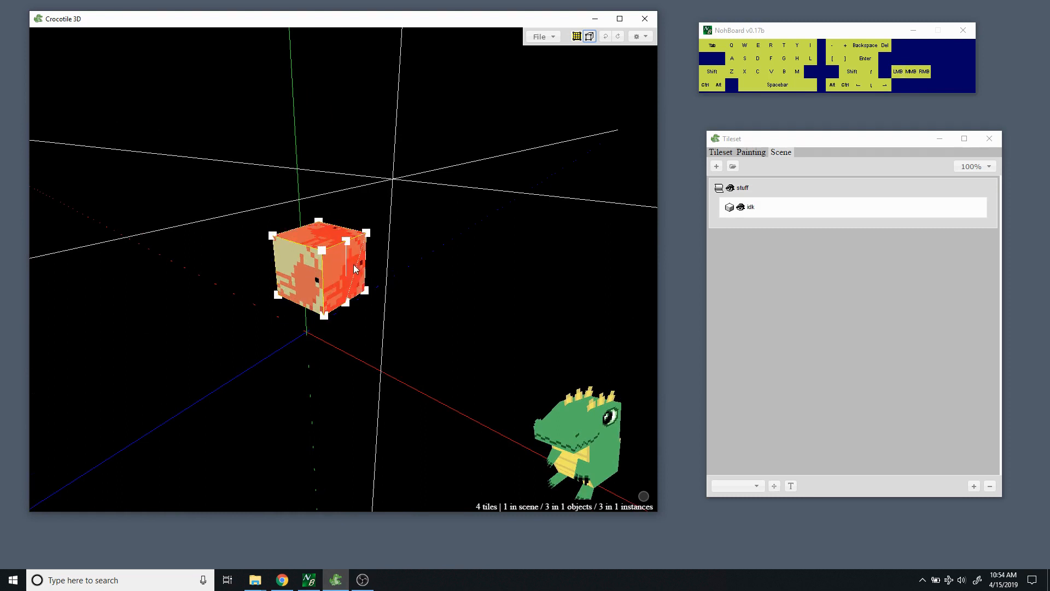
pyautogui.click(356, 268)
pyautogui.click(338, 274)
pyautogui.click(336, 242)
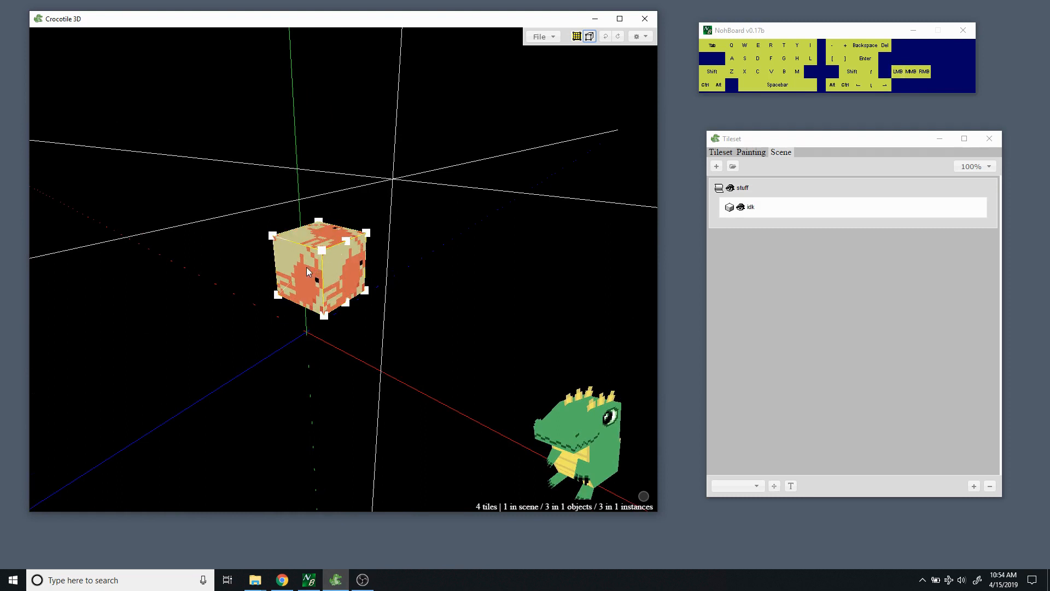
pyautogui.click(344, 269)
pyautogui.click(353, 266)
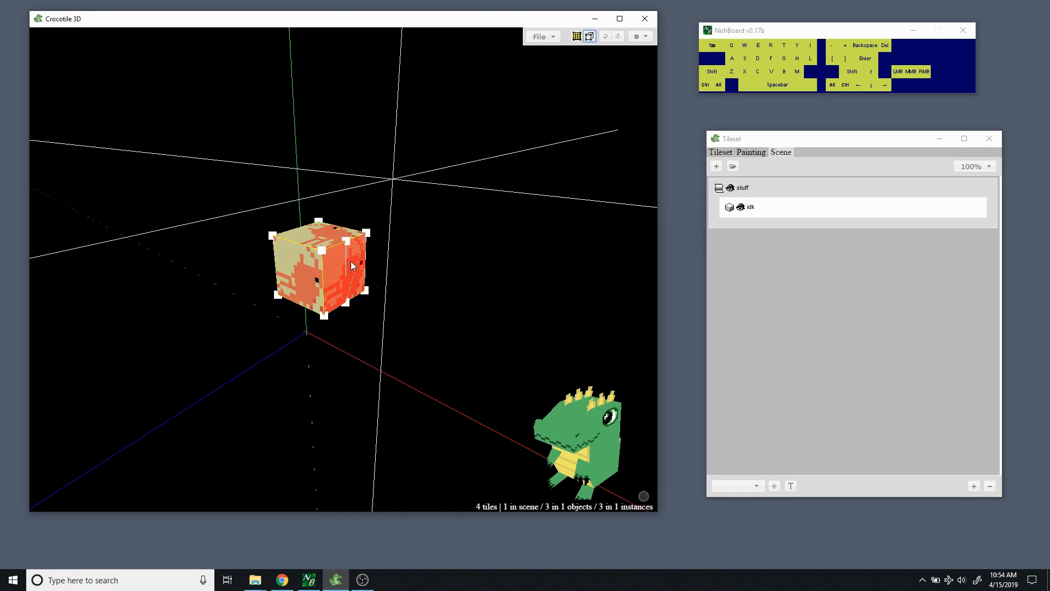
pyautogui.click(355, 262)
pyautogui.click(337, 263)
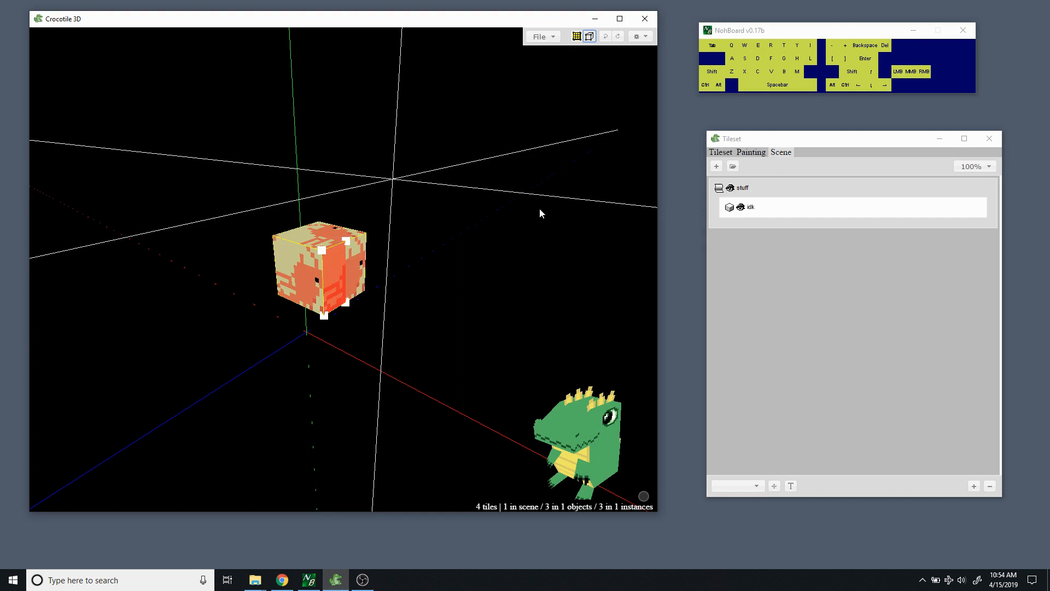
pyautogui.click(336, 276)
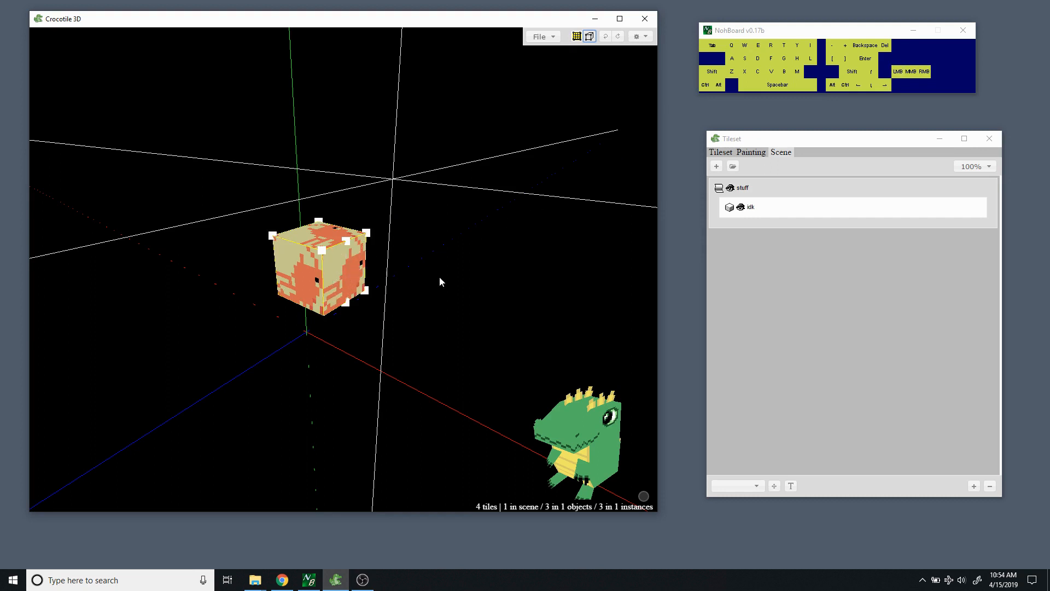
# Select the 0: Origin point of the idk object.
pyautogui.click(757, 487)
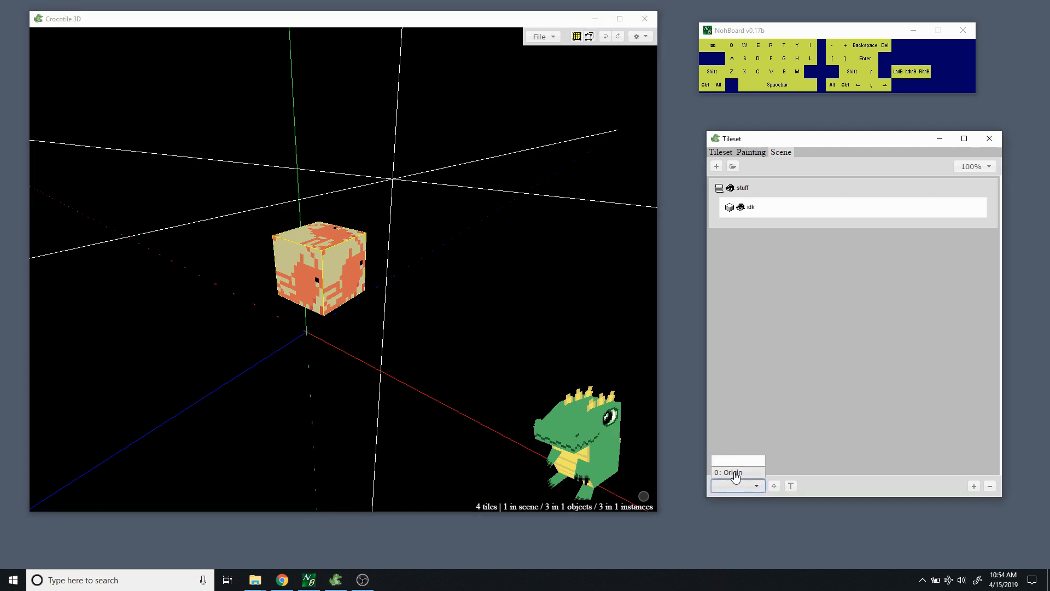
pyautogui.click(737, 473)
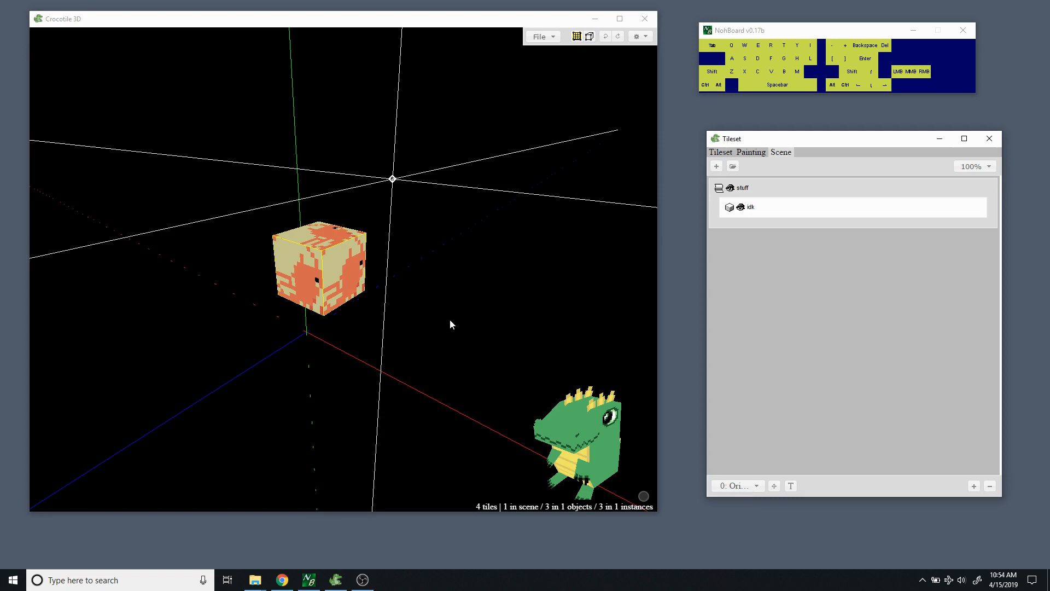
pyautogui.click(398, 198)
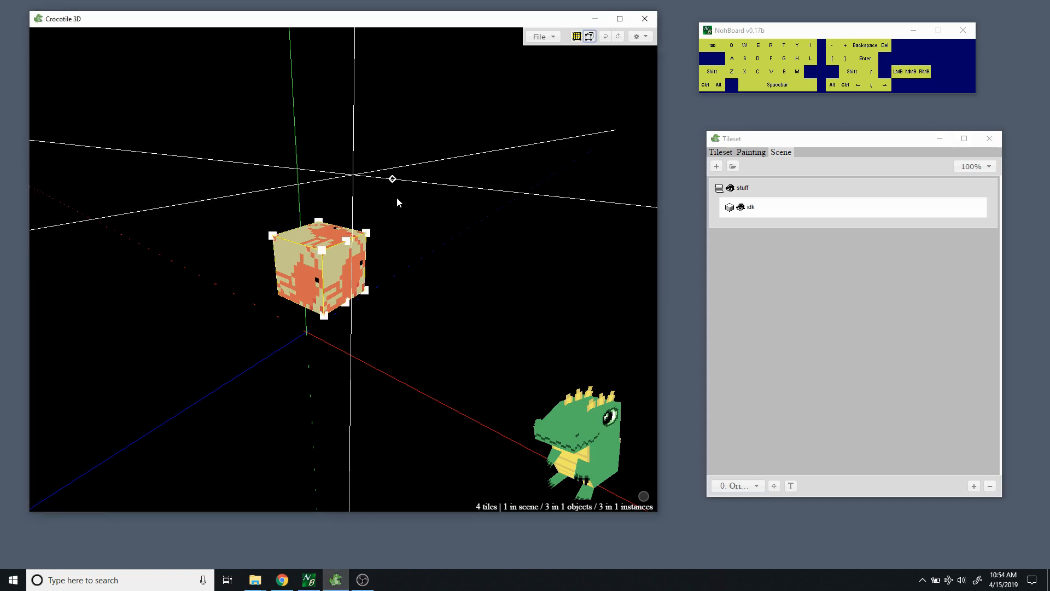
# Move the crosshair around the object's origin point and back onto it.
pyautogui.press('w')
pyautogui.press('space')
pyautogui.moveTo(399, 188); pyautogui.dragTo(414, 210)
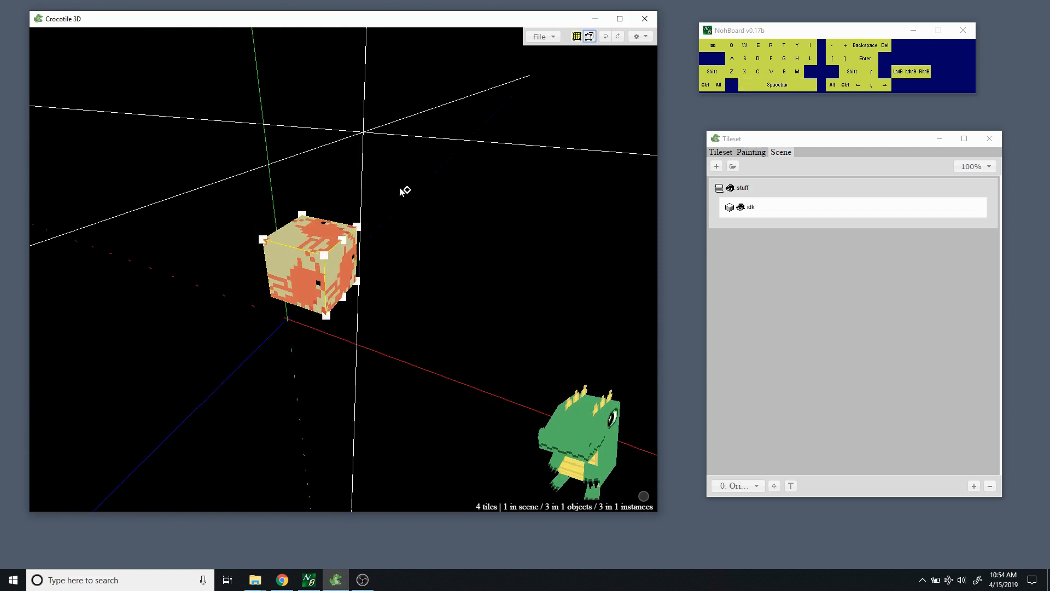
pyautogui.press('d')
pyautogui.press('a')
pyautogui.press('s')
pyautogui.press('d')
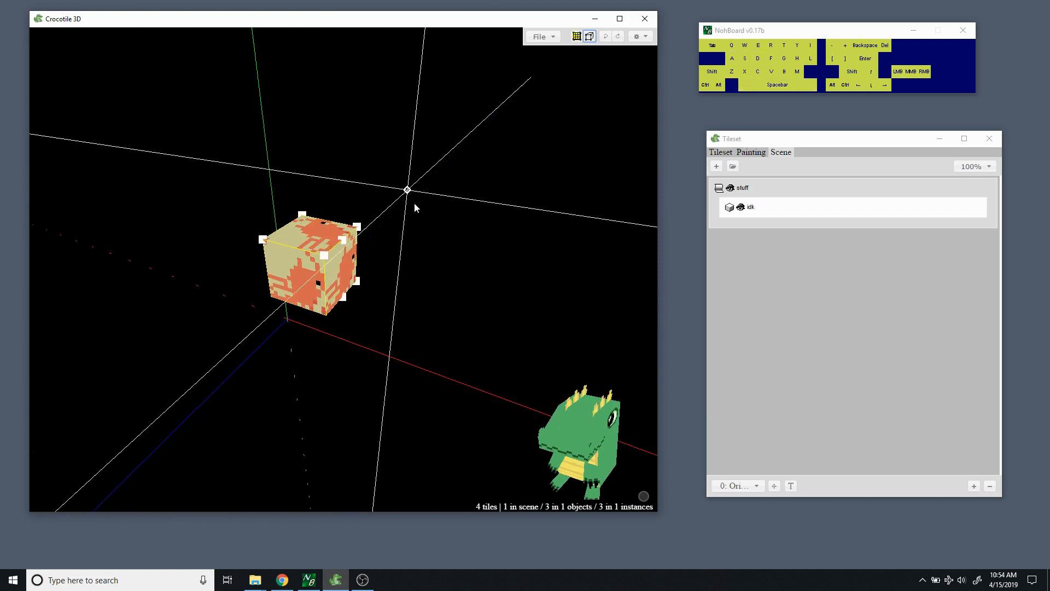
# Move the crosshair onto the cube's lower back corner on its right-hand side.
pyautogui.click(748, 486)
pyautogui.click(747, 488)
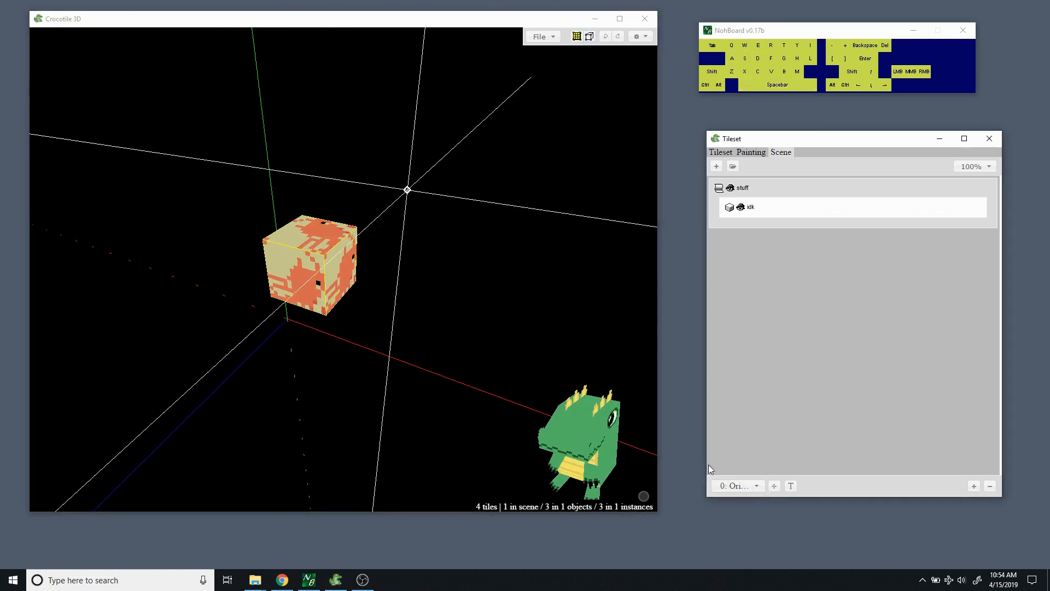
pyautogui.press('space')
pyautogui.moveTo(405, 285); pyautogui.dragTo(434, 288)
pyautogui.press('a')
pyautogui.press('space')
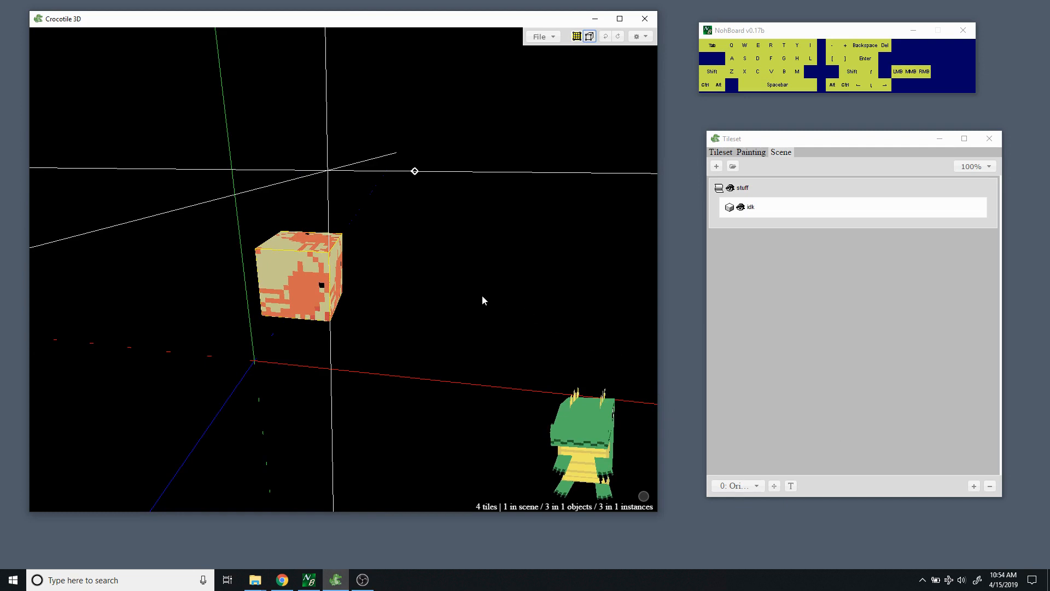
pyautogui.press('s')
pyautogui.press('s')
pyautogui.press('space')
pyautogui.press('w')
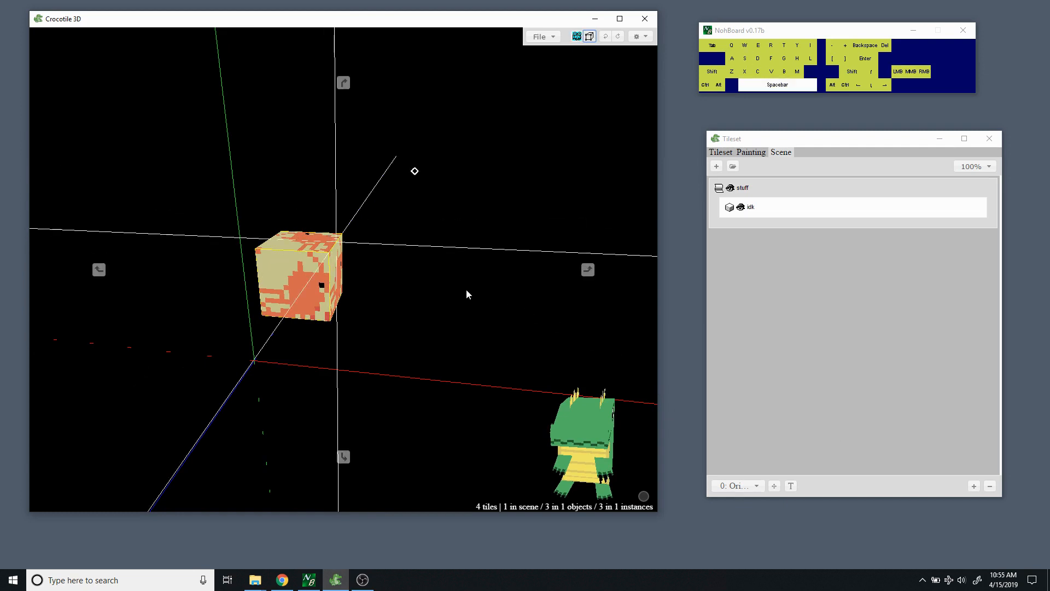
pyautogui.press('space')
pyautogui.press('d')
pyautogui.press('d')
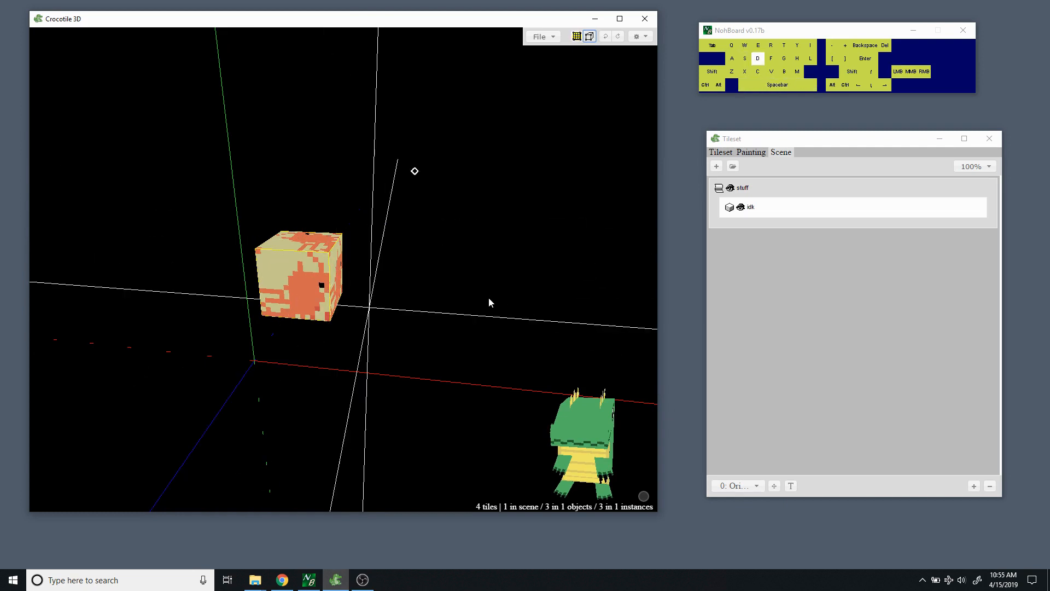
pyautogui.press('d')
pyautogui.press('space')
pyautogui.moveTo(475, 294); pyautogui.dragTo(352, 305)
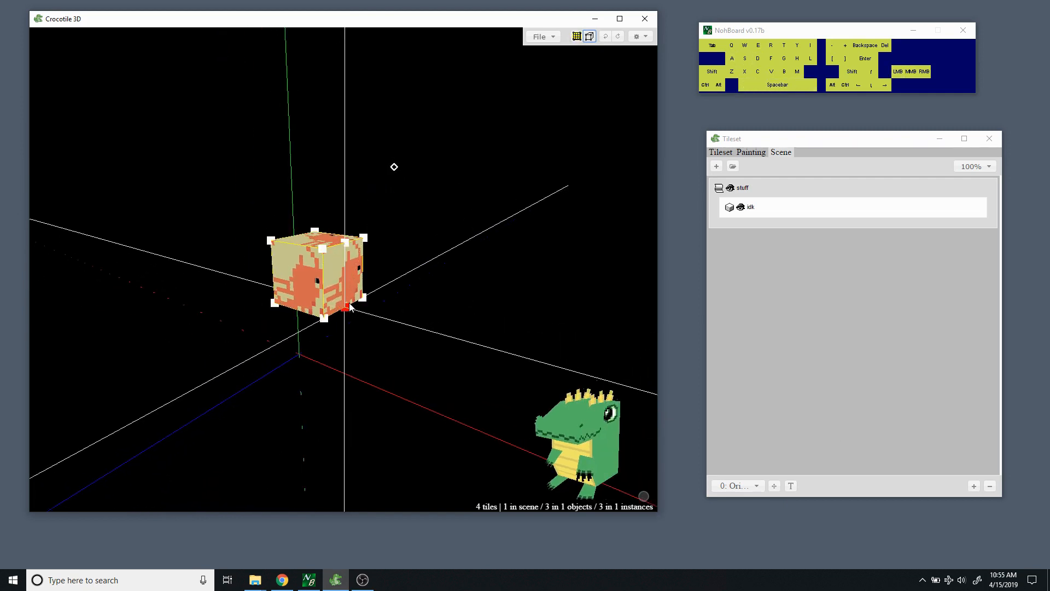
# Relocate the 0: Origin point of the idk object to the crosshair.
pyautogui.click(756, 487)
pyautogui.click(772, 486)
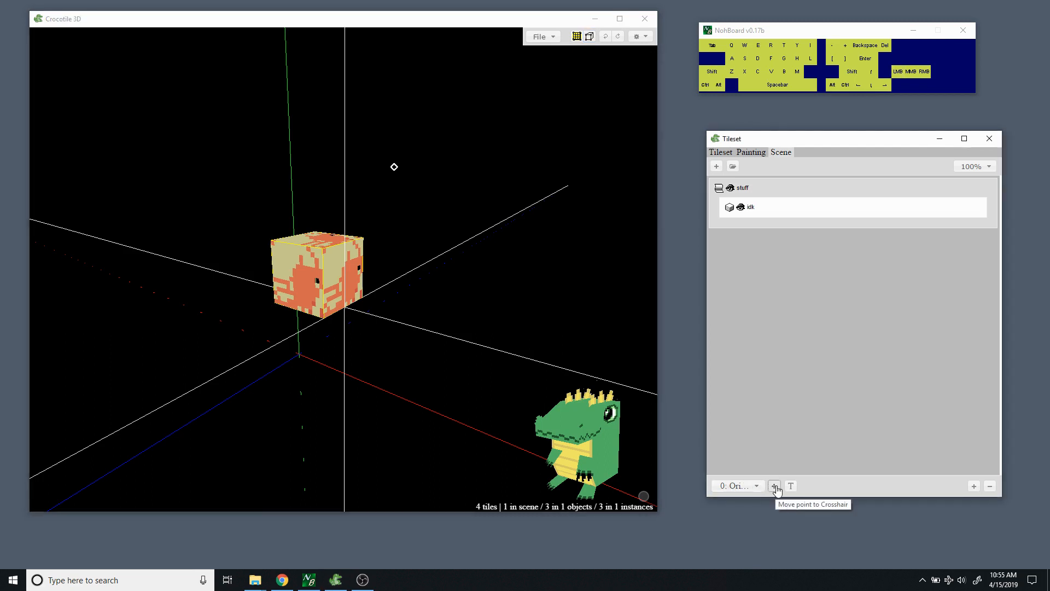
pyautogui.click(777, 489)
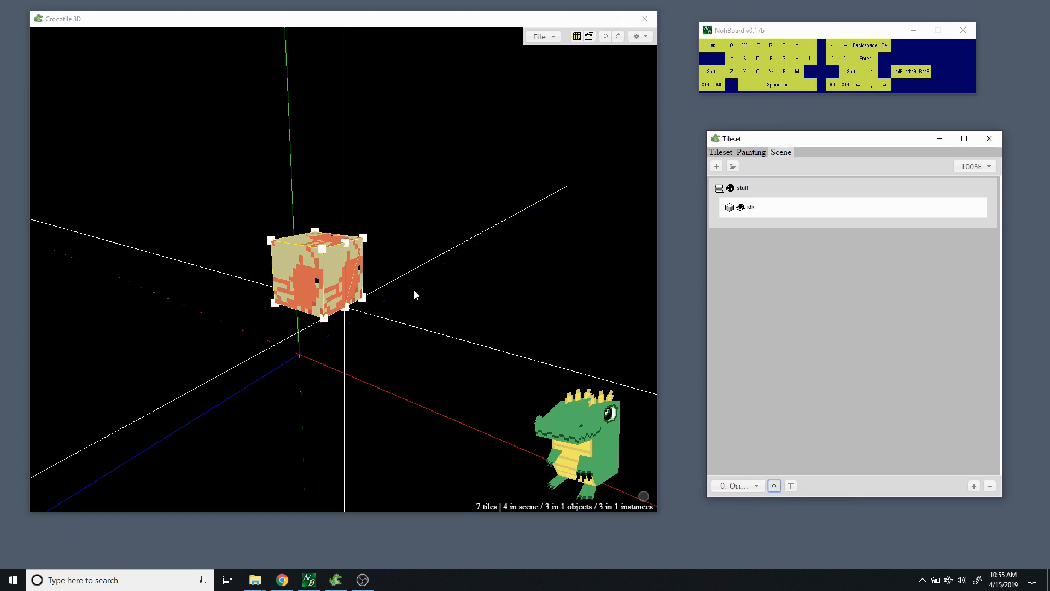
pyautogui.moveTo(402, 338); pyautogui.dragTo(426, 355)
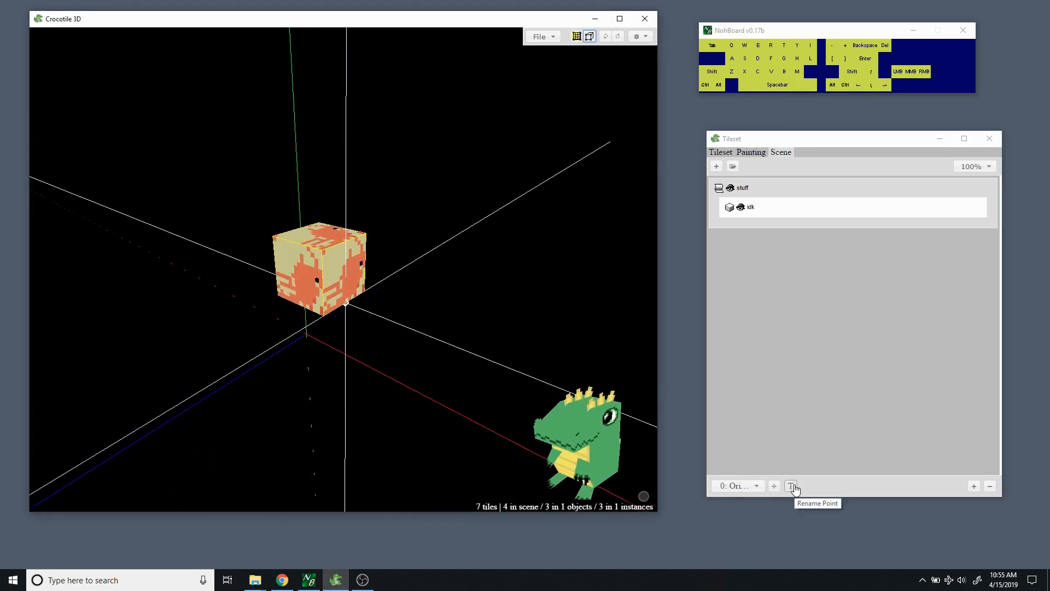
# Move the crosshair away from the origin to an empty spot beside the cube's upper right-hand edge.
pyautogui.click(973, 488)
pyautogui.press('w')
pyautogui.press('w')
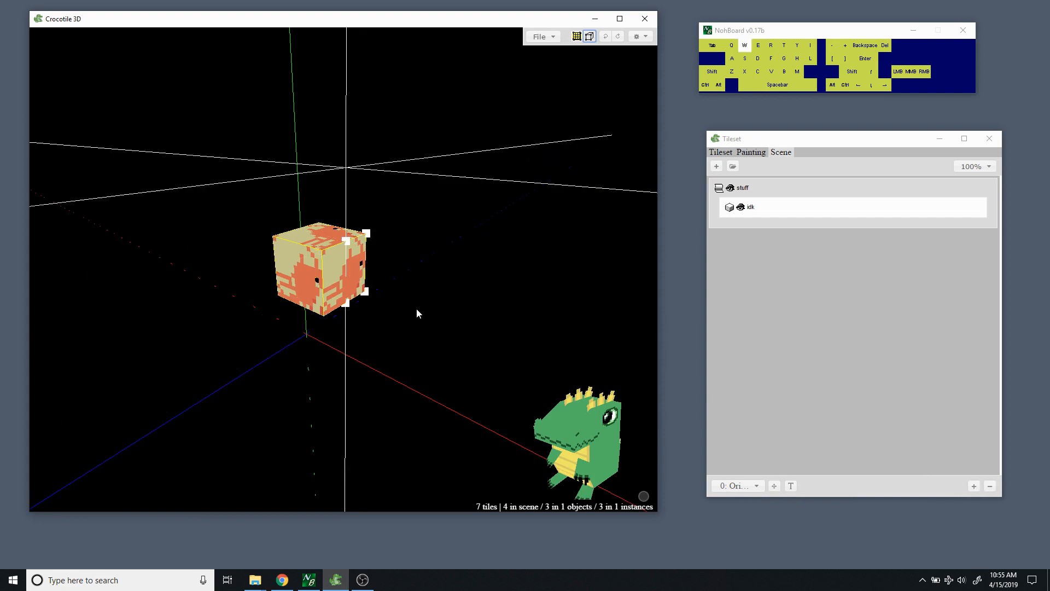
pyautogui.press('s')
pyautogui.press('s')
pyautogui.press('d')
pyautogui.press('a')
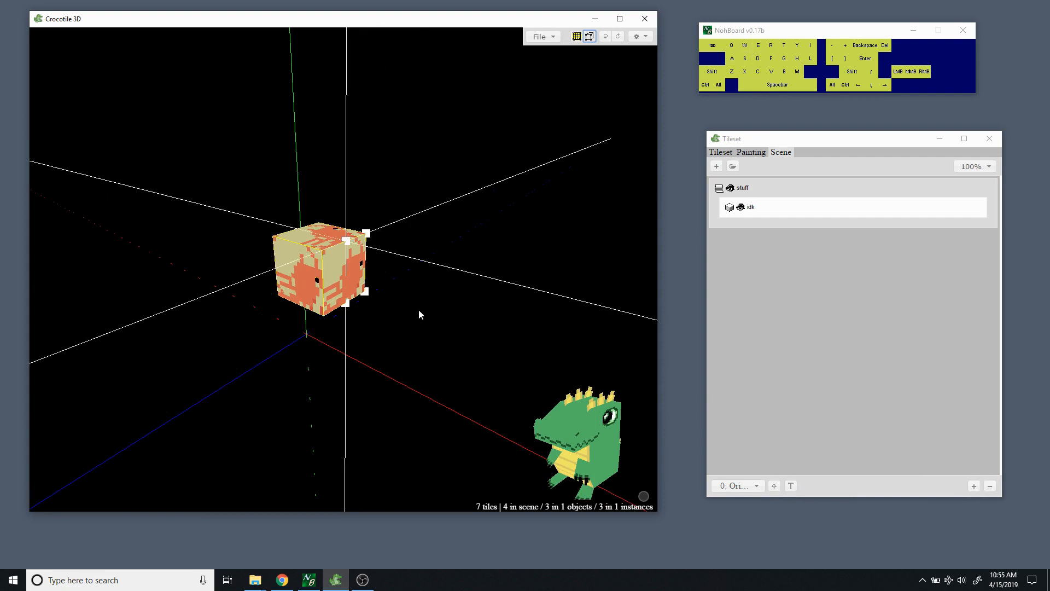
pyautogui.hotkey('space', 'w')
pyautogui.press('a')
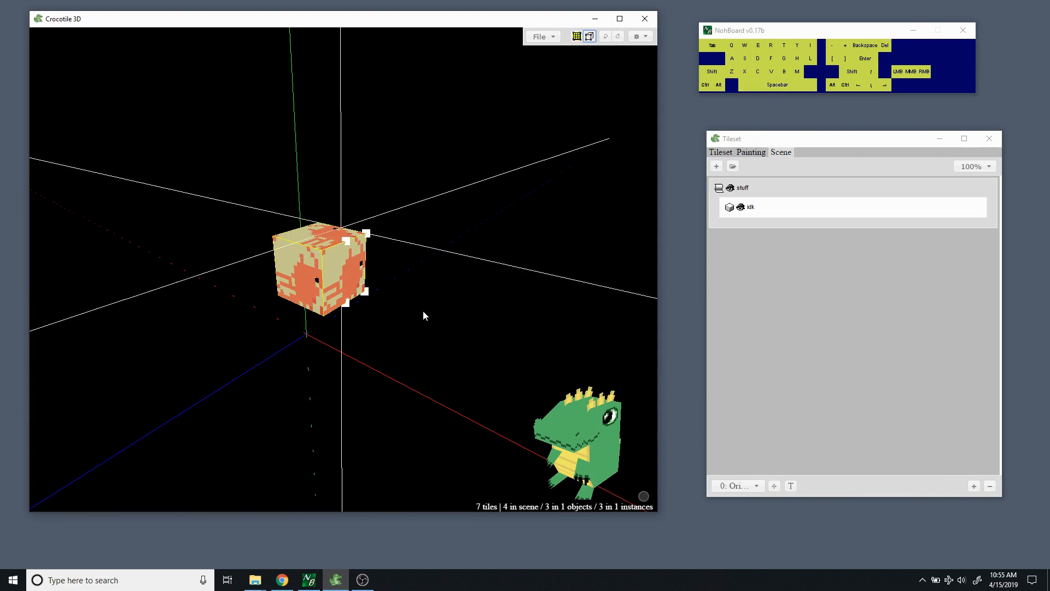
pyautogui.press('d')
pyautogui.press('d')
pyautogui.press('a')
pyautogui.press('d')
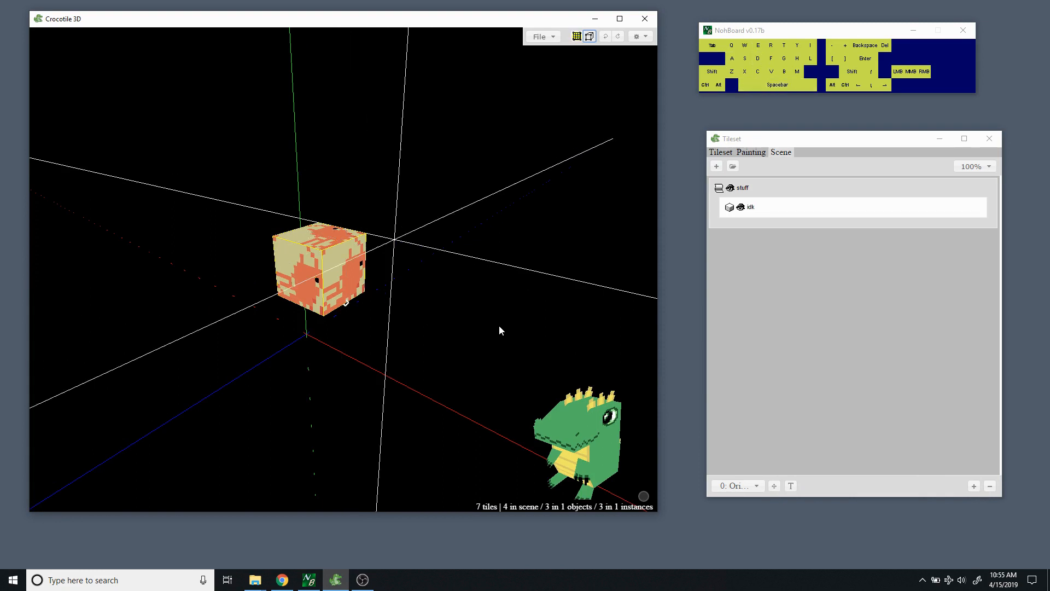
pyautogui.press('a')
pyautogui.press('d')
# Add a second point to the idk object at the crosshair and check it in the point list.
pyautogui.click(974, 486)
pyautogui.press('space')
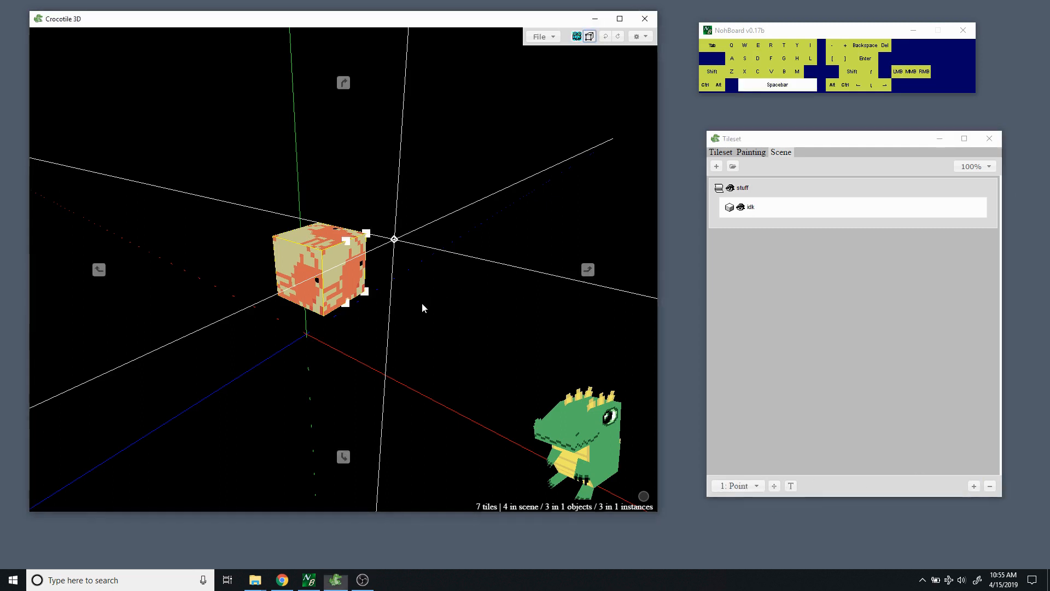
pyautogui.click(739, 486)
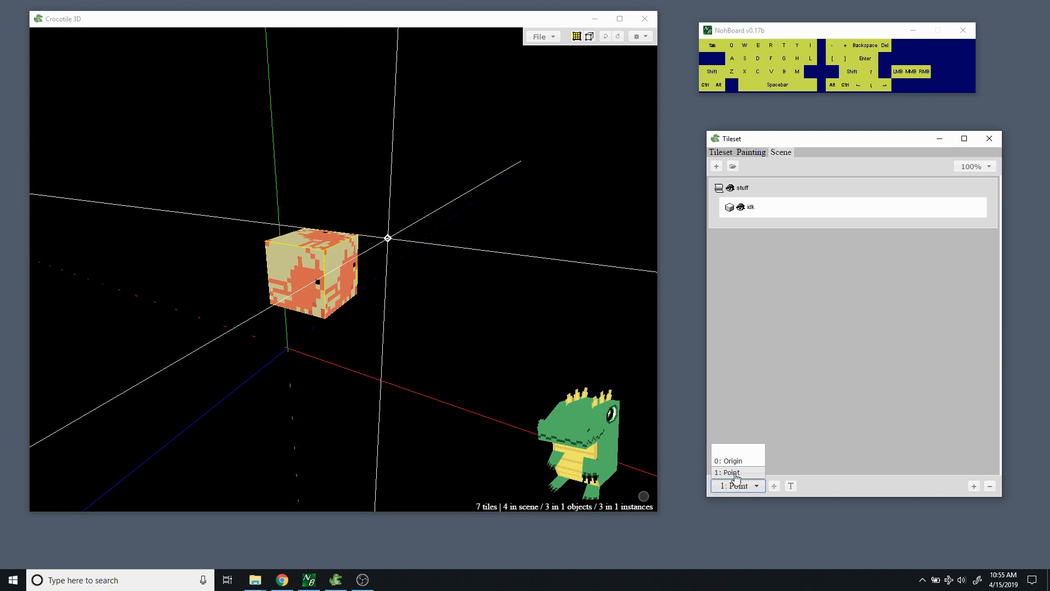
pyautogui.click(810, 486)
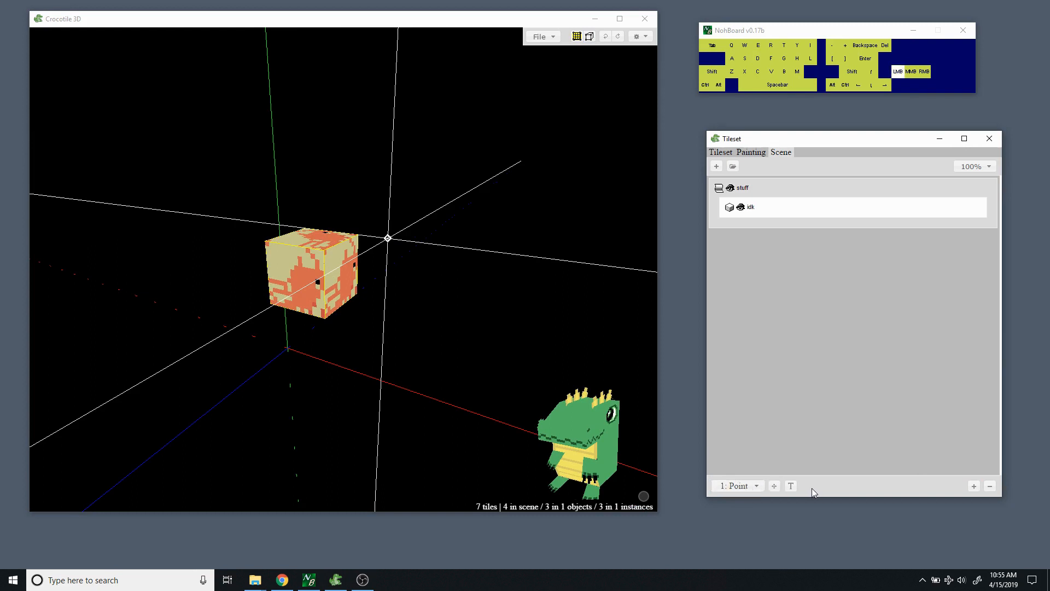
# Rename the second point of the idk object as Pointasdasd.
pyautogui.click(791, 485)
pyautogui.write('asdasd')
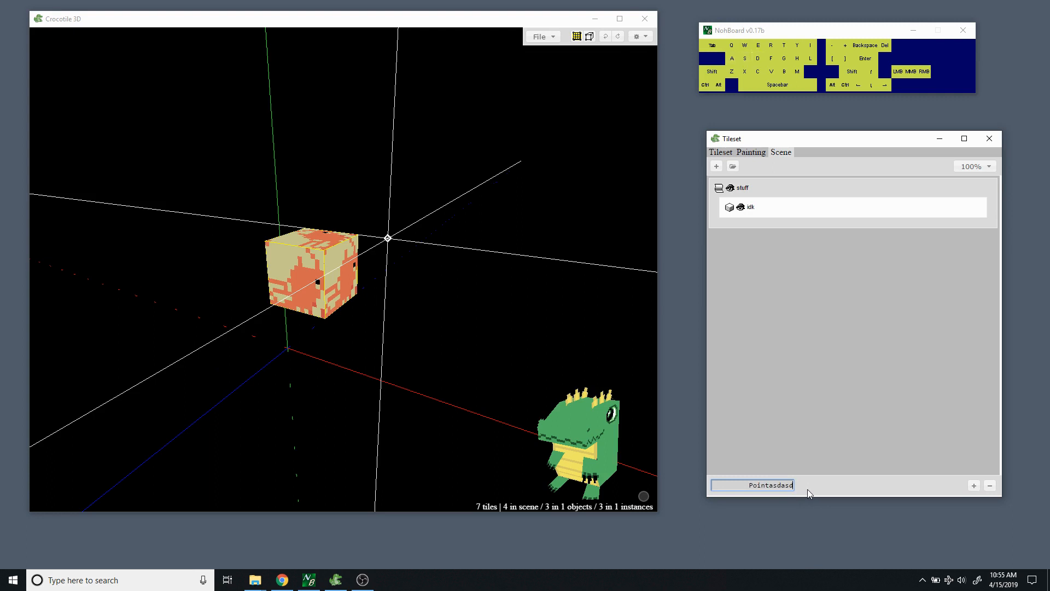
pyautogui.click(808, 488)
pyautogui.click(740, 490)
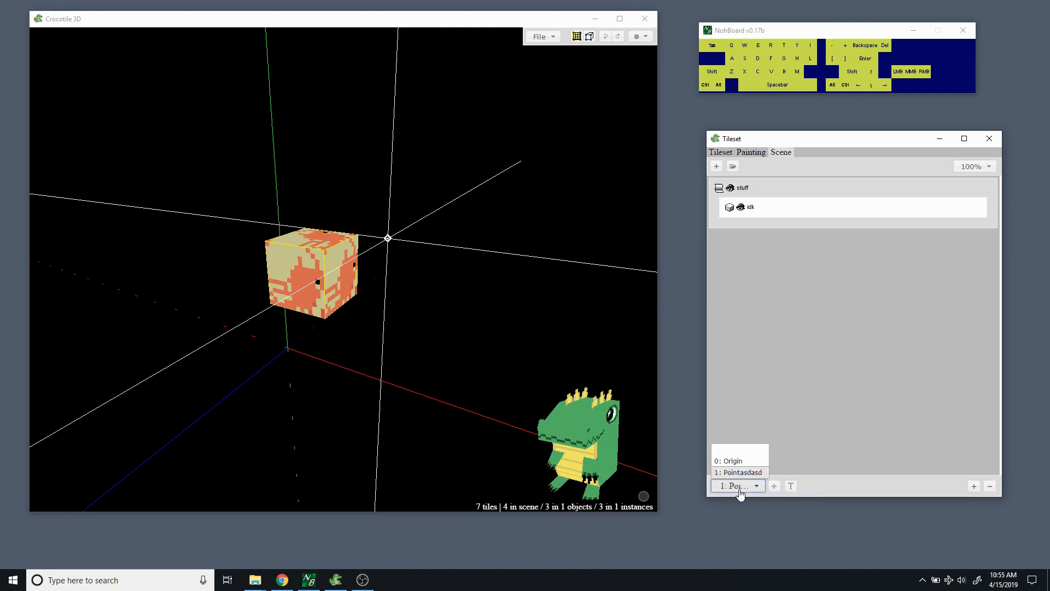
pyautogui.click(738, 486)
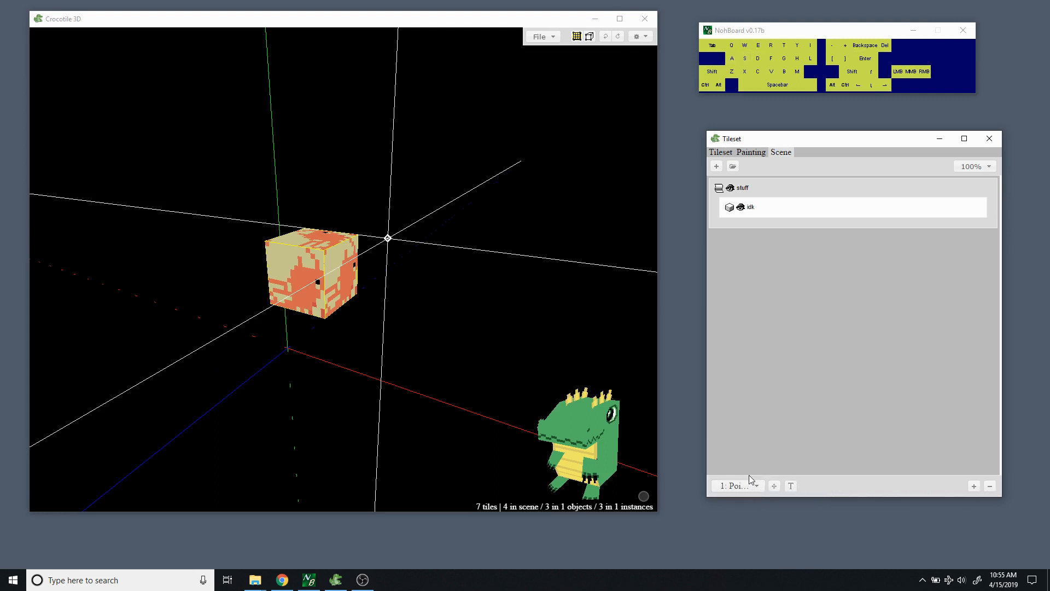
# Examine the context options available for the idk object in the scene list.
pyautogui.rightClick(753, 209)
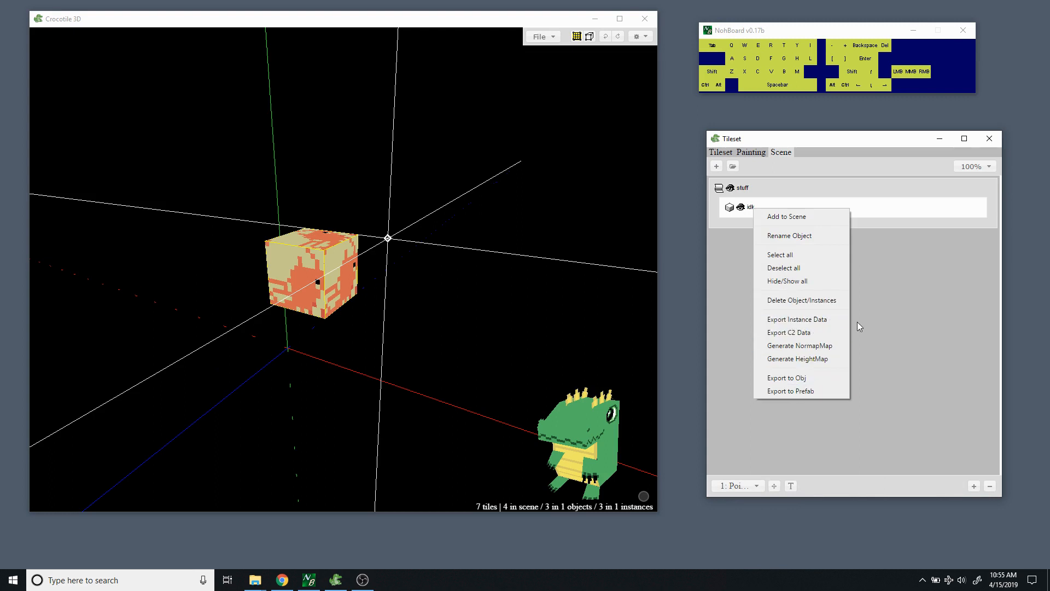
pyautogui.click(897, 304)
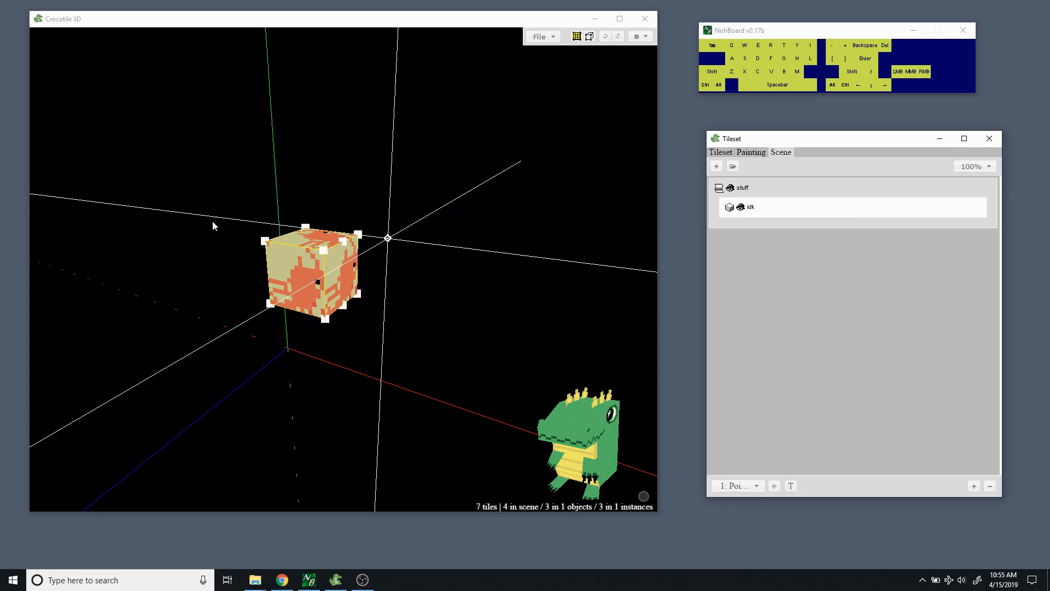
pyautogui.press('space')
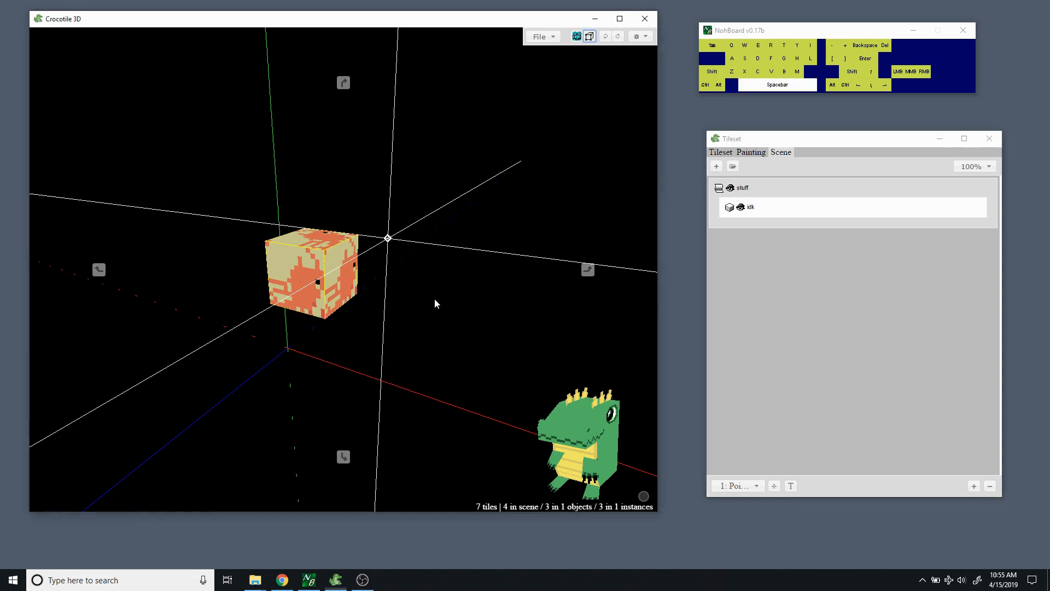
pyautogui.moveTo(436, 303); pyautogui.dragTo(361, 257)
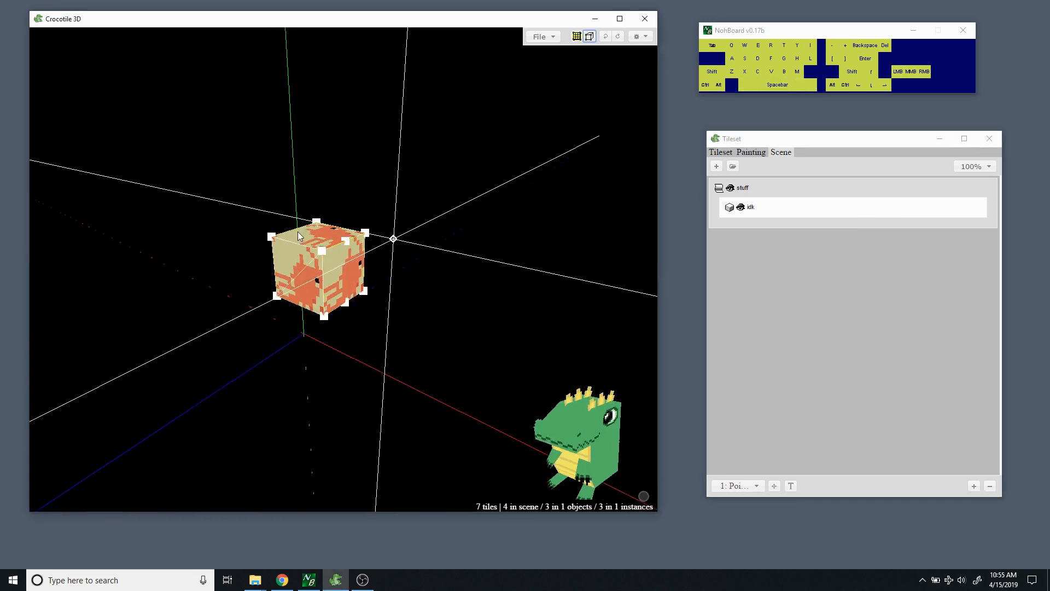
pyautogui.press('space')
pyautogui.moveTo(385, 287); pyautogui.dragTo(350, 254)
pyautogui.press('space')
pyautogui.moveTo(480, 326); pyautogui.dragTo(396, 279)
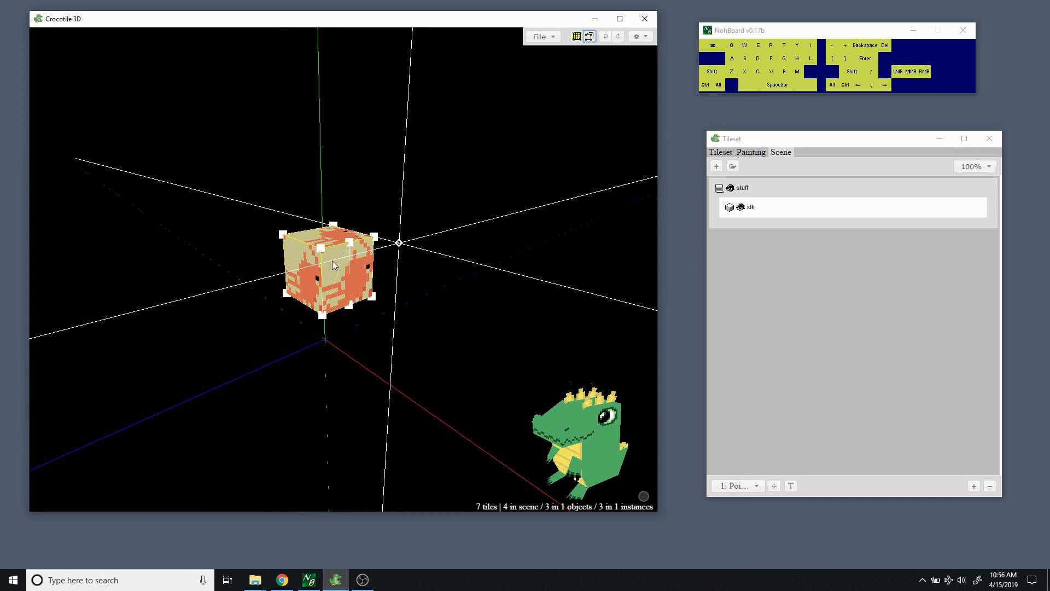
pyautogui.press('Tab')
pyautogui.press('space')
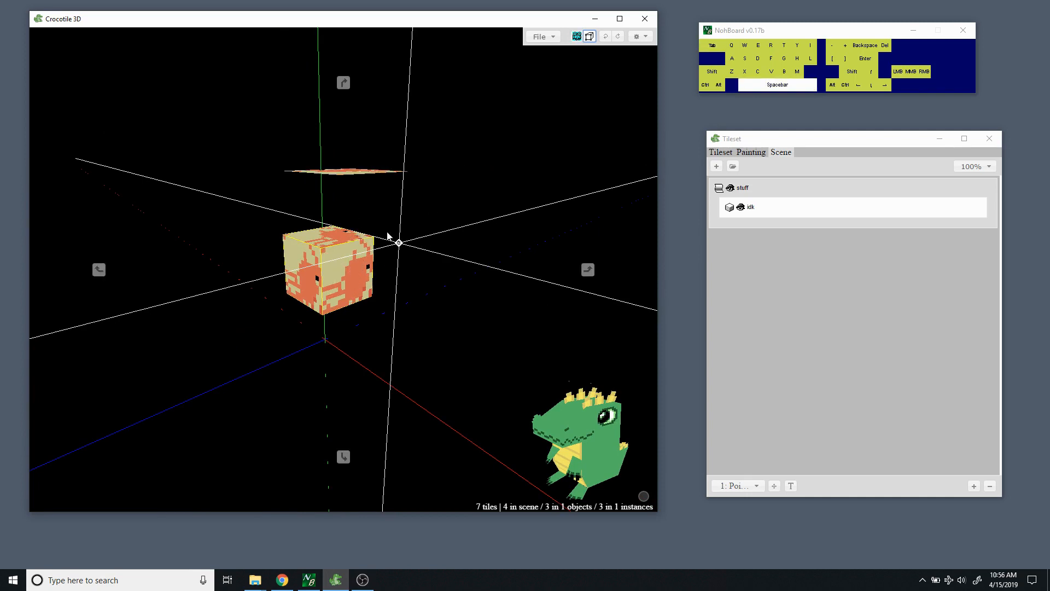
pyautogui.moveTo(388, 236)
pyautogui.mouseDown()
pyautogui.moveTo(441, 232)
pyautogui.moveTo(450, 256)
pyautogui.moveTo(388, 307)
pyautogui.moveTo(334, 262)
pyautogui.moveTo(388, 234)
pyautogui.mouseUp()
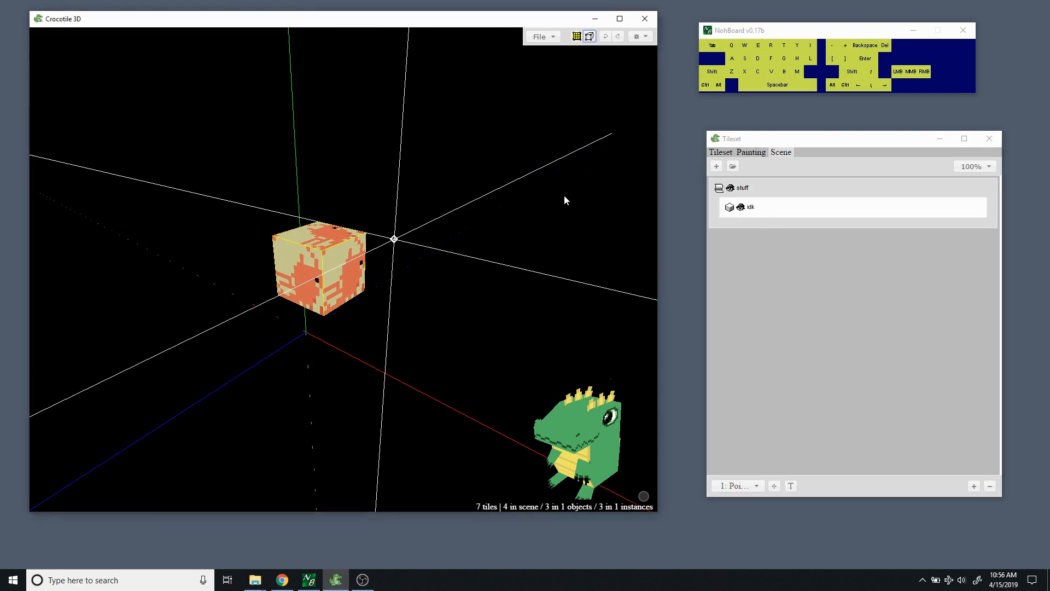
pyautogui.press('space')
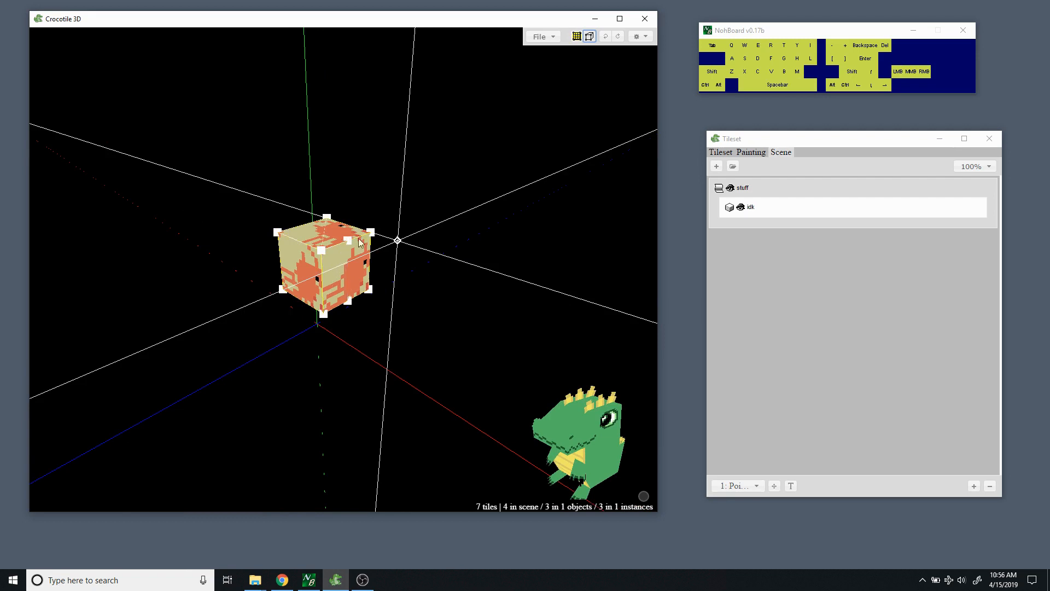
pyautogui.press('space')
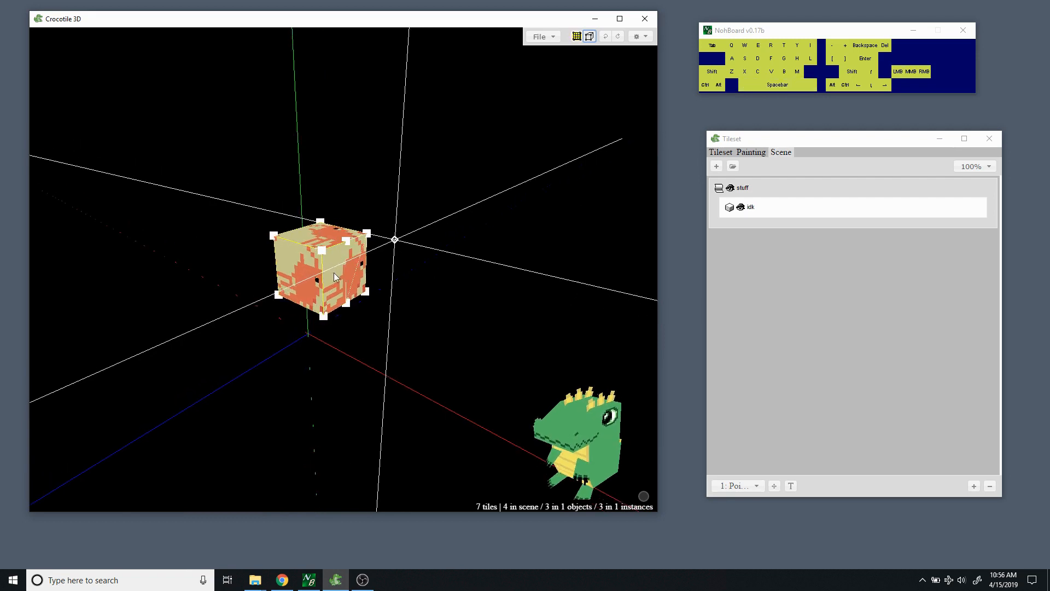
# Leave the editing of the idk object and return to editing the scene.
pyautogui.click(357, 273)
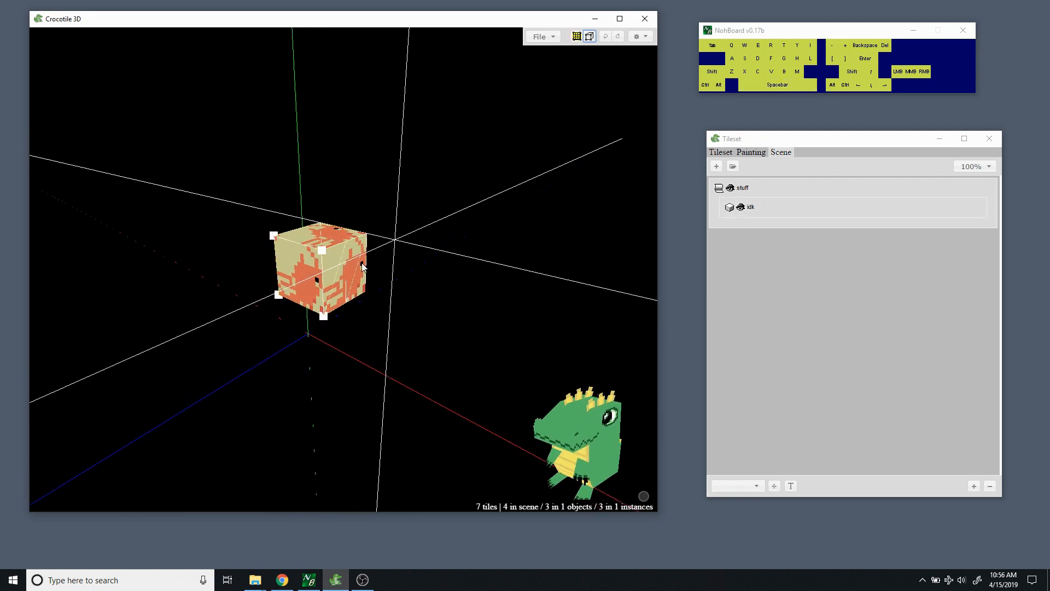
pyautogui.press('space')
pyautogui.moveTo(401, 263); pyautogui.dragTo(358, 242)
pyautogui.press('space')
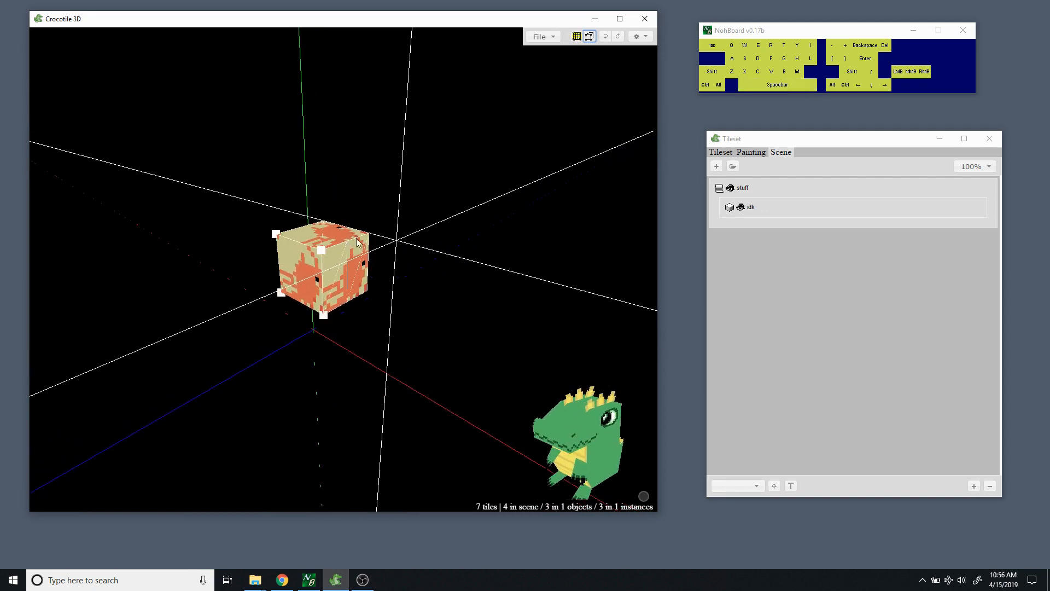
# Select the two upper vertices of the scene tile on the cube's left-hand front side and shift them outward and back.
pyautogui.press('space')
pyautogui.click(263, 221)
pyautogui.moveTo(263, 217); pyautogui.dragTo(332, 291)
pyautogui.click(322, 237)
pyautogui.click(228, 212)
pyautogui.press('a')
pyautogui.press('d')
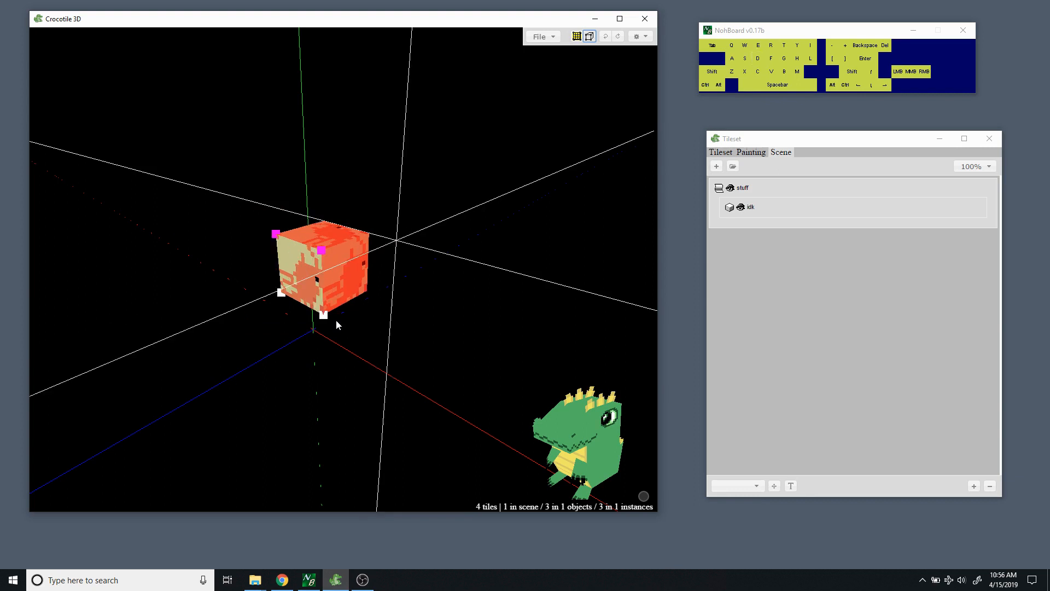
pyautogui.press('d')
pyautogui.press('a')
pyautogui.click(354, 281)
pyautogui.press('d')
pyautogui.press('a')
pyautogui.press('a')
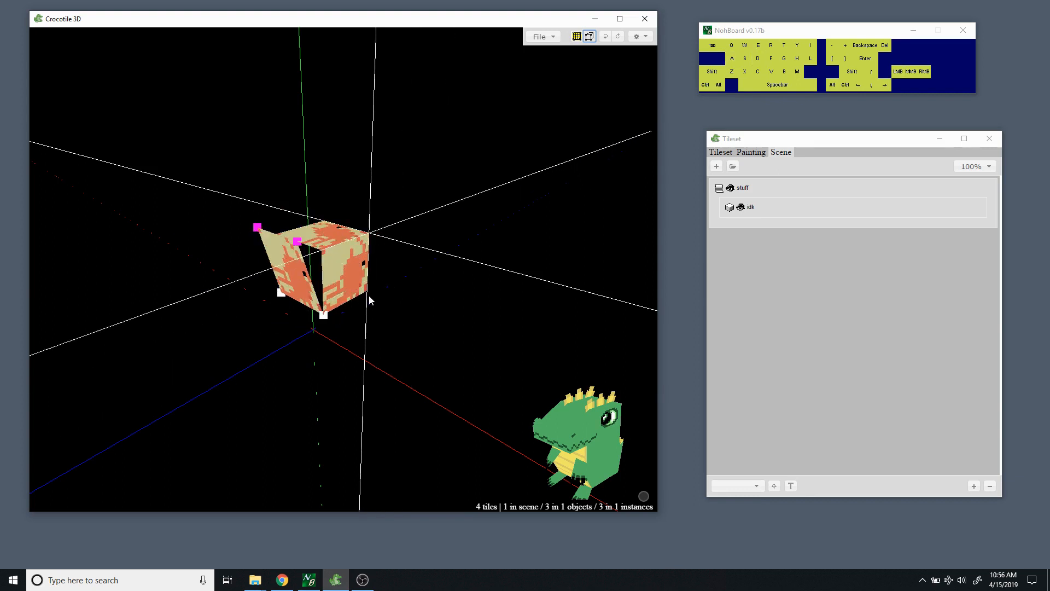
pyautogui.press('d')
pyautogui.press('s')
pyautogui.press('w')
pyautogui.hotkey('space', 's')
pyautogui.hotkey('space', 'w')
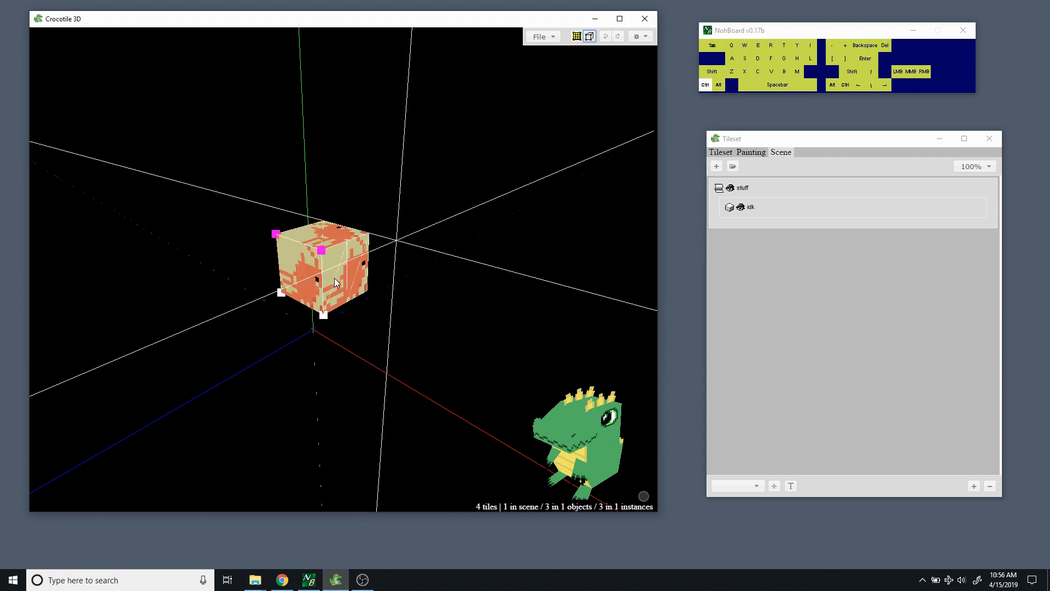
# Deselect the tile's vertices and toggle the selection of the idk instance in the 3D view.
pyautogui.hotkey('ctrl', 'd')
pyautogui.click(348, 261)
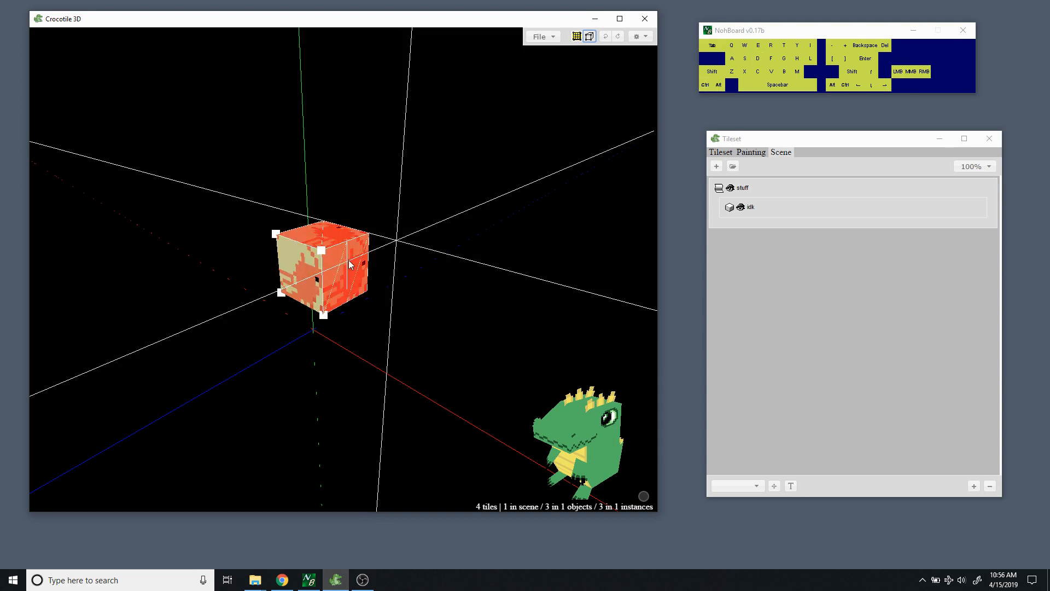
pyautogui.rightClick(349, 261)
pyautogui.click(365, 244)
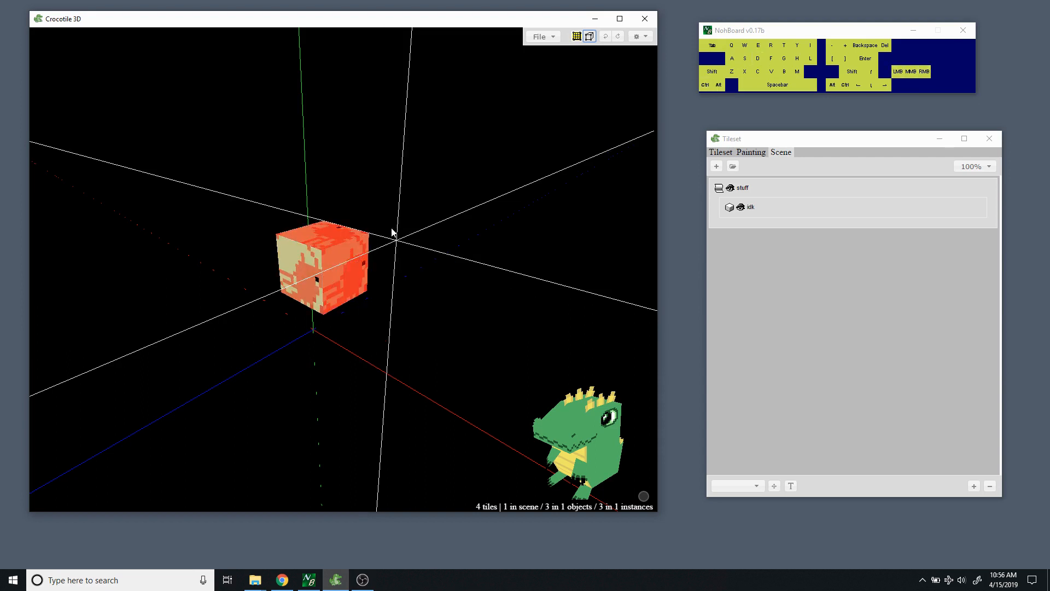
pyautogui.click(345, 256)
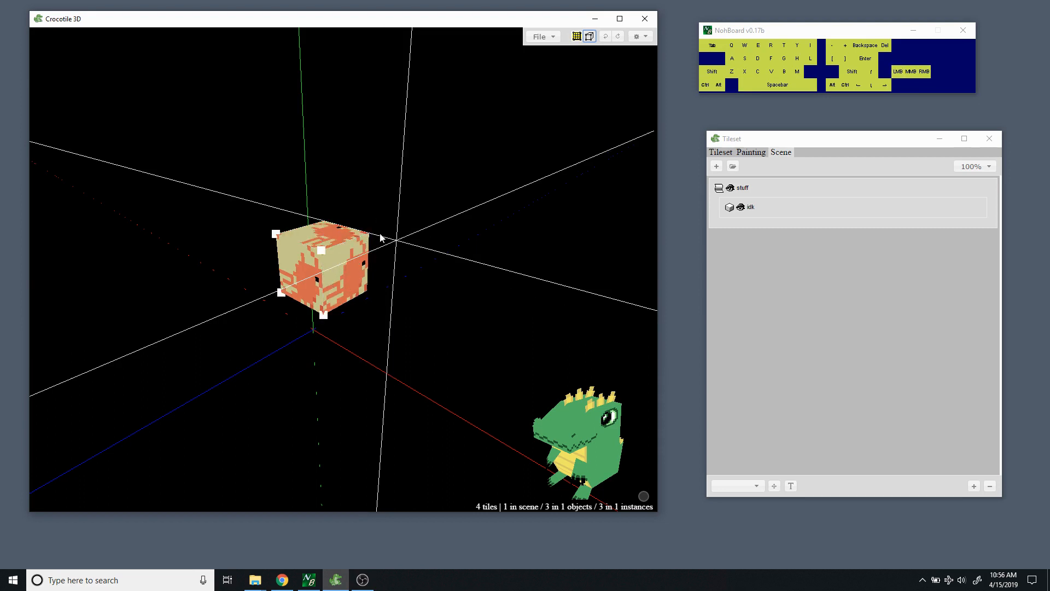
# Place four more instances of the idk object at different spots around the cube.
pyautogui.press('space')
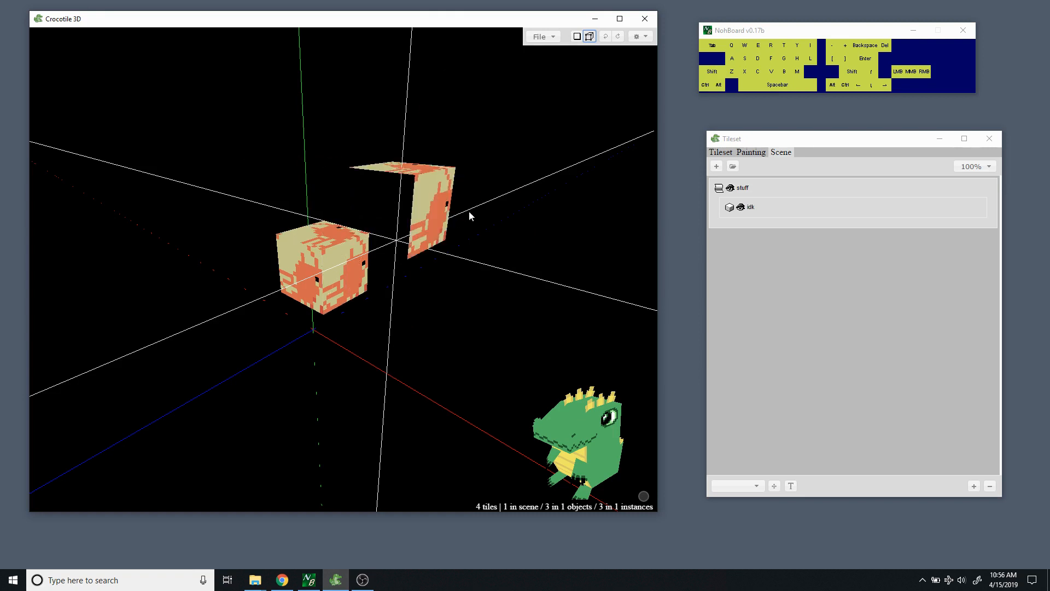
pyautogui.click(504, 218)
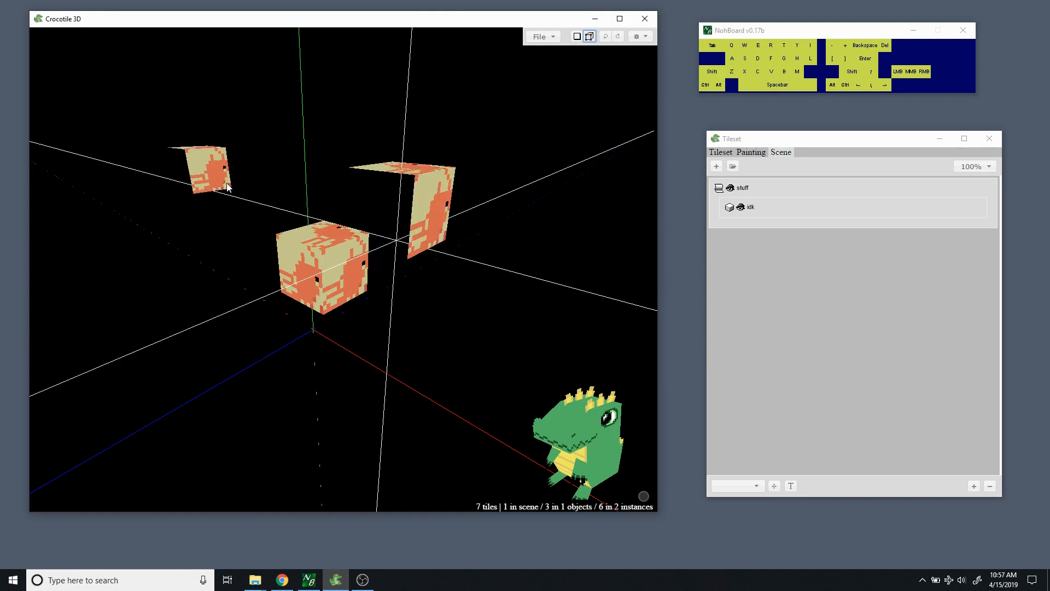
pyautogui.press('space')
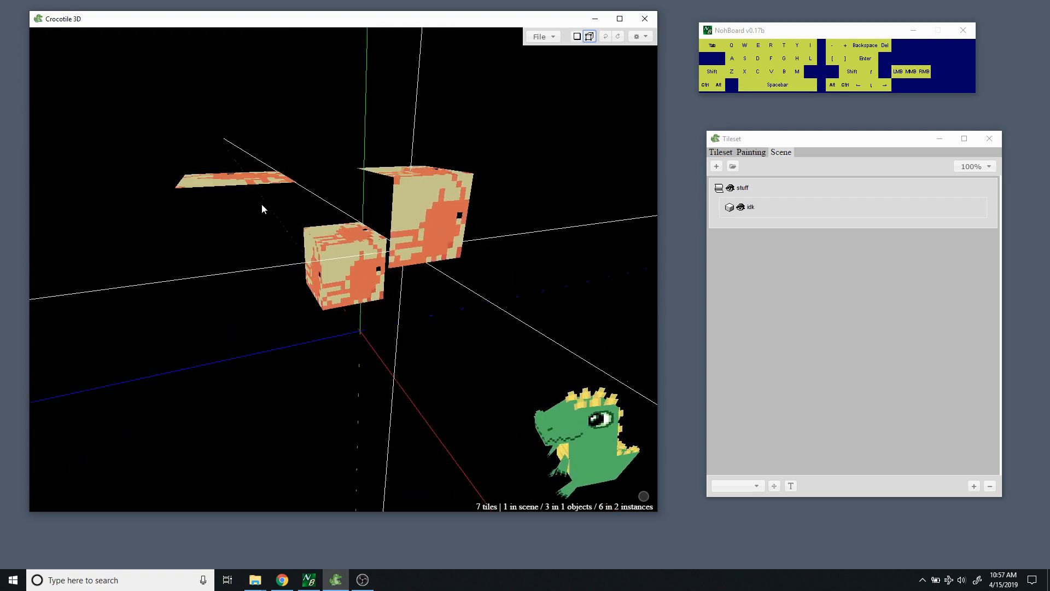
pyautogui.press('space')
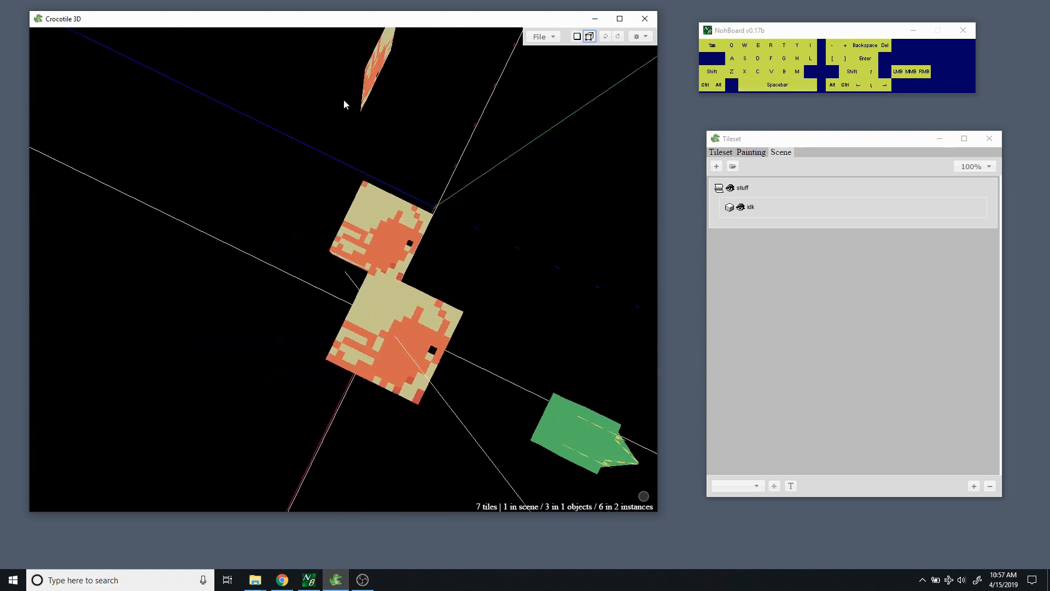
pyautogui.press('space')
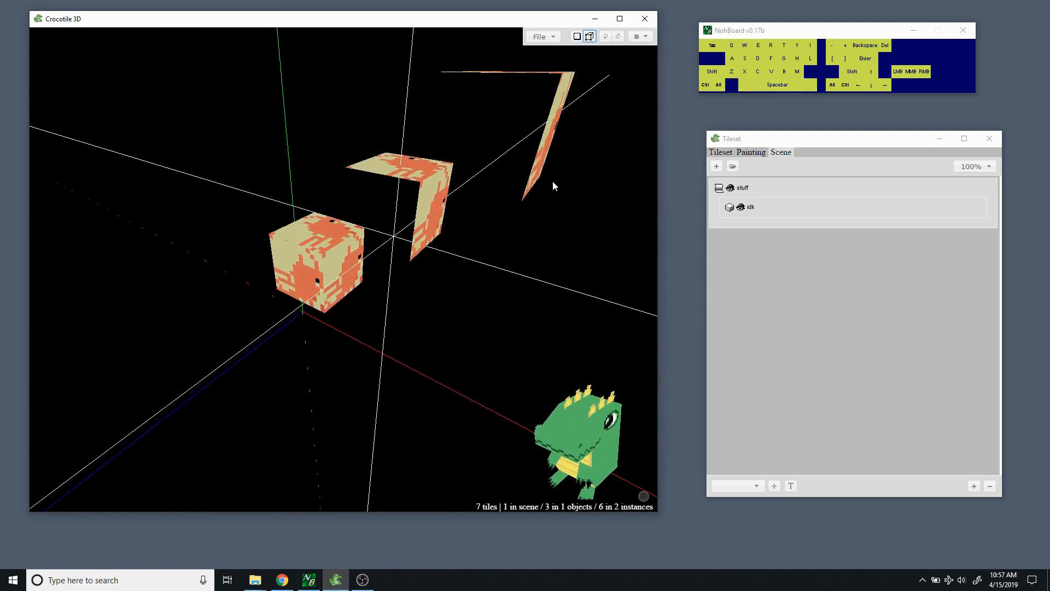
pyautogui.click(554, 192)
pyautogui.press('space')
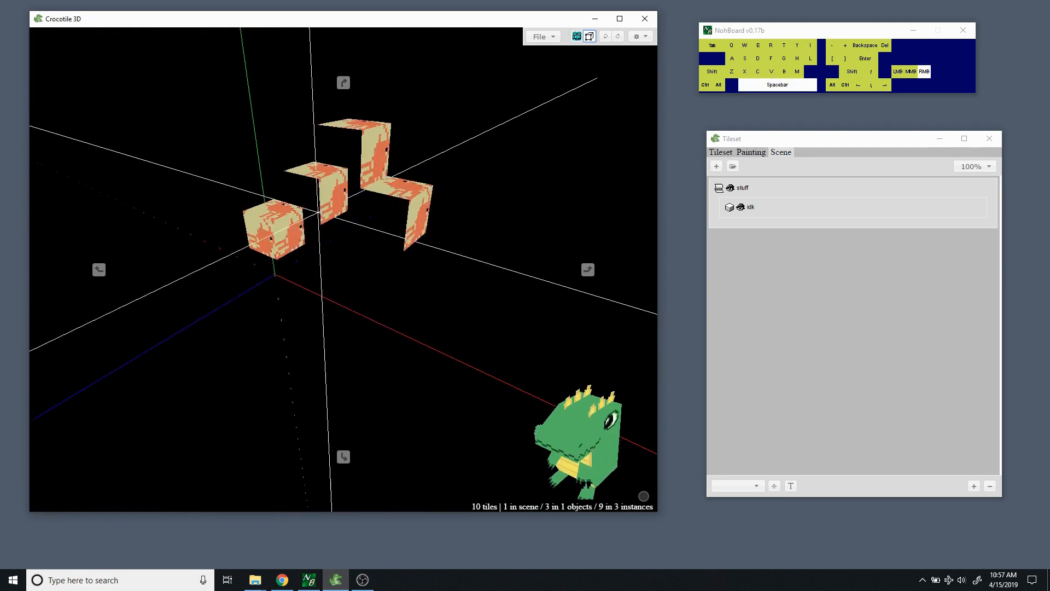
pyautogui.press('space')
pyautogui.click(484, 215)
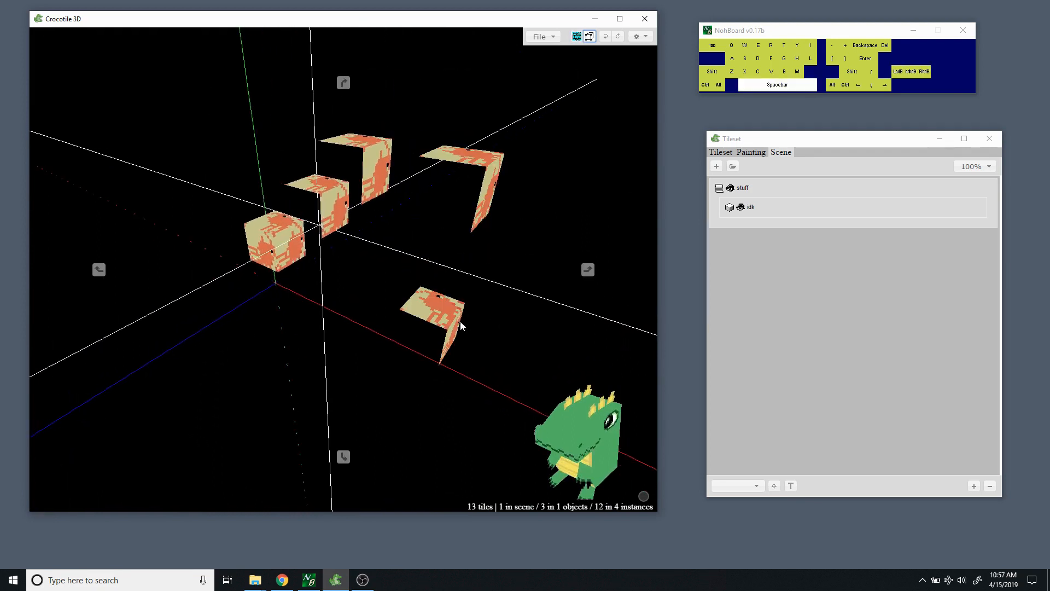
pyautogui.click(438, 128)
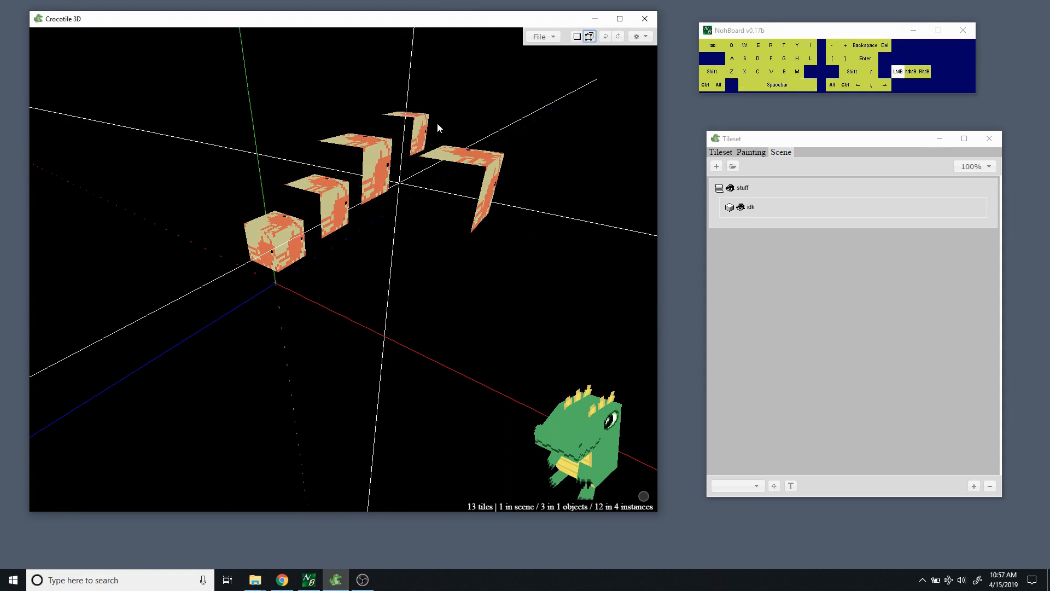
pyautogui.click(448, 295)
# Select different idk instances one at a time in the 3D view, ending on the cube's instance.
pyautogui.click(376, 177)
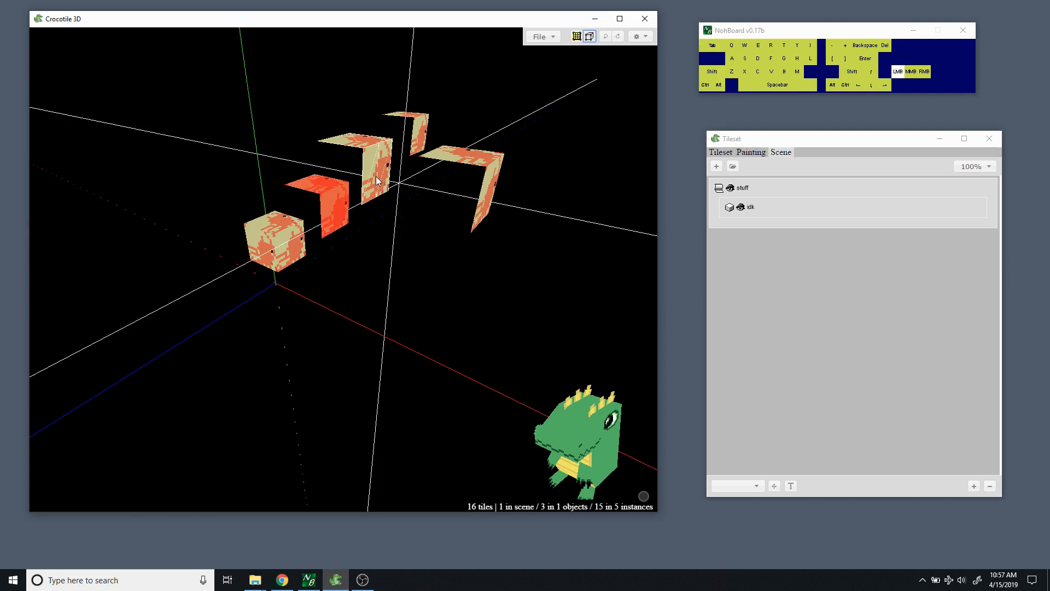
pyautogui.click(378, 178)
pyautogui.click(331, 209)
pyautogui.click(285, 235)
pyautogui.click(290, 237)
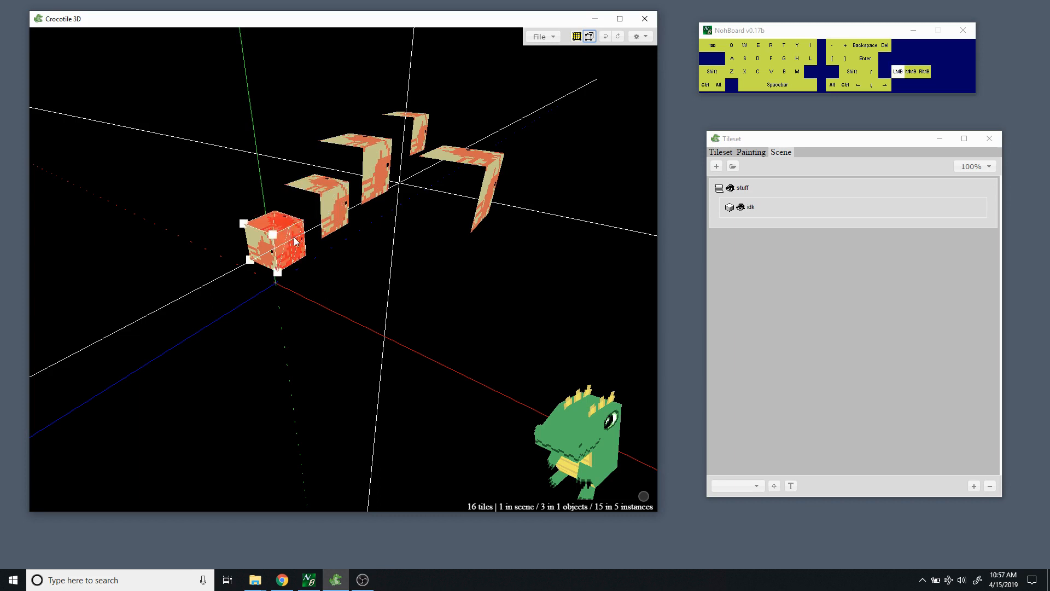
# Add the large rear instance to the cube's selected instance, shift both up and back down, and clear the selection.
pyautogui.click(374, 181)
pyautogui.press('r')
pyautogui.press('w')
pyautogui.press('s')
pyautogui.press('s')
pyautogui.press('s')
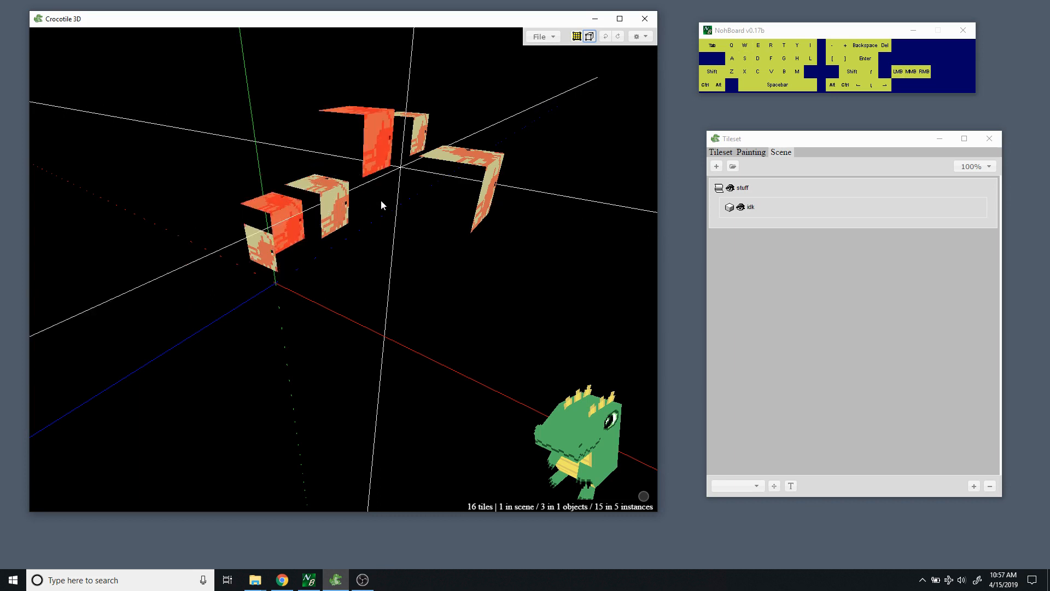
pyautogui.press('w')
pyautogui.press('w')
pyautogui.press('s')
pyautogui.click(281, 241)
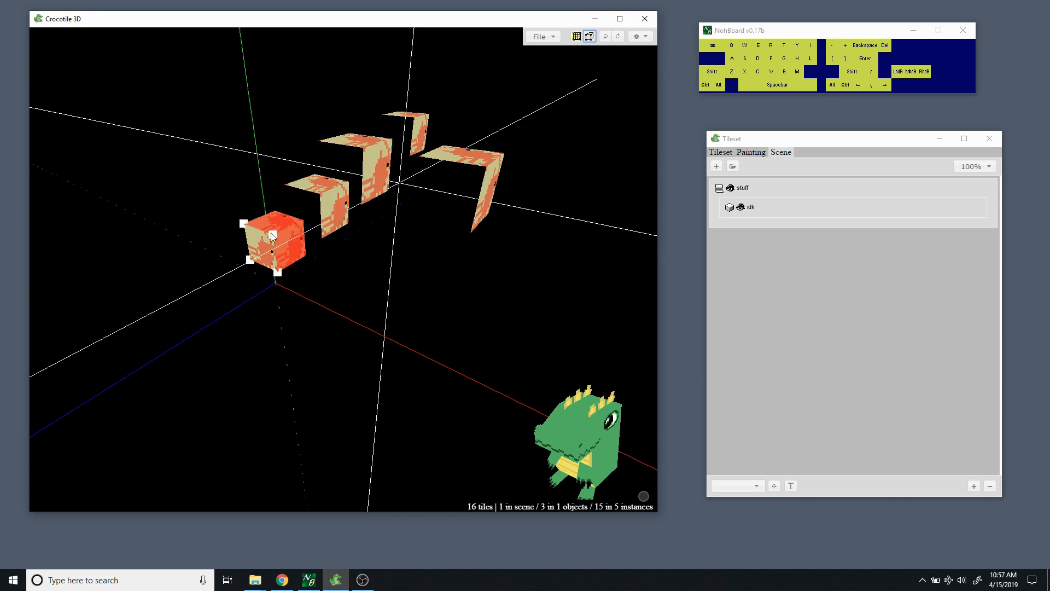
pyautogui.click(289, 240)
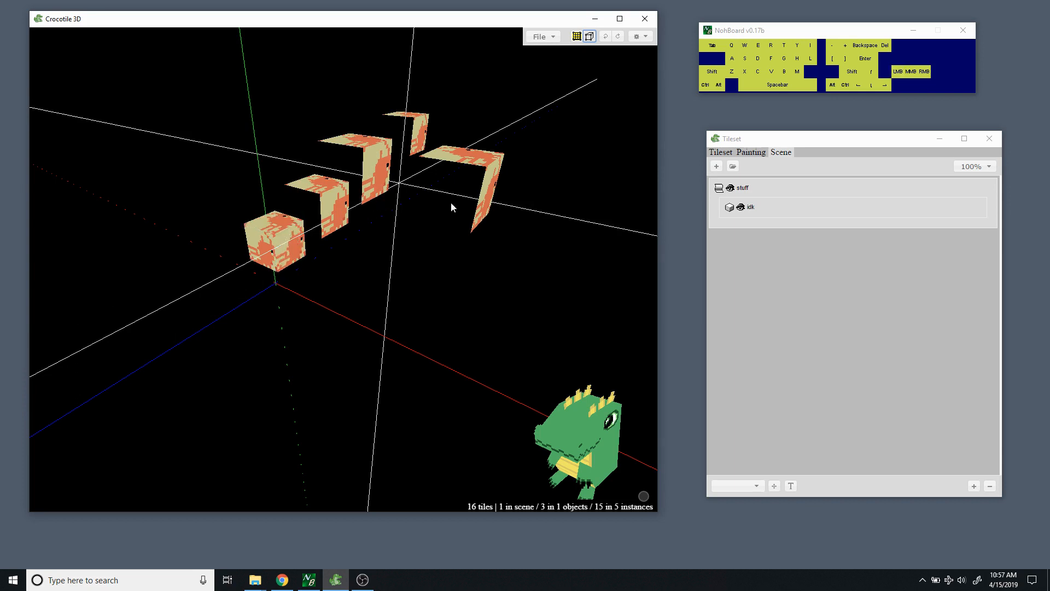
# Select the nearest standalone idk instance and open it for editing.
pyautogui.click(488, 176)
pyautogui.press('space')
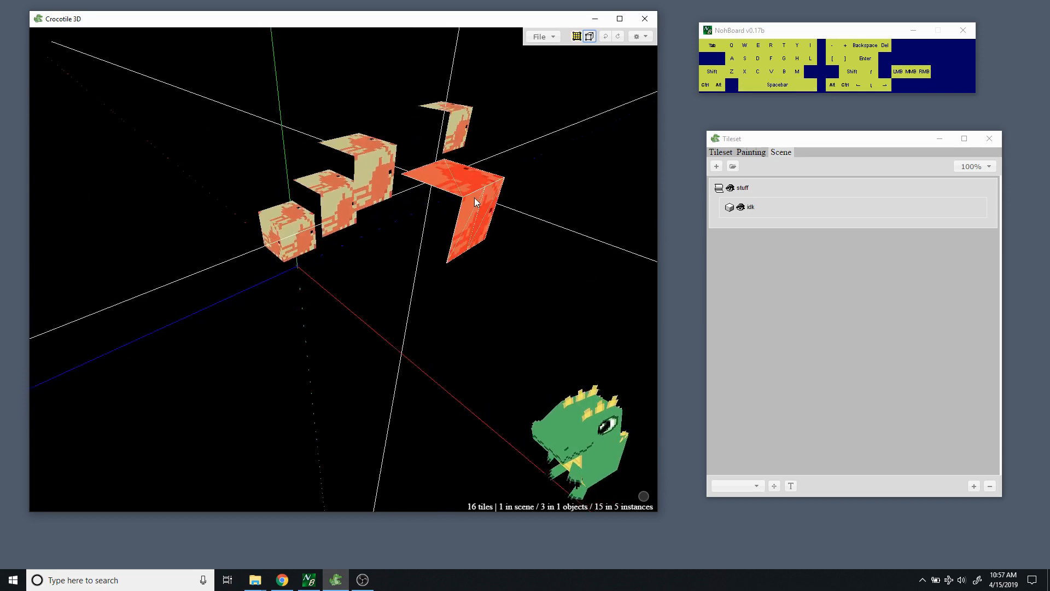
pyautogui.rightClick(482, 205)
pyautogui.click(492, 207)
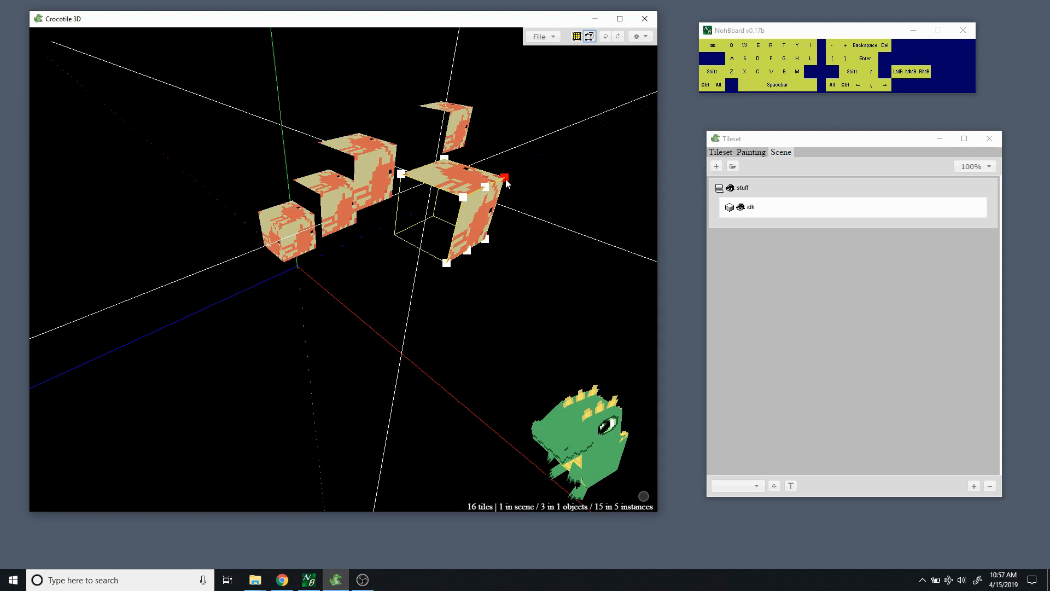
# Select the opened instance's outer upper corner vertex and pull it far outward and away.
pyautogui.click(507, 183)
pyautogui.press('d')
pyautogui.press('d')
pyautogui.press('d')
pyautogui.press('w')
pyautogui.press('w')
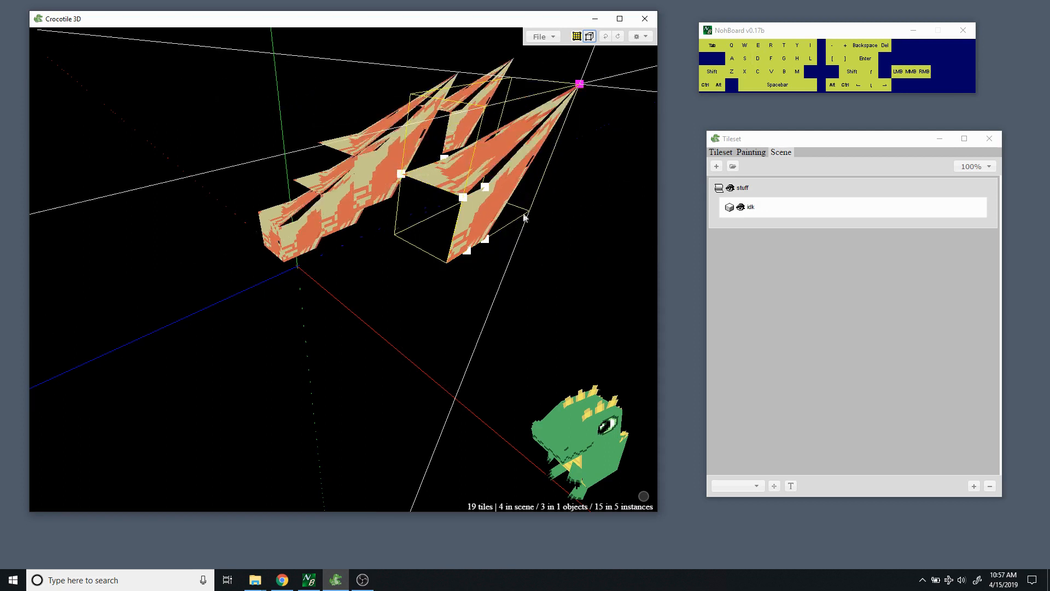
# Move the stretched corner vertex back to its original place on the instance.
pyautogui.press('a')
pyautogui.press('s')
pyautogui.press('a')
pyautogui.press('a')
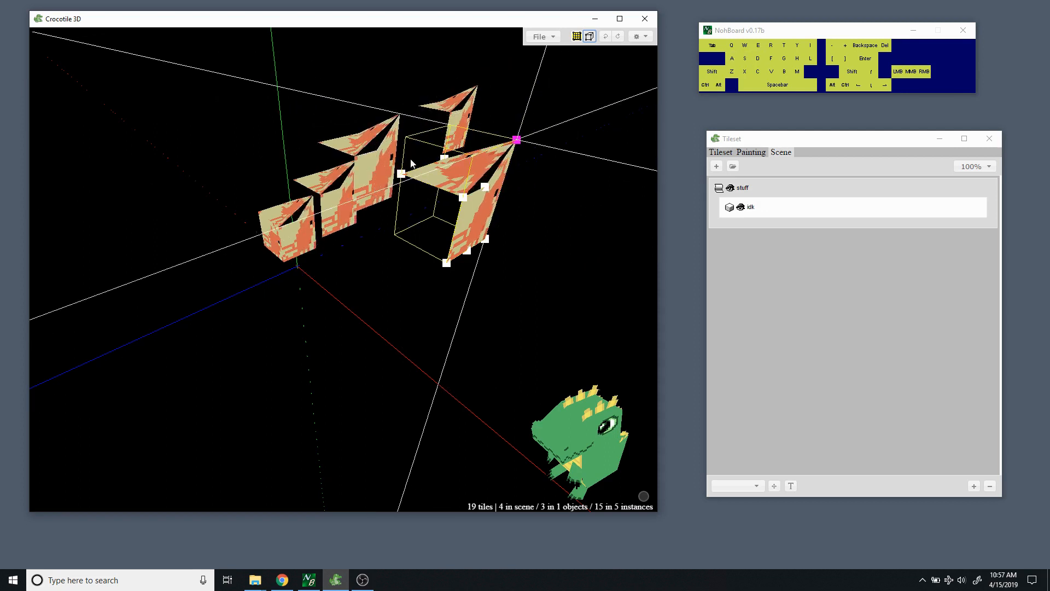
pyautogui.press('s')
pyautogui.press('d')
pyautogui.press('a')
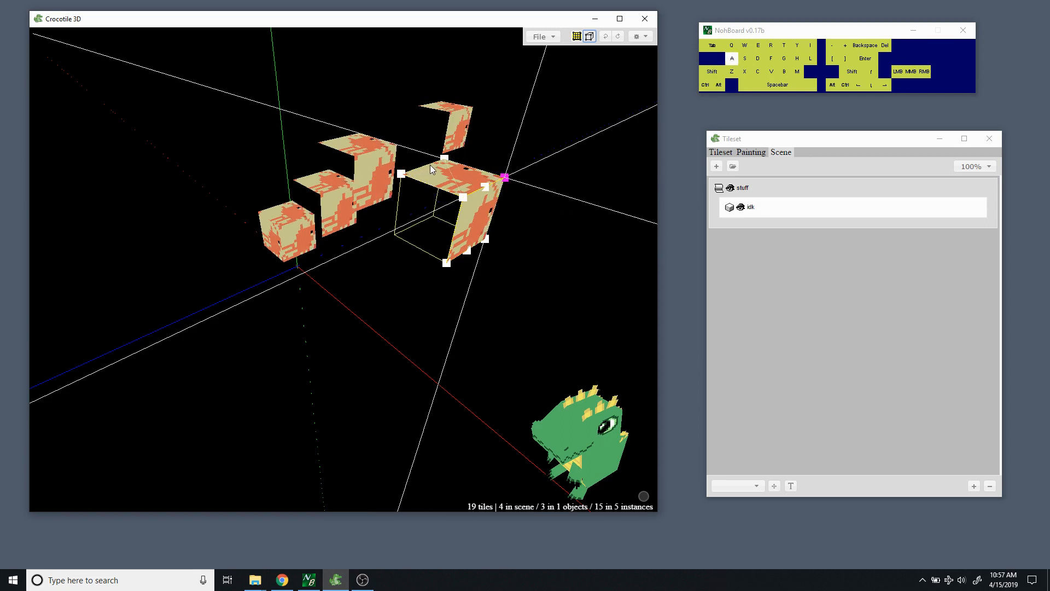
# Nudge the same corner vertex slightly outward and back in to show all instances updating.
pyautogui.press('d')
pyautogui.press('w')
pyautogui.press('s')
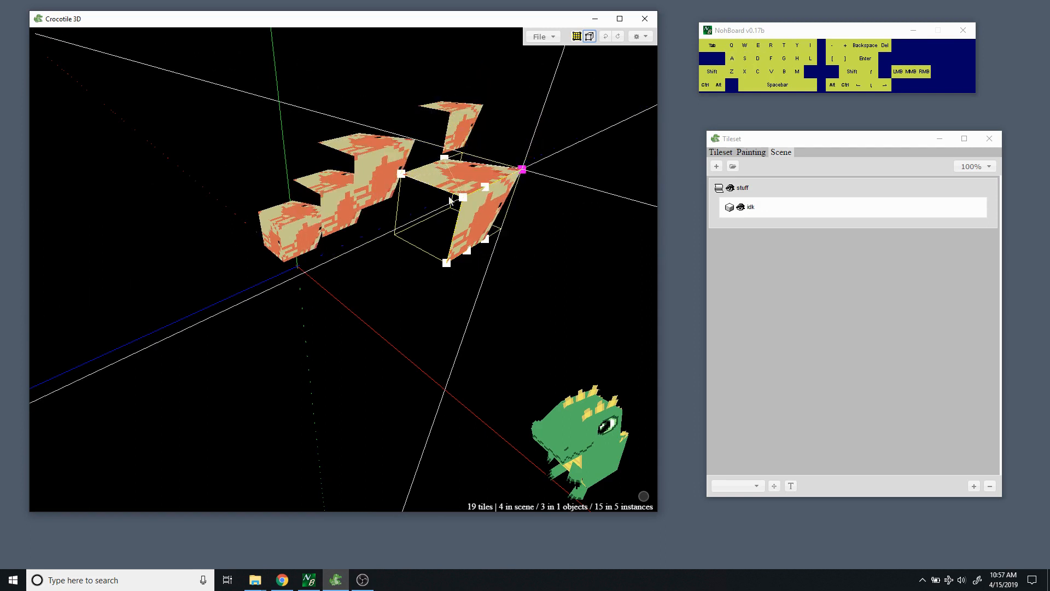
pyautogui.press('s')
pyautogui.press('a')
pyautogui.press('w')
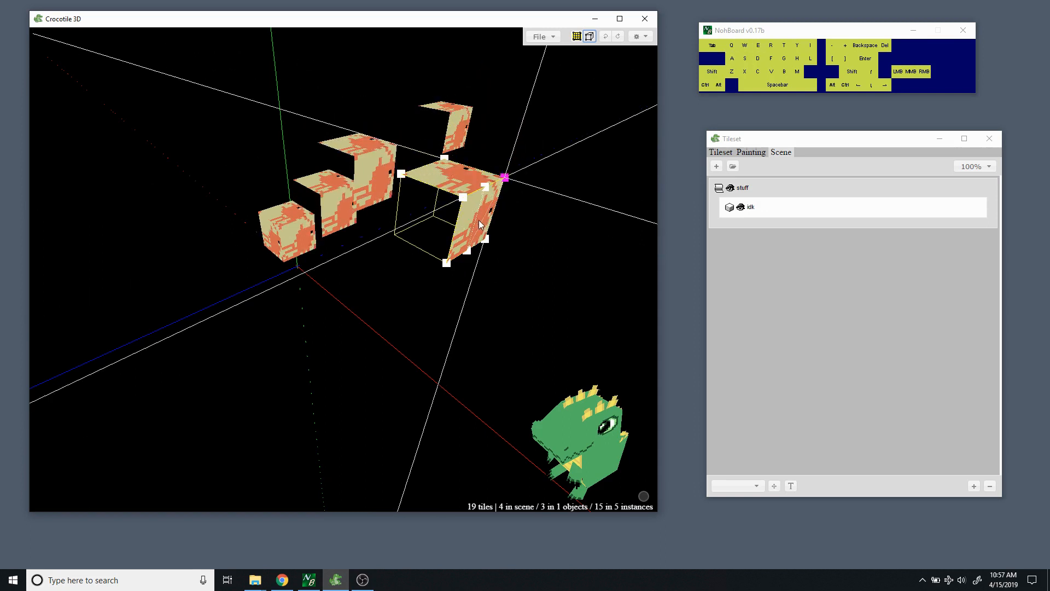
# Raise the rear corner vertex of the instance's top tile into a peak and leave the instance editing.
pyautogui.press('space')
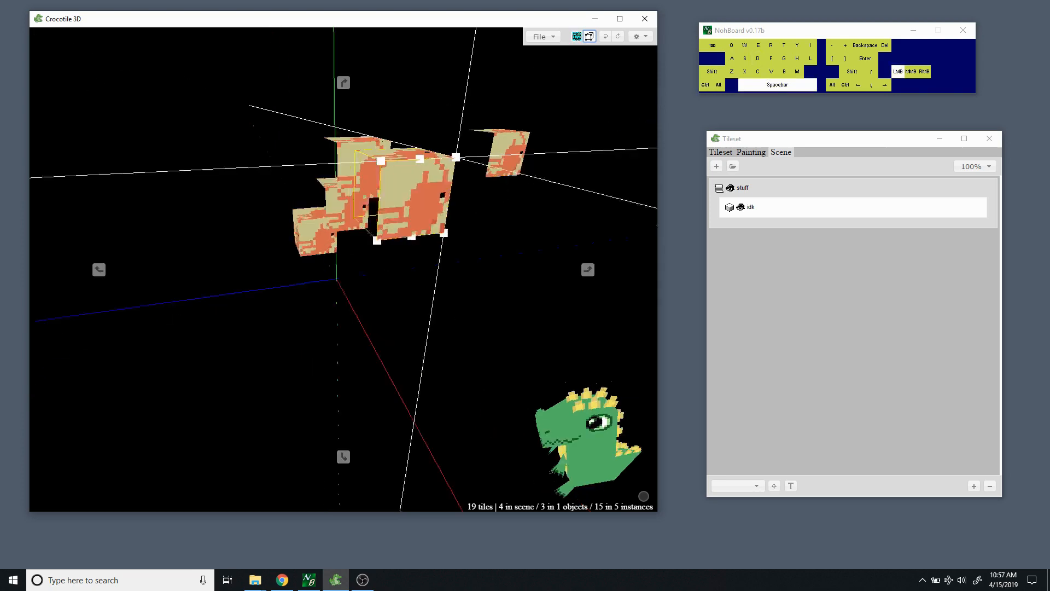
pyautogui.moveTo(430, 280); pyautogui.dragTo(432, 275, button='right')
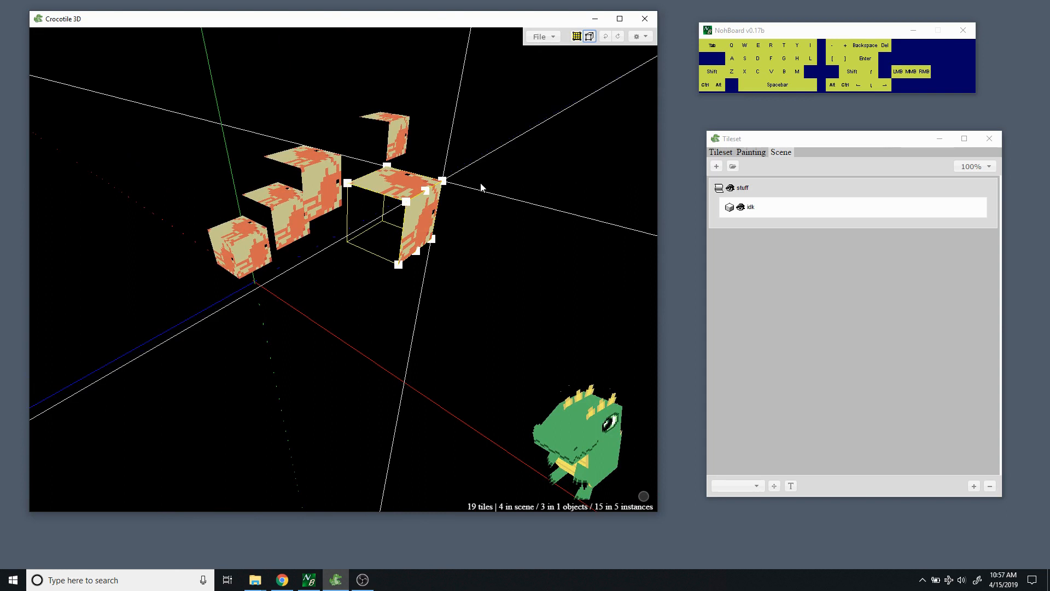
pyautogui.moveTo(442, 186); pyautogui.dragTo(451, 219)
pyautogui.hotkey('ctrl', 'z')
pyautogui.click(441, 182)
pyautogui.moveTo(387, 166); pyautogui.dragTo(403, 191)
pyautogui.hotkey('ctrl', 'd')
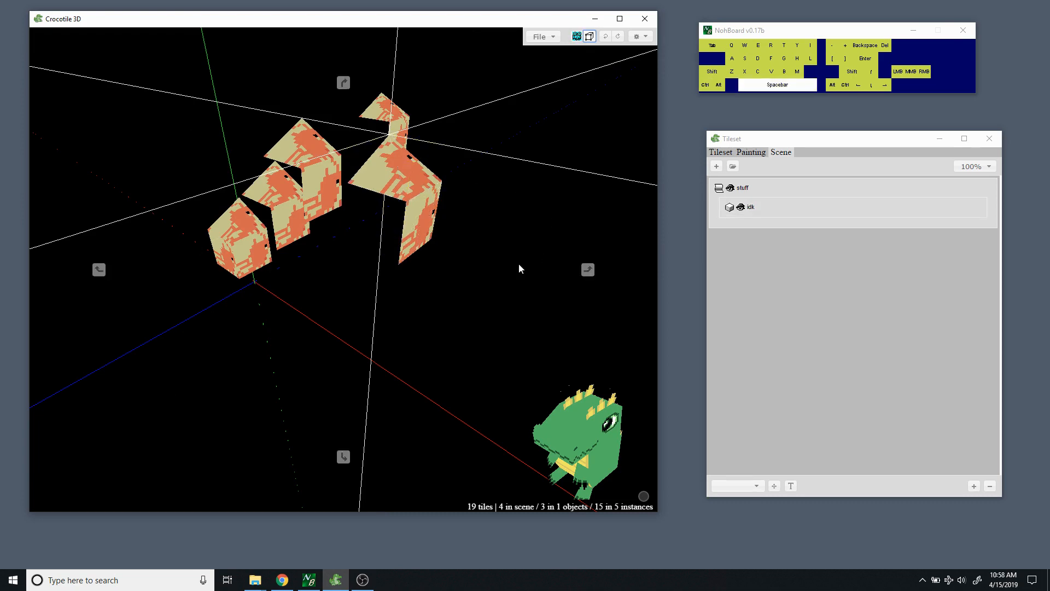
# Select the edited idk instance, move it nearer to the cube, and deselect it.
pyautogui.moveTo(521, 268); pyautogui.dragTo(440, 191)
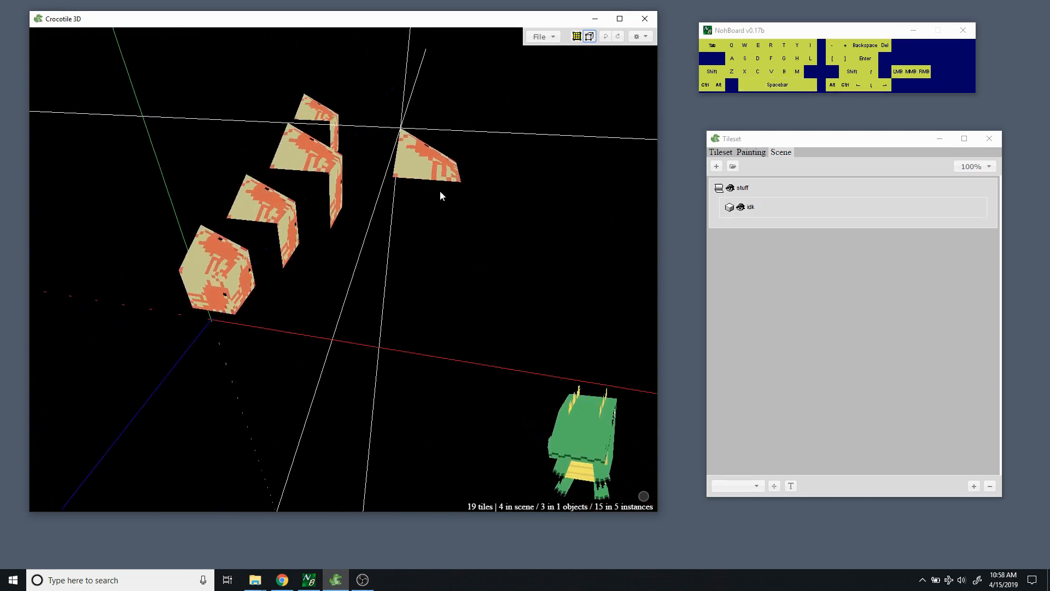
pyautogui.click(432, 181)
pyautogui.press('a')
pyautogui.click(404, 215)
pyautogui.press('space')
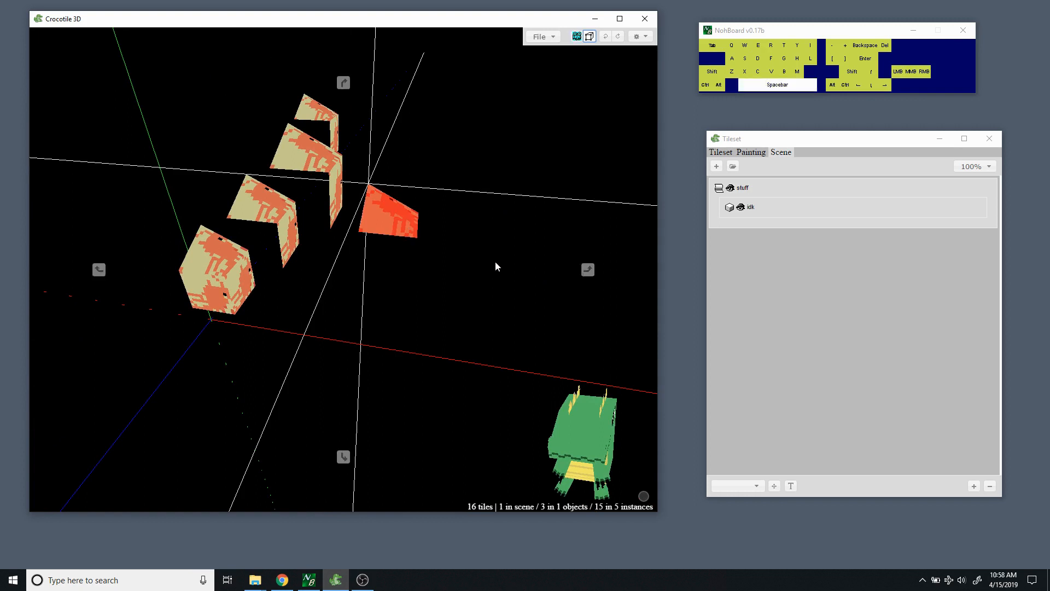
pyautogui.press('space')
pyautogui.moveTo(416, 229); pyautogui.dragTo(476, 300)
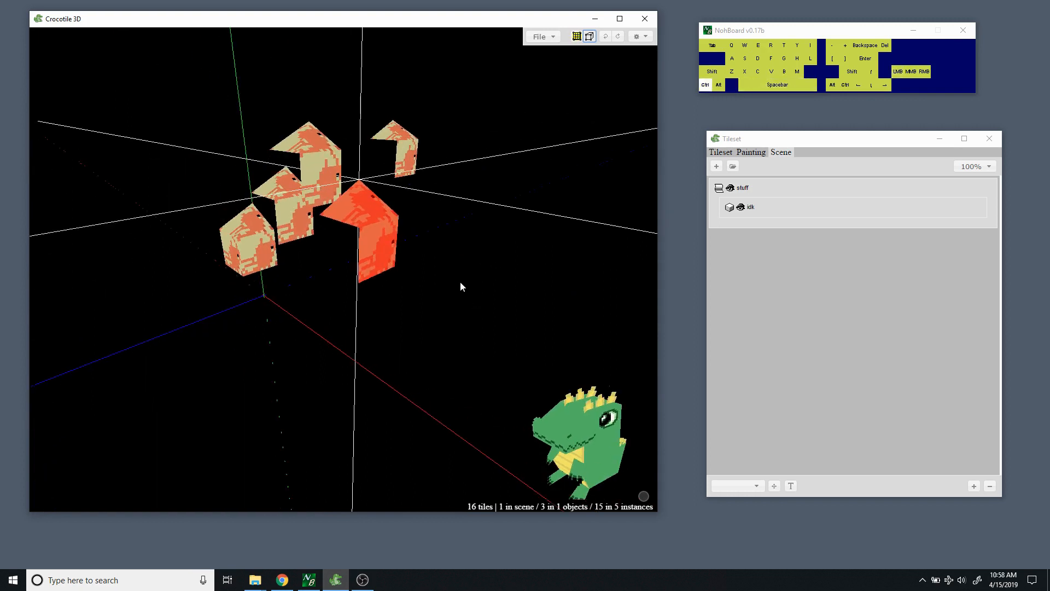
pyautogui.rightClick(386, 216)
pyautogui.click(488, 177)
pyautogui.hotkey('ctrl', 'shift', 'd')
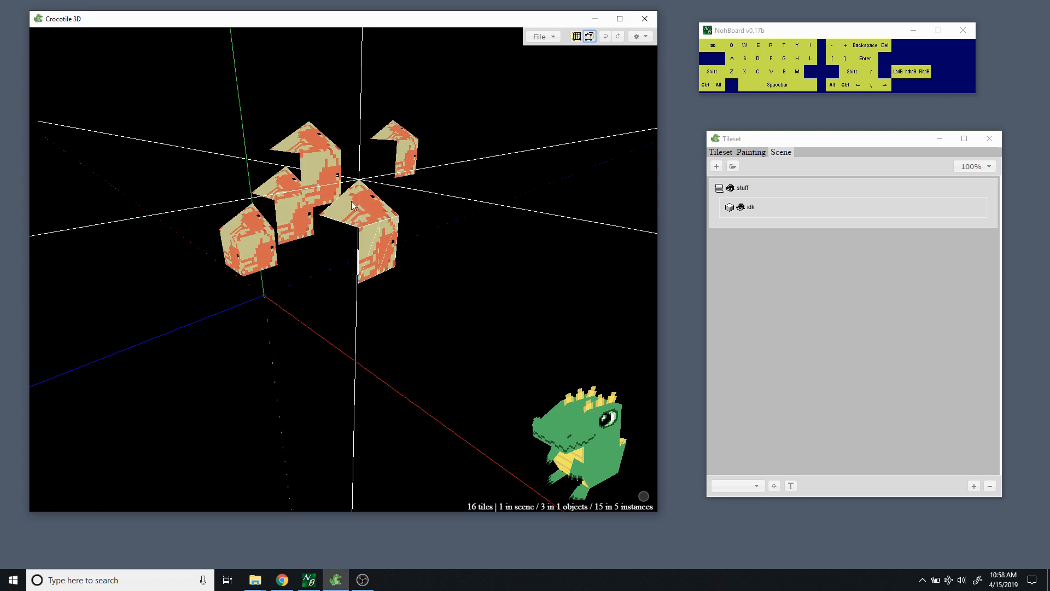
# Switch to drawing and pick the 16 by 16 tile with the red diagonal stripes from the tileset.
pyautogui.press('space')
pyautogui.moveTo(471, 255); pyautogui.dragTo(515, 249)
pyautogui.press('Tab')
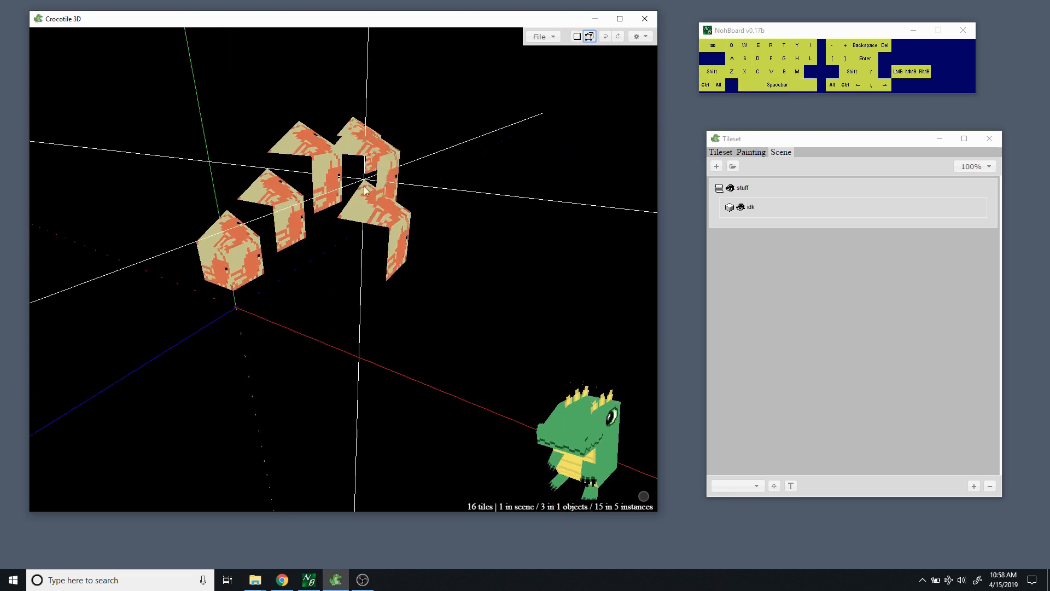
pyautogui.click(721, 152)
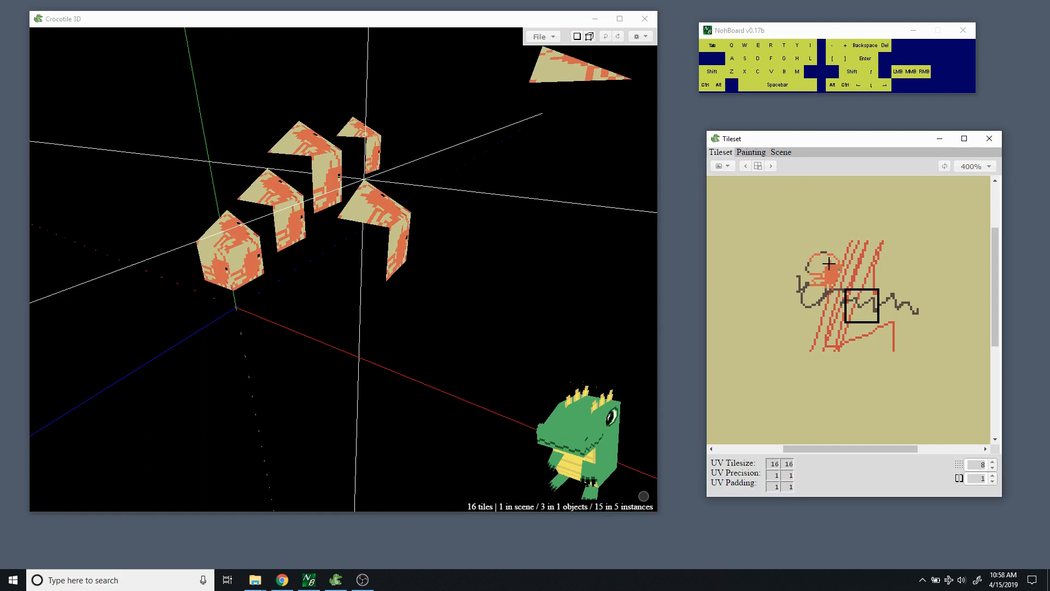
pyautogui.click(829, 264)
pyautogui.click(862, 269)
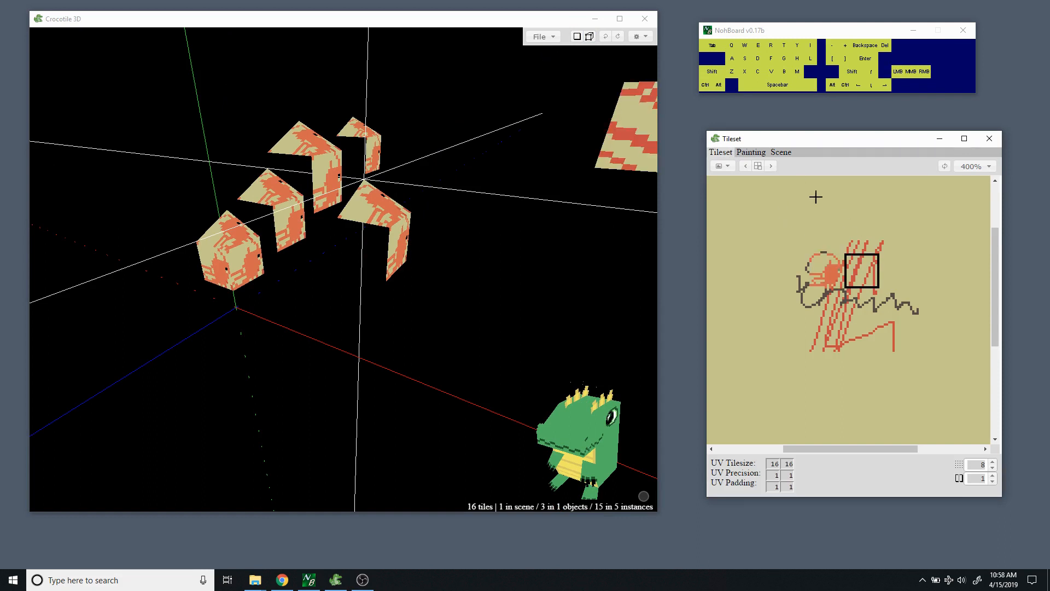
pyautogui.click(836, 308)
pyautogui.click(857, 304)
pyautogui.click(858, 266)
# Draw four red-striped tiles in two offset rows of two beside the idk instances.
pyautogui.press('space')
pyautogui.moveTo(405, 349); pyautogui.dragTo(449, 350)
pyautogui.moveTo(433, 238); pyautogui.dragTo(393, 238)
pyautogui.moveTo(454, 120)
pyautogui.mouseDown()
pyautogui.moveTo(479, 191)
pyautogui.moveTo(601, 180)
pyautogui.mouseUp()
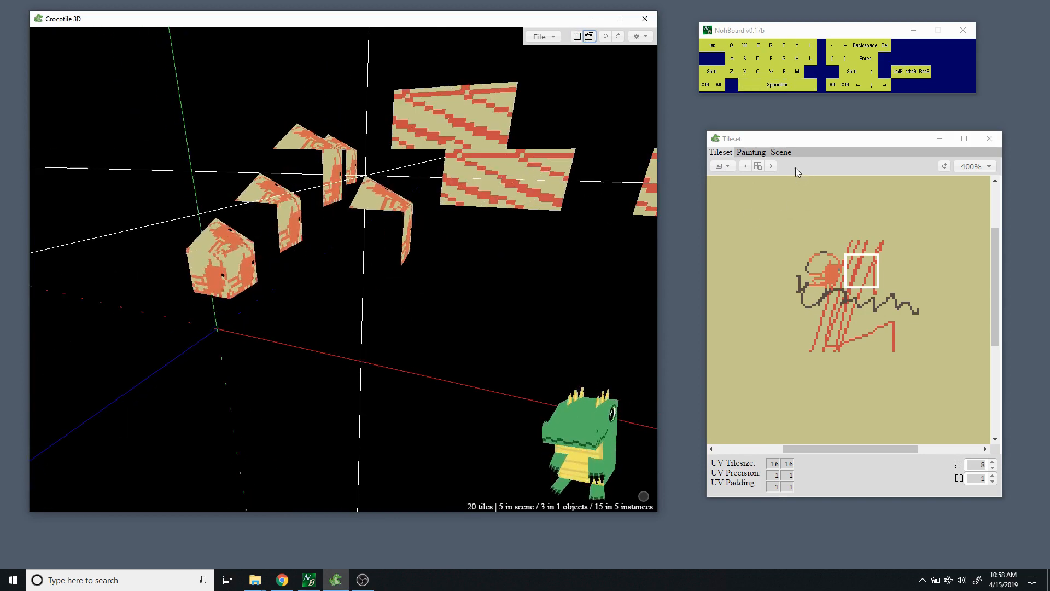
# Set the idk object as the drawing brush, and switch back to the tileset tile at the red scribble's lower-left end.
pyautogui.click(782, 153)
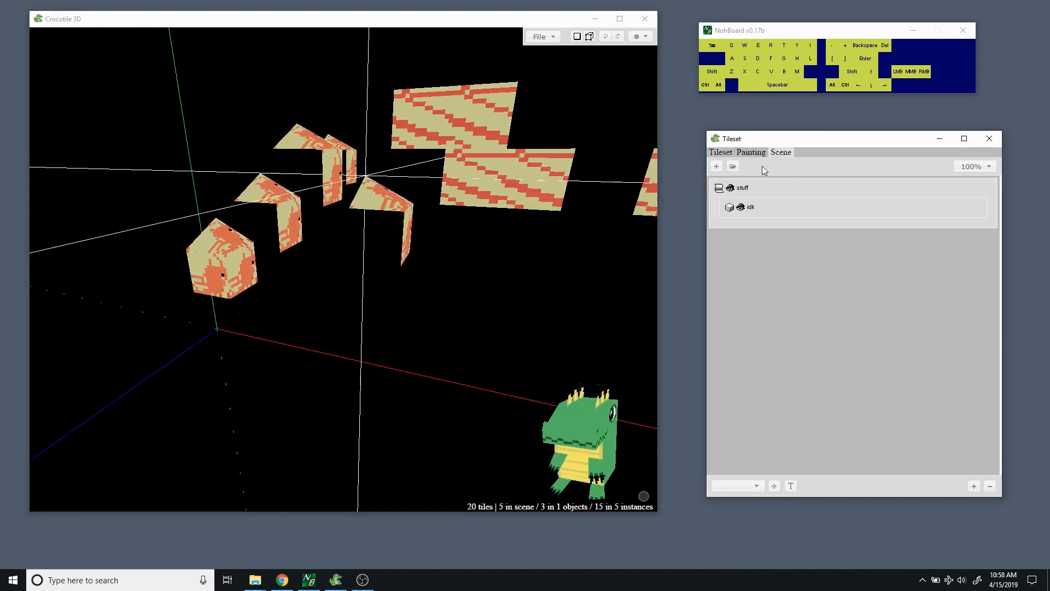
pyautogui.click(766, 207)
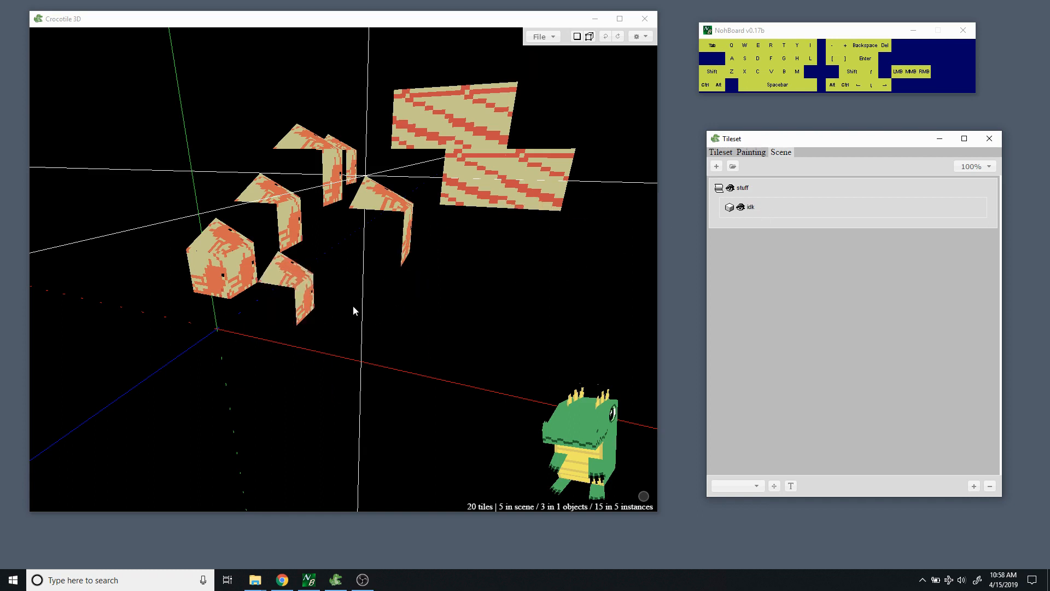
pyautogui.click(721, 152)
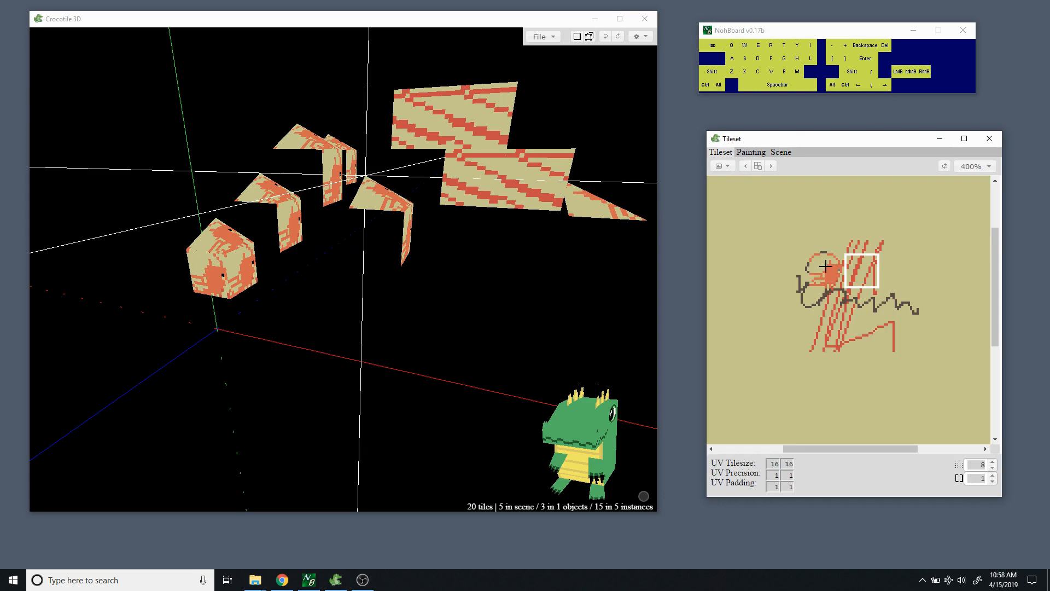
pyautogui.click(827, 340)
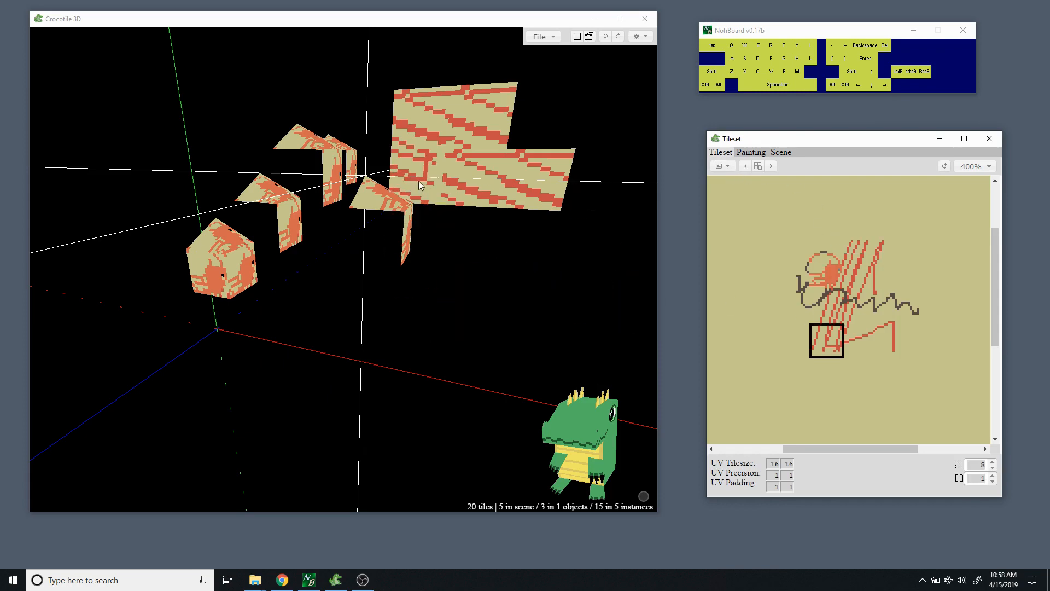
# Draw two more tiles with the current tileset selection, extending the upper striped row toward the idk instances.
pyautogui.moveTo(418, 181)
pyautogui.mouseDown()
pyautogui.moveTo(403, 109)
pyautogui.moveTo(371, 104)
pyautogui.mouseUp()
pyautogui.press('space')
pyautogui.moveTo(406, 314)
pyautogui.mouseDown()
pyautogui.moveTo(406, 337)
pyautogui.moveTo(458, 247)
pyautogui.mouseUp()
pyautogui.press('space')
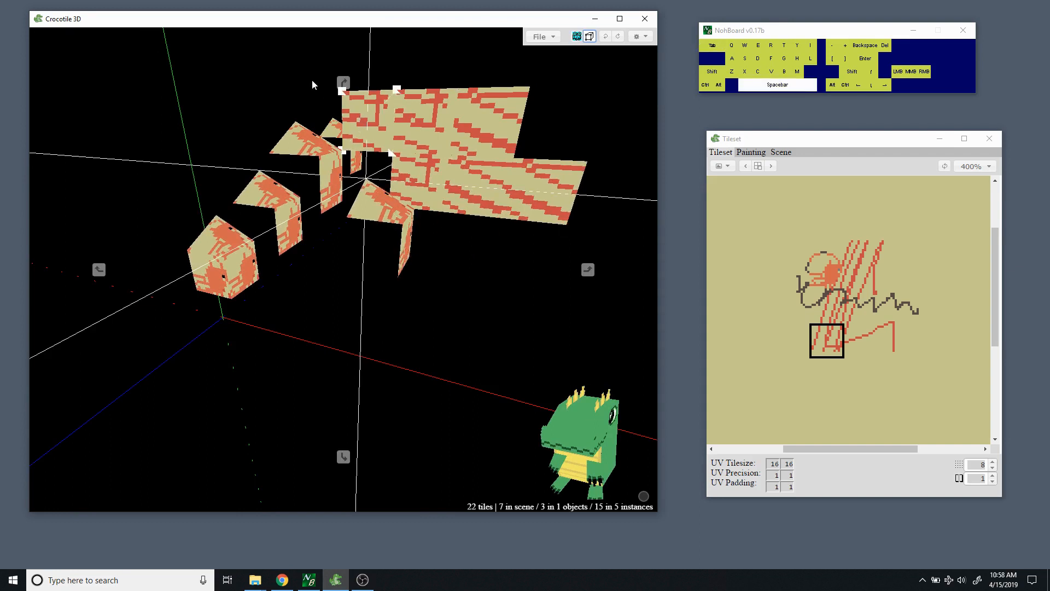
# Select the idk instance nearest the striped tiles together with the adjacent lower tile, and move both down.
pyautogui.moveTo(313, 85); pyautogui.dragTo(364, 215)
pyautogui.click(465, 304)
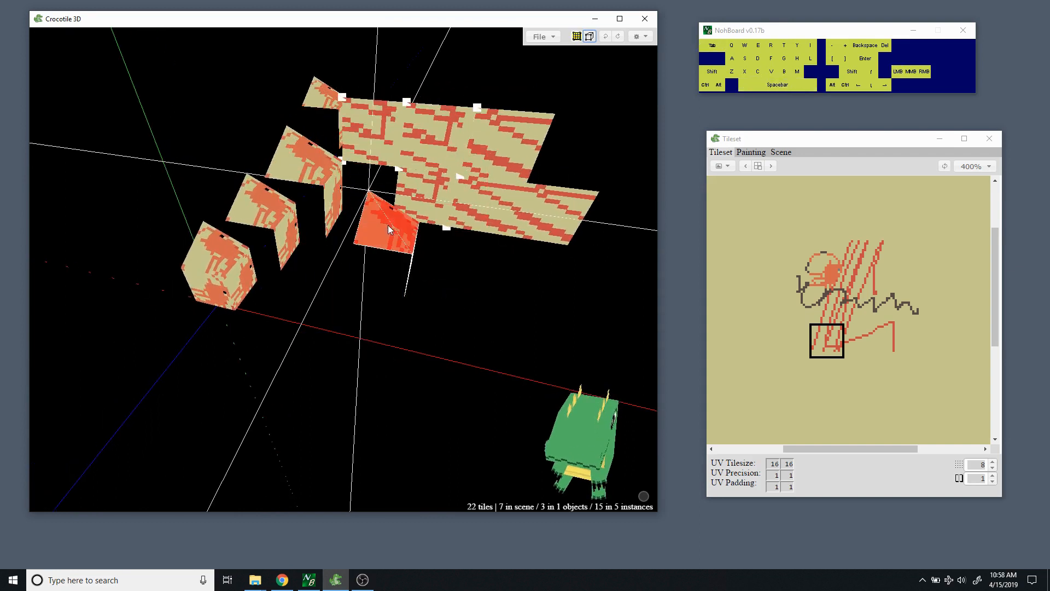
pyautogui.moveTo(434, 202); pyautogui.dragTo(432, 159)
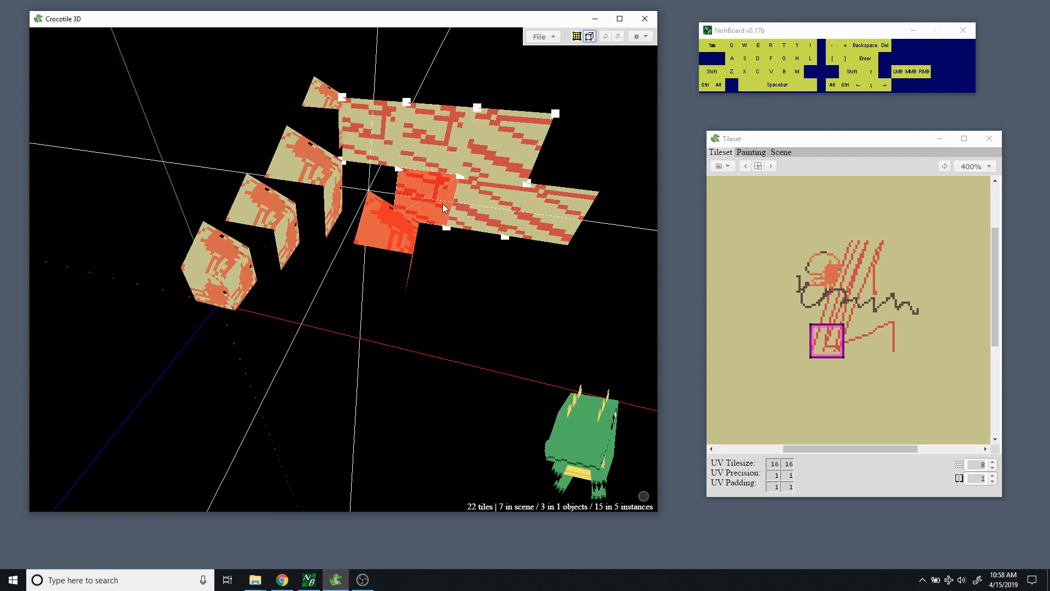
pyautogui.moveTo(476, 263); pyautogui.dragTo(437, 220)
pyautogui.press('s')
pyautogui.press('s')
pyautogui.press('w')
pyautogui.press('space')
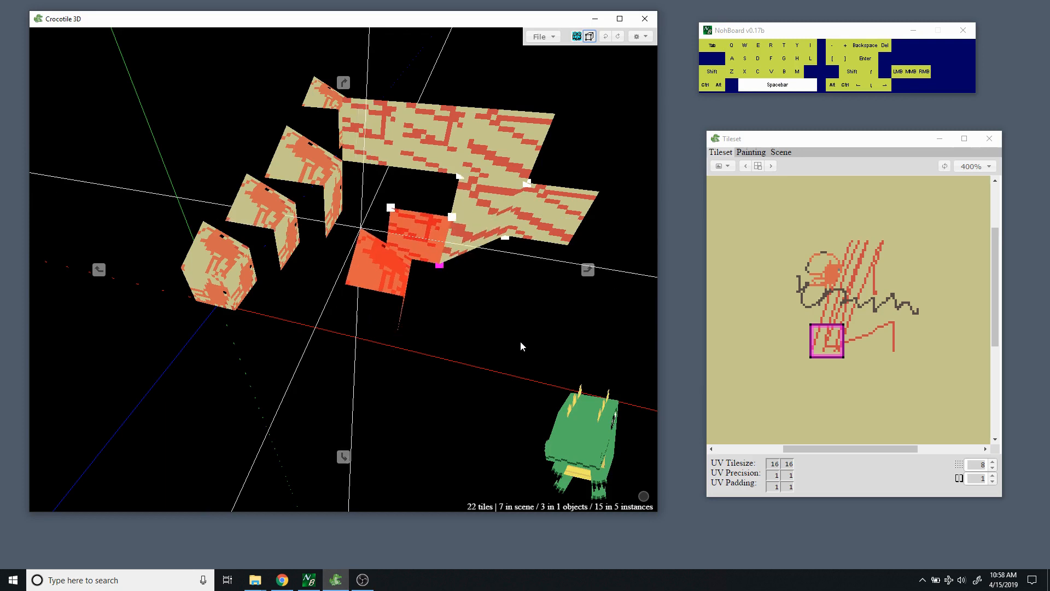
pyautogui.moveTo(520, 345); pyautogui.dragTo(477, 343)
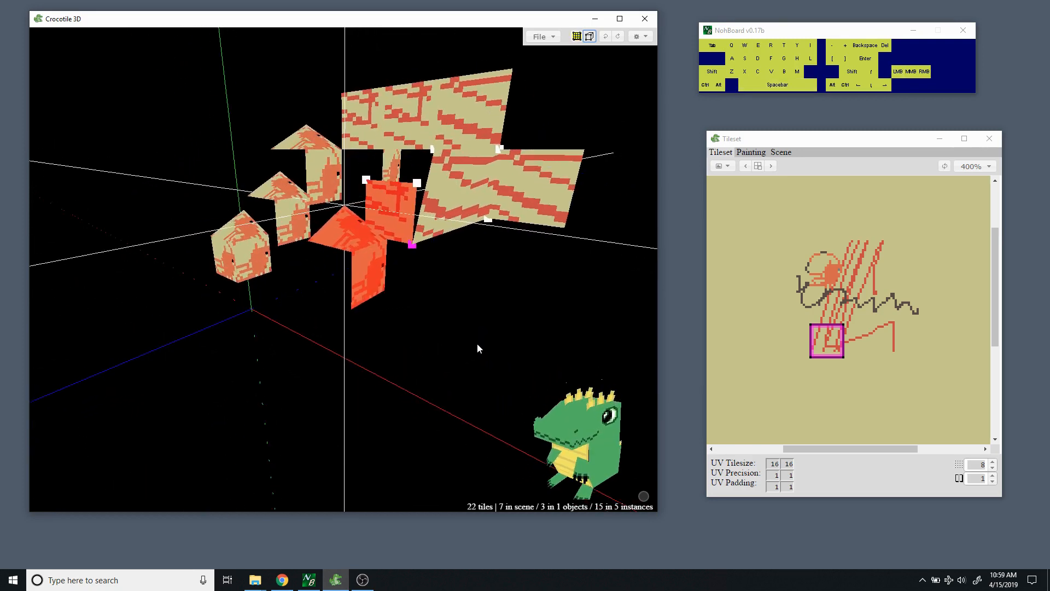
pyautogui.hotkey('shift', 'd')
pyautogui.hotkey('shift', 'a')
pyautogui.hotkey('shift', 'a')
pyautogui.hotkey('shift', 'd')
pyautogui.press('space')
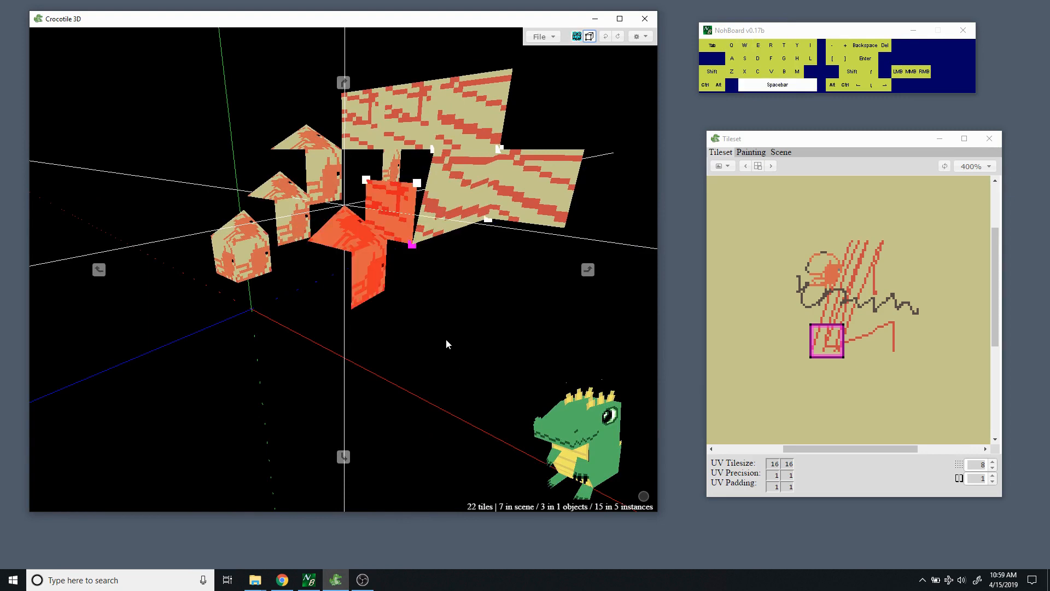
pyautogui.moveTo(444, 339); pyautogui.dragTo(455, 338)
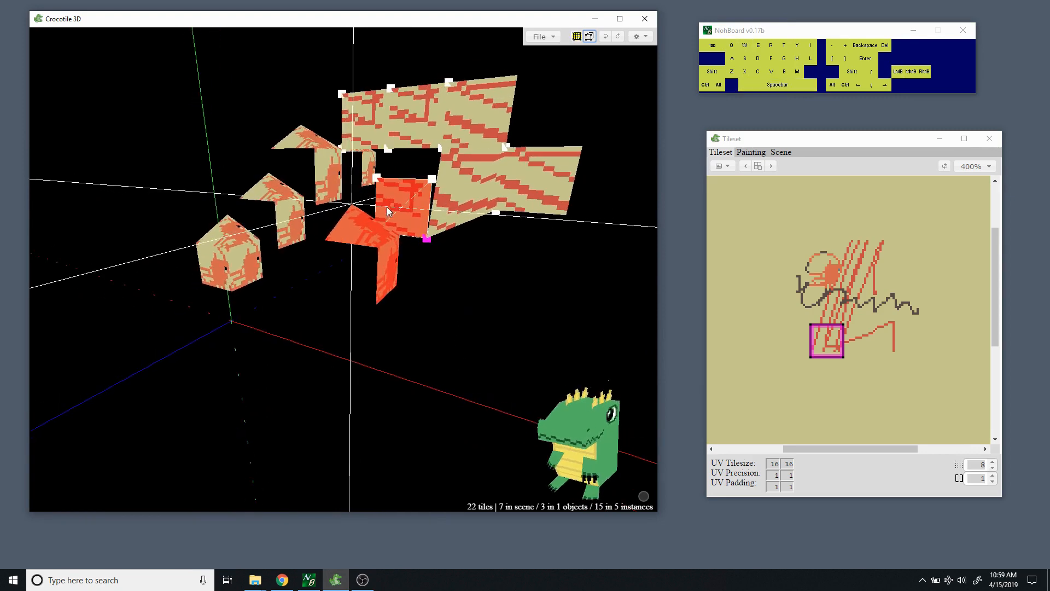
pyautogui.press('space')
pyautogui.moveTo(469, 295); pyautogui.dragTo(474, 291)
# Deselect the tile and the idk instance separately, and select all objects and deselect them again.
pyautogui.press('d')
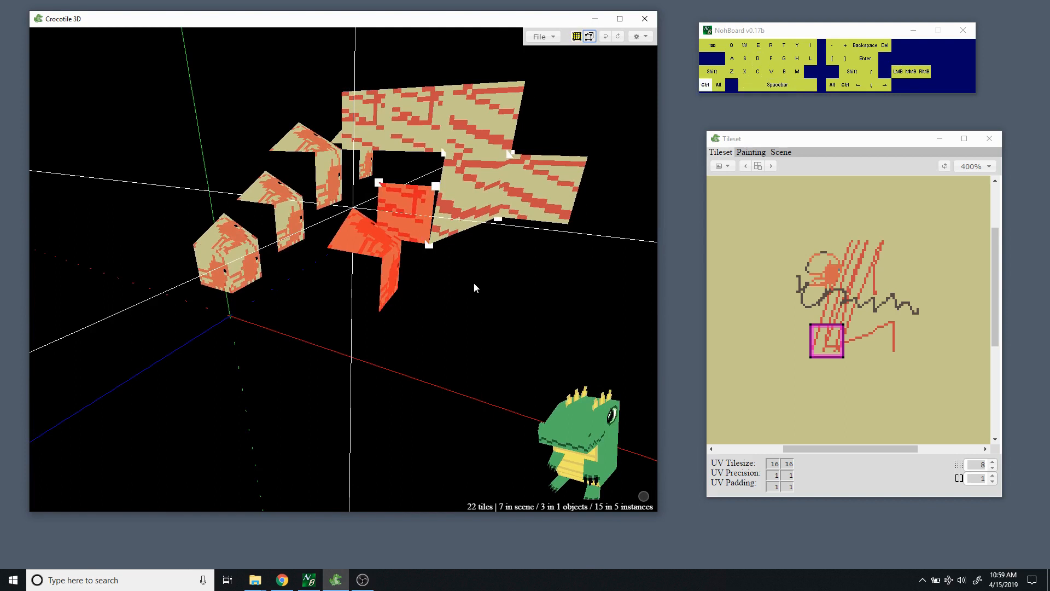
pyautogui.hotkey('ctrl', 'd')
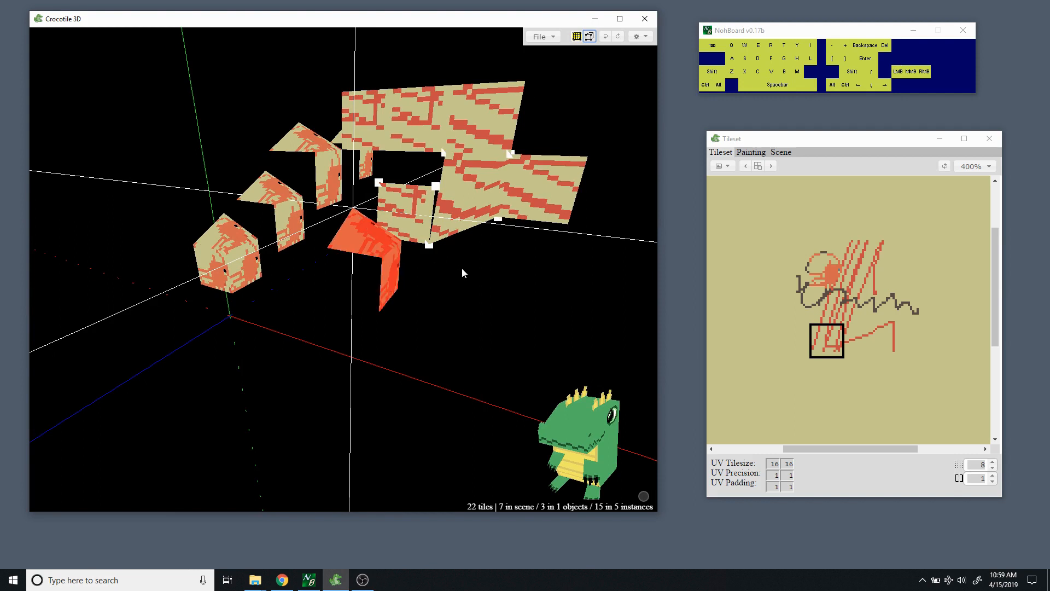
pyautogui.press('ctrl')
pyautogui.hotkey('ctrl', 'shift', 'd')
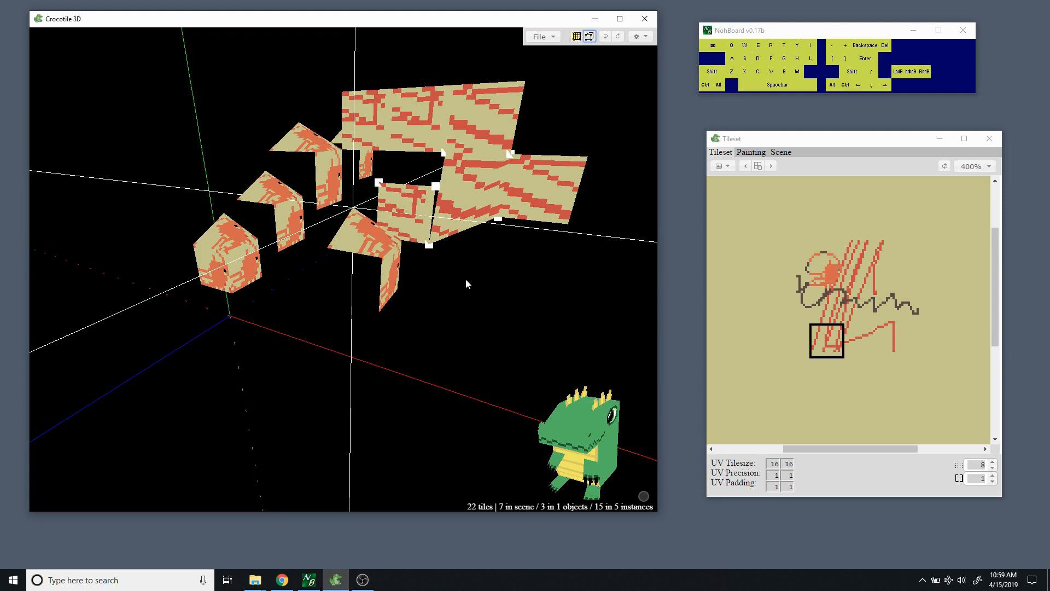
pyautogui.hotkey('ctrl', 'shift')
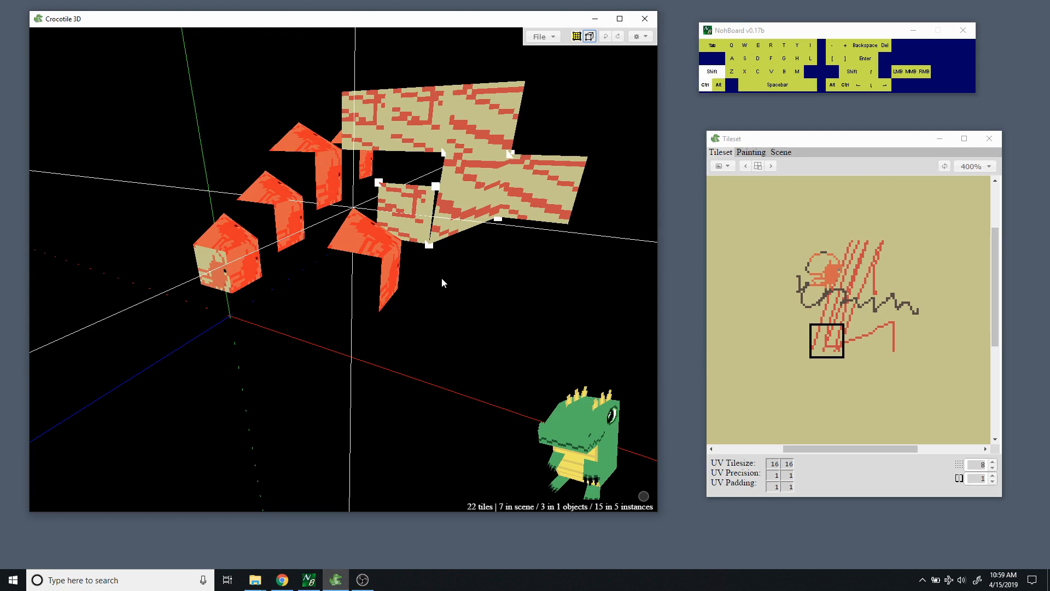
pyautogui.hotkey('ctrl', 'shift', 'd')
# Select the lower row of striped tiles, and toggle the selection of all objects on and off.
pyautogui.moveTo(500, 298)
pyautogui.mouseDown()
pyautogui.moveTo(419, 216)
pyautogui.moveTo(499, 287)
pyautogui.mouseUp()
pyautogui.keyDown('shift'); pyautogui.moveTo(421, 196); pyautogui.dragTo(422, 241); pyautogui.keyUp('shift')
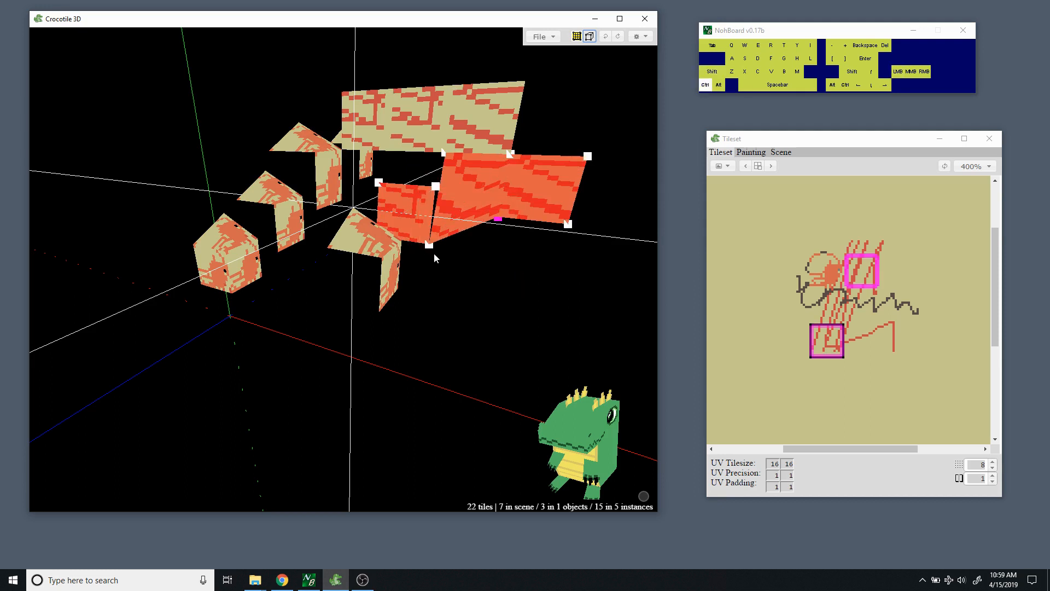
pyautogui.hotkey('ctrl', 'shift', 'a')
pyautogui.hotkey('ctrl', 'shift', 'd')
pyautogui.press('space')
pyautogui.moveTo(444, 292); pyautogui.dragTo(482, 322)
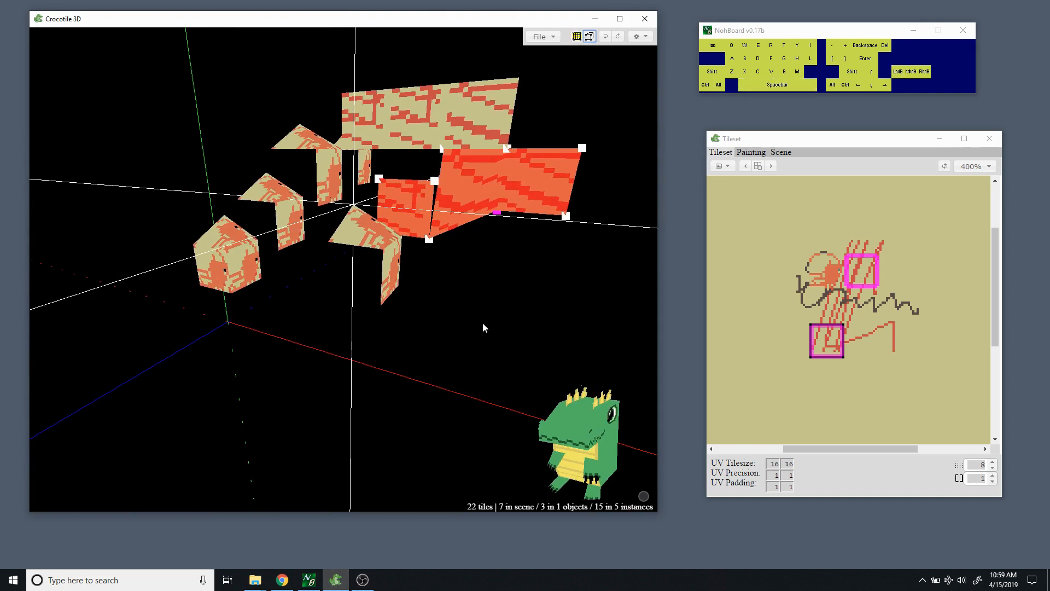
pyautogui.press('space')
pyautogui.moveTo(482, 323); pyautogui.dragTo(468, 339, button='right')
pyautogui.moveTo(474, 313); pyautogui.dragTo(436, 319)
pyautogui.press('space')
pyautogui.press('space')
pyautogui.press('space')
pyautogui.press('space')
pyautogui.press('space')
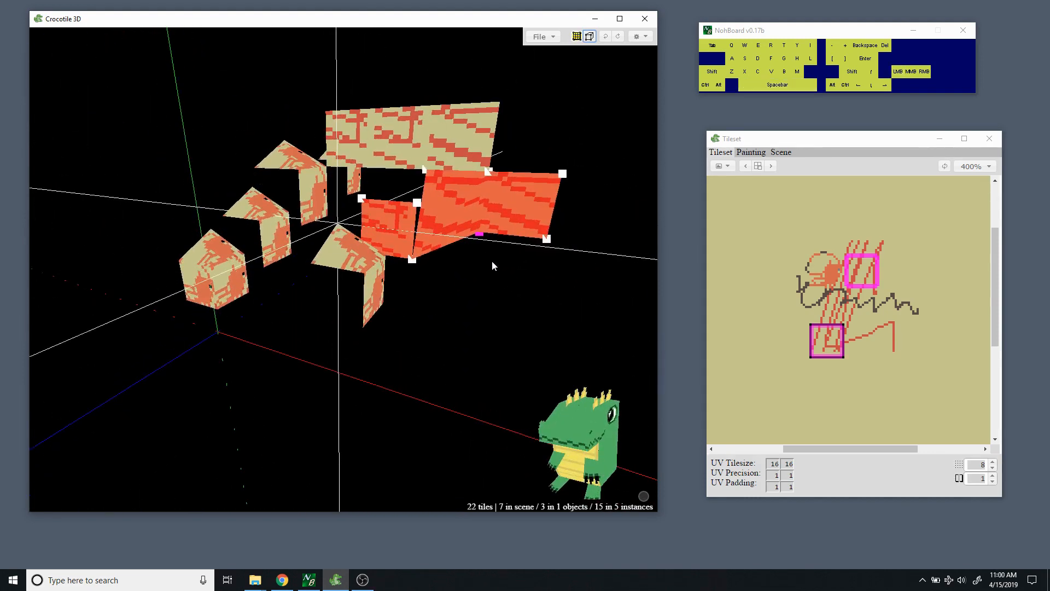
# Mirror the selected lower striped tiles sideways.
pyautogui.rightClick(432, 219)
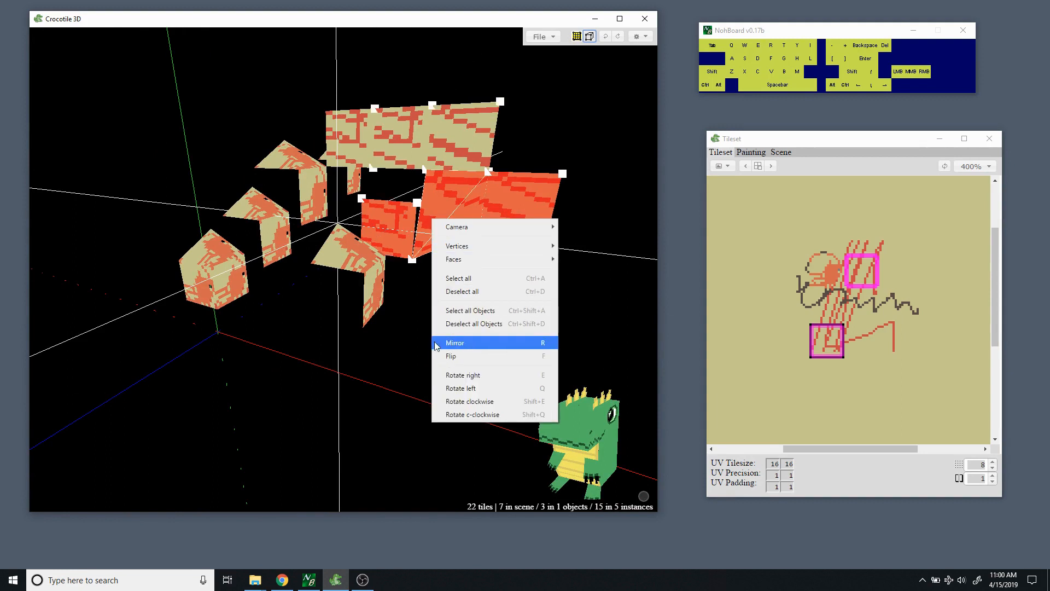
pyautogui.click(453, 344)
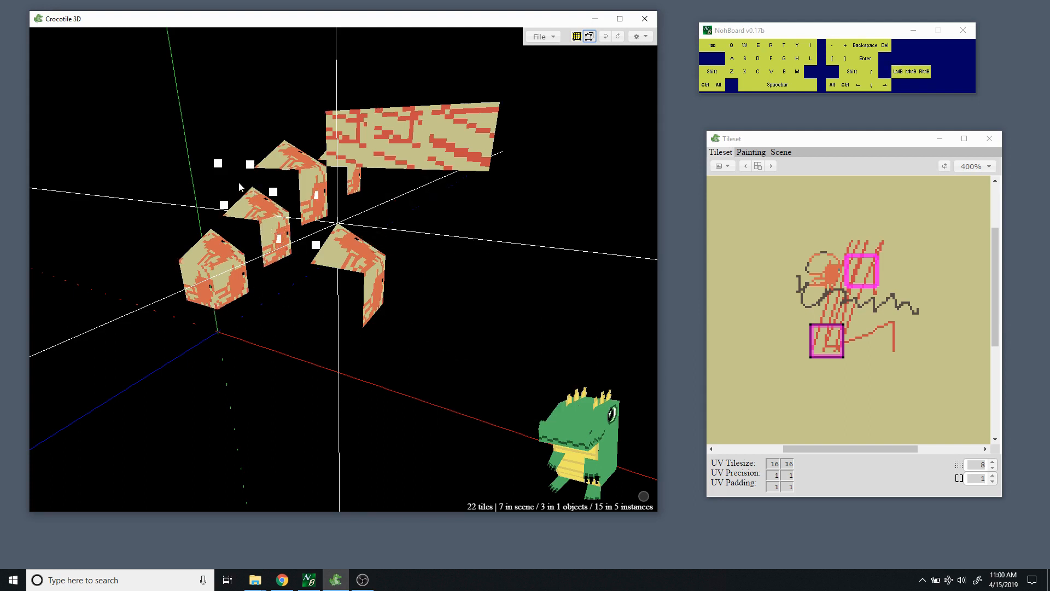
pyautogui.press('space')
pyautogui.moveTo(283, 326); pyautogui.dragTo(293, 291)
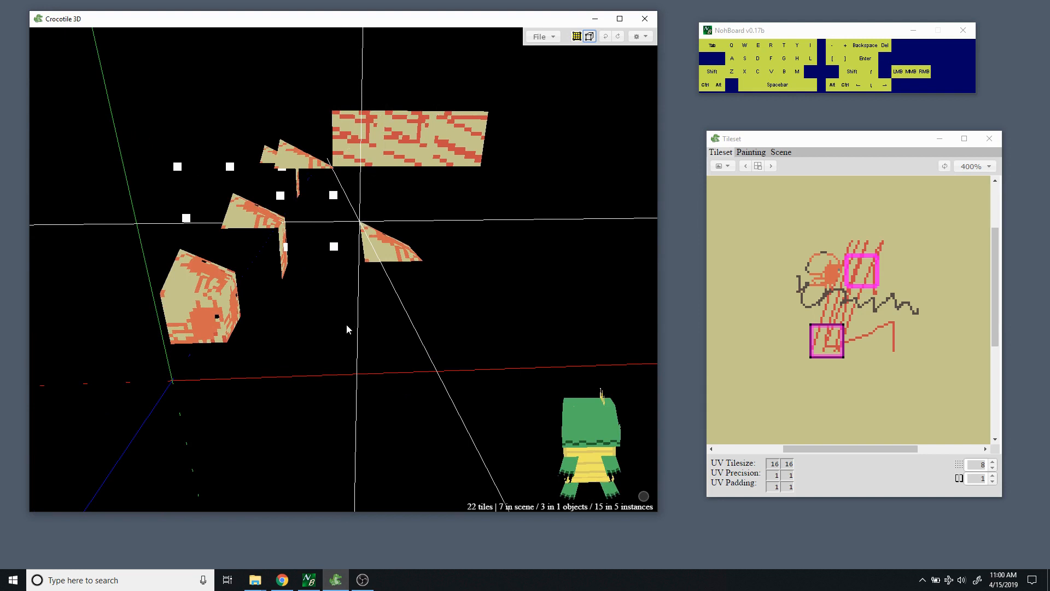
pyautogui.press('space')
pyautogui.moveTo(338, 340); pyautogui.dragTo(331, 337)
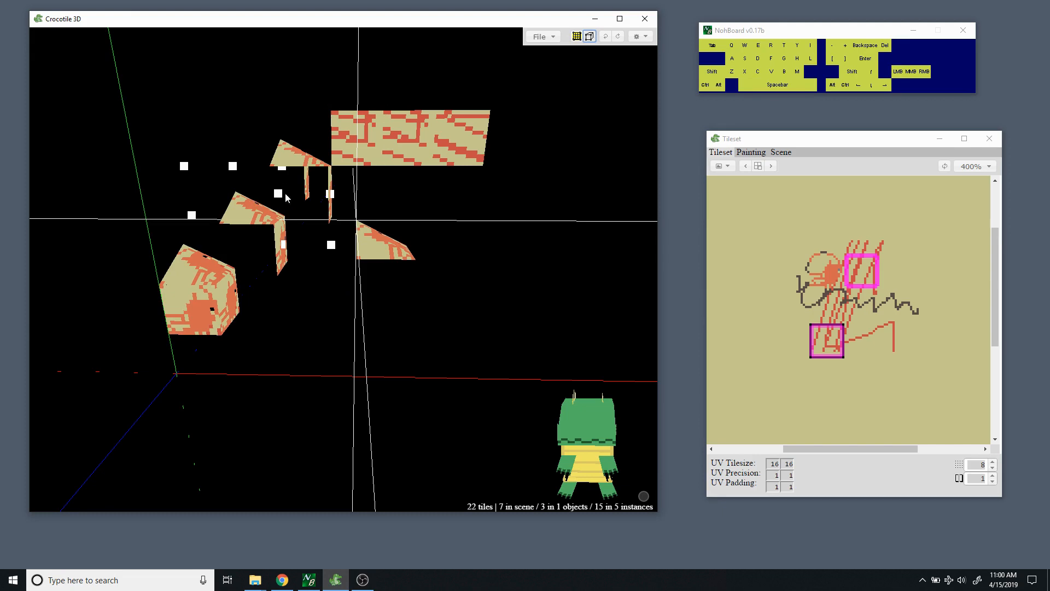
pyautogui.press('space')
pyautogui.moveTo(264, 179); pyautogui.dragTo(464, 221)
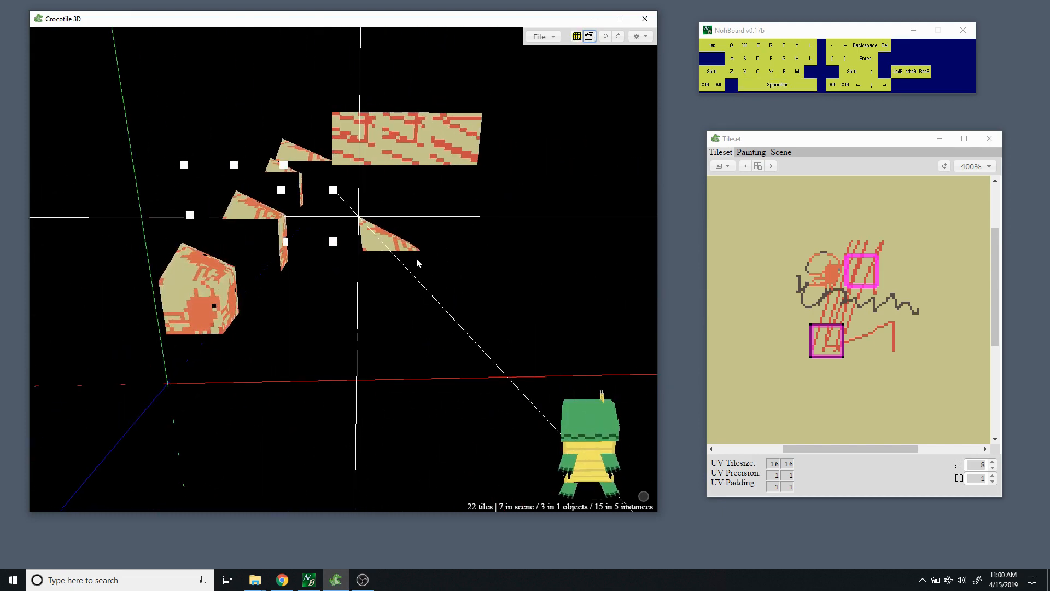
# Reverse the faces of the mirrored tiles so they face the viewer.
pyautogui.rightClick(354, 286)
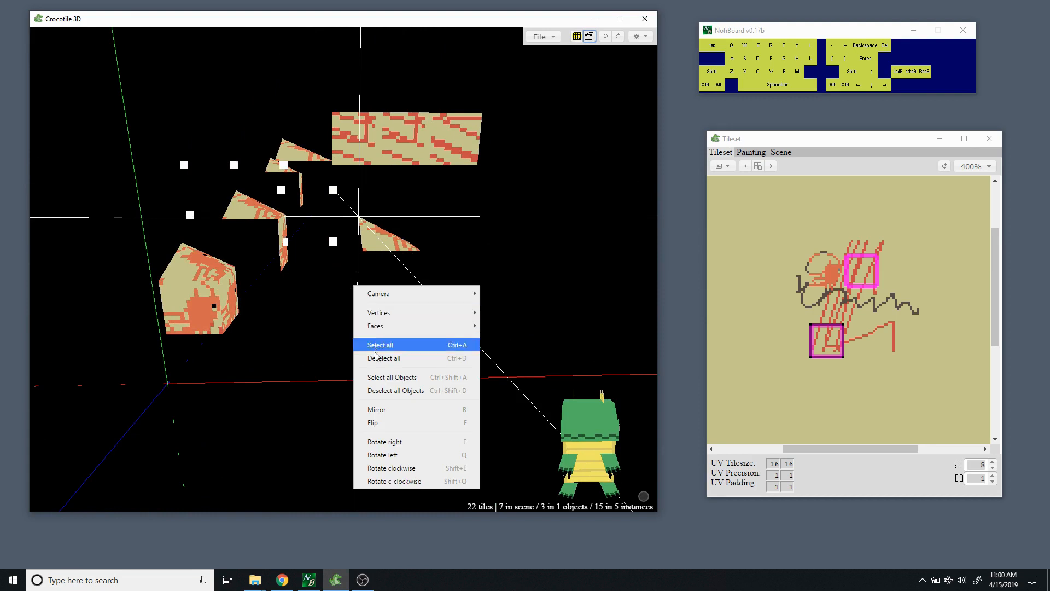
pyautogui.moveTo(392, 332)
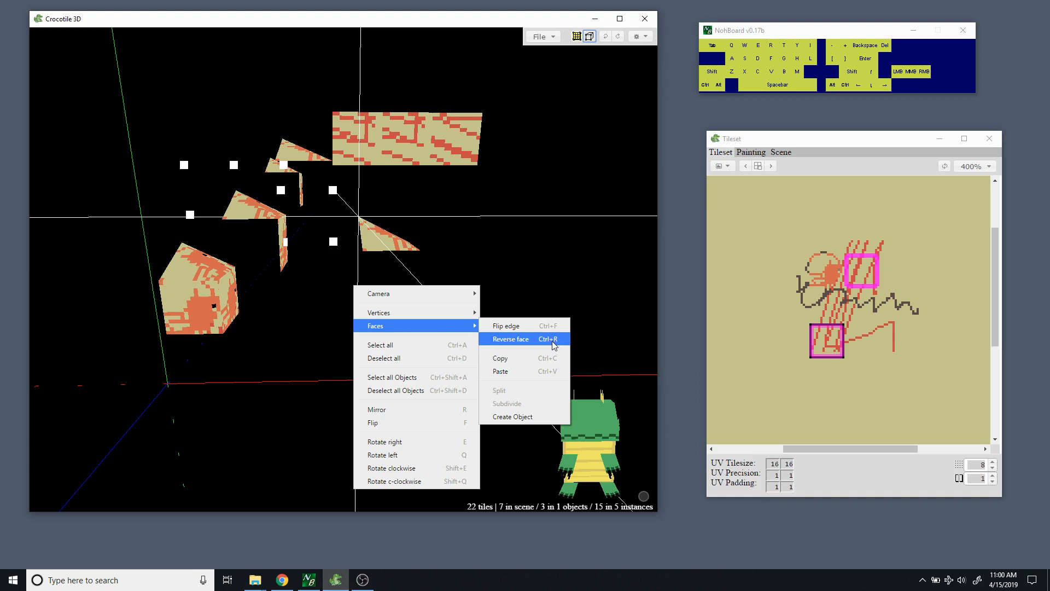
pyautogui.click(523, 340)
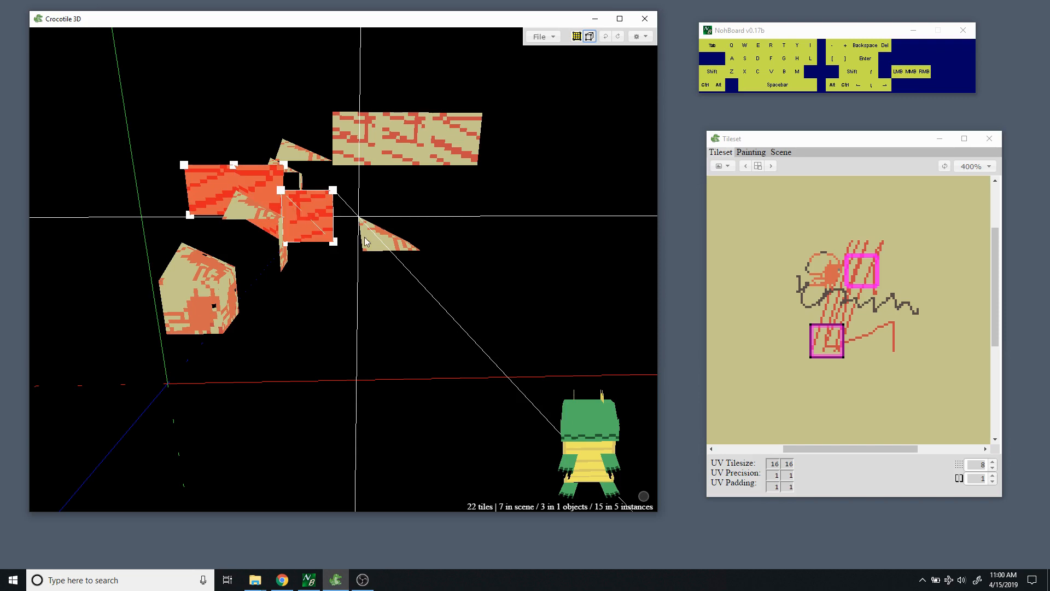
# Mirror the selected tiles back to their original side beneath the upper striped row.
pyautogui.moveTo(296, 210); pyautogui.dragTo(388, 313)
pyautogui.rightClick(389, 313)
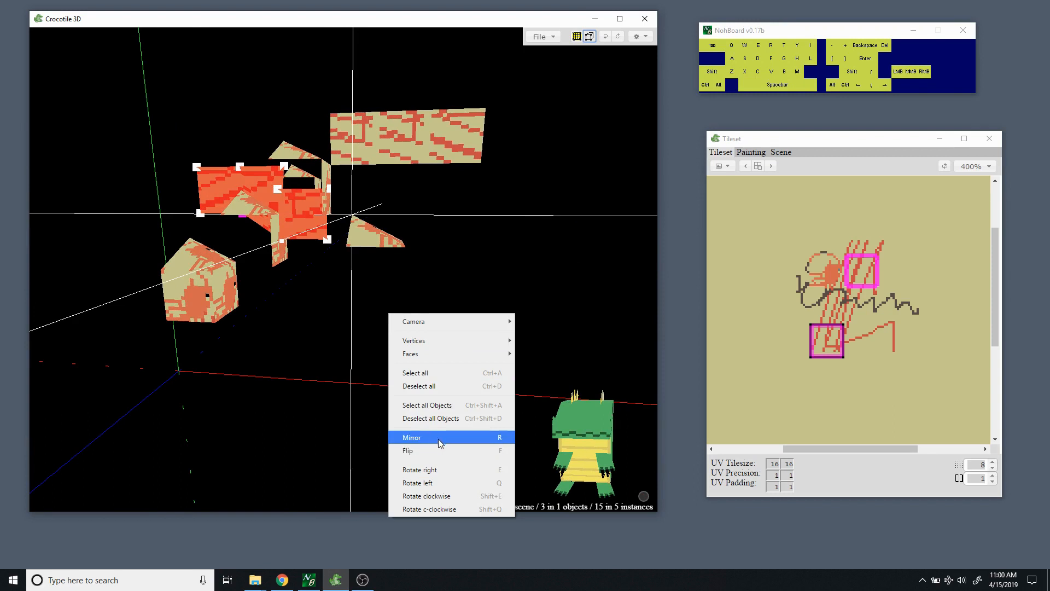
pyautogui.click(448, 263)
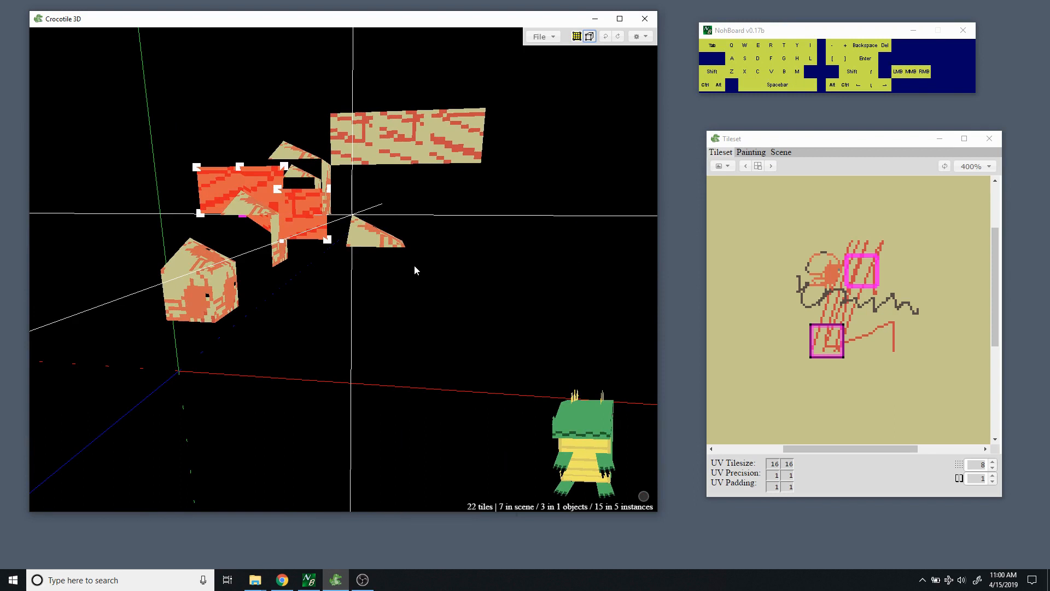
pyautogui.press('m')
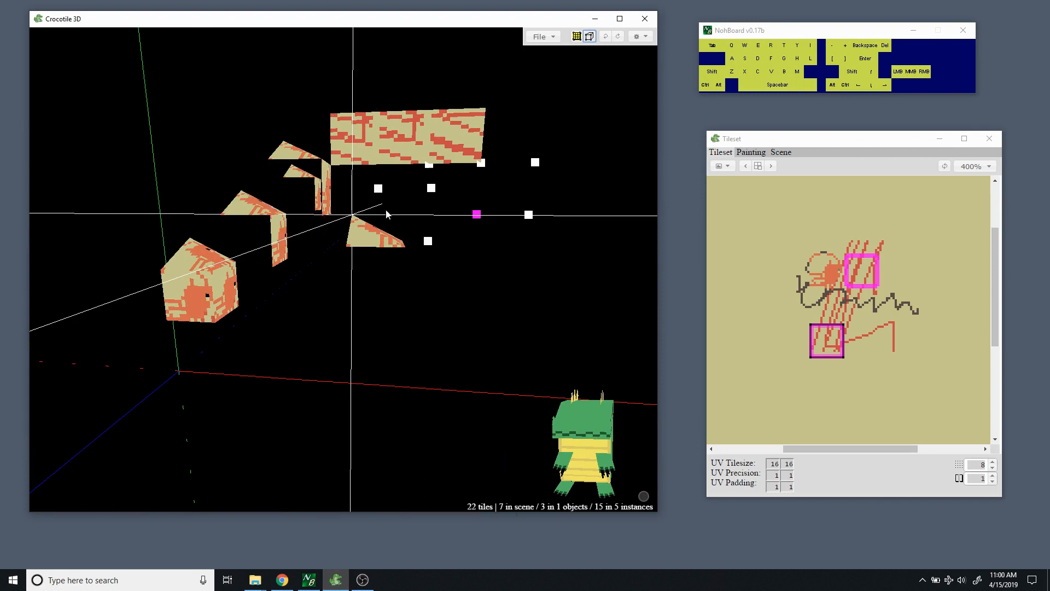
pyautogui.press('space')
pyautogui.moveTo(470, 303); pyautogui.dragTo(454, 224)
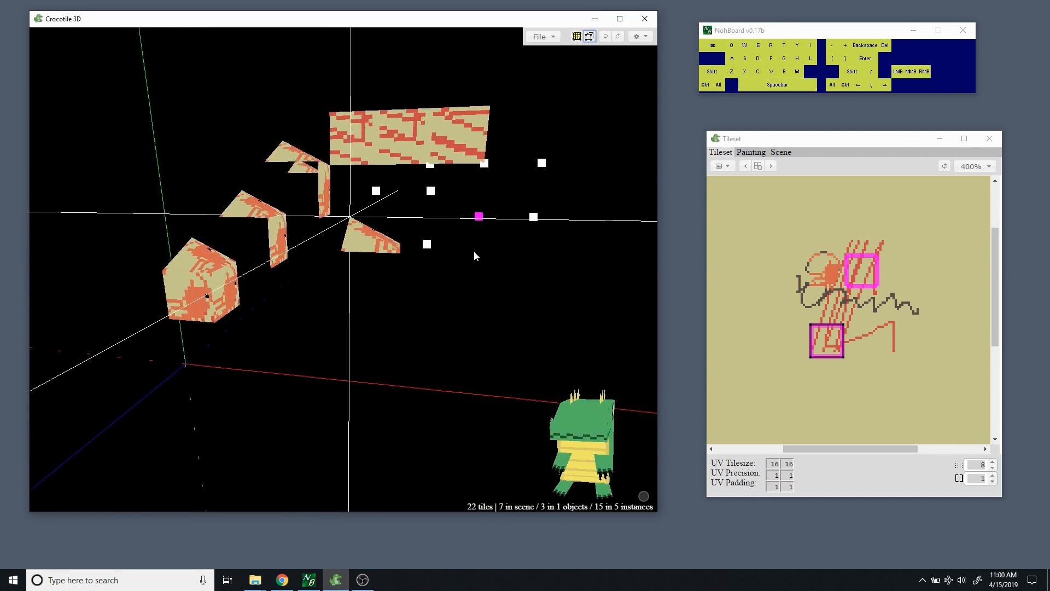
# Reverse the faces of the selected tiles again after mirroring them back.
pyautogui.rightClick(485, 268)
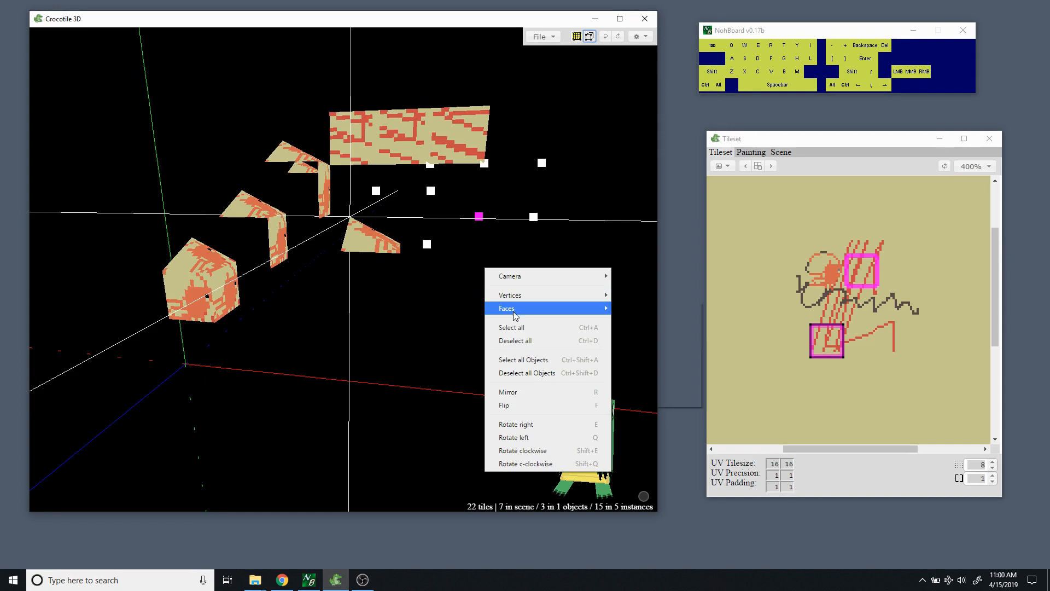
pyautogui.moveTo(547, 308)
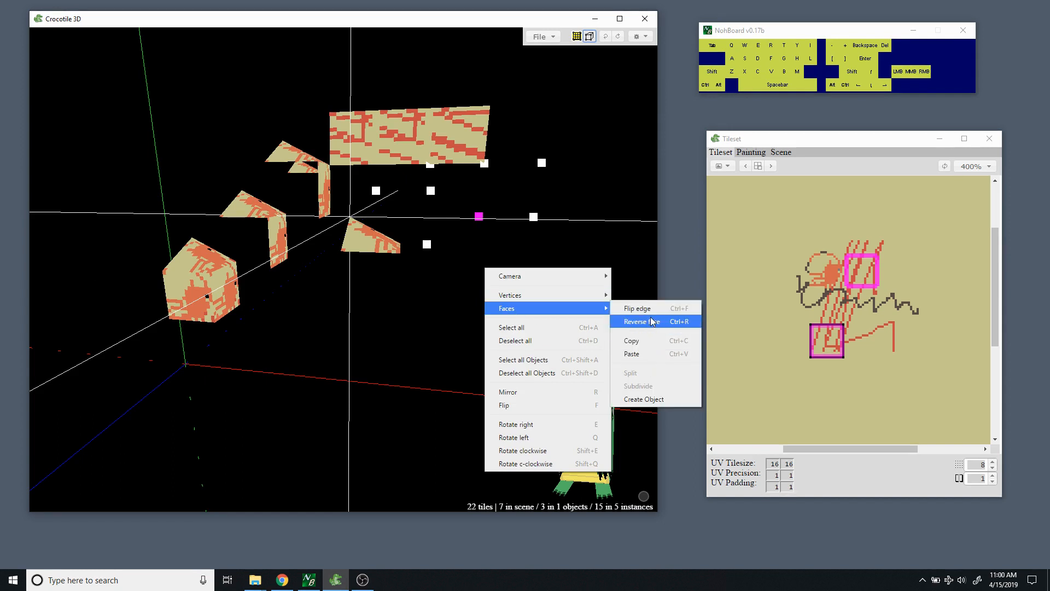
pyautogui.click(652, 322)
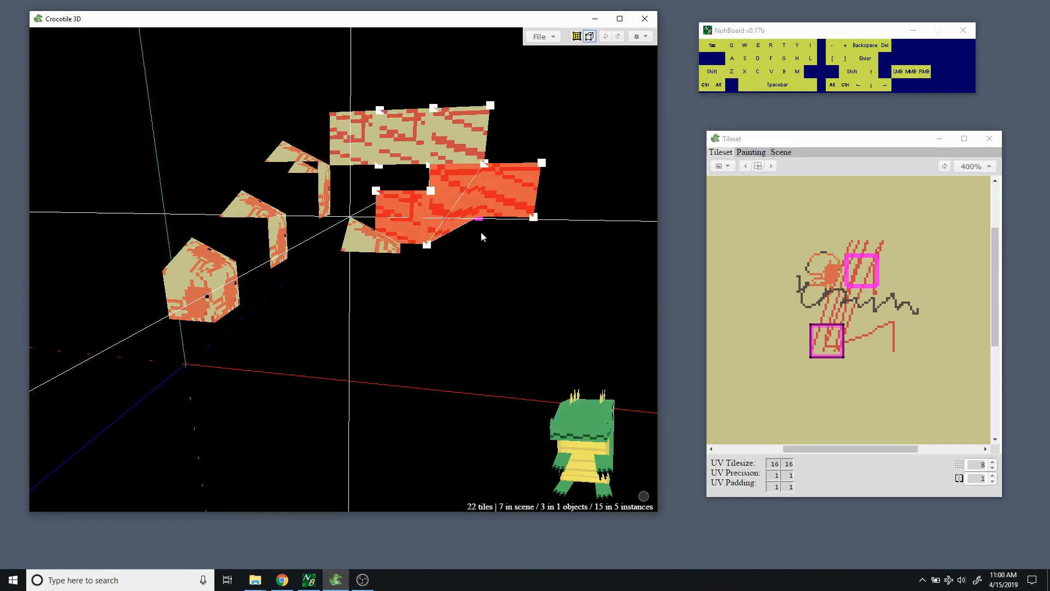
# Try mirroring the selected striped tiles along the depth direction.
pyautogui.hotkey('shift', 'r')
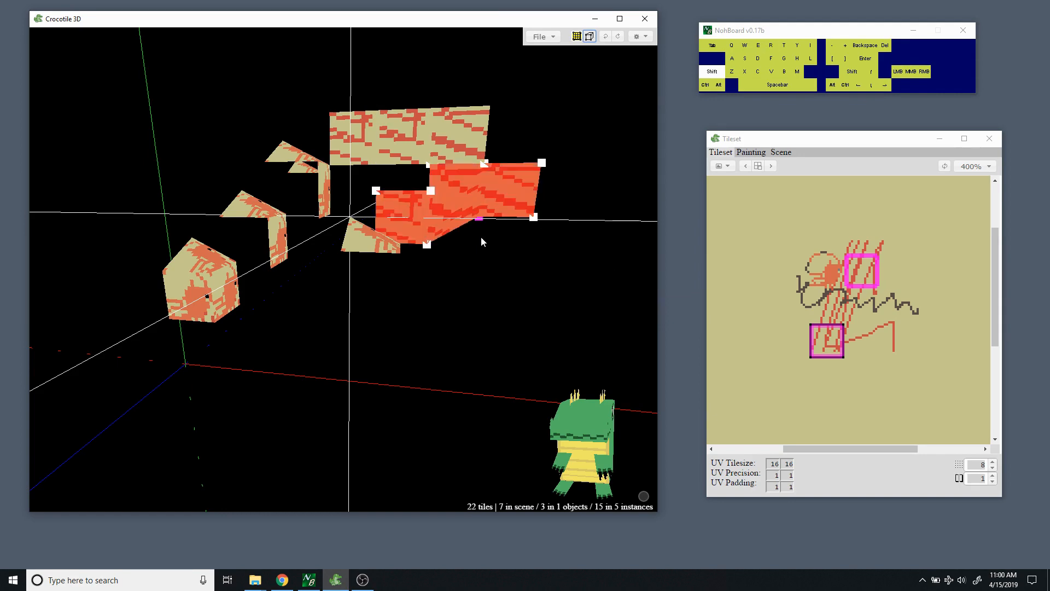
pyautogui.press('space')
pyautogui.moveTo(476, 278); pyautogui.dragTo(473, 279)
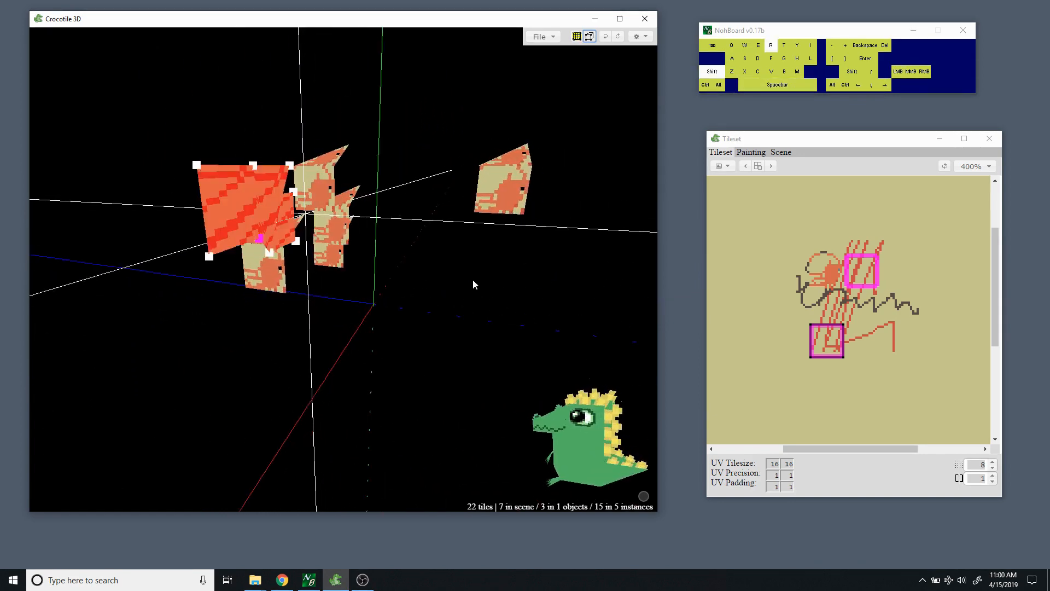
pyautogui.press('space')
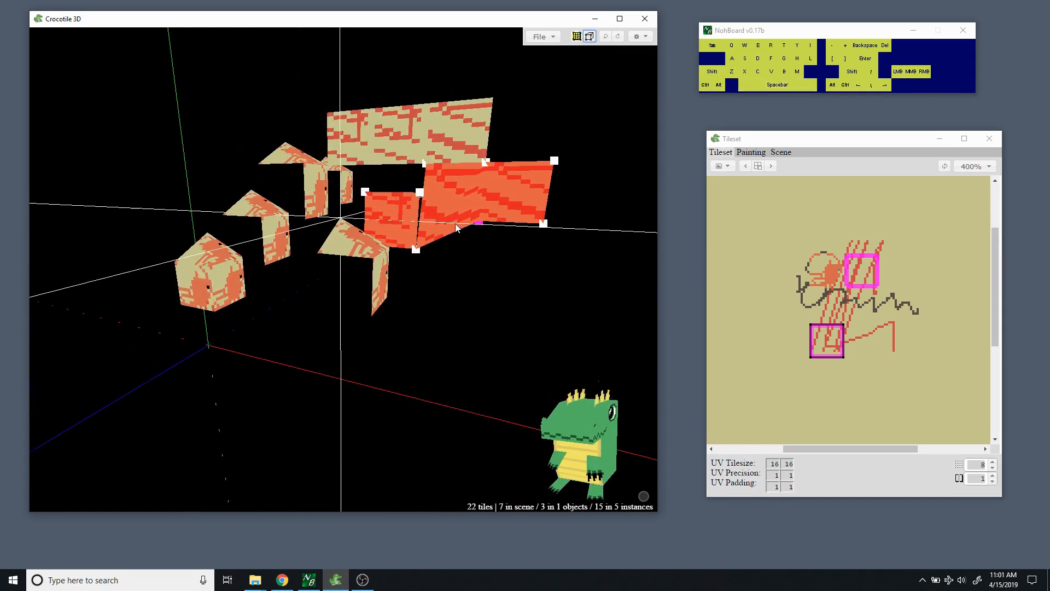
# Flip the selected lower striped tiles vertically.
pyautogui.rightClick(460, 300)
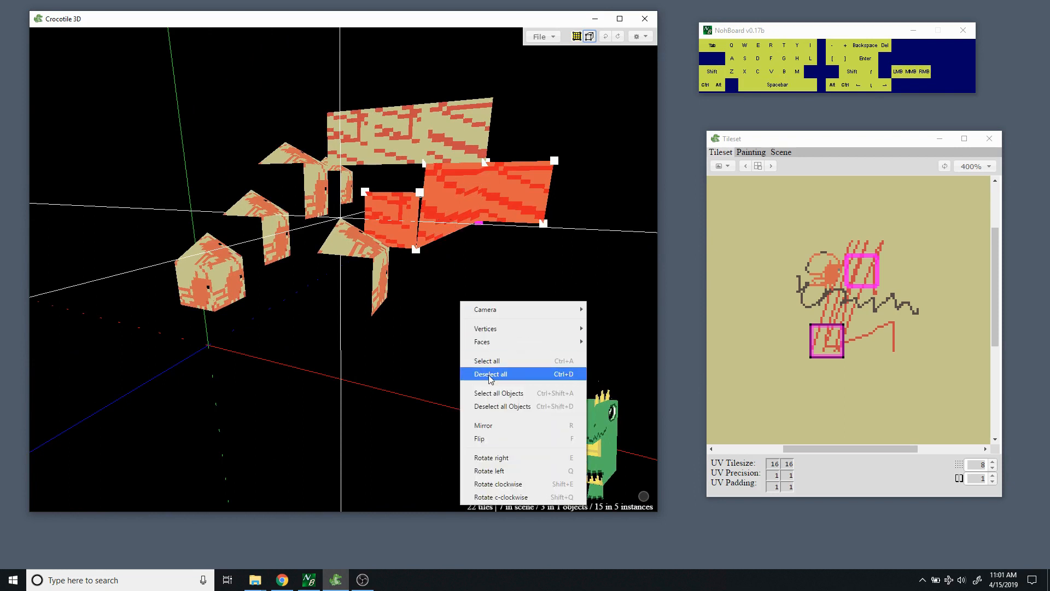
pyautogui.click(484, 439)
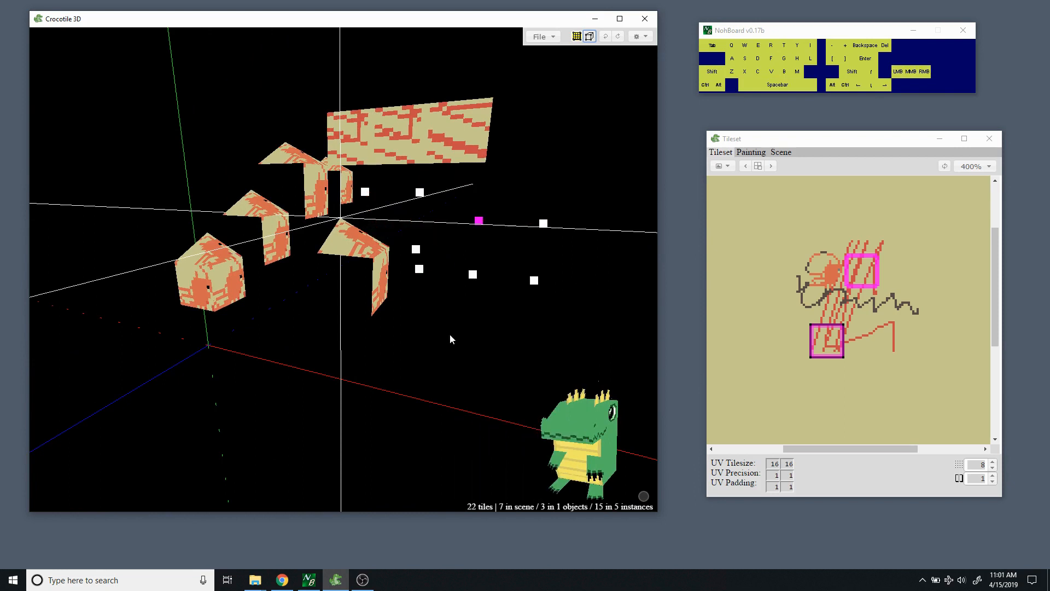
pyautogui.press('space')
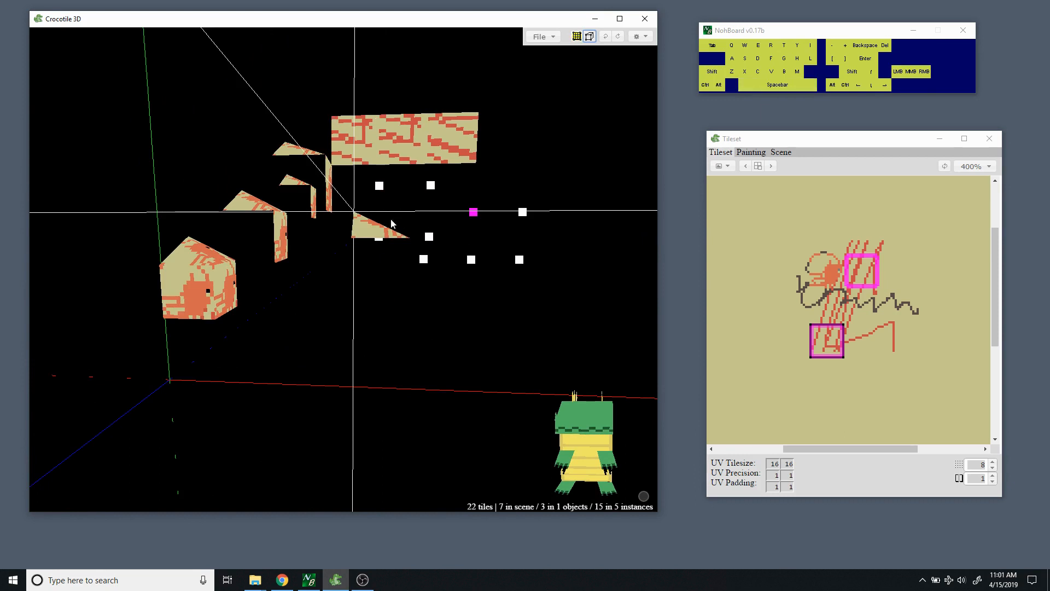
# Reverse the faces of the flipped lower striped tiles, and mirror them while viewing the scene from above.
pyautogui.press('shift')
pyautogui.hotkey('shift', 'r')
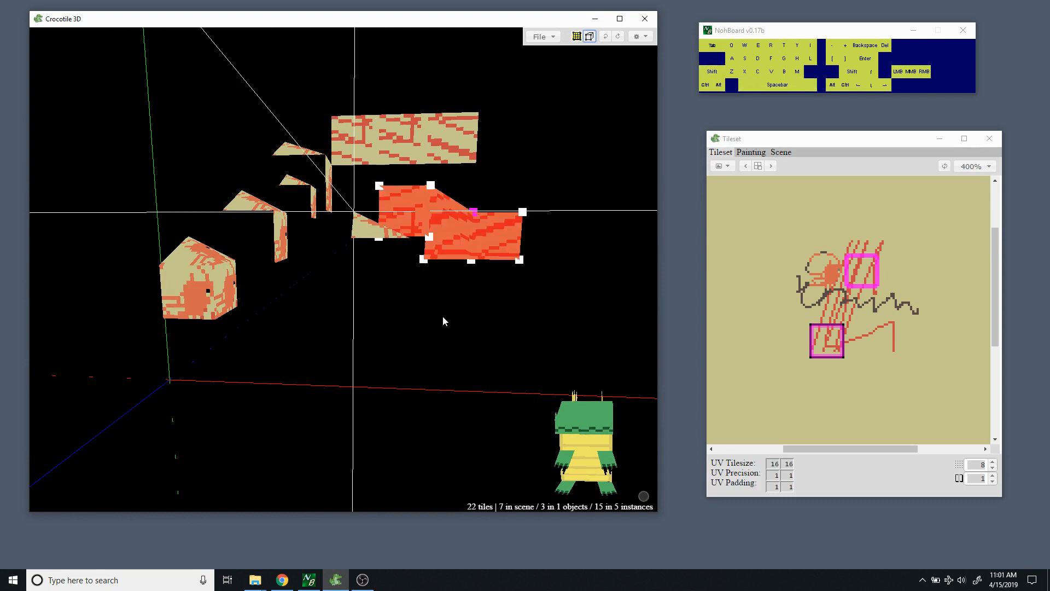
pyautogui.moveTo(443, 332); pyautogui.dragTo(432, 333)
pyautogui.press('r')
pyautogui.press('r')
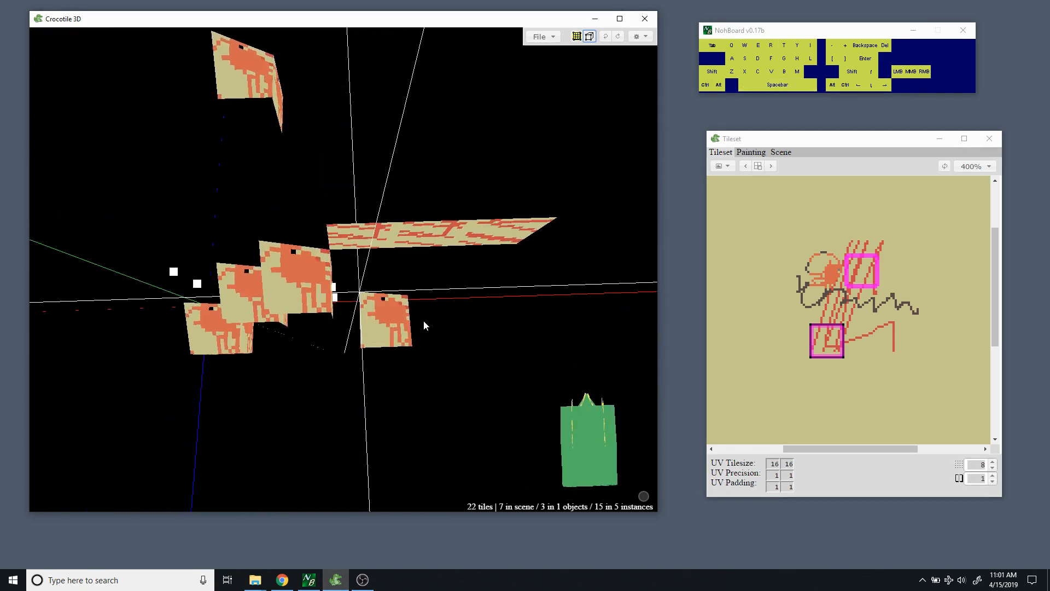
# Flip the selected striped tiles repeatedly from different viewing angles, and reverse their faces so they show from the front.
pyautogui.press('f')
pyautogui.press('f')
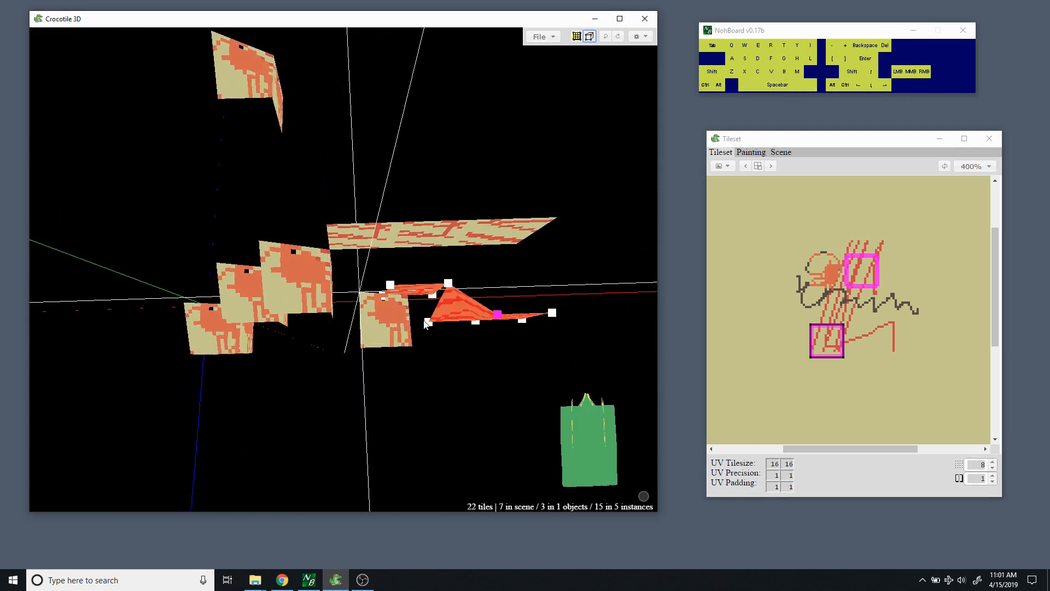
pyautogui.press('f')
pyautogui.press('f')
pyautogui.press('f')
pyautogui.moveTo(438, 328)
pyautogui.mouseDown()
pyautogui.moveTo(450, 343)
pyautogui.moveTo(426, 389)
pyautogui.moveTo(413, 375)
pyautogui.moveTo(448, 361)
pyautogui.moveTo(394, 361)
pyautogui.moveTo(435, 363)
pyautogui.moveTo(415, 361)
pyautogui.moveTo(438, 337)
pyautogui.mouseUp()
pyautogui.press('f')
pyautogui.press('f')
pyautogui.press('f')
pyautogui.press('f')
pyautogui.press('space')
pyautogui.hotkey('shift', 'r')
pyautogui.press('space')
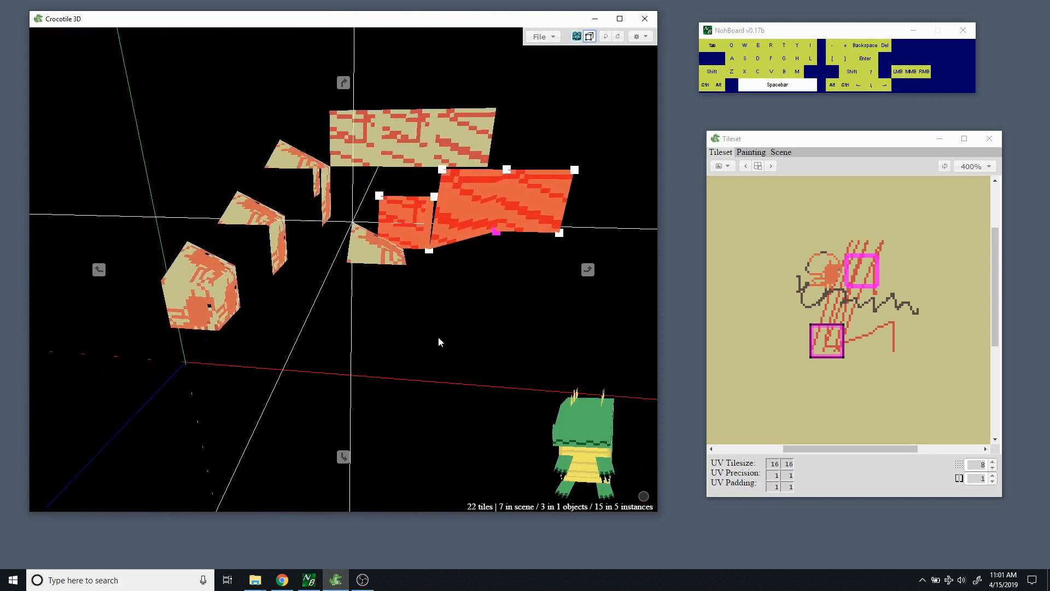
# Look up the Flip edge command among the face commands for the selected tiles.
pyautogui.rightClick(481, 204)
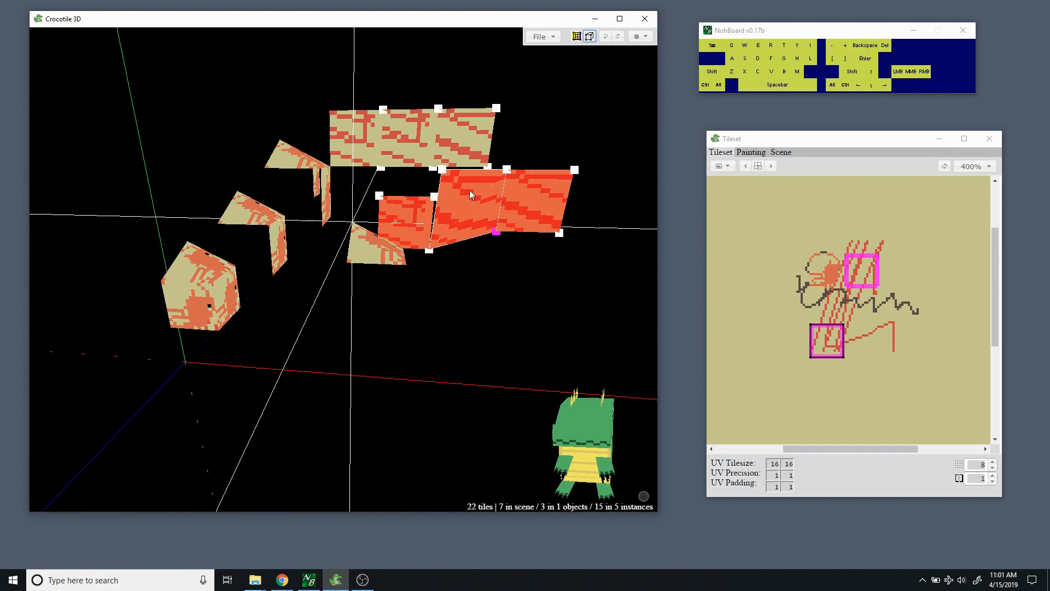
pyautogui.rightClick(469, 189)
pyautogui.moveTo(496, 234)
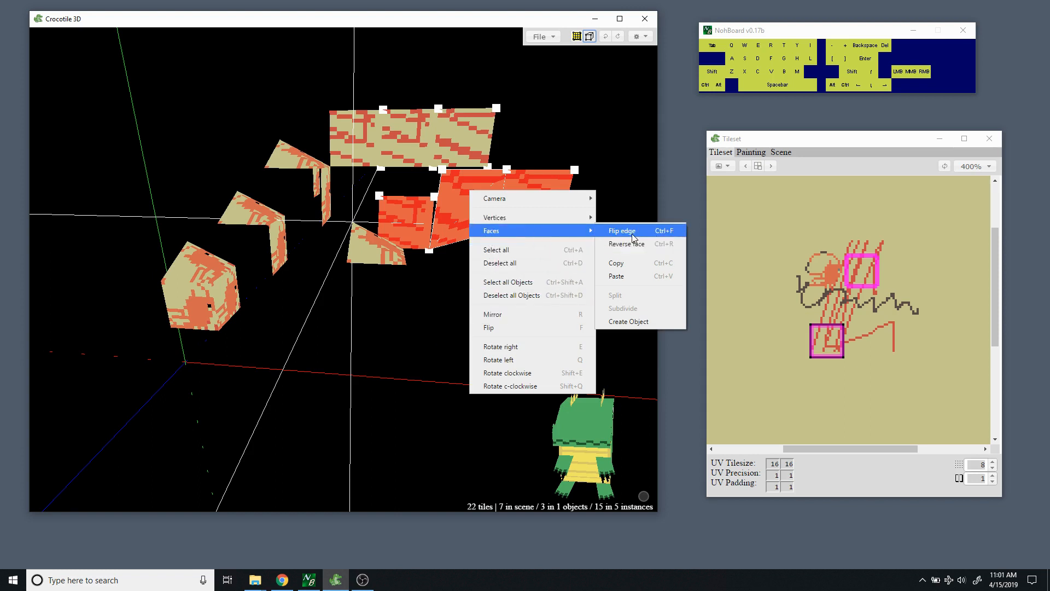
pyautogui.click(424, 252)
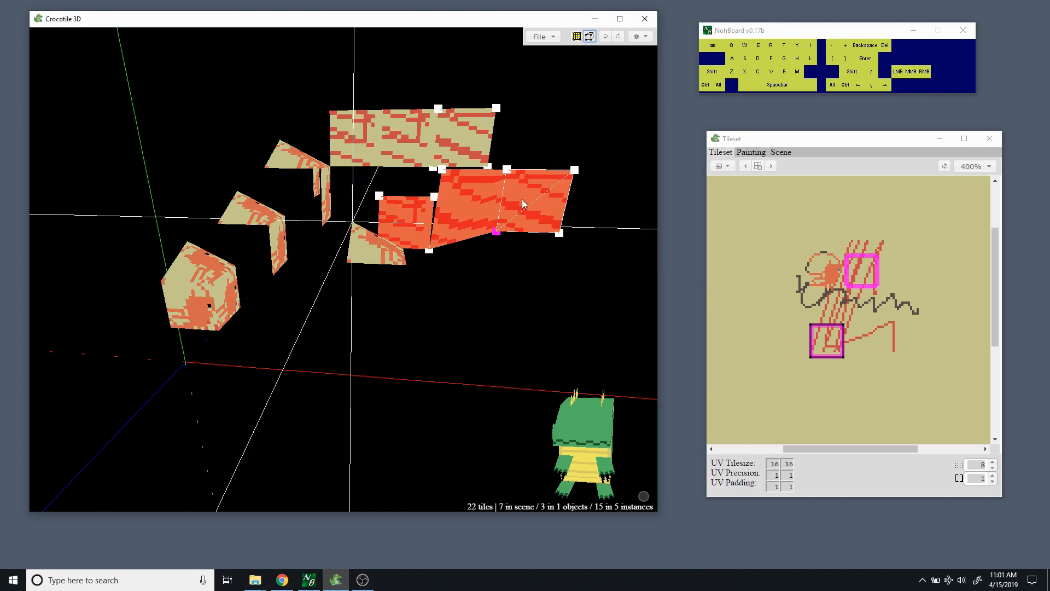
# Pull the bottom vertex shared by the two large lower striped tiles out toward the front.
pyautogui.moveTo(467, 258); pyautogui.dragTo(381, 297)
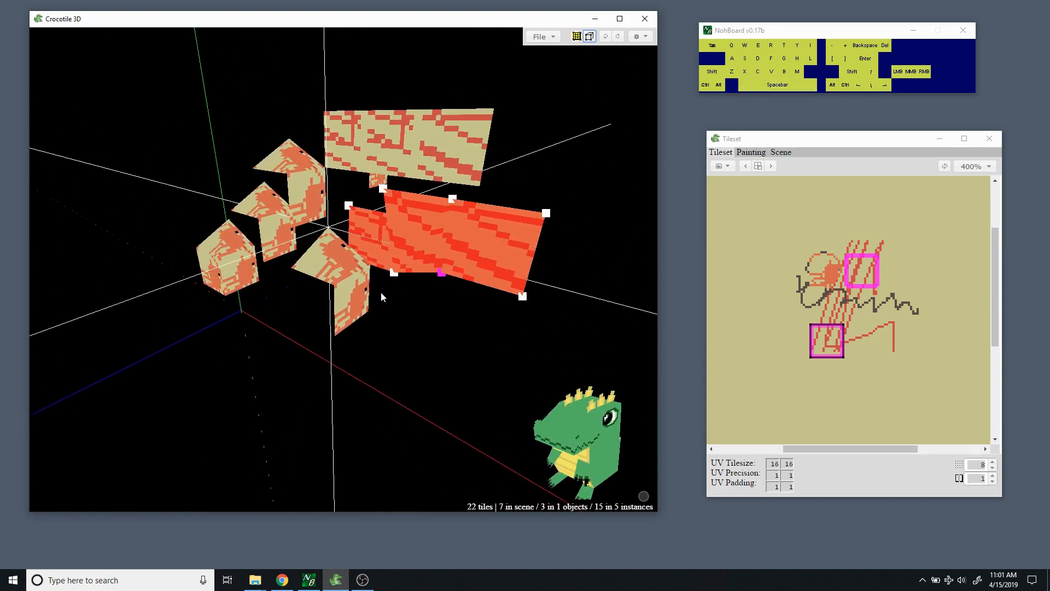
pyautogui.keyDown('ctrl'); pyautogui.click(441, 274); pyautogui.keyUp('ctrl')
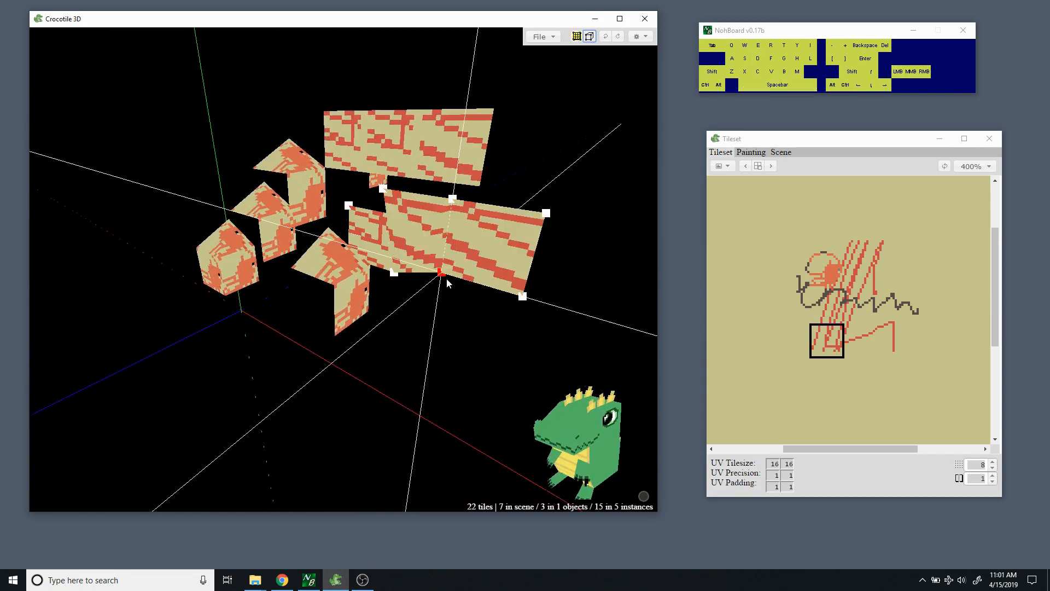
pyautogui.press('space')
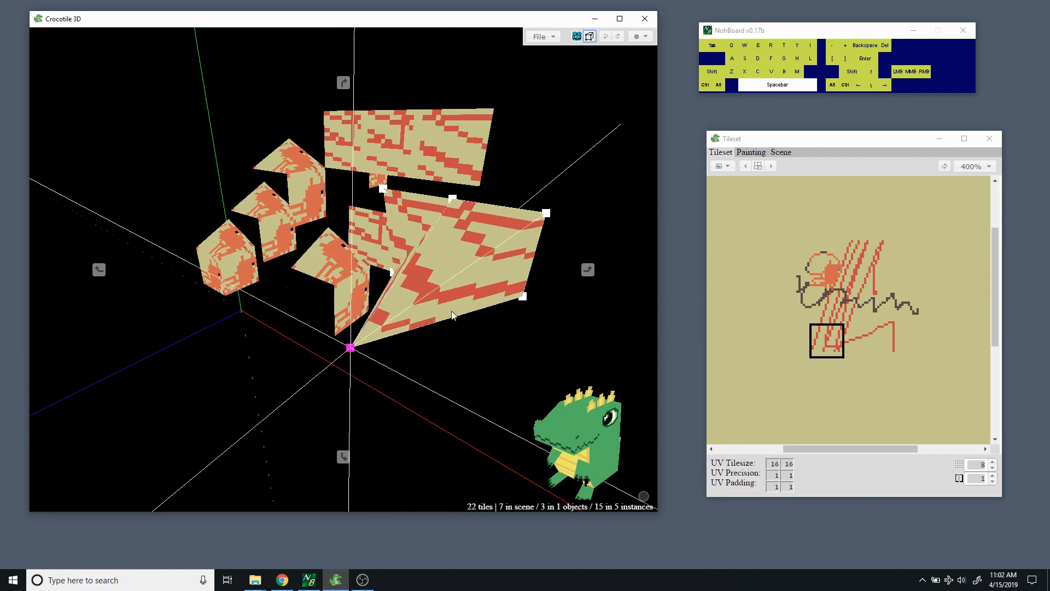
pyautogui.moveTo(420, 370)
pyautogui.moveTo(420, 364); pyautogui.dragTo(470, 190)
pyautogui.press('space')
# Select only the first of the two stretched tiles and flip its diagonal edge.
pyautogui.click(485, 221)
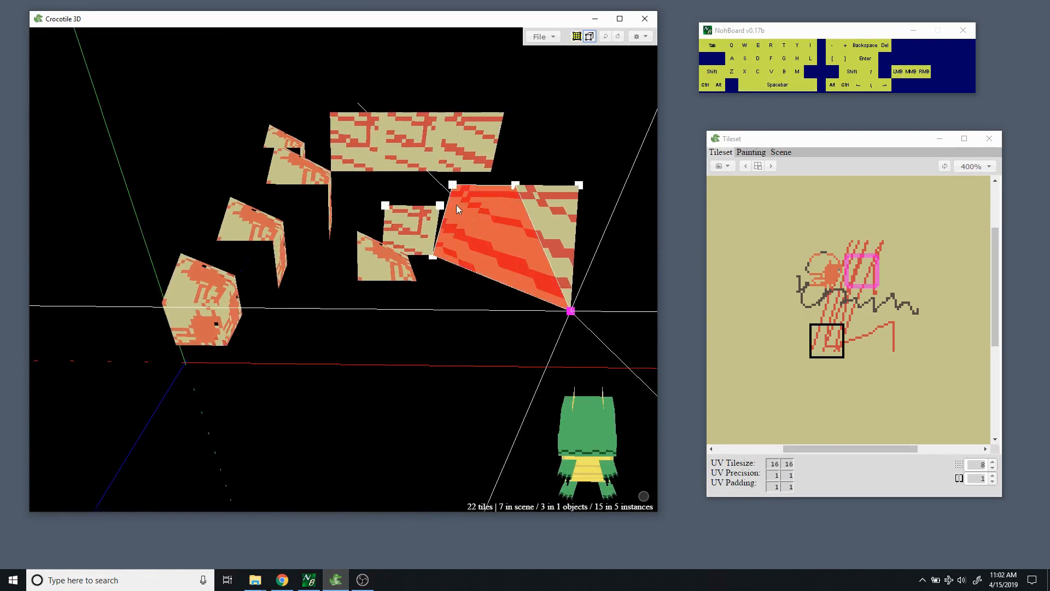
pyautogui.press('space')
pyautogui.moveTo(482, 215); pyautogui.dragTo(433, 257)
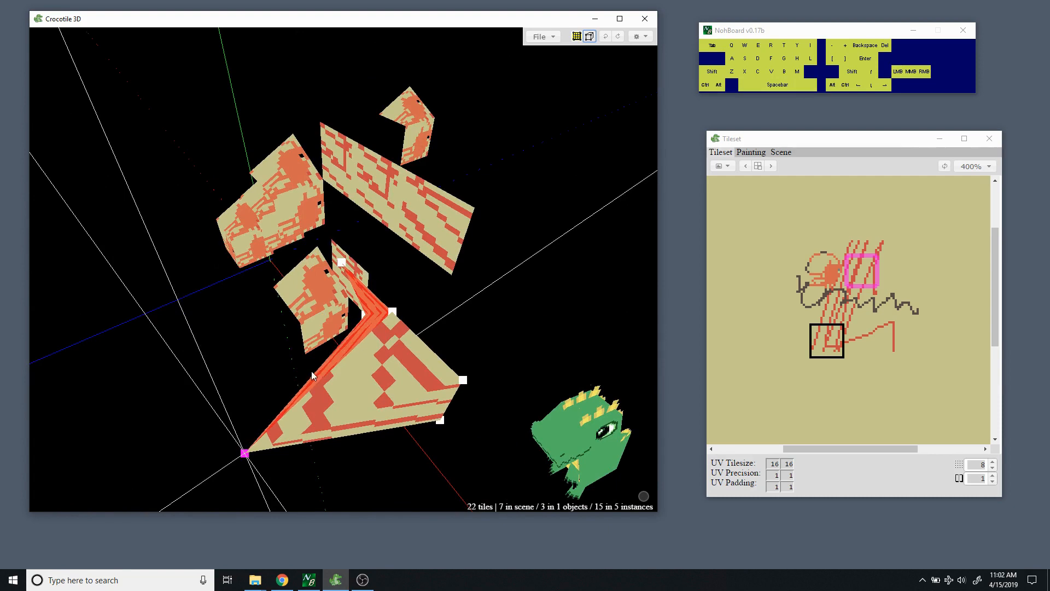
pyautogui.press('space')
pyautogui.moveTo(333, 347); pyautogui.dragTo(432, 262)
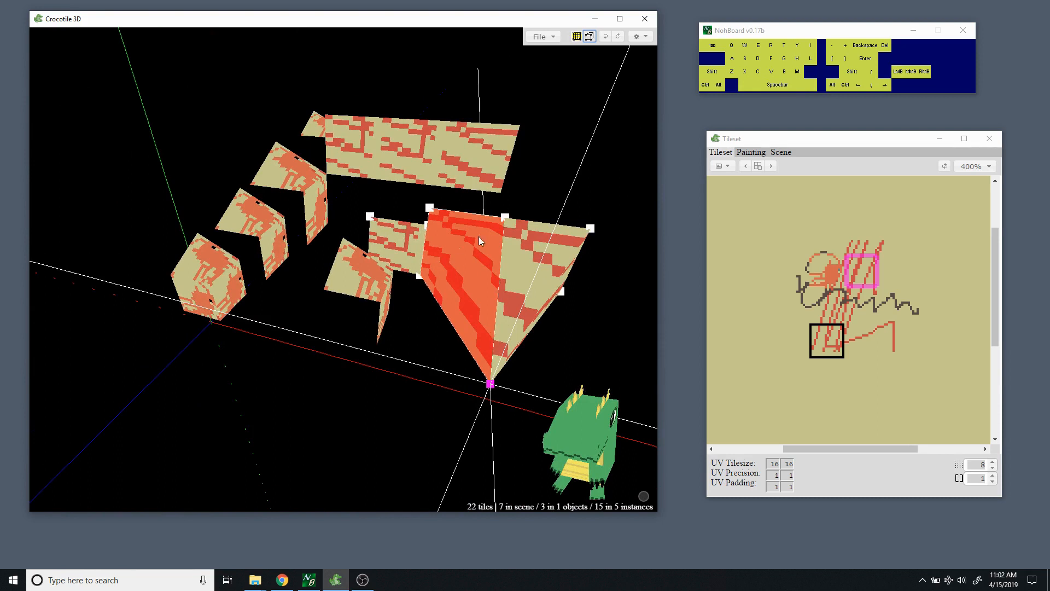
pyautogui.rightClick(468, 262)
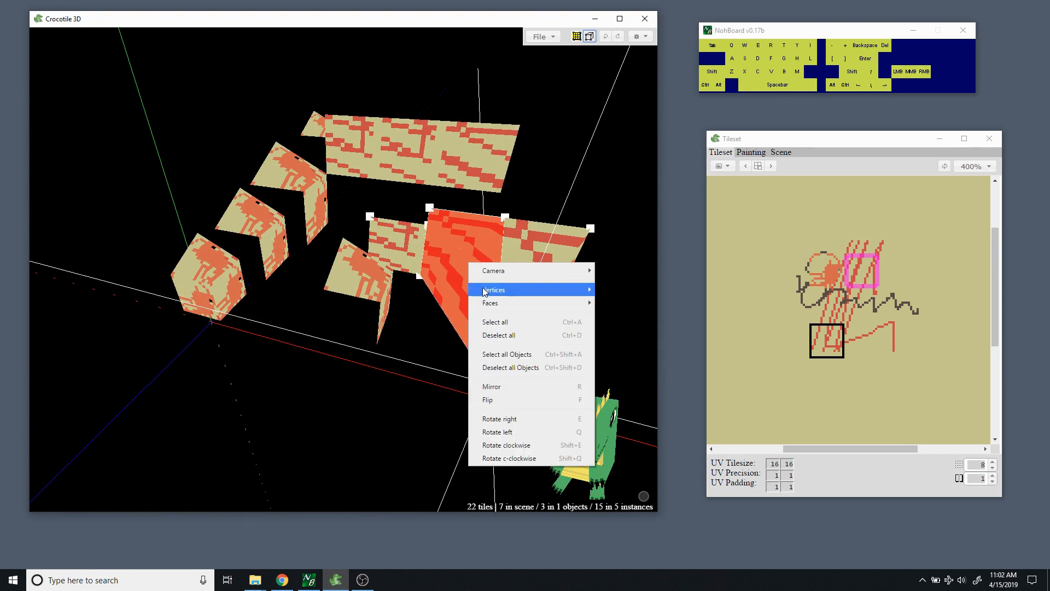
pyautogui.moveTo(496, 302)
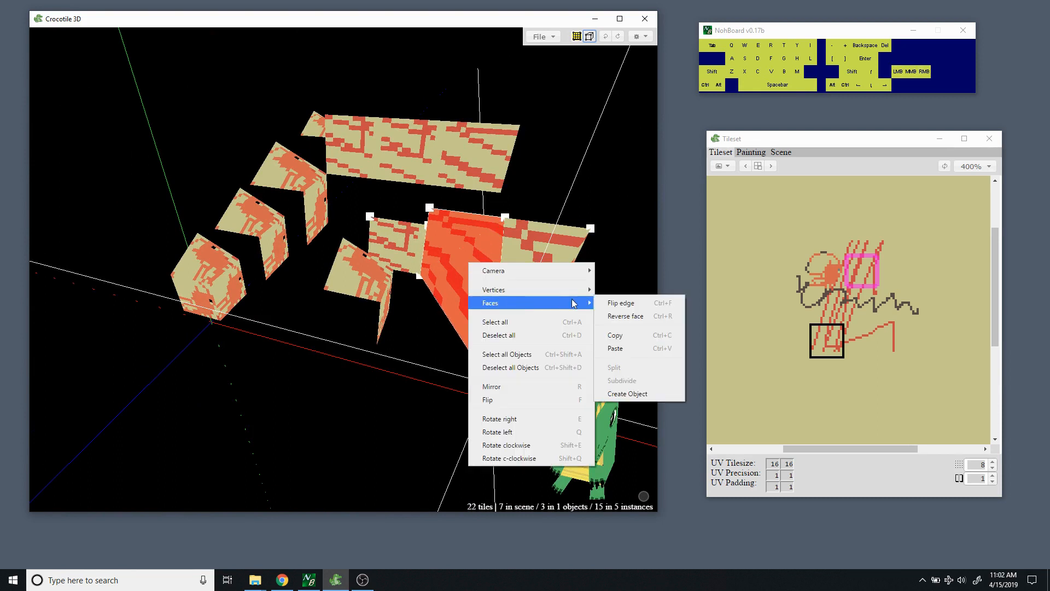
pyautogui.click(625, 308)
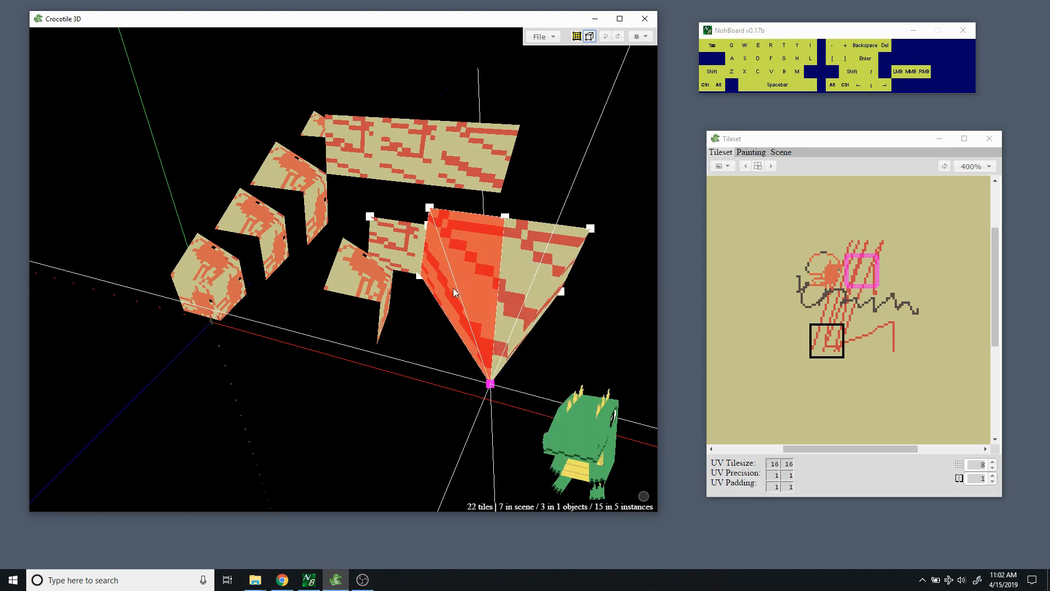
# Examine the fold of the stretched tiles from several angles around the pulled-out vertex.
pyautogui.press('space')
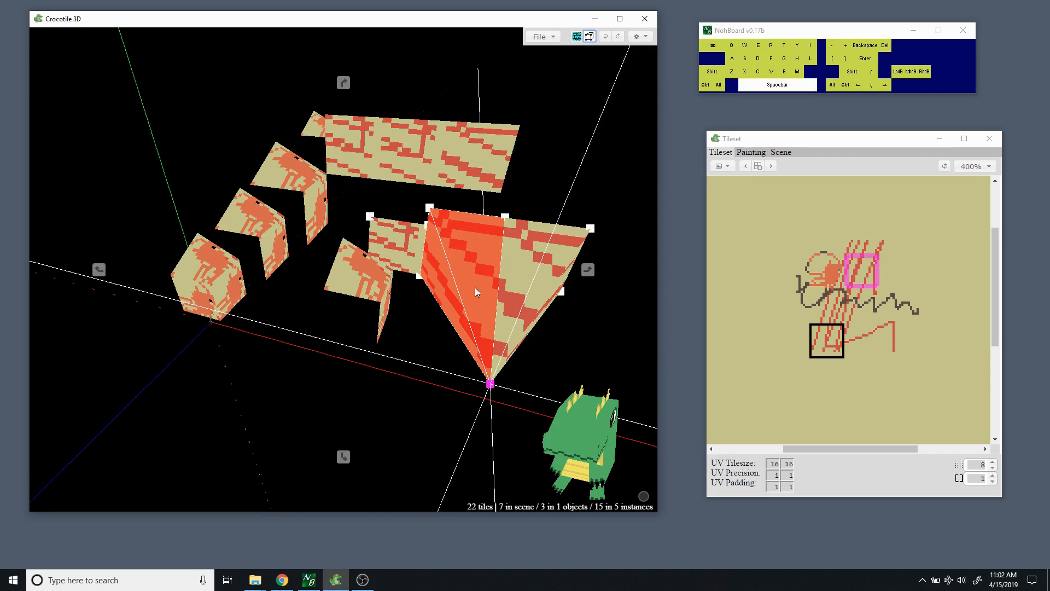
pyautogui.moveTo(475, 287); pyautogui.dragTo(435, 310)
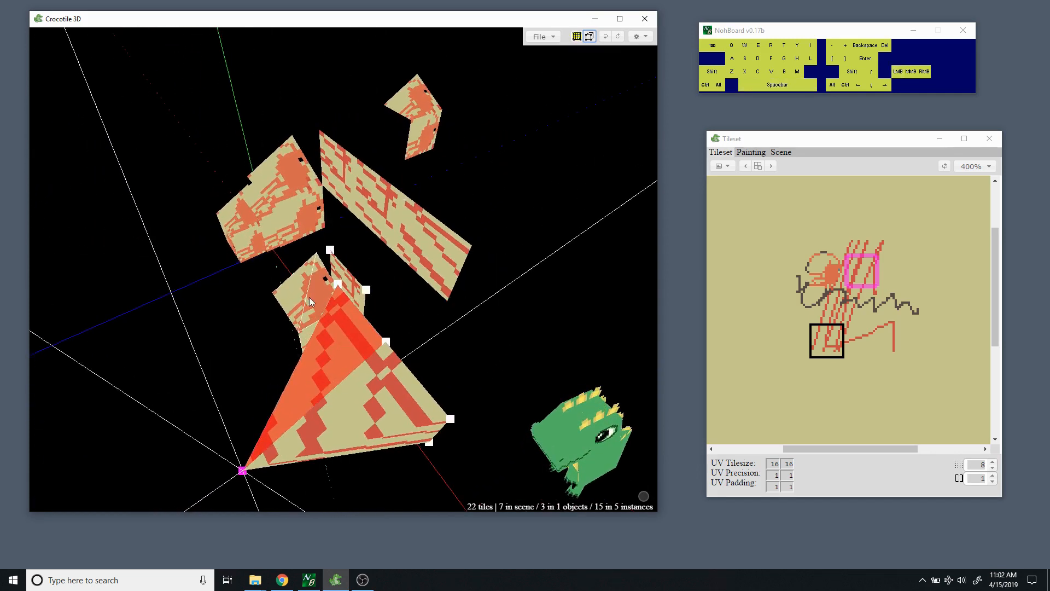
pyautogui.press('space')
pyautogui.moveTo(295, 382); pyautogui.dragTo(328, 369)
pyautogui.press('space')
pyautogui.moveTo(456, 228); pyautogui.dragTo(512, 229)
pyautogui.moveTo(511, 229); pyautogui.dragTo(384, 241, button='right')
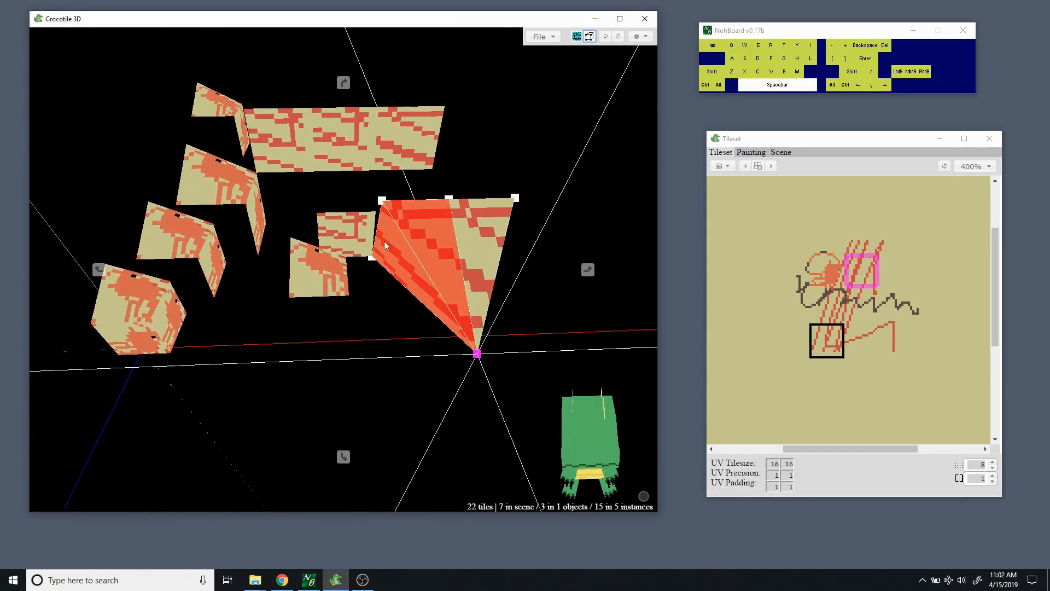
pyautogui.press('space')
pyautogui.moveTo(431, 282); pyautogui.dragTo(337, 217)
pyautogui.press('space')
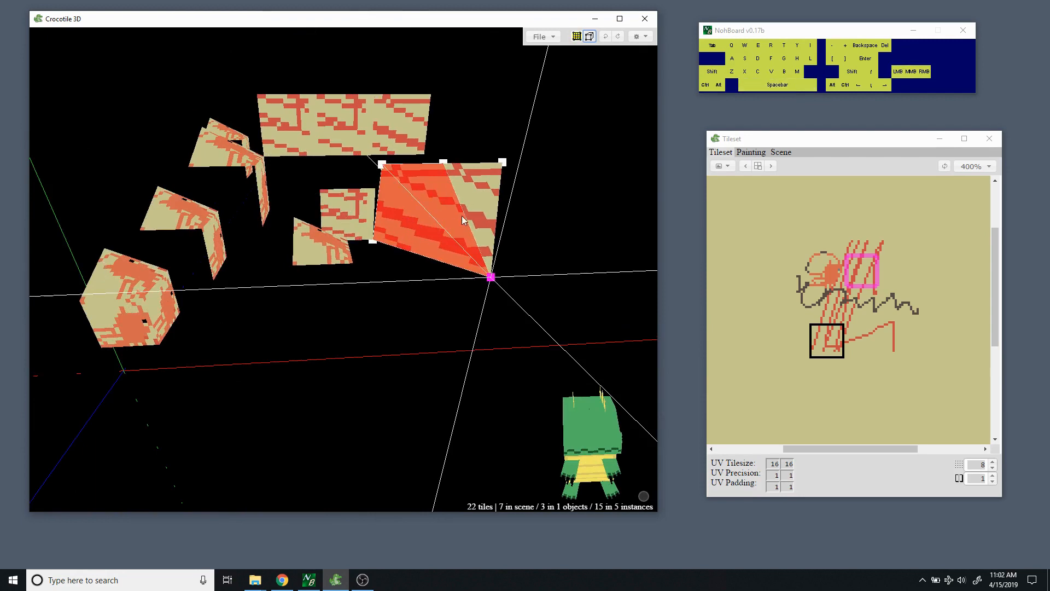
pyautogui.press('space')
pyautogui.moveTo(474, 201); pyautogui.dragTo(409, 247)
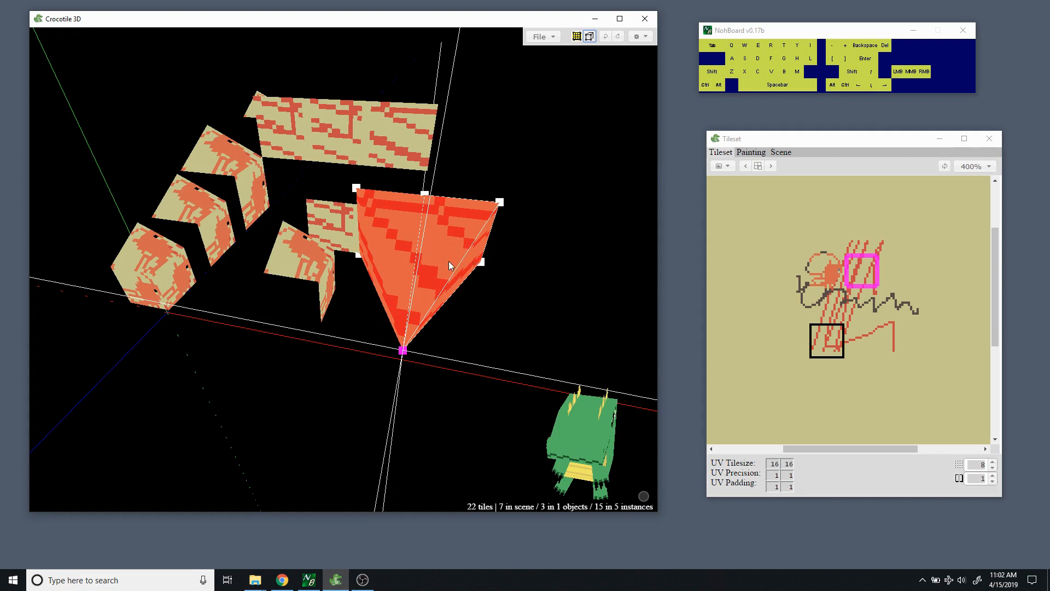
# Select both stretched tiles and apply Flip edge to them together.
pyautogui.rightClick(442, 243)
pyautogui.moveTo(477, 285)
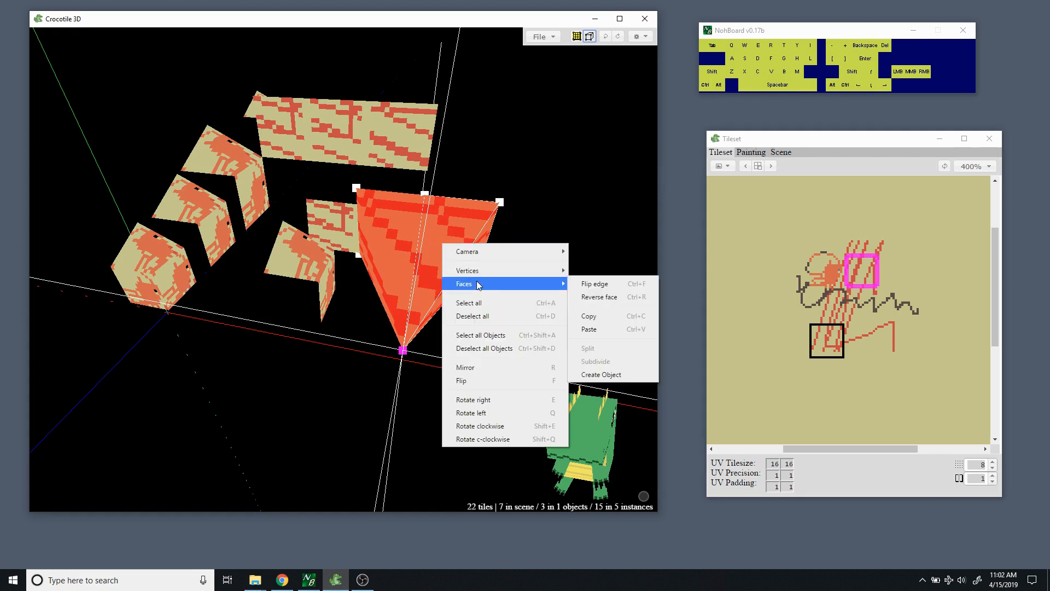
pyautogui.click(527, 217)
pyautogui.click(460, 257)
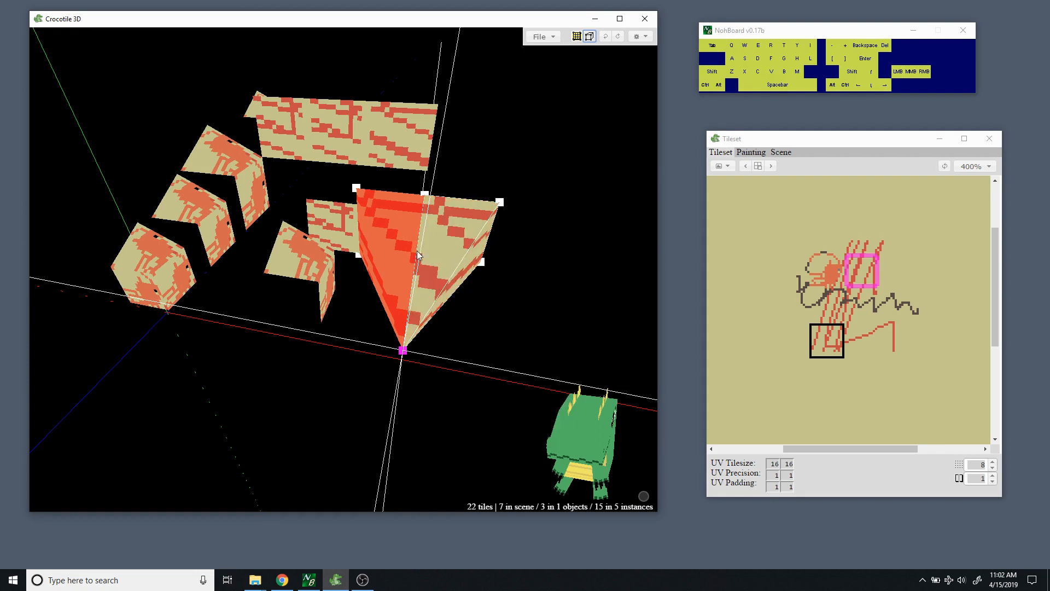
pyautogui.press('shift')
pyautogui.hotkey('ctrl', 'f')
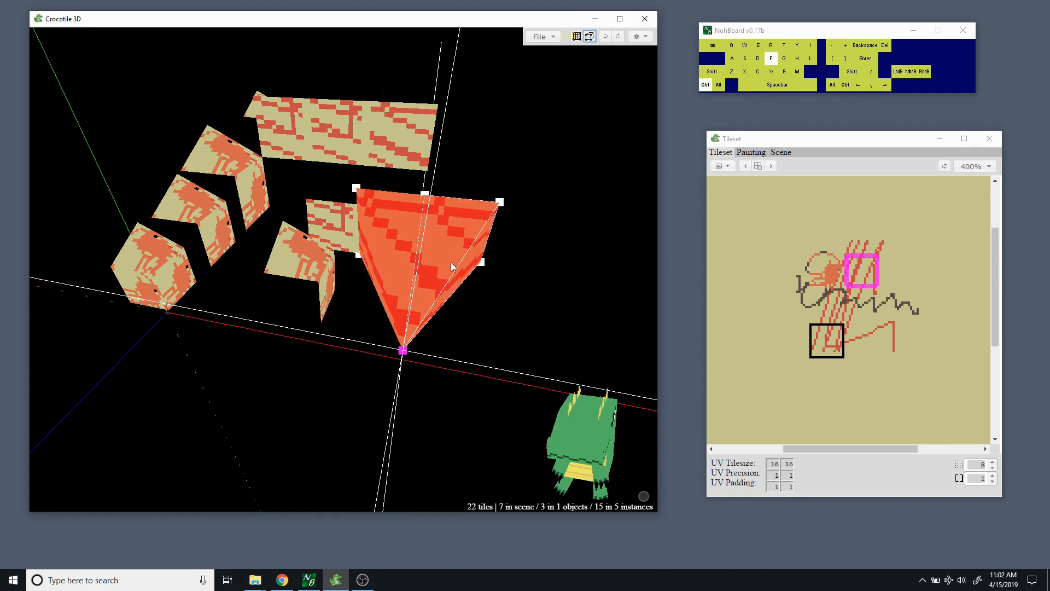
# Select only the outer stretched tile and flip its diagonal edge back and forth several times.
pyautogui.click(517, 274)
pyautogui.press('f')
pyautogui.press('space')
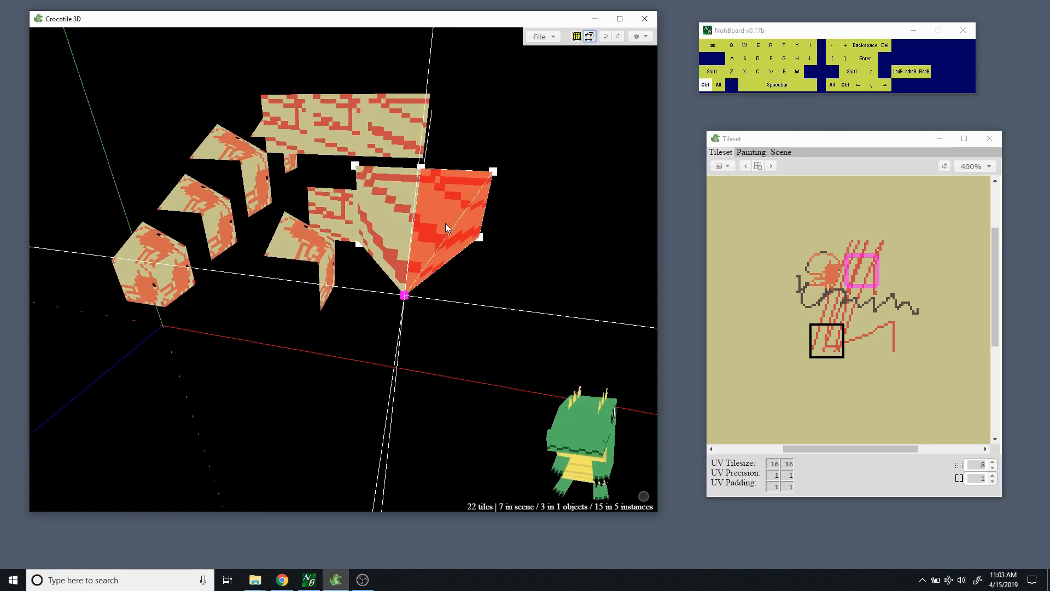
pyautogui.hotkey('ctrl', 'f')
pyautogui.hotkey('ctrl', 'f')
pyautogui.hotkey('ctrl', 'f')
pyautogui.hotkey('shift', 'f')
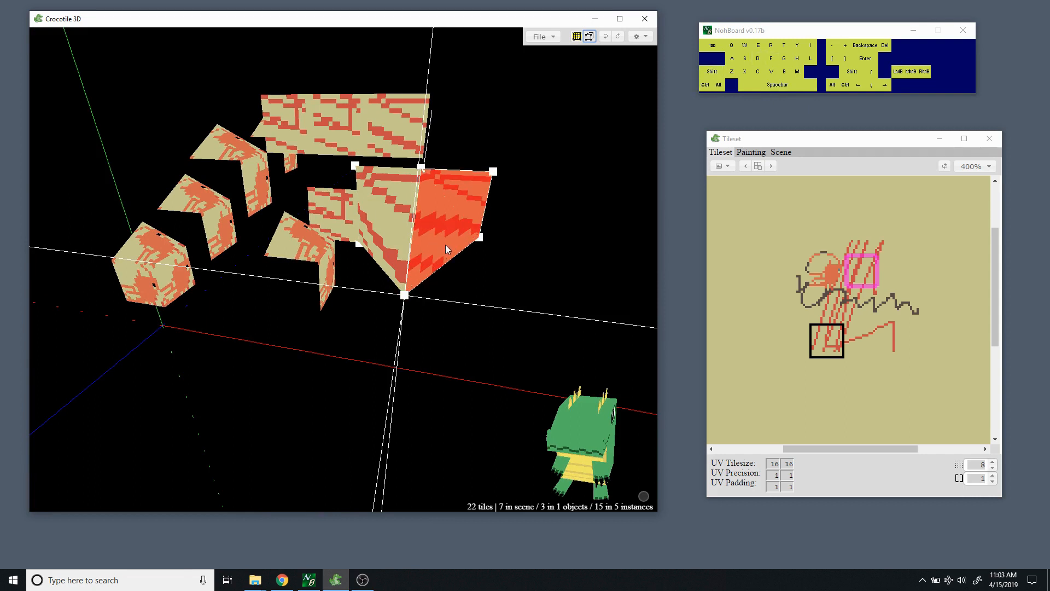
pyautogui.hotkey('shift', 'f')
pyautogui.hotkey('shift', 'f')
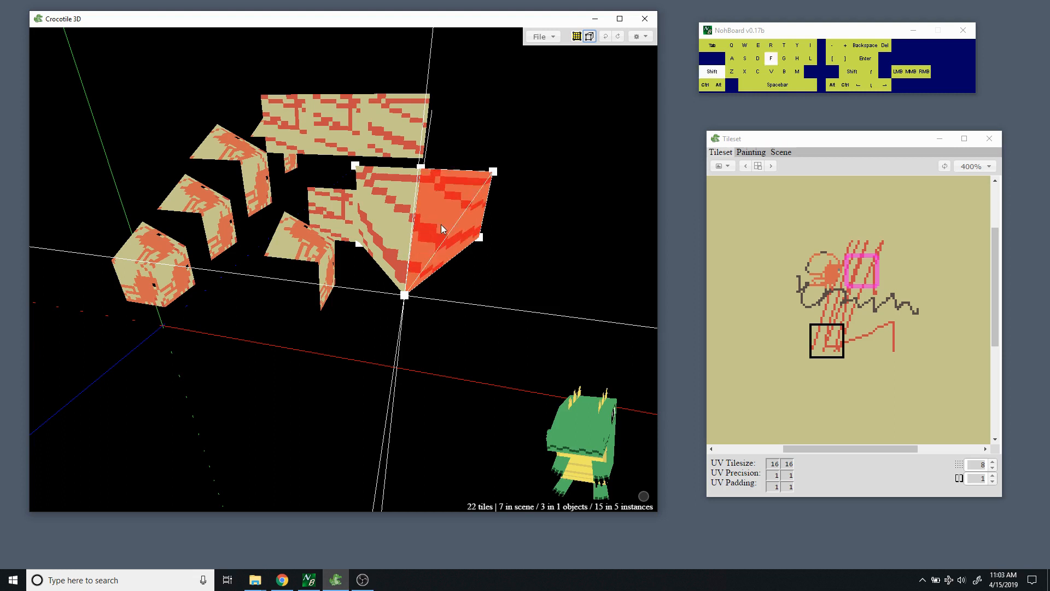
# Check the shortcuts listed for the Flip edge and Reverse face commands on the selected tile.
pyautogui.rightClick(441, 225)
pyautogui.moveTo(479, 269)
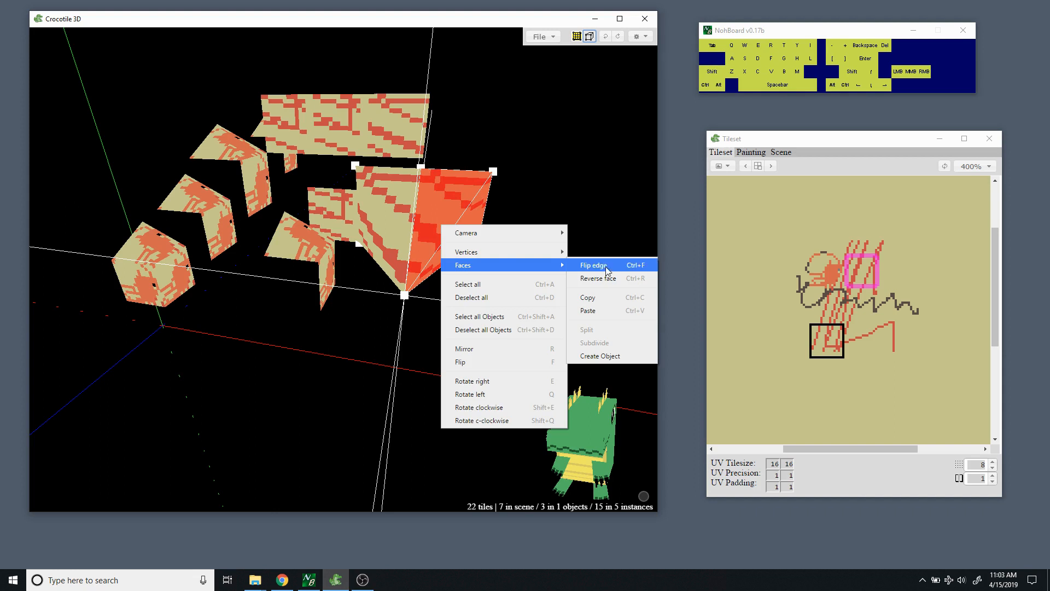
pyautogui.click(599, 236)
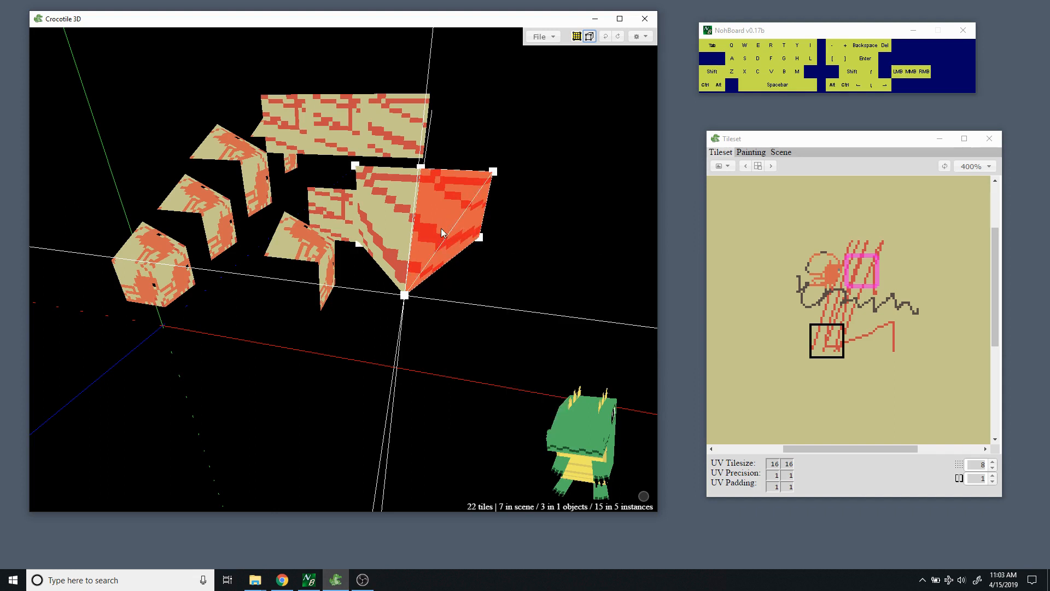
pyautogui.rightClick(441, 229)
pyautogui.moveTo(474, 270)
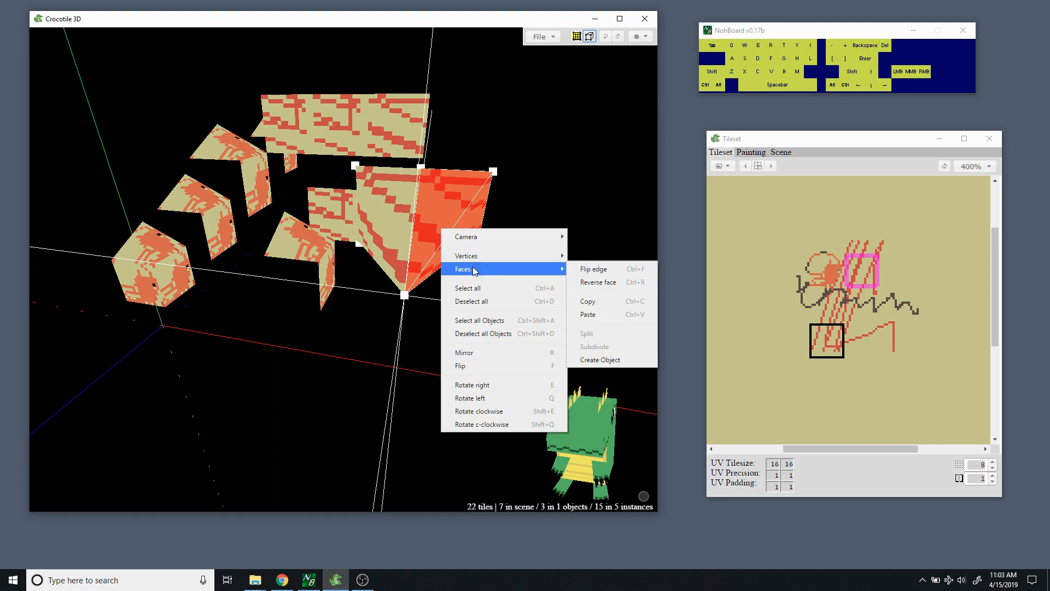
pyautogui.click(569, 232)
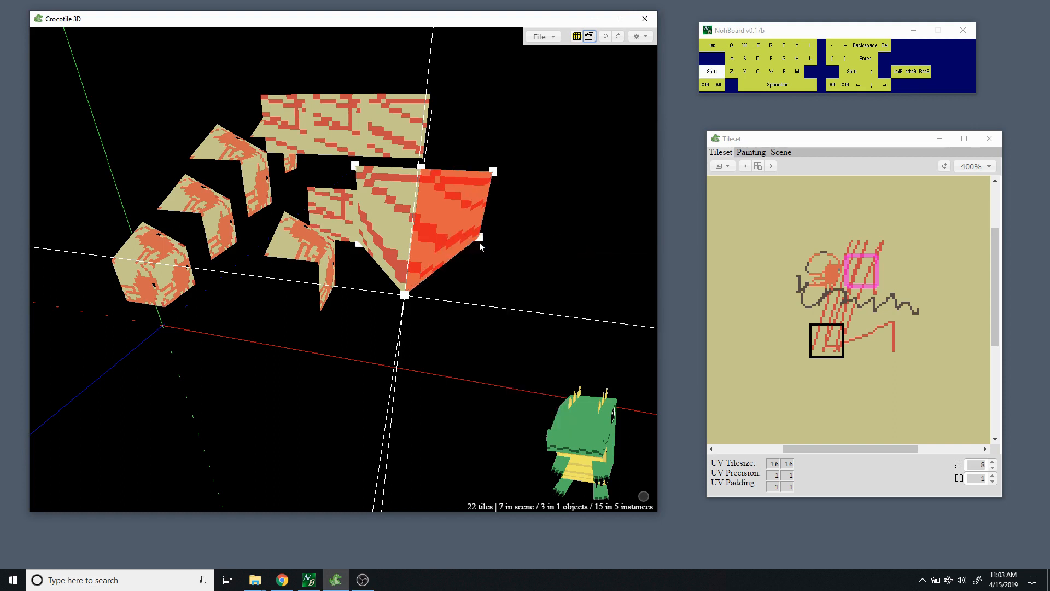
# Reverse the face of the outer stretched tile, and reverse it back so it faces the camera.
pyautogui.hotkey('shift', 'r')
pyautogui.hotkey('shift', 'r')
pyautogui.hotkey('ctrl', 'r')
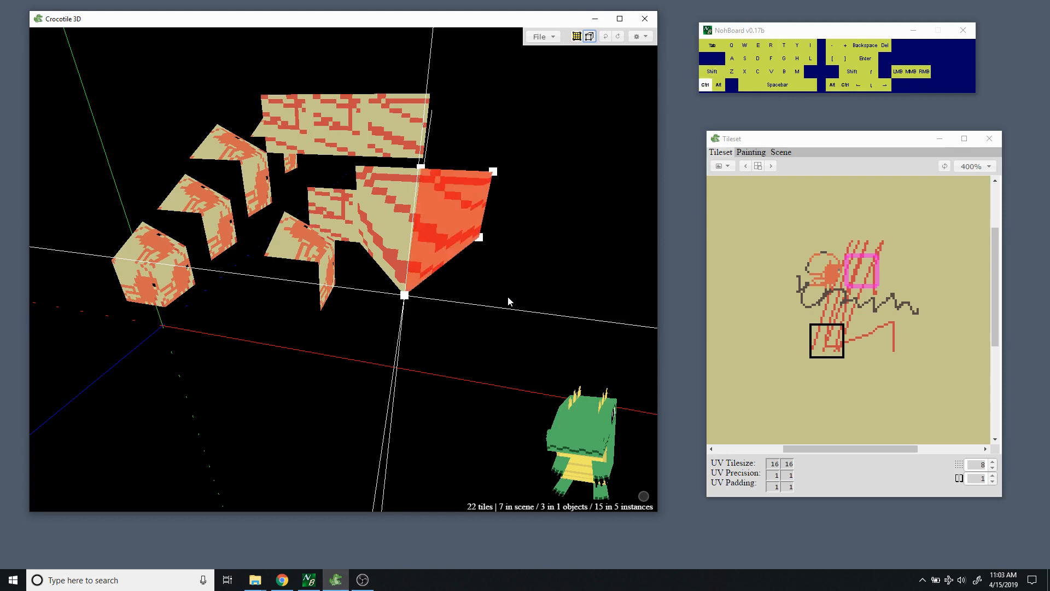
pyautogui.press('space')
pyautogui.moveTo(518, 295); pyautogui.dragTo(487, 270)
pyautogui.press('space')
pyautogui.hotkey('shift', 'r')
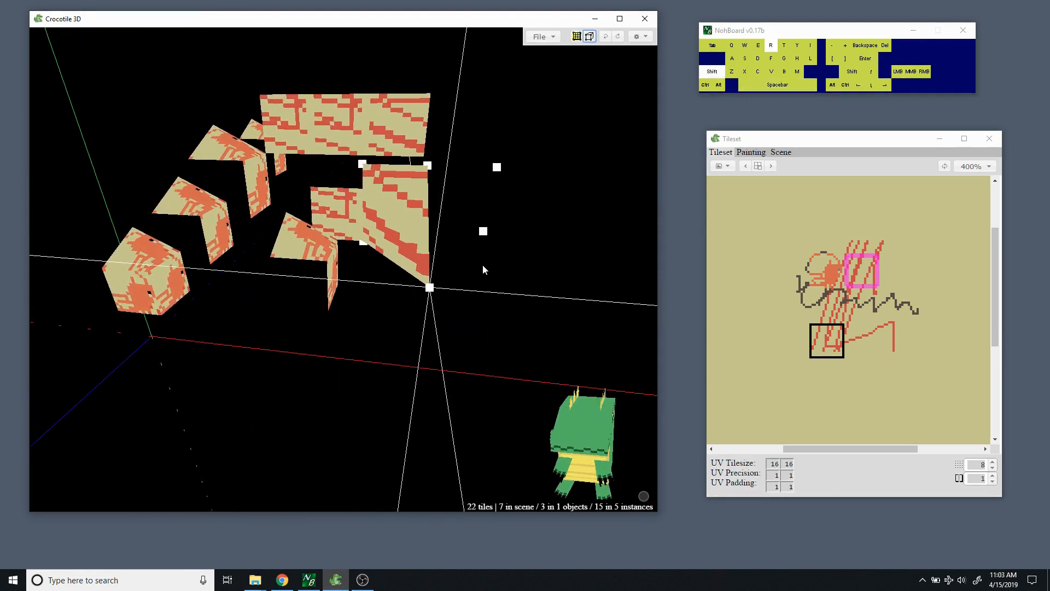
pyautogui.hotkey('shift', 'r')
# Flip the diagonal edge of the outer stretched tile once more and flip it back.
pyautogui.hotkey('shift', 'f')
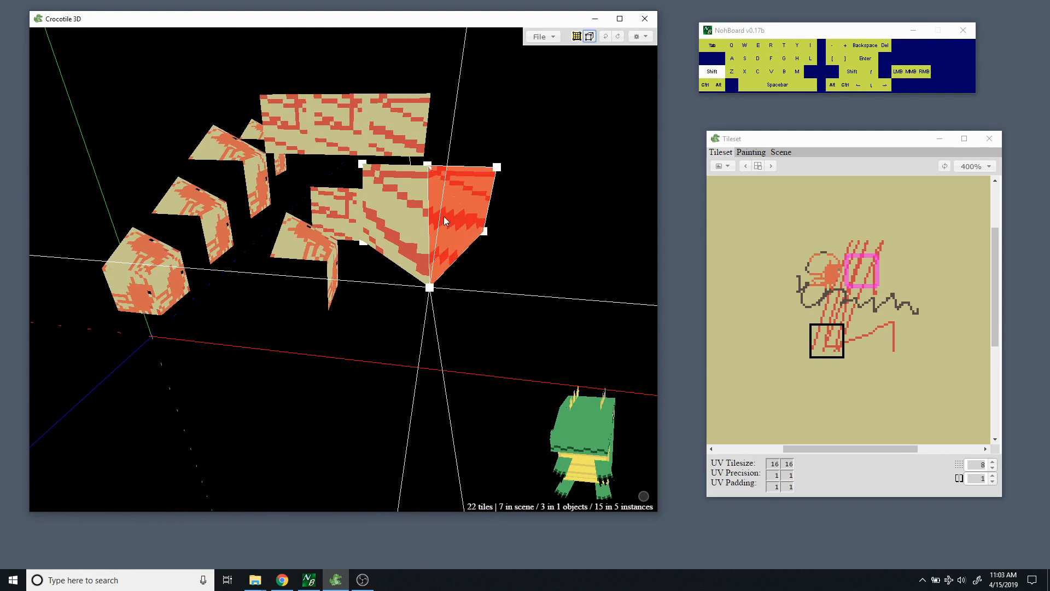
pyautogui.hotkey('shift', 'f')
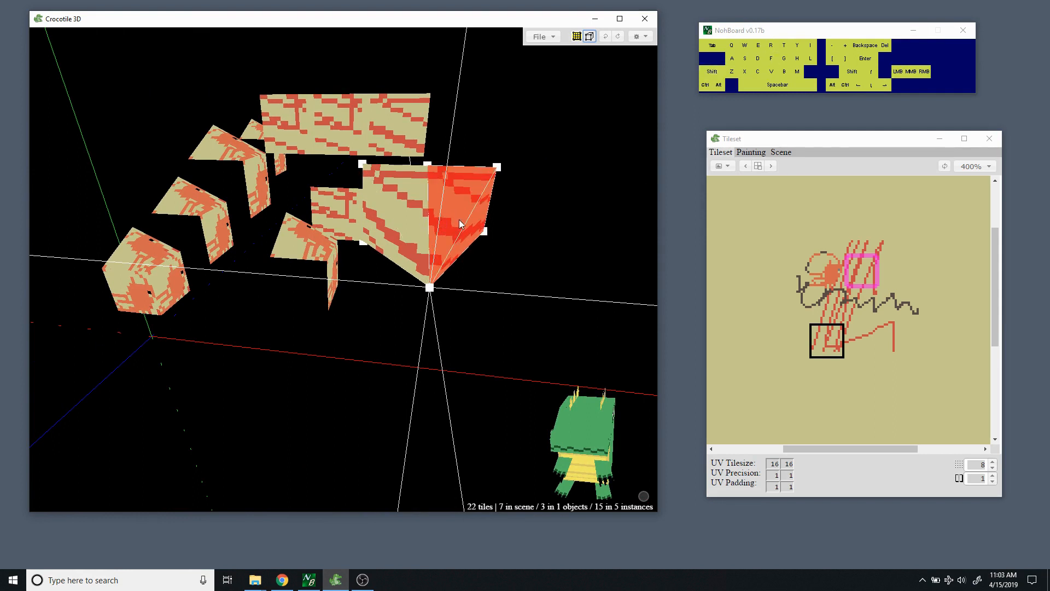
# Select both stretched tiles together and flip their diagonal edges back and forth several times.
pyautogui.moveTo(415, 219)
pyautogui.mouseDown()
pyautogui.moveTo(503, 273)
pyautogui.moveTo(490, 299)
pyautogui.mouseUp()
pyautogui.hotkey('shift', 'f')
pyautogui.hotkey('shift', 'f')
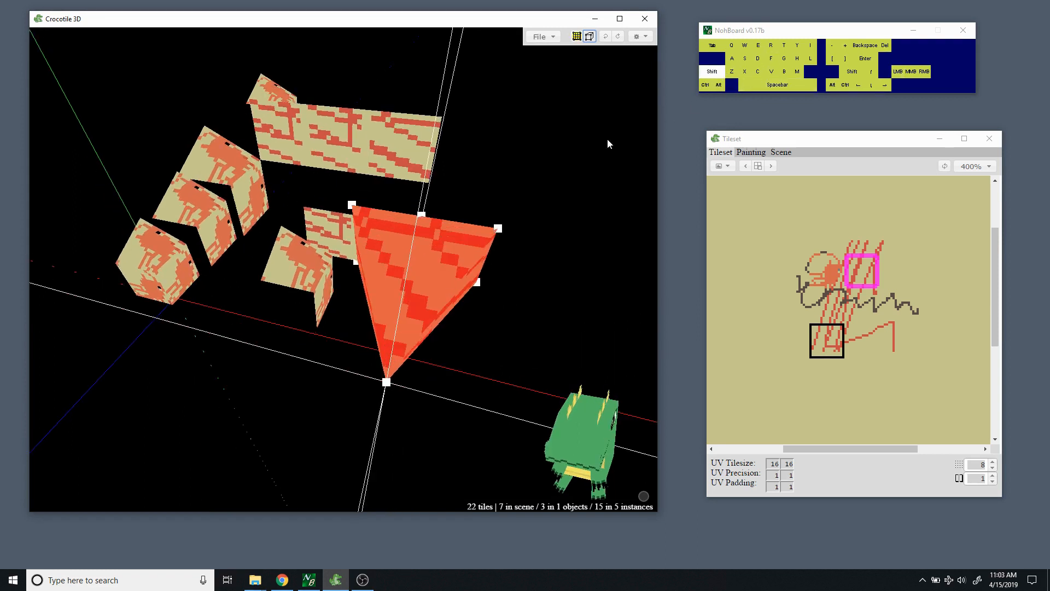
pyautogui.hotkey('shift', 'f')
pyautogui.moveTo(453, 333); pyautogui.dragTo(481, 310)
# Deselect both stretched tiles so that no faces are selected in the scene.
pyautogui.click(444, 221)
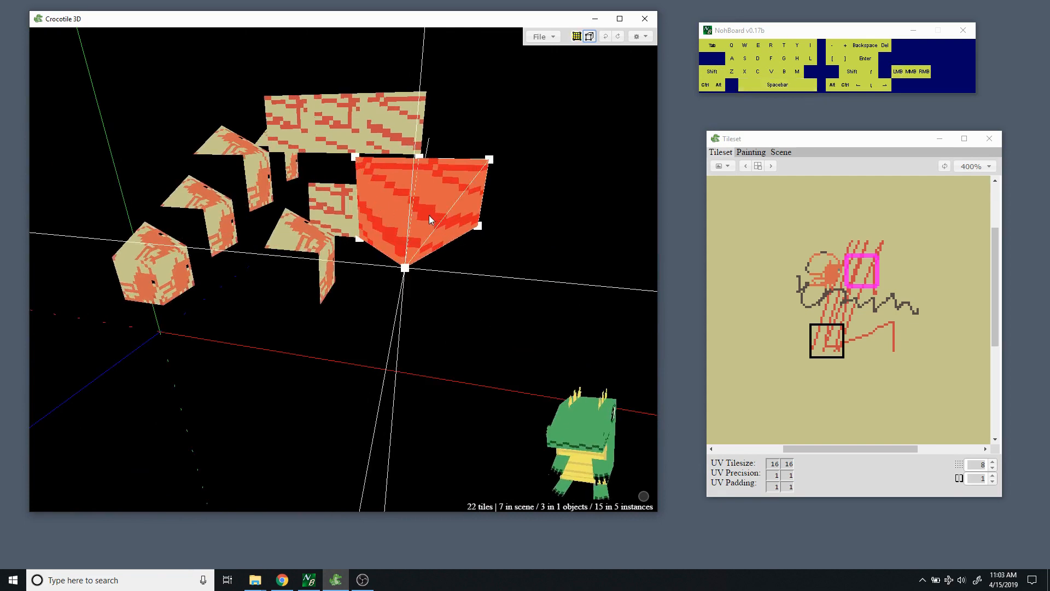
pyautogui.click(400, 204)
pyautogui.moveTo(454, 211); pyautogui.dragTo(522, 296)
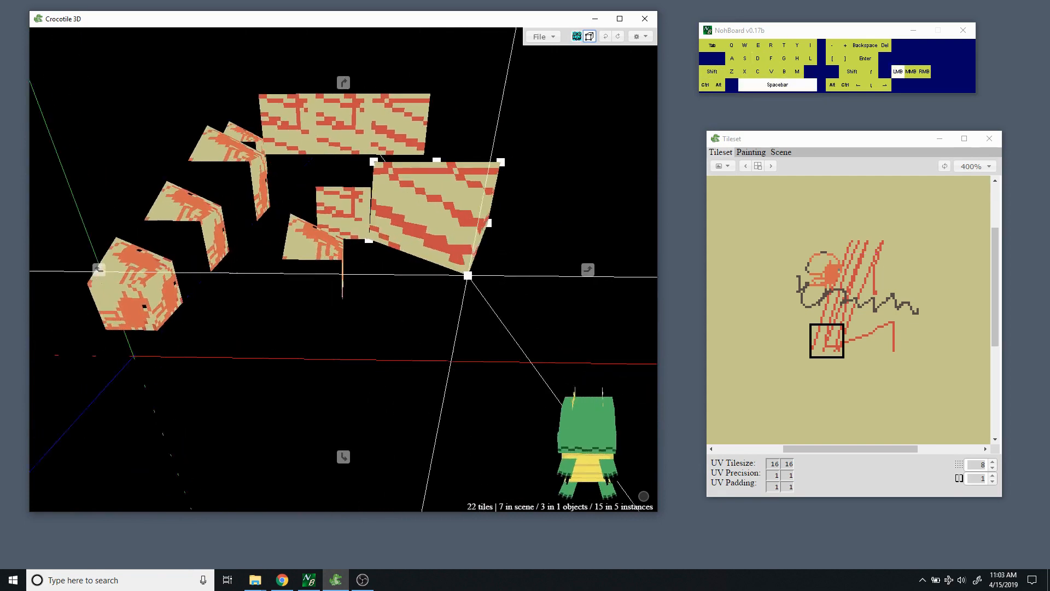
pyautogui.moveTo(404, 280); pyautogui.dragTo(508, 145)
pyautogui.click(429, 281)
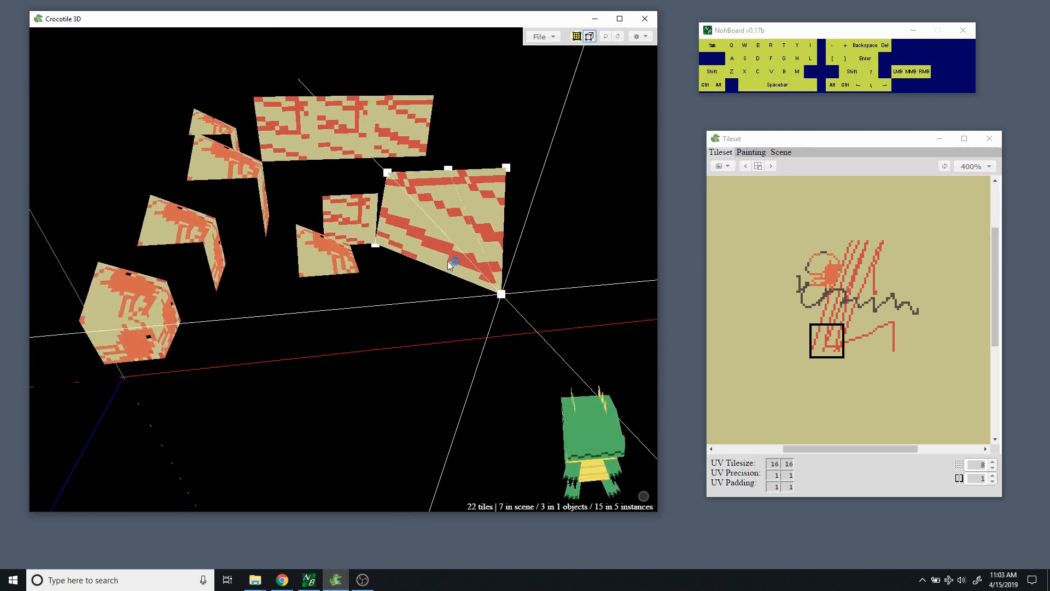
# Check which vertex and face commands are offered in edit mode with nothing selected.
pyautogui.rightClick(485, 204)
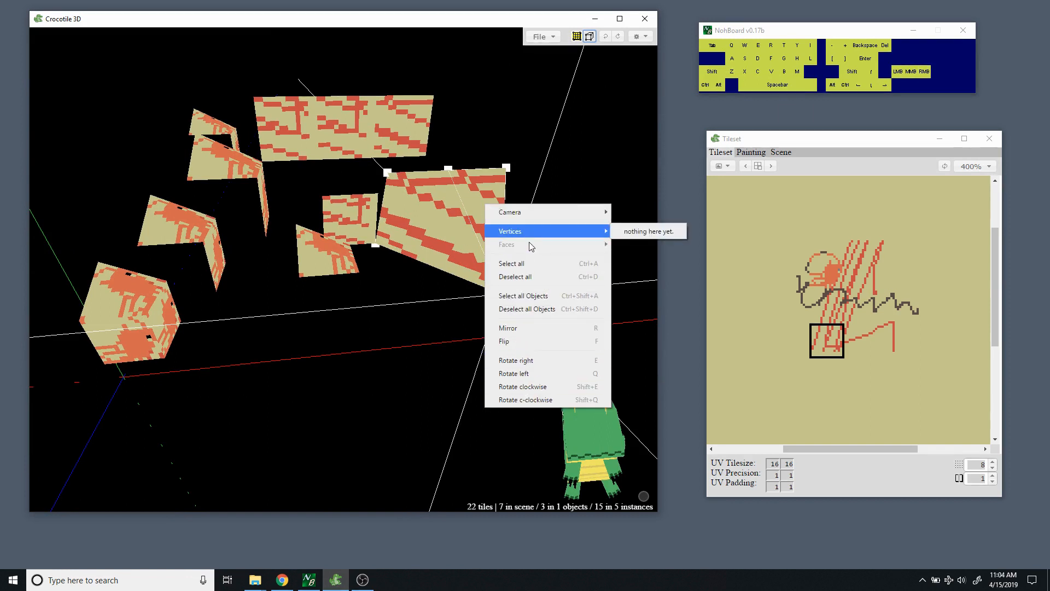
pyautogui.click(402, 319)
pyautogui.press('space')
pyautogui.moveTo(453, 365)
pyautogui.mouseDown()
pyautogui.moveTo(405, 368)
pyautogui.moveTo(452, 365)
pyautogui.mouseUp()
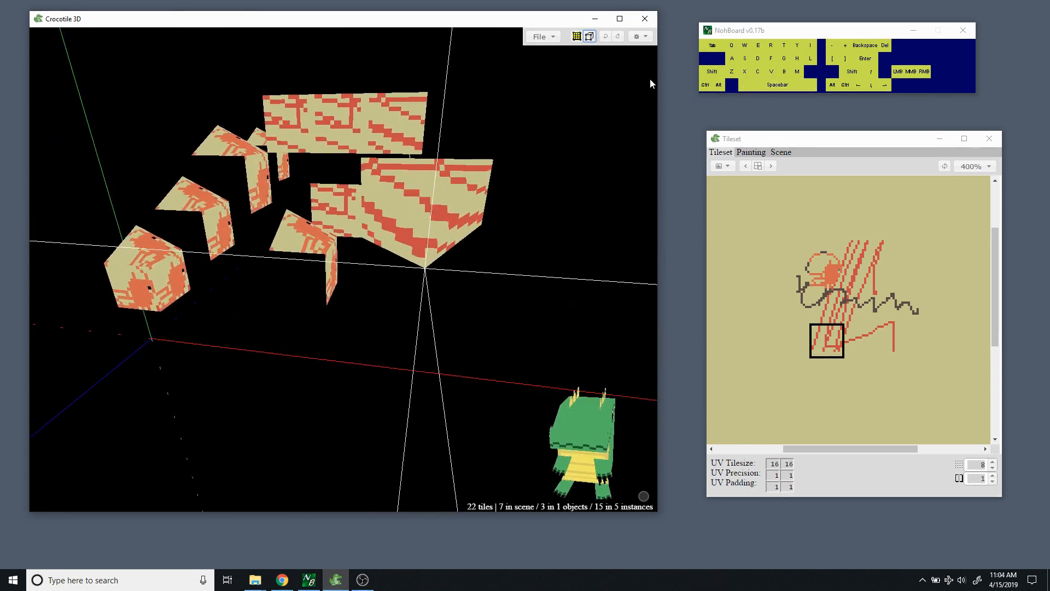
# Switch the camera to orthographic projection.
pyautogui.click(639, 36)
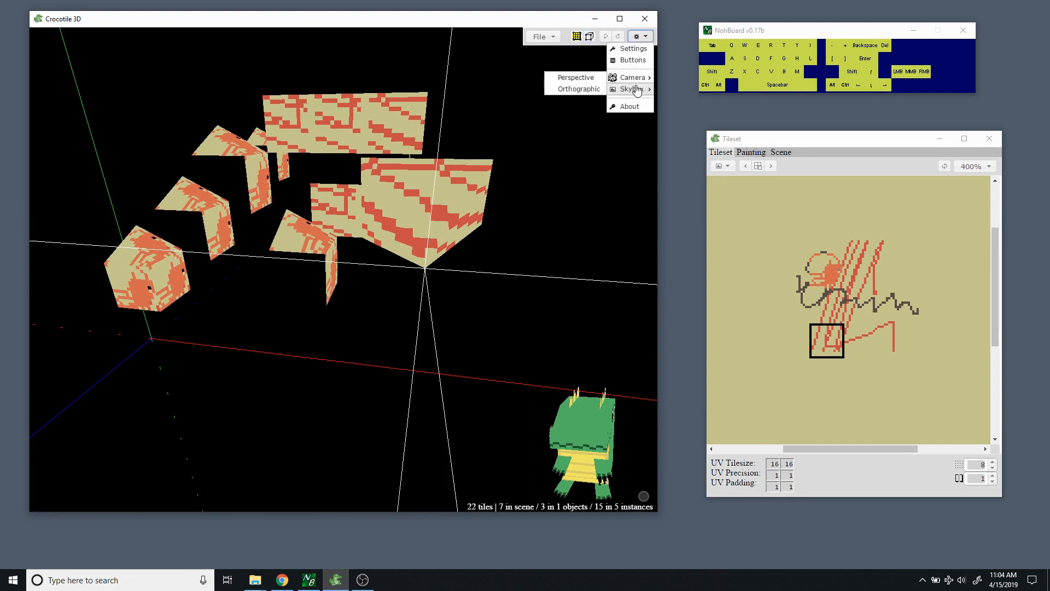
pyautogui.moveTo(637, 90)
pyautogui.click(592, 88)
pyautogui.press('space')
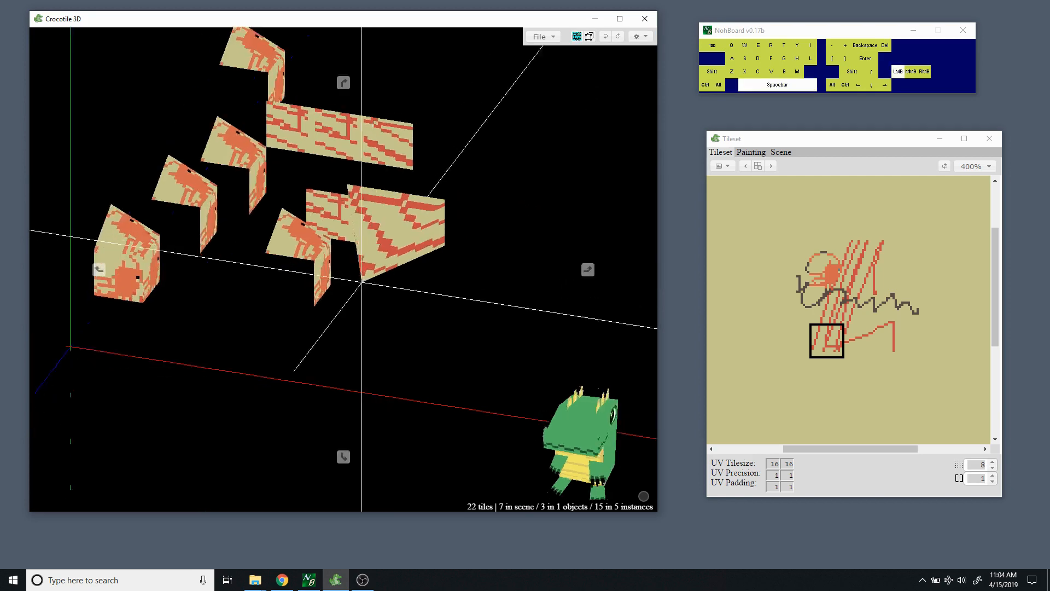
pyautogui.moveTo(344, 269); pyautogui.dragTo(380, 314, button='right')
# Select both stretched tiles in the scene.
pyautogui.moveTo(380, 314); pyautogui.dragTo(470, 281)
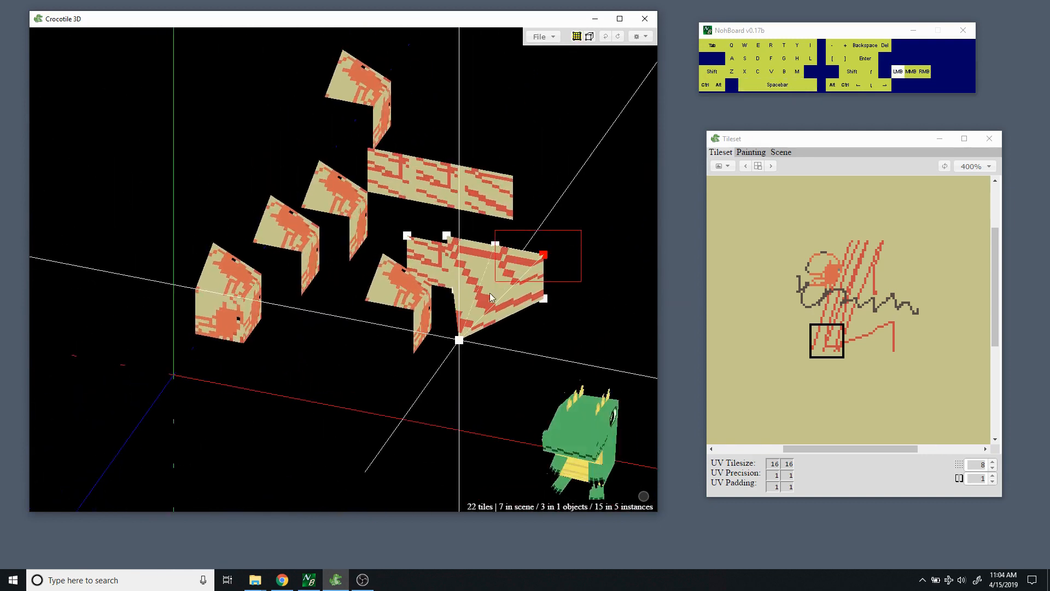
pyautogui.click(474, 280)
pyautogui.click(474, 280)
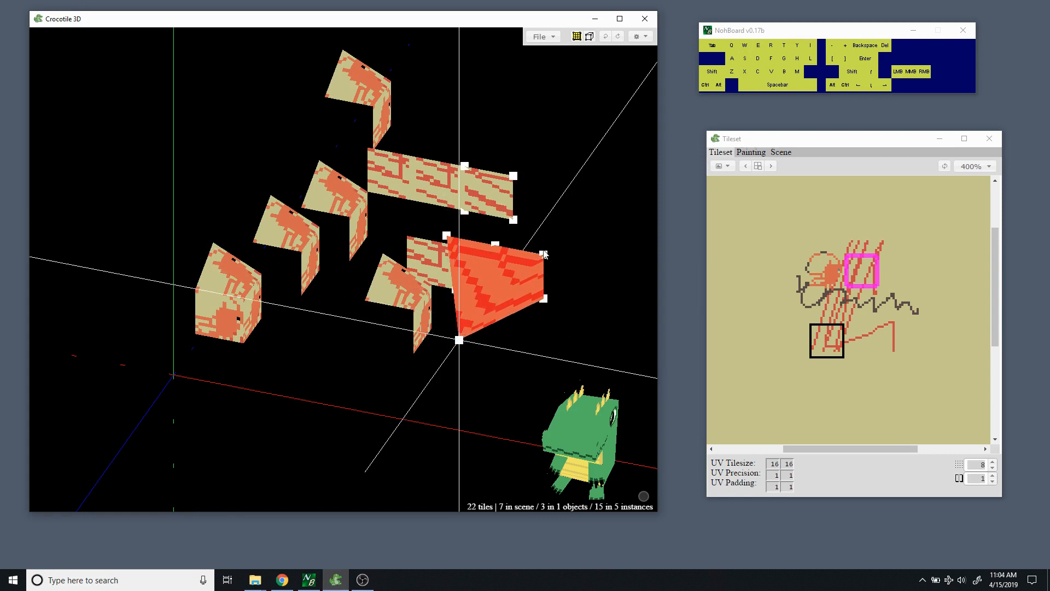
# Switch the camera back to perspective projection.
pyautogui.click(638, 37)
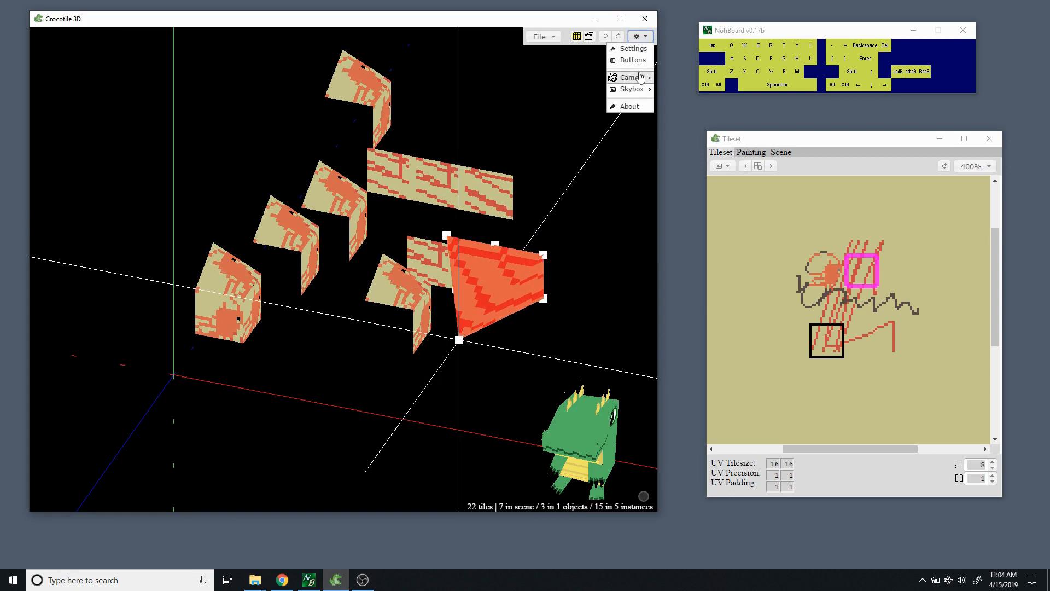
pyautogui.moveTo(630, 77)
pyautogui.click(592, 77)
pyautogui.press('space')
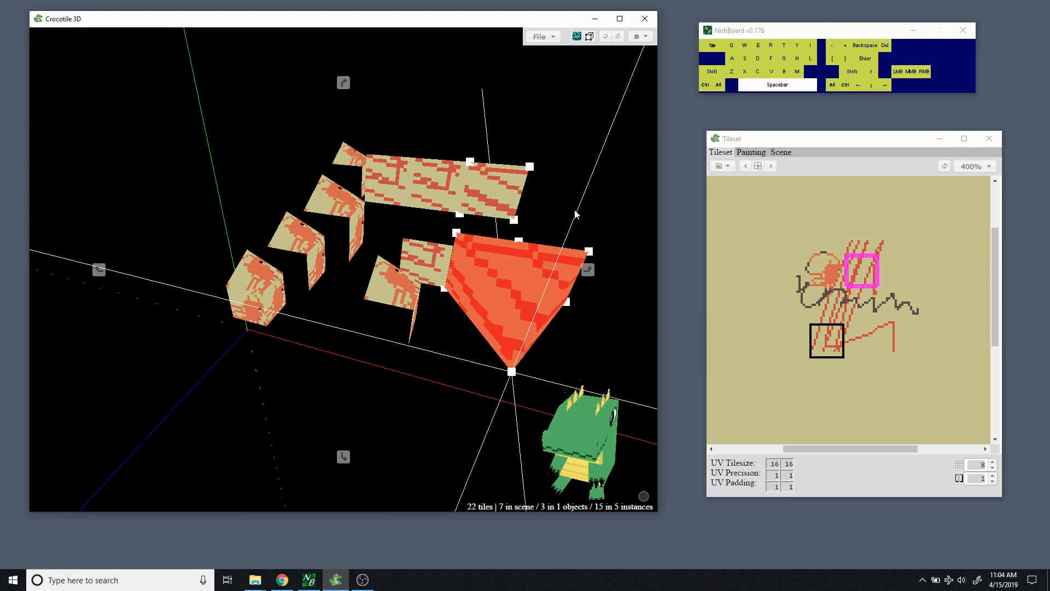
pyautogui.moveTo(592, 73); pyautogui.dragTo(514, 109)
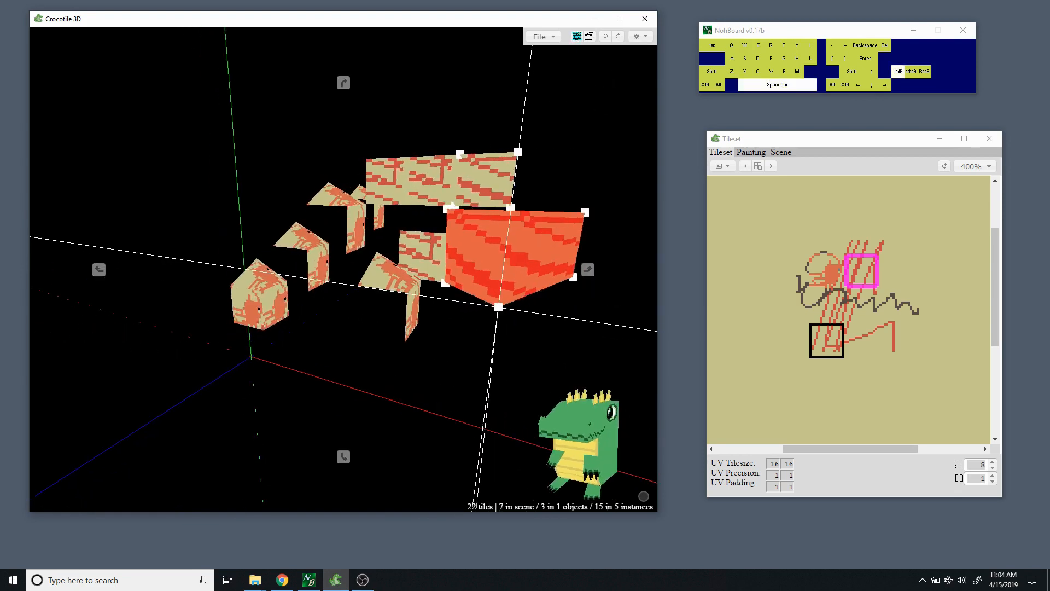
# Look over the skybox options, the general settings and the scene file commands.
pyautogui.click(639, 37)
pyautogui.moveTo(633, 90)
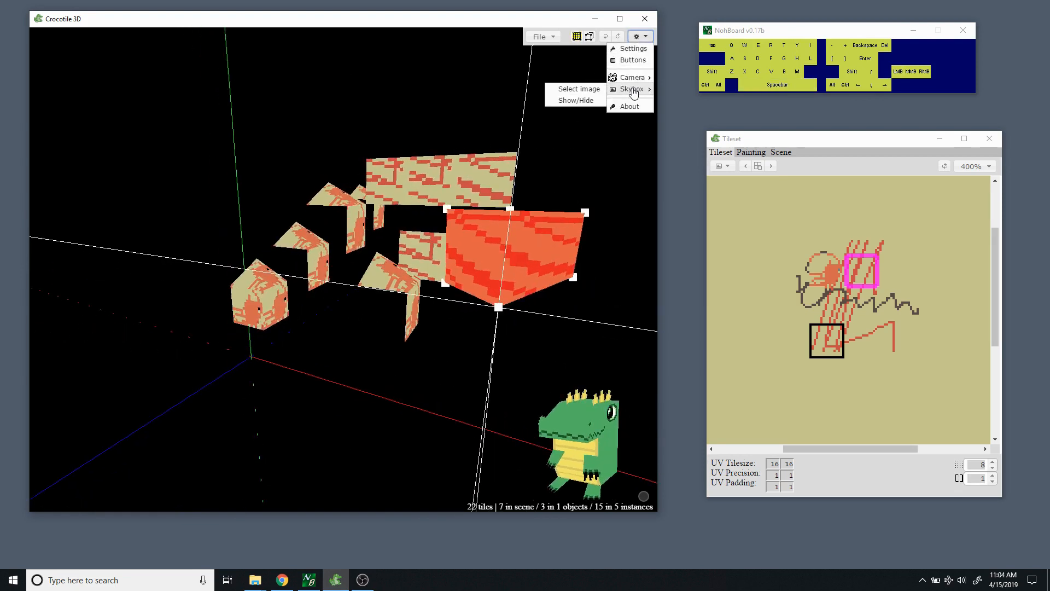
pyautogui.click(634, 49)
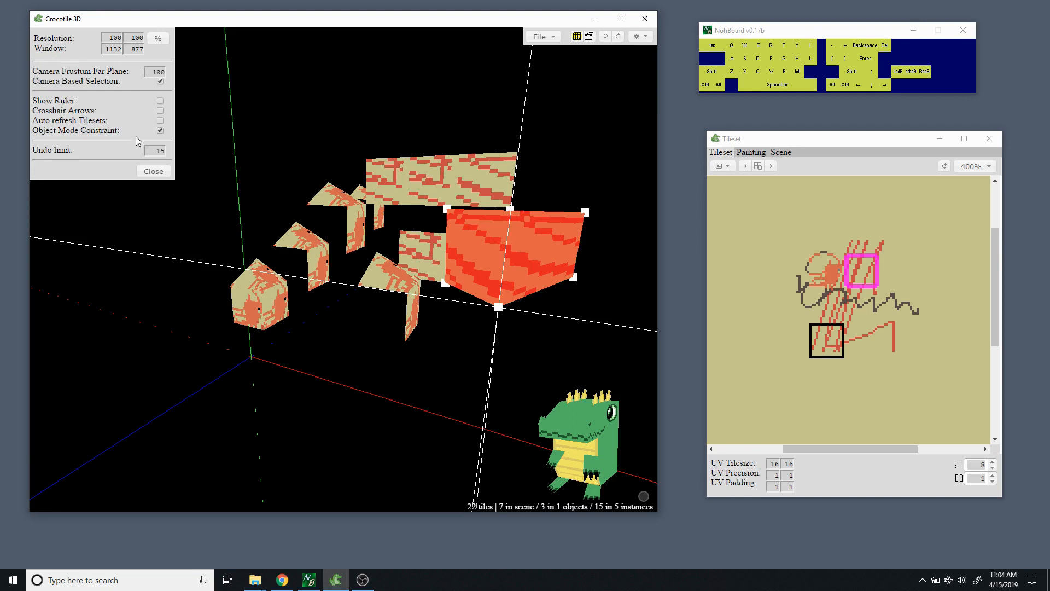
pyautogui.click(154, 171)
pyautogui.click(539, 37)
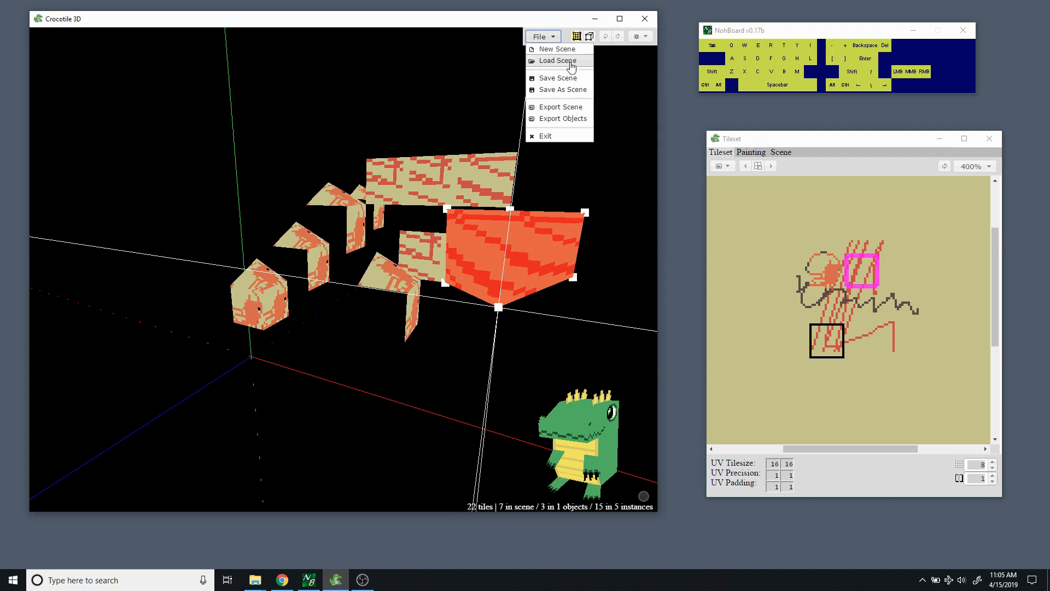
# Switch to Chrome and return from the how-to documentation to the registration section of the Crocotile 3D home page.
pyautogui.click(282, 580)
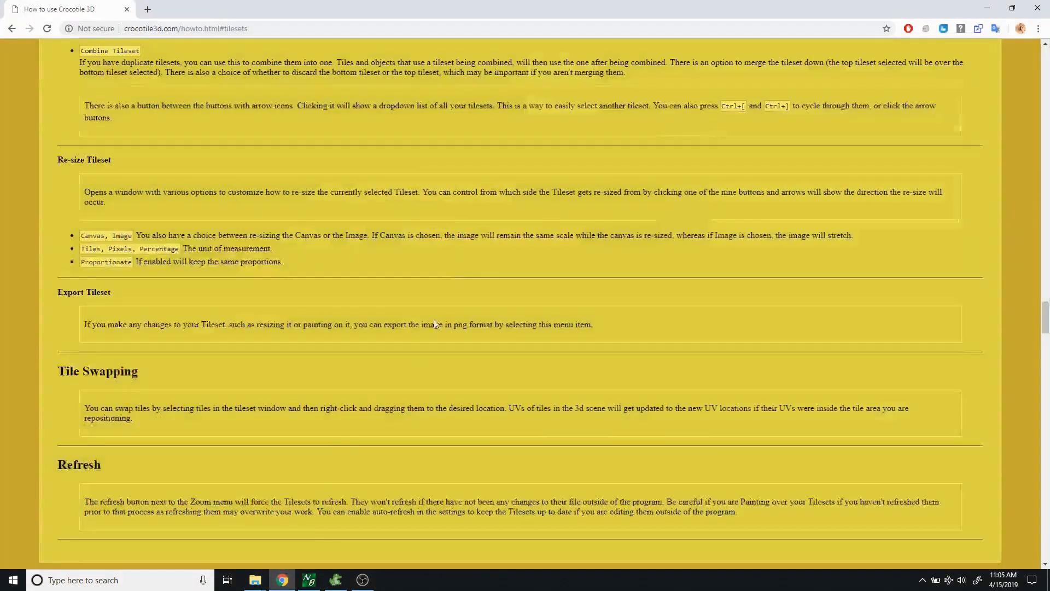
pyautogui.click(11, 29)
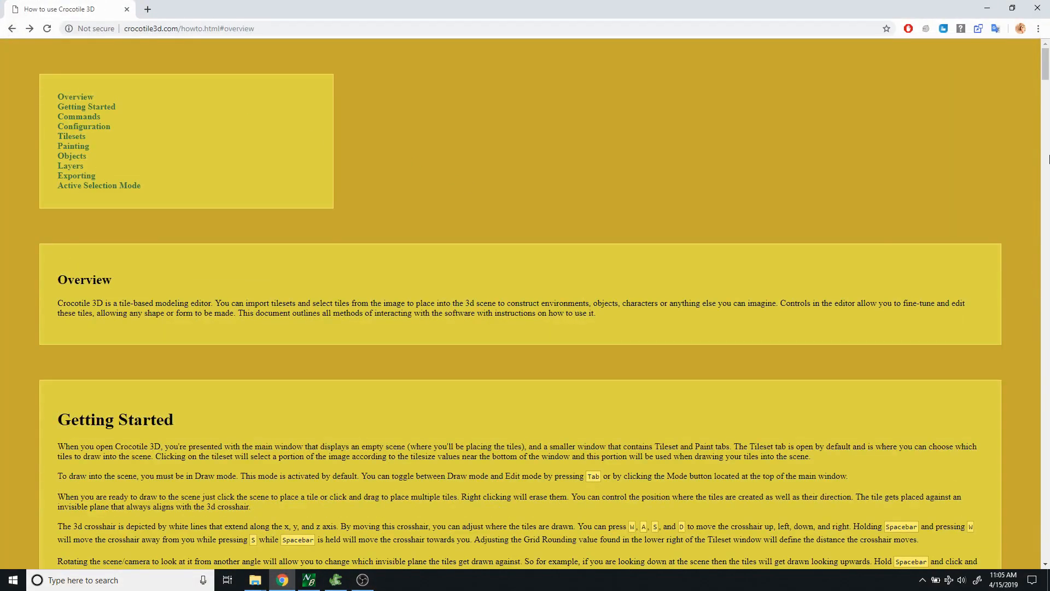
pyautogui.click(13, 30)
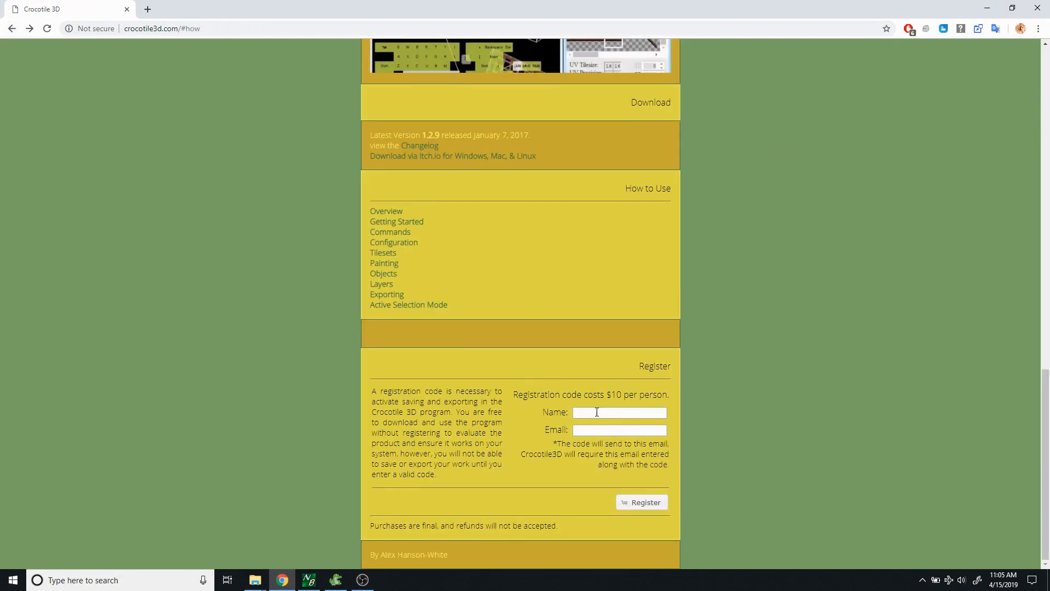
pyautogui.click(600, 433)
# Look over the demo videos, download section and feature list on the Crocotile 3D home page.
pyautogui.scroll(13, 622, 332)
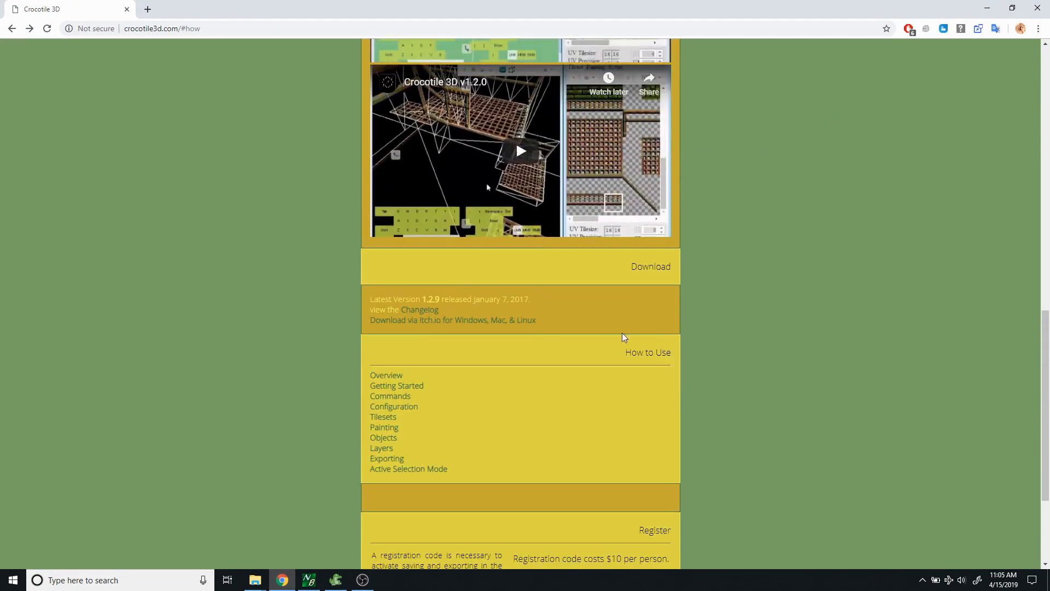
pyautogui.scroll(3, 733, 351)
pyautogui.scroll(-17, 733, 351)
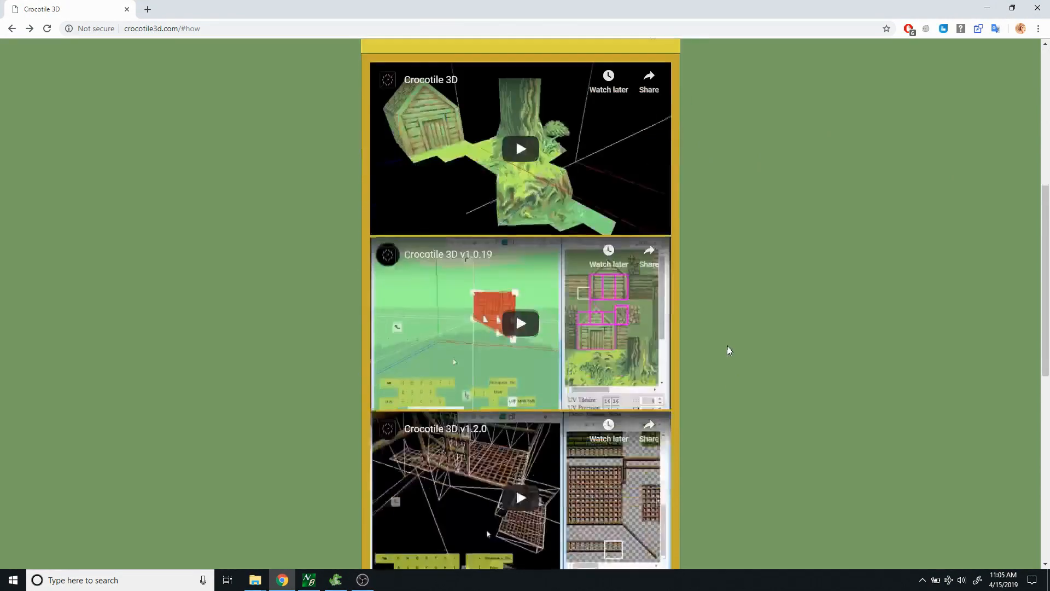
pyautogui.scroll(5, 643, 353)
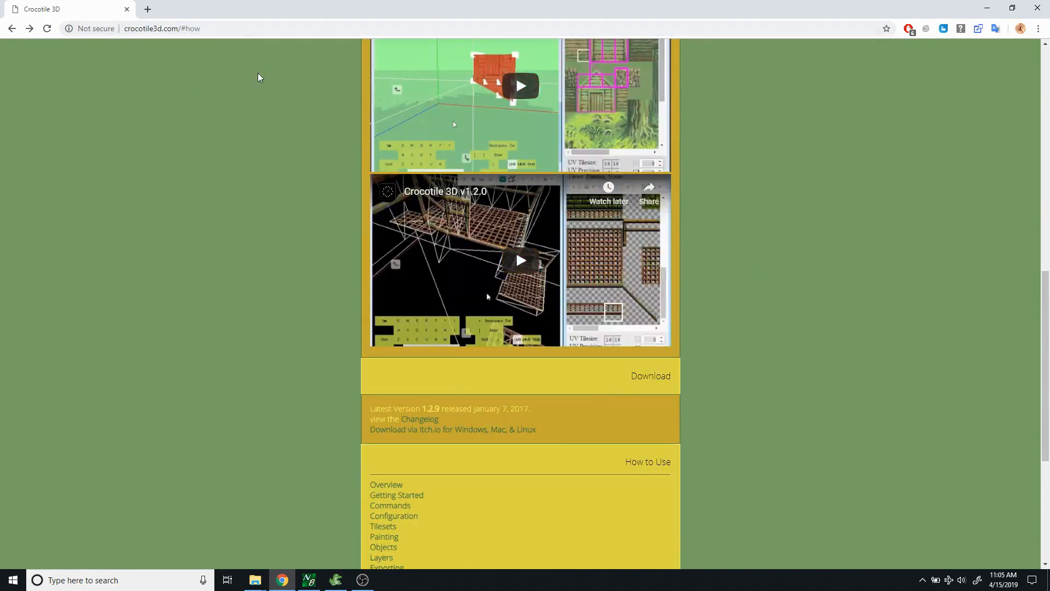
pyautogui.scroll(8, 290, 149)
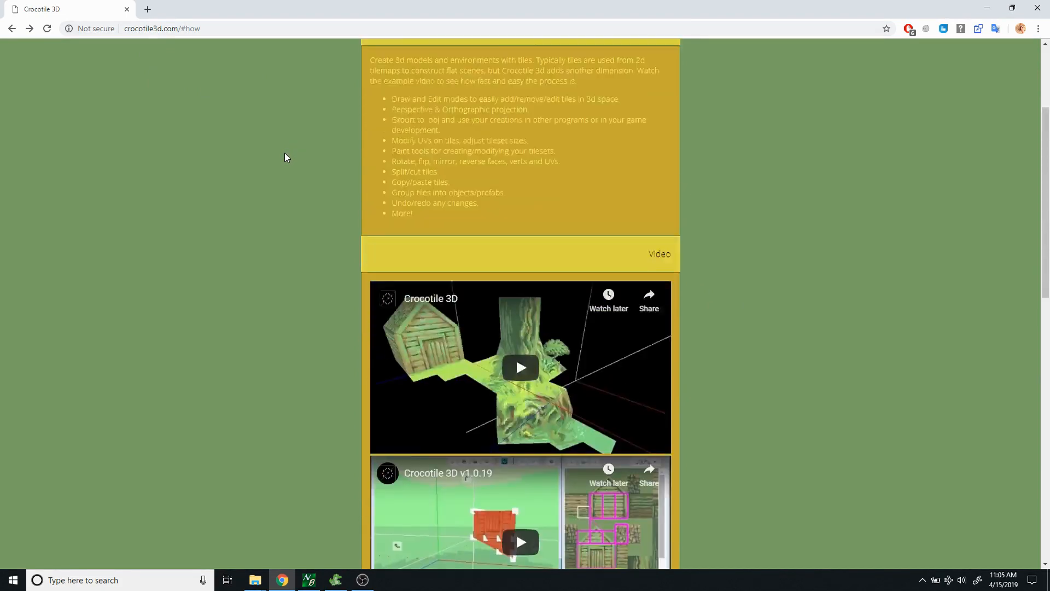
pyautogui.scroll(3, 284, 157)
pyautogui.scroll(-4, 716, 181)
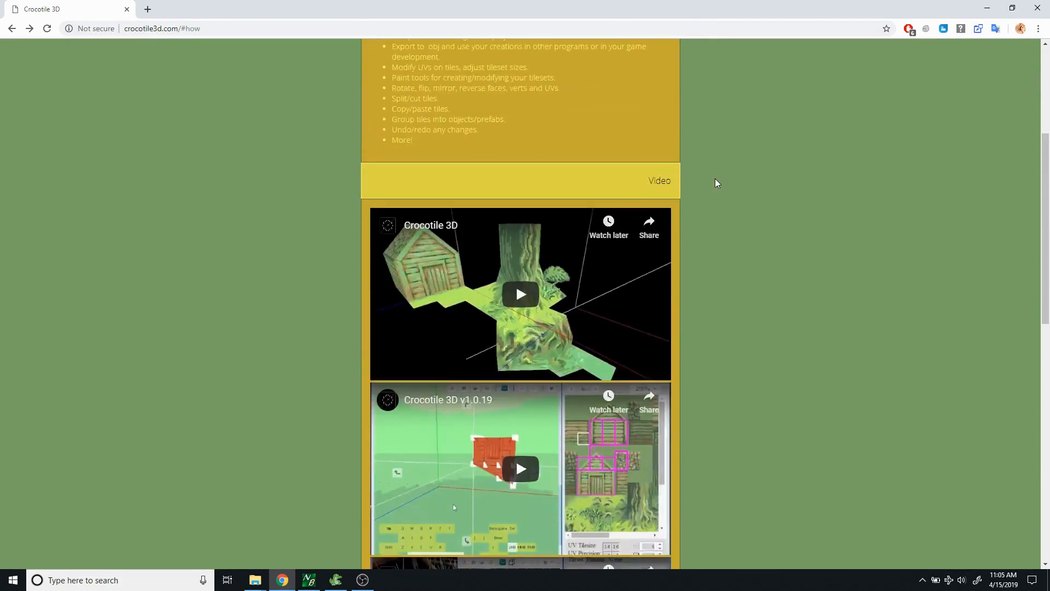
pyautogui.scroll(2, 716, 183)
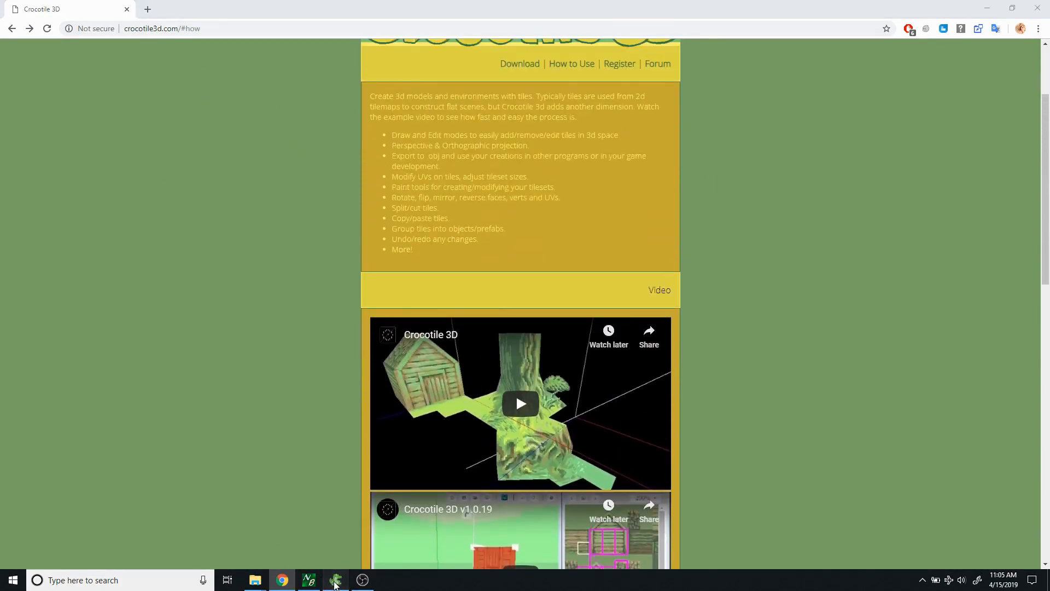
# Switch back to Crocotile 3D and view the stretched tiles from several angles.
pyautogui.click(336, 578)
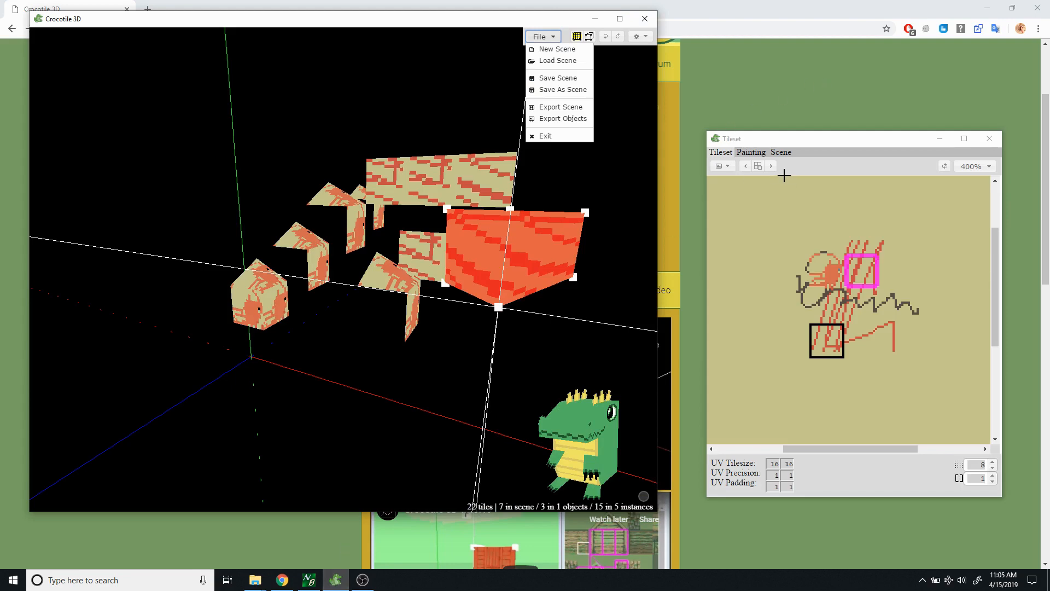
pyautogui.press('space')
pyautogui.moveTo(417, 383)
pyautogui.mouseDown()
pyautogui.moveTo(386, 384)
pyautogui.moveTo(417, 382)
pyautogui.moveTo(402, 383)
pyautogui.moveTo(450, 398)
pyautogui.moveTo(460, 413)
pyautogui.moveTo(416, 383)
pyautogui.mouseUp()
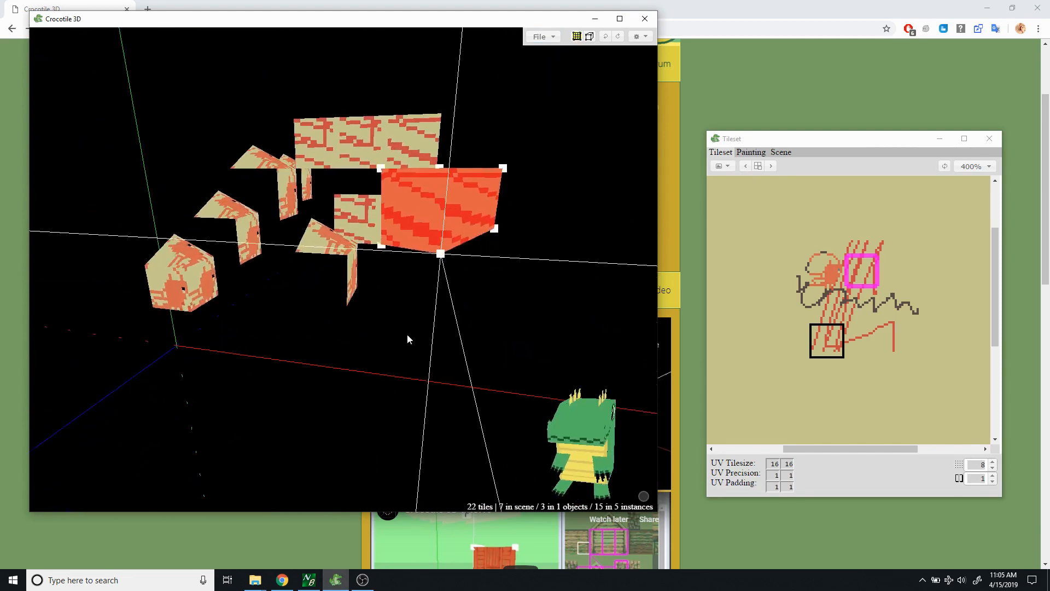
pyautogui.press('space')
pyautogui.moveTo(491, 349); pyautogui.dragTo(466, 352)
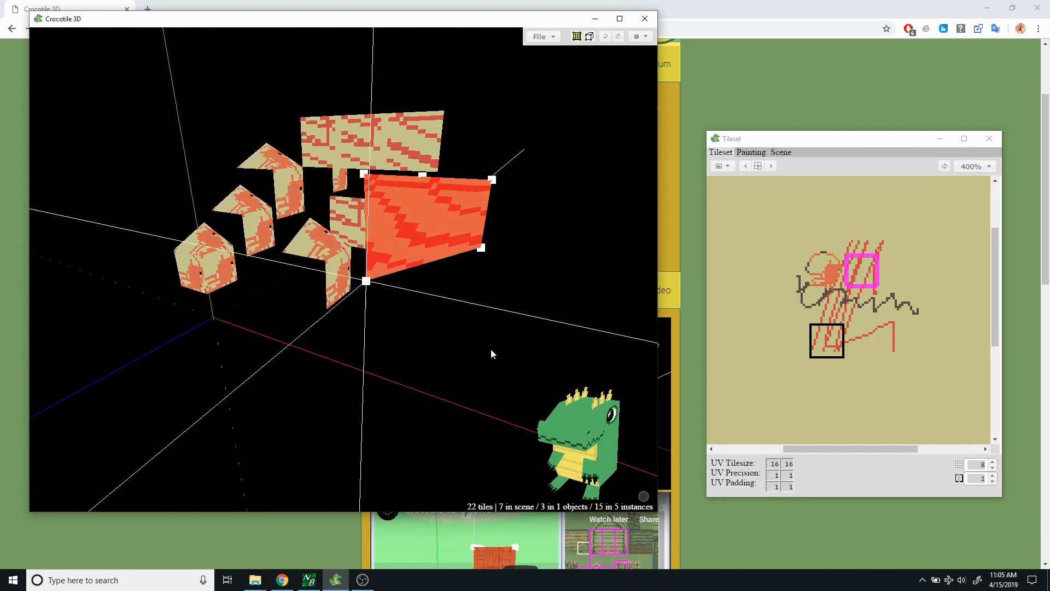
pyautogui.rightClick(419, 339)
pyautogui.click(465, 318)
# Set the UV tile size to 32 by 32 and preview the larger tile over the scene in draw mode.
pyautogui.click(776, 461)
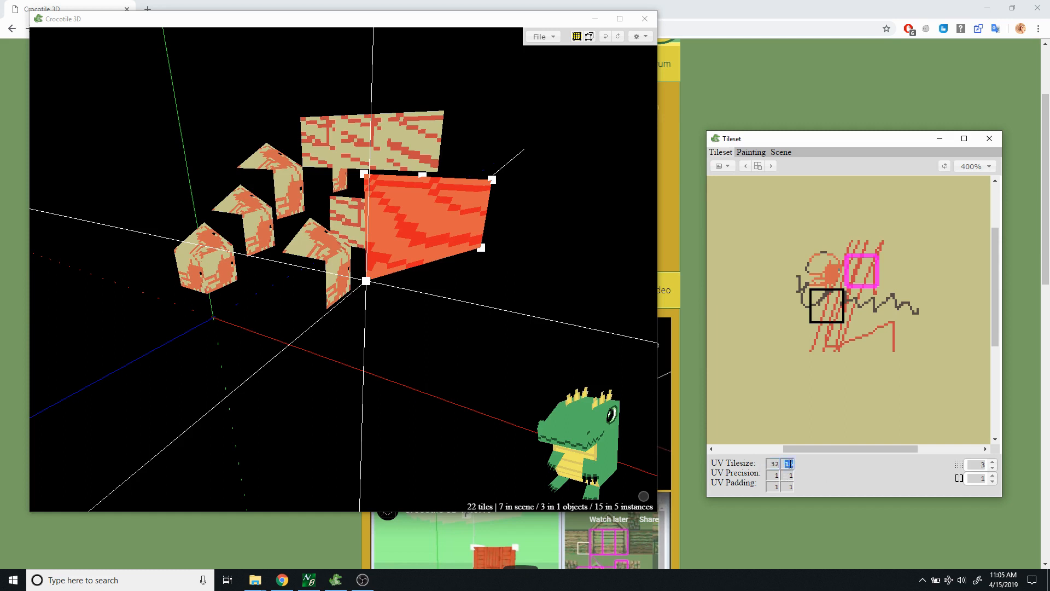
pyautogui.write('32')
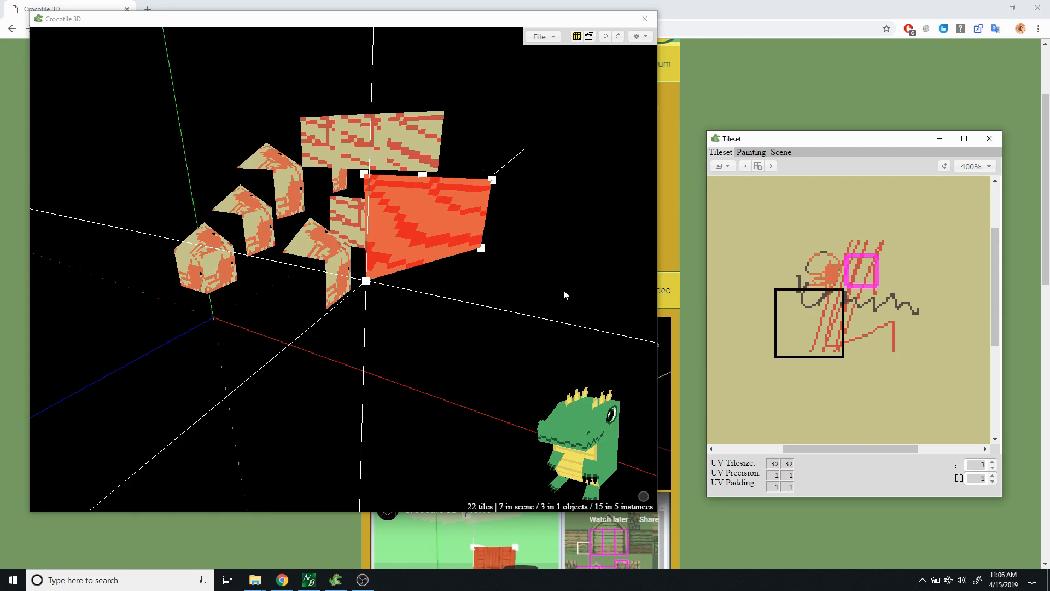
pyautogui.press('space')
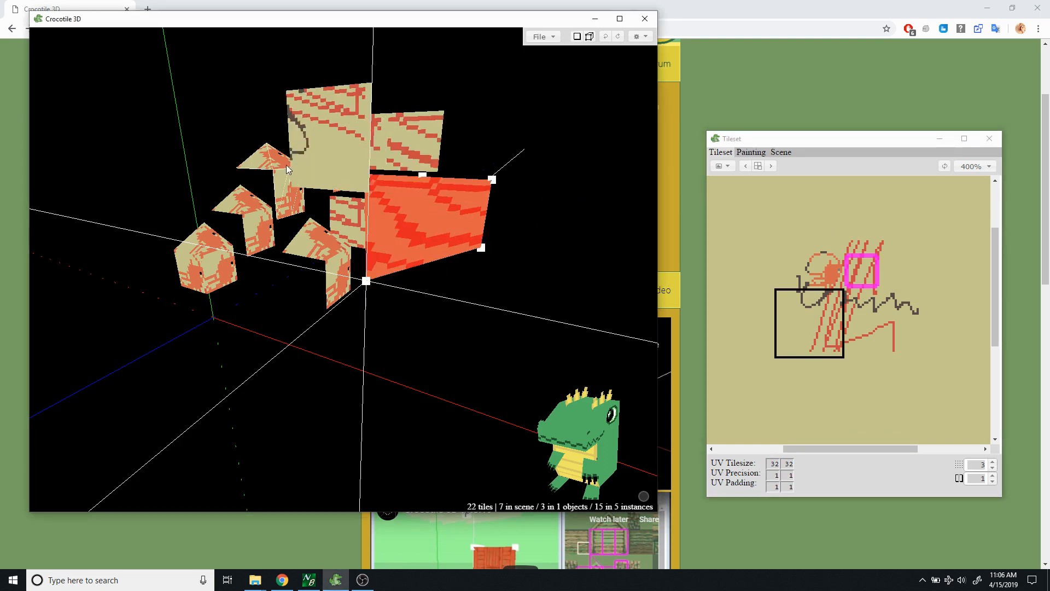
pyautogui.moveTo(328, 159); pyautogui.dragTo(333, 166, button='right')
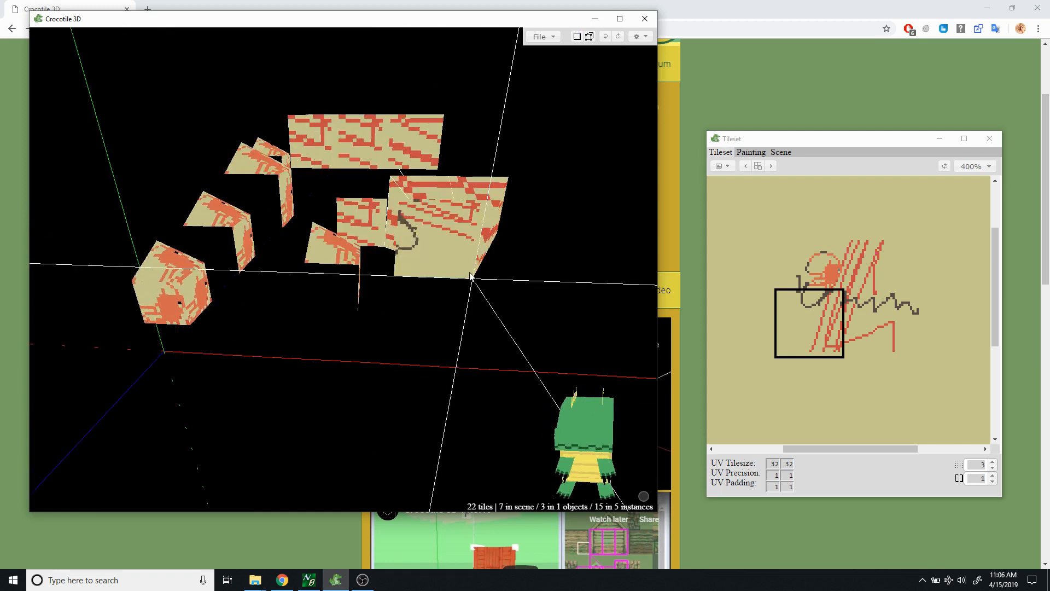
pyautogui.moveTo(278, 272)
pyautogui.mouseDown()
pyautogui.moveTo(365, 237)
pyautogui.moveTo(561, 231)
pyautogui.moveTo(531, 171)
pyautogui.moveTo(365, 250)
pyautogui.moveTo(438, 372)
pyautogui.moveTo(553, 153)
pyautogui.moveTo(356, 309)
pyautogui.moveTo(631, 248)
pyautogui.moveTo(446, 142)
pyautogui.moveTo(563, 155)
pyautogui.moveTo(363, 237)
pyautogui.moveTo(567, 249)
pyautogui.moveTo(630, 241)
pyautogui.moveTo(536, 230)
pyautogui.moveTo(642, 356)
pyautogui.moveTo(772, 464)
pyautogui.mouseUp()
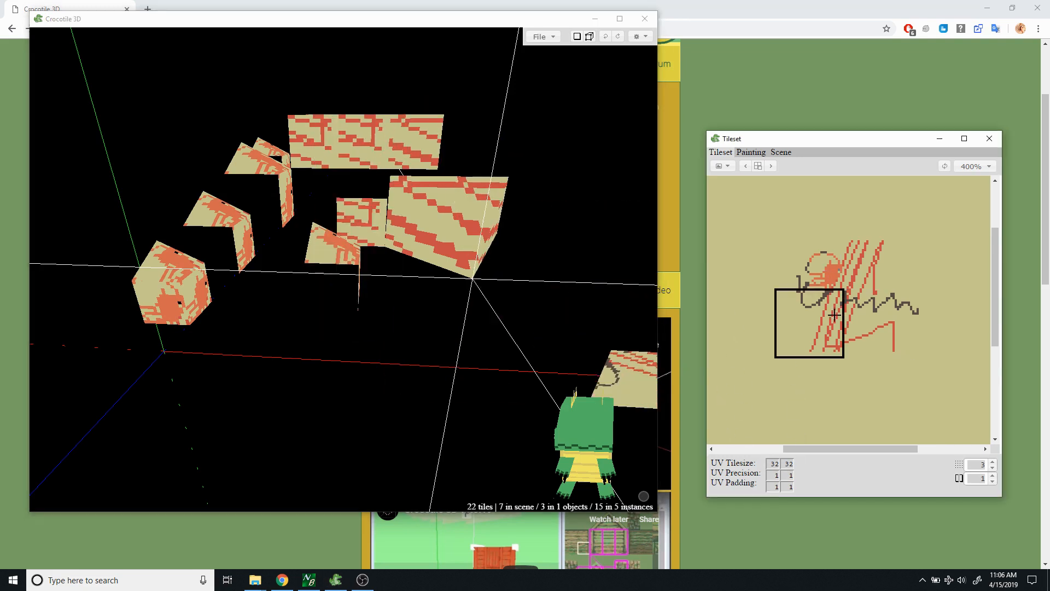
# Set the UV tile size to 16 by 16 and choose the tileset tile containing the filled orange scribble.
pyautogui.doubleClick(789, 465)
pyautogui.doubleClick(775, 465)
pyautogui.click(790, 464)
pyautogui.click(811, 282)
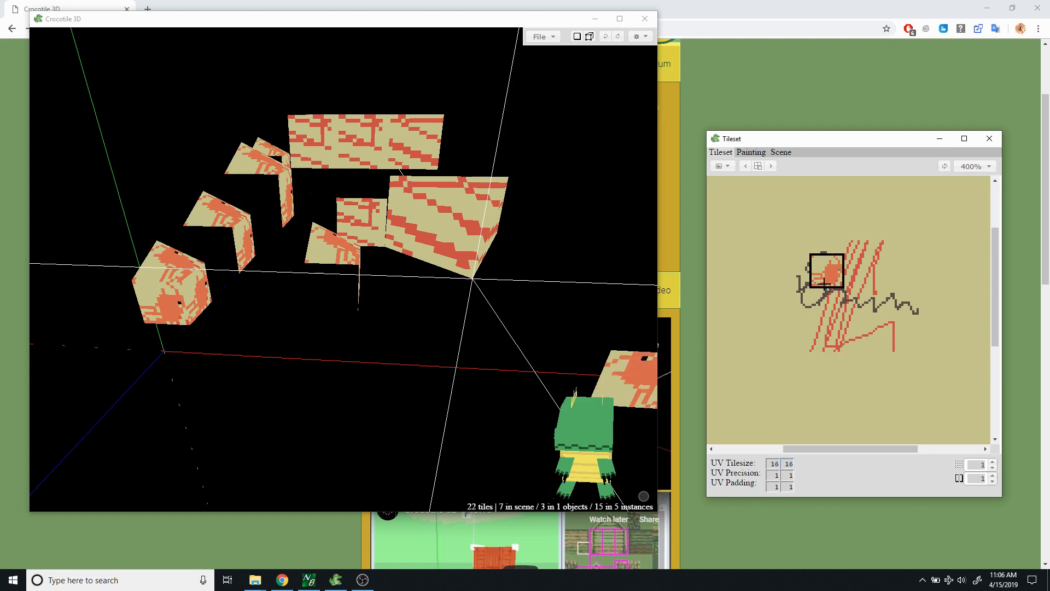
pyautogui.click(830, 299)
pyautogui.click(827, 271)
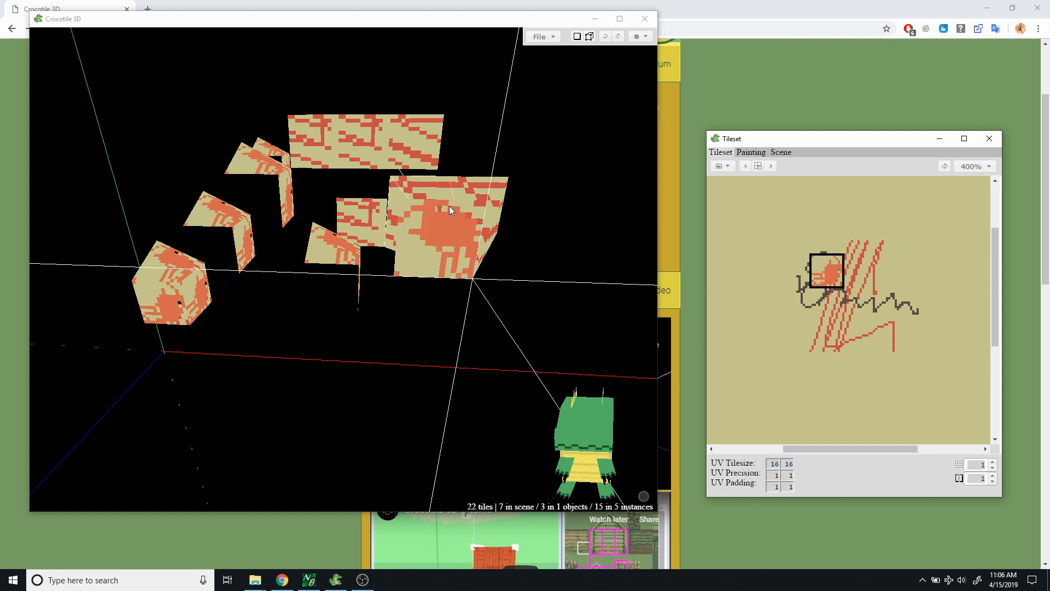
# Select the end tile of the long upper row in edit mode and set the UV precision to 8 by 8.
pyautogui.click(450, 205)
pyautogui.press('Tab')
pyautogui.click(399, 154)
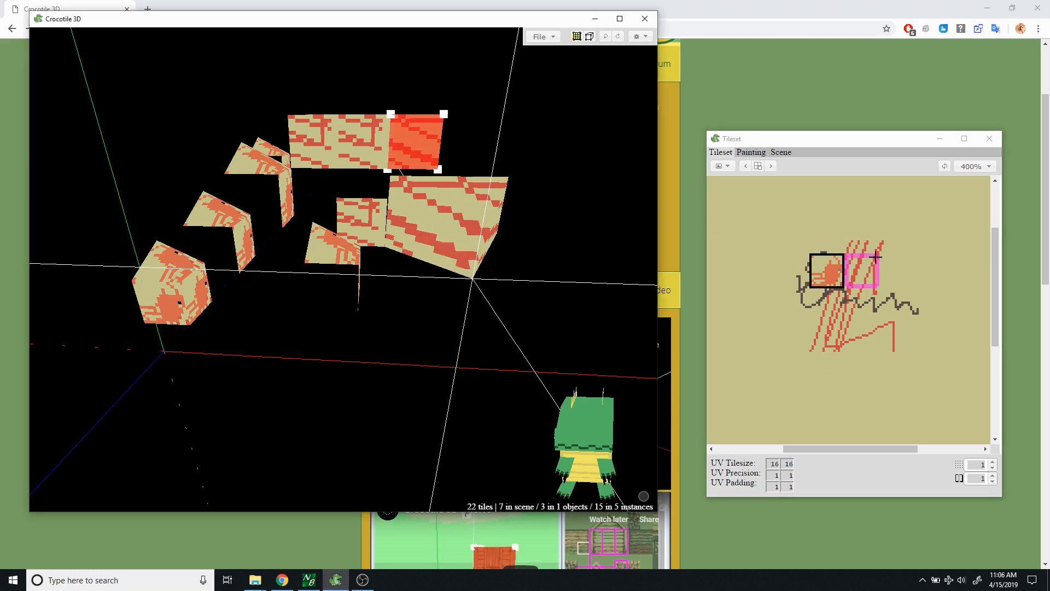
pyautogui.click(775, 476)
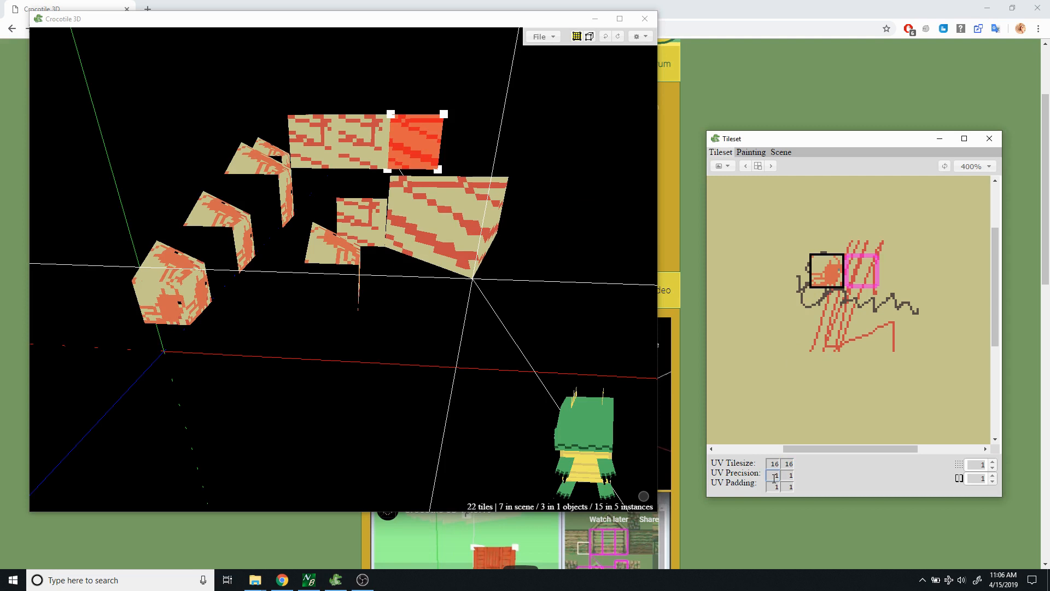
pyautogui.doubleClick(788, 475)
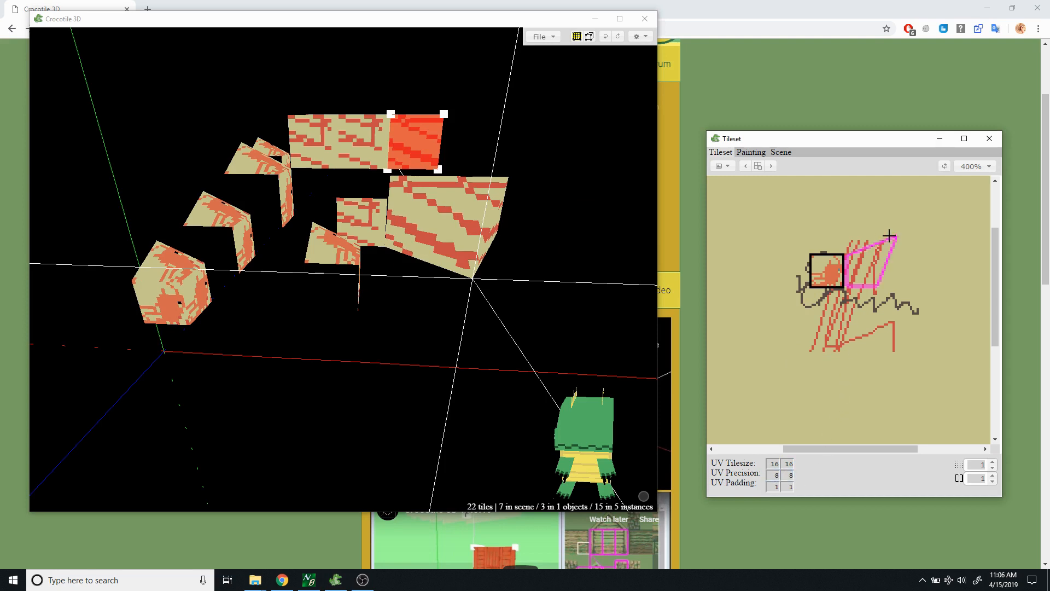
# Adjust one UV corner of the selected tile, and shift its whole UV square around the scribbles and back in 8-pixel steps.
pyautogui.moveTo(881, 258)
pyautogui.mouseDown()
pyautogui.moveTo(881, 228)
pyautogui.moveTo(878, 255)
pyautogui.mouseUp()
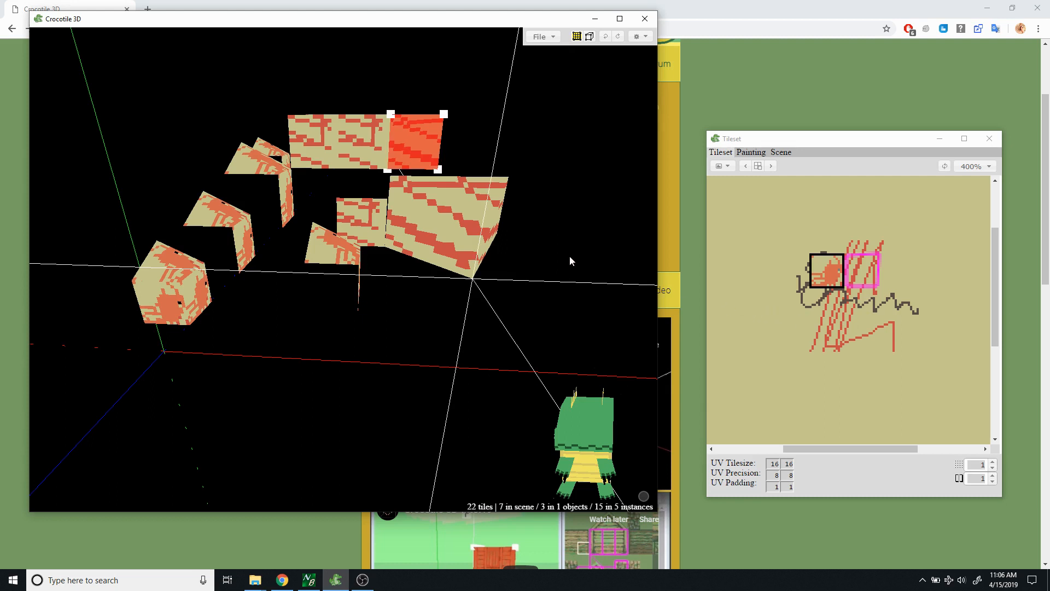
pyautogui.press('g')
pyautogui.press('d')
pyautogui.press('a')
pyautogui.press('d')
pyautogui.press('a')
pyautogui.press('d')
pyautogui.press('w')
pyautogui.press('w')
pyautogui.press('w')
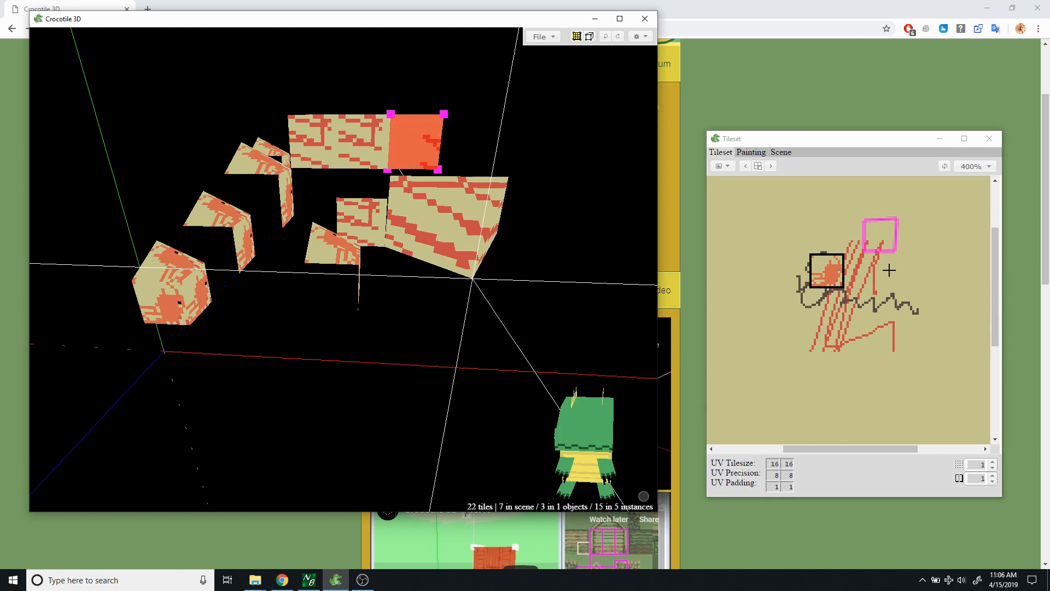
pyautogui.press('a')
pyautogui.press('s')
pyautogui.press('s')
pyautogui.press('s')
pyautogui.press('d')
pyautogui.press('d')
pyautogui.press('d')
pyautogui.press('a')
pyautogui.press('w')
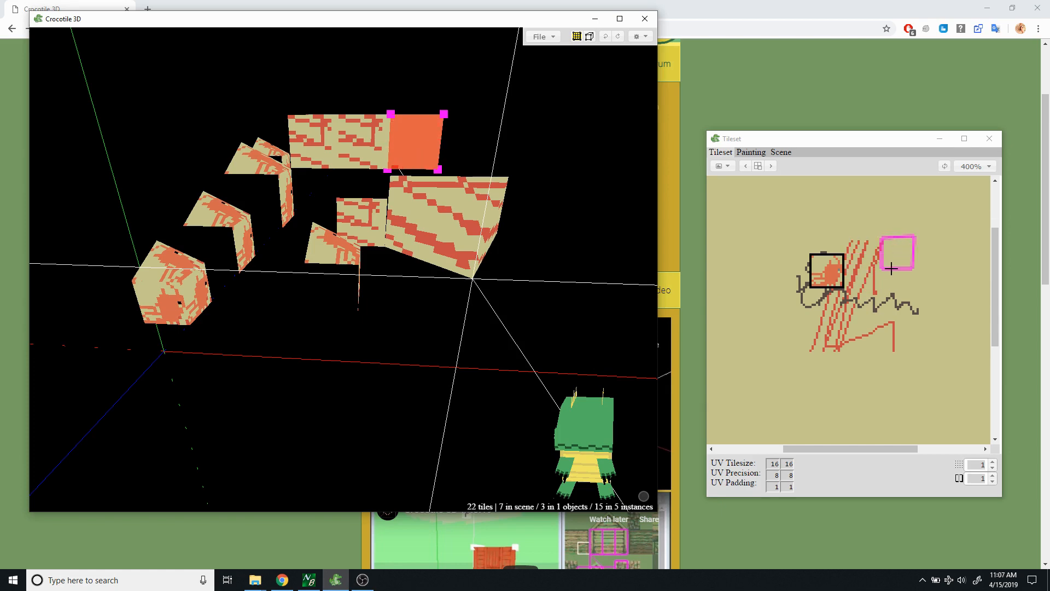
pyautogui.press('s')
pyautogui.press('a')
pyautogui.press('a')
pyautogui.press('a')
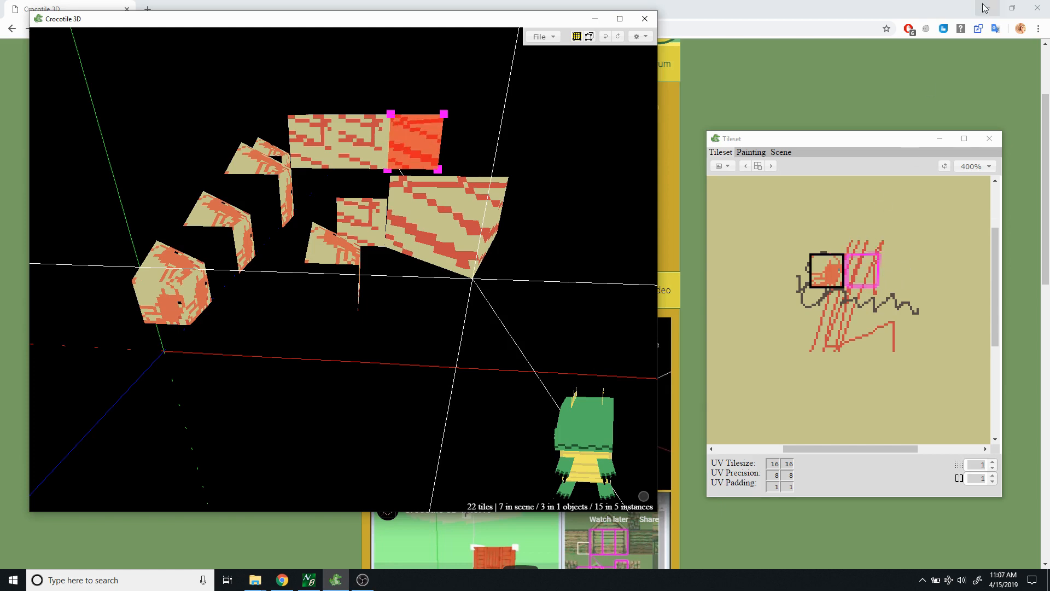
# Minimize the browser window and shift the selected tile's UV square onto the tileset area with the filled orange scribble.
pyautogui.click(988, 8)
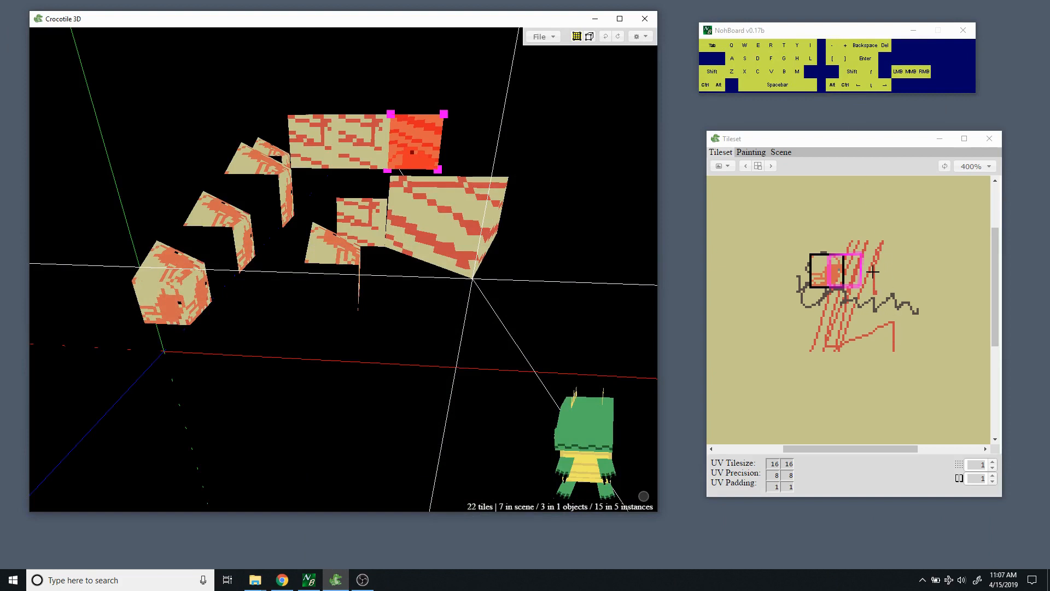
pyautogui.press('a')
pyautogui.press('a')
pyautogui.press('a')
pyautogui.press('s')
pyautogui.press('s')
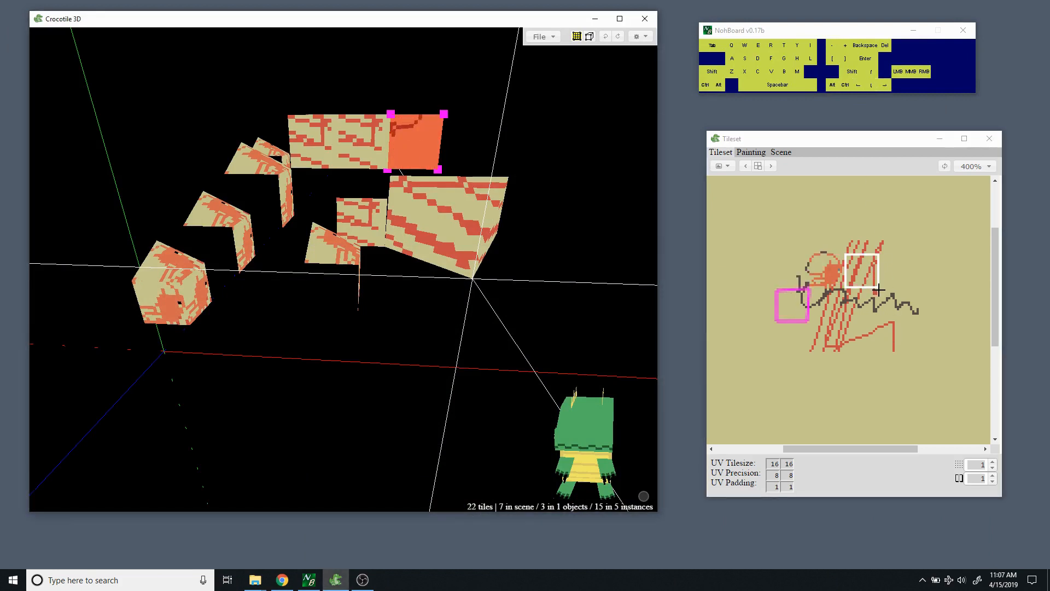
pyautogui.press('d')
pyautogui.press('d')
pyautogui.press('w')
pyautogui.press('w')
pyautogui.press('w')
pyautogui.press('s')
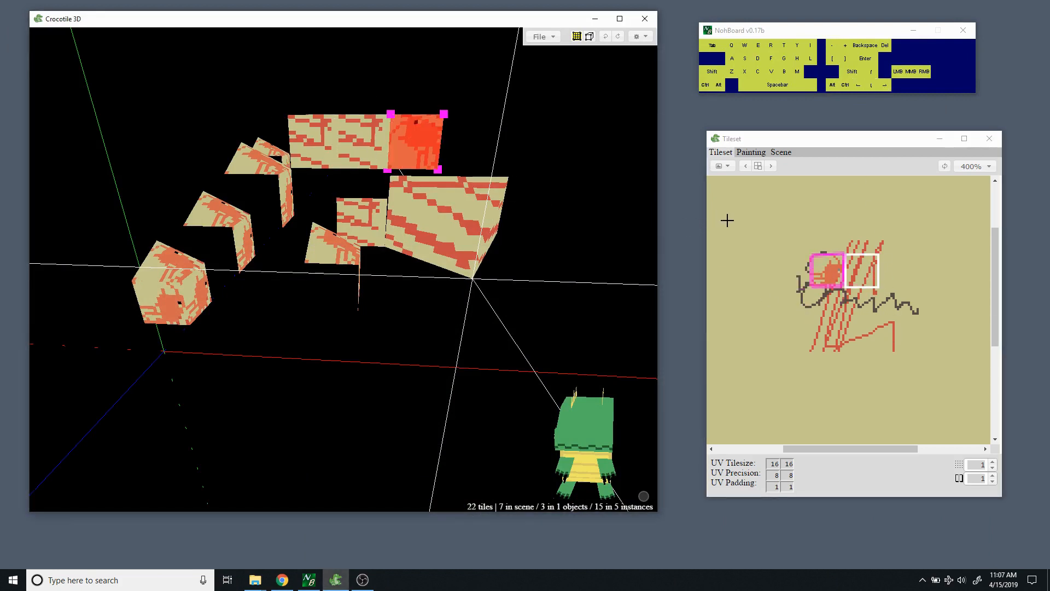
# Select the tile's outer upper corner vertex together with its face, and nudge that corner's UV point around and back in 8-pixel steps.
pyautogui.keyDown('ctrl'); pyautogui.click(435, 133); pyautogui.keyUp('ctrl')
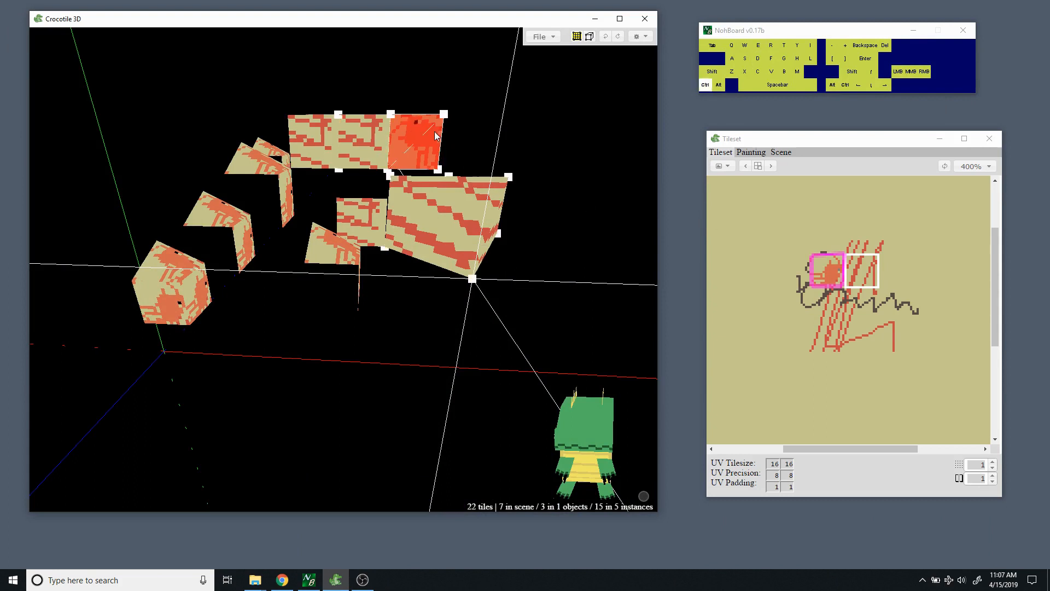
pyautogui.click(445, 132)
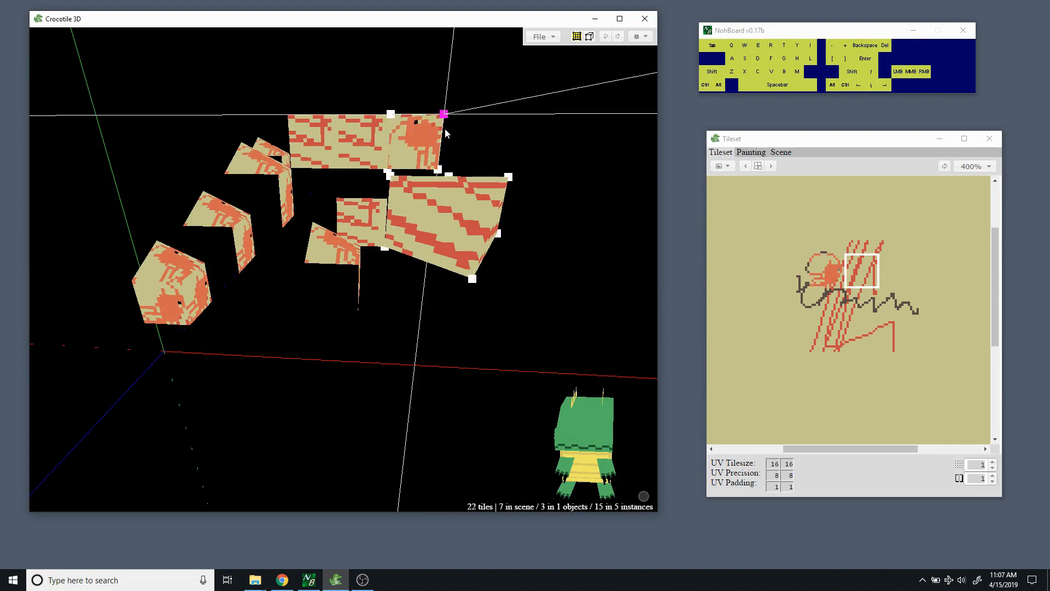
pyautogui.click(429, 133)
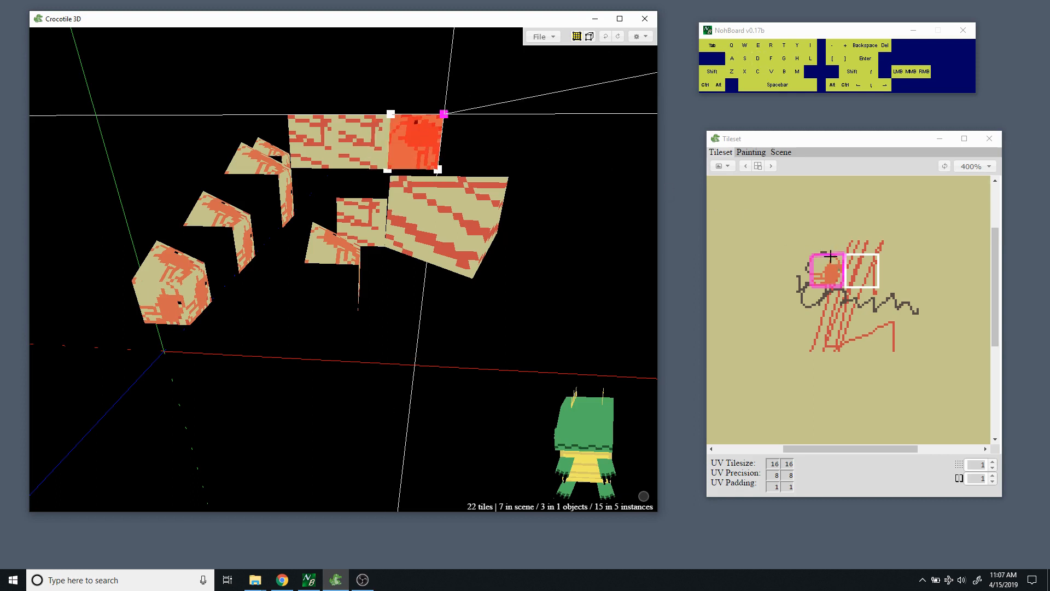
pyautogui.moveTo(832, 260); pyautogui.dragTo(858, 273)
pyautogui.press('Down')
pyautogui.press('Down')
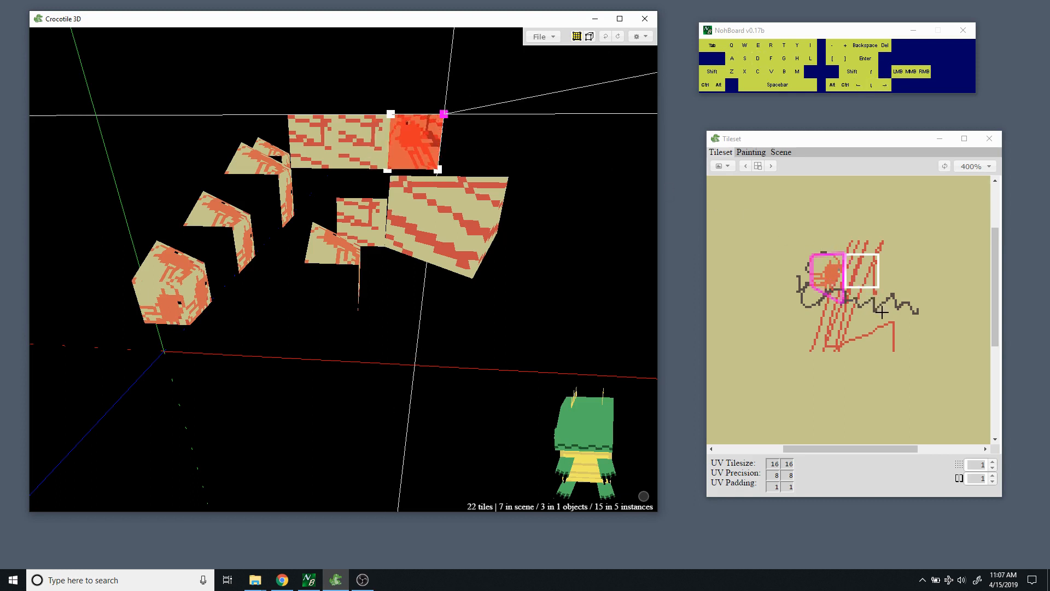
pyautogui.press('Up')
pyautogui.press('Left')
pyautogui.press('Left')
pyautogui.press('Right')
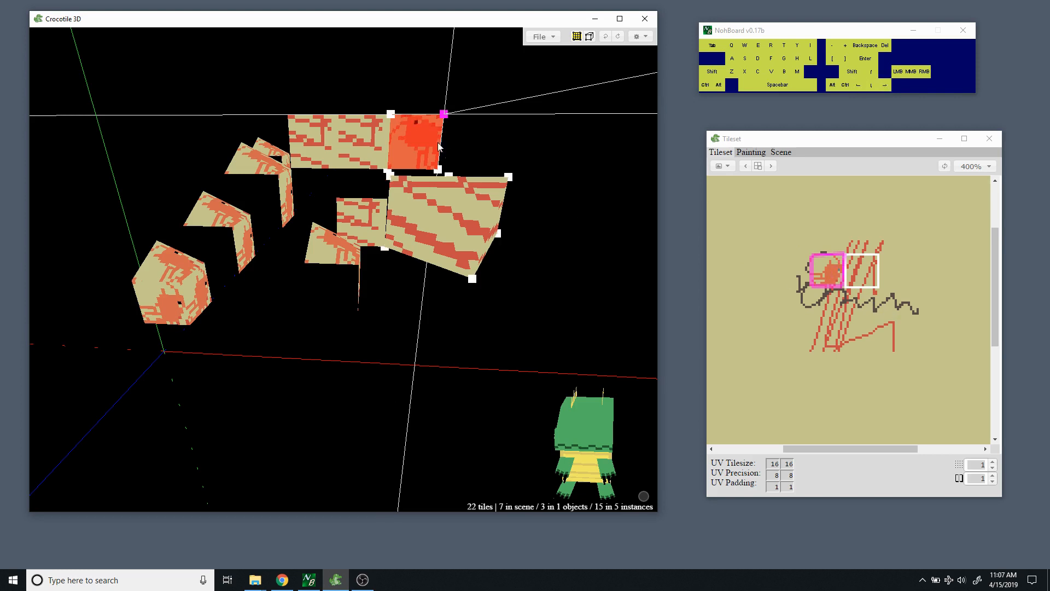
pyautogui.press('Right')
pyautogui.press('Down')
pyautogui.press('Left')
pyautogui.press('Up')
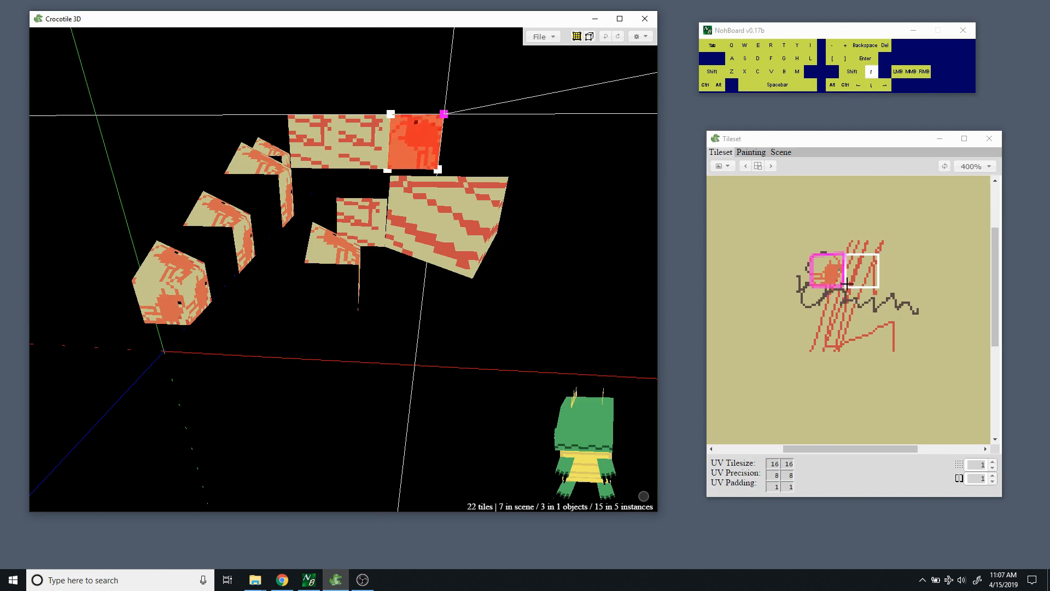
pyautogui.press('Left')
pyautogui.press('Right')
# Set the UV precision to 1 by 1 and nudge the selected corner's UV point in single-pixel steps.
pyautogui.doubleClick(775, 475)
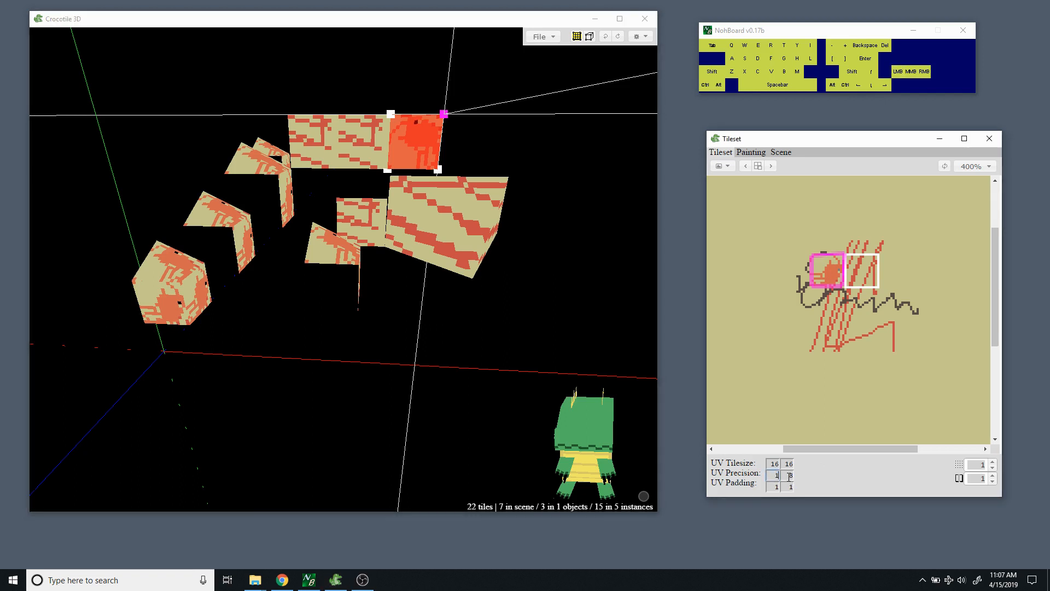
pyautogui.click(789, 476)
pyautogui.doubleClick(788, 476)
pyautogui.write('1')
pyautogui.press('Down')
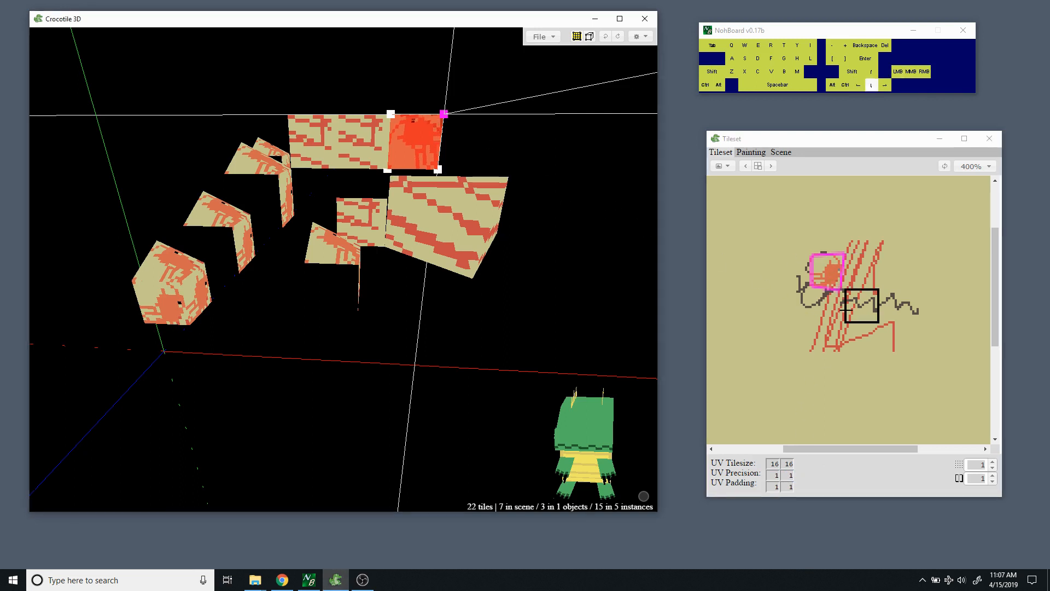
pyautogui.press('Right')
pyautogui.press('Up')
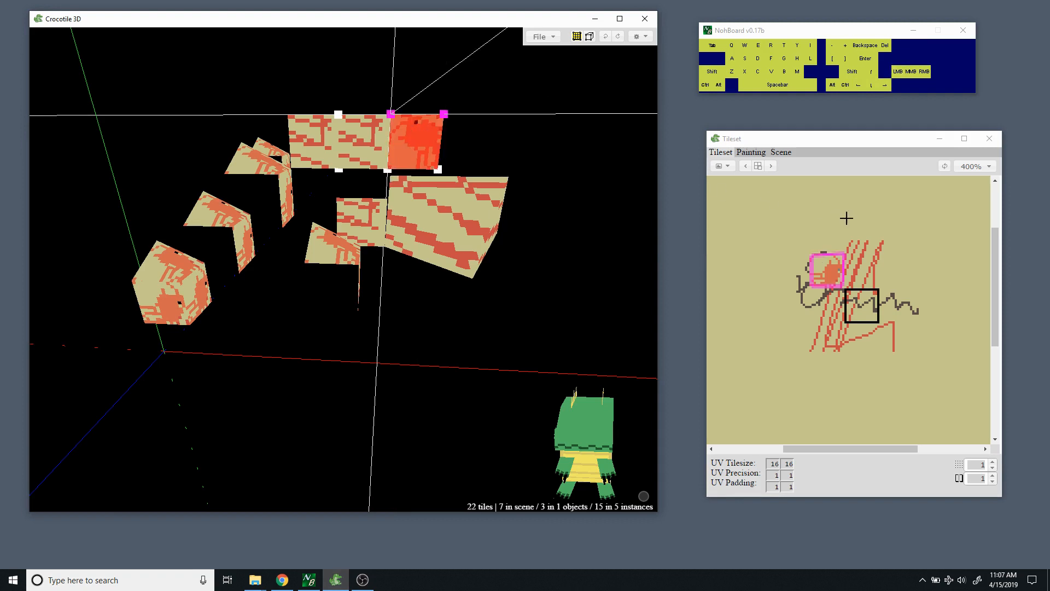
# Deselect the outer corner vertex and nudge the UV point of the tile's inner upper corner in single-pixel steps.
pyautogui.click(445, 114)
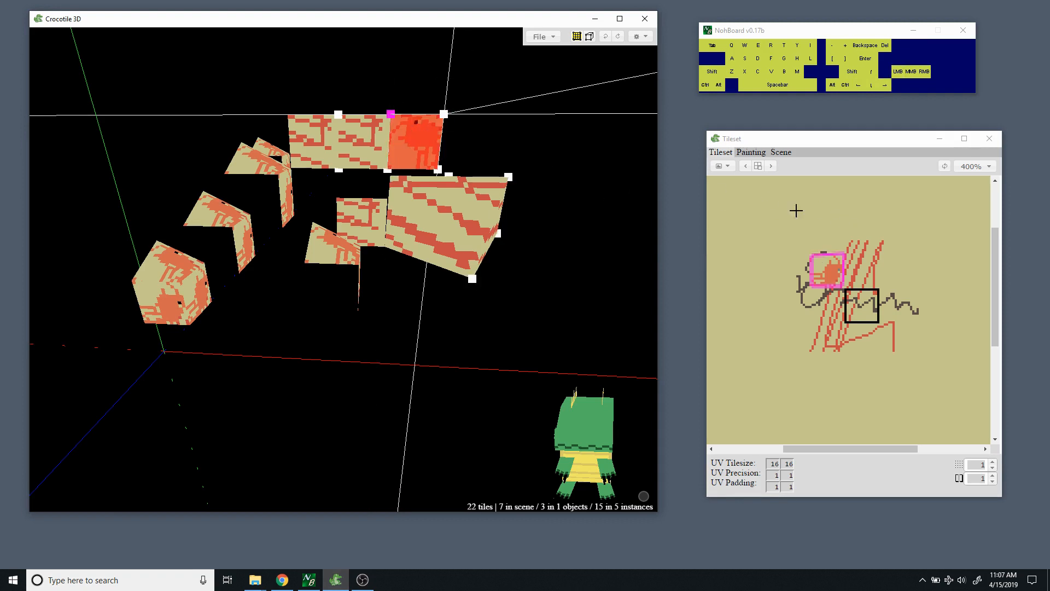
pyautogui.press('Down')
pyautogui.press('Left')
pyautogui.press('Right')
pyautogui.press('Left')
pyautogui.press('Right')
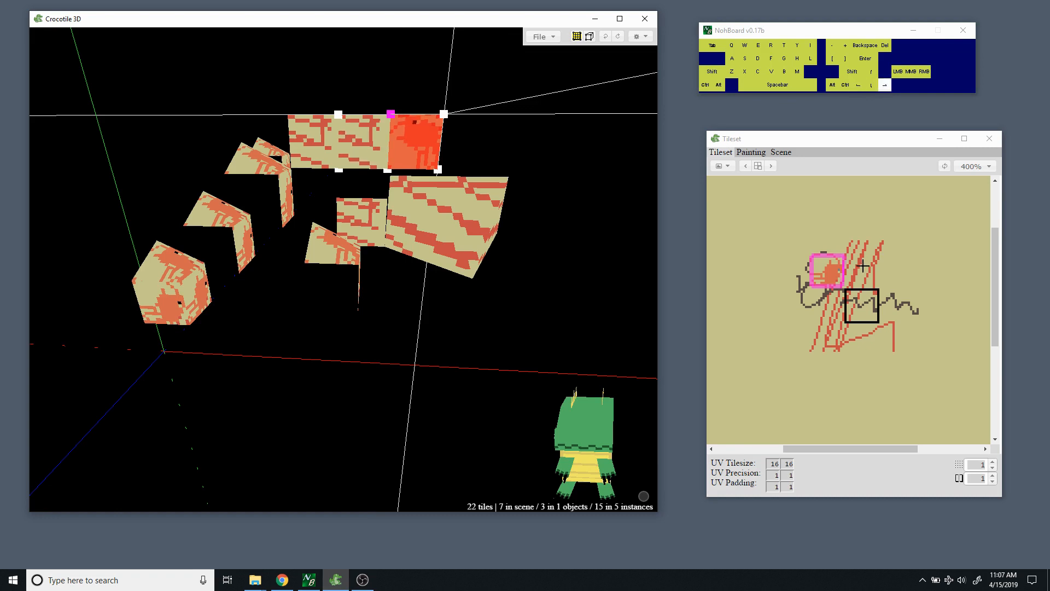
pyautogui.press('Down')
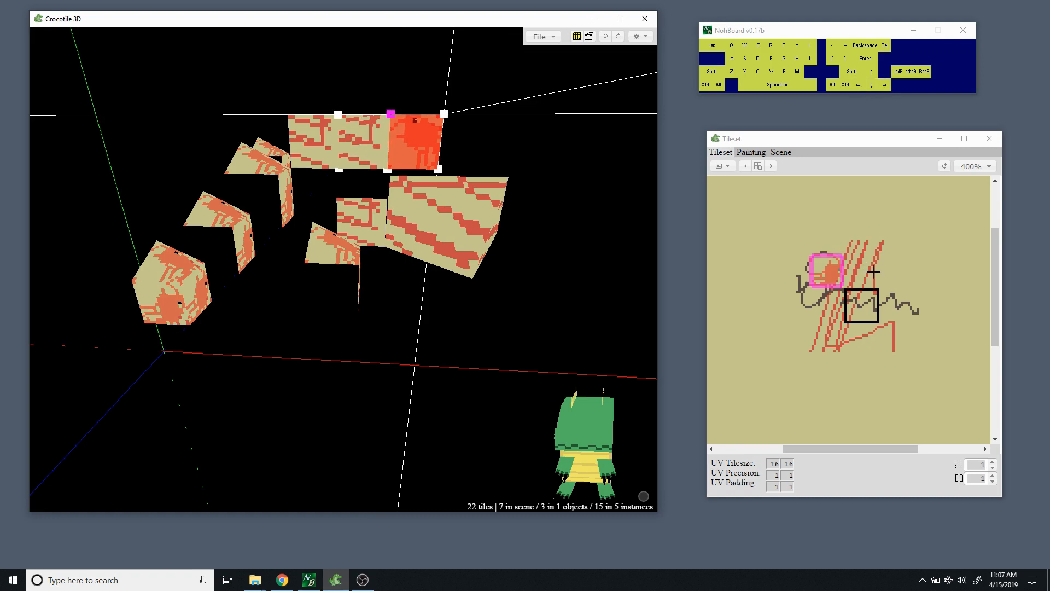
pyautogui.press('Up')
pyautogui.press('Left')
pyautogui.press('Right')
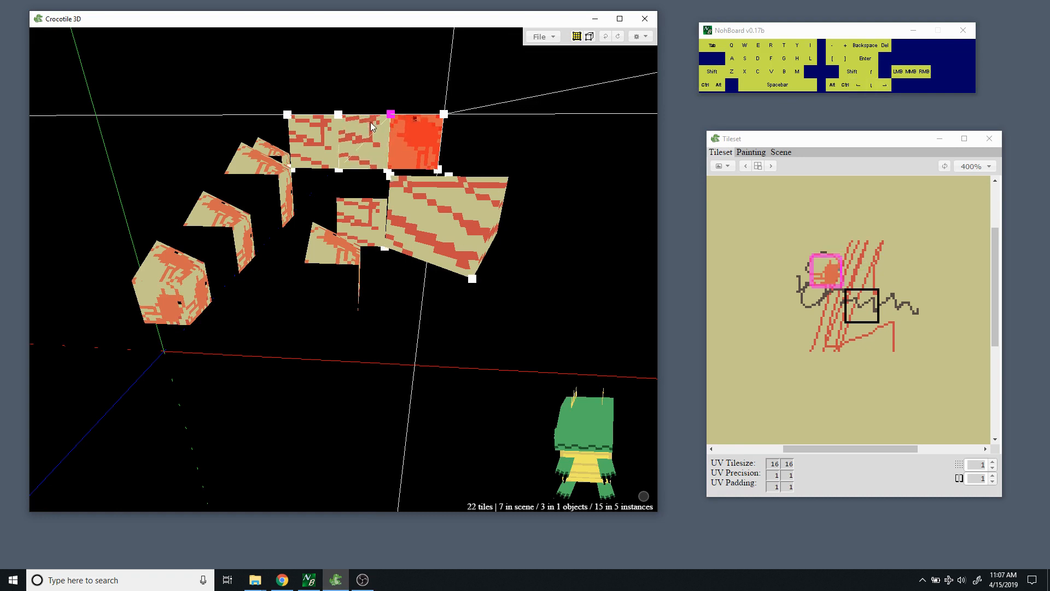
# Add the neighbouring tile to the selection, nudge the shared corner's UV points on both tiles, and deselect that neighbour again.
pyautogui.click(366, 140)
pyautogui.press('Left')
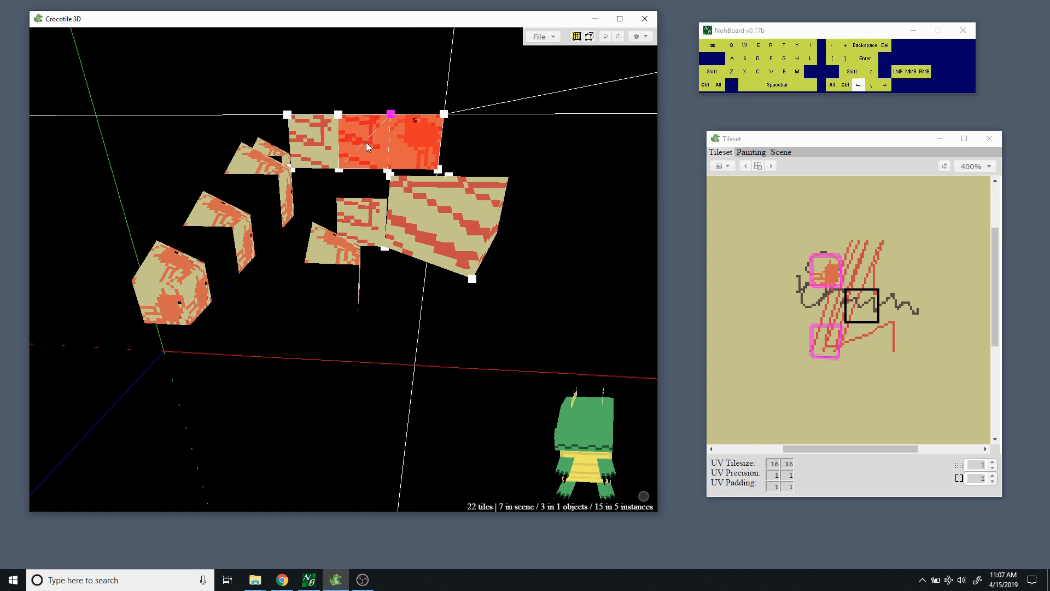
pyautogui.press('Right')
pyautogui.press('Right')
pyautogui.press('Left')
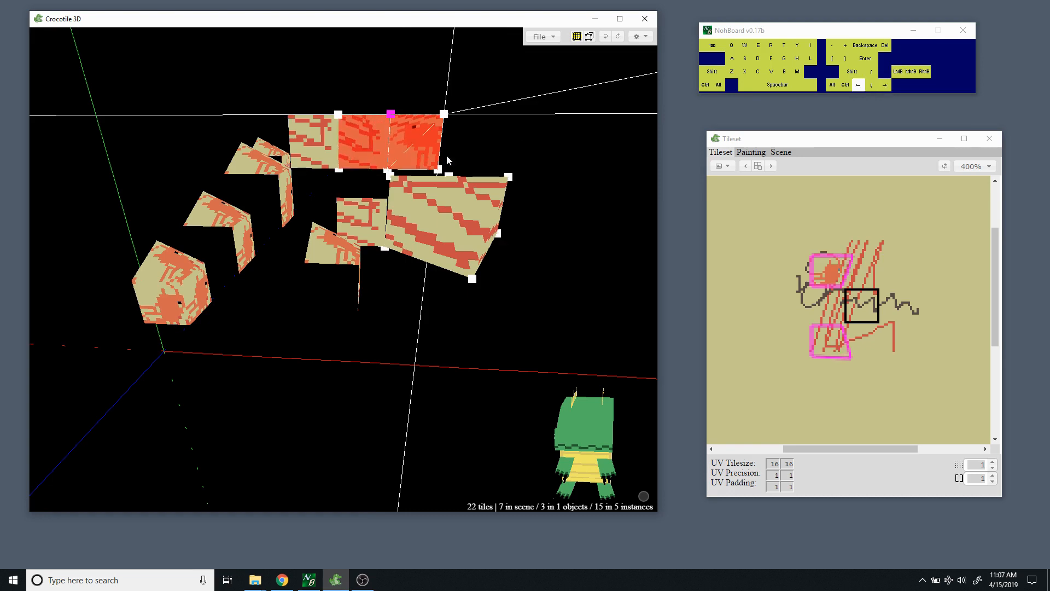
pyautogui.press('Left')
pyautogui.press('Down')
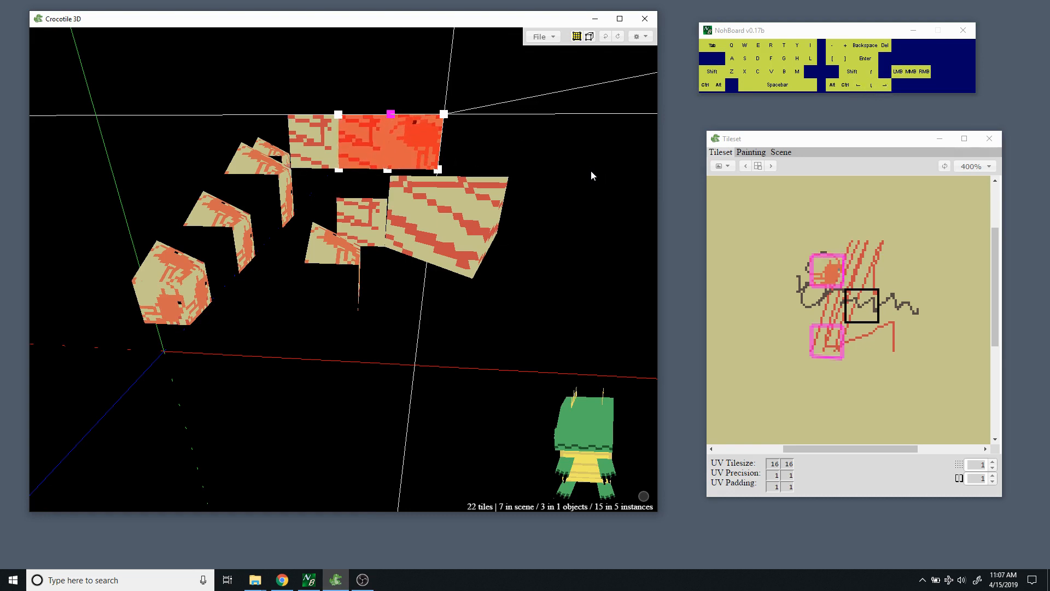
pyautogui.press('Right')
pyautogui.press('Up')
pyautogui.press('Left')
pyautogui.press('Left')
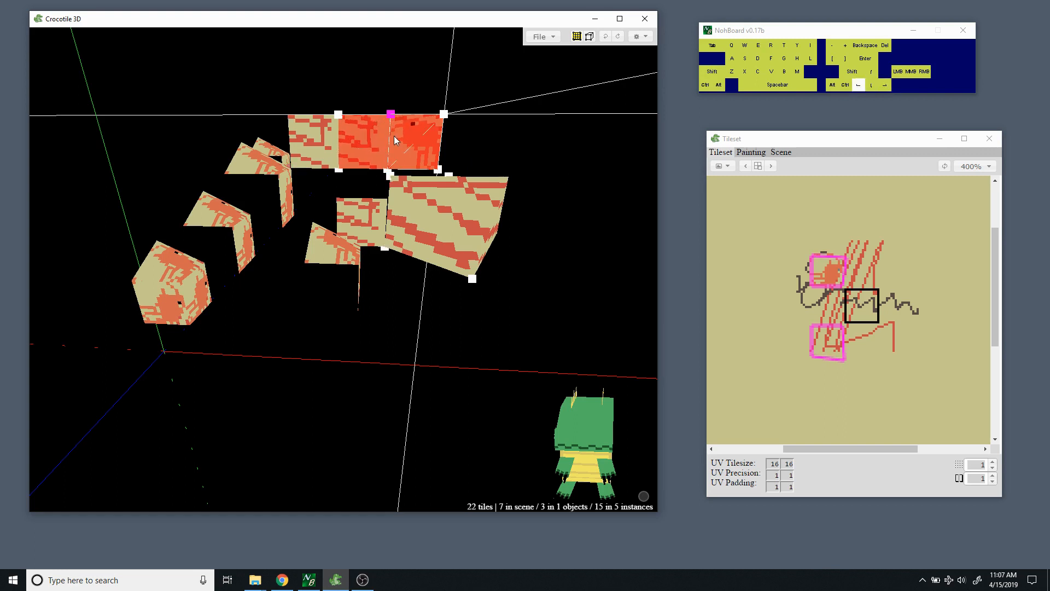
pyautogui.press('Right')
pyautogui.press('Up')
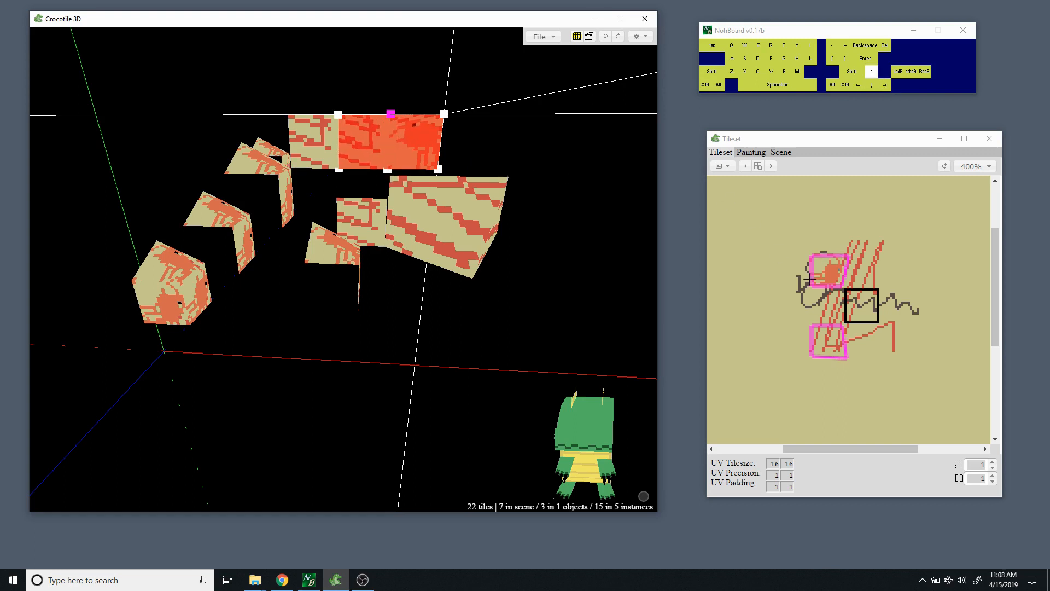
pyautogui.press('Up')
pyautogui.press('Up')
pyautogui.press('Up')
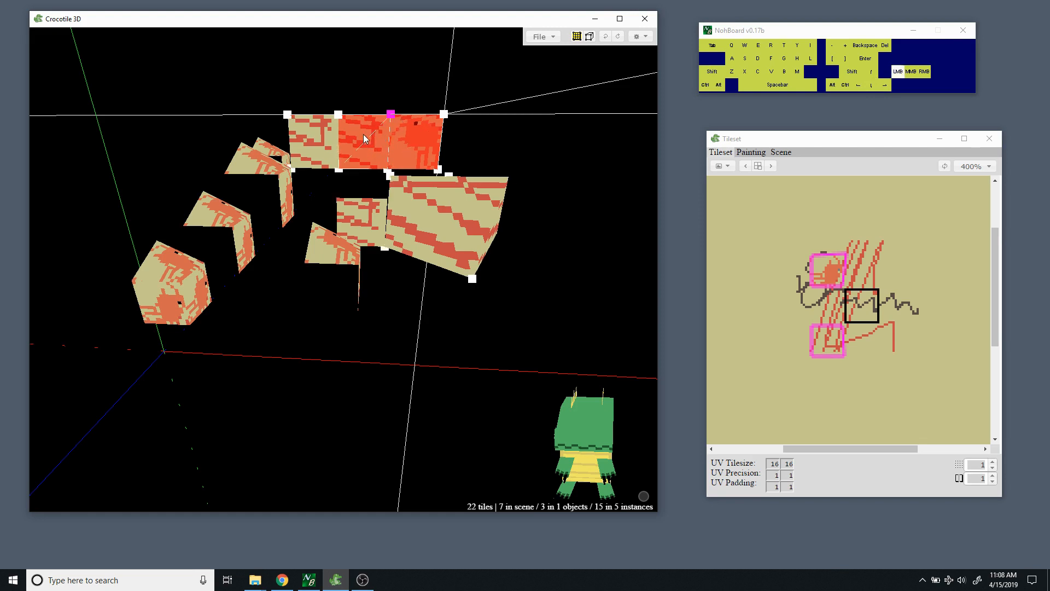
pyautogui.click(363, 134)
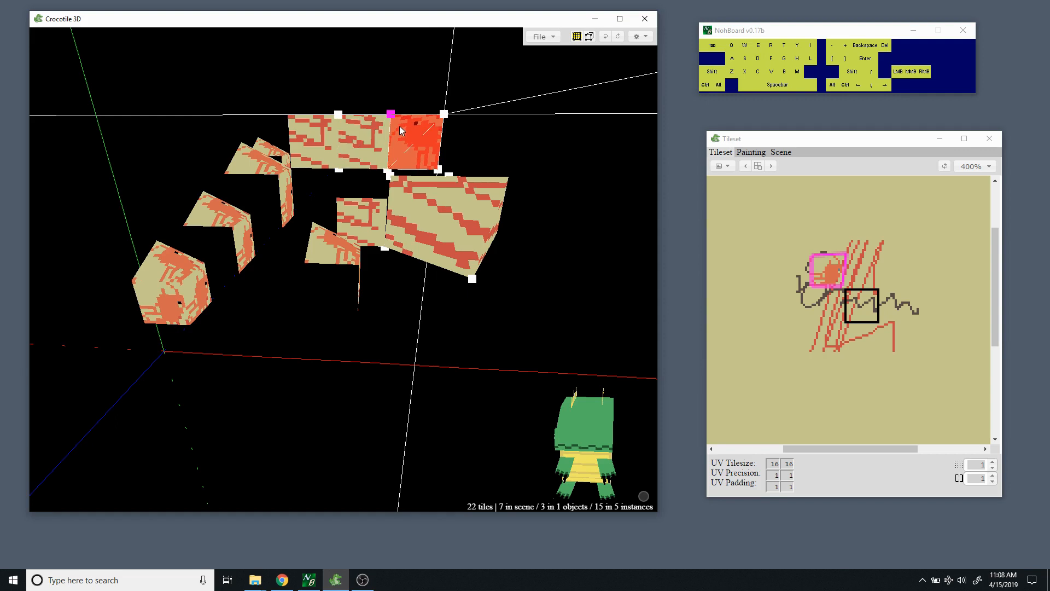
# Move the end tile sideways away from the row and back, reselecting its inner upper corner vertex.
pyautogui.press('d')
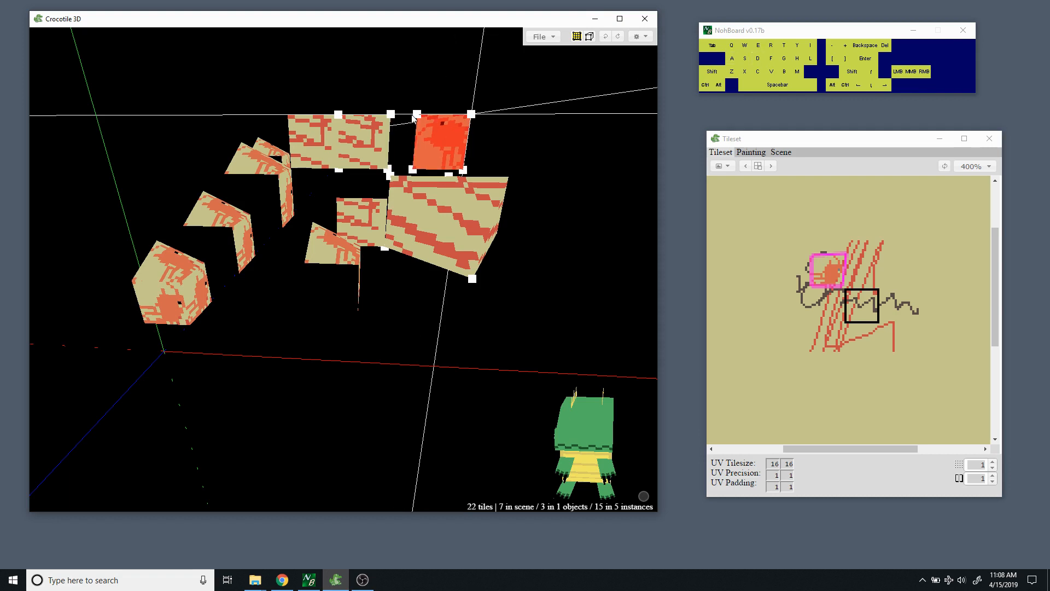
pyautogui.click(415, 114)
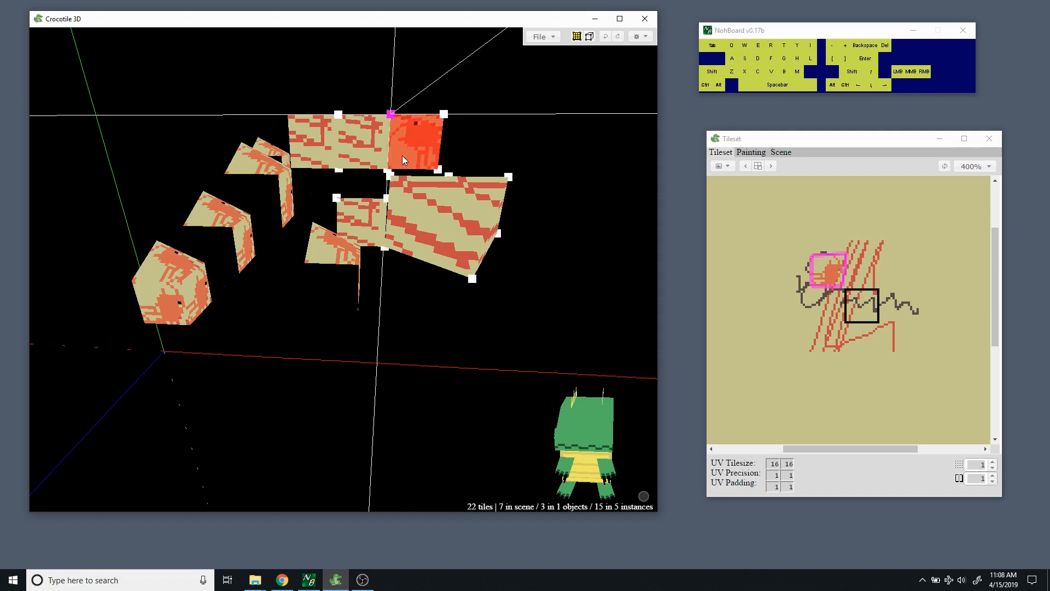
pyautogui.press('d')
pyautogui.moveTo(426, 138); pyautogui.dragTo(416, 156)
pyautogui.press('d')
pyautogui.press('a')
pyautogui.press('d')
pyautogui.press('a')
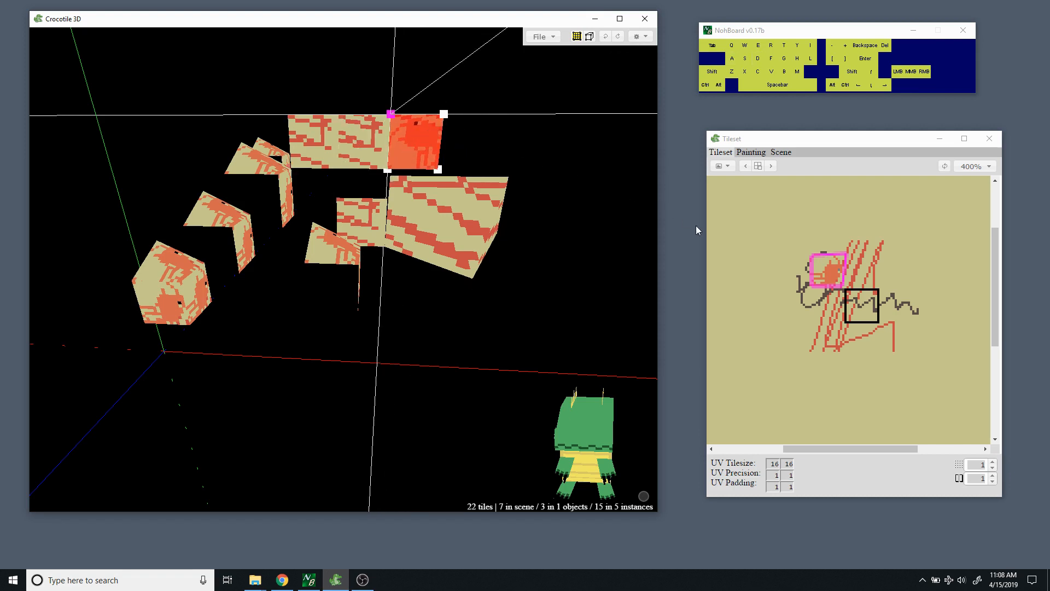
# Nudge the UV point of the end tile's selected corner sideways and downward by single pixels.
pyautogui.press('Left')
pyautogui.press('Left')
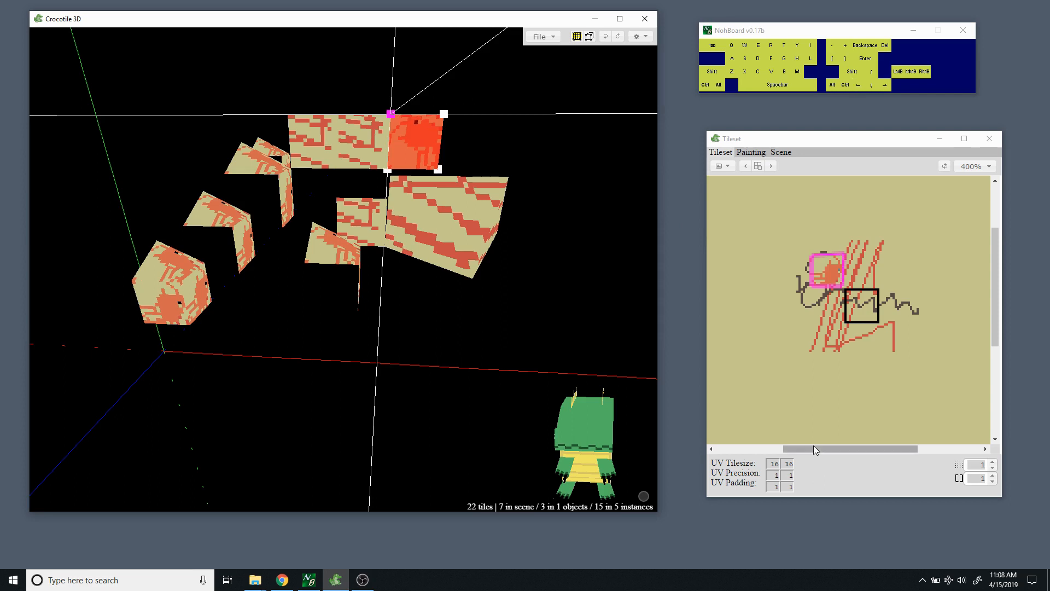
pyautogui.press('Right')
pyautogui.press('Down')
pyautogui.press('Down')
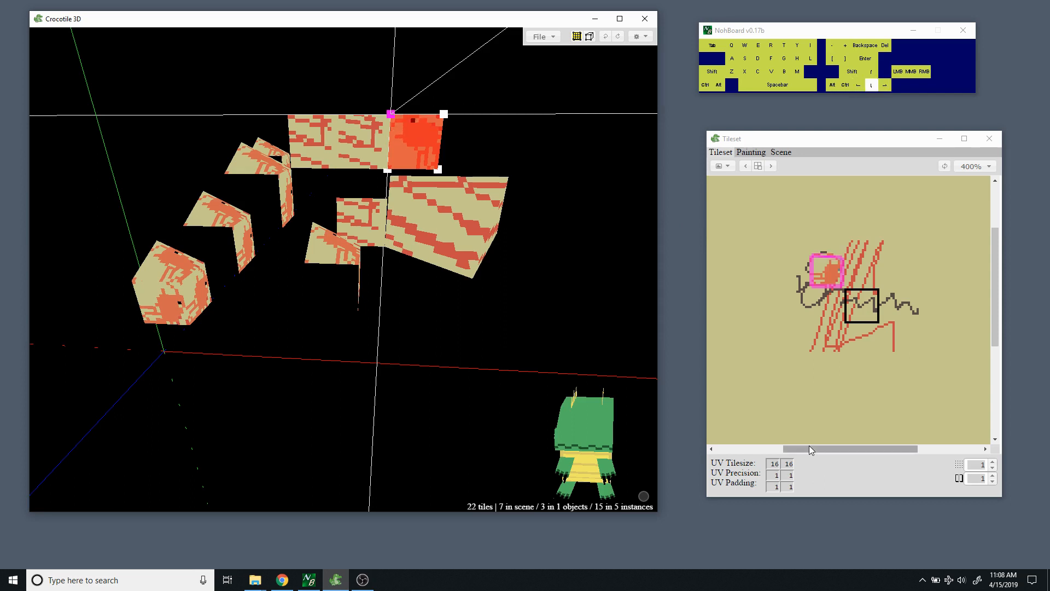
# Nudge the selected corner's UV point up by one pixel and set both UV padding values to 4.
pyautogui.press('Up')
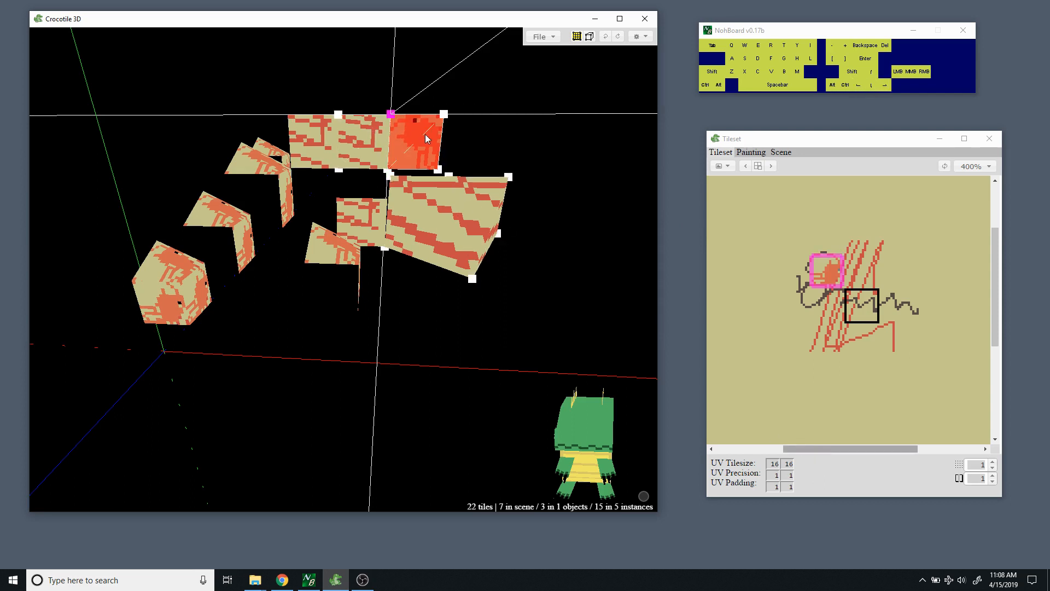
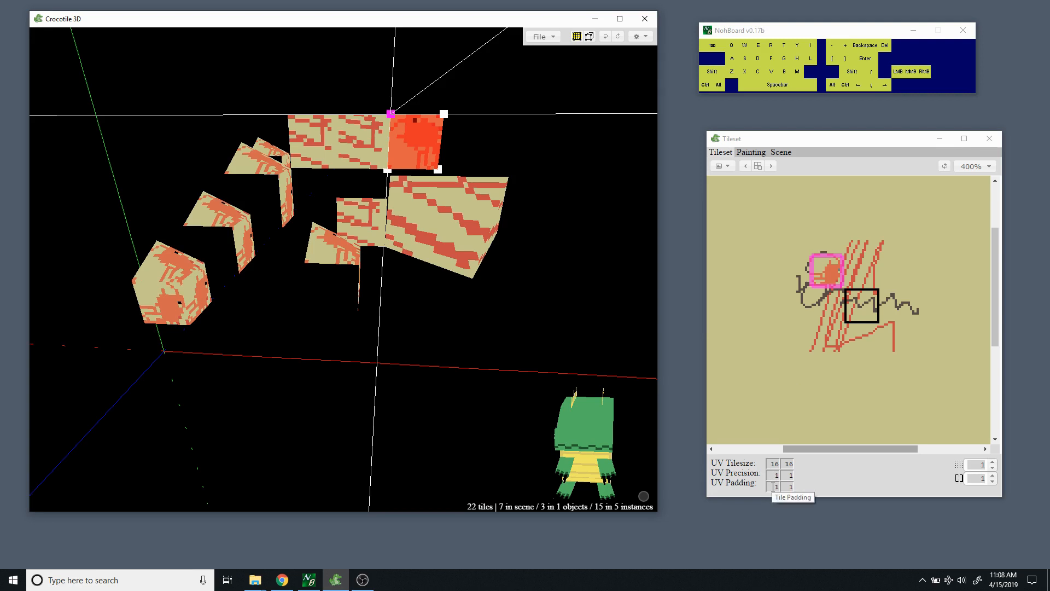
pyautogui.doubleClick(769, 483)
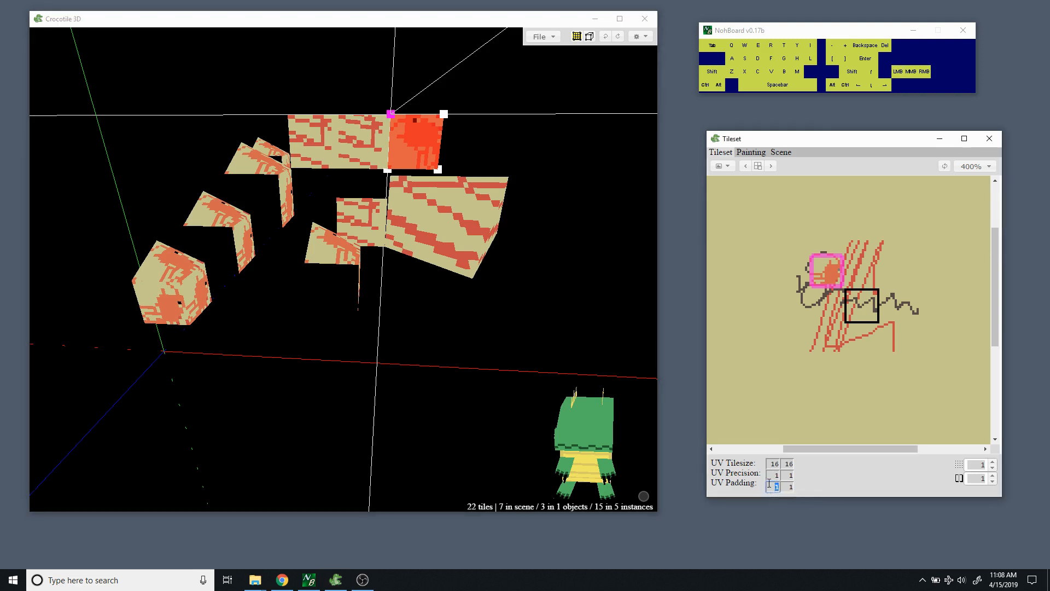
pyautogui.doubleClick(788, 485)
pyautogui.write('4')
# Try the padded tile selection by picking single tiles and a two-by-two tile block in the tileset.
pyautogui.click(861, 270)
pyautogui.click(827, 271)
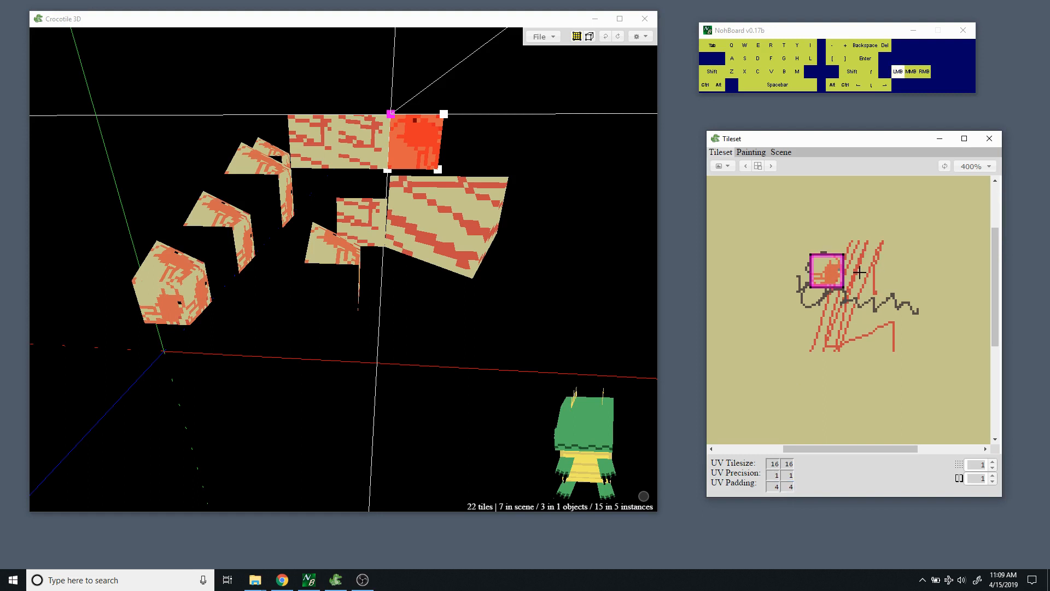
pyautogui.click(860, 263)
pyautogui.click(858, 245)
pyautogui.moveTo(859, 245); pyautogui.dragTo(890, 277)
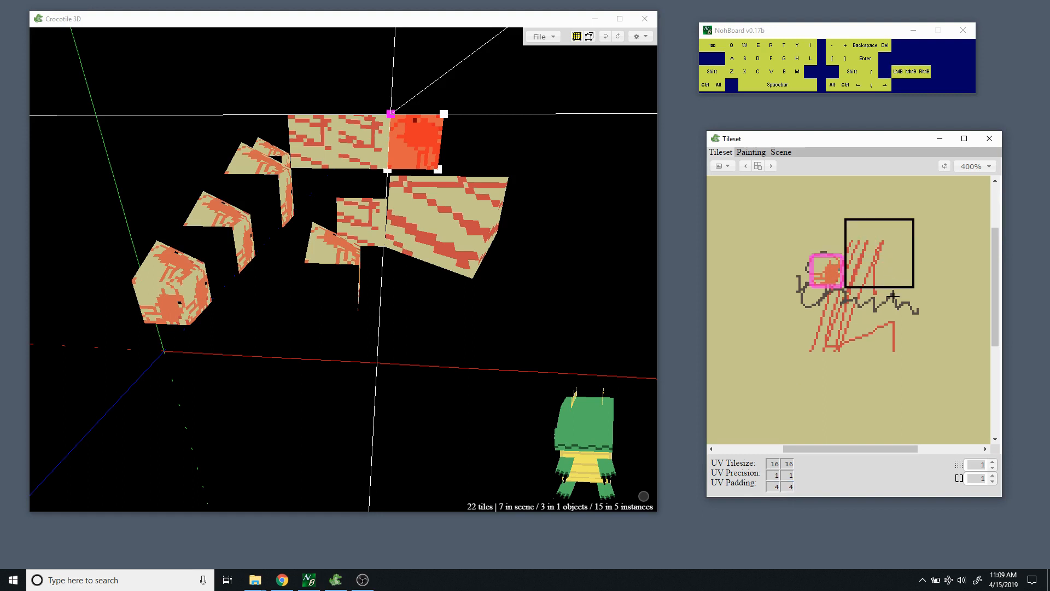
pyautogui.click(874, 304)
pyautogui.click(874, 305)
pyautogui.click(870, 279)
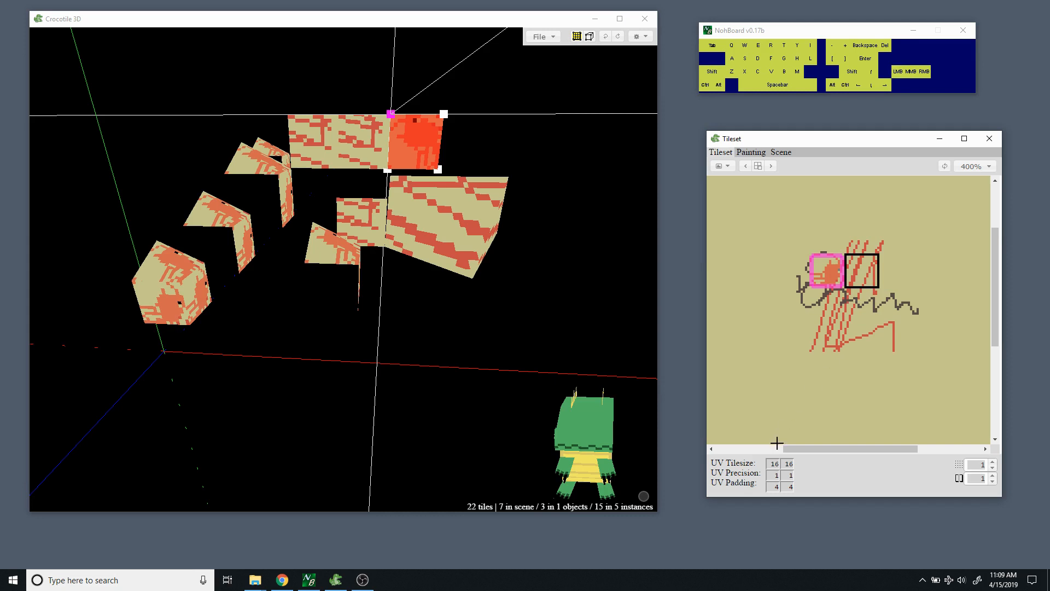
# Set both UV padding values to 1.
pyautogui.doubleClick(785, 489)
pyautogui.write('1')
pyautogui.doubleClick(777, 486)
pyautogui.write('1')
pyautogui.press('Return')
# Set both UV padding values to 0 and select a single tile in the tileset.
pyautogui.doubleClick(776, 488)
pyautogui.write('0')
pyautogui.doubleClick(790, 486)
pyautogui.write('0')
pyautogui.click(870, 308)
# View the Painting and Scene sections, return to the tileset, and open its resize settings.
pyautogui.click(752, 152)
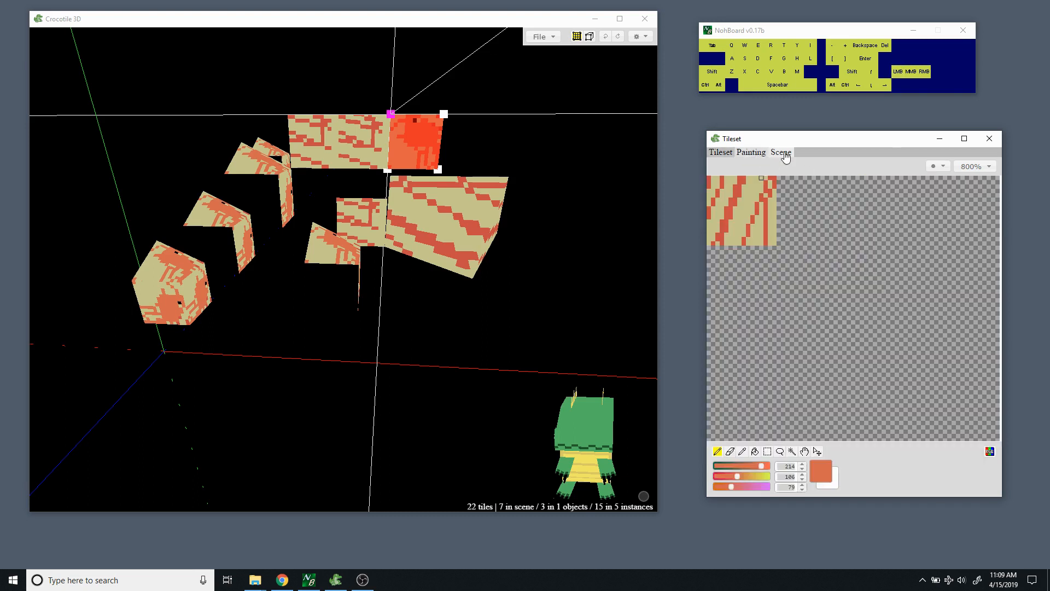
pyautogui.click(783, 154)
pyautogui.click(752, 154)
pyautogui.click(721, 155)
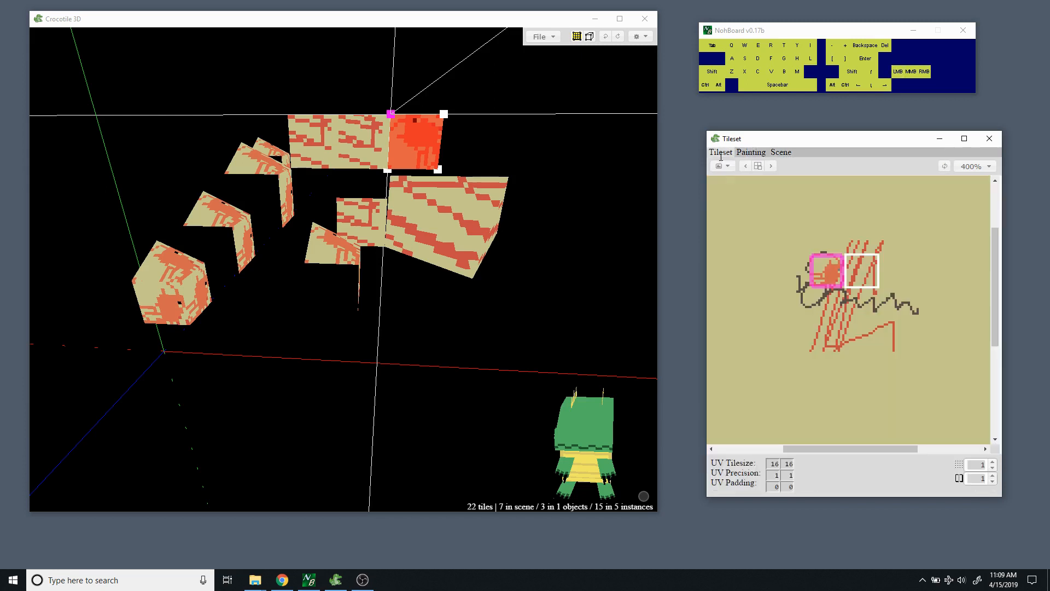
pyautogui.click(727, 167)
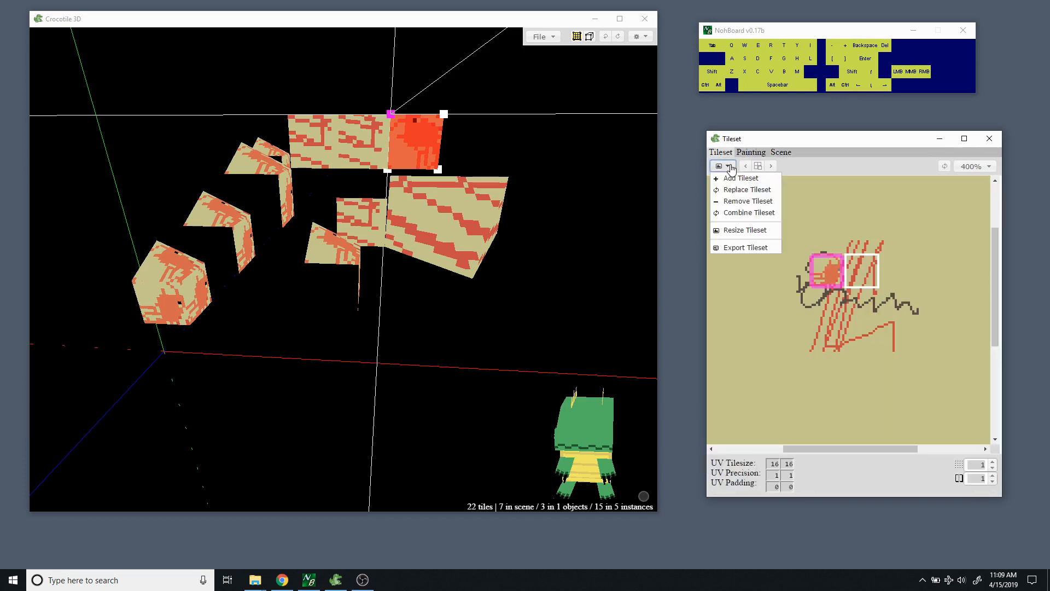
pyautogui.click(754, 232)
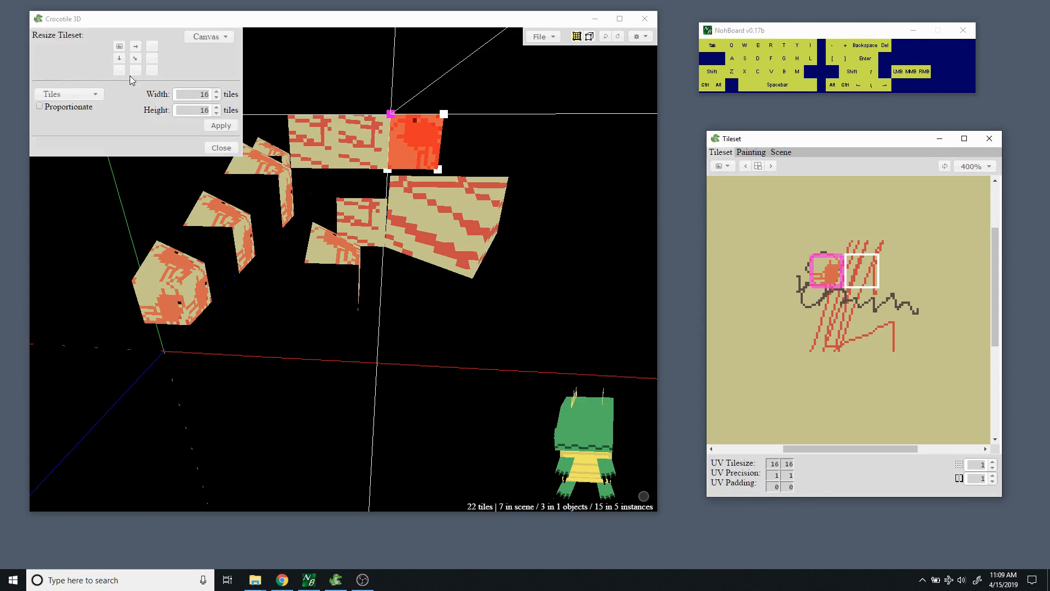
# Try several anchor positions for the tileset canvas and return the anchor to the upper-left cell.
pyautogui.click(152, 70)
pyautogui.click(154, 48)
pyautogui.click(120, 47)
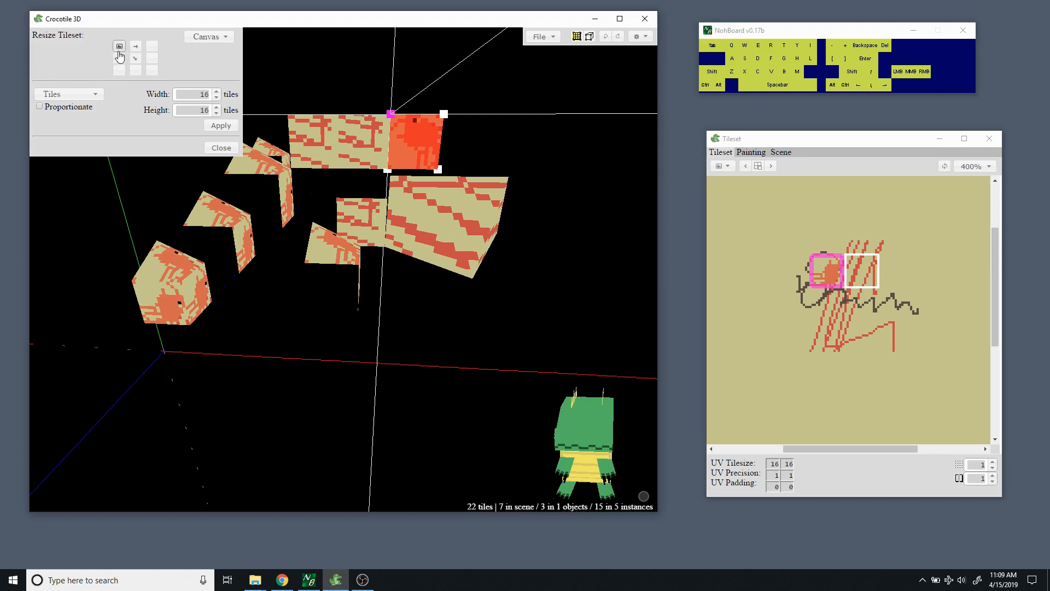
pyautogui.click(119, 60)
pyautogui.click(119, 70)
pyautogui.click(136, 60)
pyautogui.click(118, 47)
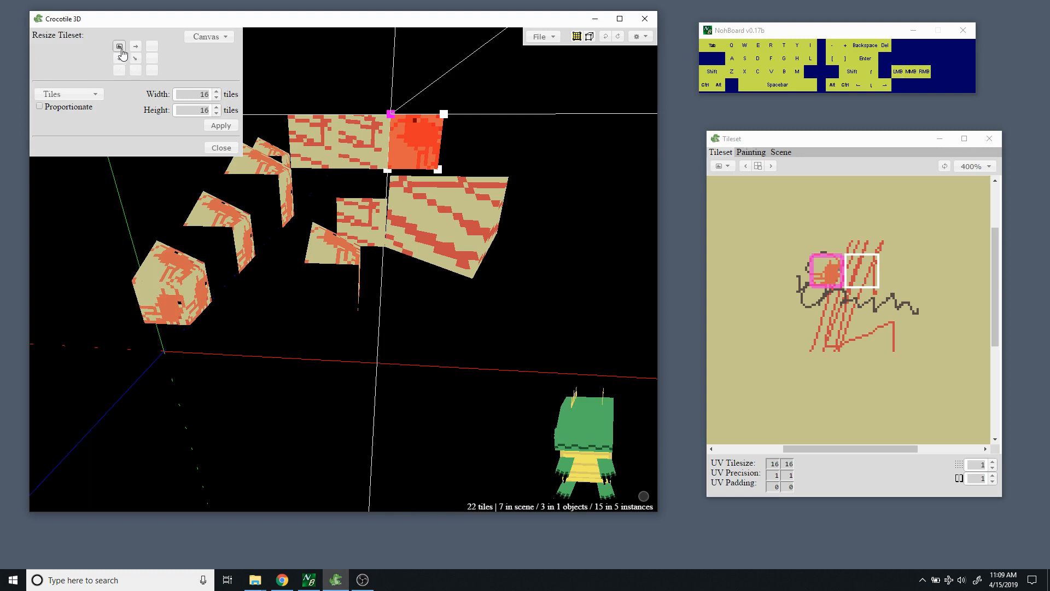
# Reduce the tileset width to 13 tiles and check the available size units, keeping Tiles.
pyautogui.click(217, 98)
pyautogui.click(218, 98)
pyautogui.click(82, 94)
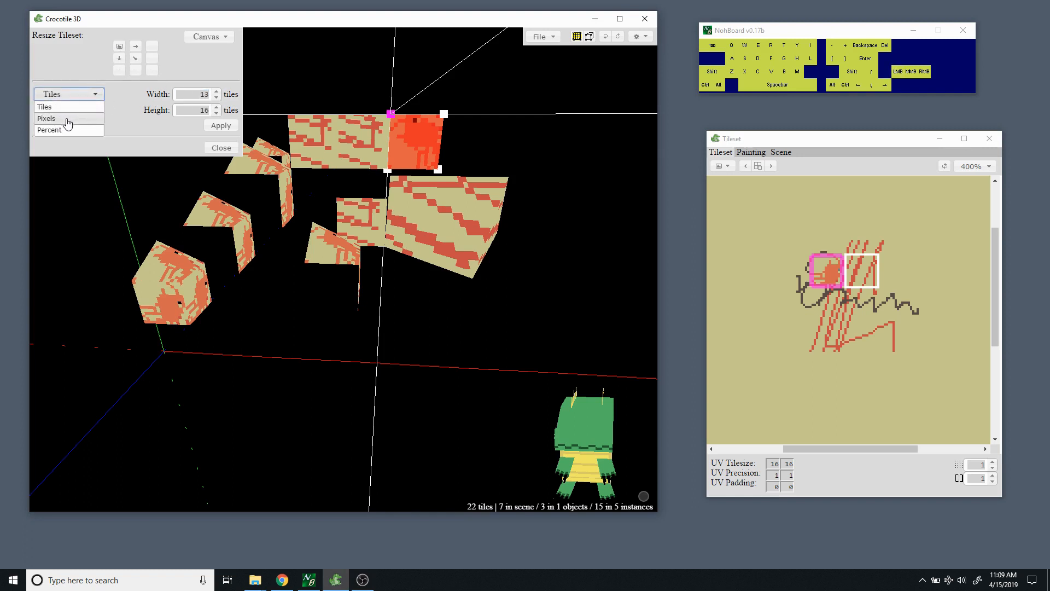
pyautogui.click(93, 85)
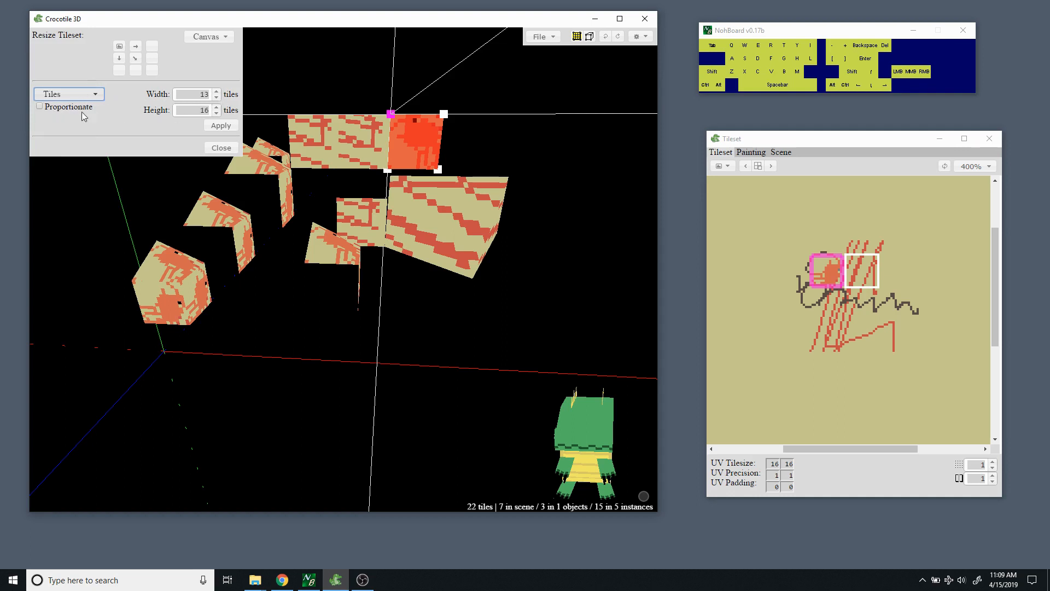
# Reduce the tileset size with Proportionate enabled, disable it again, and set width and height to 10 tiles each.
pyautogui.click(64, 111)
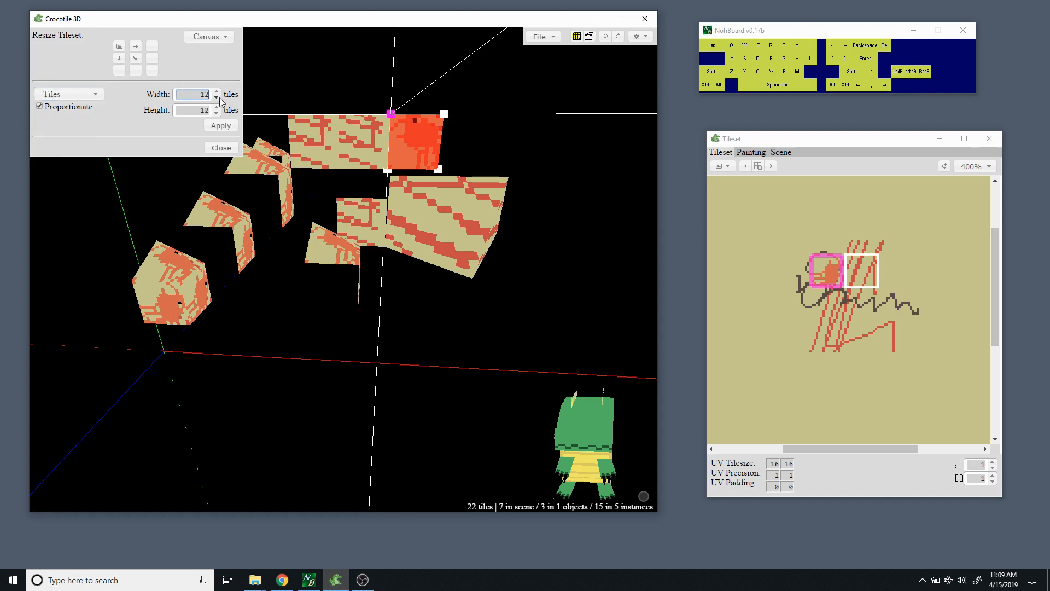
pyautogui.click(217, 92)
pyautogui.click(218, 92)
pyautogui.click(53, 108)
pyautogui.click(217, 113)
pyautogui.click(217, 113)
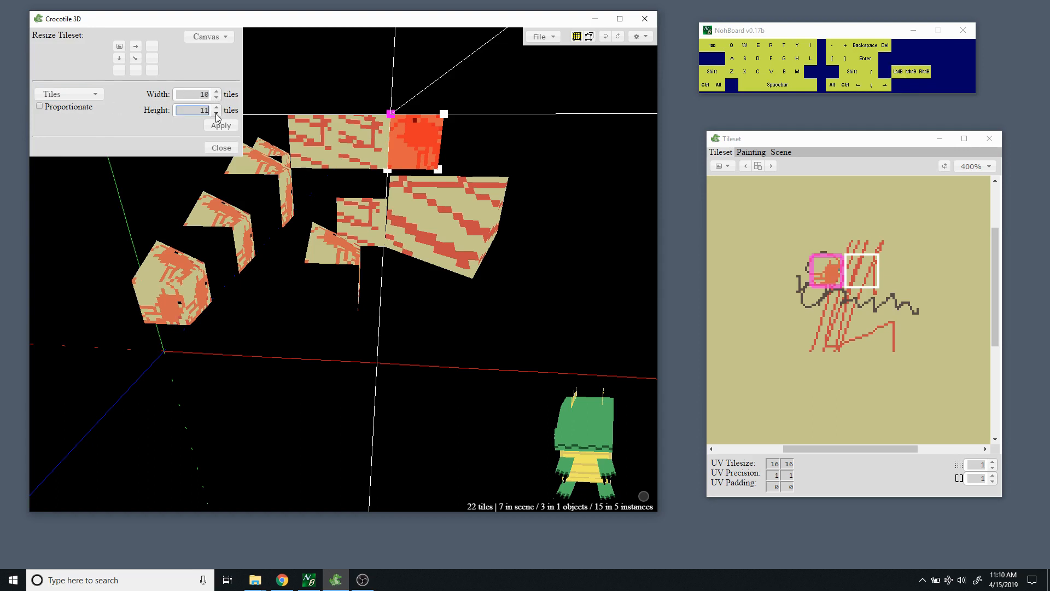
# Check the Image resize mode, return to Canvas, and apply the tileset resize.
pyautogui.click(206, 38)
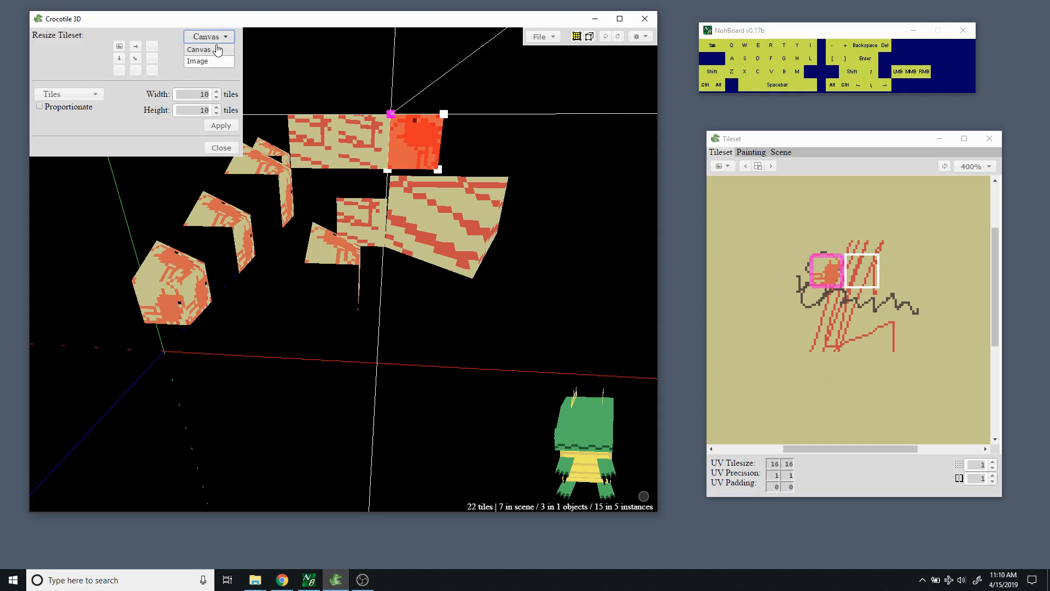
pyautogui.click(205, 62)
pyautogui.click(211, 36)
pyautogui.click(214, 54)
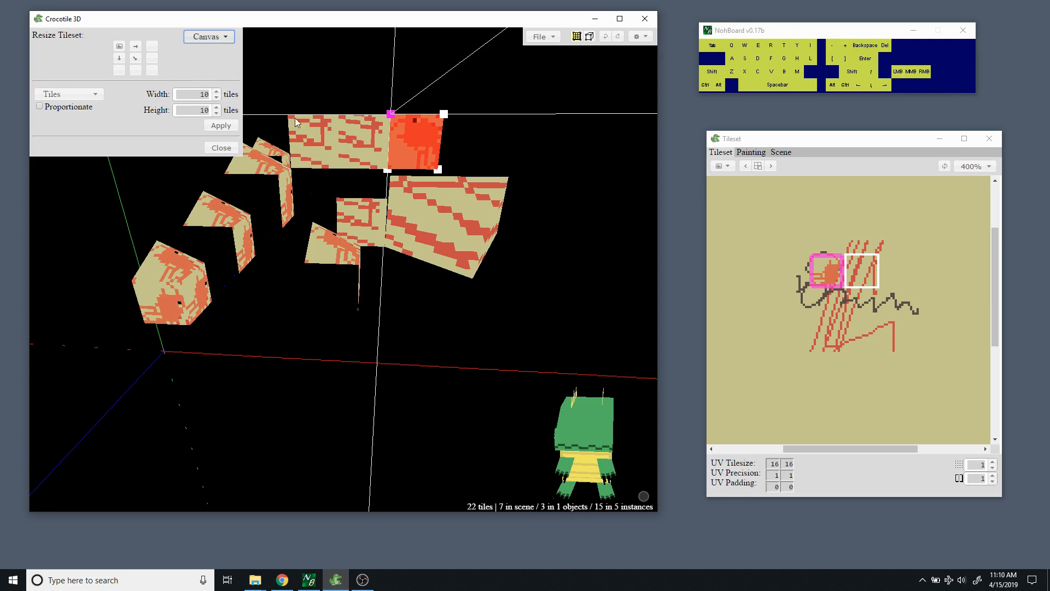
pyautogui.click(222, 127)
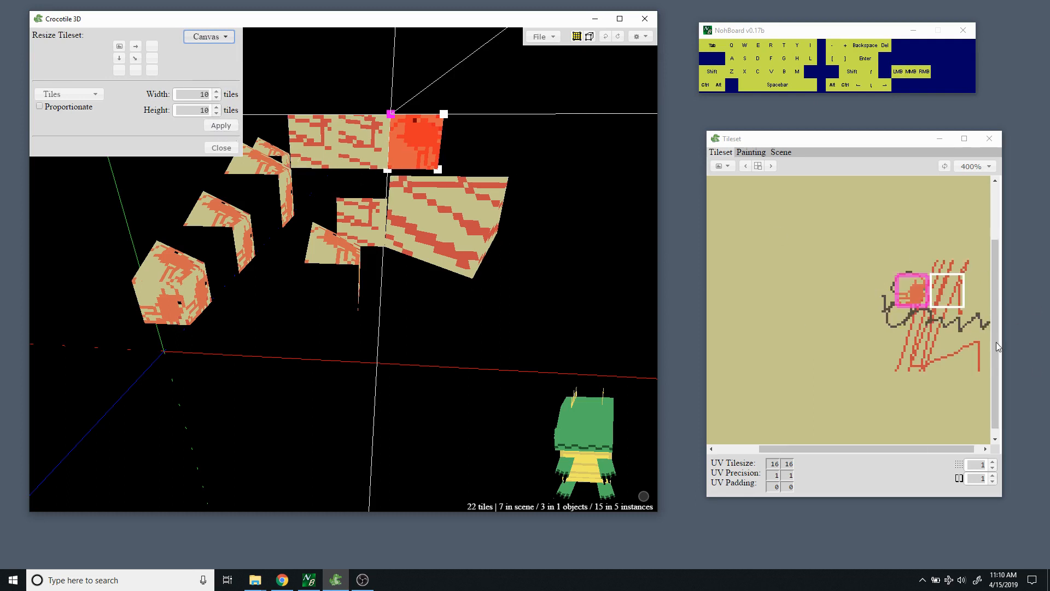
# Examine the edges of the resized tileset at zoom levels between 200% and 600%.
pyautogui.moveTo(997, 347); pyautogui.dragTo(997, 354)
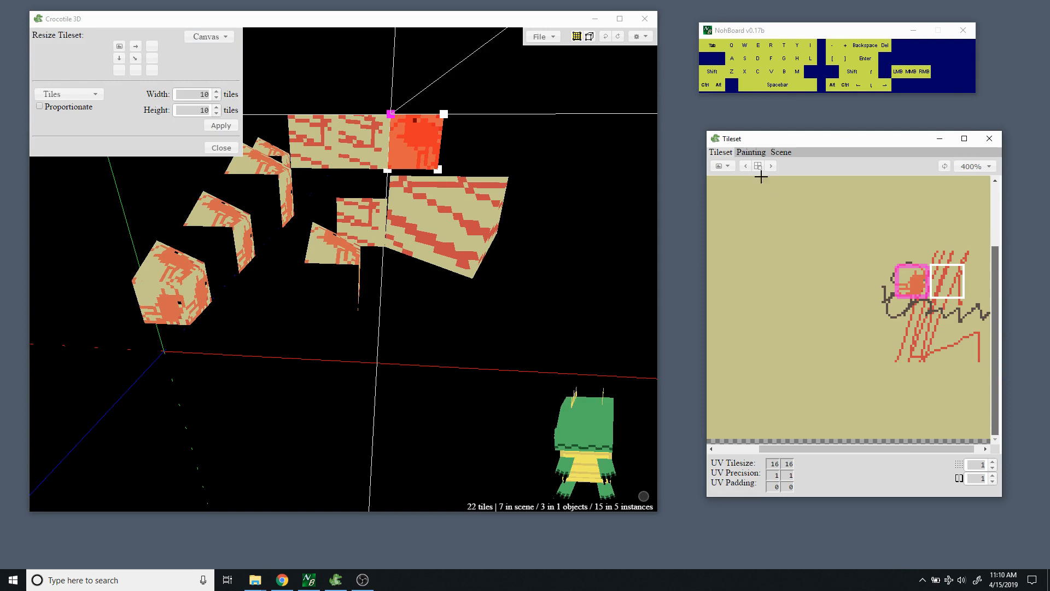
pyautogui.hotkey('ctrl', '-')
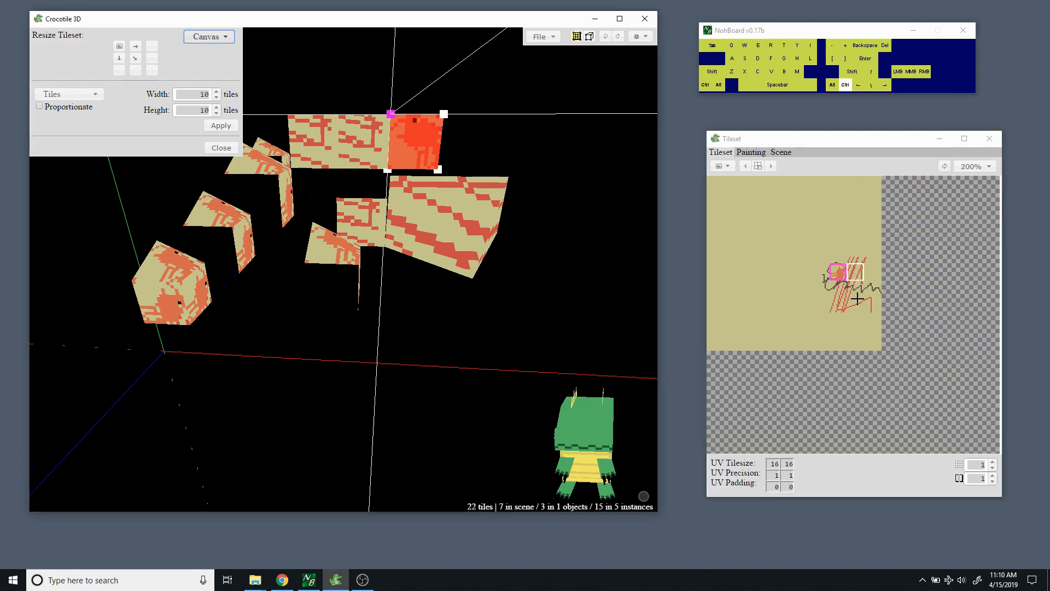
pyautogui.hotkey('ctrl', '+')
pyautogui.hotkey('ctrl', '-')
pyautogui.hotkey('ctrl', '+')
pyautogui.hotkey('ctrl', '+')
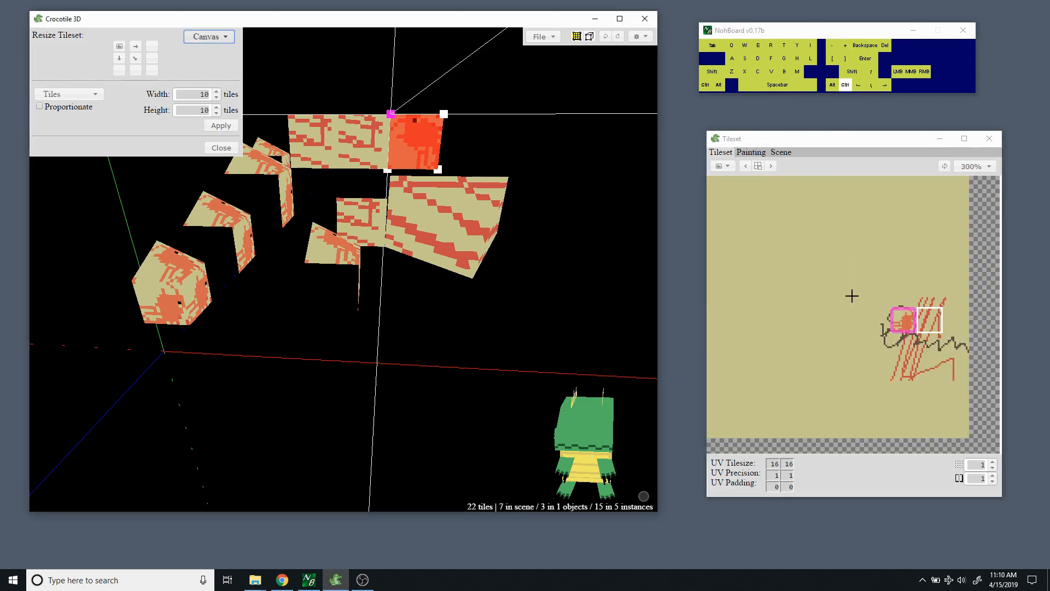
pyautogui.hotkey('ctrl', '-')
pyautogui.hotkey('ctrl', '+')
pyautogui.hotkey('ctrl', '+')
pyautogui.hotkey('ctrl', '-')
pyautogui.hotkey('ctrl', '-')
pyautogui.hotkey('ctrl', '-')
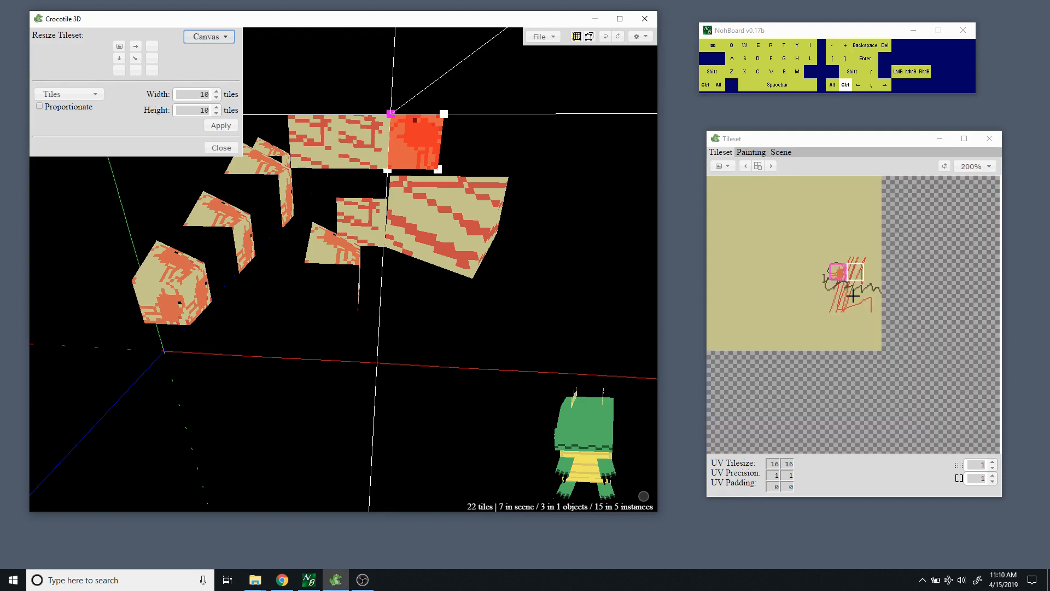
pyautogui.hotkey('ctrl', '+')
pyautogui.hotkey('ctrl', '+')
pyautogui.hotkey('ctrl', '+')
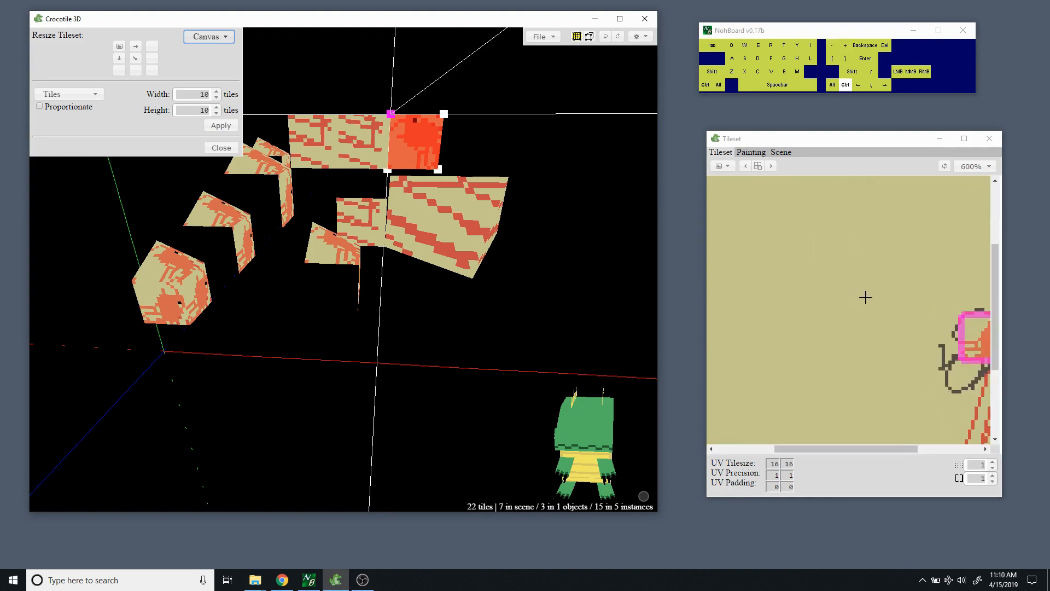
# Move the striped tile beside the highlighted tile into a blank cell, and select the blank tile above the highlighted one.
pyautogui.press('space')
pyautogui.moveTo(905, 305); pyautogui.dragTo(873, 268)
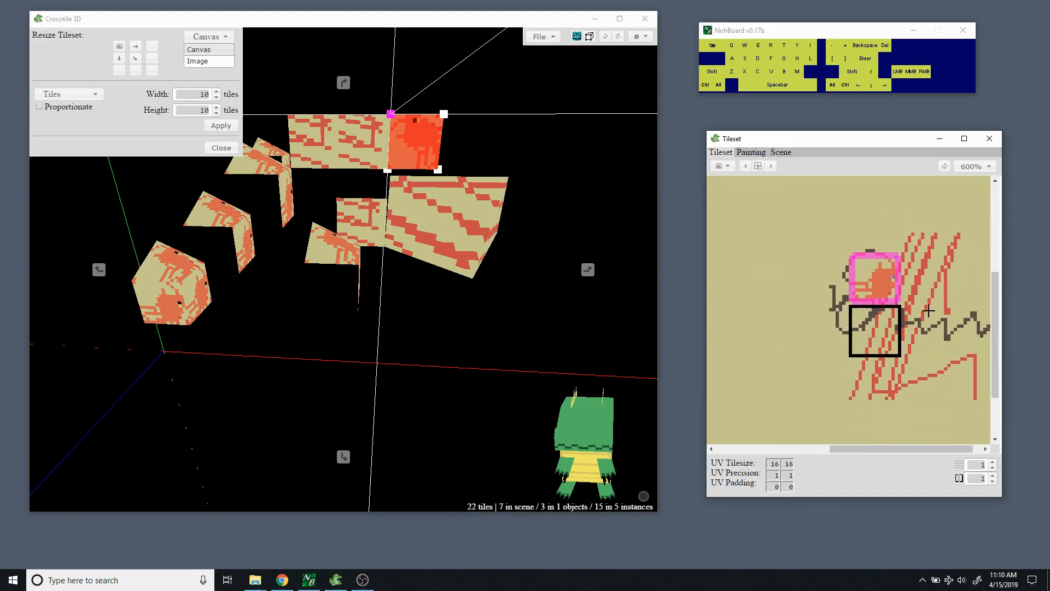
pyautogui.moveTo(924, 280); pyautogui.dragTo(770, 245, button='right')
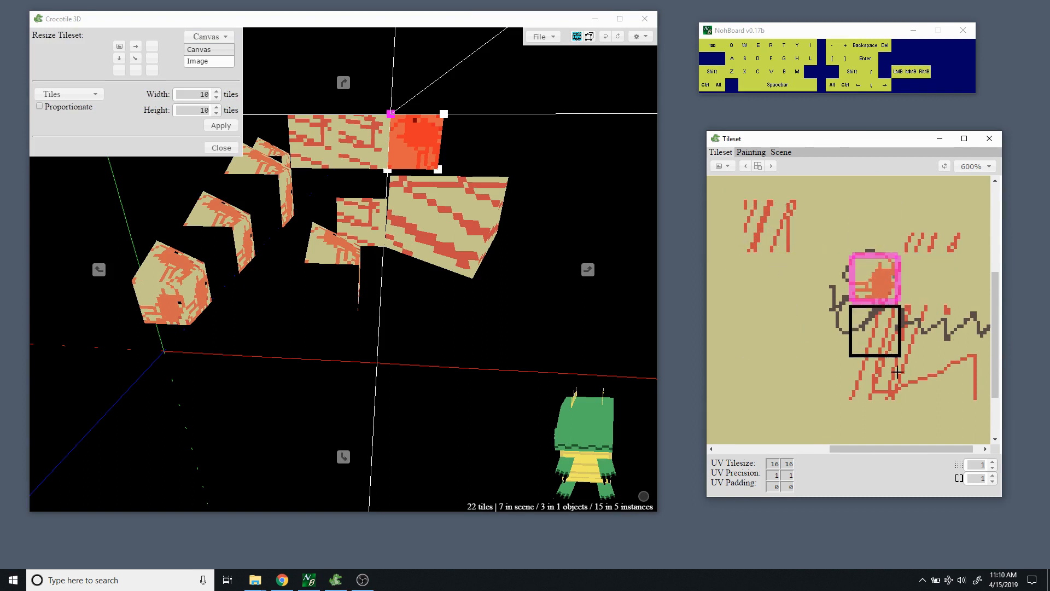
pyautogui.moveTo(769, 231); pyautogui.dragTo(833, 274)
pyautogui.click(883, 218)
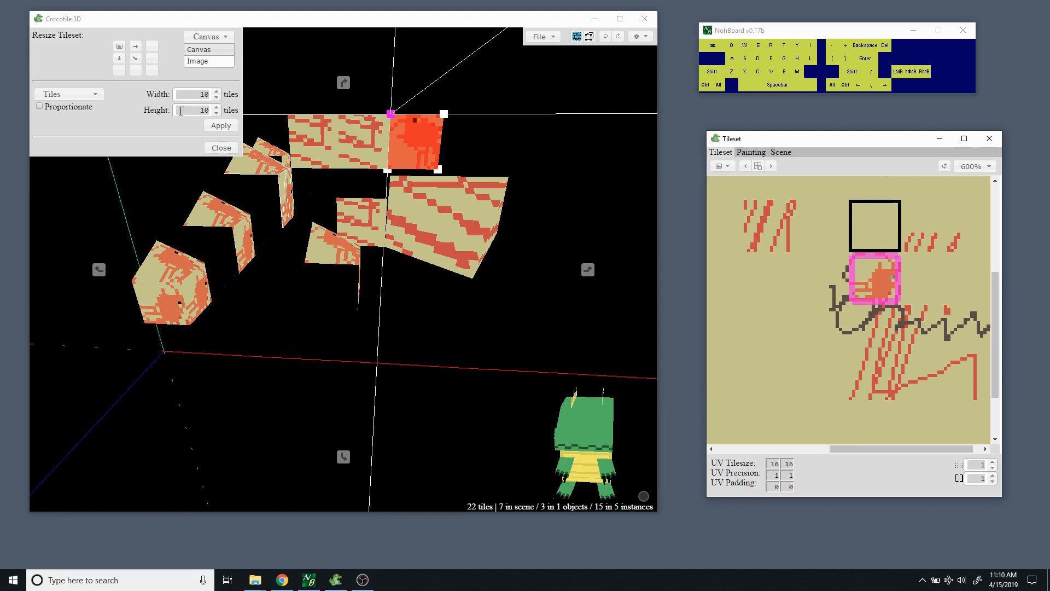
# Resize the tileset canvas to 16 by 16 tiles.
pyautogui.click(217, 94)
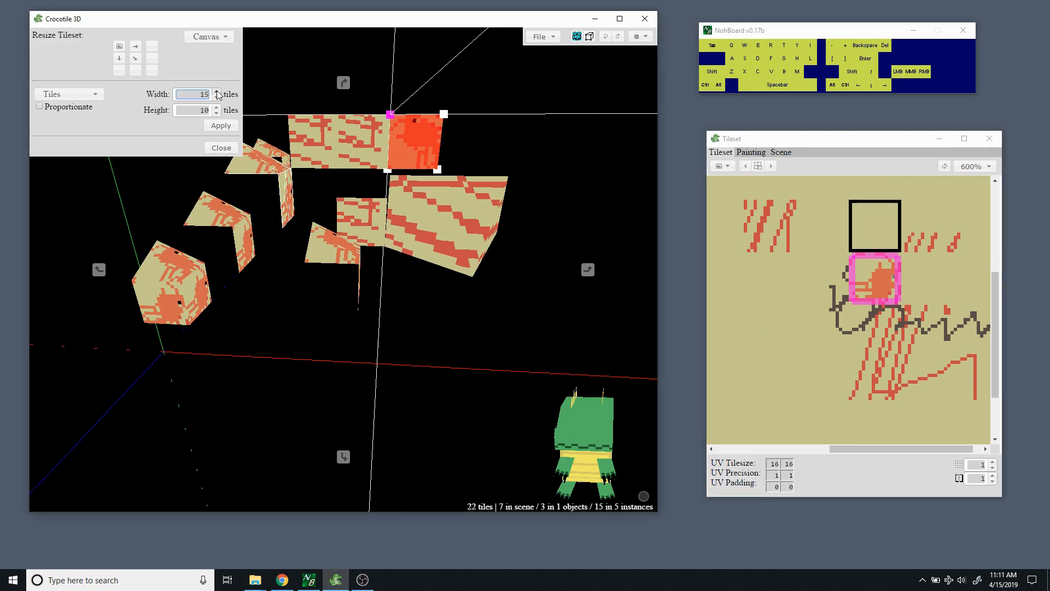
pyautogui.click(217, 107)
pyautogui.click(219, 126)
# Select a tile in the blank area added beside the painted tileset and close the resize settings.
pyautogui.press('space')
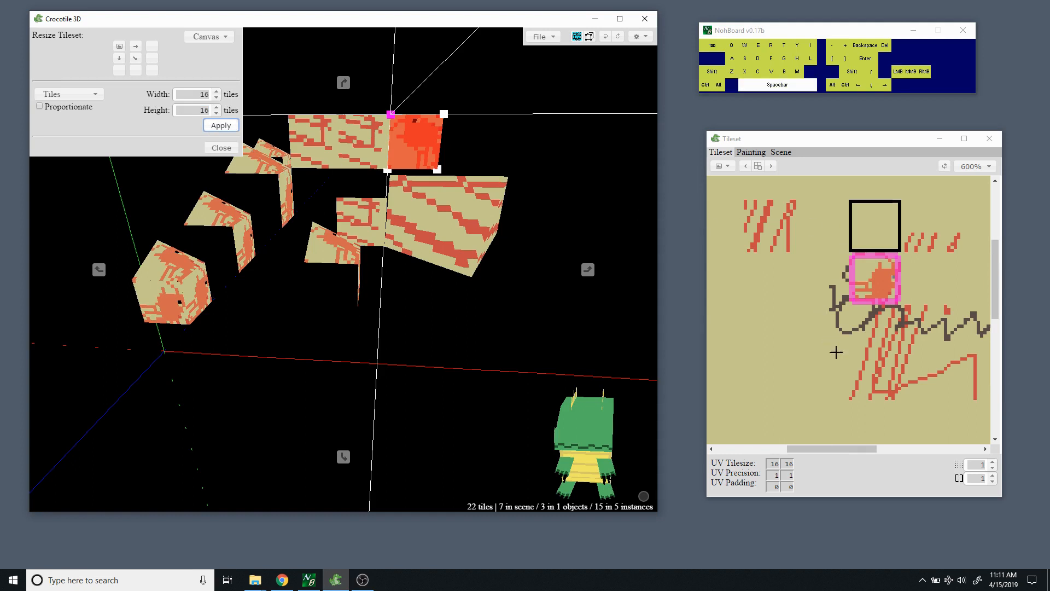
pyautogui.moveTo(837, 352); pyautogui.dragTo(827, 343)
pyautogui.moveTo(860, 383); pyautogui.dragTo(825, 319)
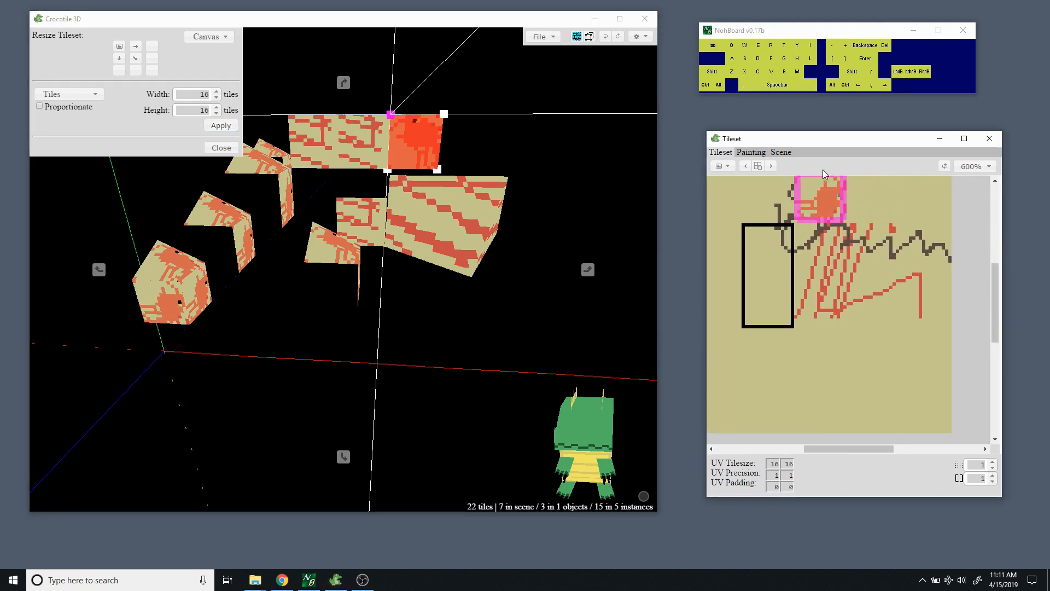
pyautogui.scroll(-4, 903, 298)
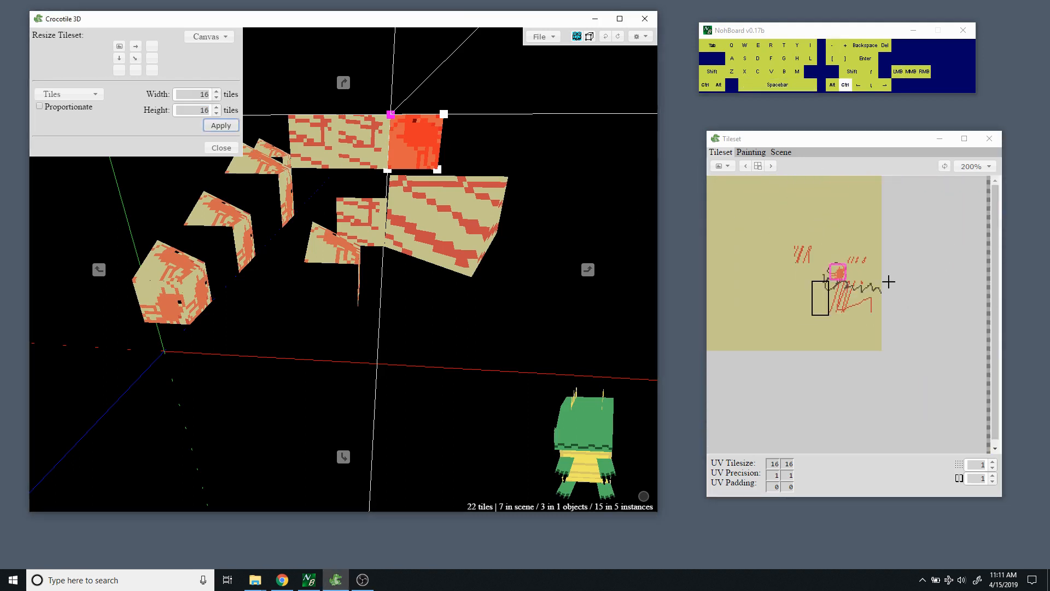
pyautogui.hotkey('alt', 'Tab')
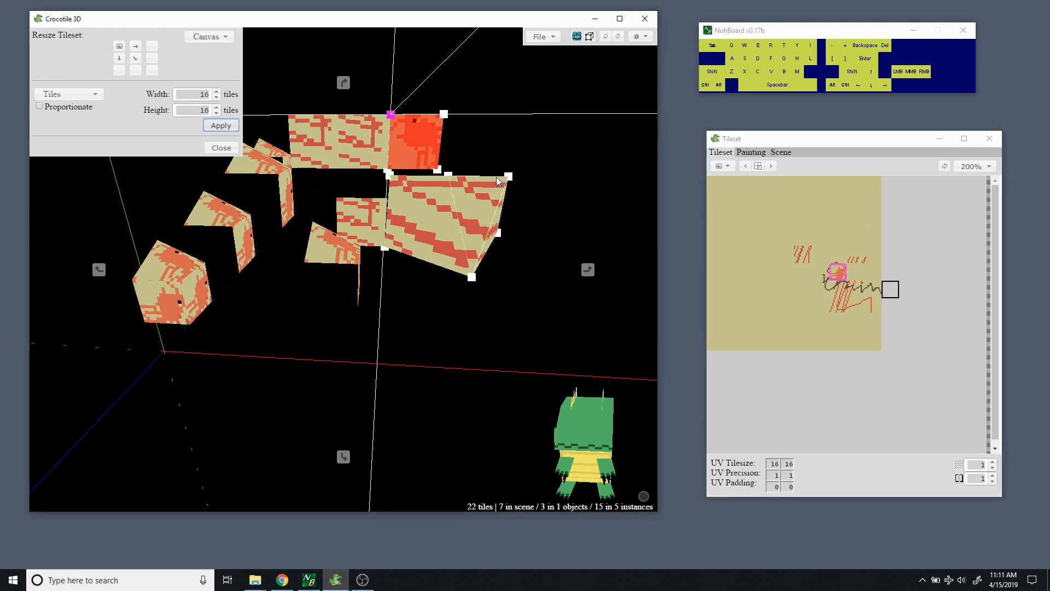
pyautogui.click(253, 153)
# Switch to draw mode and add a blank tile against the free side edge of the row's end tile.
pyautogui.press('Tab')
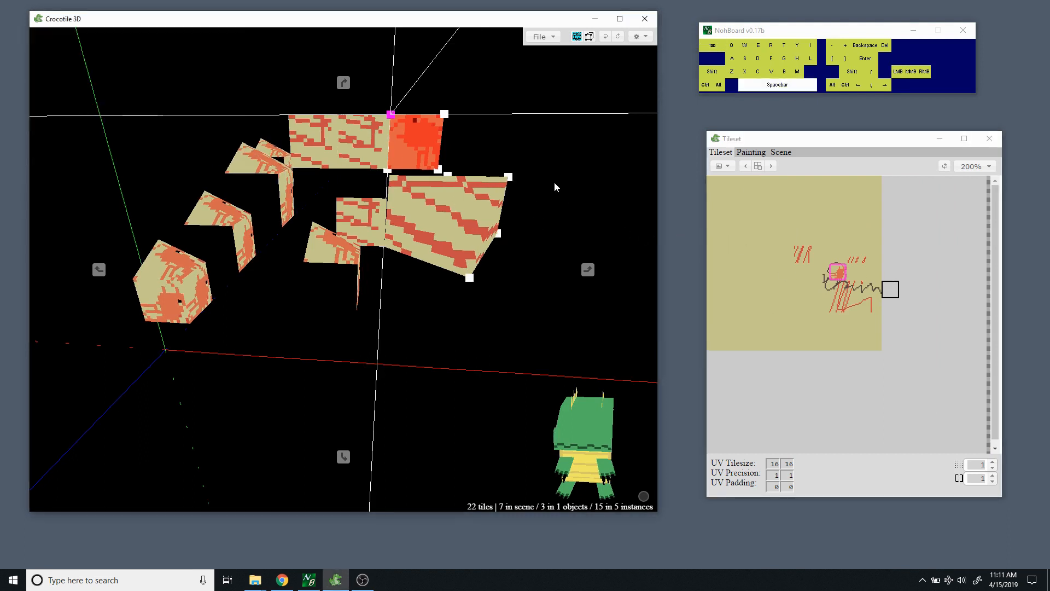
pyautogui.moveTo(554, 181)
pyautogui.mouseDown()
pyautogui.moveTo(536, 186)
pyautogui.moveTo(533, 153)
pyautogui.mouseUp()
pyautogui.press('Tab')
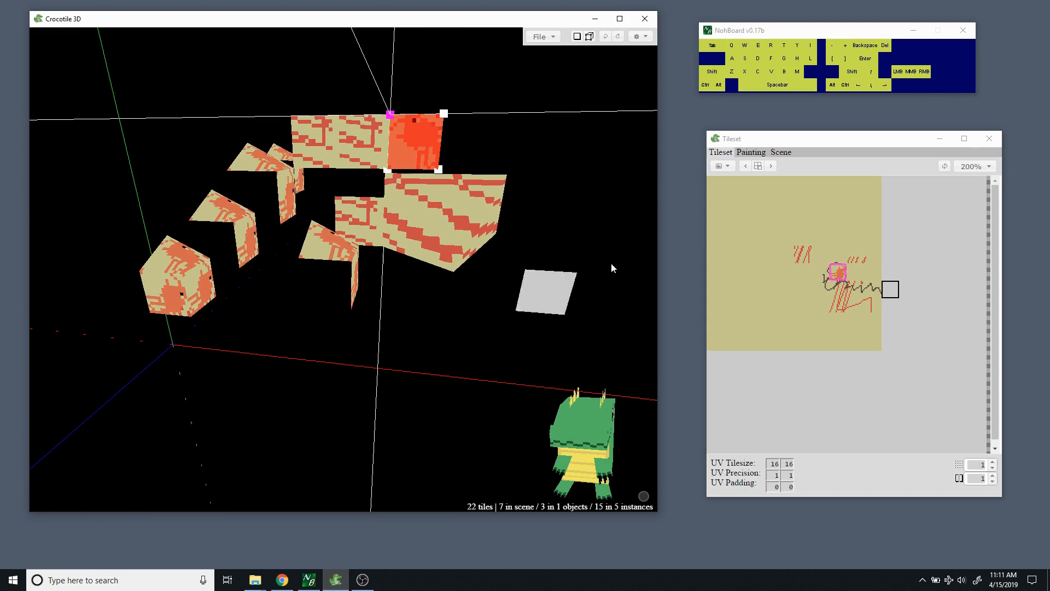
pyautogui.keyDown('ctrl'); pyautogui.click(548, 171); pyautogui.keyUp('ctrl')
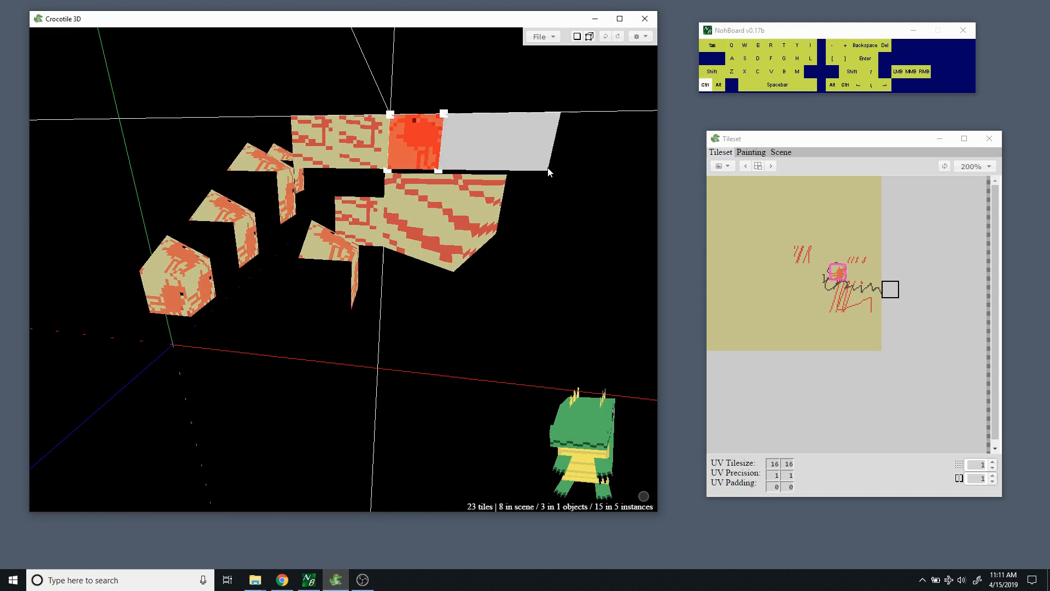
# Select a 3 by 3 block of blank tiles beside the painted area in the tileset.
pyautogui.moveTo(569, 211); pyautogui.dragTo(549, 222)
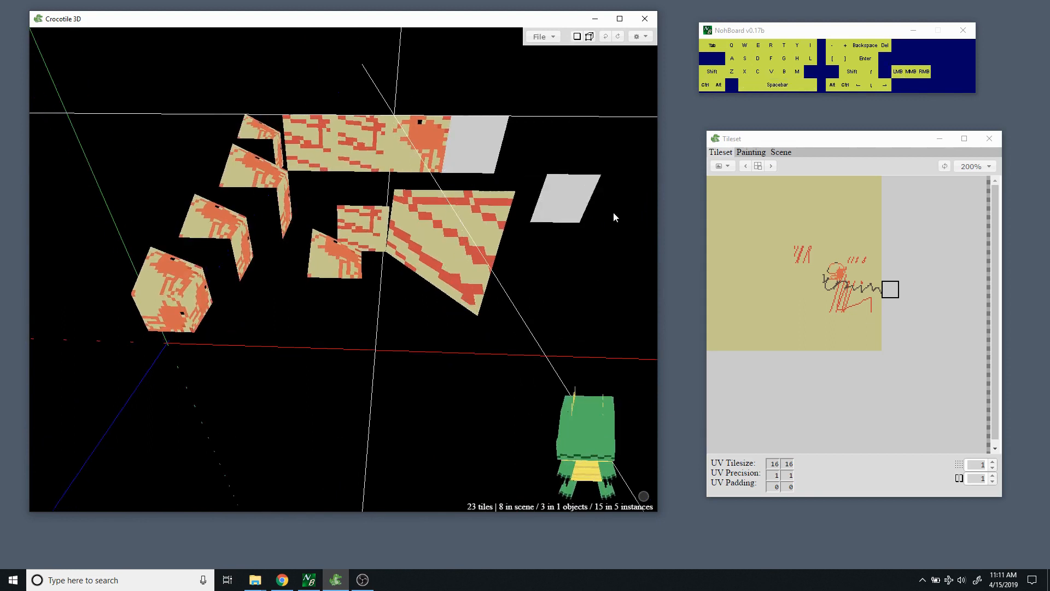
pyautogui.moveTo(933, 269); pyautogui.dragTo(888, 331)
pyautogui.click(908, 239)
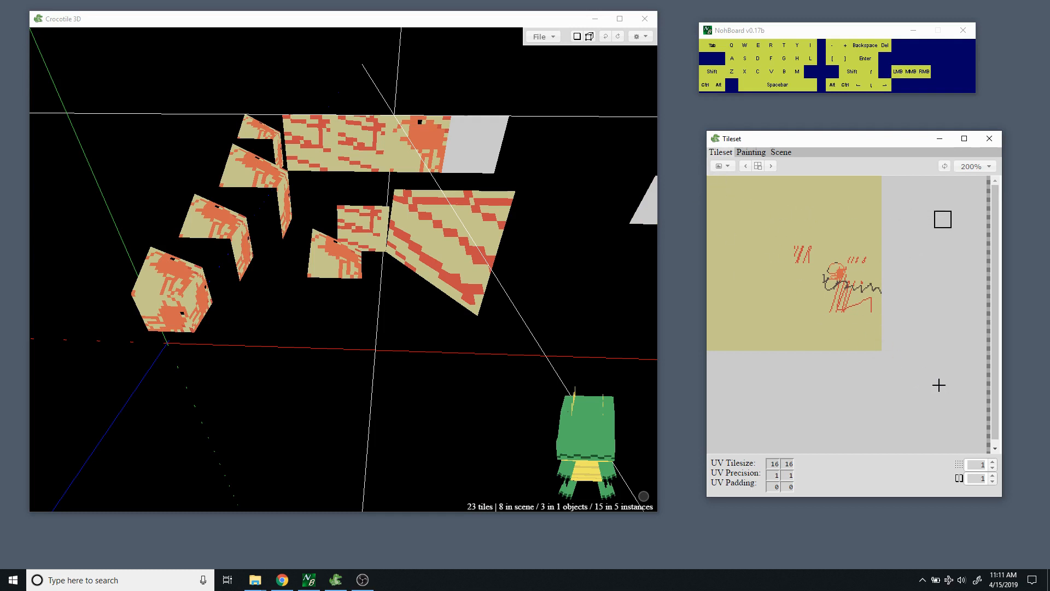
pyautogui.press('space')
pyautogui.moveTo(914, 387); pyautogui.dragTo(917, 376)
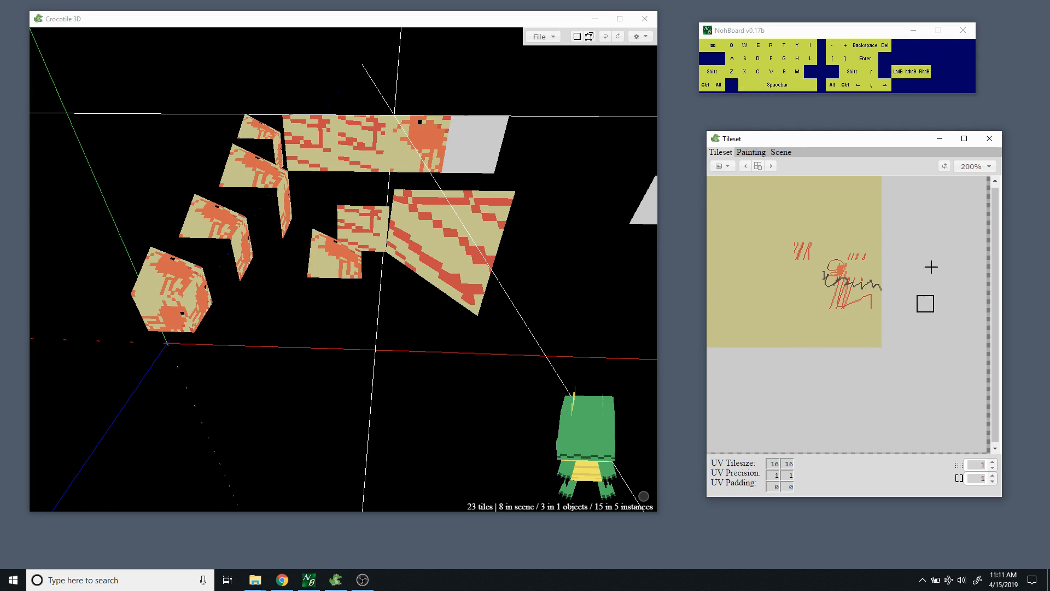
pyautogui.moveTo(934, 239); pyautogui.dragTo(893, 257)
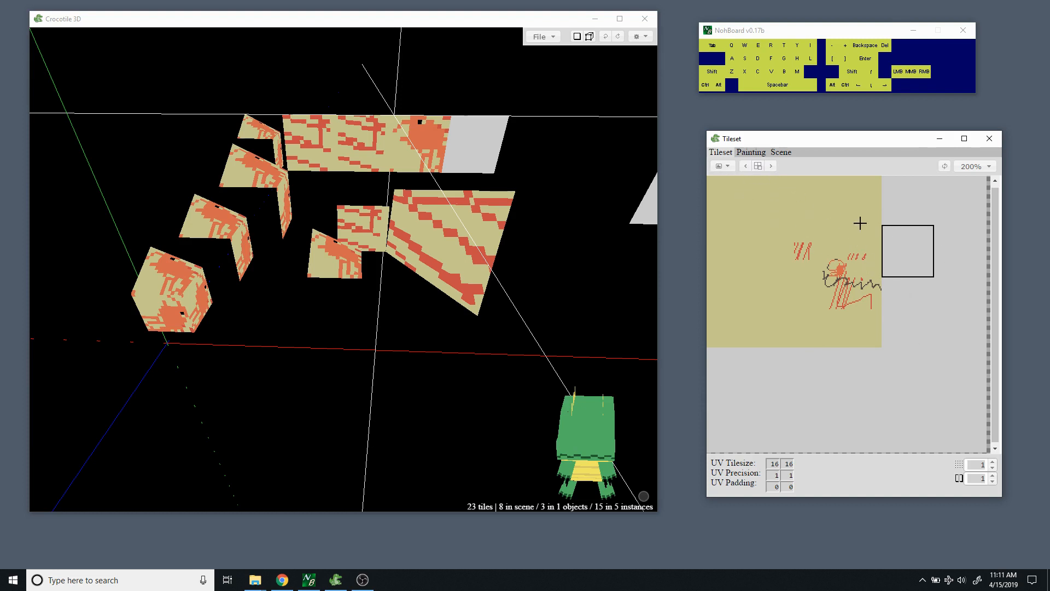
# Undo and redo the recent edits several times, including the added blank tile and the tileset canvas resize.
pyautogui.hotkey('ctrl', 'z')
pyautogui.hotkey('ctrl', 'z')
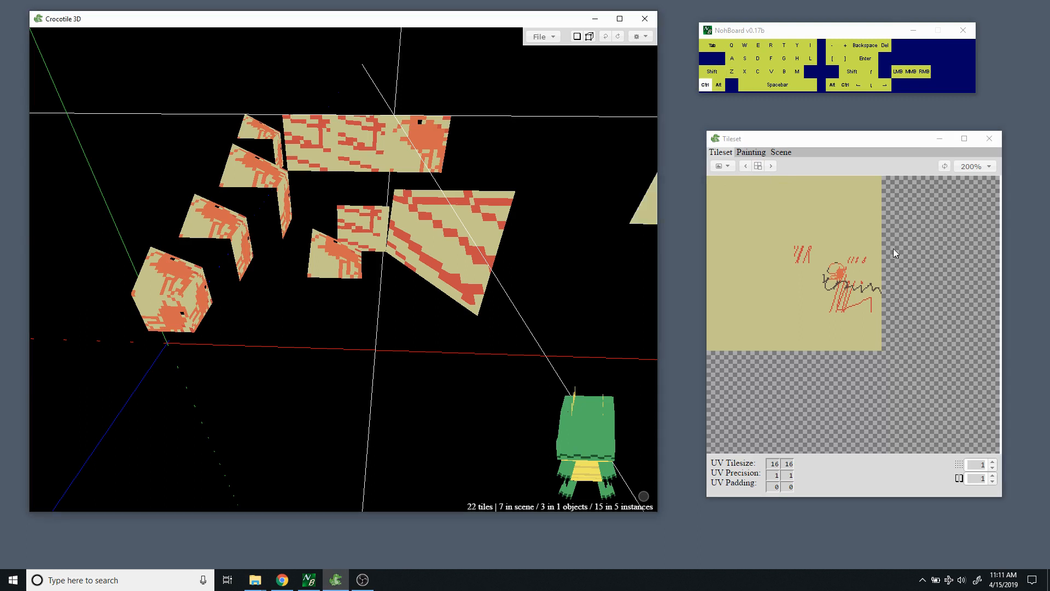
pyautogui.hotkey('ctrl', 'z')
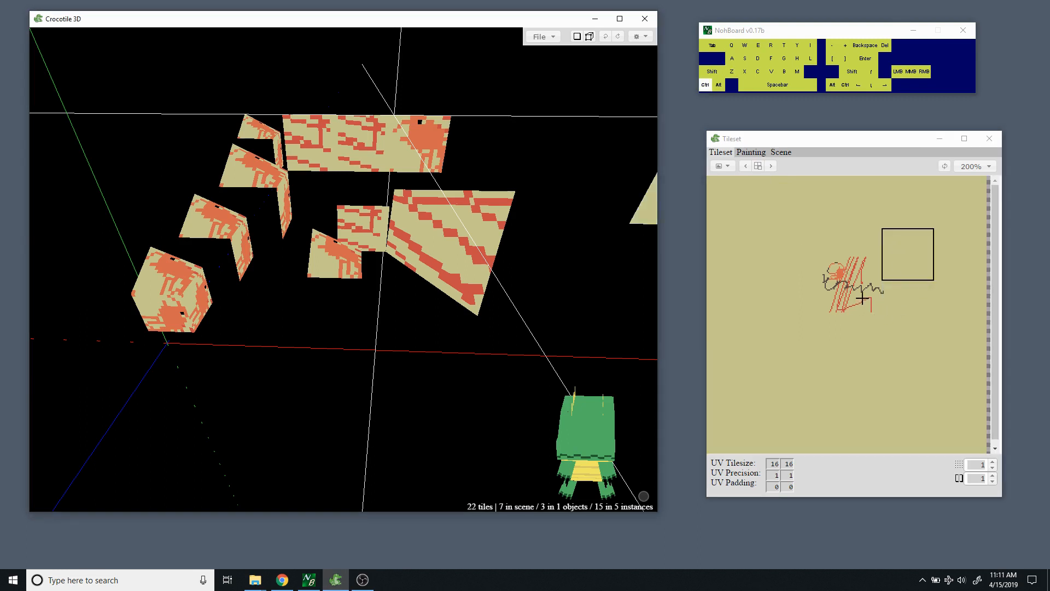
pyautogui.hotkey('ctrl', 'z')
pyautogui.hotkey('ctrl', 'y')
pyautogui.hotkey('ctrl', 'y')
pyautogui.hotkey('ctrl', 'y')
pyautogui.hotkey('ctrl', 'y')
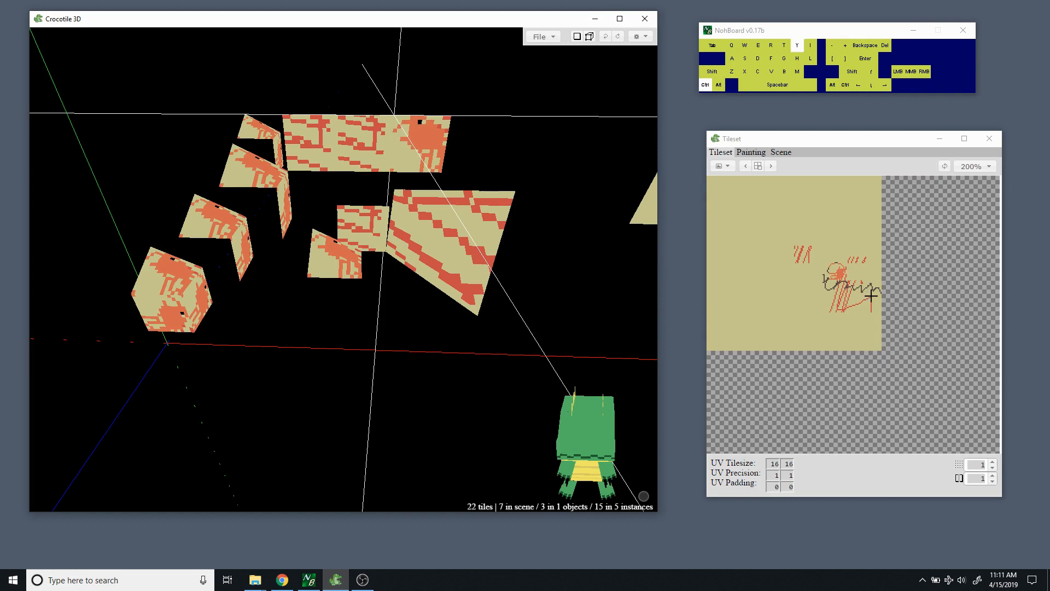
pyautogui.hotkey('ctrl', 'z')
pyautogui.hotkey('ctrl', 'z')
pyautogui.hotkey('ctrl', 'z')
pyautogui.hotkey('ctrl', 'y')
pyautogui.hotkey('ctrl', 'y')
pyautogui.hotkey('ctrl', 'y')
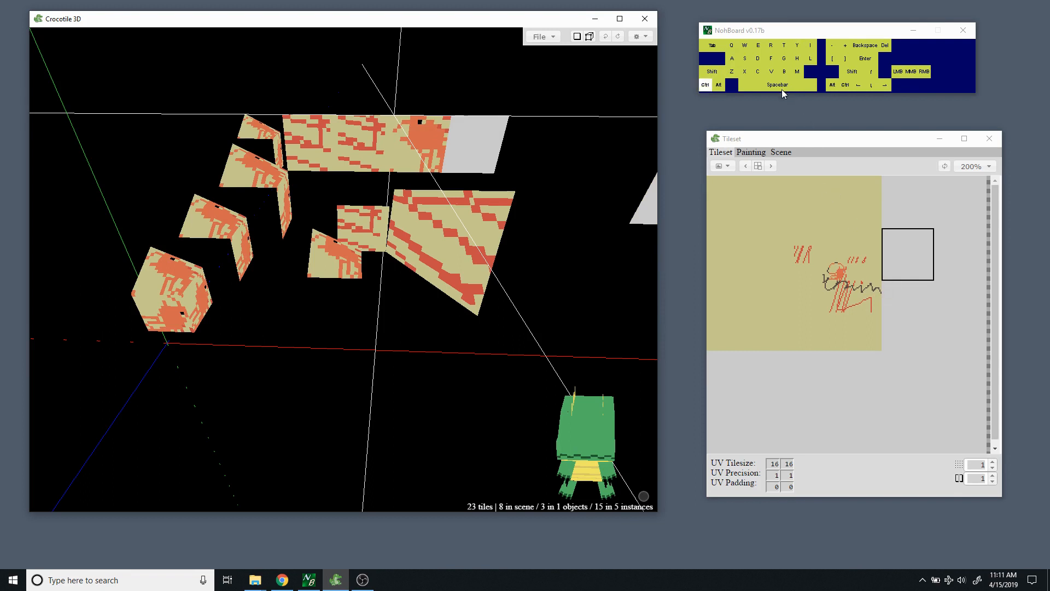
pyautogui.hotkey('ctrl', 'z')
pyautogui.hotkey('ctrl', 'z')
pyautogui.hotkey('ctrl', 'y')
pyautogui.hotkey('ctrl', 'y')
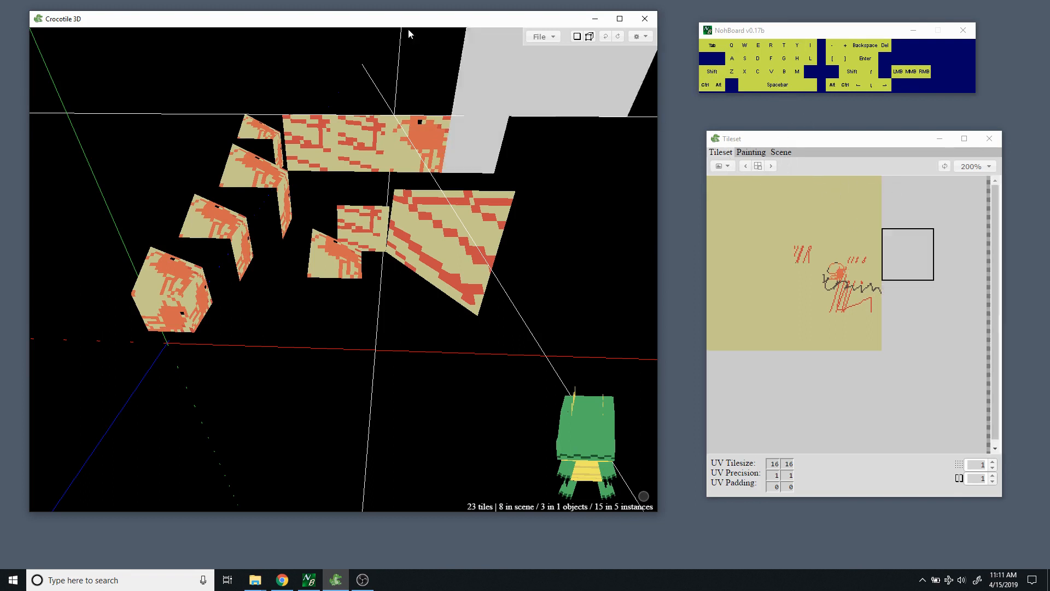
# Open the program settings to examine the undo limit, and close them without changes.
pyautogui.click(643, 38)
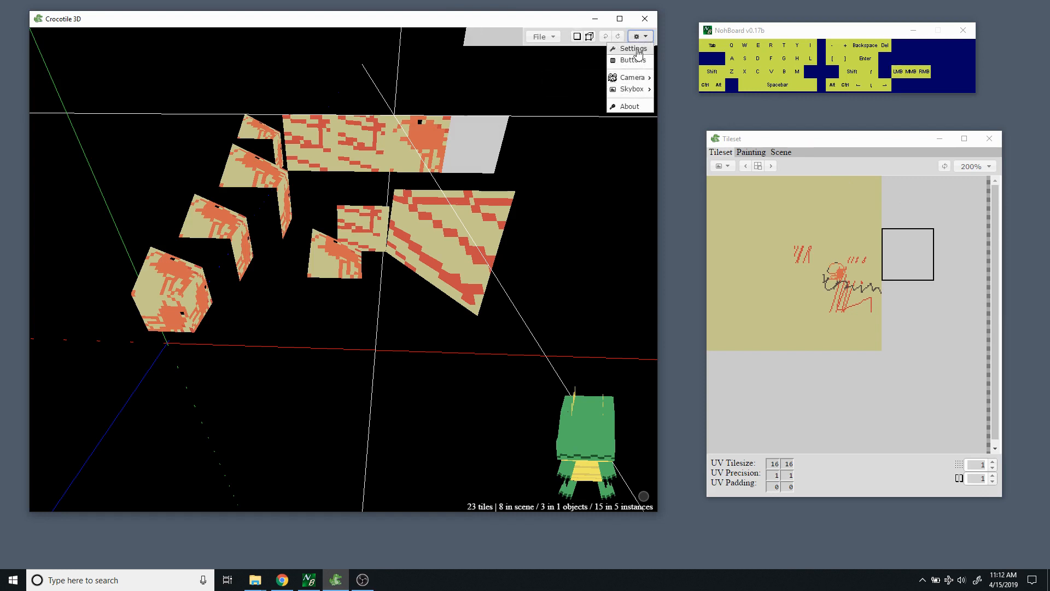
pyautogui.click(633, 48)
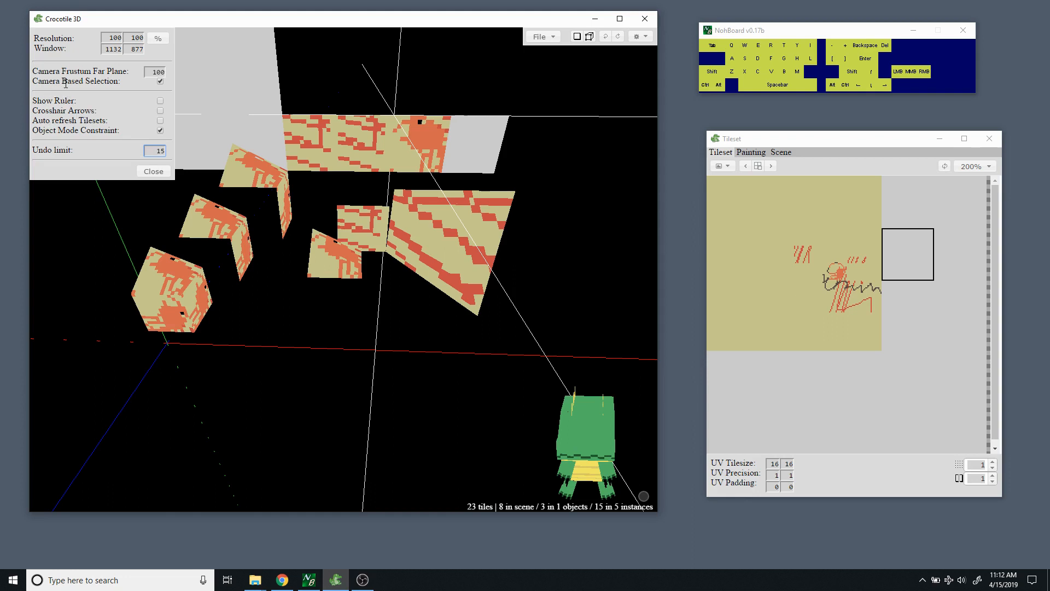
pyautogui.click(155, 172)
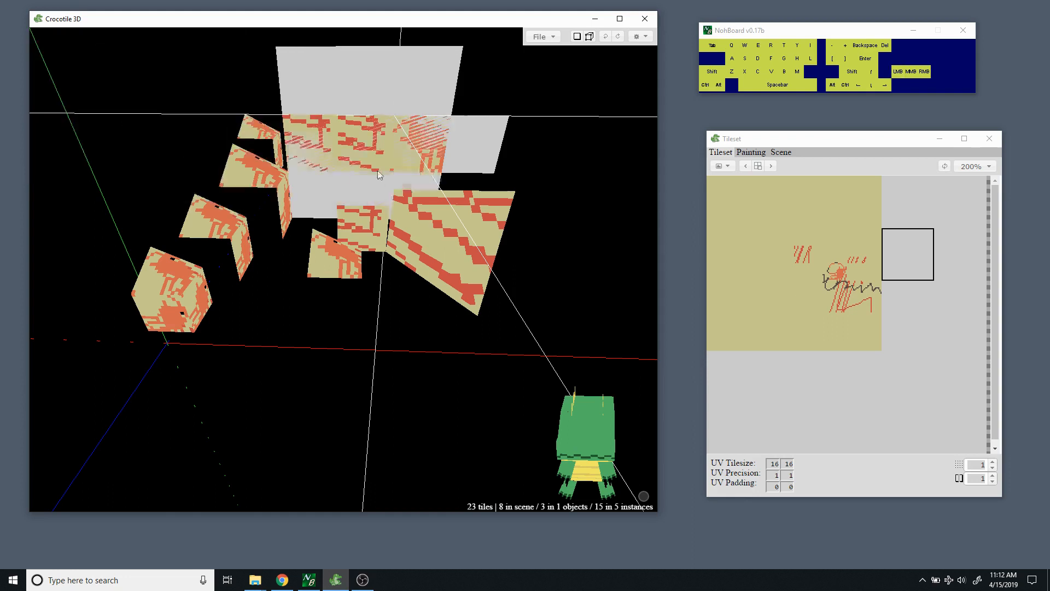
# Select a single blank tile just beside the painted area in the tileset for drawing.
pyautogui.click(908, 253)
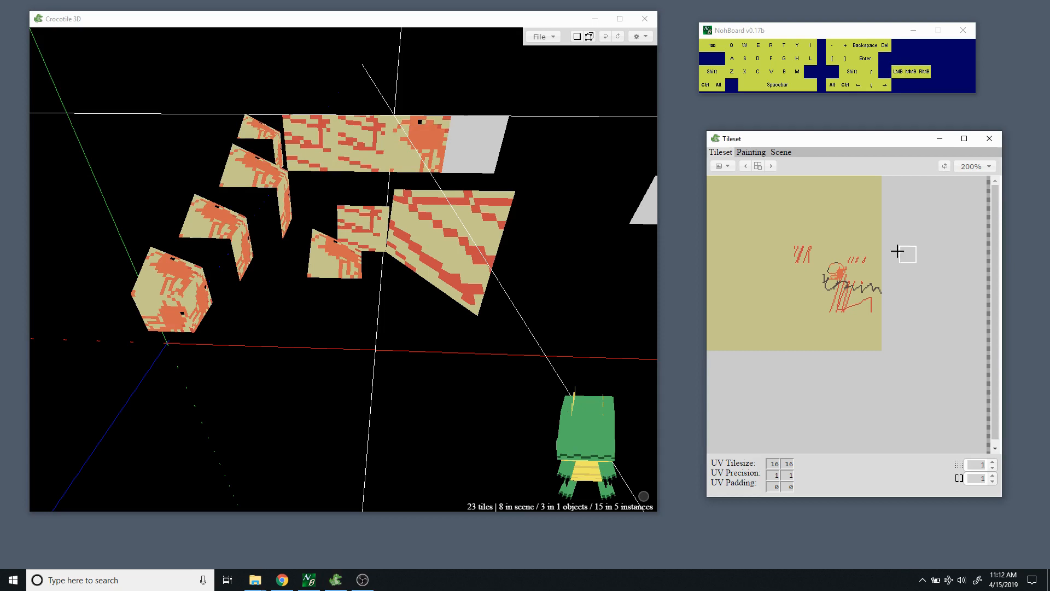
pyautogui.press('space')
pyautogui.moveTo(540, 268); pyautogui.dragTo(381, 298)
pyautogui.press('space')
pyautogui.moveTo(290, 216); pyautogui.dragTo(342, 203)
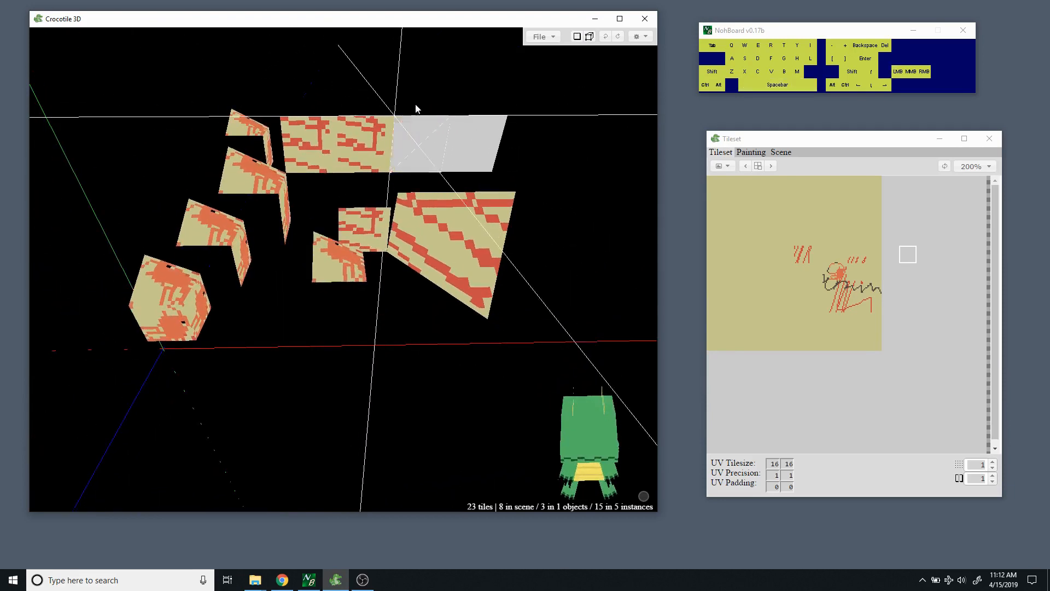
# Review the file commands and the export options for objects, and leave without exporting.
pyautogui.click(547, 41)
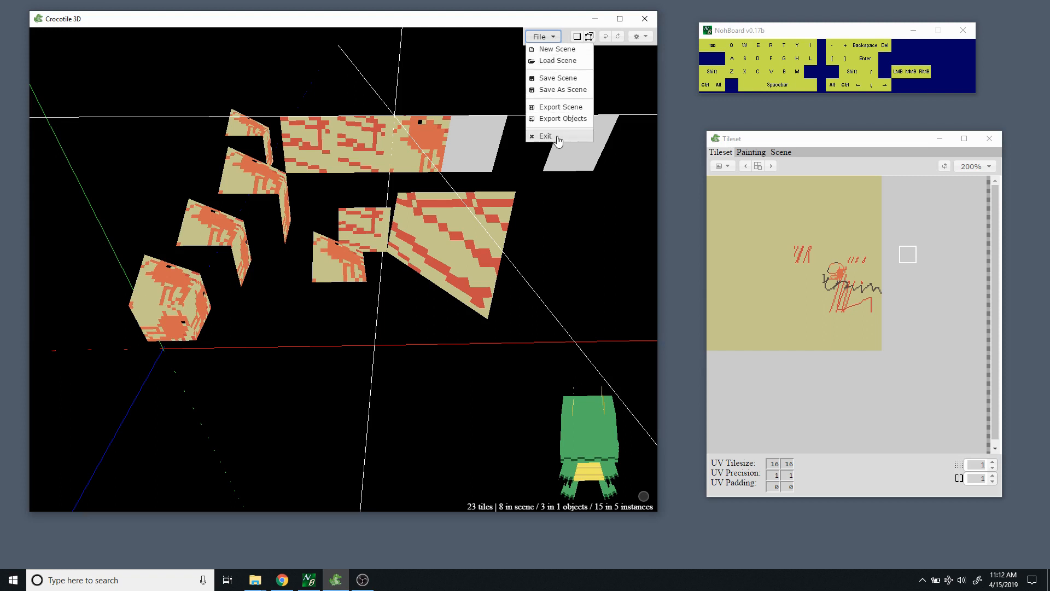
pyautogui.click(550, 38)
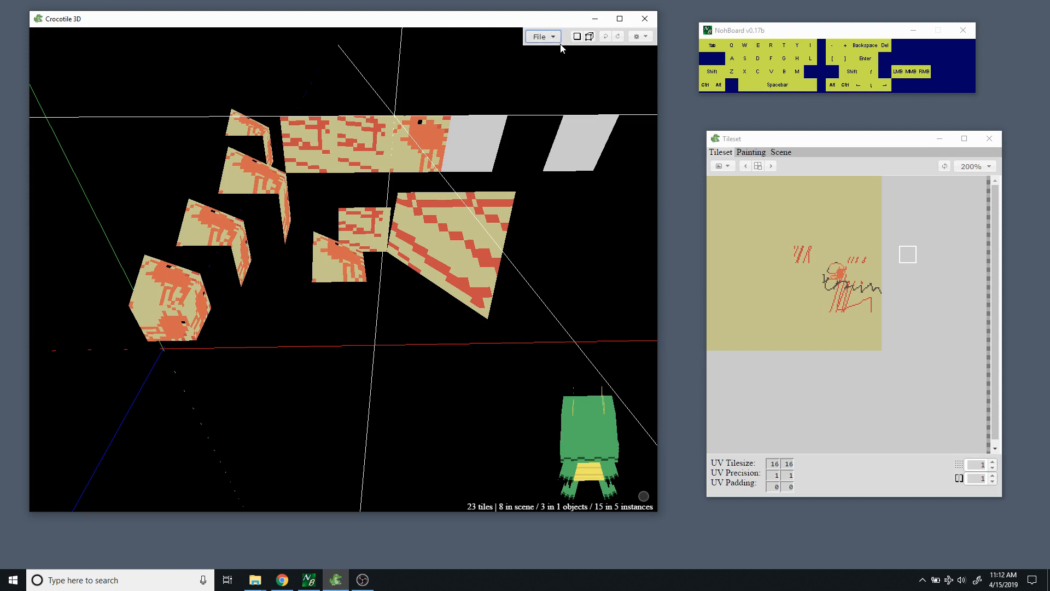
pyautogui.click(549, 37)
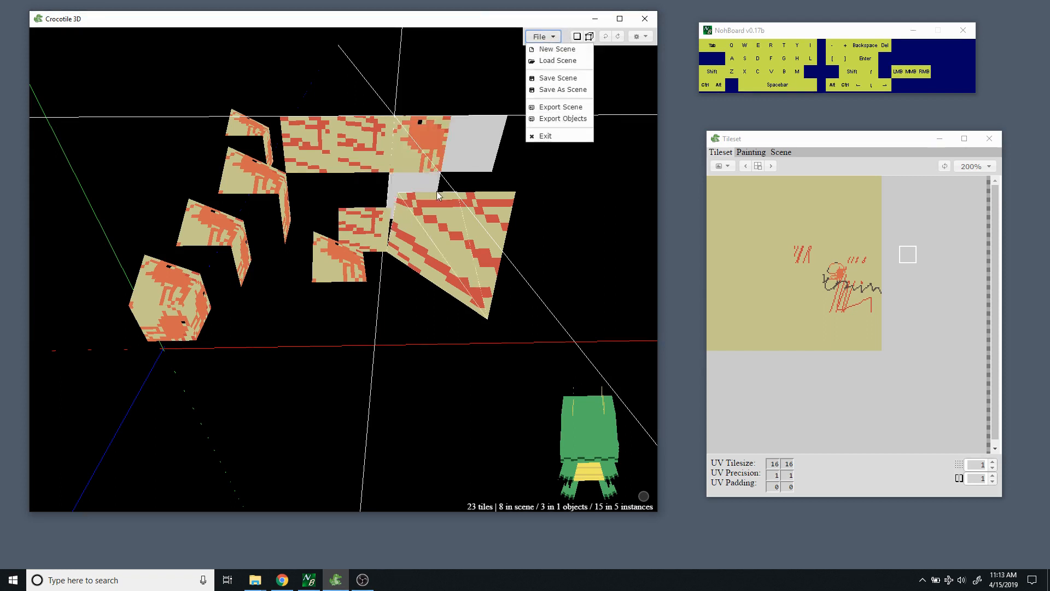
pyautogui.click(558, 120)
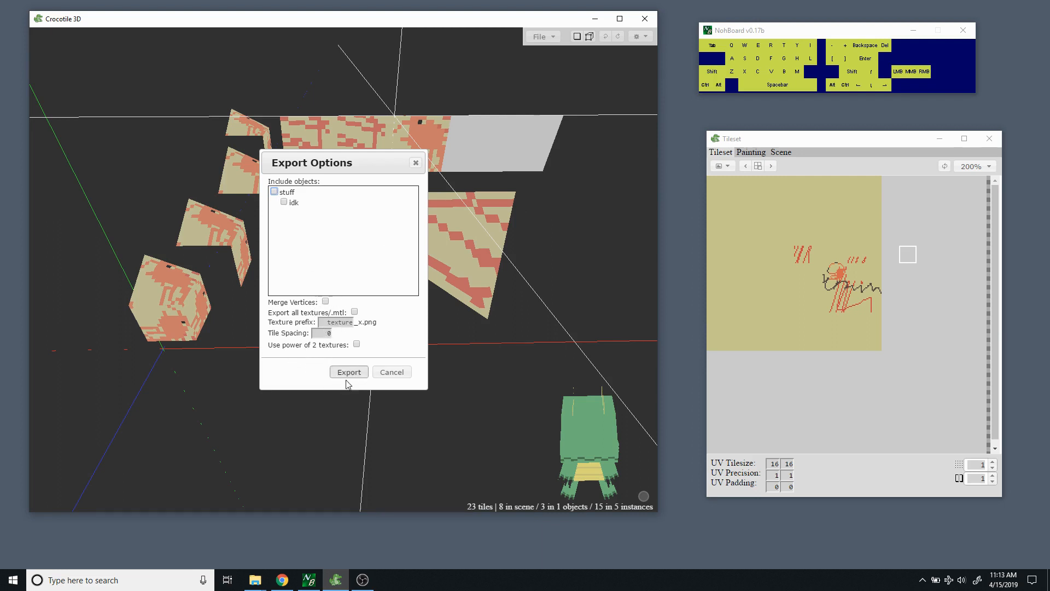
pyautogui.click(386, 377)
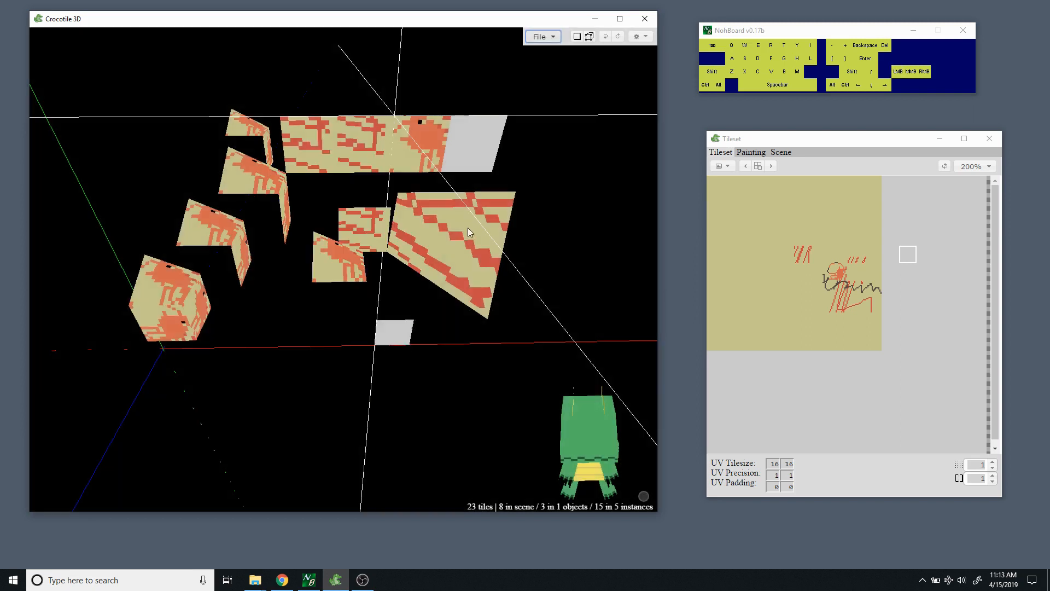
# Review the scene export options with the stuff and idk objects included, and cancel the export.
pyautogui.click(547, 37)
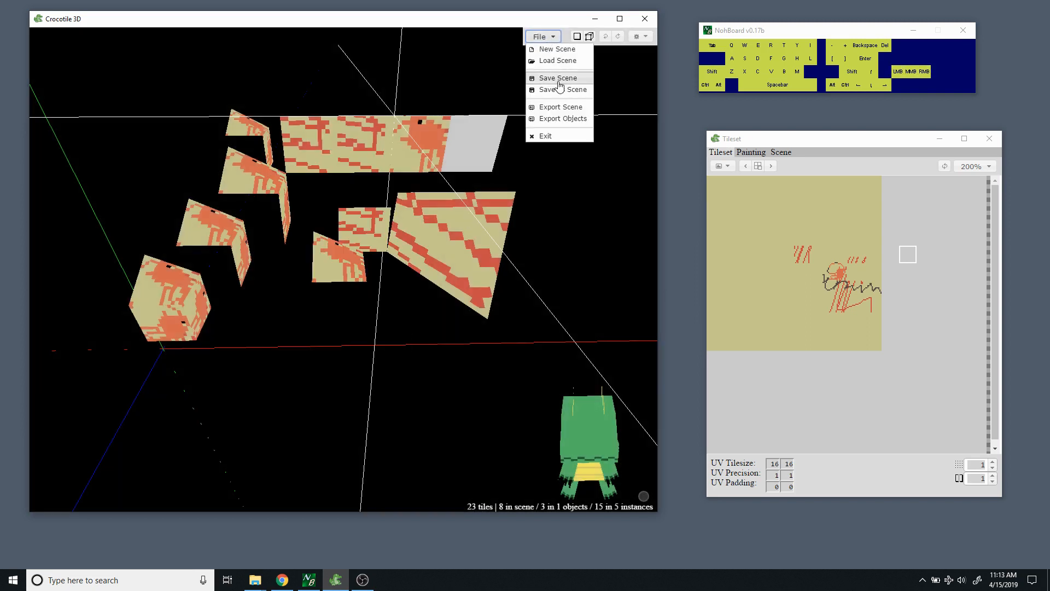
pyautogui.click(556, 104)
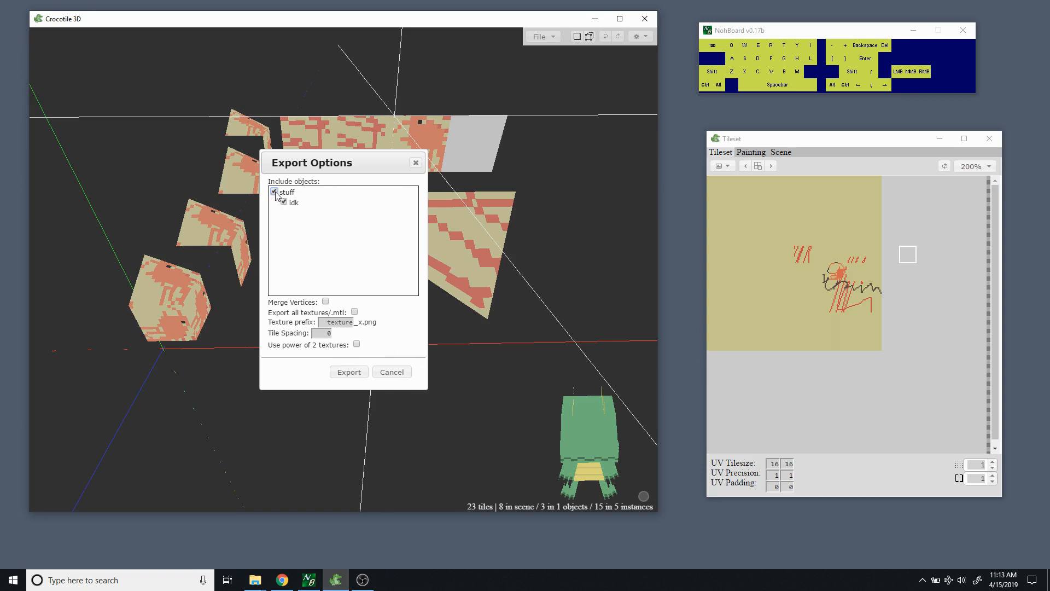
pyautogui.click(386, 372)
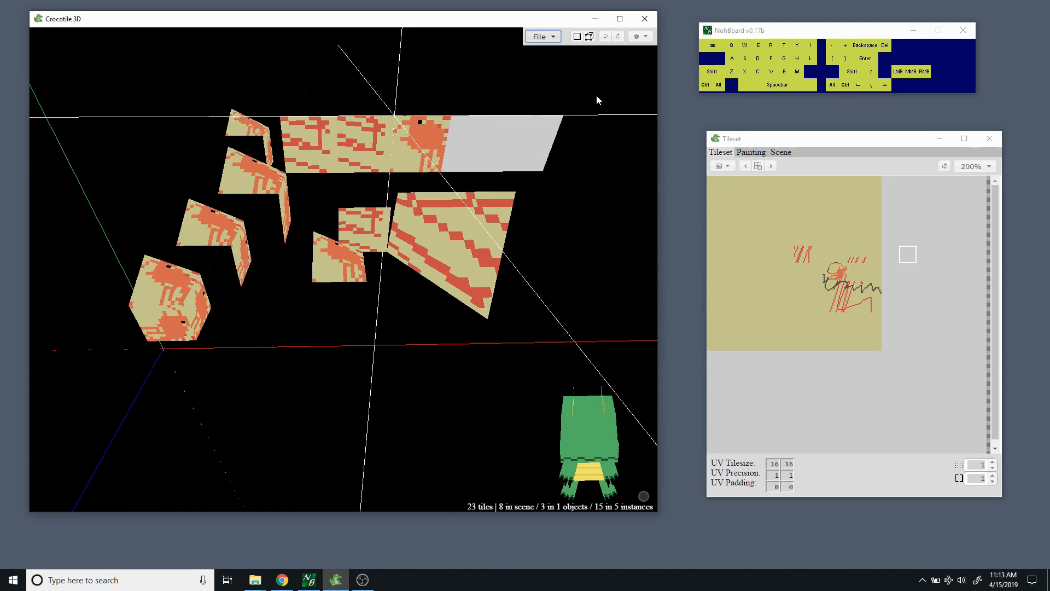
# Examine the commands available for the idk object in the scene list, and return to the tileset view.
pyautogui.click(781, 152)
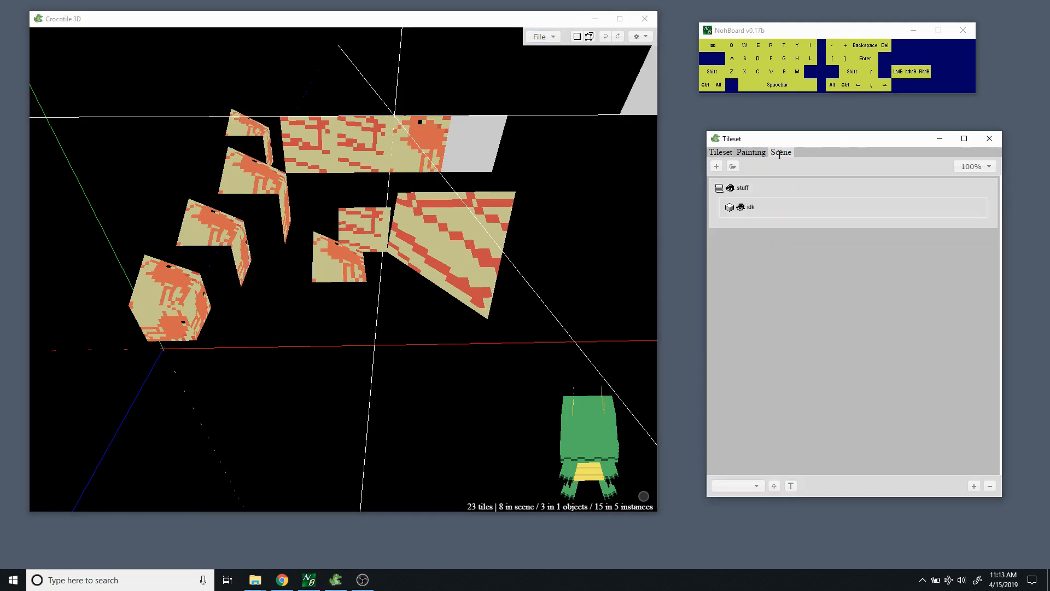
pyautogui.rightClick(761, 206)
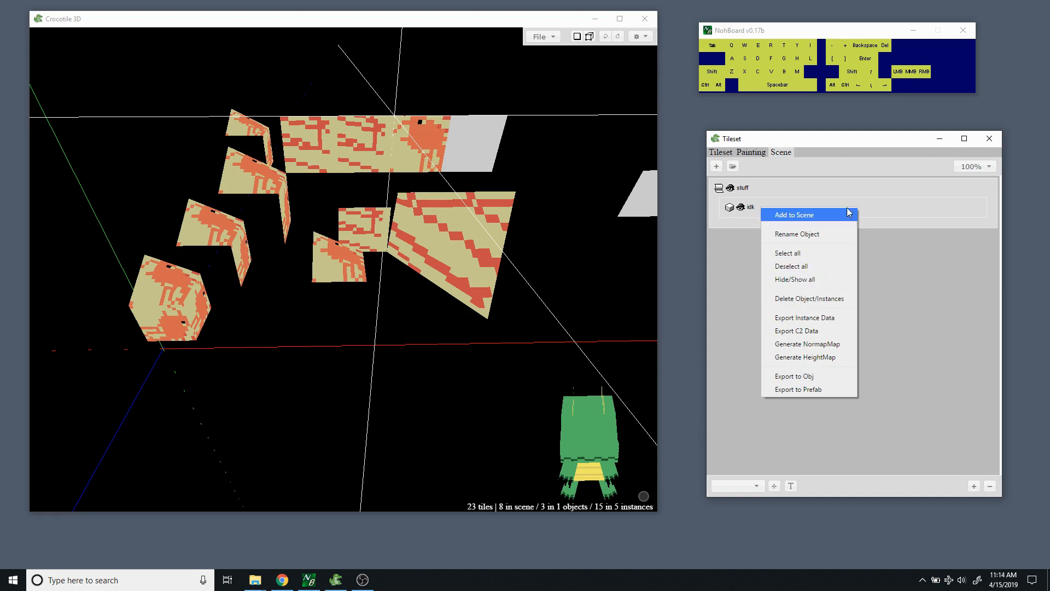
pyautogui.click(869, 276)
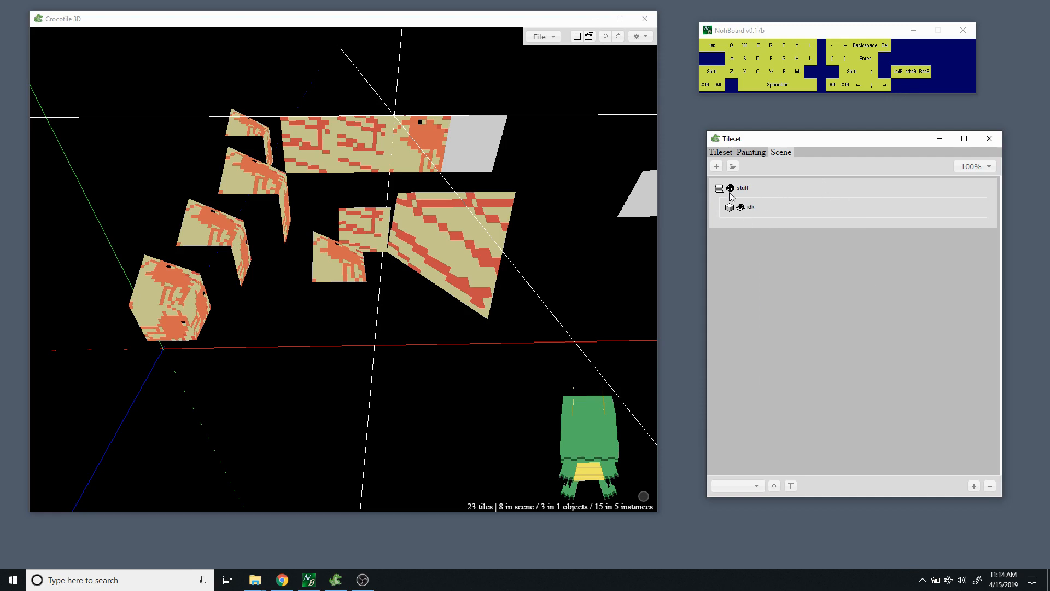
pyautogui.press('space')
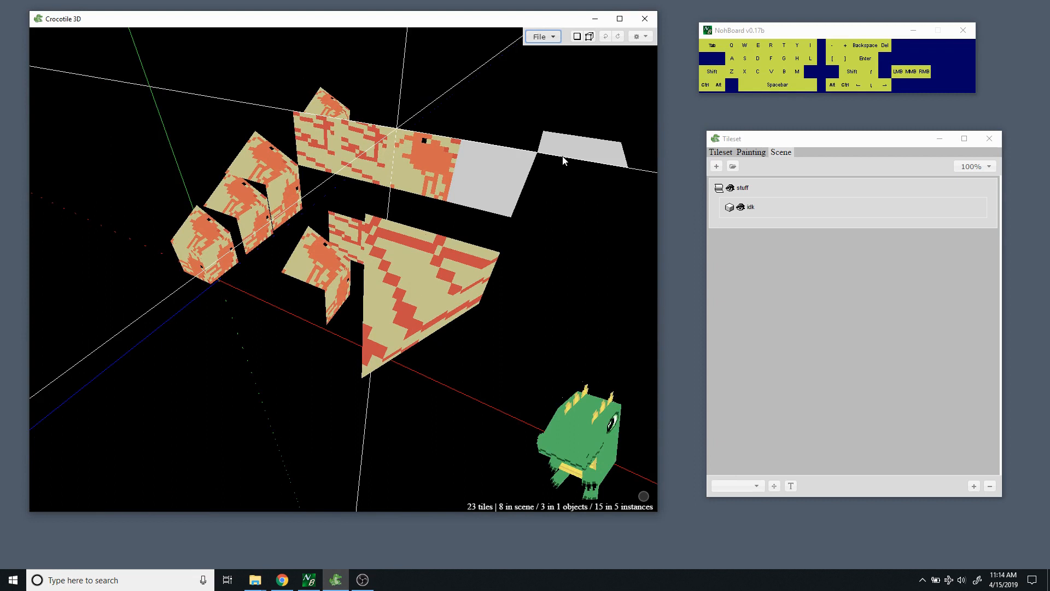
pyautogui.click(720, 153)
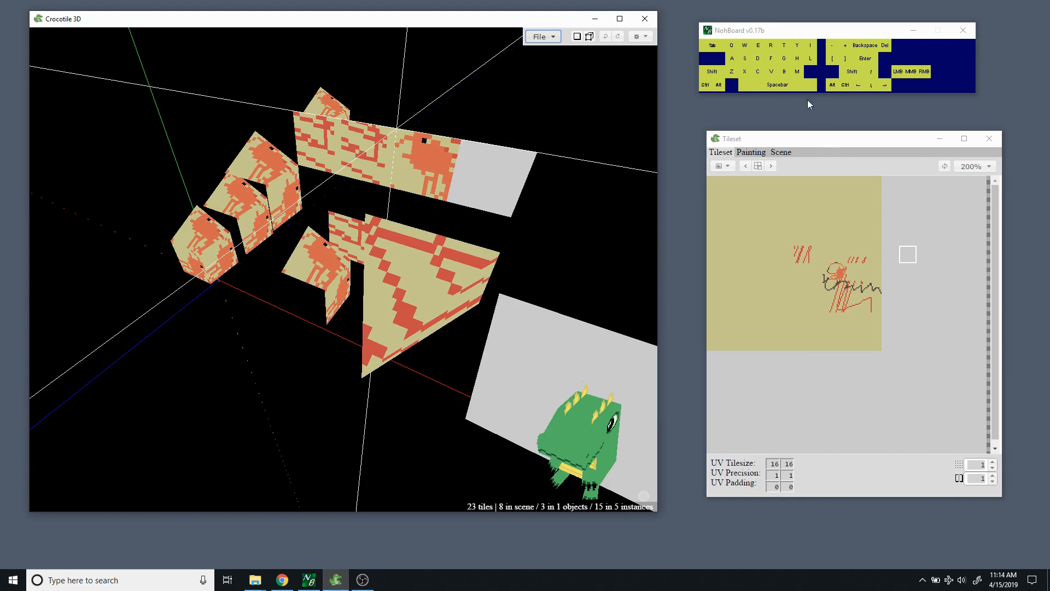
# Switch to Chrome and look through the how-to guide on tilesets, painting and camera controls, and return to Crocotile 3D.
pyautogui.click(282, 580)
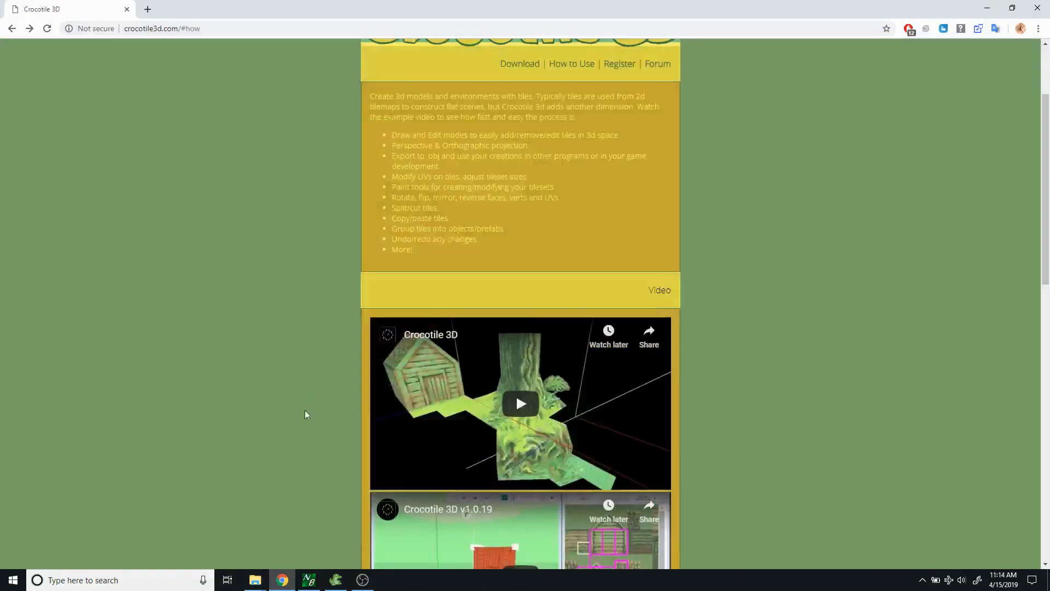
pyautogui.scroll(-10, 507, 169)
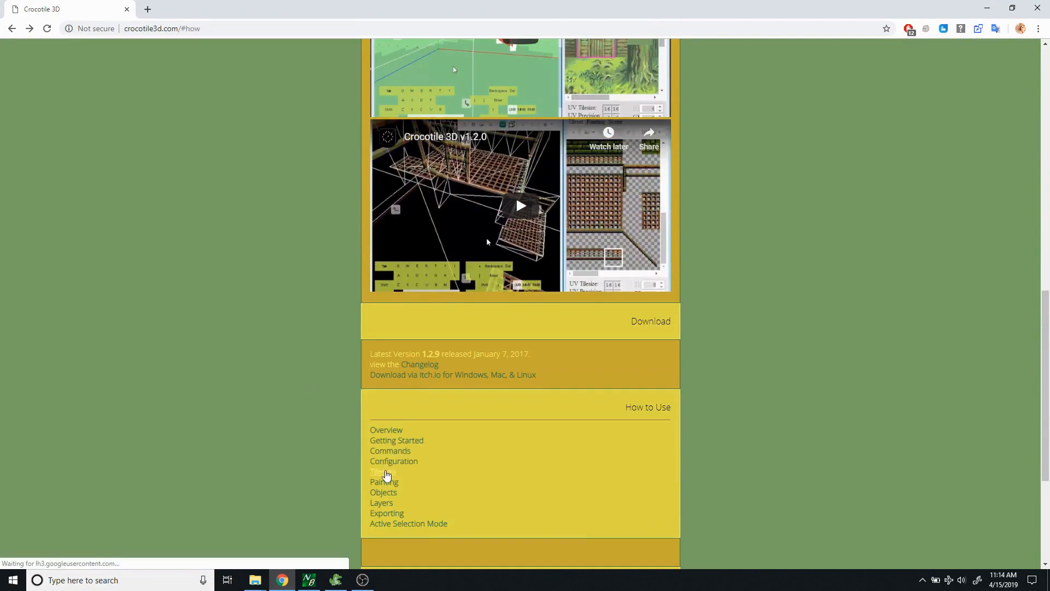
pyautogui.click(388, 473)
pyautogui.scroll(-8, 300, 284)
pyautogui.scroll(20, 300, 287)
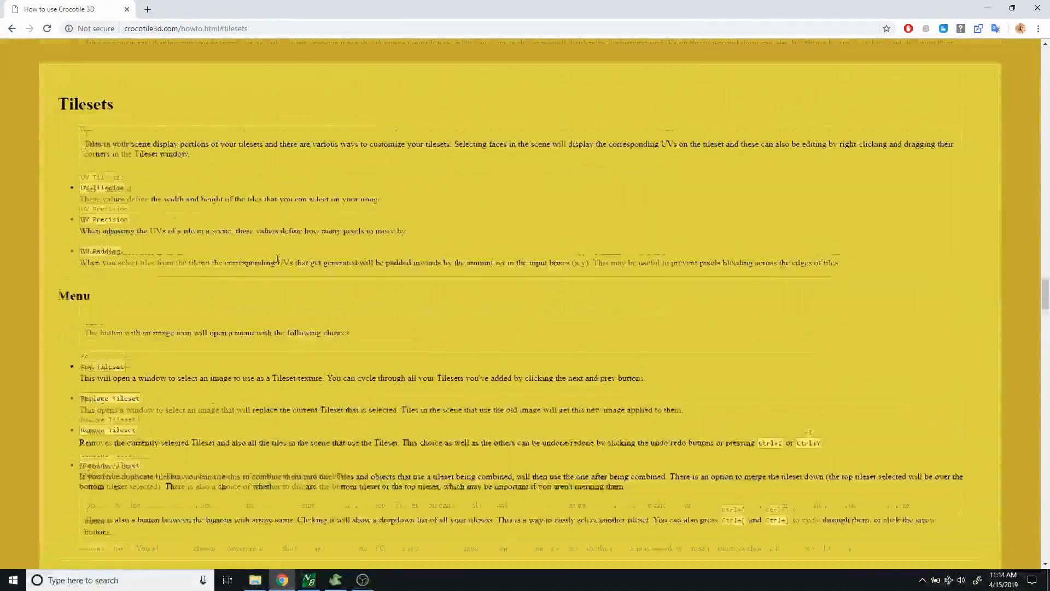
pyautogui.scroll(9, 295, 203)
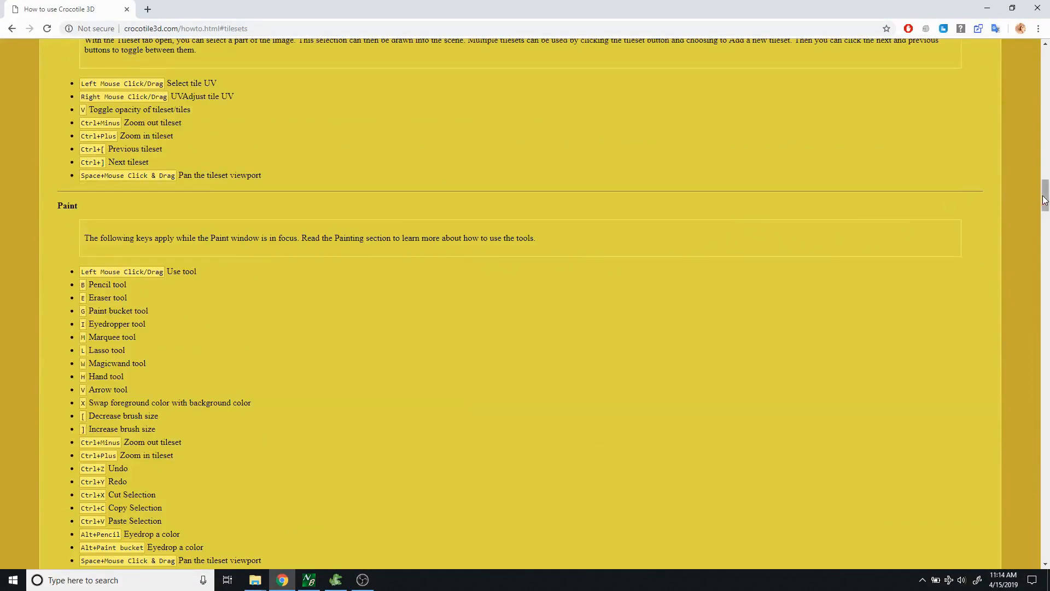
pyautogui.moveTo(1045, 200)
pyautogui.mouseDown()
pyautogui.moveTo(1046, 106)
pyautogui.moveTo(1046, 128)
pyautogui.mouseUp()
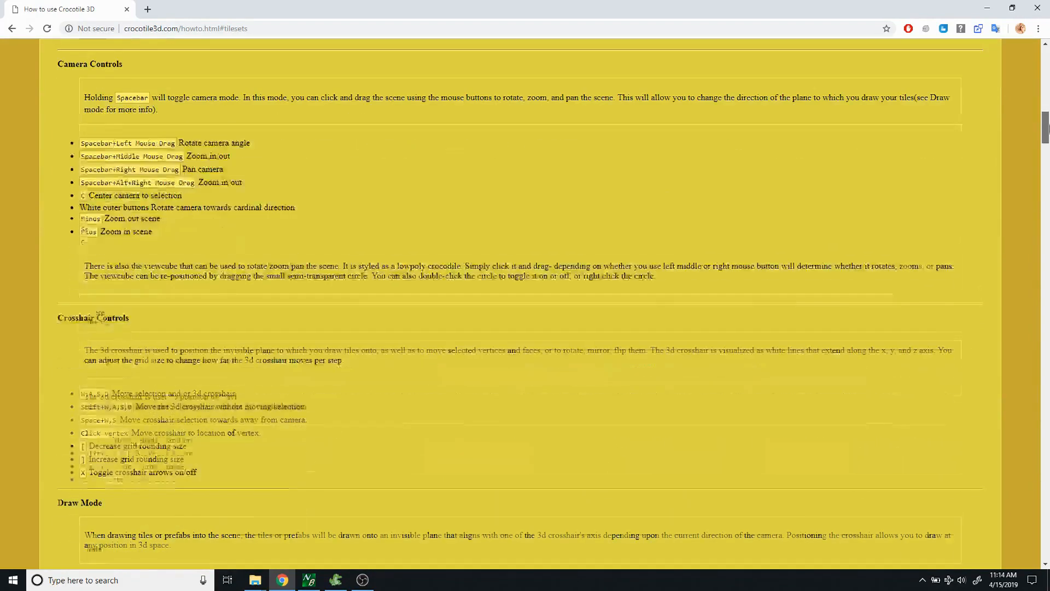
pyautogui.click(284, 581)
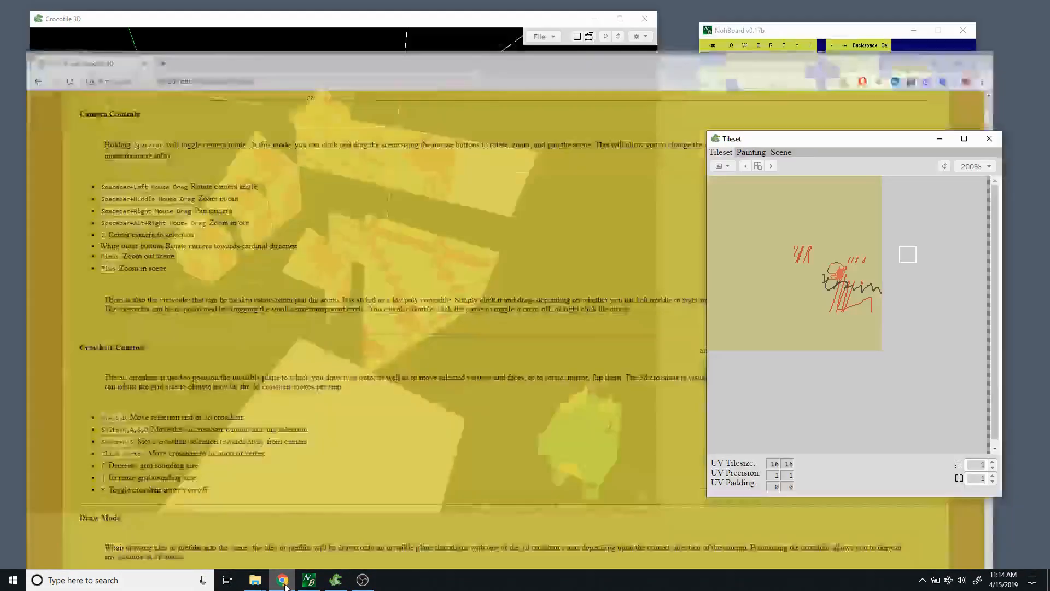
pyautogui.press('space')
pyautogui.moveTo(276, 254); pyautogui.dragTo(348, 248)
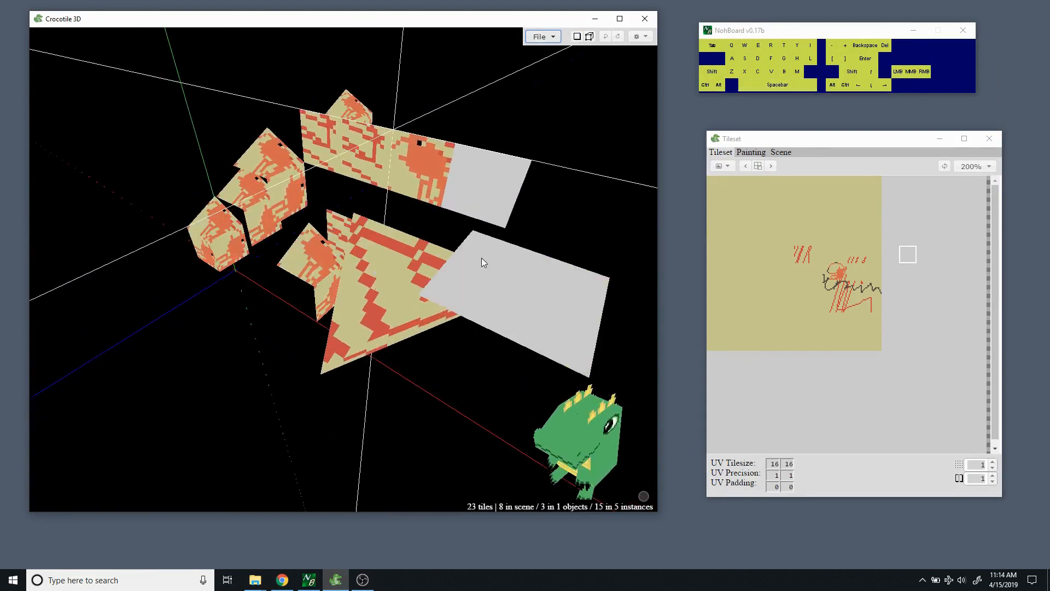
pyautogui.press('space')
pyautogui.moveTo(482, 258); pyautogui.dragTo(540, 297)
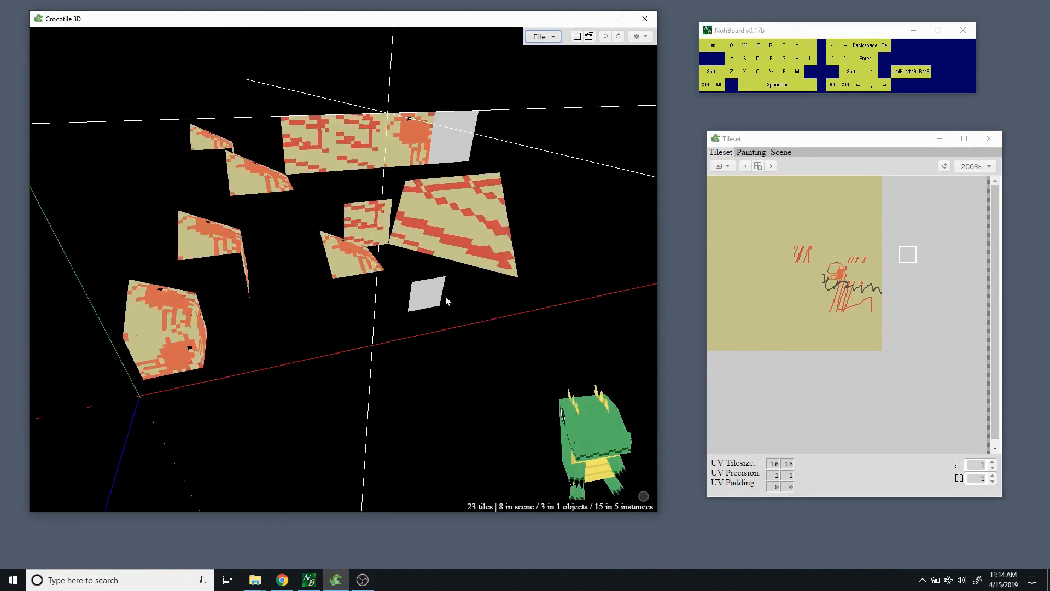
pyautogui.press('space')
pyautogui.moveTo(376, 236); pyautogui.dragTo(361, 251)
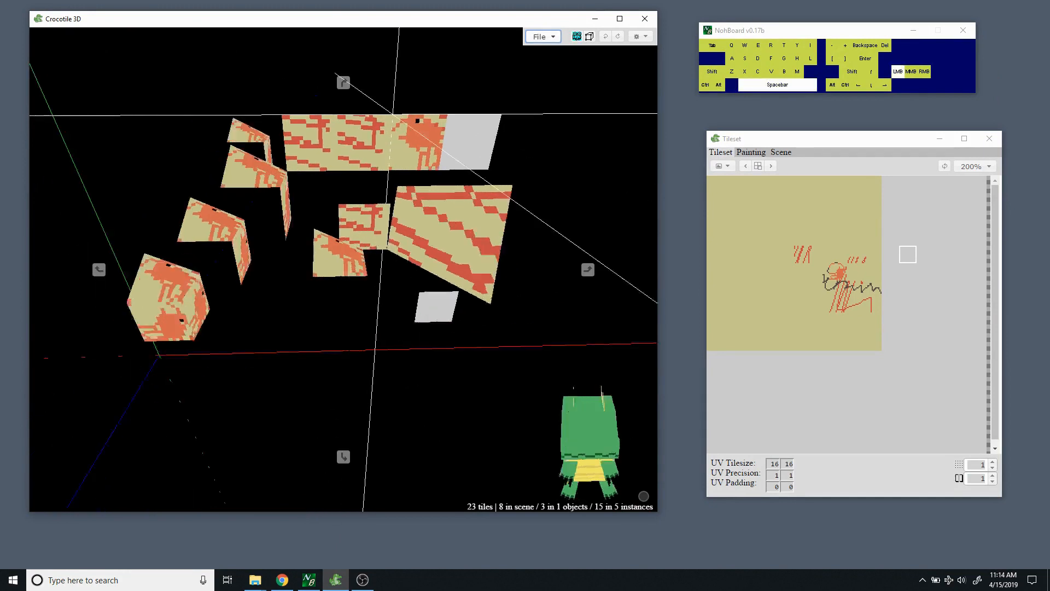
pyautogui.moveTo(437, 304); pyautogui.dragTo(382, 301)
pyautogui.press('space')
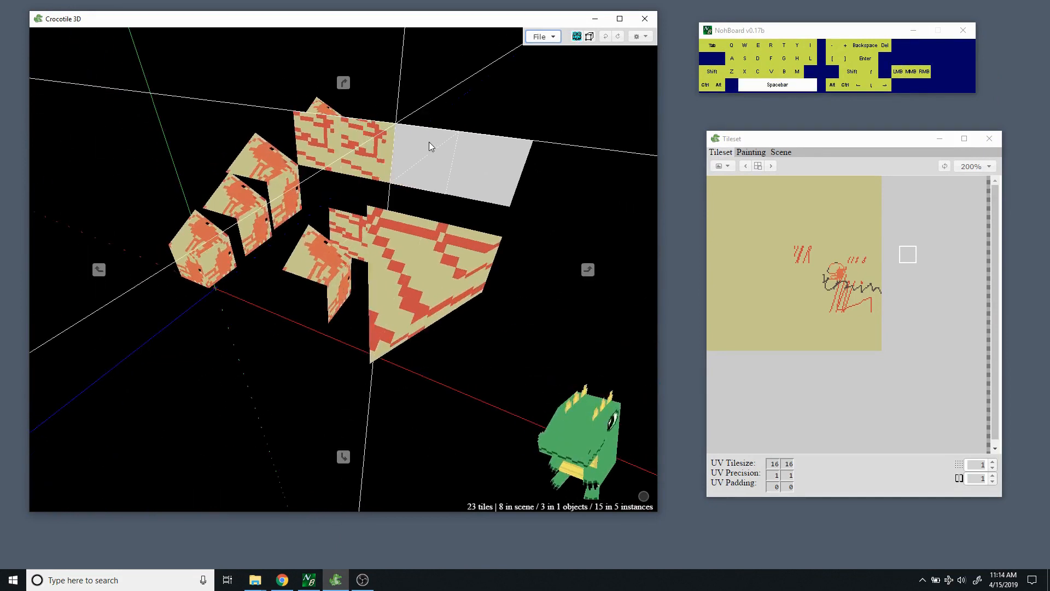
pyautogui.moveTo(429, 143); pyautogui.dragTo(353, 164)
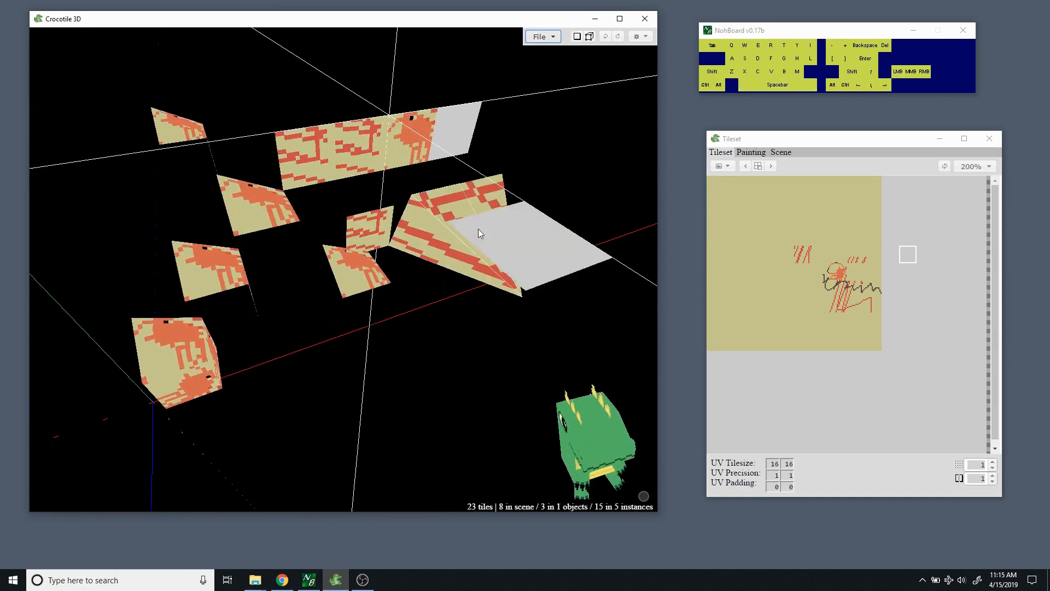
pyautogui.press('space')
pyautogui.moveTo(479, 233); pyautogui.dragTo(377, 195)
pyautogui.press('space')
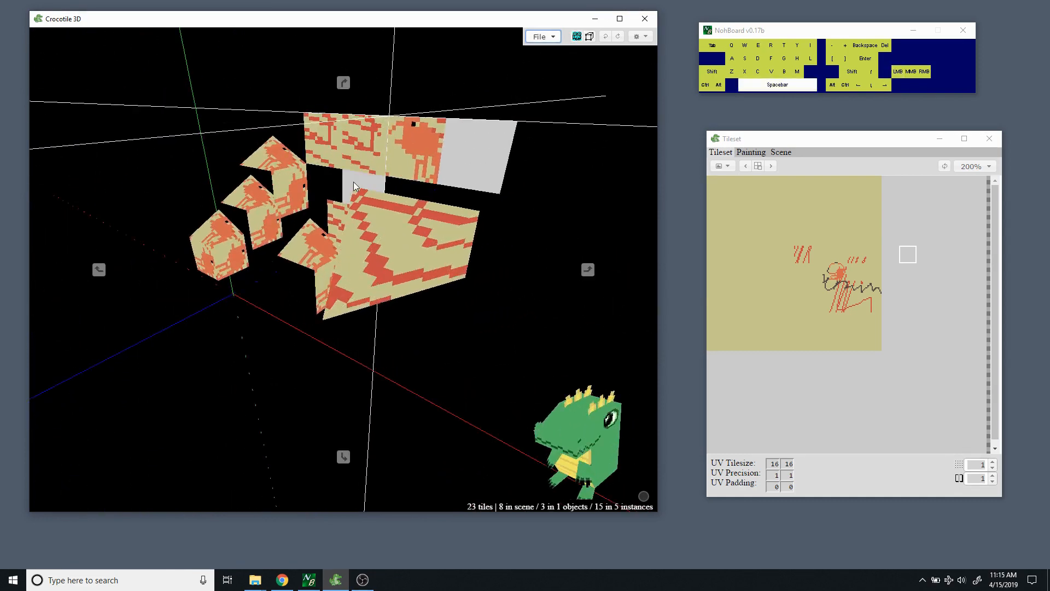
pyautogui.moveTo(354, 187); pyautogui.dragTo(310, 189, button='middle')
pyautogui.moveTo(313, 239); pyautogui.dragTo(567, 77)
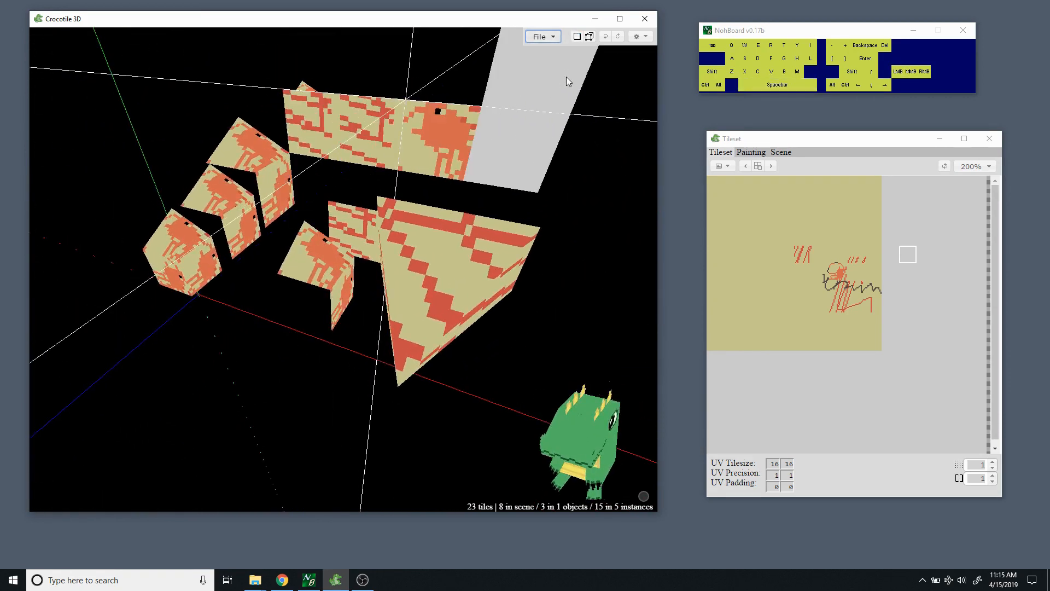